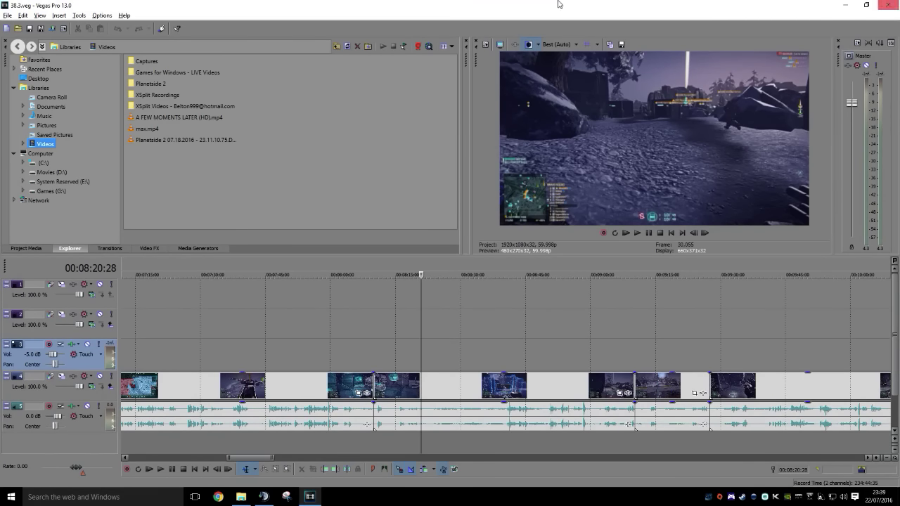
# Trim the start of the gameplay clip that begins at about 7:10 on track 4 to 00:07:43:18, reviewing its footage
pyautogui.hscroll(-3, 298, 345)
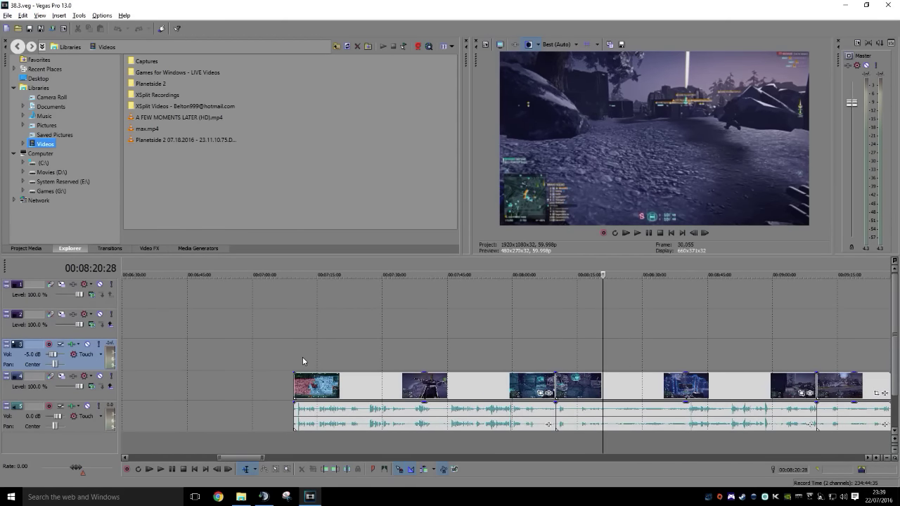
pyautogui.click(309, 344)
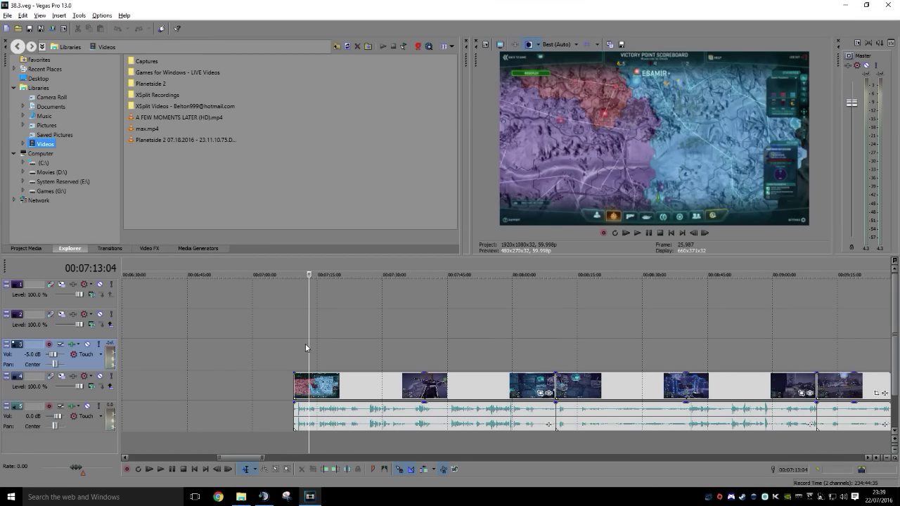
pyautogui.press('space')
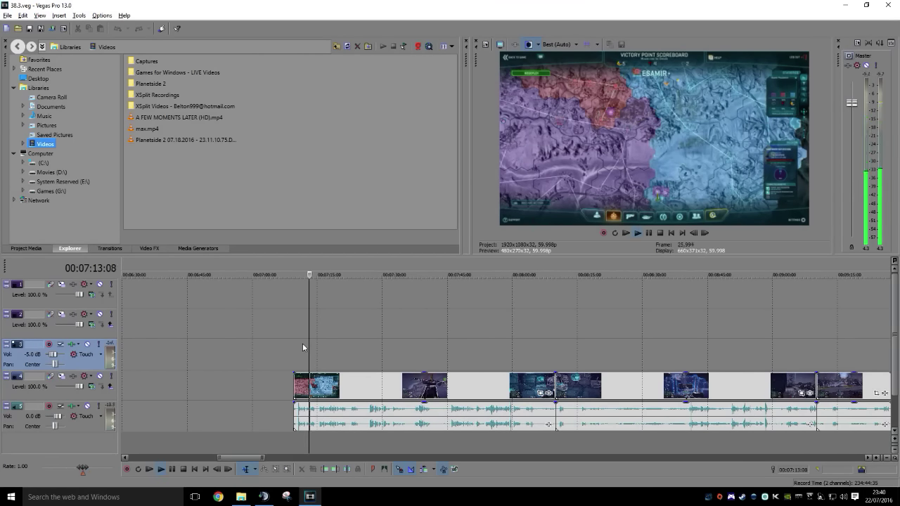
pyautogui.press('space')
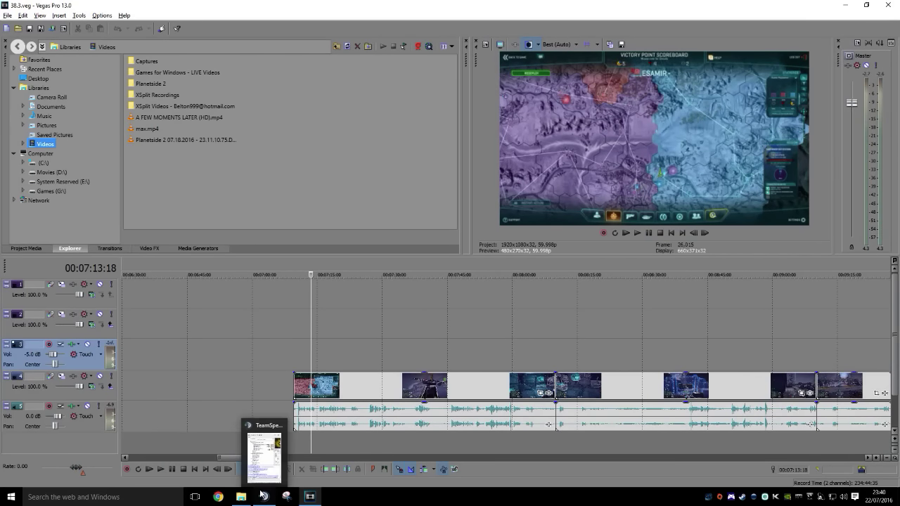
pyautogui.press('space')
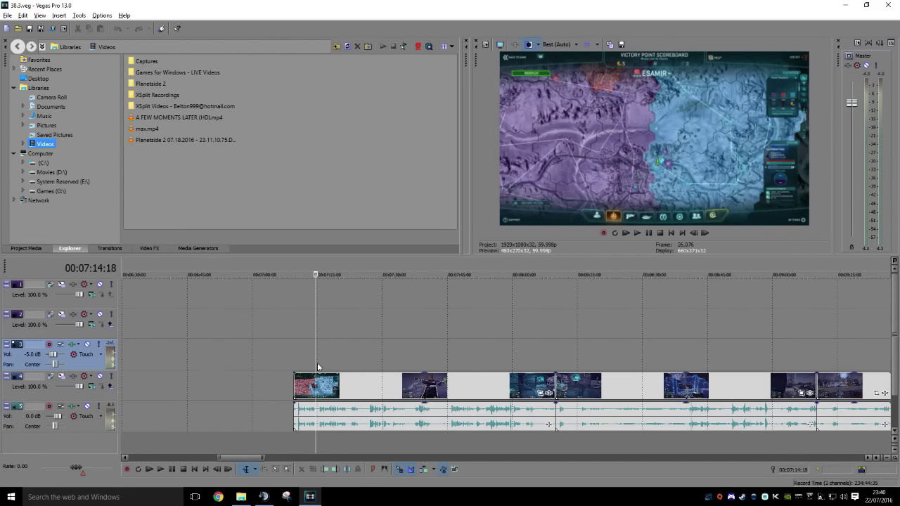
pyautogui.press('space')
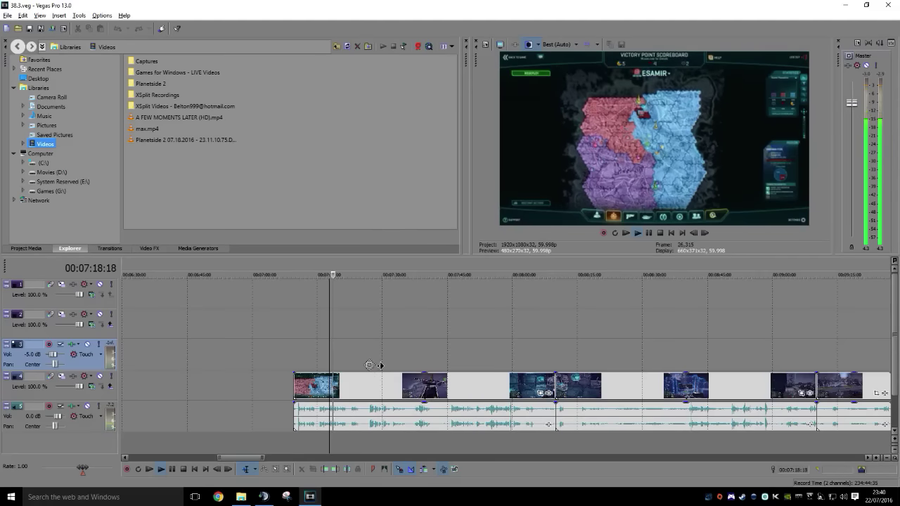
pyautogui.hscroll(3, 381, 366)
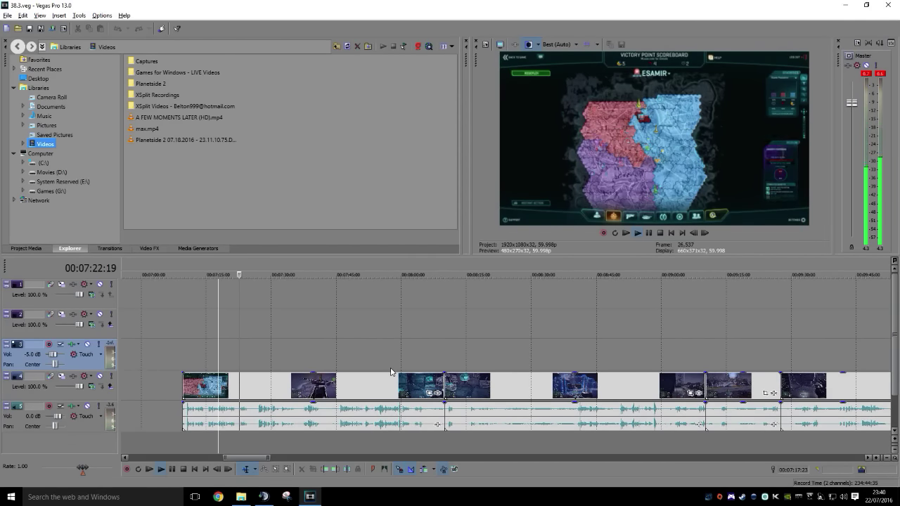
pyautogui.moveTo(521, 256)
pyautogui.mouseDown()
pyautogui.moveTo(519, 295)
pyautogui.moveTo(505, 281)
pyautogui.moveTo(504, 257)
pyautogui.mouseUp()
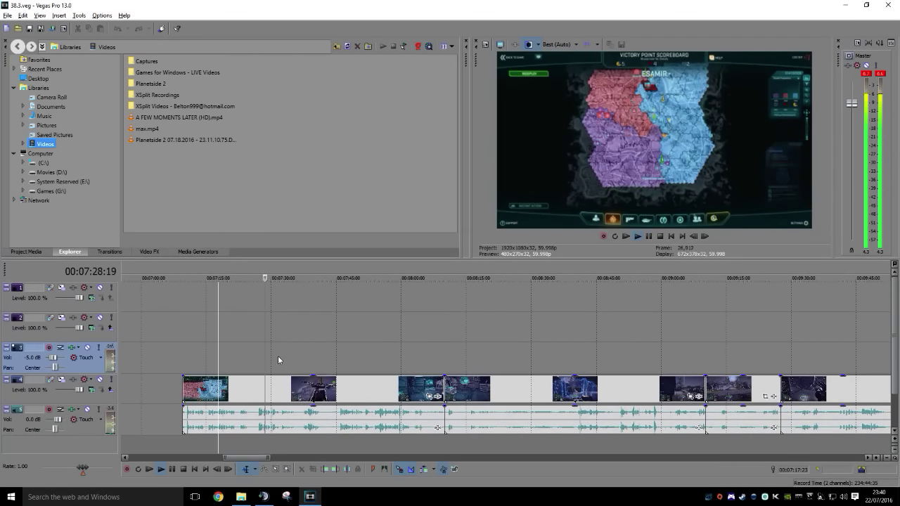
pyautogui.press('Return')
pyautogui.moveTo(266, 360); pyautogui.dragTo(330, 359)
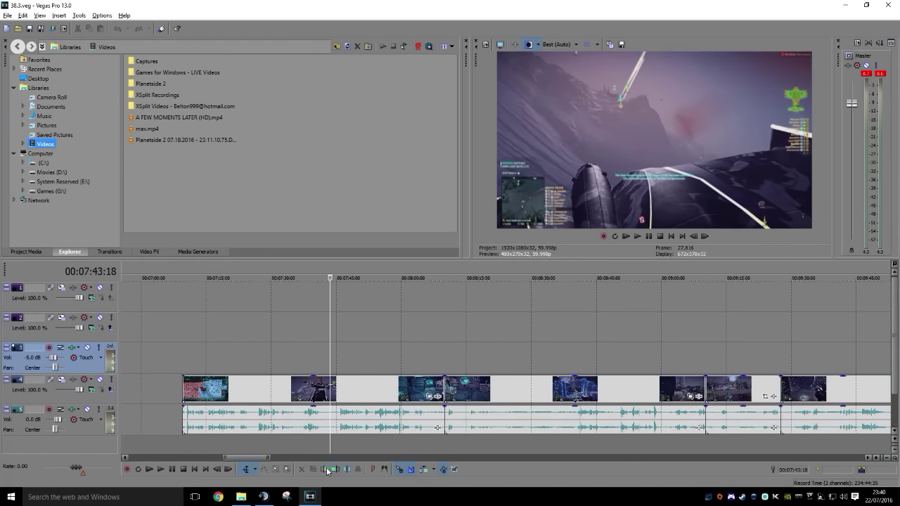
pyautogui.click(327, 469)
pyautogui.press('space')
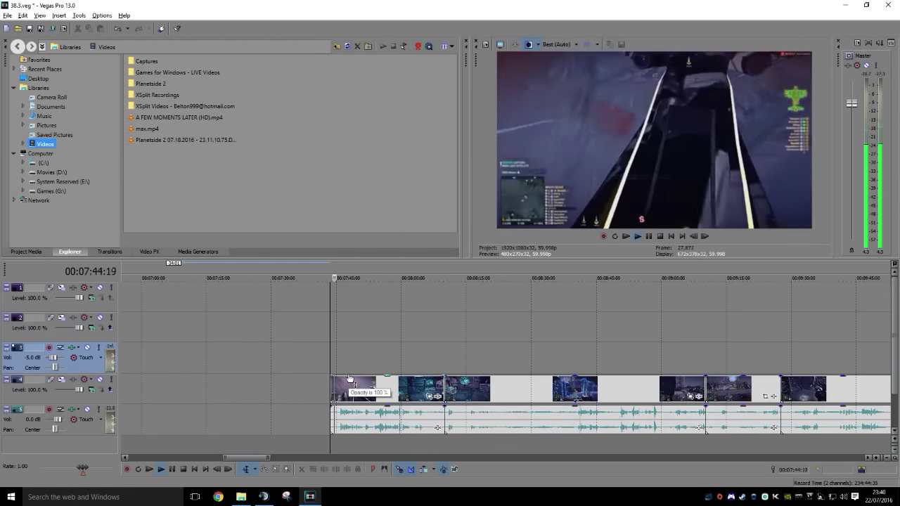
pyautogui.press('space')
# Trim the start of the second gameplay clip, which begins at about 8:10, to 00:08:36:21 after reviewing its footage
pyautogui.click(434, 360)
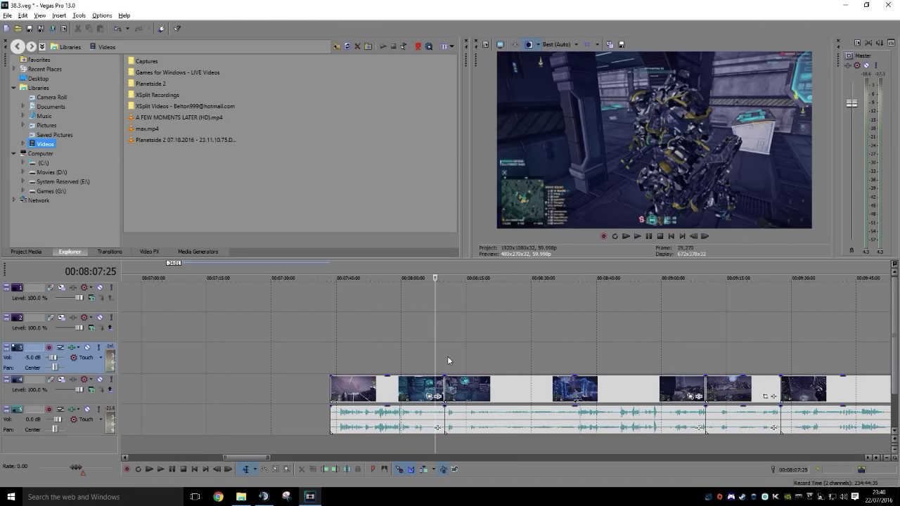
pyautogui.hscroll(2, 465, 360)
pyautogui.press('space')
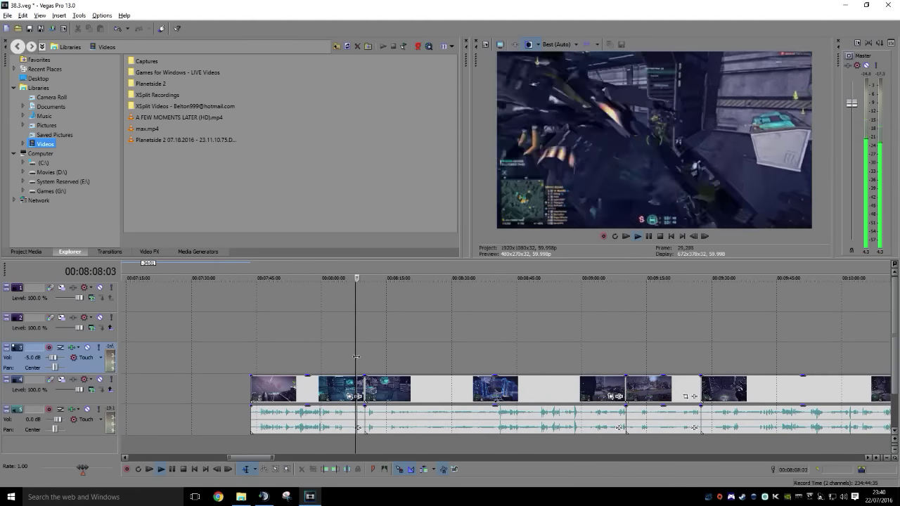
pyautogui.moveTo(359, 361); pyautogui.dragTo(440, 363)
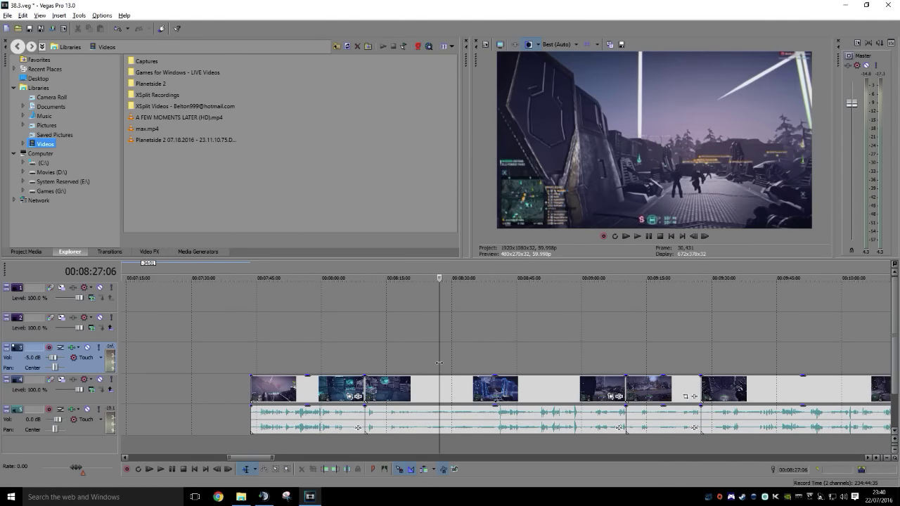
pyautogui.click(325, 469)
pyautogui.hscroll(2, 492, 355)
pyautogui.click(391, 363)
pyautogui.press('space')
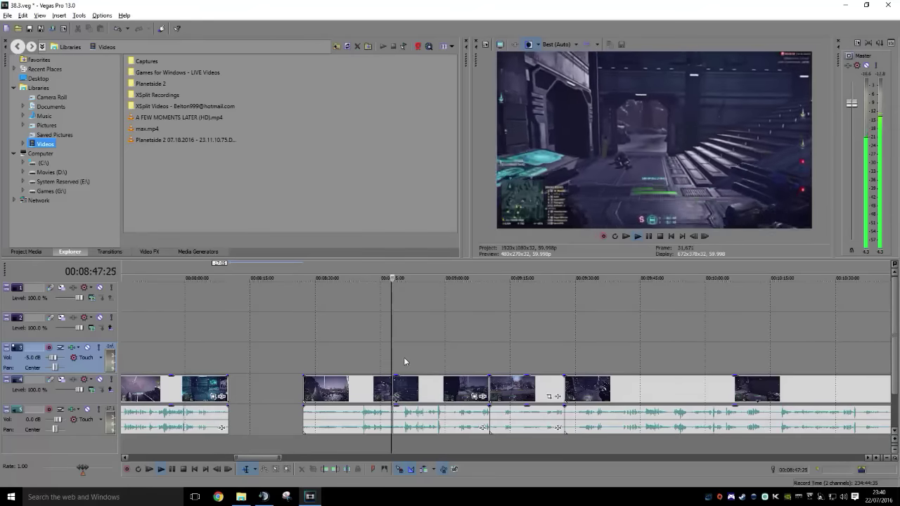
pyautogui.click(315, 359)
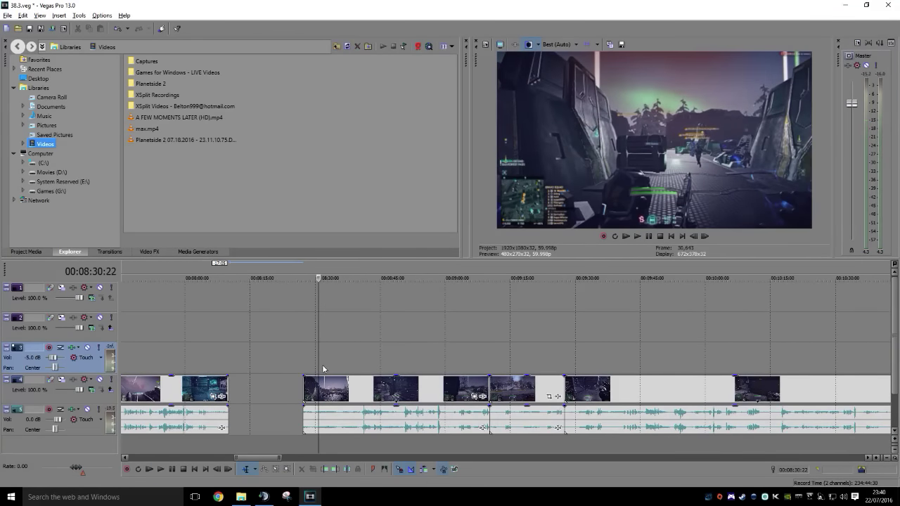
pyautogui.moveTo(318, 361); pyautogui.dragTo(344, 371)
pyautogui.click(327, 470)
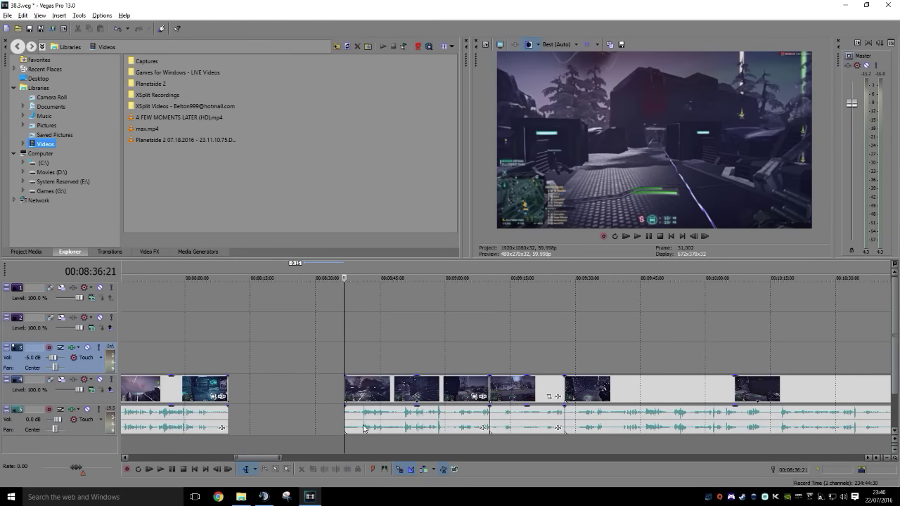
# Move the trimmed second clip 16 seconds earlier, to start at about 8:21, and play it back
pyautogui.moveTo(389, 388); pyautogui.dragTo(321, 385)
pyautogui.click(277, 359)
pyautogui.press('space')
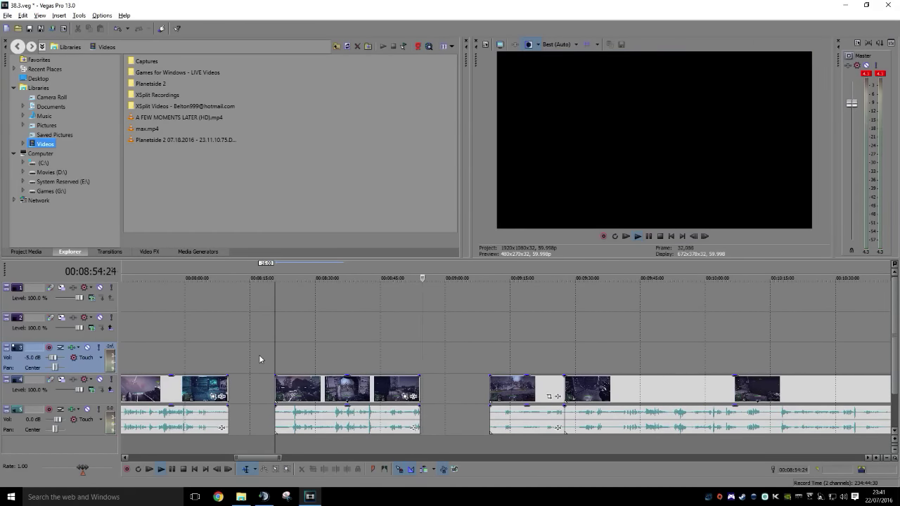
# Close the gaps after it by moving the next two clips earlier so each one starts where the preceding clip ends
pyautogui.press('Return')
pyautogui.moveTo(518, 393); pyautogui.dragTo(448, 394)
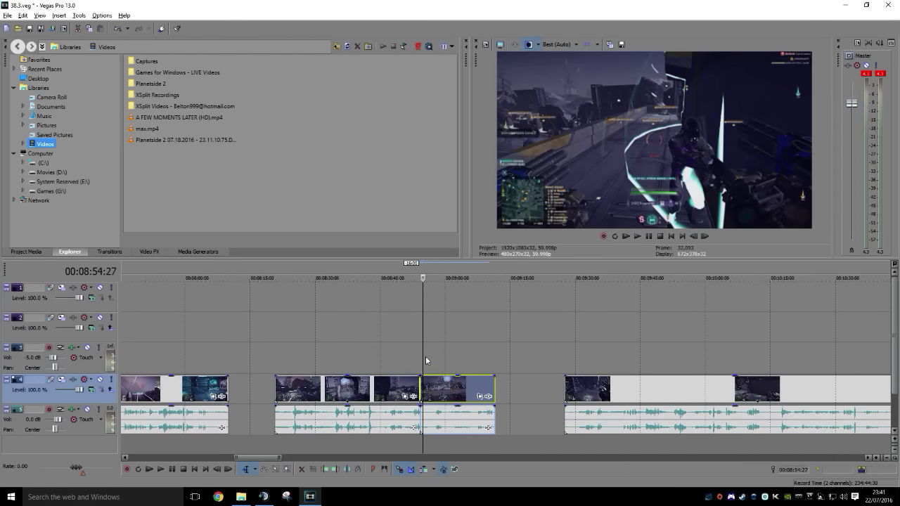
pyautogui.click(418, 352)
pyautogui.press('space')
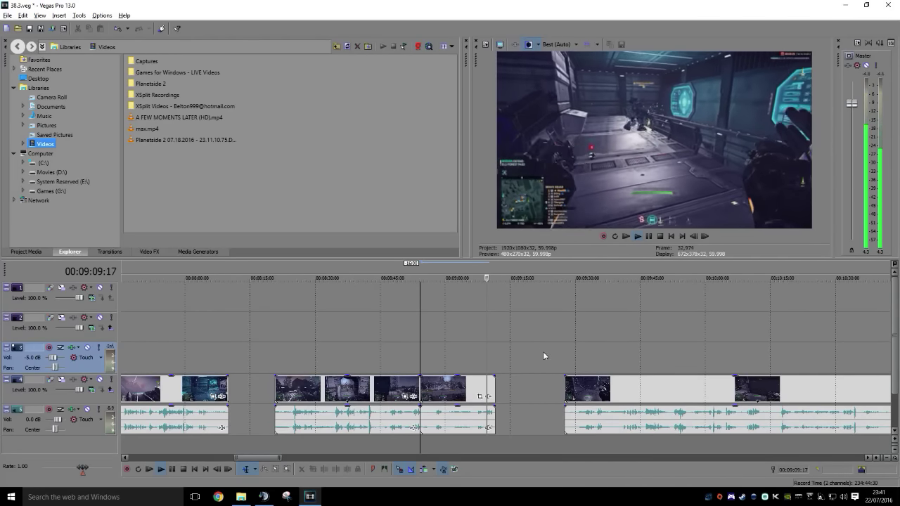
pyautogui.moveTo(578, 385); pyautogui.dragTo(509, 382)
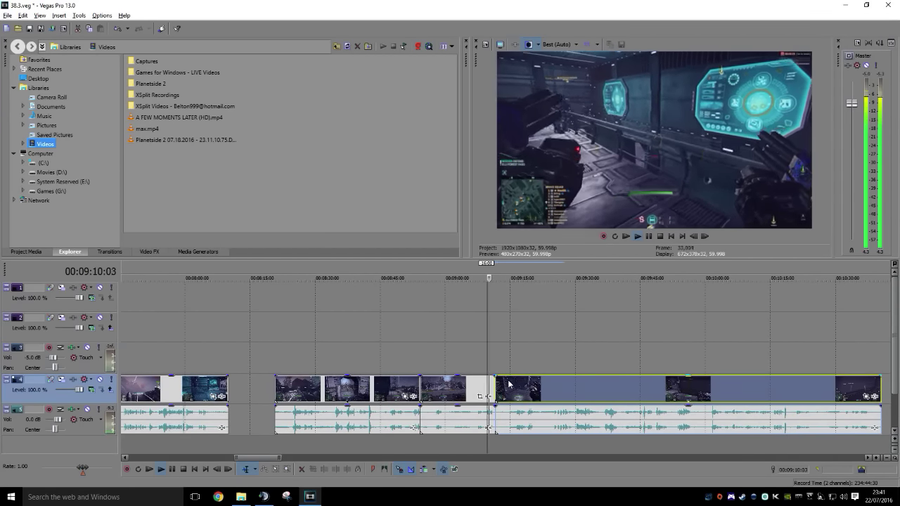
pyautogui.press('Return')
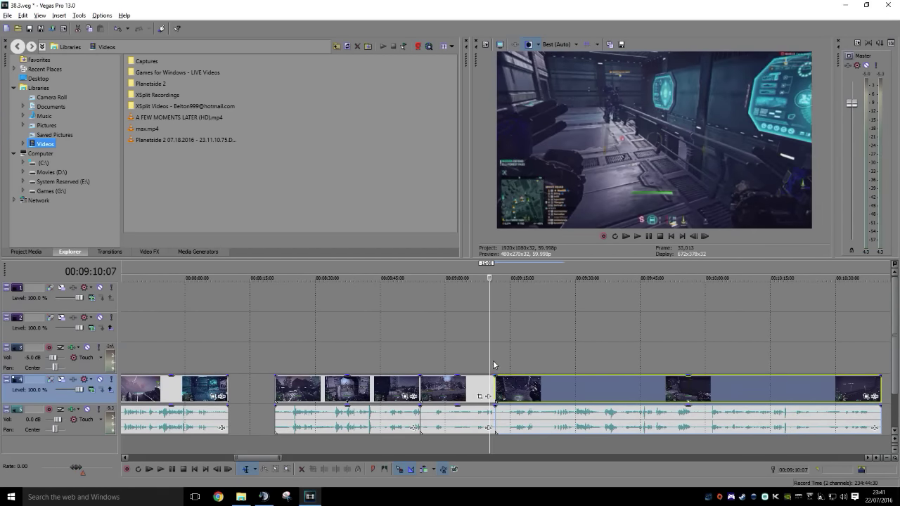
# Trim the start of the last gameplay clip to 00:09:42:20 and move it back against the end of the preceding clip
pyautogui.moveTo(490, 364); pyautogui.dragTo(514, 365)
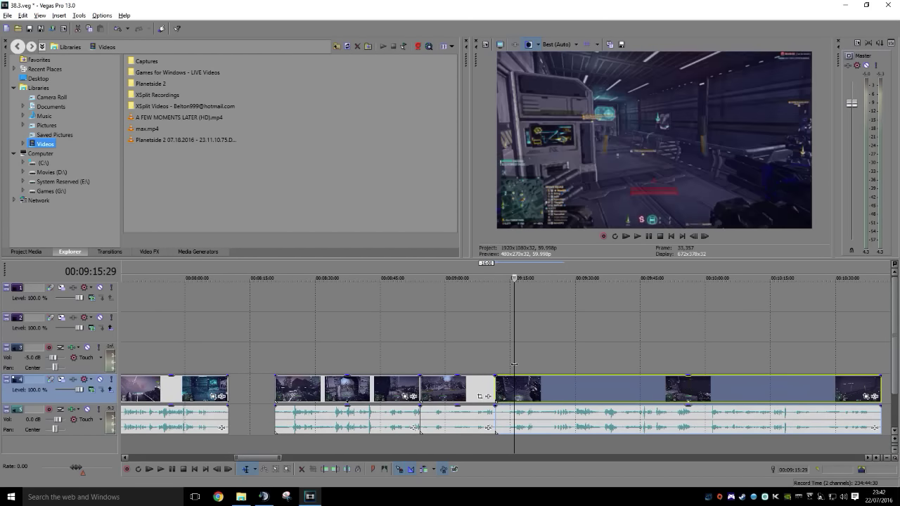
pyautogui.press('space')
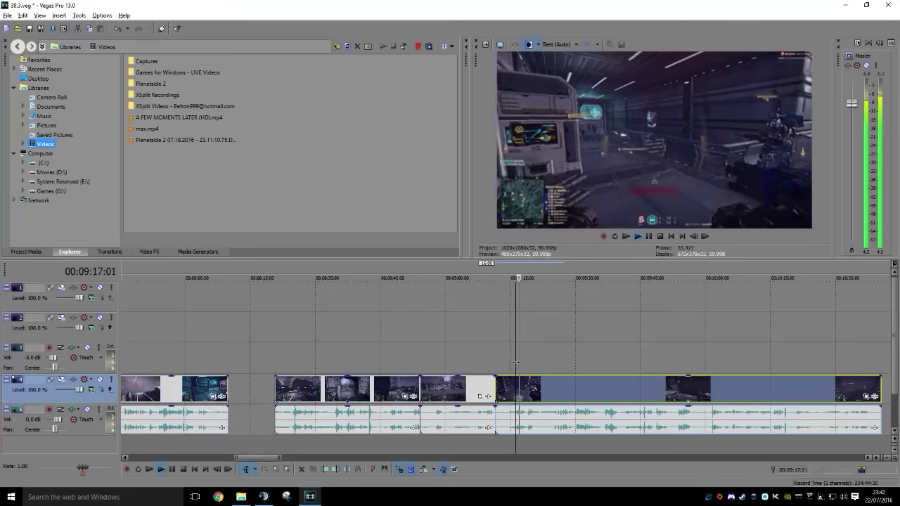
pyautogui.press('space')
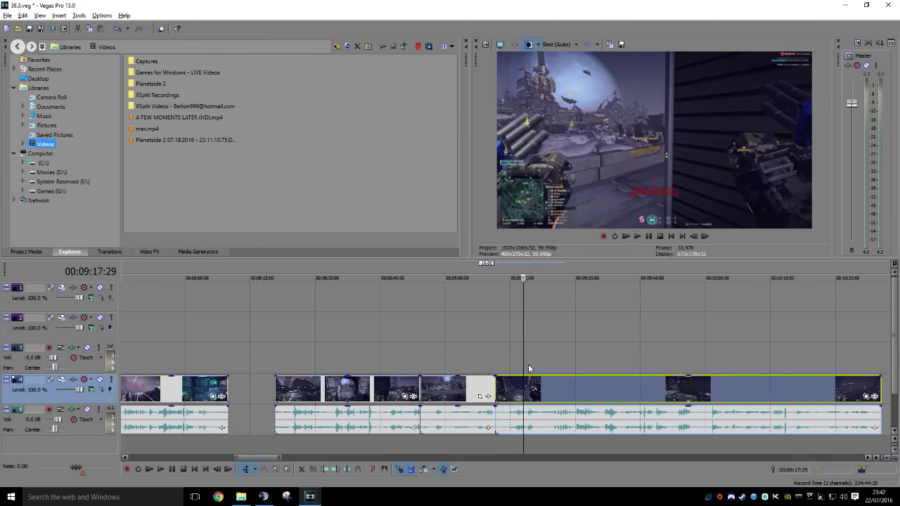
pyautogui.moveTo(524, 368); pyautogui.dragTo(631, 367)
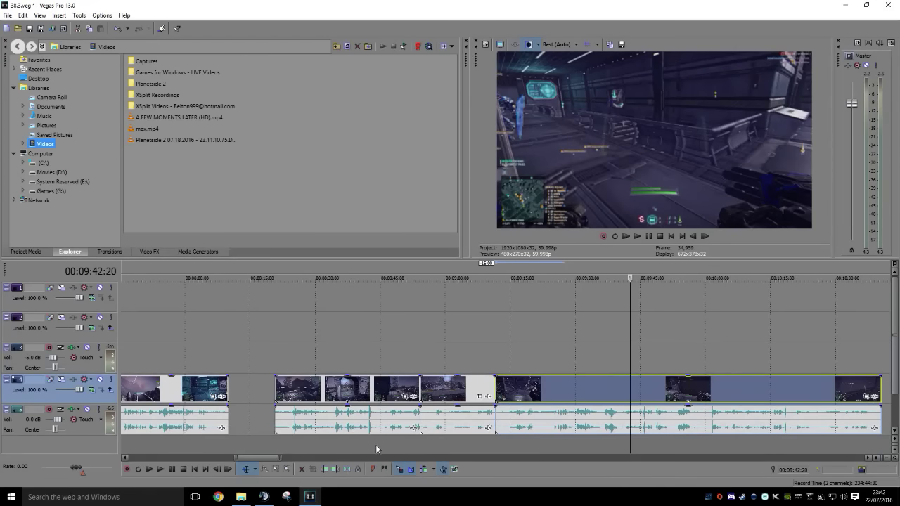
pyautogui.click(327, 471)
pyautogui.moveTo(648, 396); pyautogui.dragTo(478, 396)
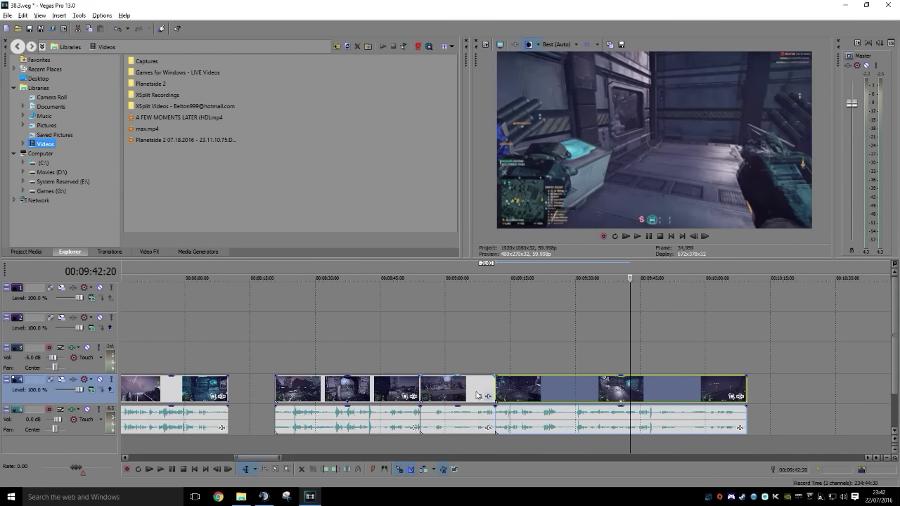
pyautogui.click(432, 358)
pyautogui.click(418, 356)
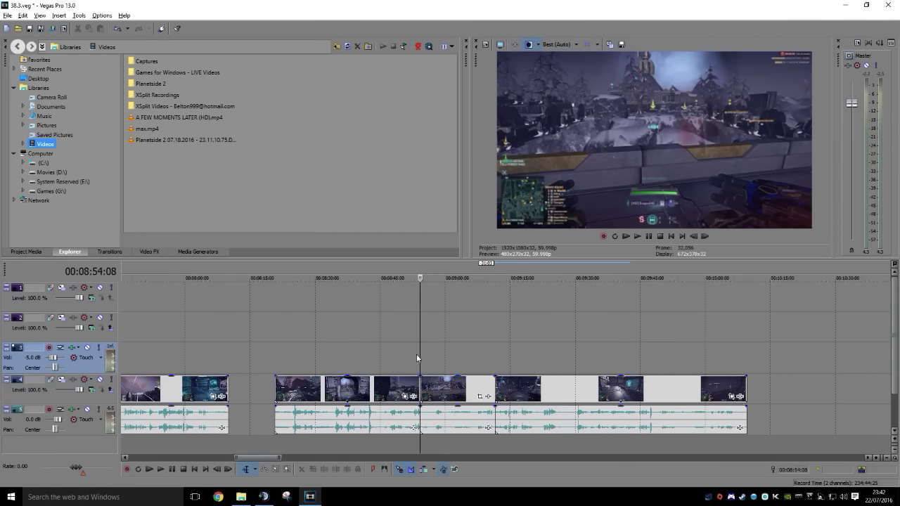
# Move the long gameplay clip near the beginning of the project about 25 seconds later, to start at about 0:40
pyautogui.click(268, 349)
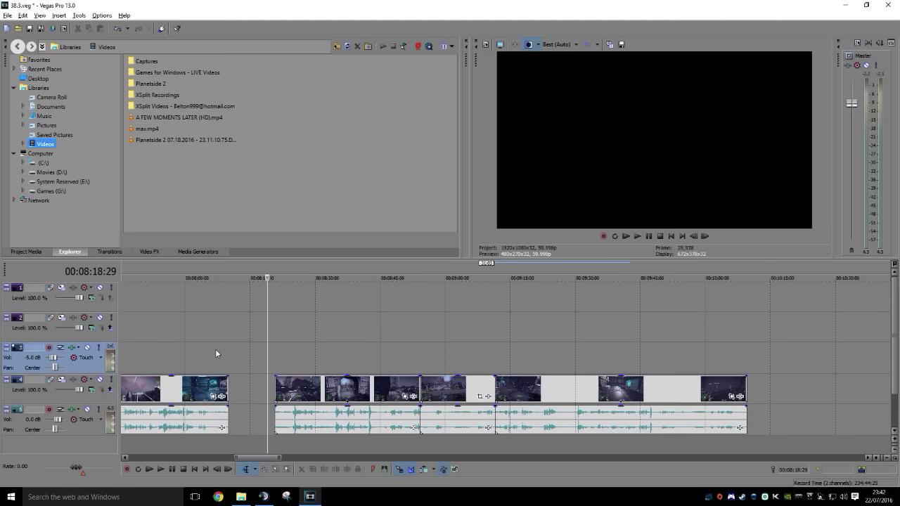
pyautogui.hscroll(-15, 215, 349)
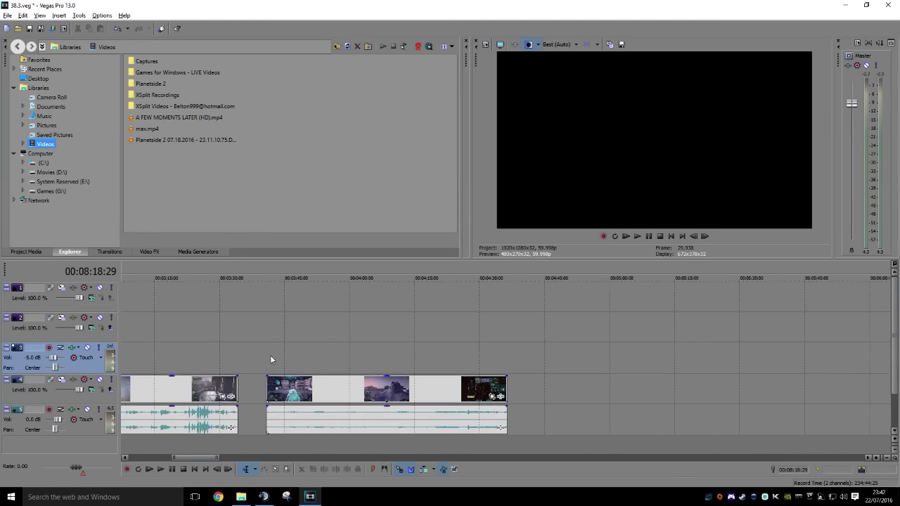
pyautogui.hscroll(-4, 291, 358)
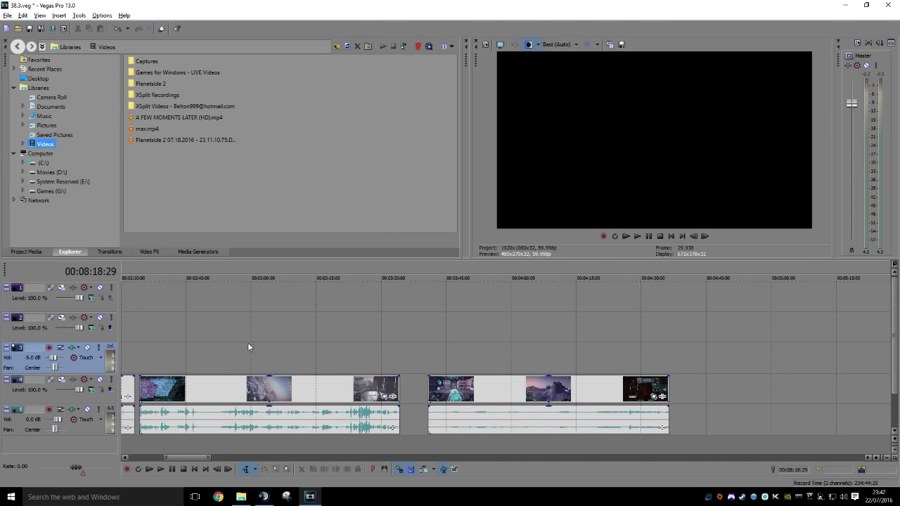
pyautogui.scroll(-1, 226, 362)
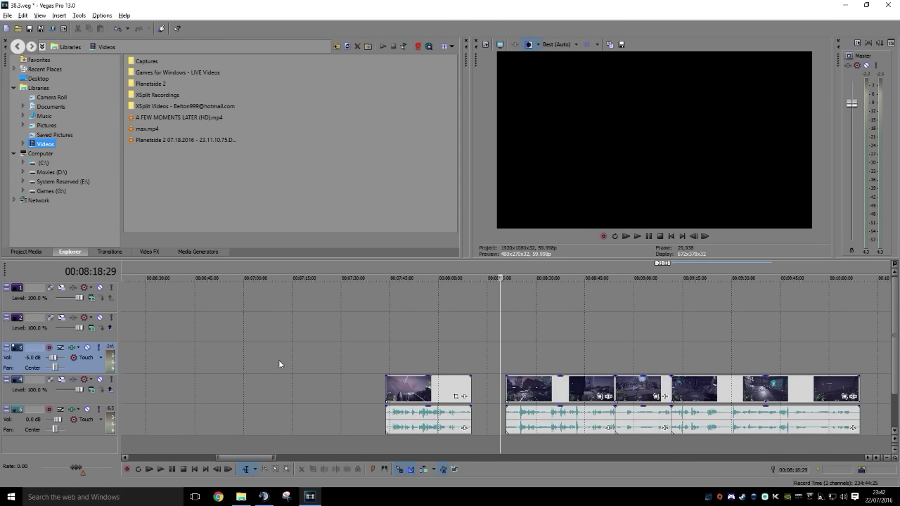
pyautogui.moveTo(229, 457); pyautogui.dragTo(139, 457)
pyautogui.scroll(1, 234, 410)
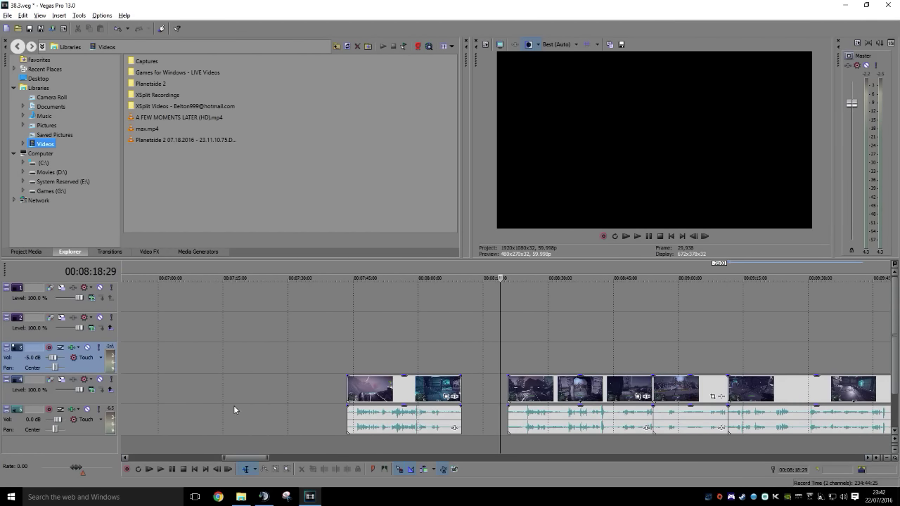
pyautogui.moveTo(244, 460); pyautogui.dragTo(118, 456)
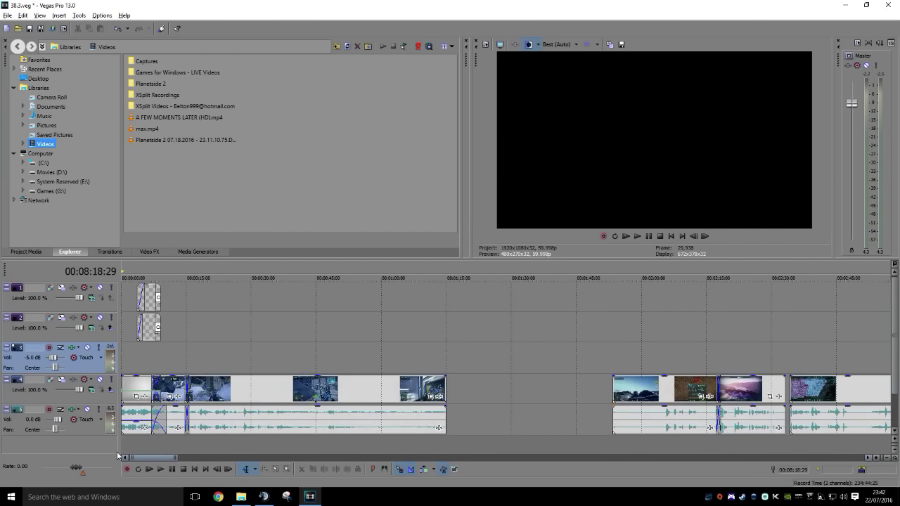
pyautogui.click(226, 381)
pyautogui.moveTo(211, 397); pyautogui.dragTo(309, 402)
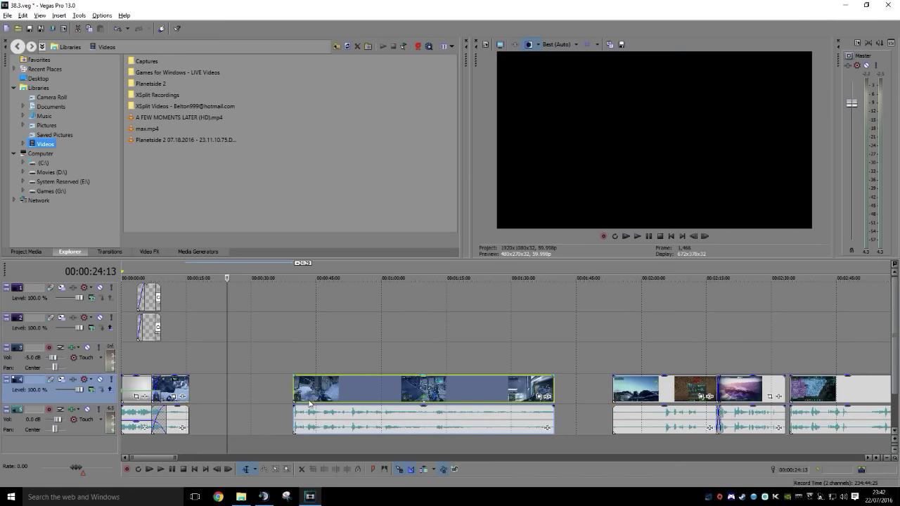
# Reposition the second clip so it starts at about 0:07.5 and overlaps the end of the intro clip
pyautogui.moveTo(176, 396)
pyautogui.mouseDown()
pyautogui.moveTo(221, 398)
pyautogui.moveTo(180, 394)
pyautogui.mouseUp()
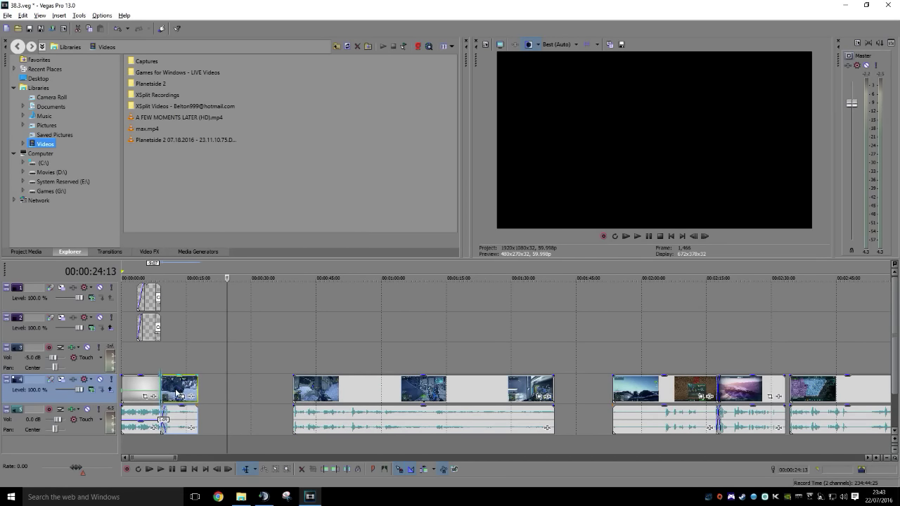
pyautogui.scroll(5, 177, 394)
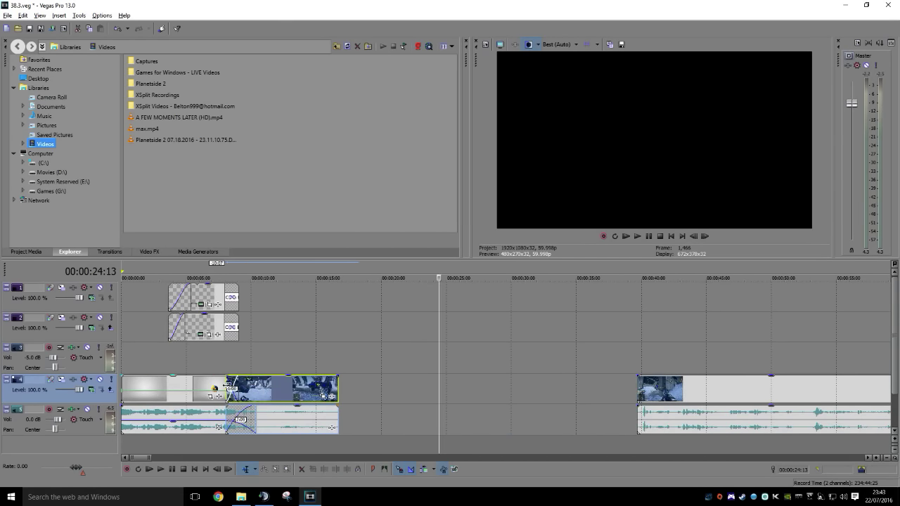
pyautogui.moveTo(227, 386)
pyautogui.mouseDown()
pyautogui.moveTo(239, 386)
pyautogui.moveTo(227, 389)
pyautogui.mouseUp()
pyautogui.click(261, 394)
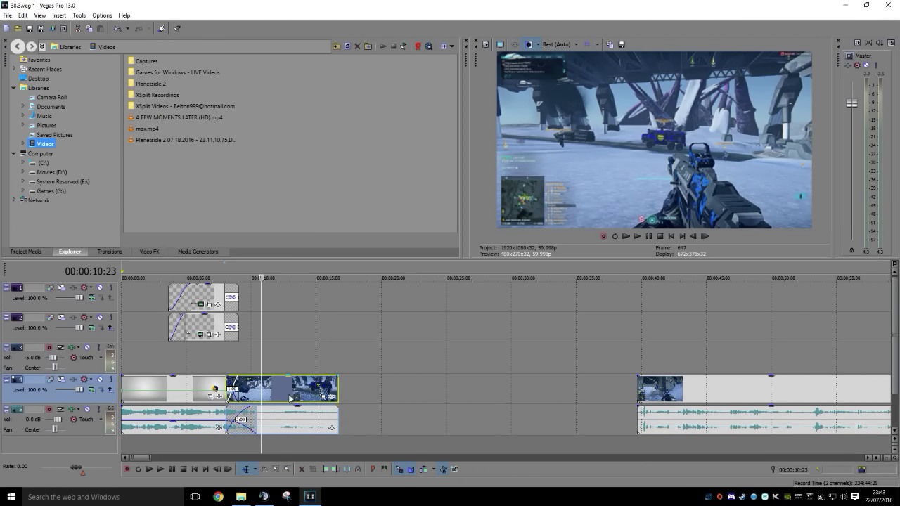
pyautogui.moveTo(289, 398); pyautogui.dragTo(282, 401)
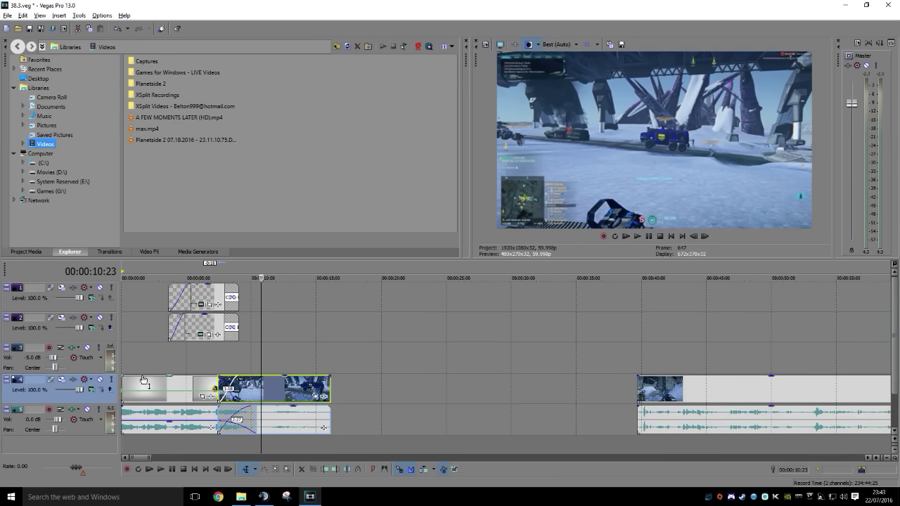
pyautogui.click(124, 363)
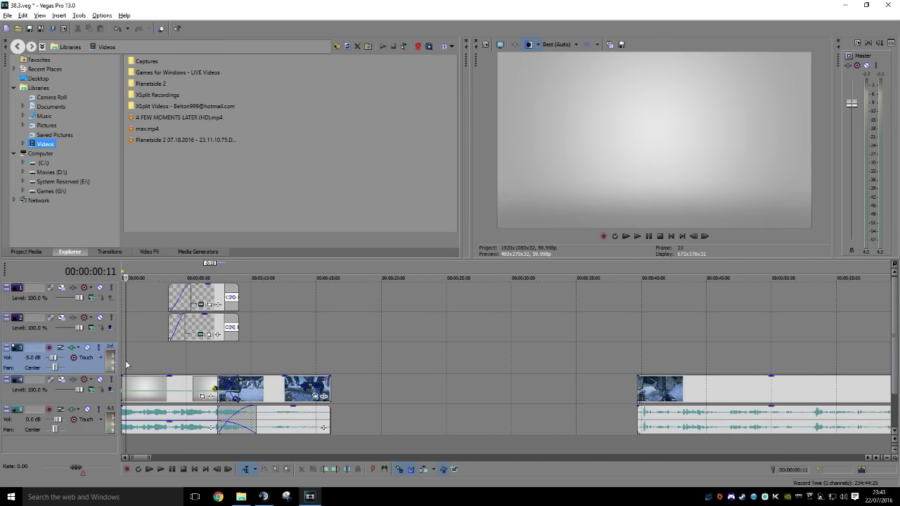
# Move the long gameplay clip earlier to about 0:15, overlapping the preceding clip by one second, and play the opening from the start
pyautogui.moveTo(703, 386); pyautogui.dragTo(384, 398)
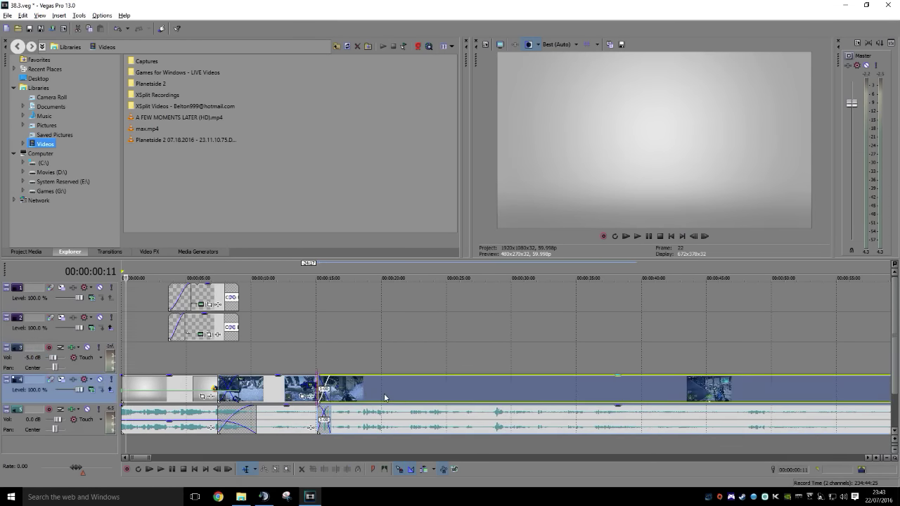
pyautogui.scroll(2, 401, 360)
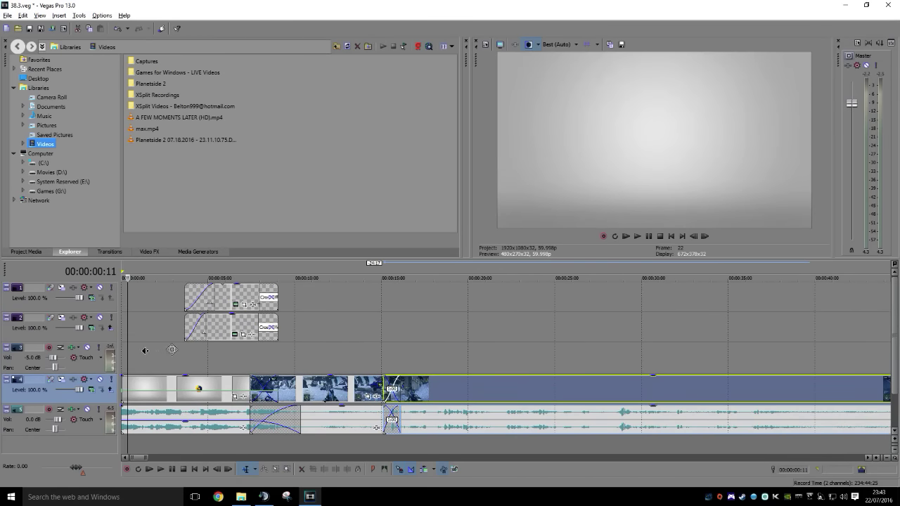
pyautogui.press('Home')
pyautogui.press('space')
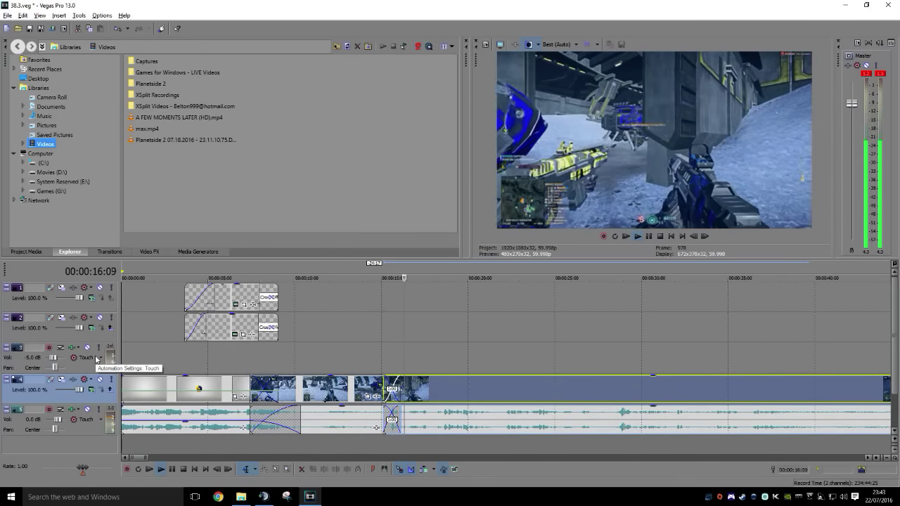
pyautogui.press('Return')
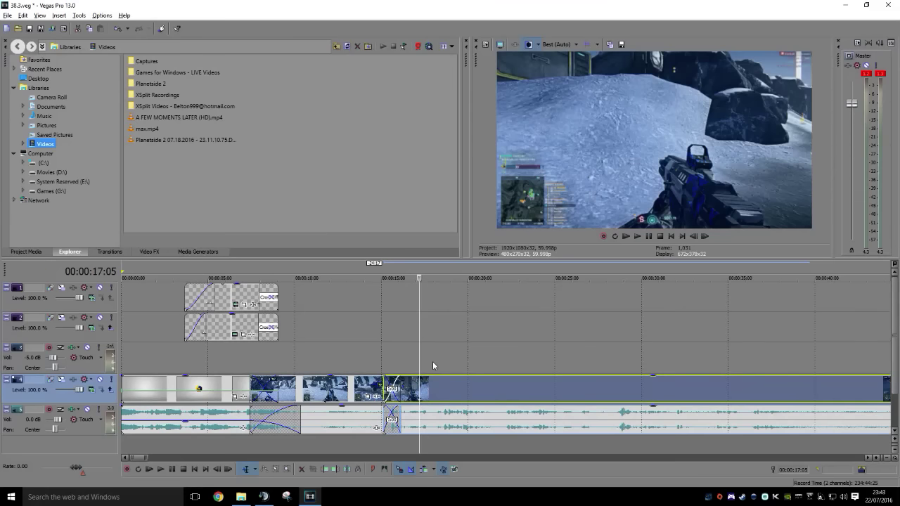
# Trim the start of the long gameplay clip to 00:00:38:11 and move it back to overlap the preceding clip by one second
pyautogui.moveTo(424, 362); pyautogui.dragTo(603, 363)
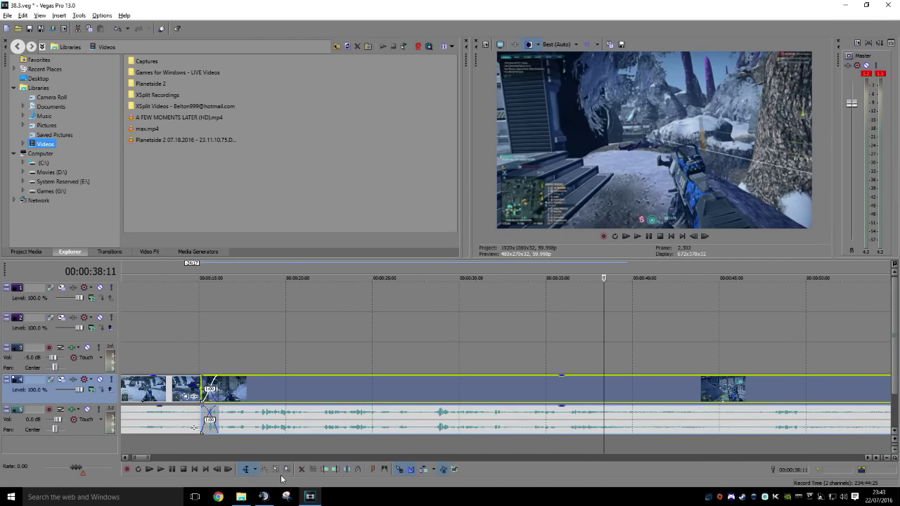
pyautogui.click(326, 470)
pyautogui.moveTo(643, 398); pyautogui.dragTo(255, 398)
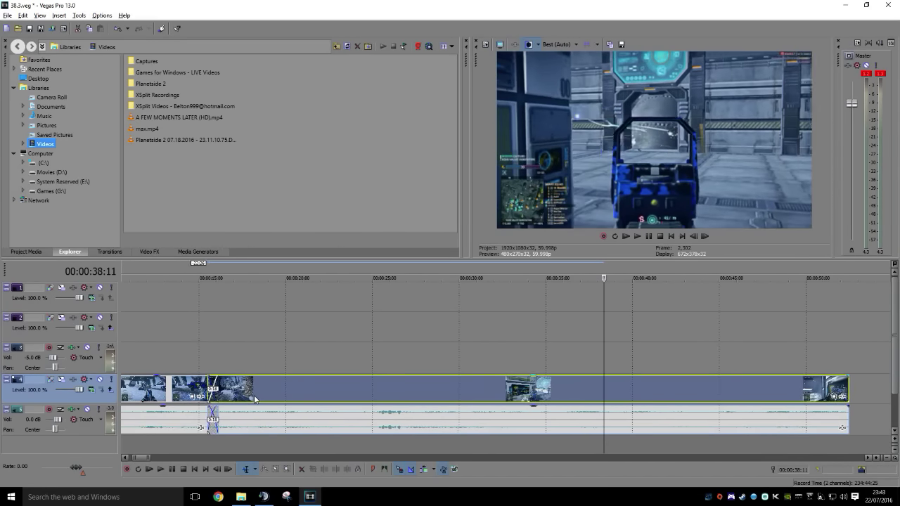
pyautogui.scroll(-3, 250, 371)
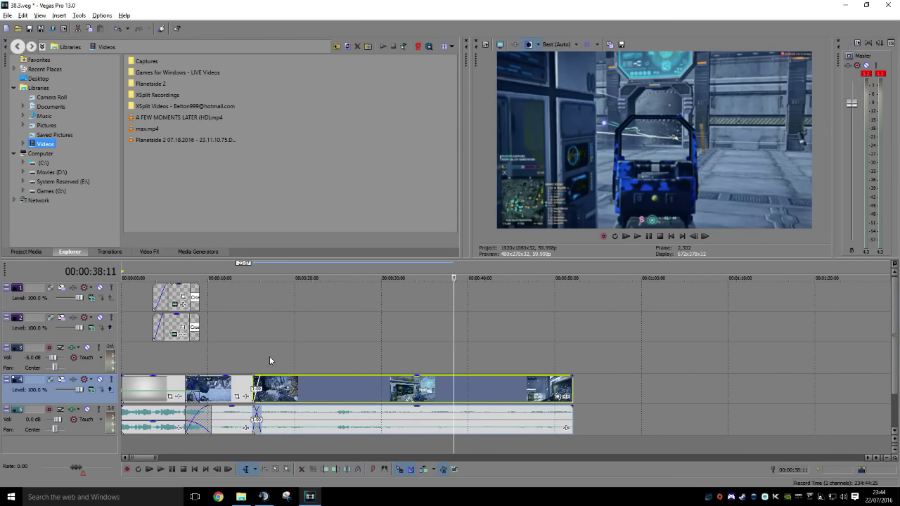
# Apply the default Cross Effect transition to both overlaps, at the long clip's start and between the intro and second clip
pyautogui.click(109, 251)
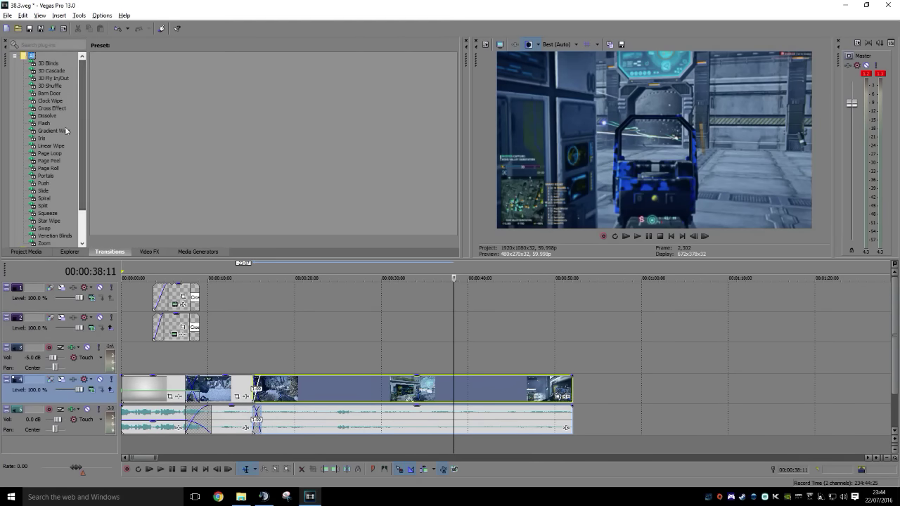
pyautogui.click(52, 109)
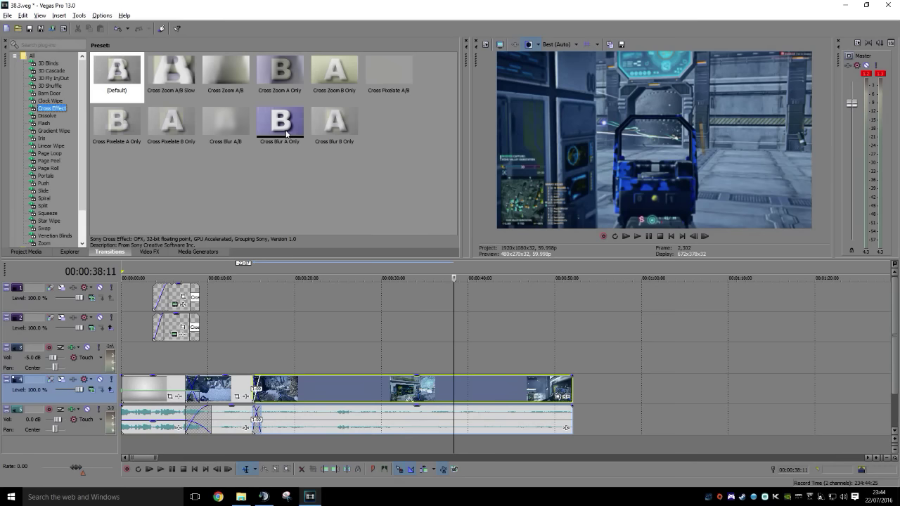
pyautogui.click(112, 79)
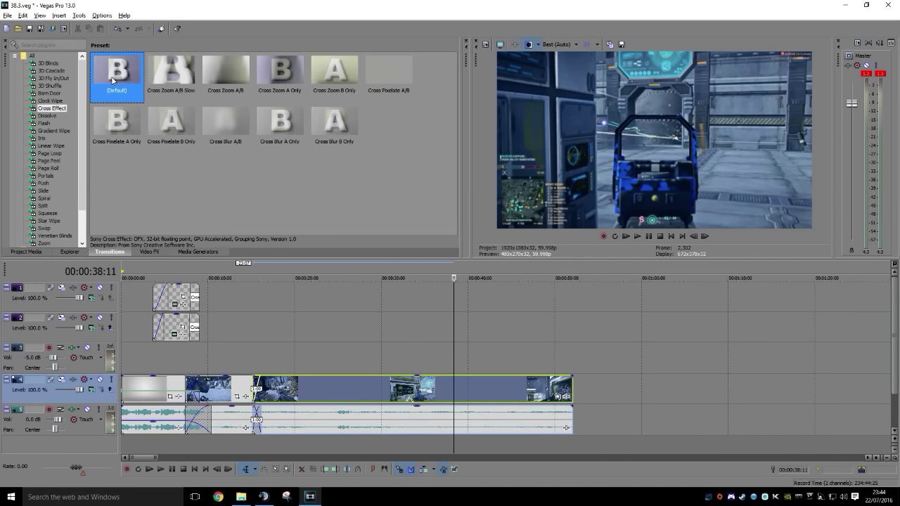
pyautogui.moveTo(263, 360); pyautogui.dragTo(261, 395)
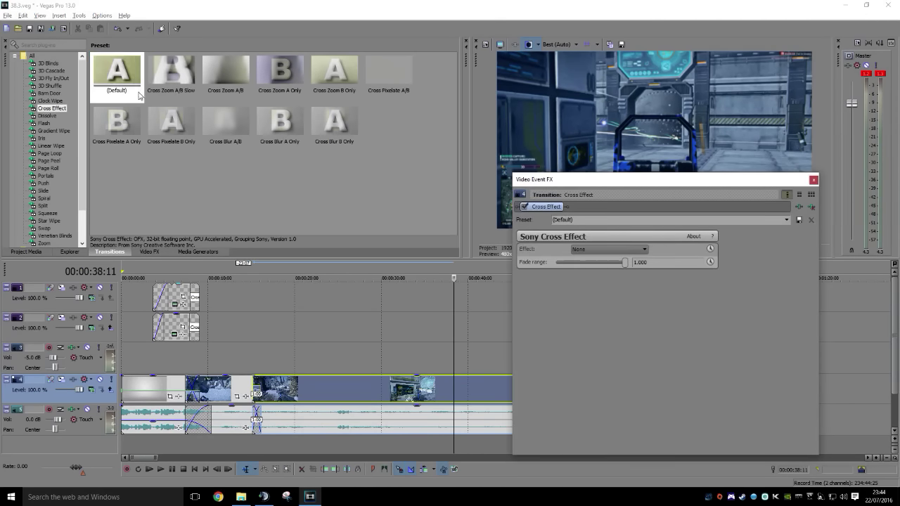
pyautogui.moveTo(116, 74); pyautogui.dragTo(190, 390)
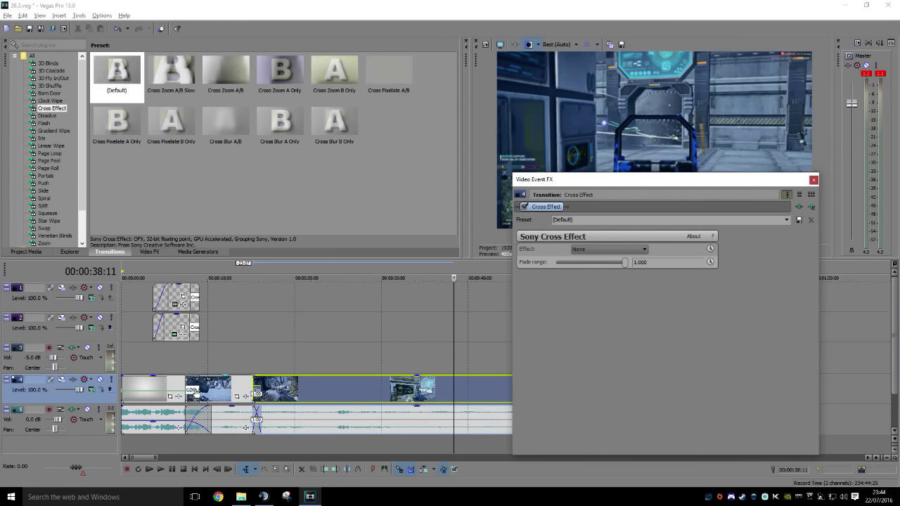
pyautogui.click(814, 180)
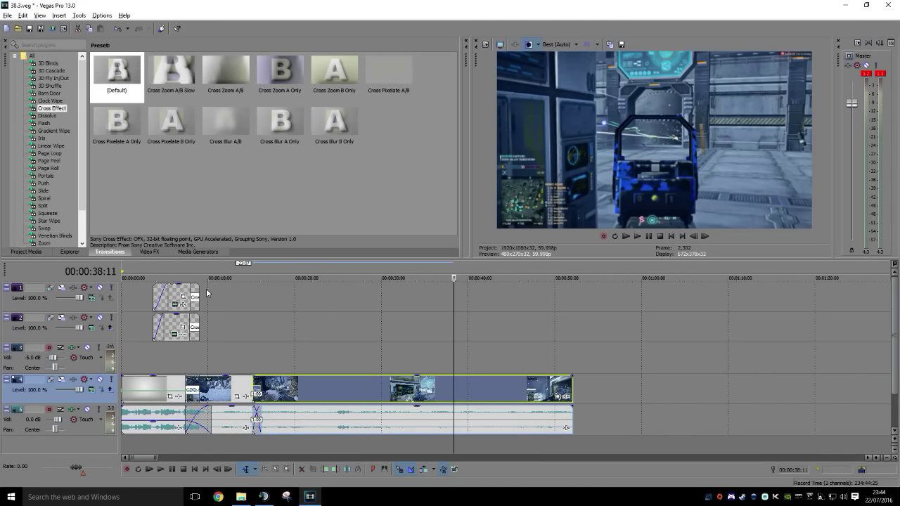
# Move the next gameplay clip about 1:02 earlier, to start at about 0:51 and overlap the end of the long clip
pyautogui.hscroll(6, 545, 340)
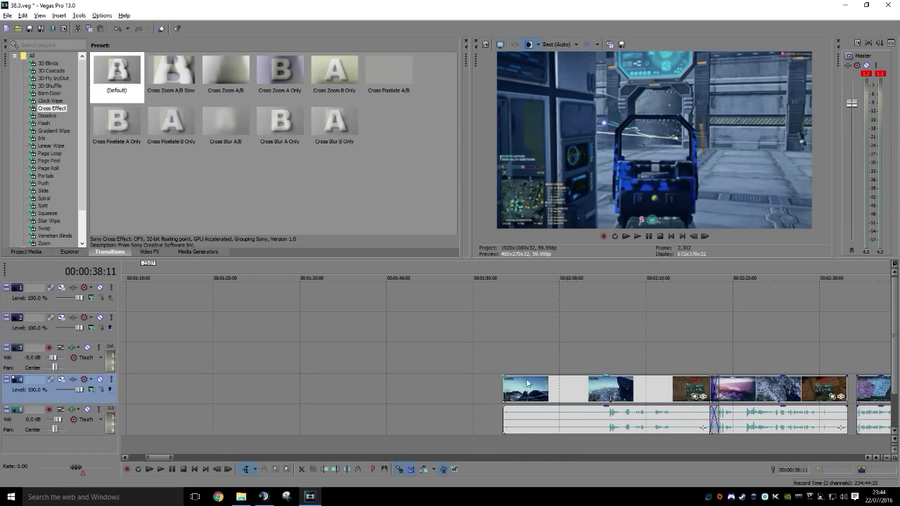
pyautogui.hscroll(-2, 386, 323)
pyautogui.moveTo(718, 386); pyautogui.dragTo(208, 395)
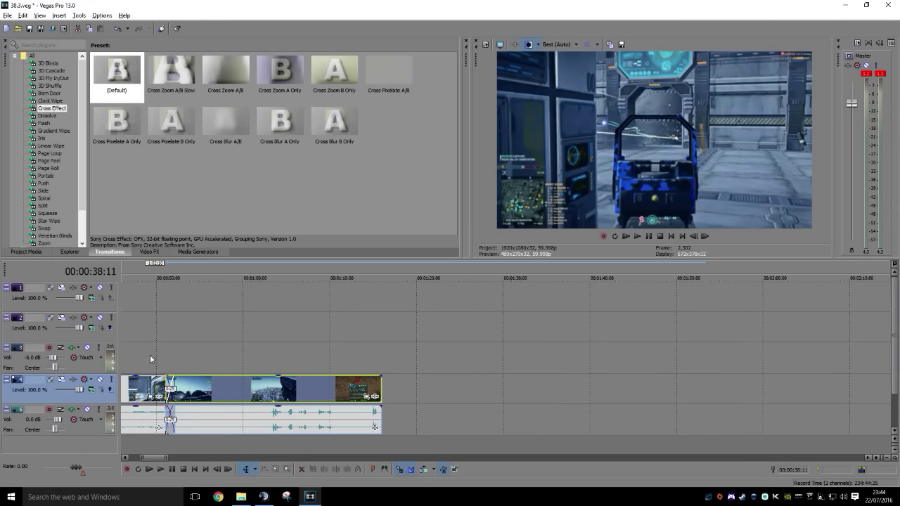
pyautogui.click(150, 358)
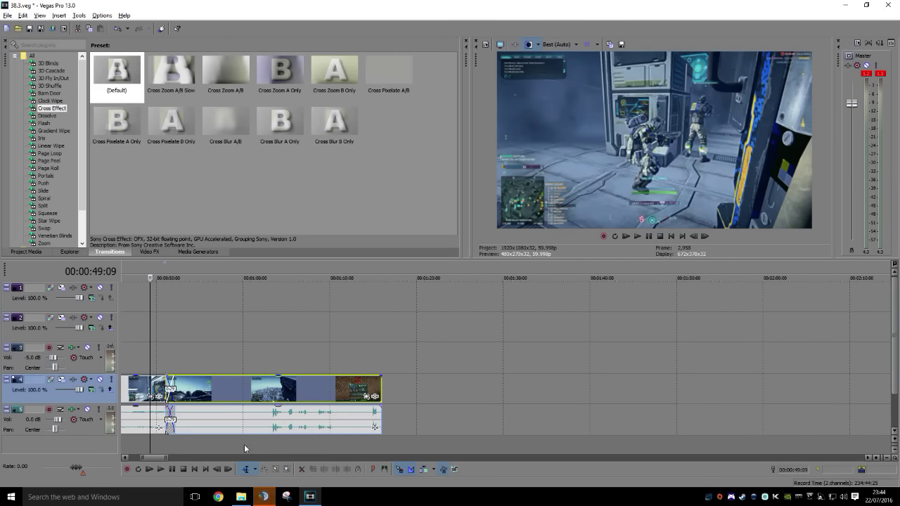
pyautogui.moveTo(230, 398); pyautogui.dragTo(189, 400)
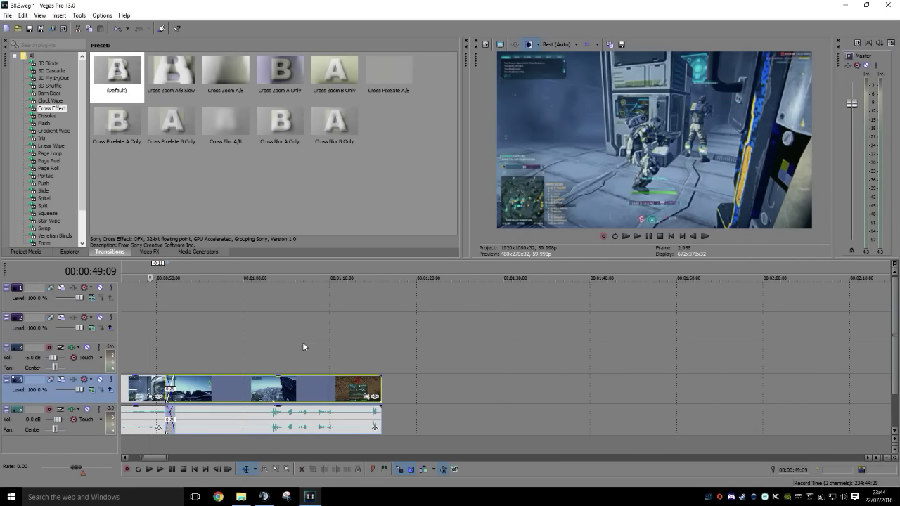
# Move the following two clips earlier, to about 1:15 and 1:30, so each overlaps the preceding clip's end by about one second
pyautogui.hscroll(4, 366, 348)
pyautogui.hscroll(-1, 511, 382)
pyautogui.moveTo(640, 396); pyautogui.dragTo(278, 382)
pyautogui.hscroll(-2, 245, 341)
pyautogui.moveTo(468, 403); pyautogui.dragTo(291, 394)
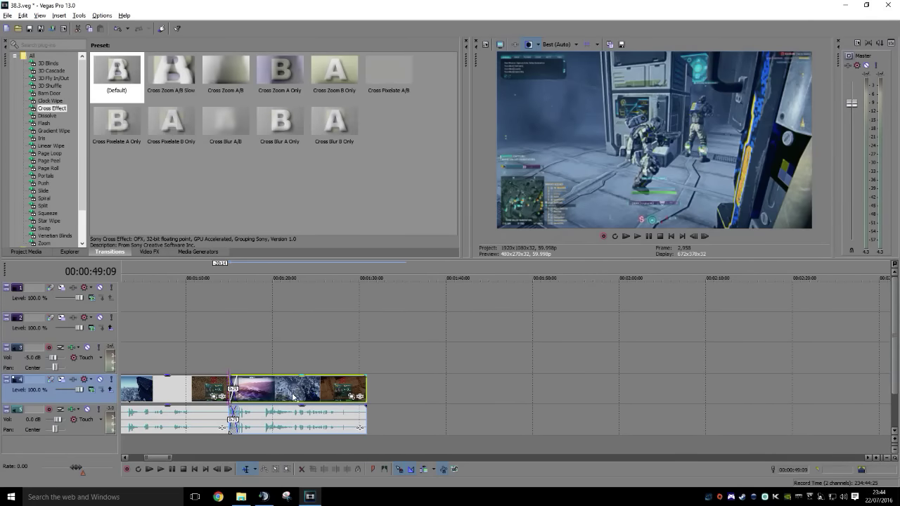
pyautogui.hscroll(3, 565, 342)
pyautogui.moveTo(650, 395); pyautogui.dragTo(378, 389)
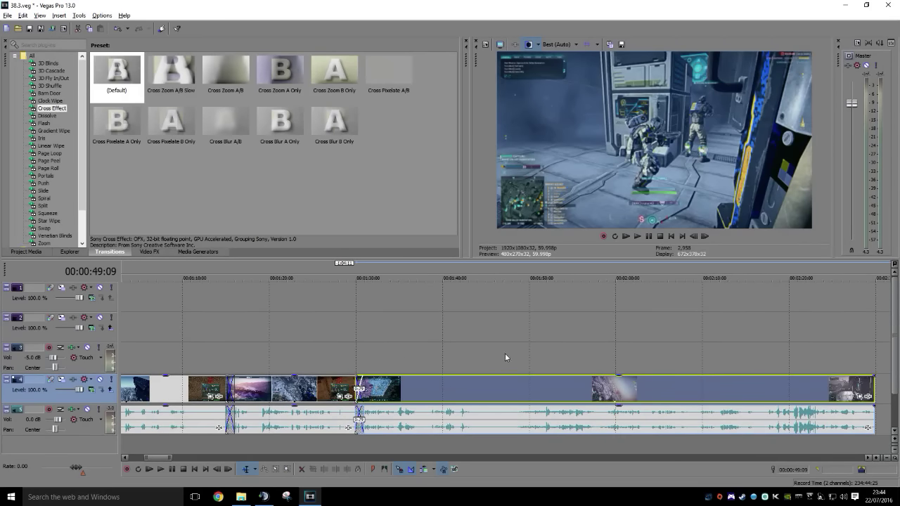
# Scrub through the long clip starting at 1:30, up to about 2:27, to check its footage
pyautogui.click(609, 355)
pyautogui.hscroll(3, 822, 356)
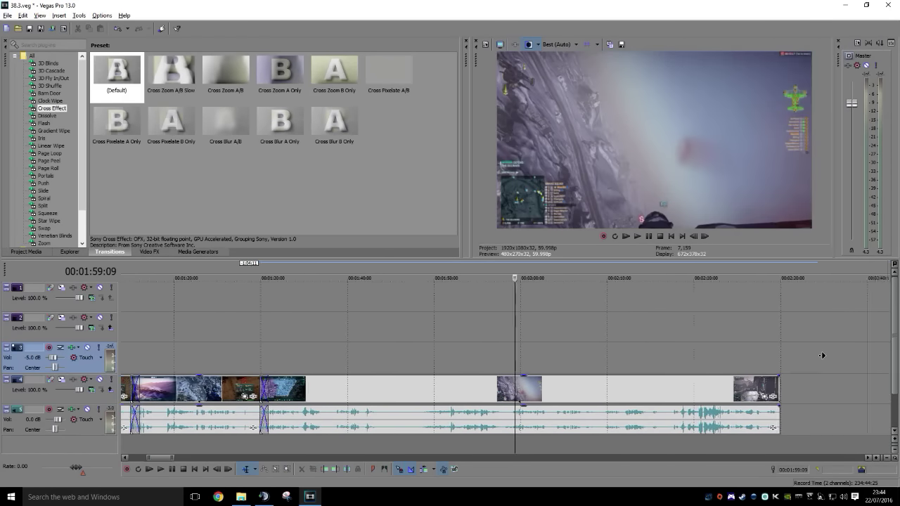
pyautogui.click(258, 361)
pyautogui.click(284, 362)
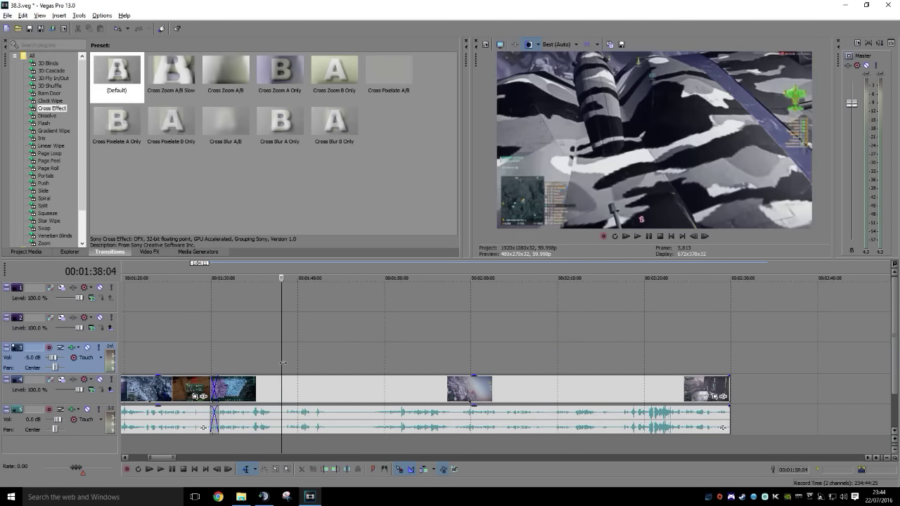
pyautogui.click(312, 364)
pyautogui.moveTo(314, 364); pyautogui.dragTo(455, 372)
pyautogui.click(474, 372)
pyautogui.click(494, 373)
pyautogui.click(496, 373)
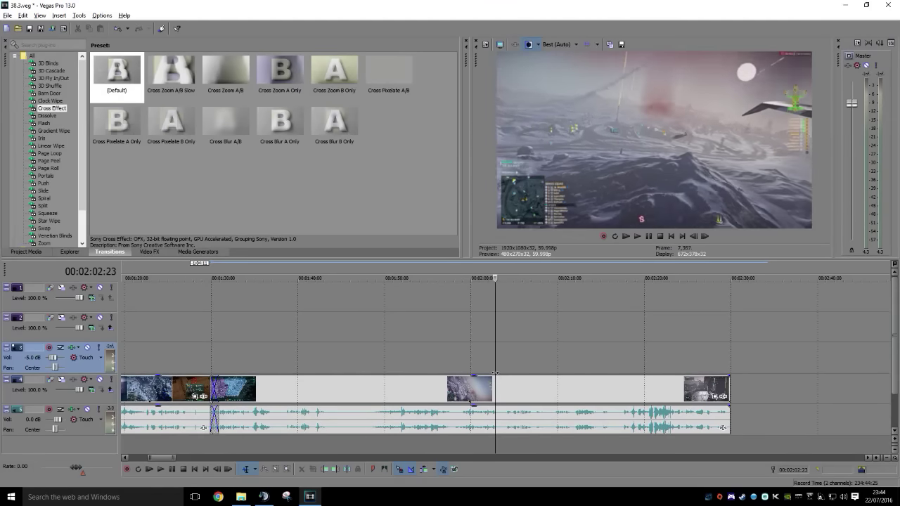
pyautogui.click(505, 372)
pyautogui.click(510, 373)
pyautogui.click(531, 374)
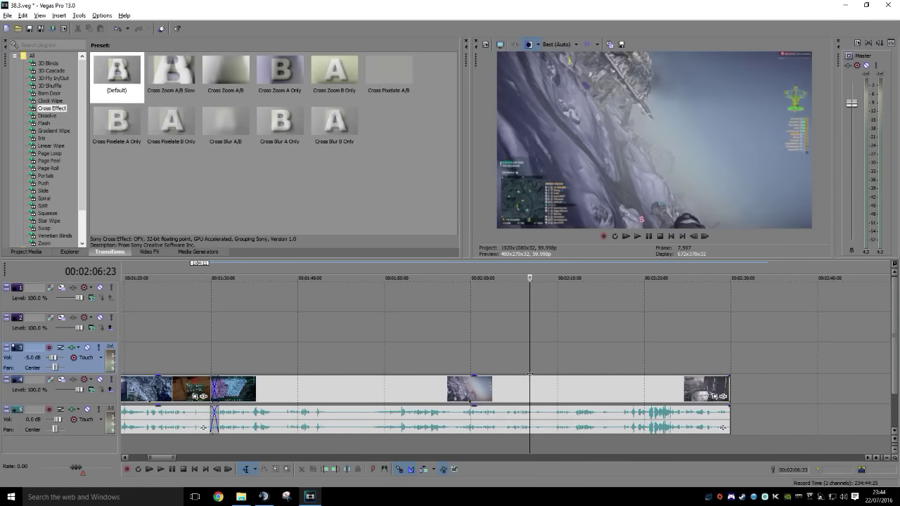
pyautogui.click(538, 375)
pyautogui.click(550, 376)
pyautogui.click(560, 377)
pyautogui.click(567, 378)
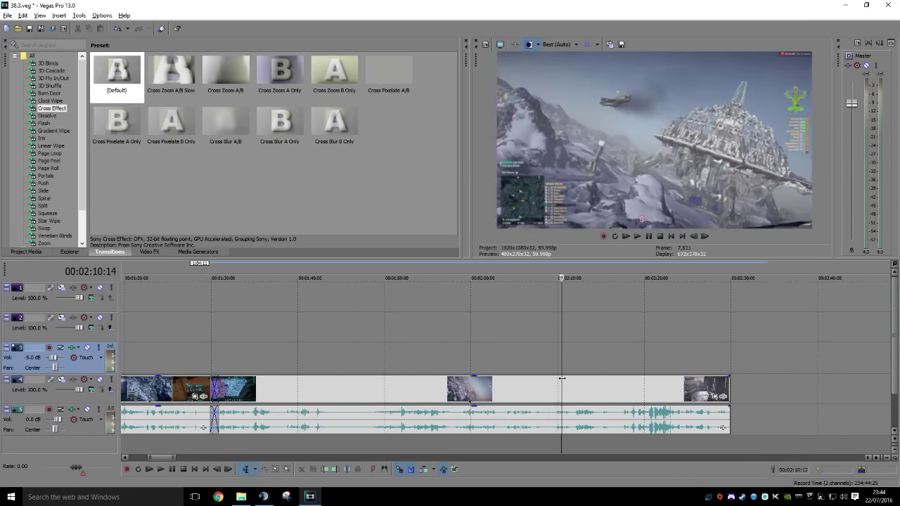
pyautogui.click(571, 380)
pyautogui.click(579, 380)
pyautogui.click(585, 379)
pyautogui.click(588, 380)
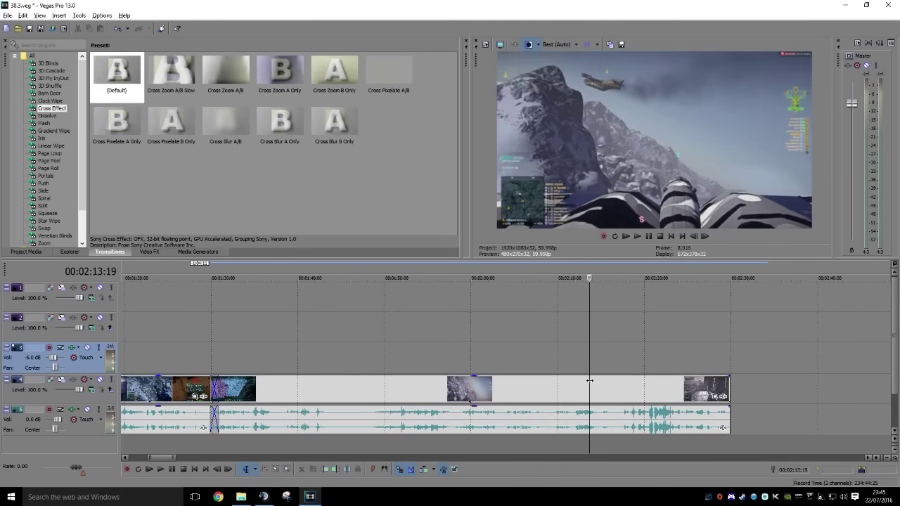
pyautogui.click(594, 380)
pyautogui.click(597, 381)
pyautogui.click(603, 380)
pyautogui.click(608, 381)
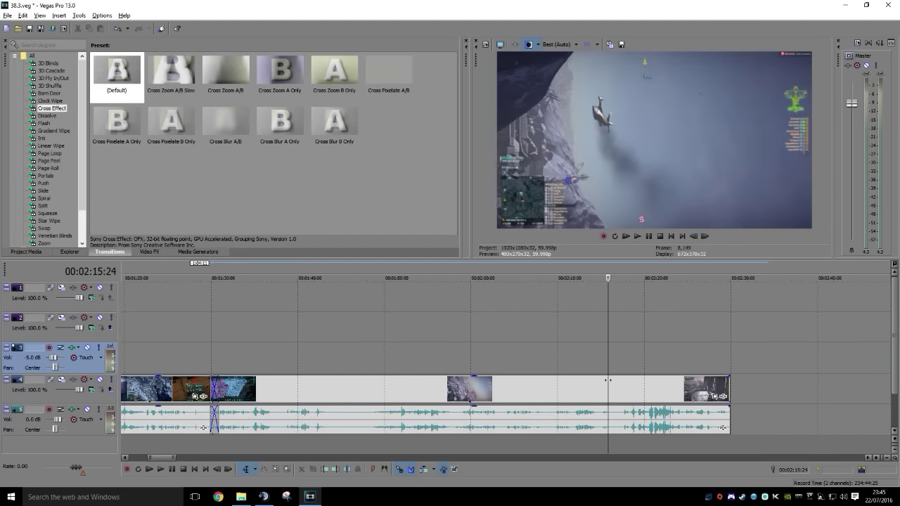
pyautogui.moveTo(609, 380); pyautogui.dragTo(624, 379)
pyautogui.click(626, 379)
pyautogui.click(629, 380)
pyautogui.click(633, 380)
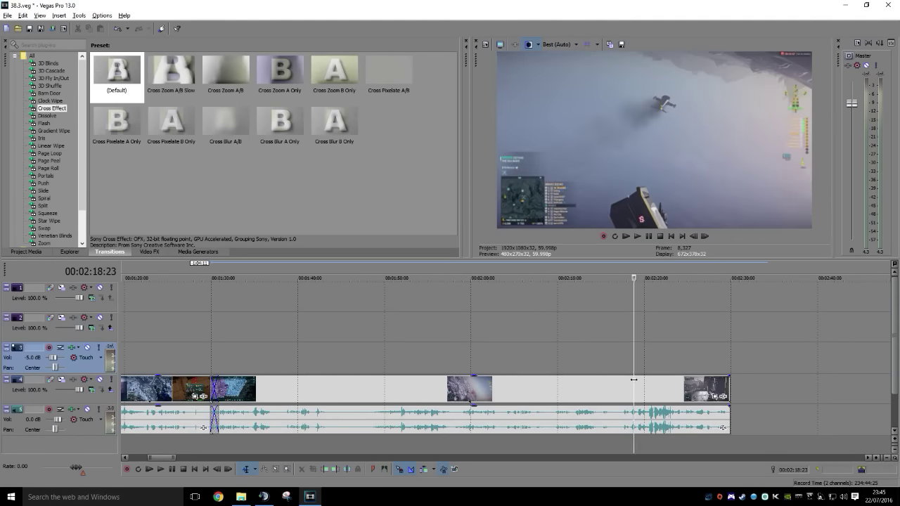
pyautogui.click(636, 380)
pyautogui.click(640, 380)
pyautogui.click(642, 381)
pyautogui.click(644, 382)
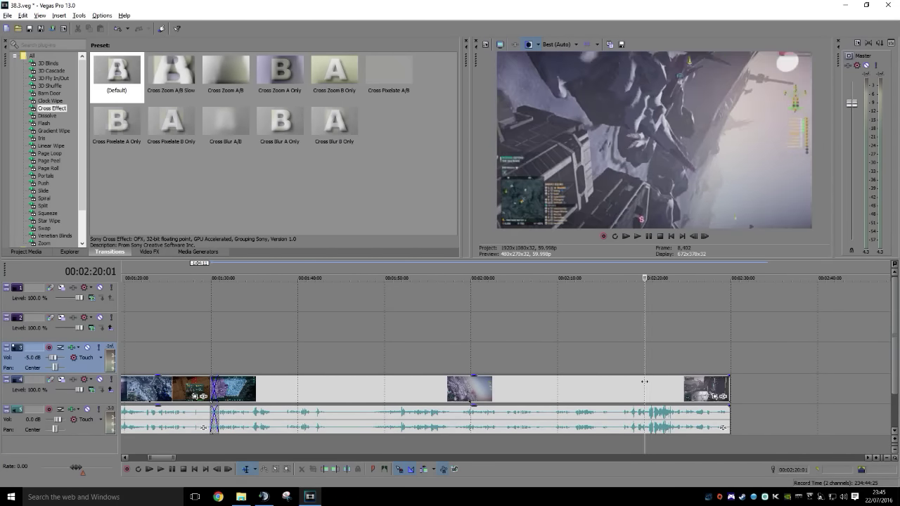
pyautogui.click(647, 382)
pyautogui.click(650, 383)
pyautogui.click(653, 383)
pyautogui.click(661, 383)
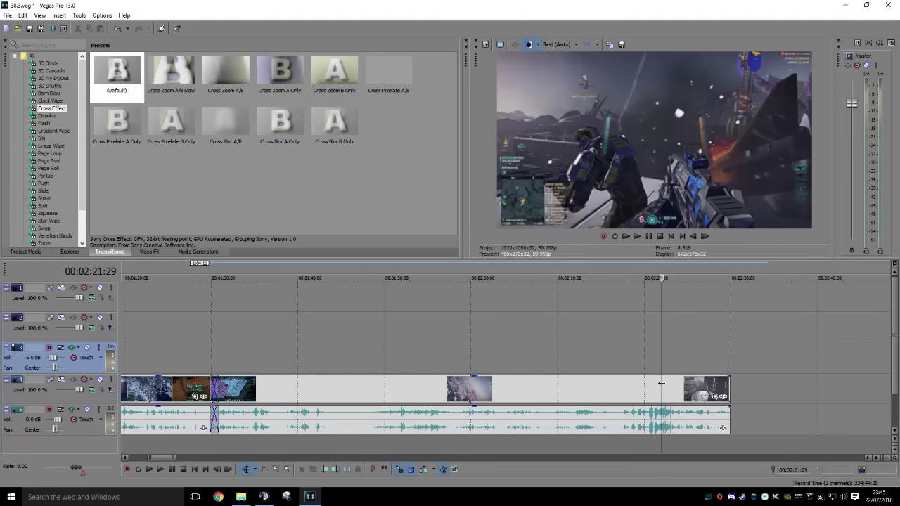
pyautogui.click(667, 383)
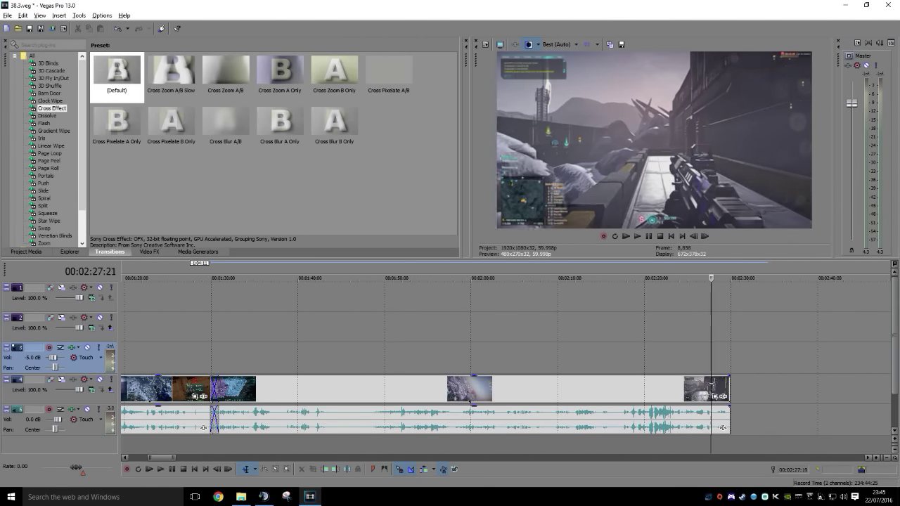
# Trim the long clip's start to 2:10:26 and move the remainder 41 seconds earlier, overlapping the preceding clip at 1:30
pyautogui.moveTo(717, 390); pyautogui.dragTo(566, 403)
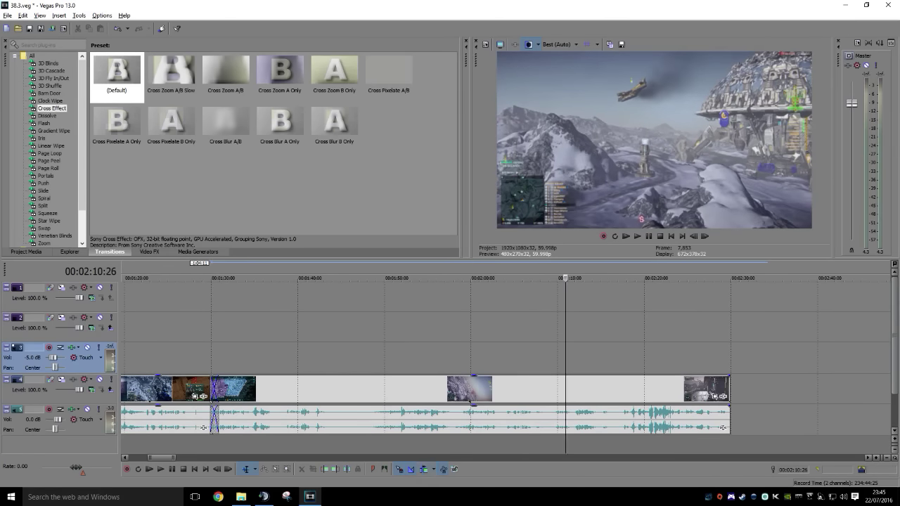
pyautogui.click(324, 470)
pyautogui.moveTo(602, 392); pyautogui.dragTo(252, 391)
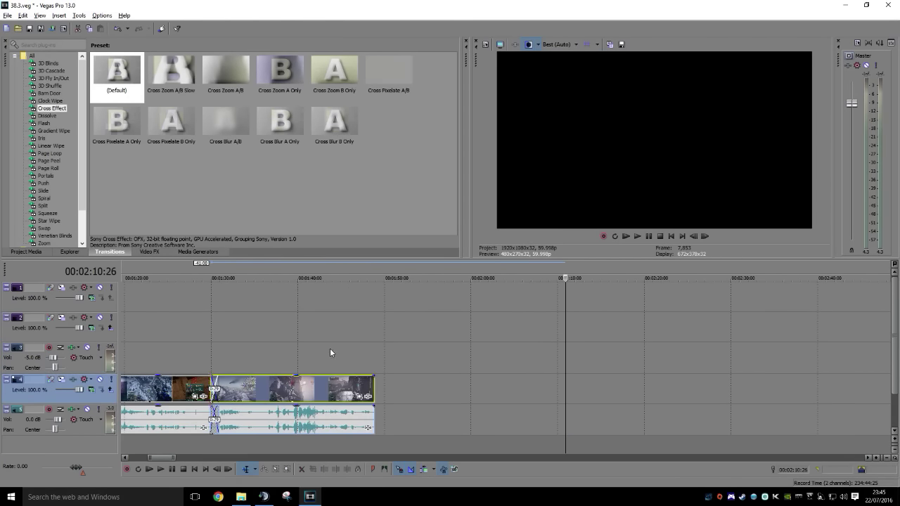
# Move the next gameplay clip, starting around 3:37, earlier so it begins at about 1:55, shortly after the preceding clip
pyautogui.hscroll(3, 330, 353)
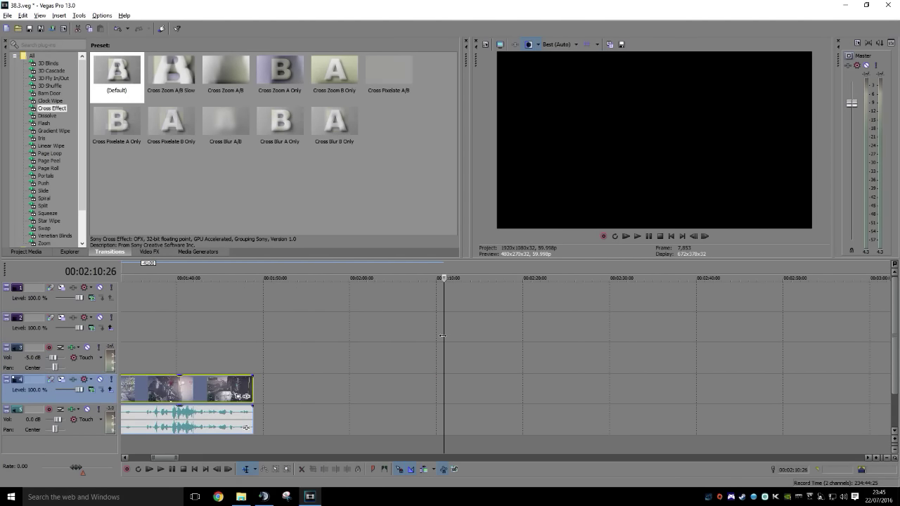
pyautogui.scroll(-5, 524, 356)
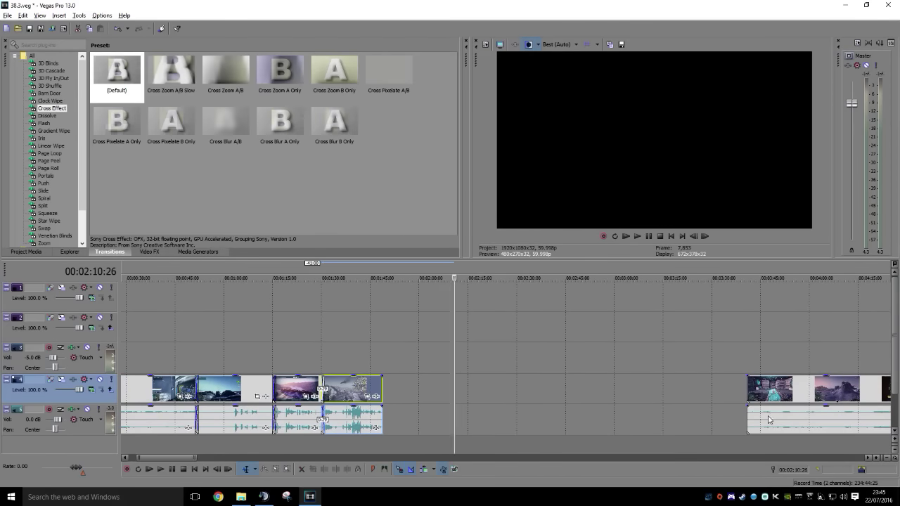
pyautogui.moveTo(789, 394); pyautogui.dragTo(509, 393)
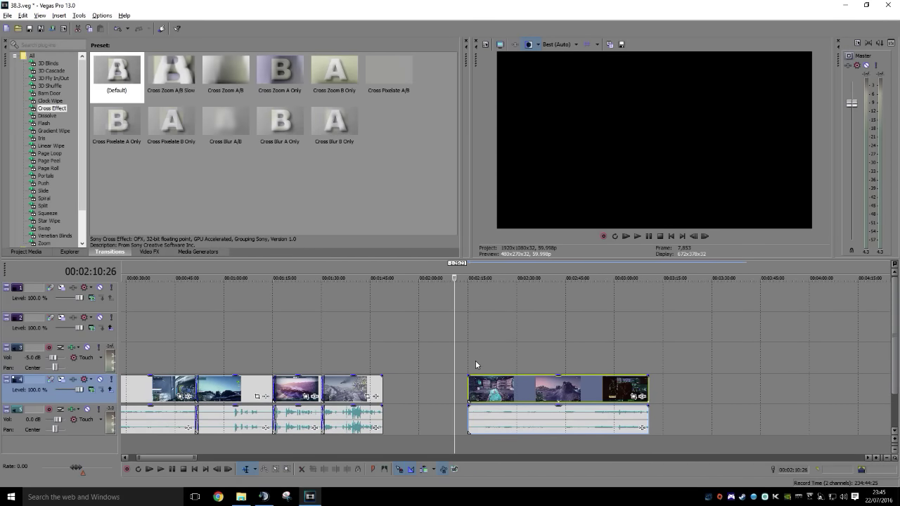
pyautogui.scroll(1, 476, 365)
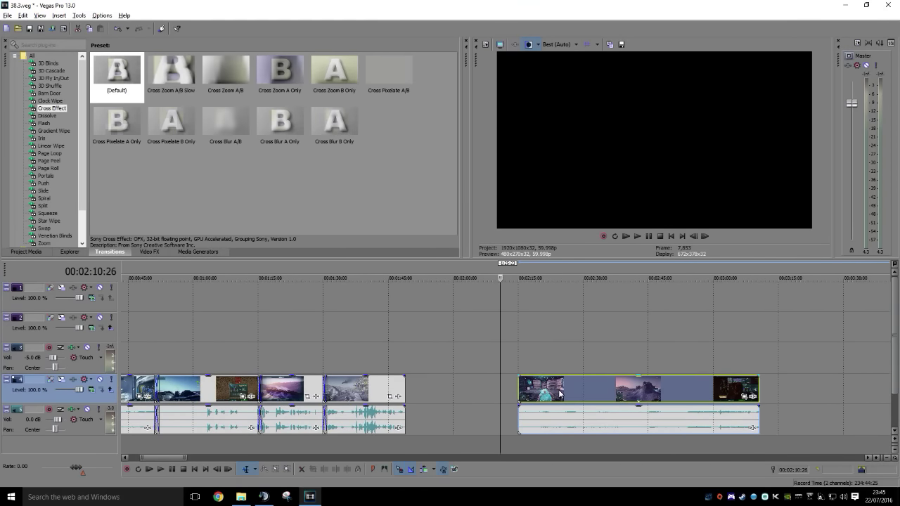
pyautogui.moveTo(561, 392); pyautogui.dragTo(474, 385)
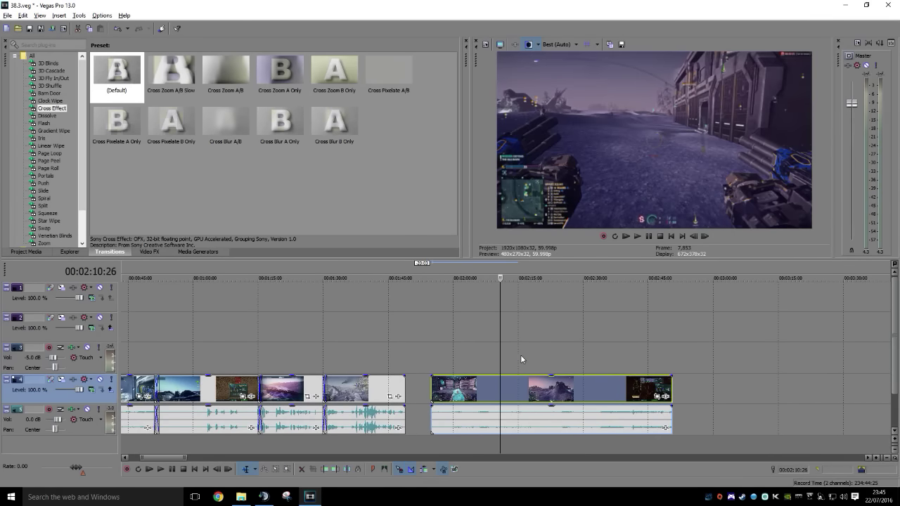
# Save the project under its existing file name
pyautogui.click(570, 363)
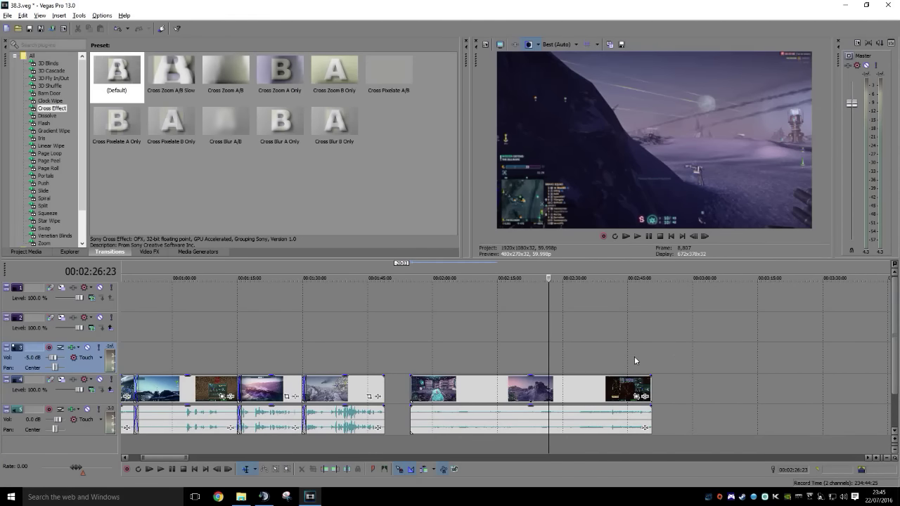
pyautogui.click(9, 15)
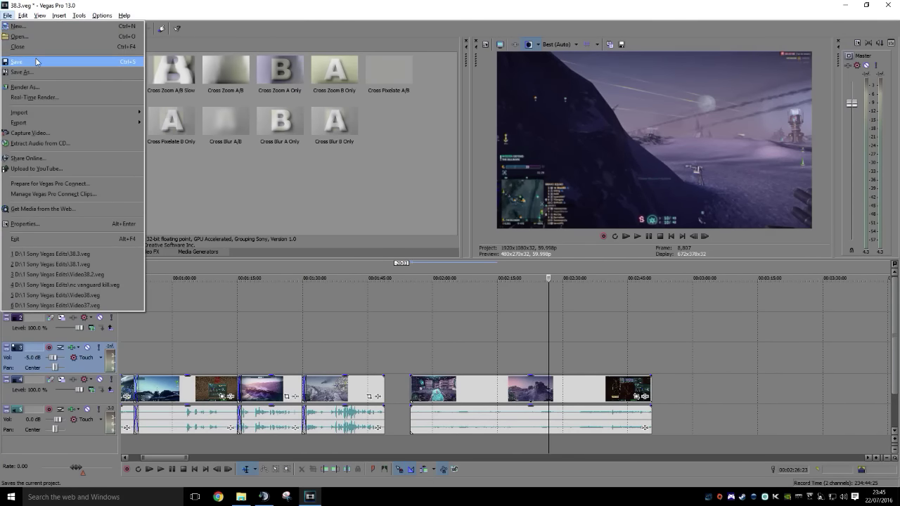
pyautogui.click(36, 61)
# Select the group of gameplay clips between about 7:43 and 10:00 and move it about 4:53 earlier, directly behind the preceding clip
pyautogui.middleClick(492, 291)
pyautogui.scroll(1, 686, 328)
pyautogui.scroll(-3, 687, 327)
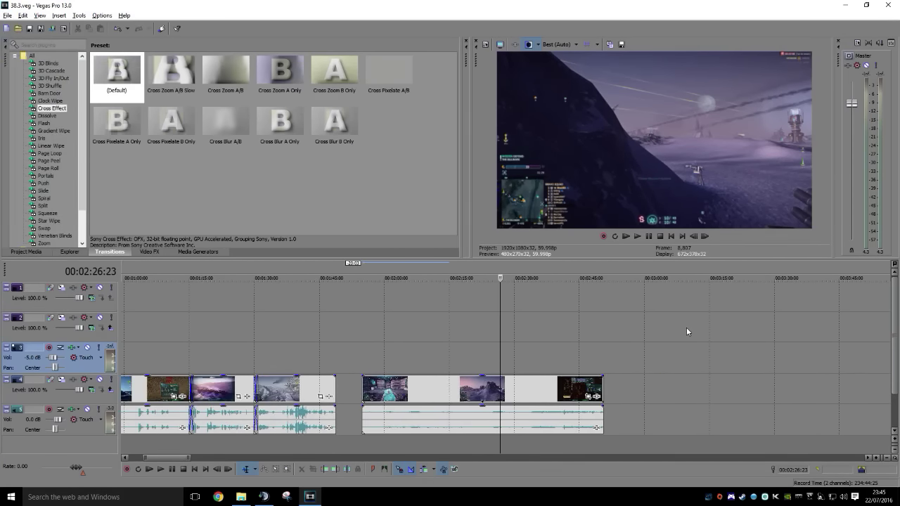
pyautogui.middleClick(663, 330)
pyautogui.middleClick(748, 337)
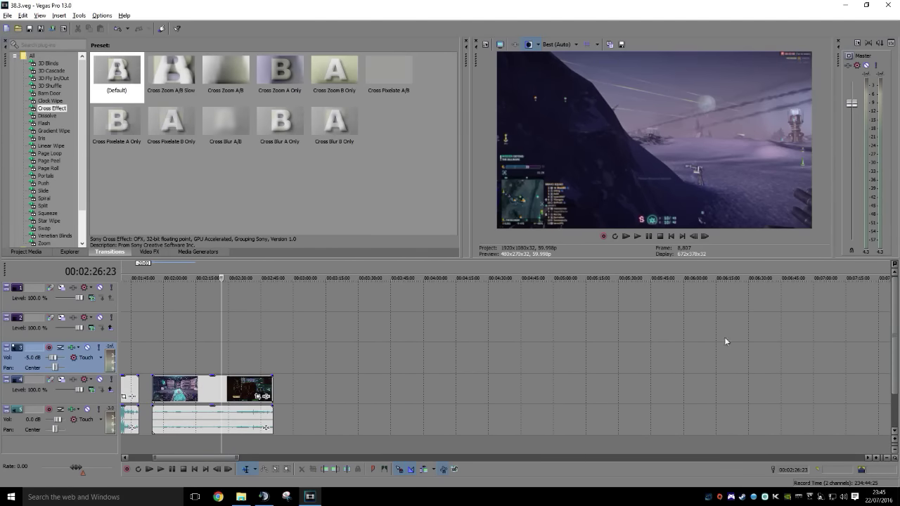
pyautogui.scroll(-6, 278, 454)
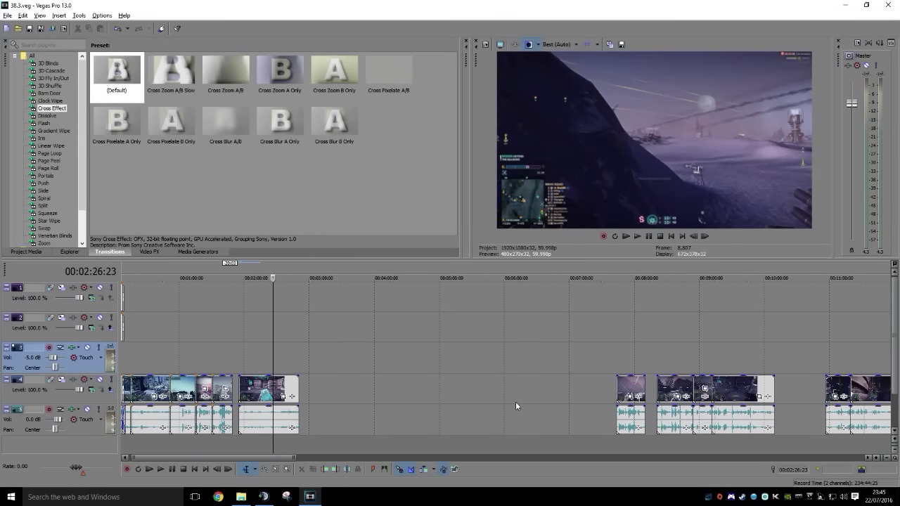
pyautogui.click(628, 390)
pyautogui.keyDown('ctrl'); pyautogui.click(743, 396); pyautogui.keyUp('ctrl')
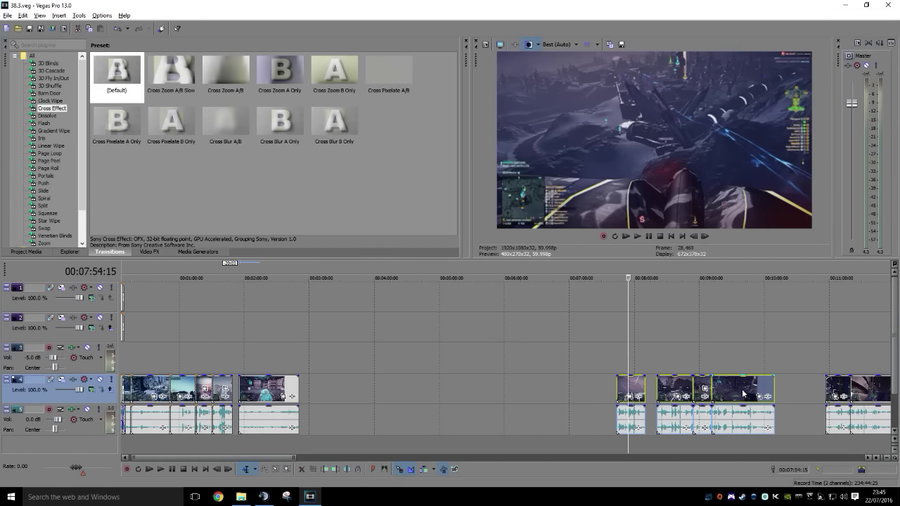
pyautogui.moveTo(743, 396); pyautogui.dragTo(427, 386)
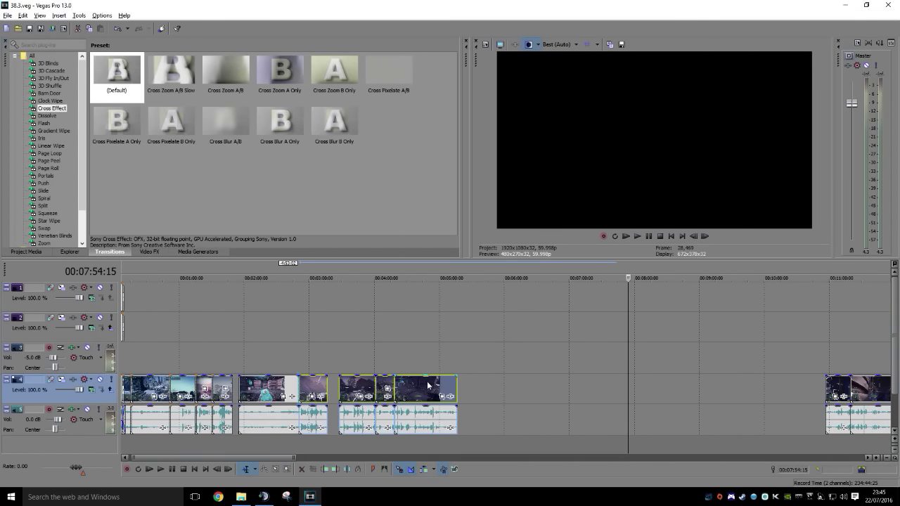
pyautogui.click(534, 359)
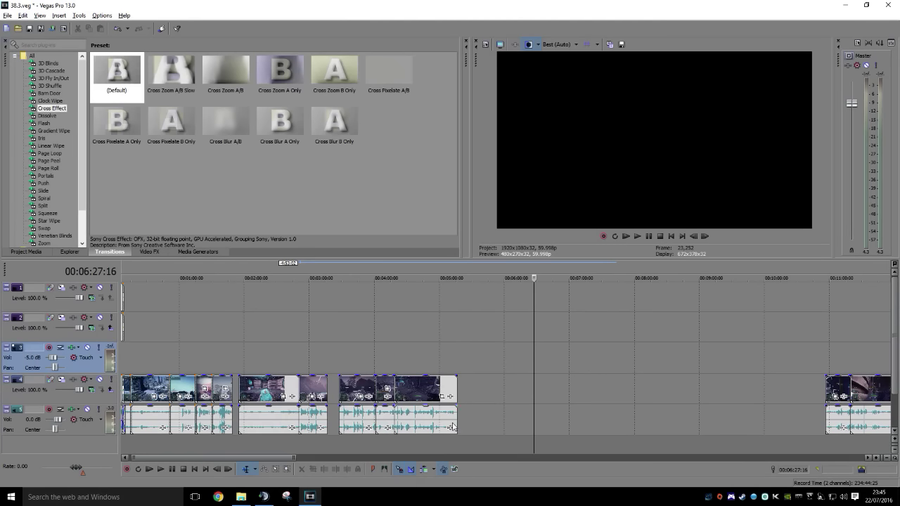
# Select the run of nine clips starting near 10:56 and move it about 5:27 earlier, to begin at about 5:29
pyautogui.moveTo(236, 458); pyautogui.dragTo(389, 459)
pyautogui.click(442, 395)
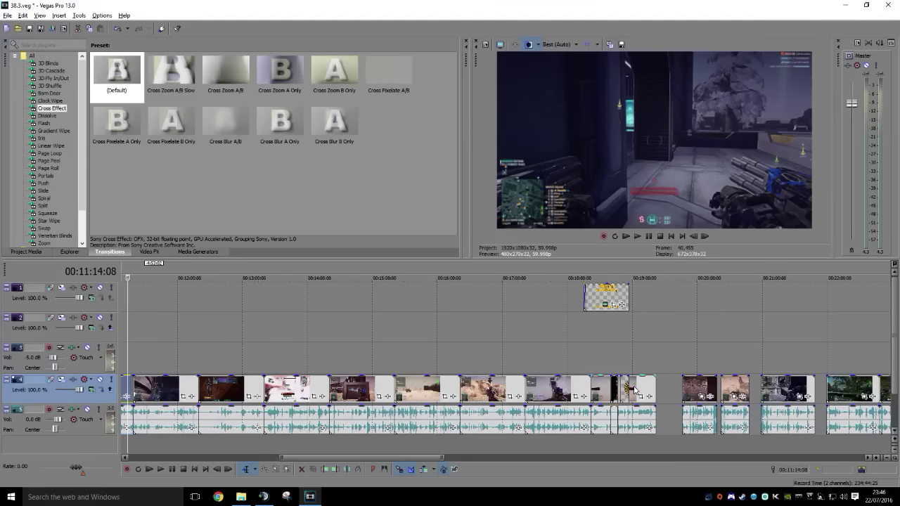
pyautogui.keyDown('shift'); pyautogui.click(602, 393); pyautogui.keyUp('shift')
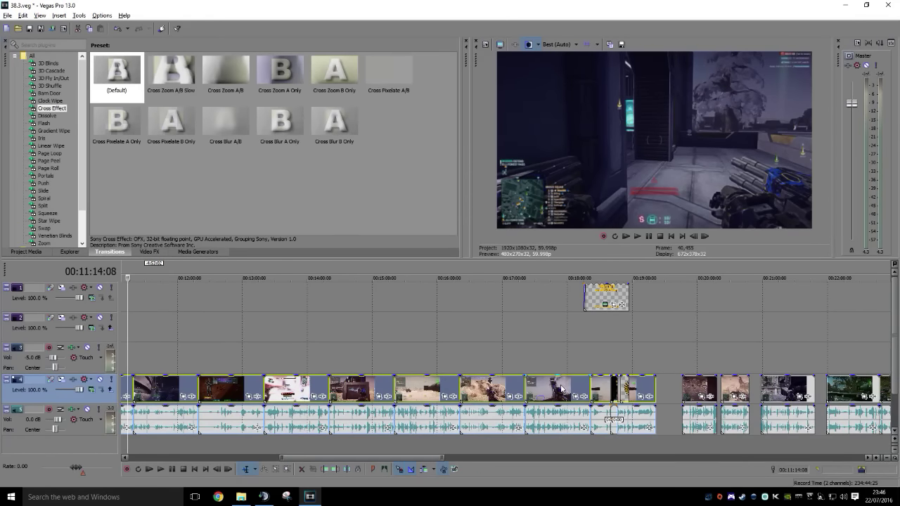
pyautogui.moveTo(561, 388); pyautogui.dragTo(667, 391)
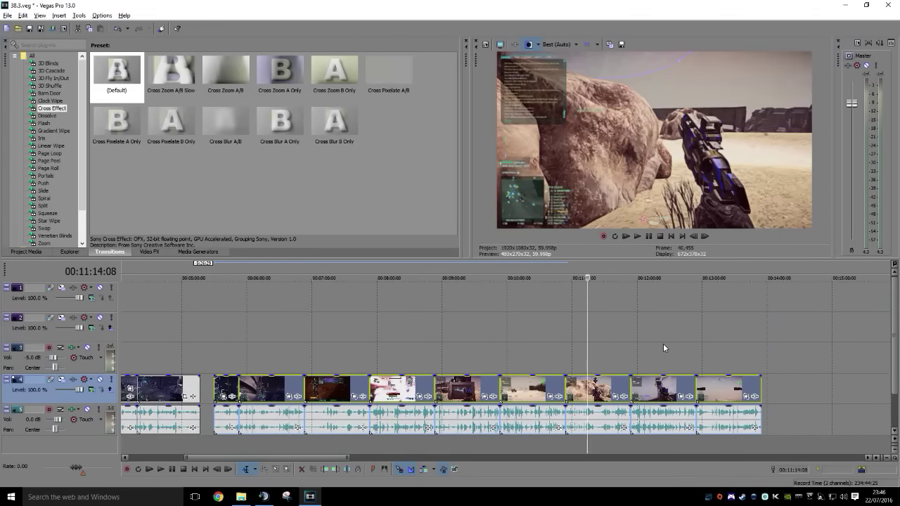
pyautogui.click(663, 344)
# Trim the start of the gameplay clip at 19:46 so that it begins at 20:09:00, with the cockpit footage
pyautogui.scroll(-3, 663, 344)
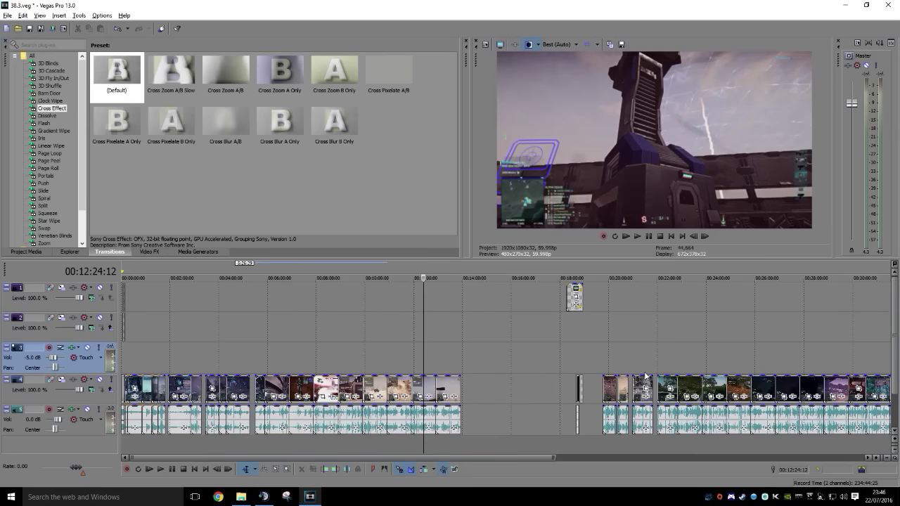
pyautogui.scroll(-3, 645, 377)
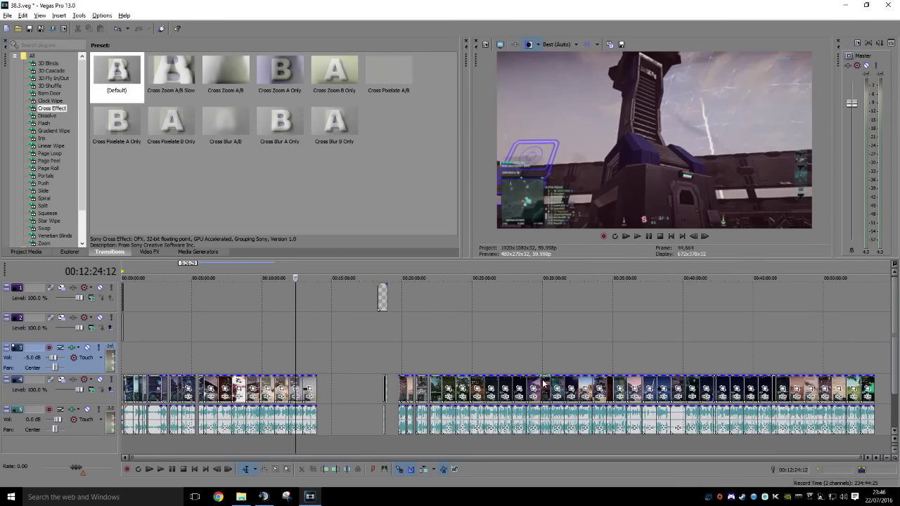
pyautogui.click(877, 371)
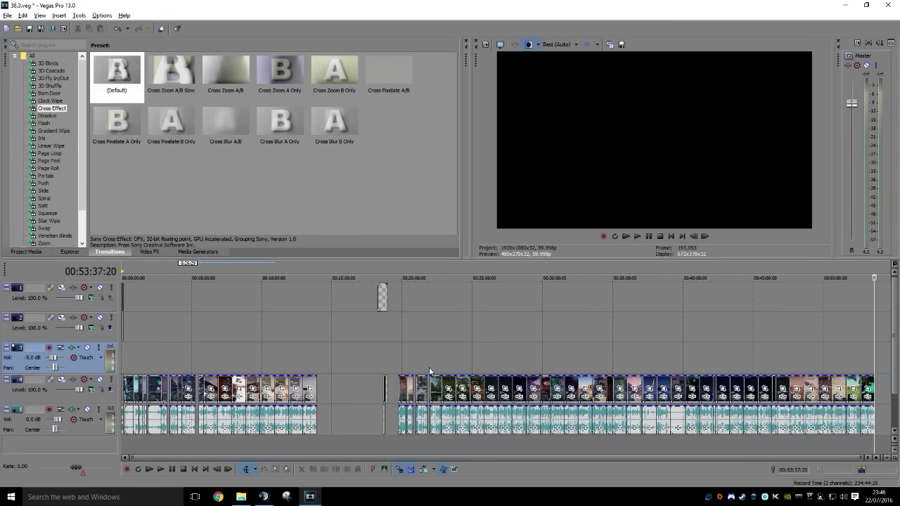
pyautogui.click(403, 367)
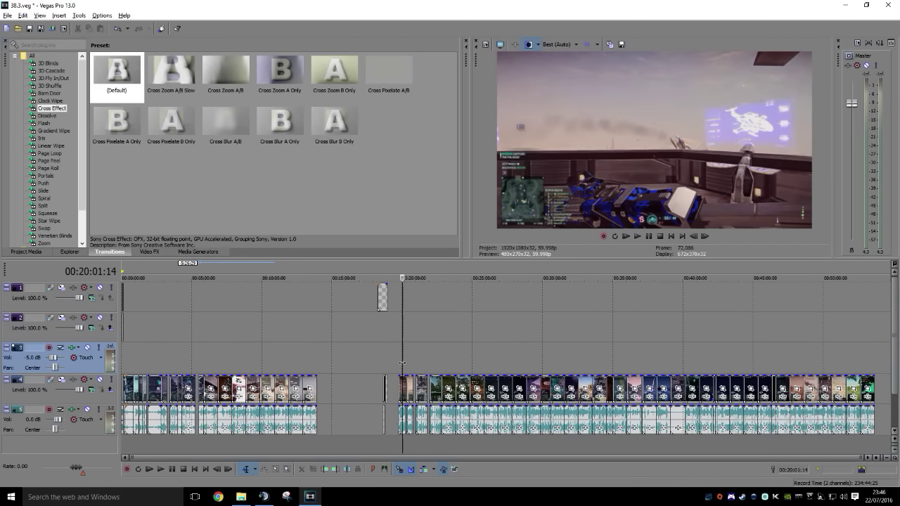
pyautogui.scroll(8, 438, 371)
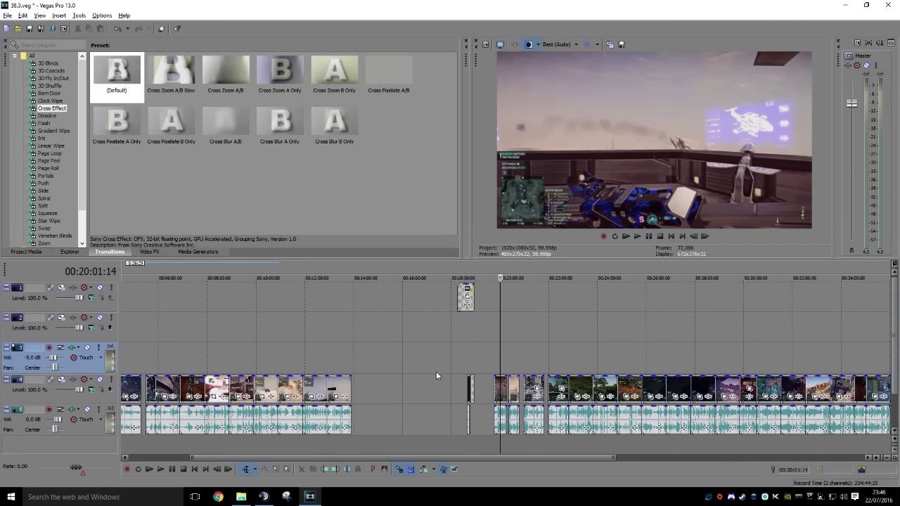
pyautogui.click(475, 362)
pyautogui.scroll(4, 479, 360)
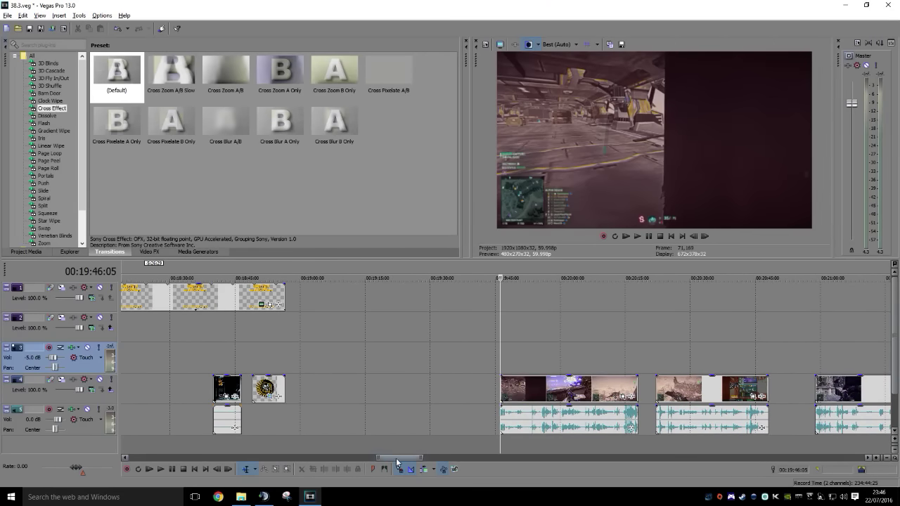
pyautogui.moveTo(397, 463); pyautogui.dragTo(406, 461)
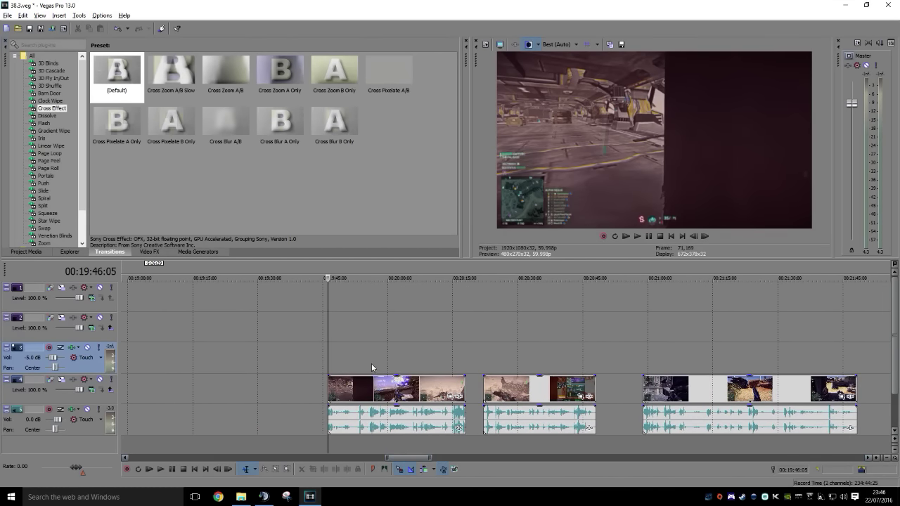
pyautogui.moveTo(329, 358); pyautogui.dragTo(427, 350)
pyautogui.click(325, 469)
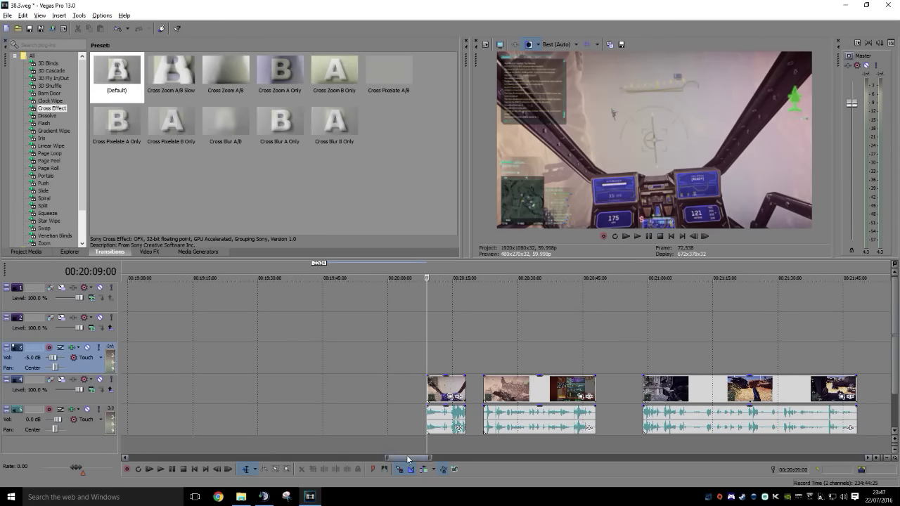
# Scrub through the trimmed cockpit clip between 20:09 and 20:17 to check its footage
pyautogui.moveTo(408, 459); pyautogui.dragTo(413, 460)
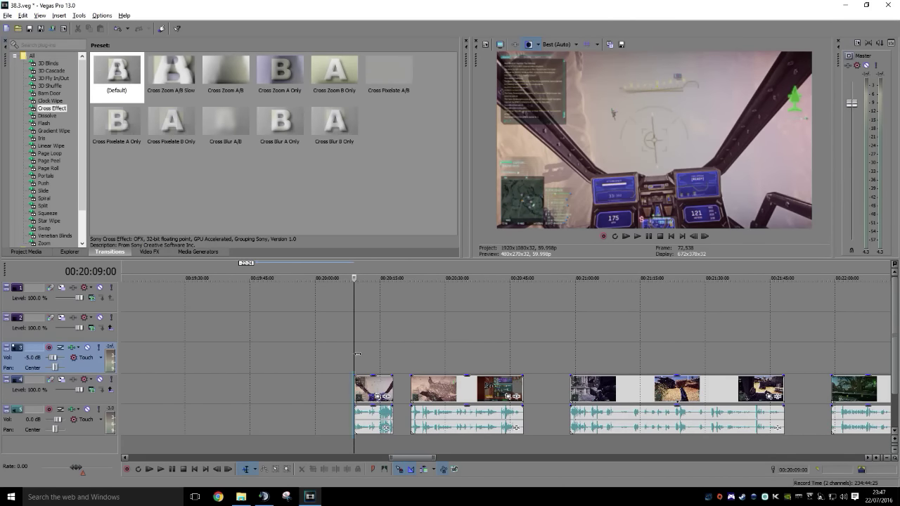
pyautogui.click(368, 388)
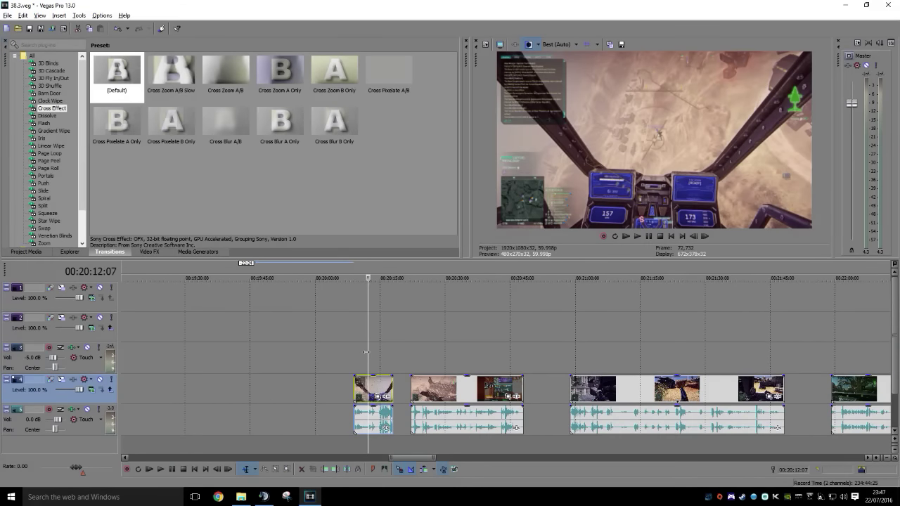
pyautogui.moveTo(366, 352); pyautogui.dragTo(354, 358)
pyautogui.click(389, 363)
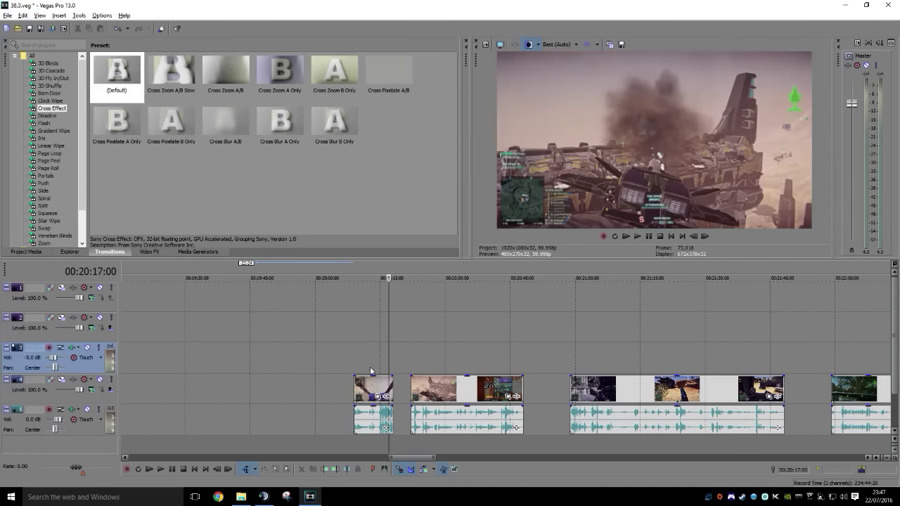
pyautogui.click(348, 357)
pyautogui.click(375, 357)
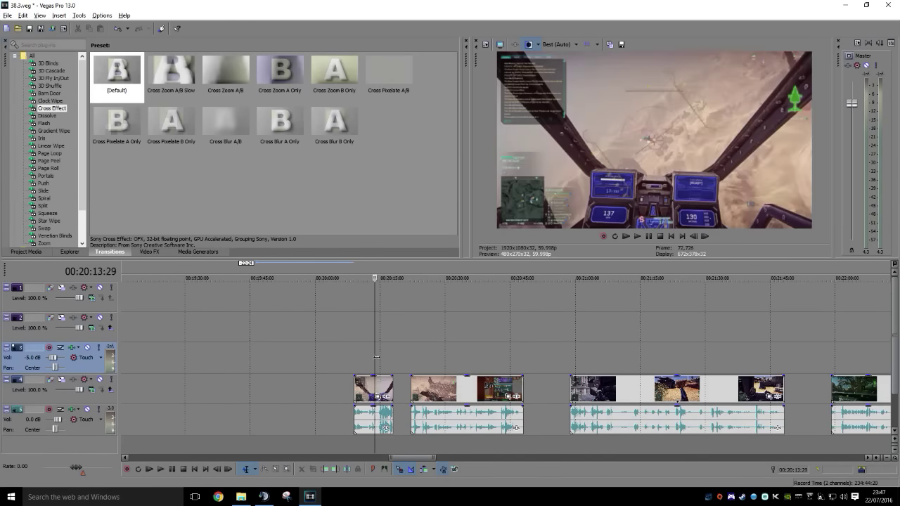
pyautogui.click(363, 358)
pyautogui.click(354, 359)
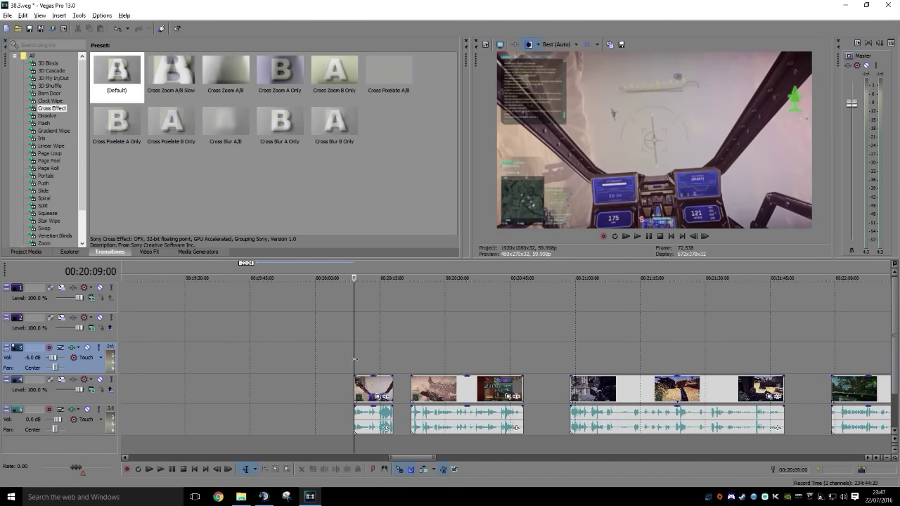
# Play the opening of the cockpit clip from 20:09:00 and return the cursor to the clip's start
pyautogui.press('space')
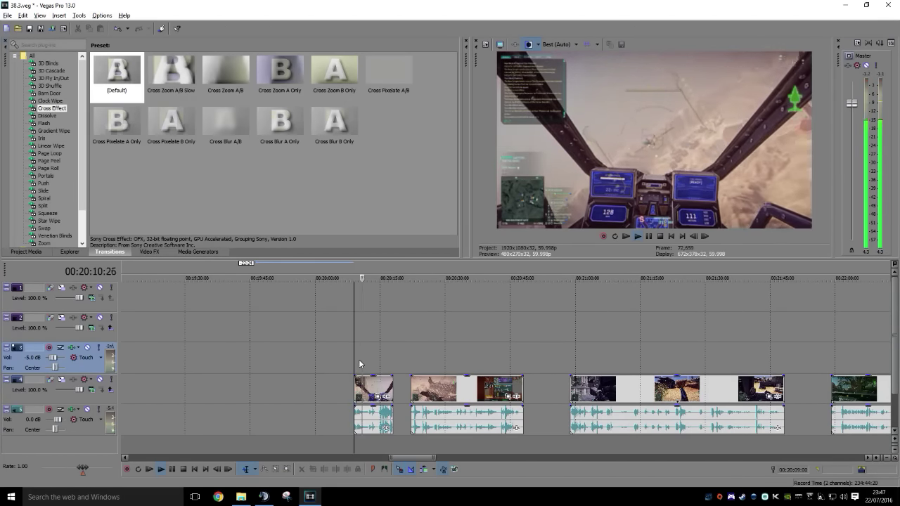
pyautogui.press('space')
pyautogui.moveTo(366, 359); pyautogui.dragTo(355, 362)
pyautogui.click(356, 387)
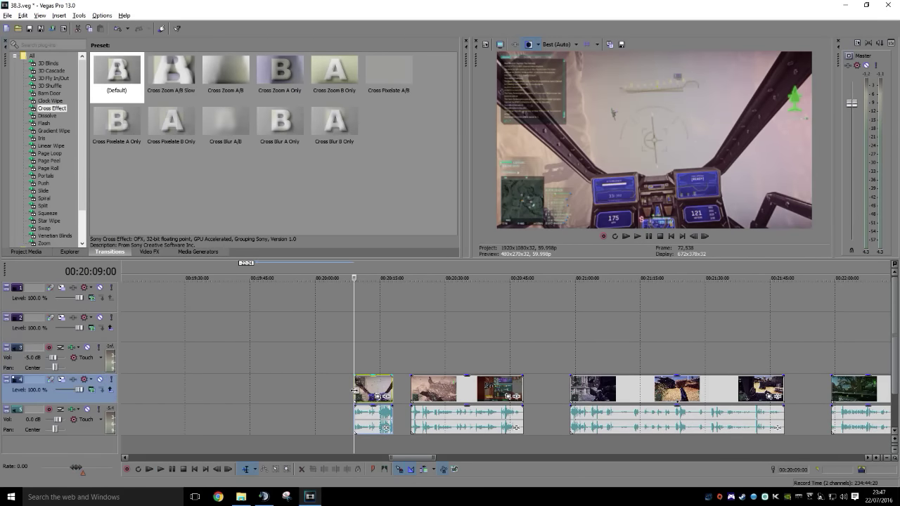
pyautogui.click(347, 404)
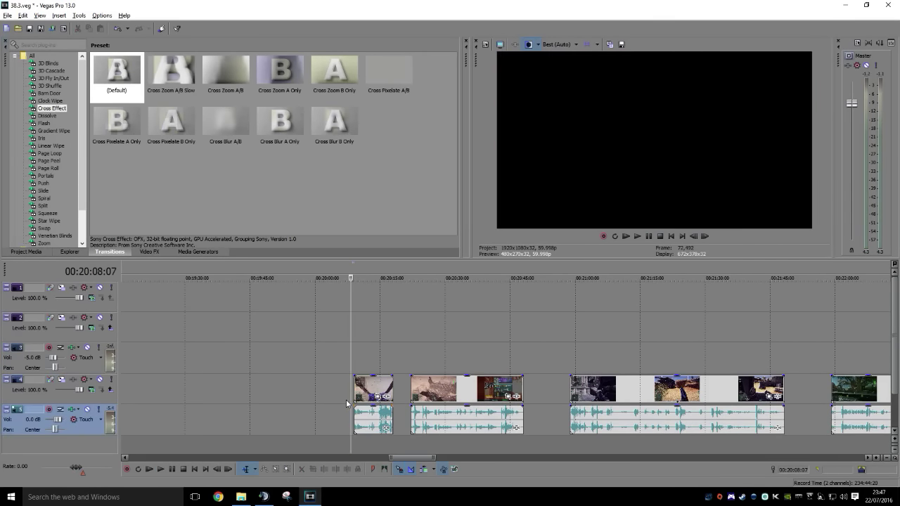
pyautogui.moveTo(351, 398)
pyautogui.mouseDown()
pyautogui.moveTo(365, 397)
pyautogui.moveTo(355, 391)
pyautogui.mouseUp()
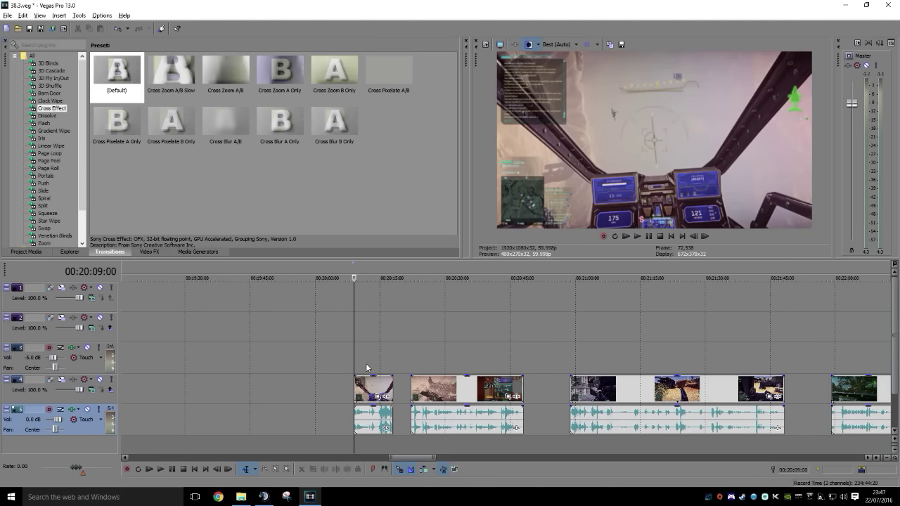
# Trim the start of the aircraft clip at 20:22 to 20:30:29 and move it earlier to overlap the cockpit clip's end by 1 second
pyautogui.click(371, 364)
pyautogui.scroll(2, 379, 376)
pyautogui.moveTo(412, 462)
pyautogui.mouseDown()
pyautogui.moveTo(424, 464)
pyautogui.moveTo(415, 469)
pyautogui.mouseUp()
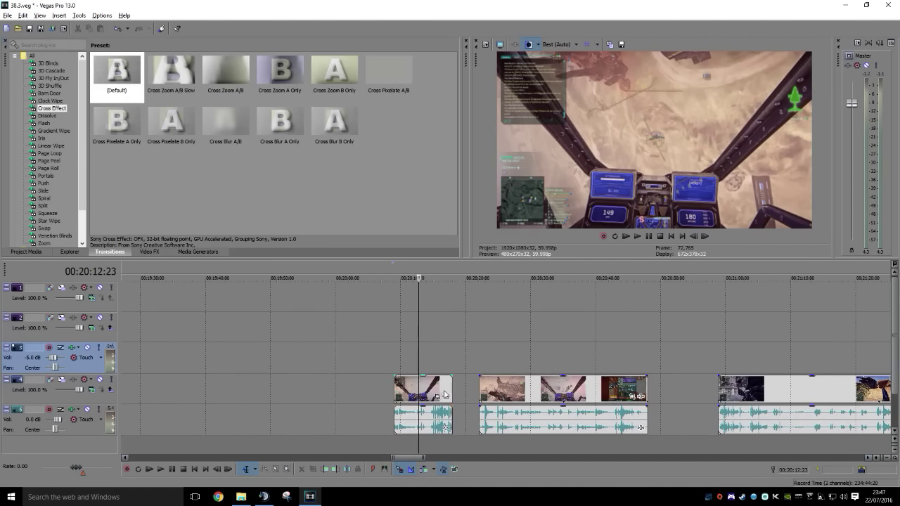
pyautogui.click(484, 364)
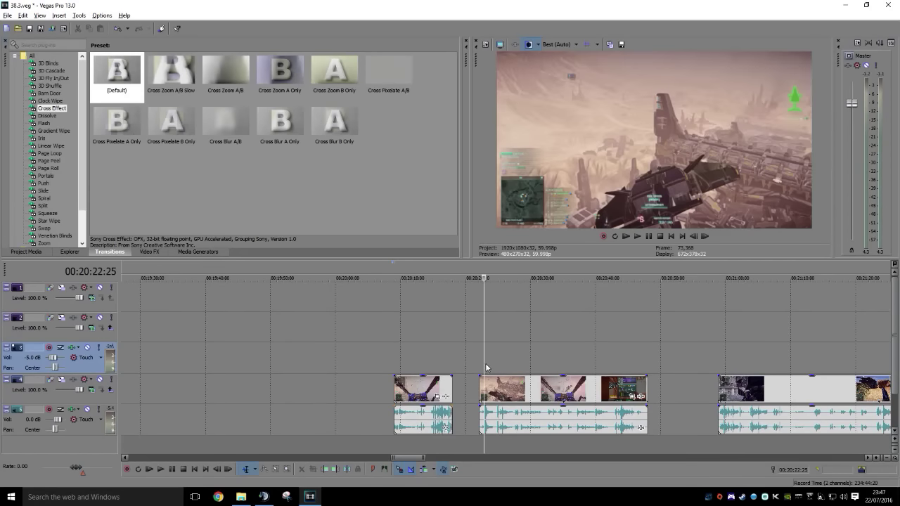
pyautogui.moveTo(482, 364); pyautogui.dragTo(537, 362)
pyautogui.click(328, 470)
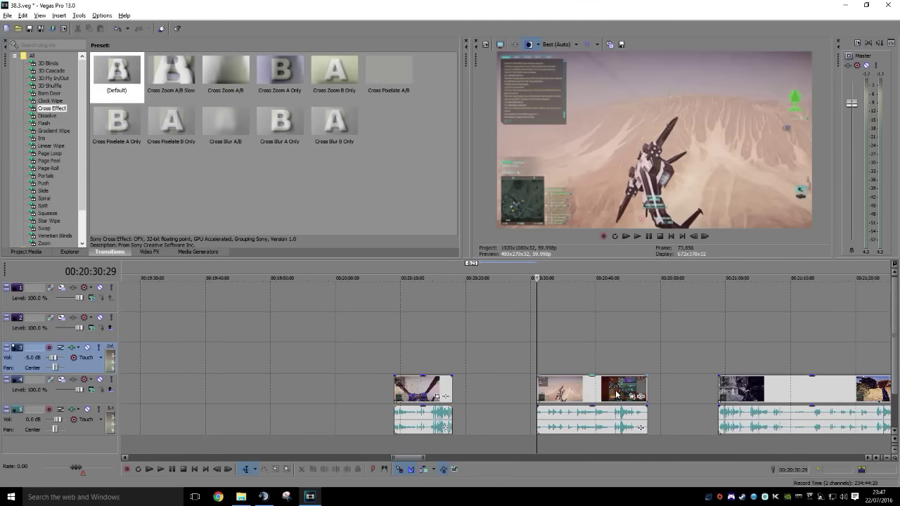
pyautogui.moveTo(583, 391); pyautogui.dragTo(492, 393)
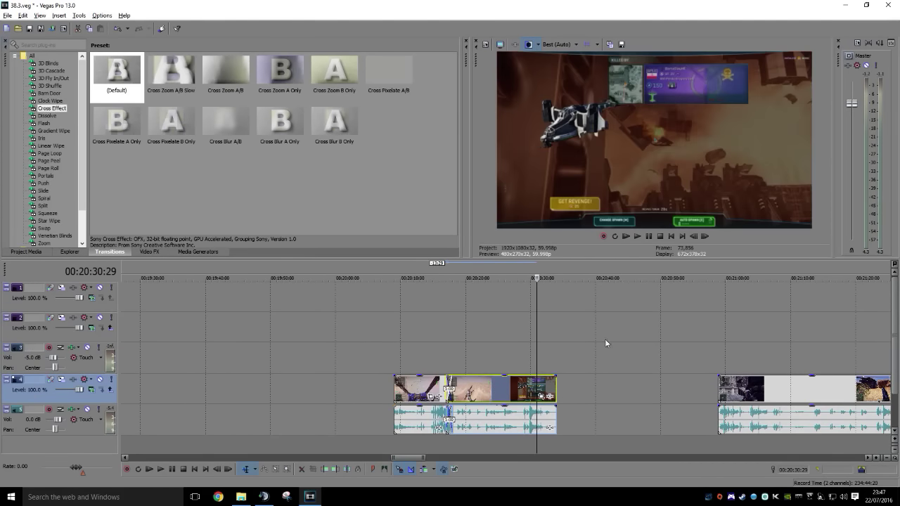
# Trim the start of the clip at 20:58 to 21:27:11 and move it earlier to overlap the end of the preceding aircraft clip
pyautogui.hscroll(5, 605, 339)
pyautogui.click(556, 381)
pyautogui.click(501, 359)
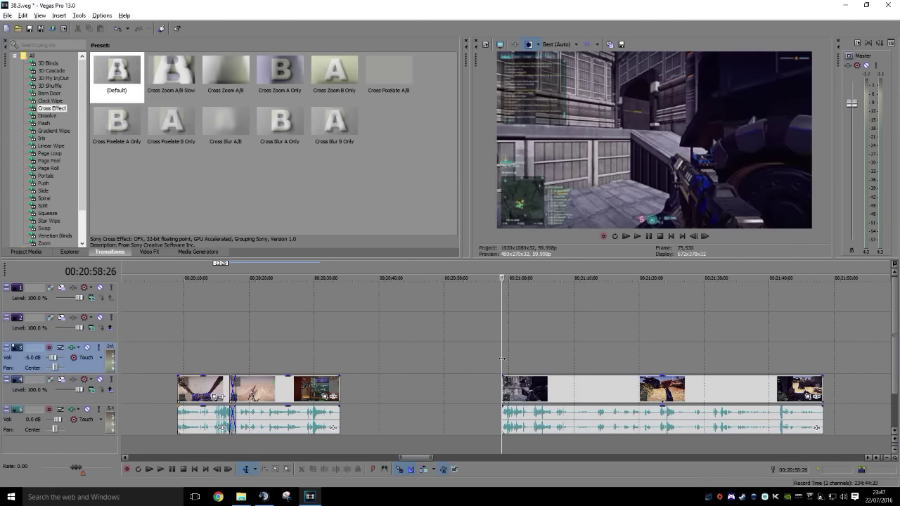
pyautogui.moveTo(502, 359); pyautogui.dragTo(668, 362)
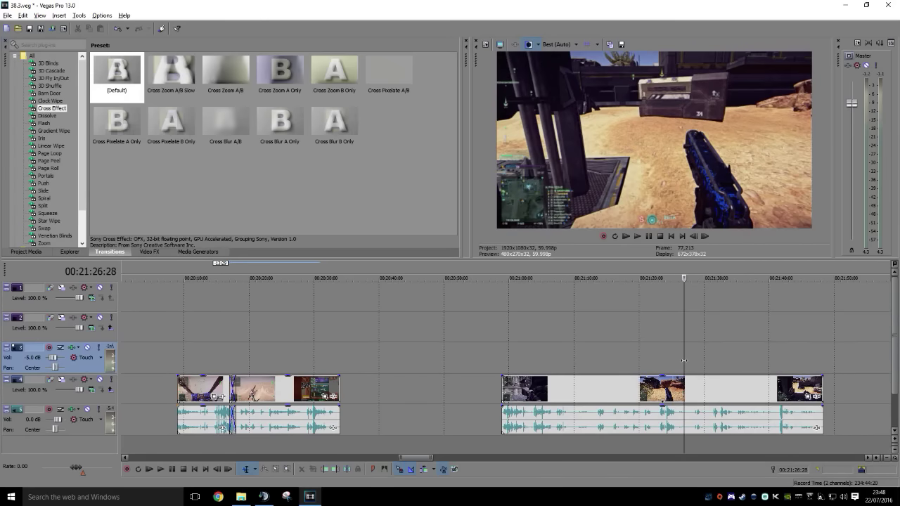
pyautogui.click(337, 469)
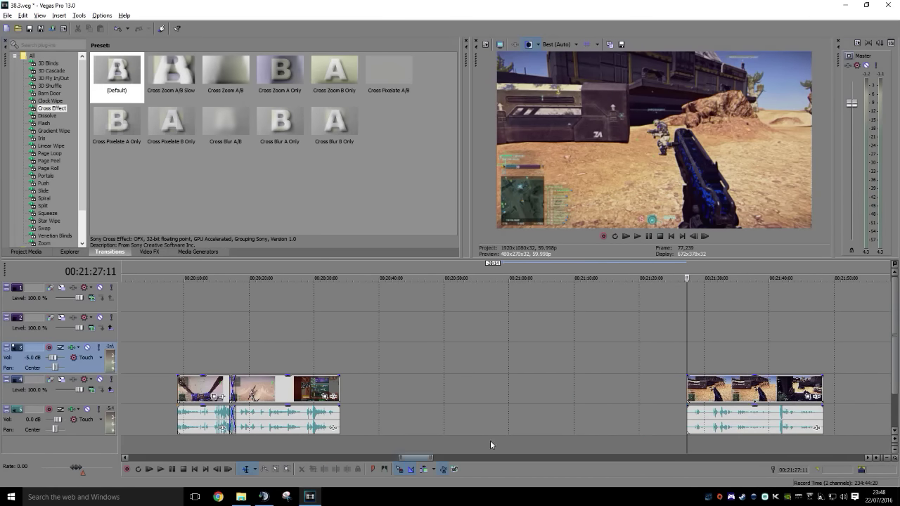
pyautogui.moveTo(731, 396); pyautogui.dragTo(378, 391)
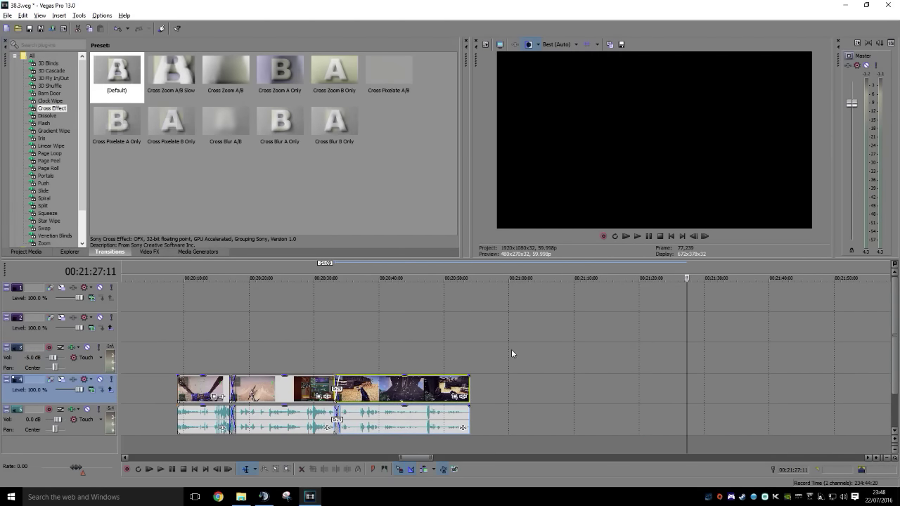
# Scrub through the tank clip that starts just before 22:00, up to 22:35:27, to check its footage
pyautogui.moveTo(401, 457); pyautogui.dragTo(430, 459)
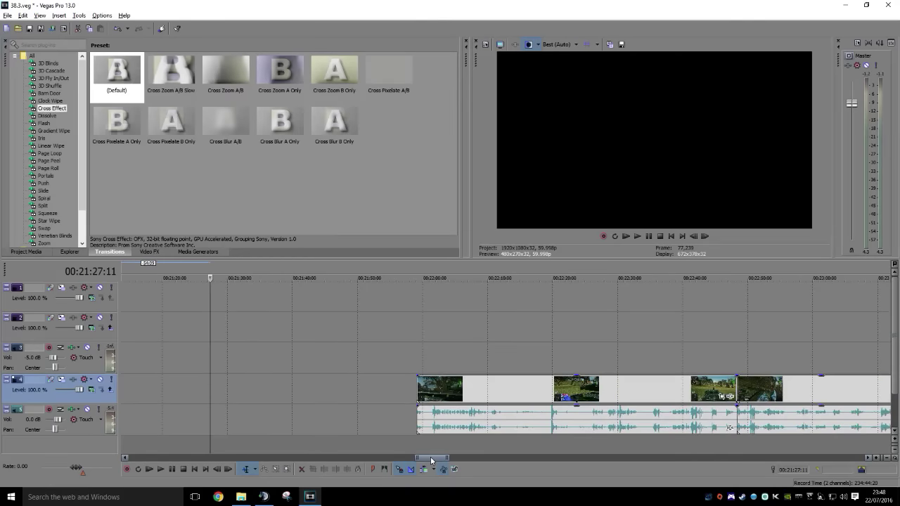
pyautogui.click(423, 361)
pyautogui.moveTo(423, 360); pyautogui.dragTo(611, 357)
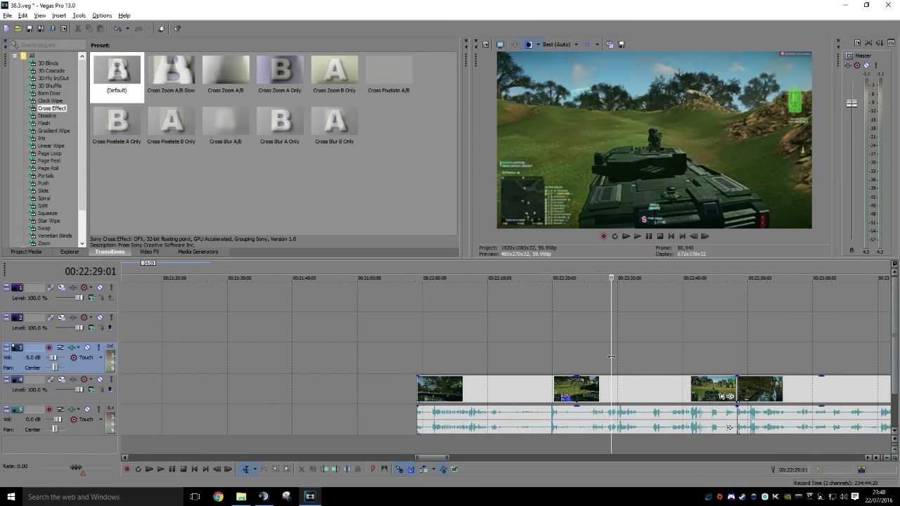
pyautogui.moveTo(611, 357); pyautogui.dragTo(656, 352)
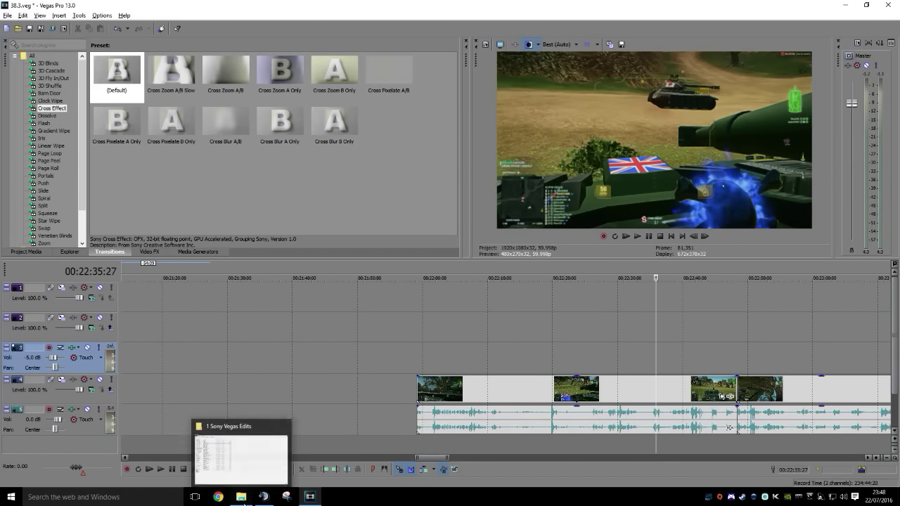
# Switch to File Explorer, open the Planetside 2 recordings folder and look over its folders and clips
pyautogui.click(245, 498)
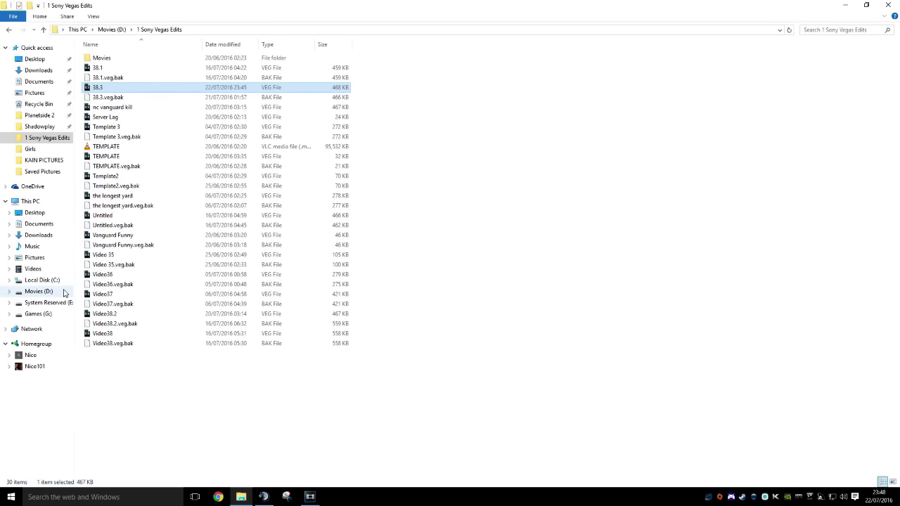
pyautogui.click(49, 115)
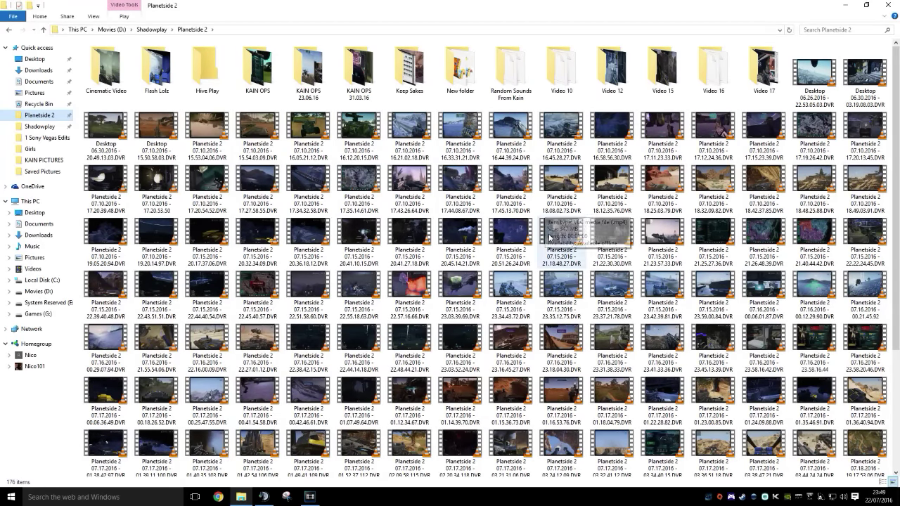
pyautogui.scroll(-3, 553, 250)
pyautogui.scroll(3, 555, 251)
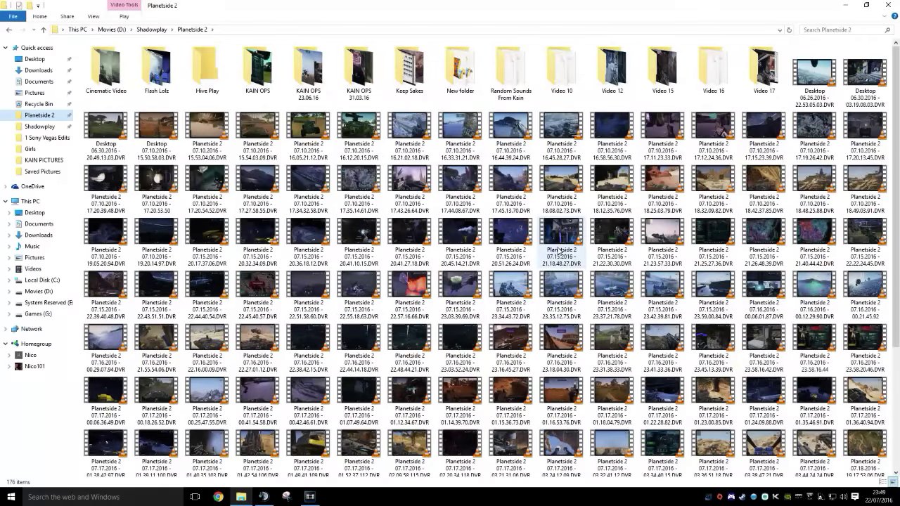
pyautogui.scroll(-3, 555, 250)
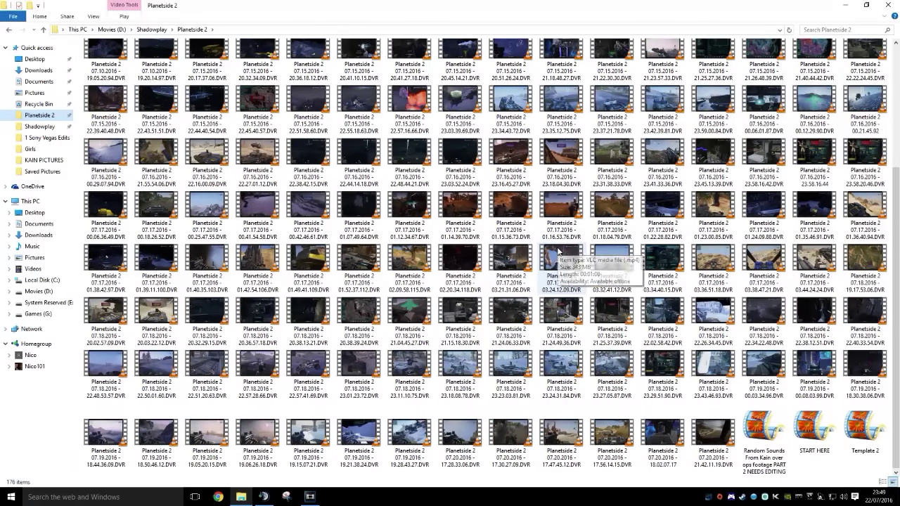
pyautogui.scroll(3, 553, 254)
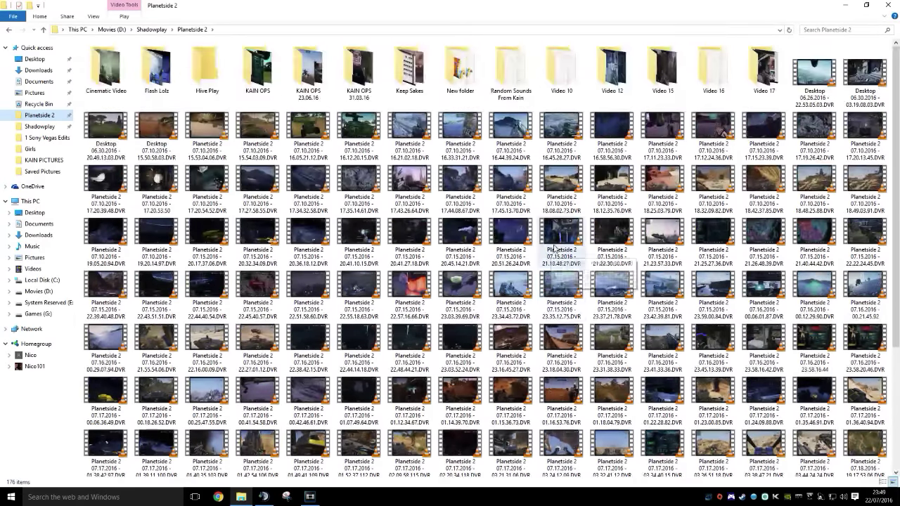
# Open the Video 10 folder and look through its recordings from beginning to end
pyautogui.doubleClick(562, 70)
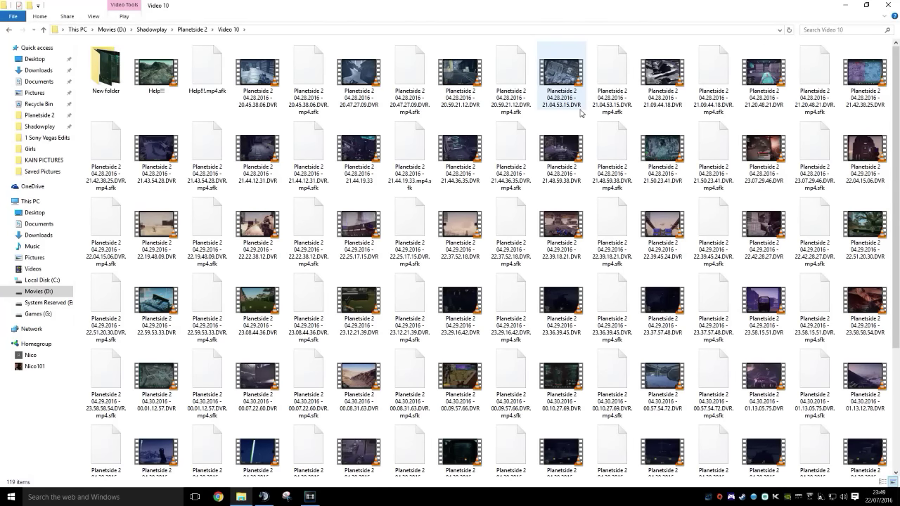
pyautogui.scroll(-3, 581, 113)
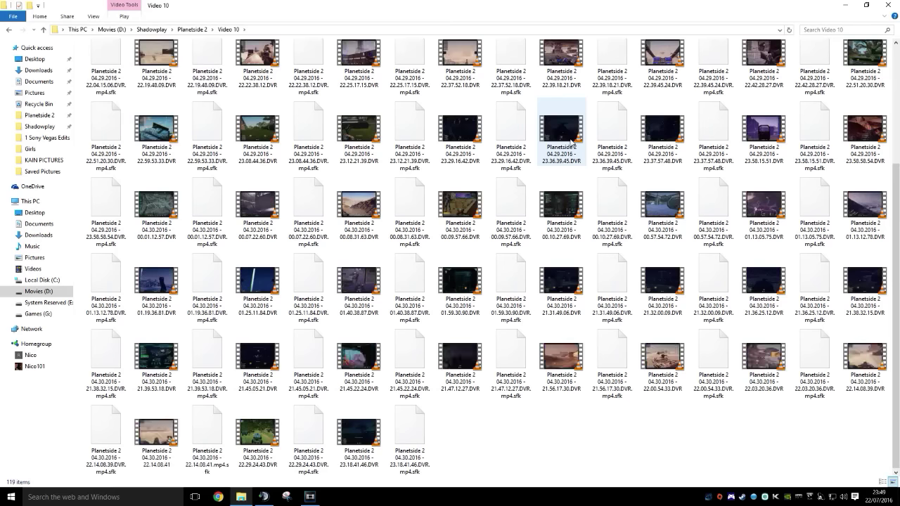
pyautogui.scroll(3, 571, 242)
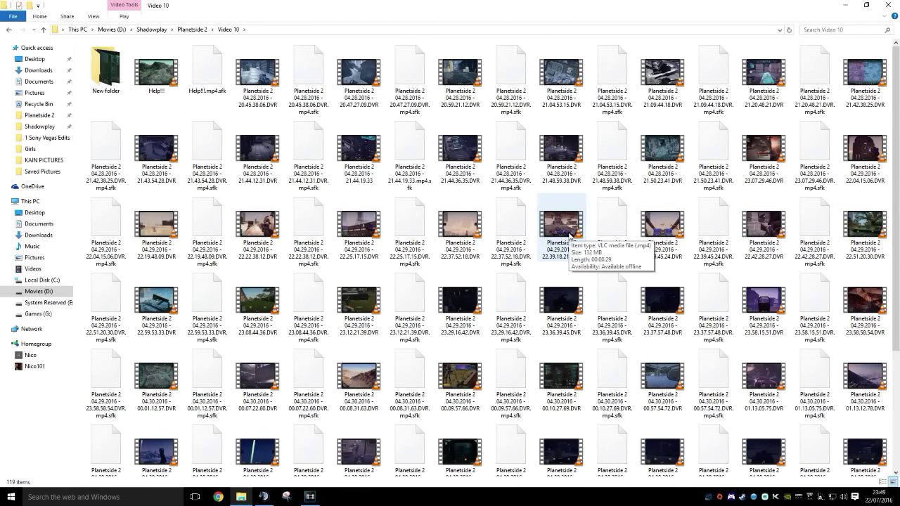
pyautogui.scroll(-3, 577, 250)
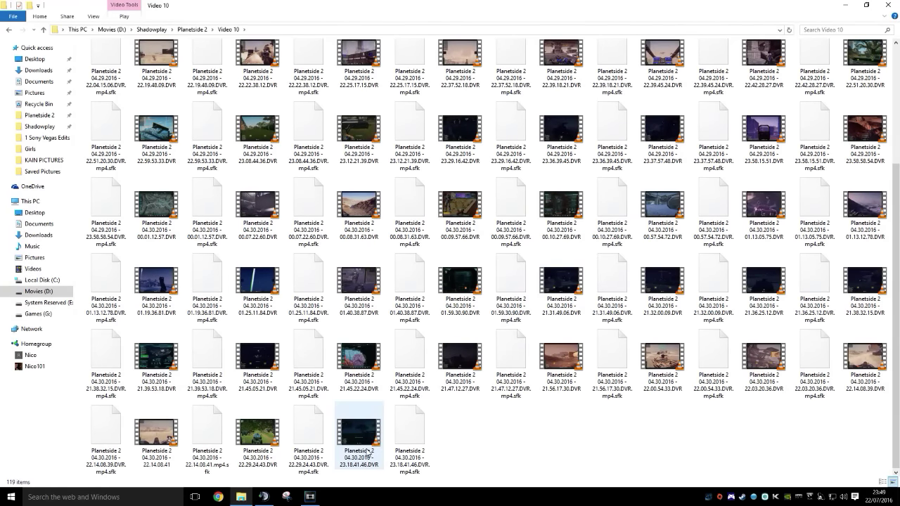
pyautogui.scroll(3, 350, 467)
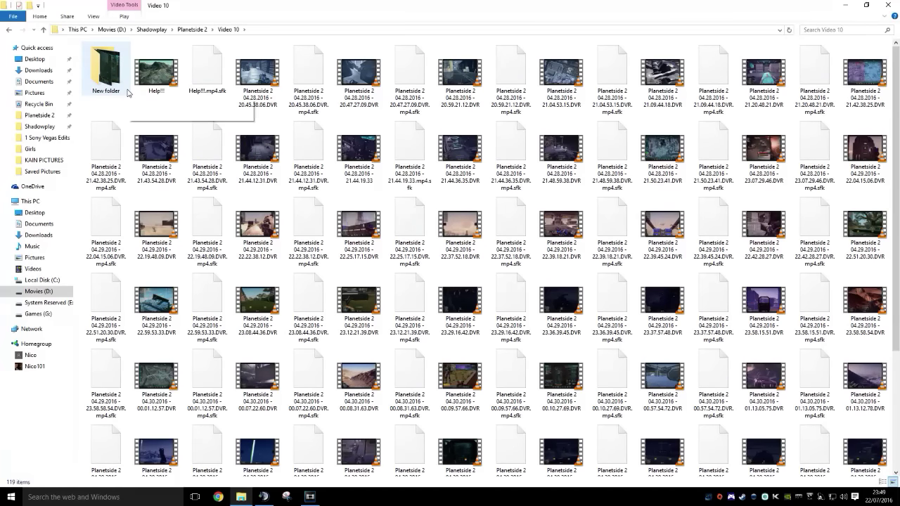
pyautogui.moveTo(127, 92)
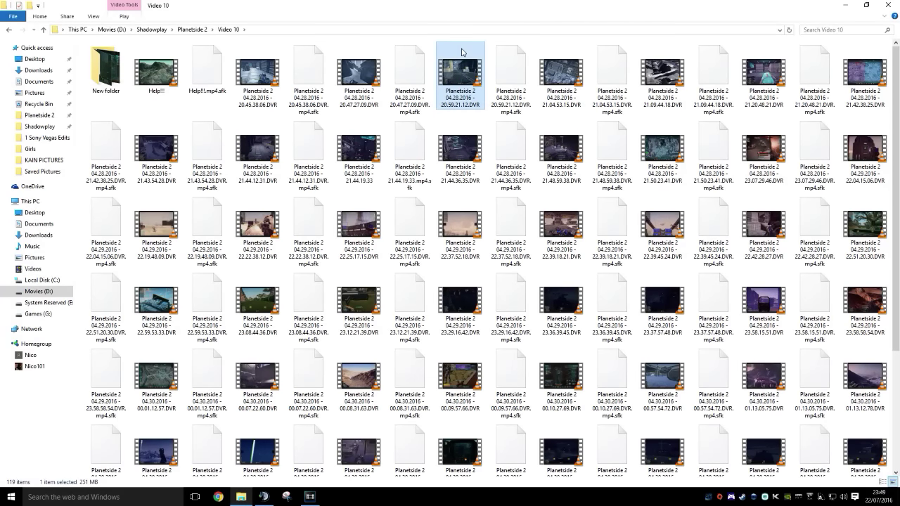
# Examine the recordings in the New folder subfolder of Video 10 and return to the Planetside 2 folder
pyautogui.doubleClick(125, 70)
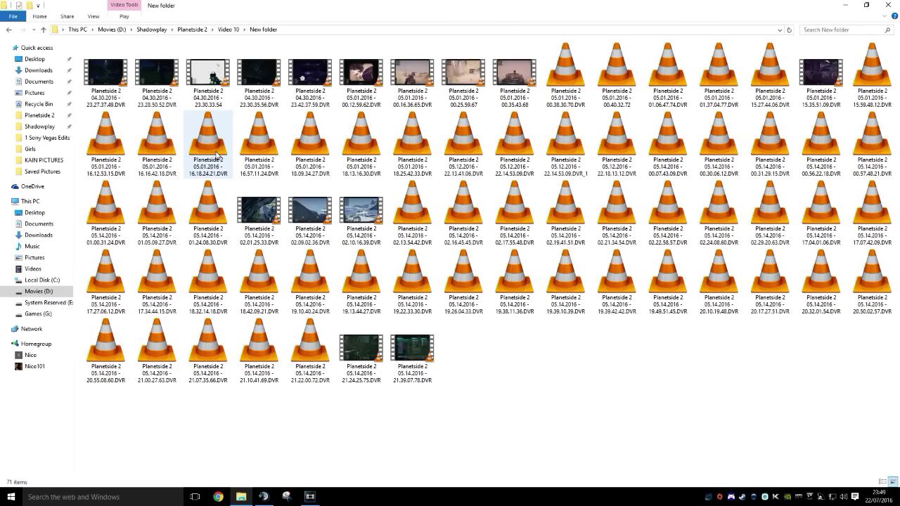
pyautogui.hotkey('alt', 'Left')
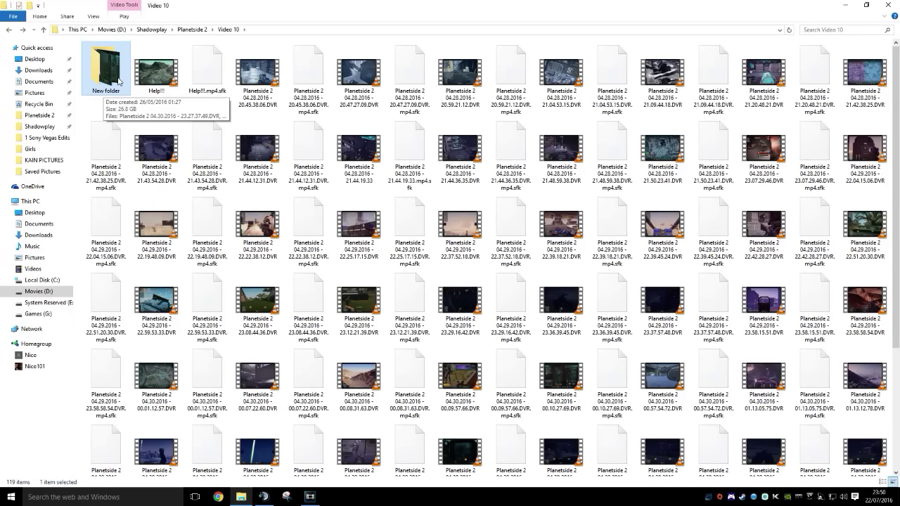
pyautogui.doubleClick(118, 81)
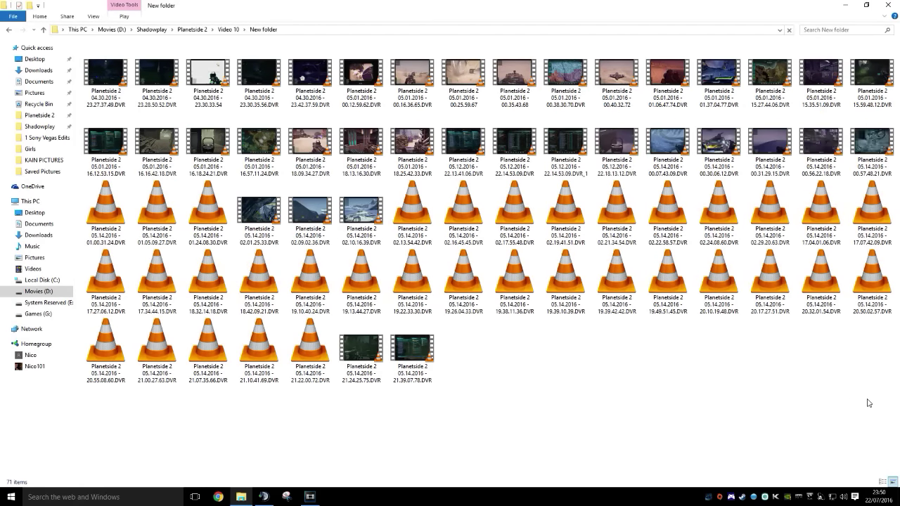
pyautogui.moveTo(869, 403); pyautogui.dragTo(83, 53)
pyautogui.click(571, 397)
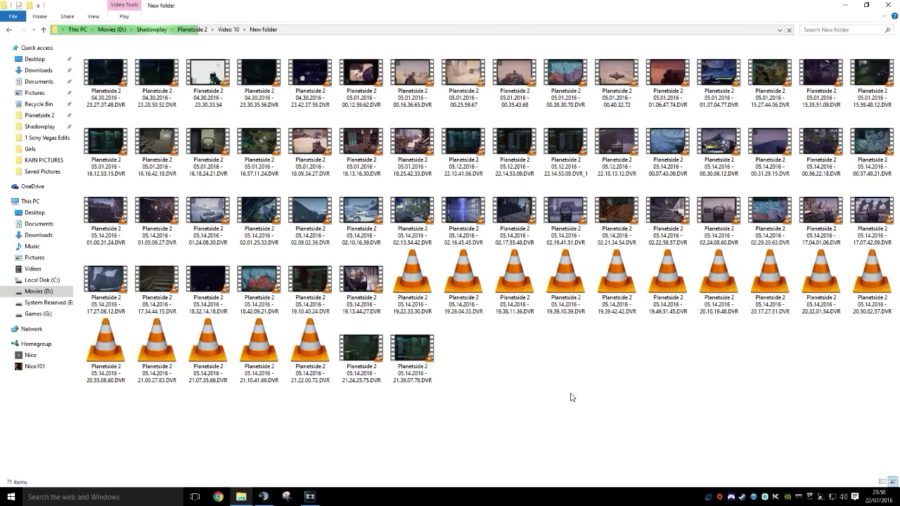
pyautogui.press('BackSpace')
pyautogui.press('BackSpace')
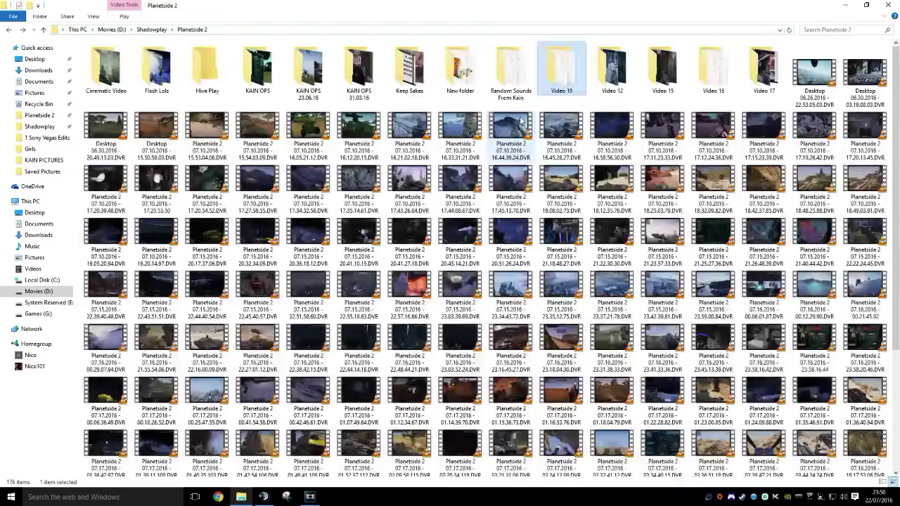
# Look into the Video 12 and Video 15 folders and return to the Planetside 2 folder
pyautogui.doubleClick(619, 74)
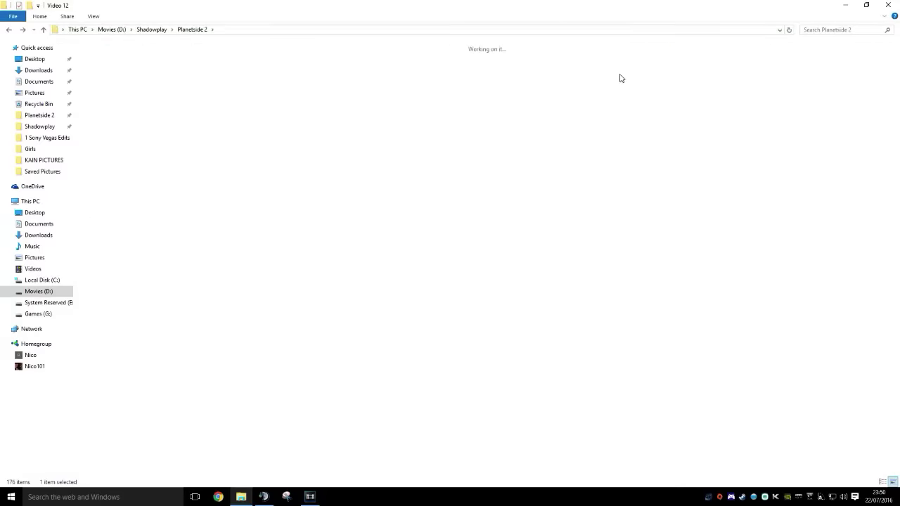
pyautogui.press('BackSpace')
pyautogui.scroll(-5, 641, 283)
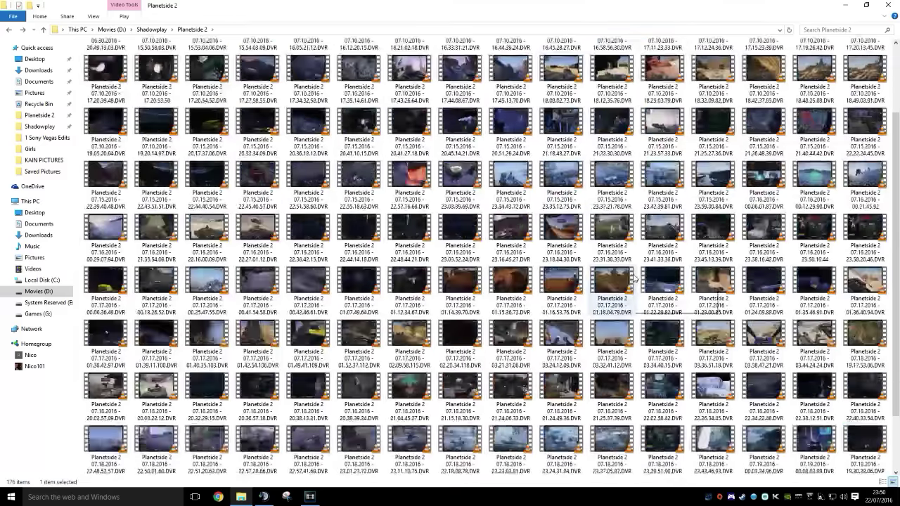
pyautogui.scroll(5, 641, 283)
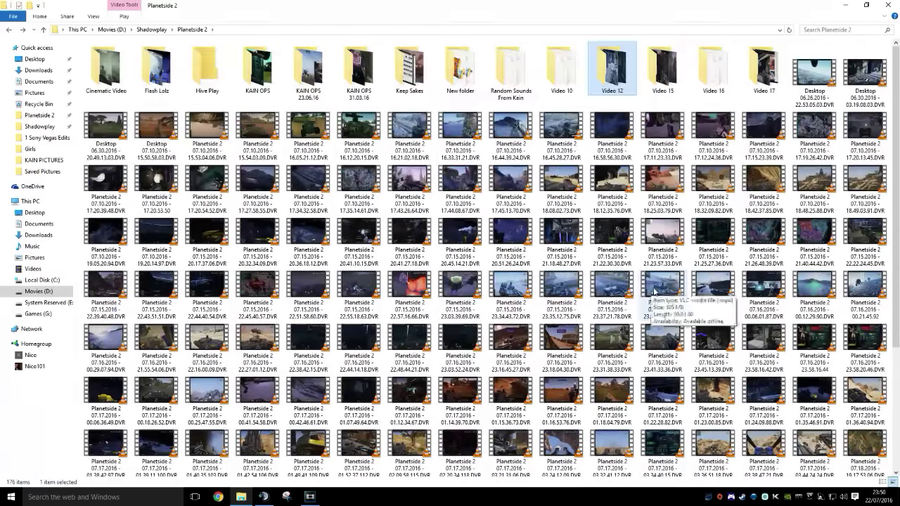
pyautogui.doubleClick(658, 88)
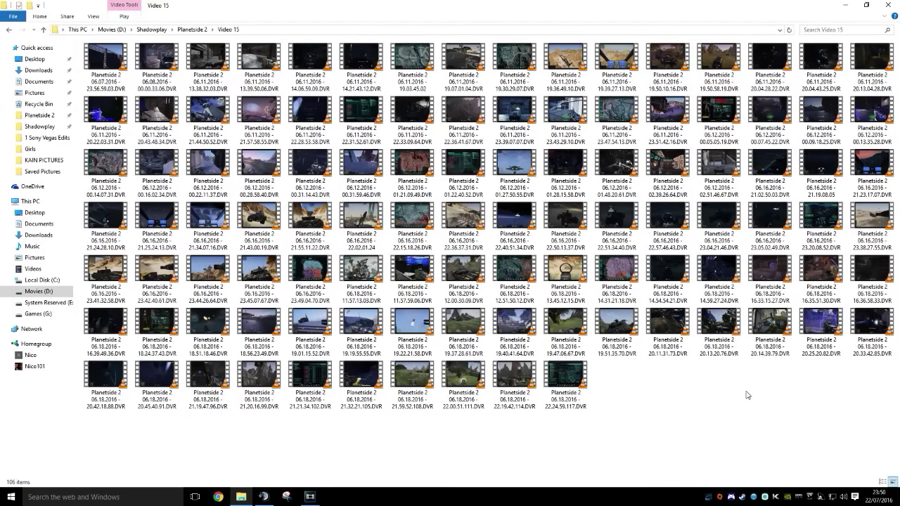
pyautogui.hotkey('alt', 'Left')
# Examine the recordings in the Video 16 and Video 17 folders and return to the Planetside 2 folder
pyautogui.doubleClick(712, 85)
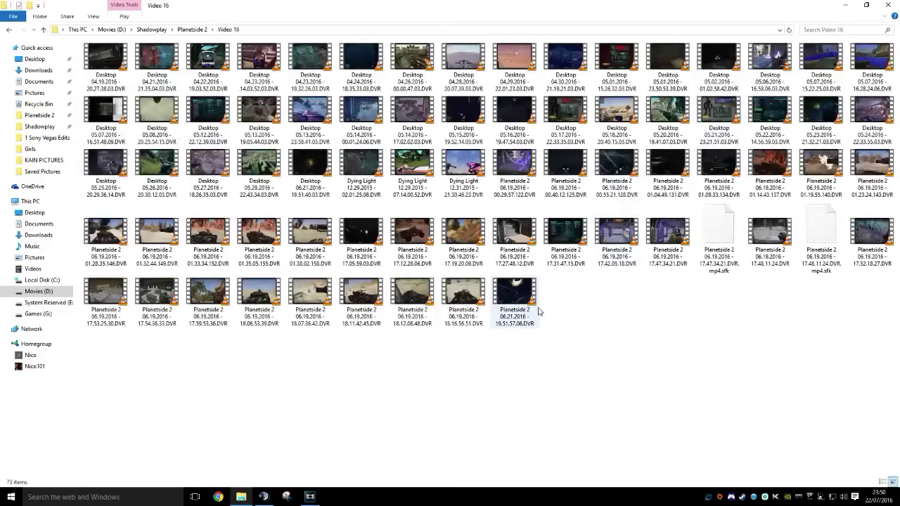
pyautogui.moveTo(894, 379); pyautogui.dragTo(70, 45)
pyautogui.hotkey('alt', 'Left')
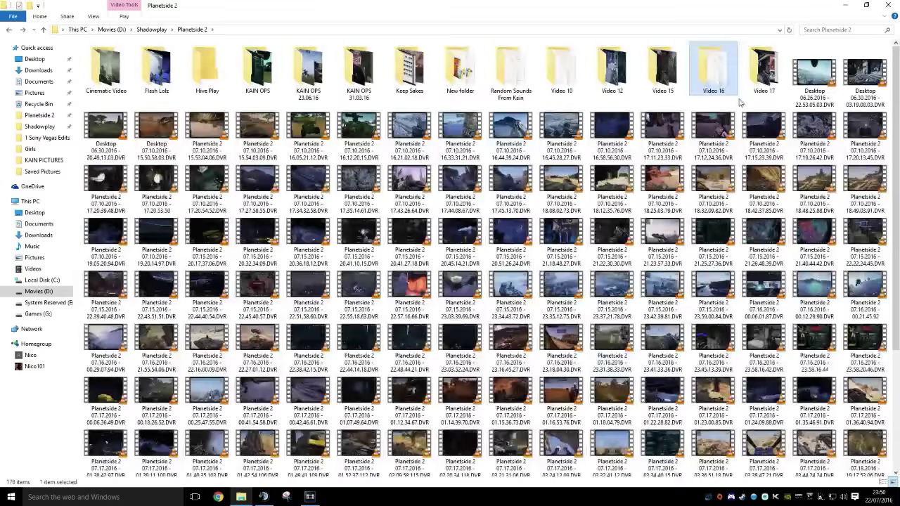
pyautogui.click(756, 82)
pyautogui.doubleClick(755, 83)
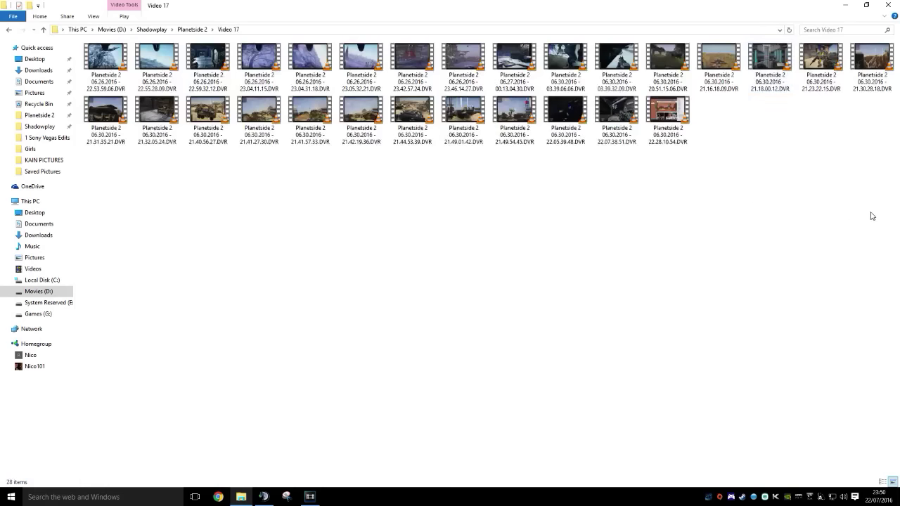
pyautogui.moveTo(888, 215); pyautogui.dragTo(85, 35)
pyautogui.click(225, 241)
pyautogui.hotkey('alt', 'Left')
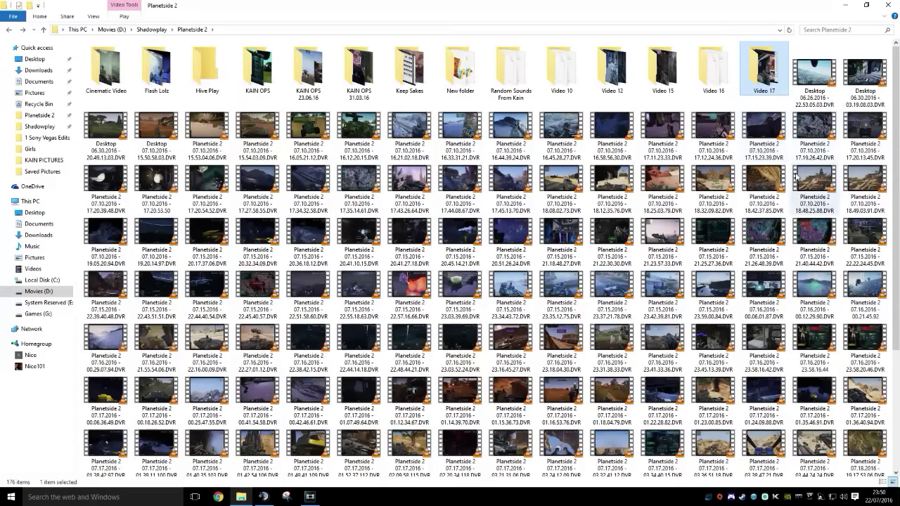
# Look through the recordings in the Planetside 2 folder from beginning to end
pyautogui.scroll(-5, 818, 163)
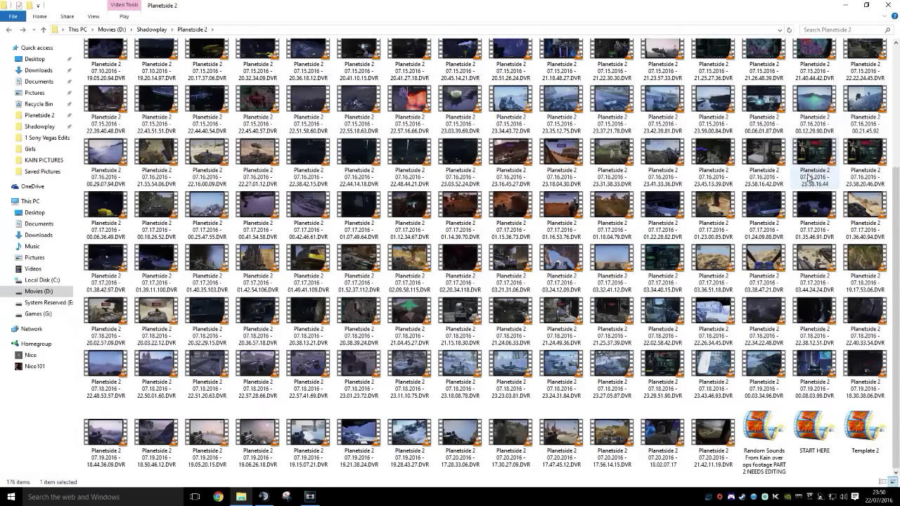
pyautogui.scroll(5, 810, 184)
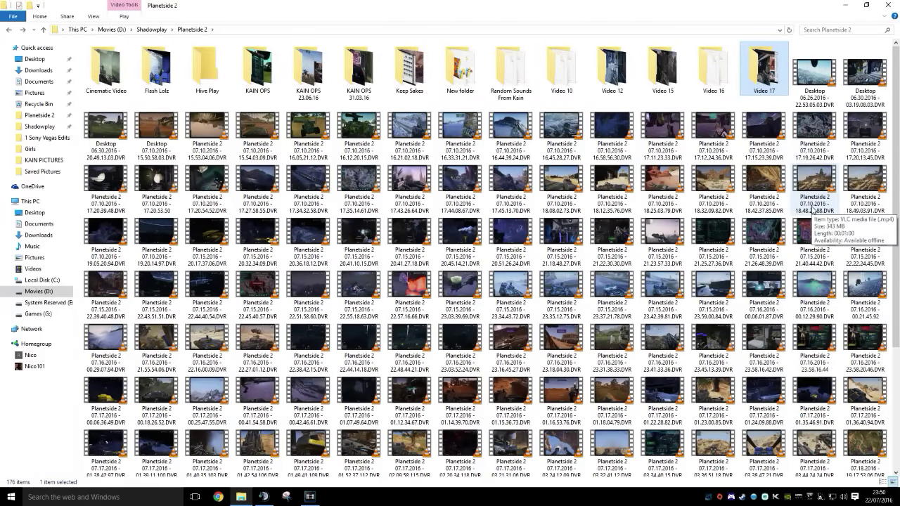
pyautogui.moveTo(895, 97); pyautogui.dragTo(895, 218)
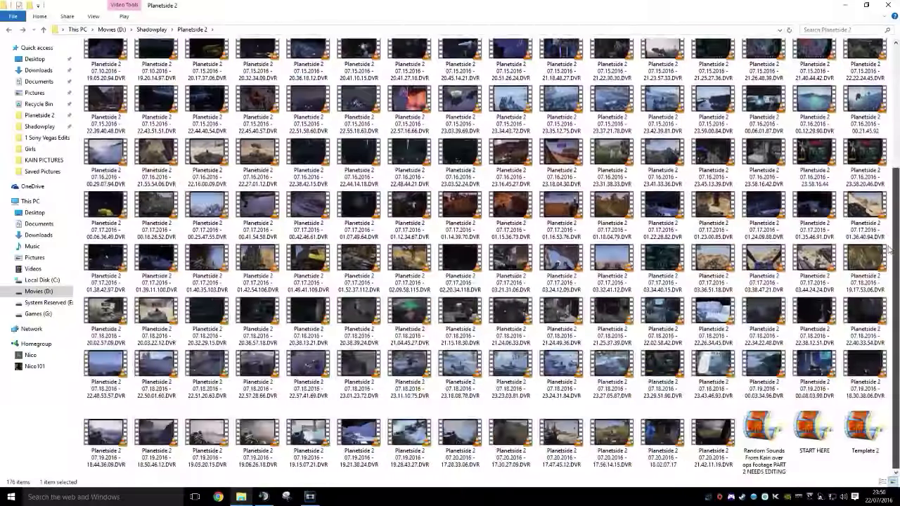
# Switch to Vegas Pro, trim the start of the clip at about 00:21:59 to 00:22:32:20, and move it to overlap the preceding clip
pyautogui.click(309, 498)
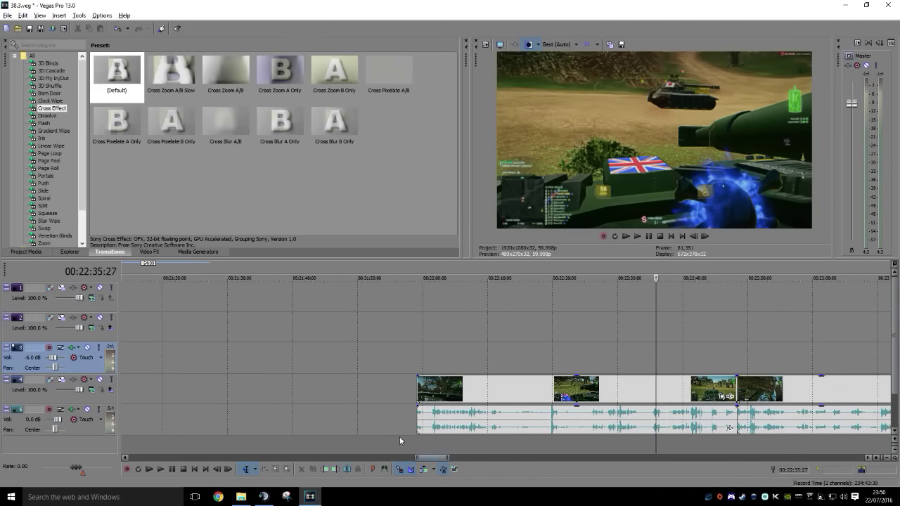
pyautogui.click(436, 350)
pyautogui.moveTo(440, 352); pyautogui.dragTo(635, 362)
pyautogui.click(328, 471)
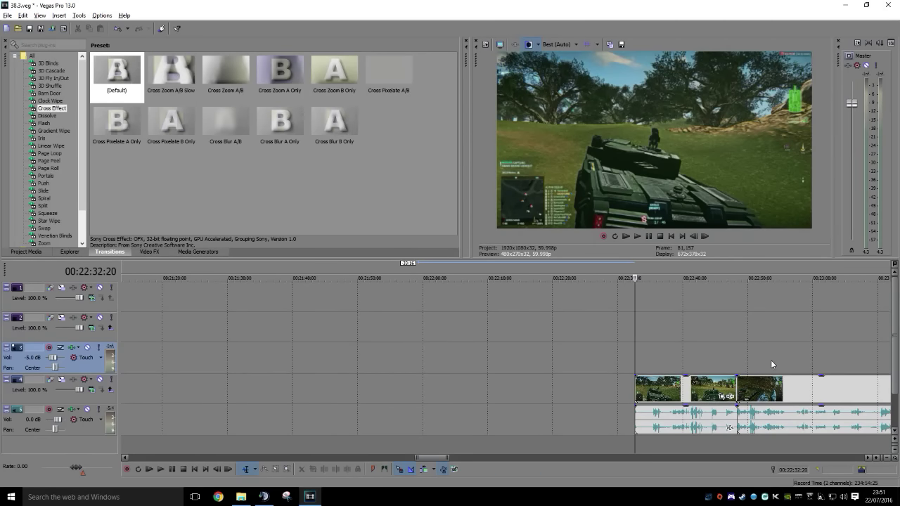
pyautogui.moveTo(437, 459)
pyautogui.mouseDown()
pyautogui.moveTo(448, 459)
pyautogui.moveTo(428, 461)
pyautogui.mouseUp()
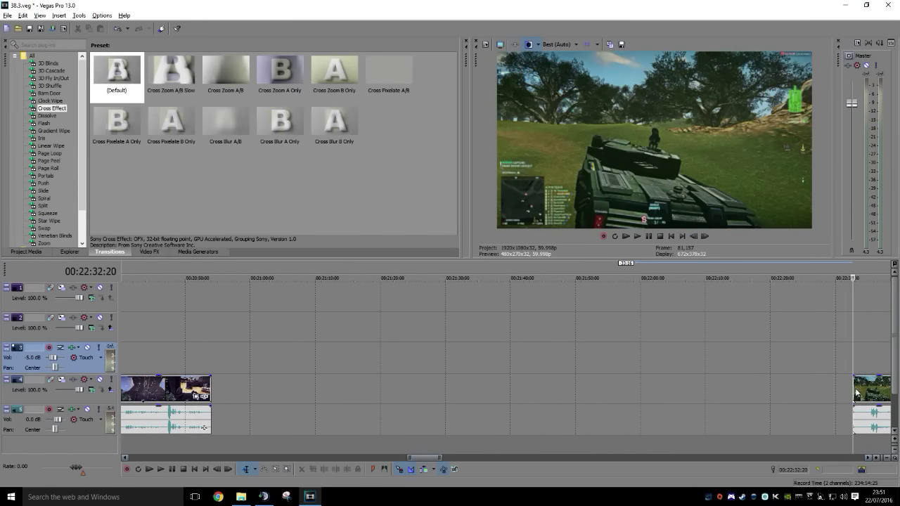
pyautogui.moveTo(856, 391); pyautogui.dragTo(224, 384)
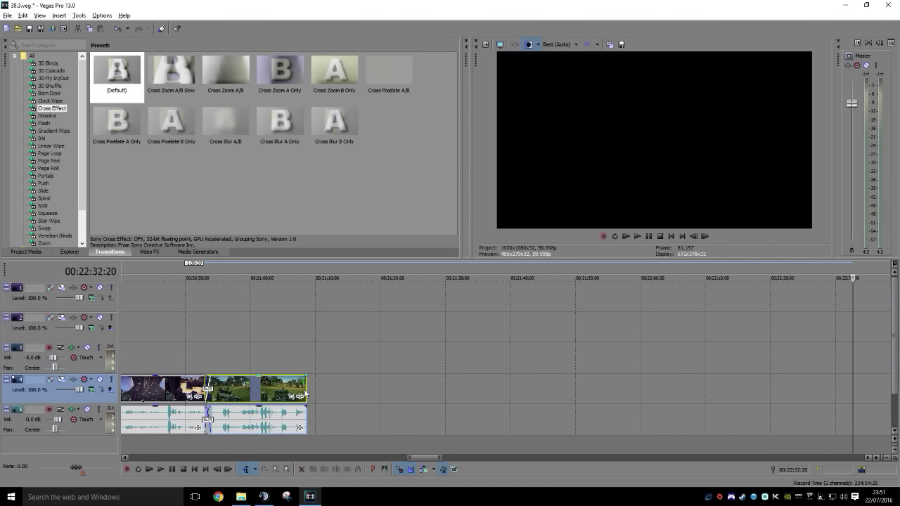
# Trim the start of the clip at about 00:22:48 to 00:23:34:14 and move the remainder earlier on the timeline
pyautogui.hscroll(1, 430, 388)
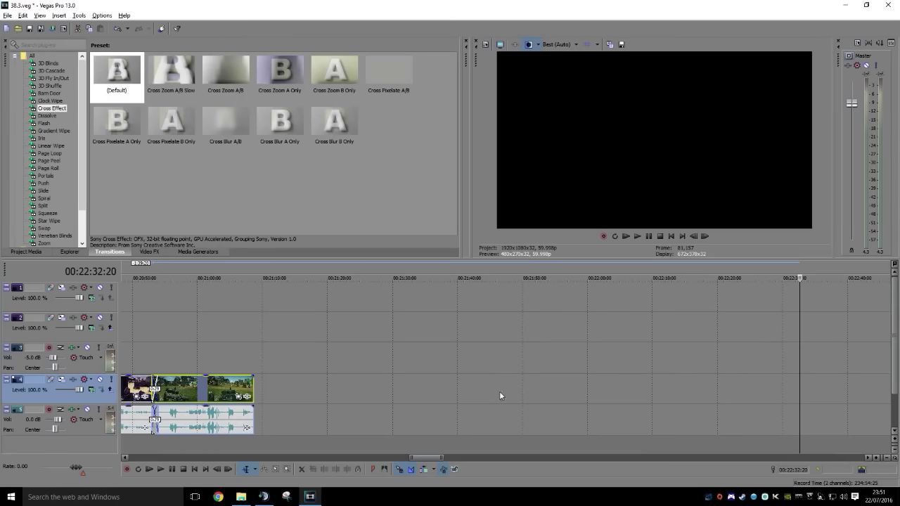
pyautogui.moveTo(419, 457); pyautogui.dragTo(440, 457)
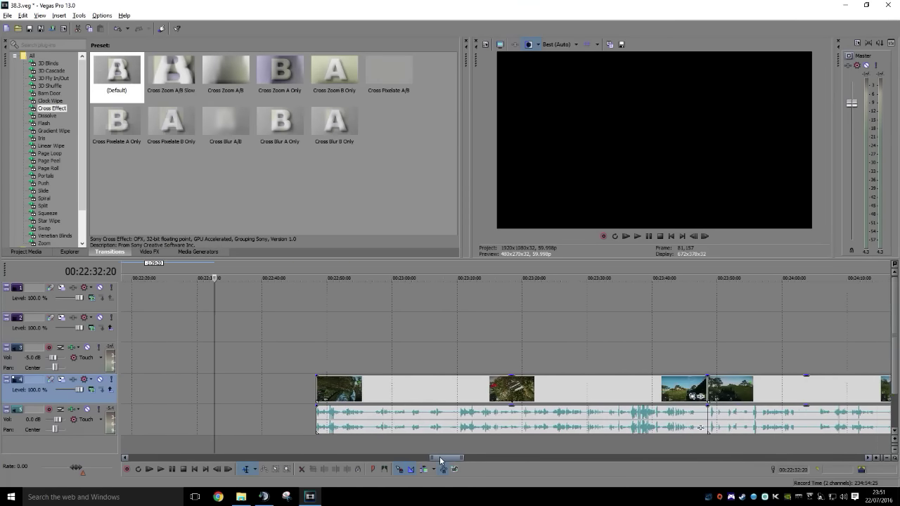
pyautogui.click(276, 362)
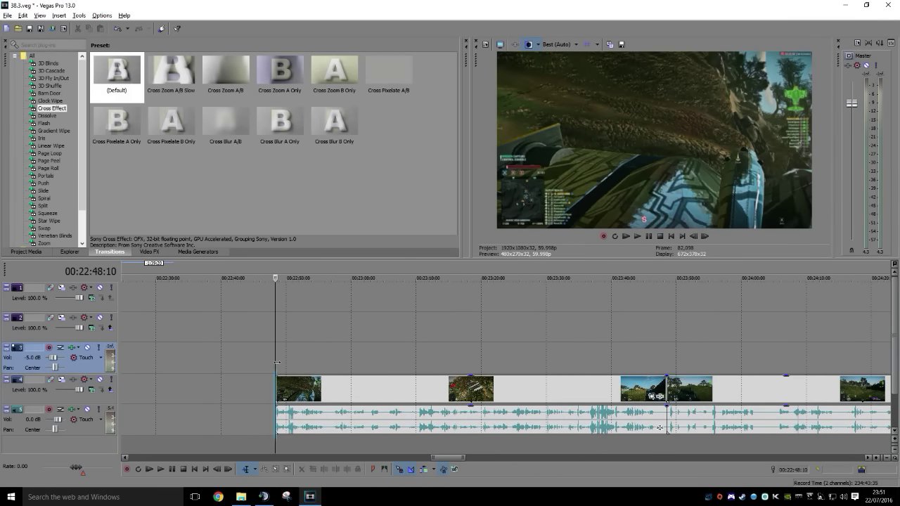
pyautogui.moveTo(277, 362); pyautogui.dragTo(576, 392)
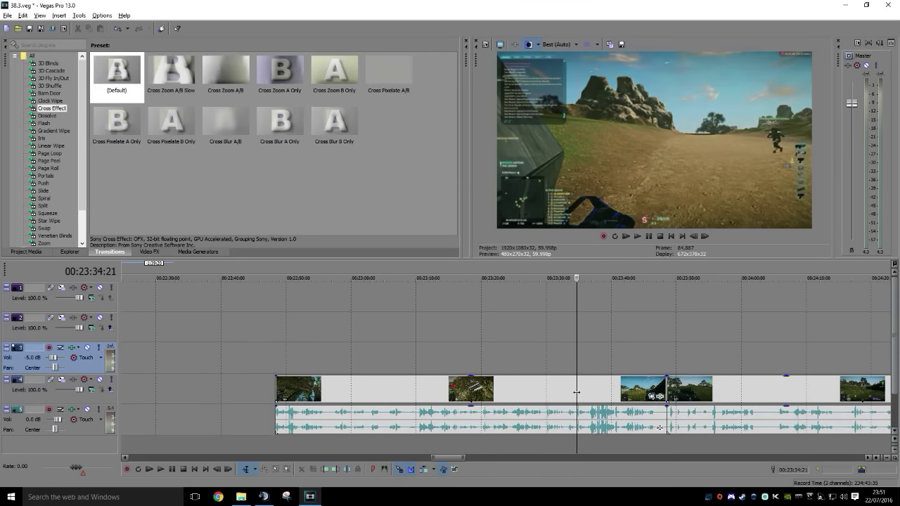
pyautogui.click(324, 470)
pyautogui.moveTo(592, 396); pyautogui.dragTo(398, 388)
# Trim the start of the clip at about 00:23:48 to about 00:23:52
pyautogui.middleClick(733, 339)
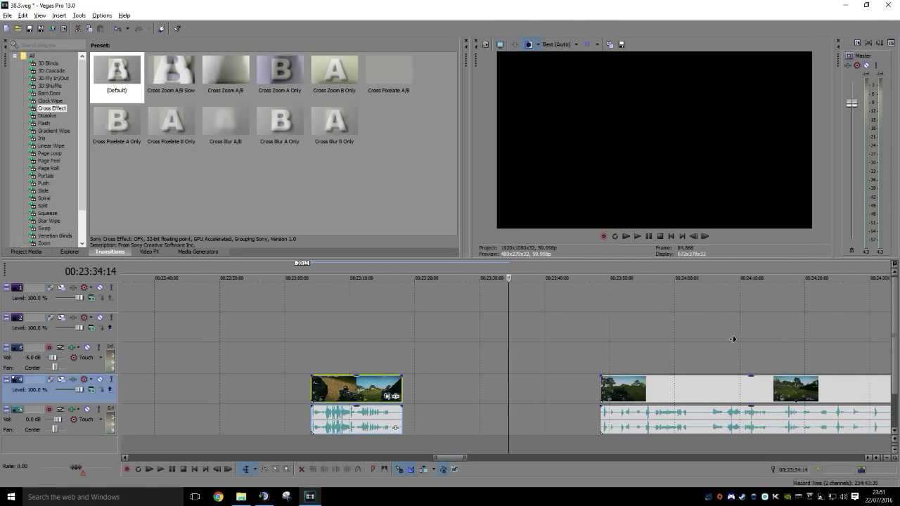
pyautogui.hscroll(3, 733, 339)
pyautogui.click(456, 360)
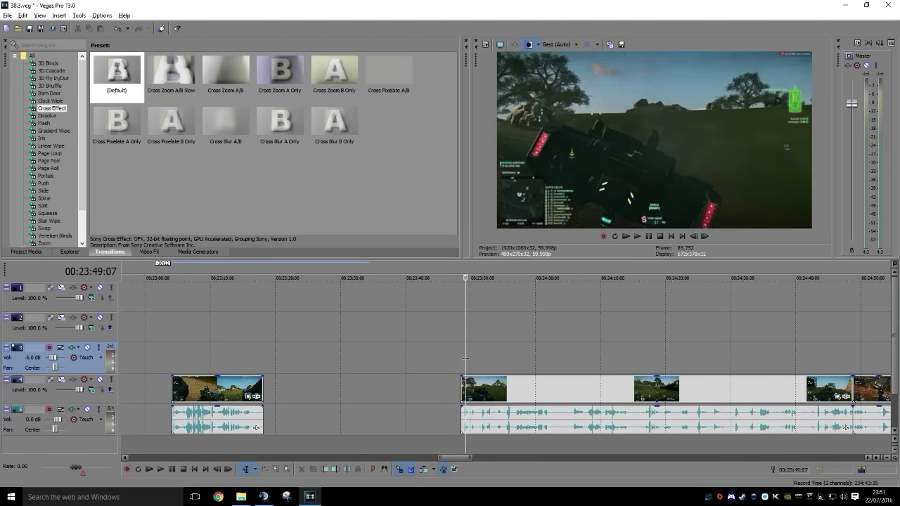
pyautogui.moveTo(466, 359); pyautogui.dragTo(483, 395)
# Review the trimmed tank clip, split it at about 00:24:41, and shift the first part about 6 seconds earlier
pyautogui.click(520, 361)
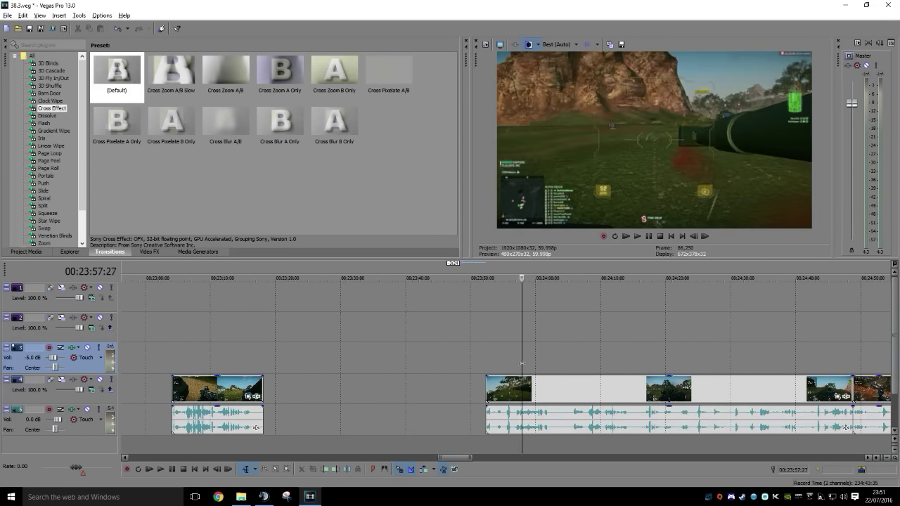
pyautogui.moveTo(522, 364); pyautogui.dragTo(646, 365)
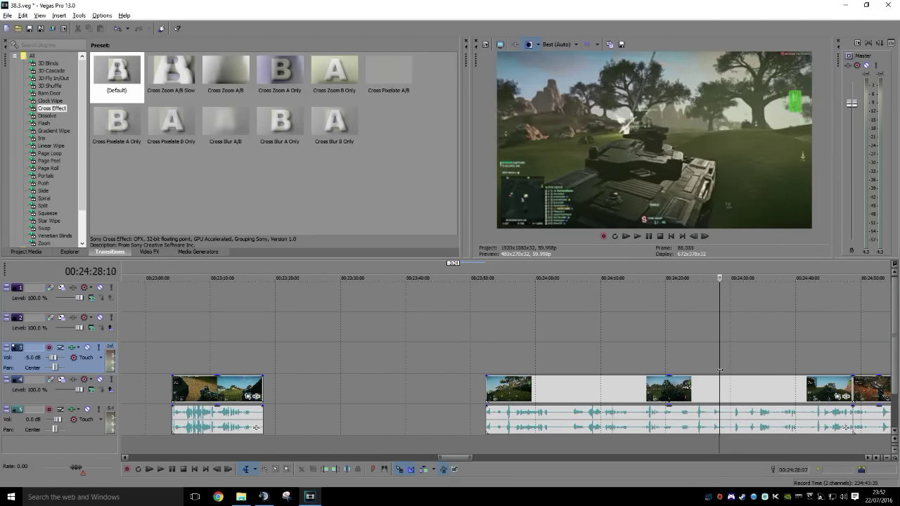
pyautogui.moveTo(725, 370); pyautogui.dragTo(802, 395)
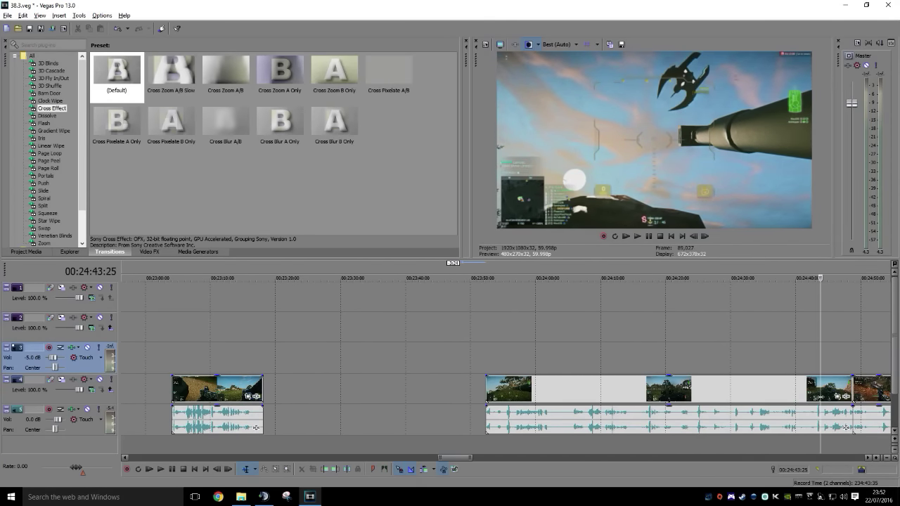
pyautogui.moveTo(825, 398); pyautogui.dragTo(814, 399)
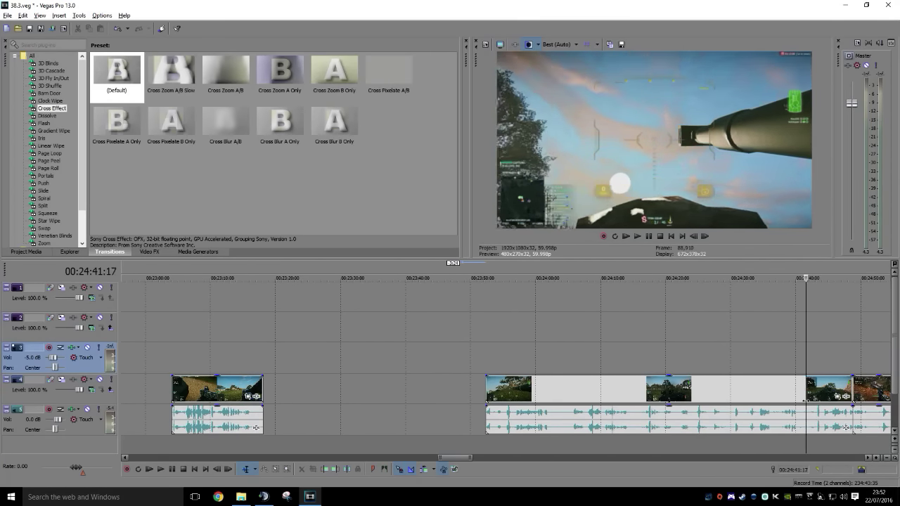
pyautogui.click(348, 470)
pyautogui.moveTo(693, 384); pyautogui.dragTo(652, 385)
# Trim the first part's end to 00:24:03:26, then move both parts earlier so they overlap the preceding clip and each other
pyautogui.click(514, 355)
pyautogui.moveTo(514, 356); pyautogui.dragTo(541, 359)
pyautogui.moveTo(555, 360); pyautogui.dragTo(640, 362)
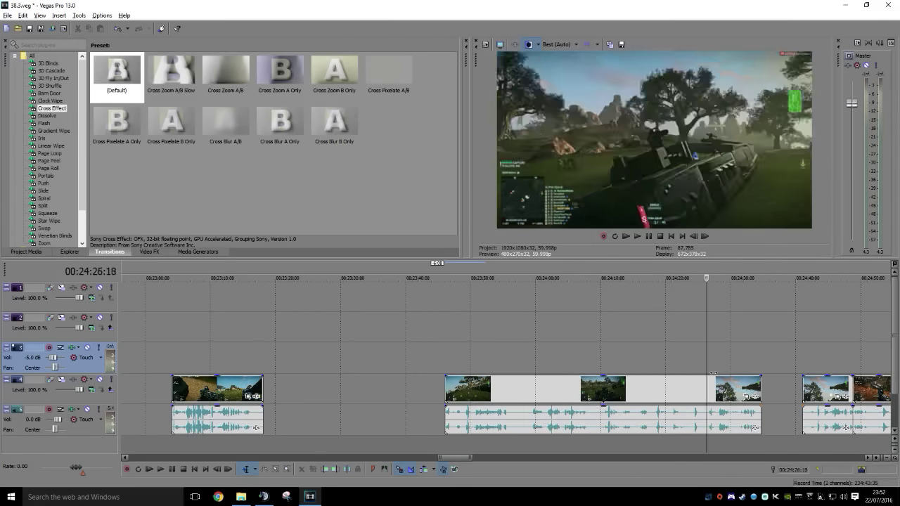
pyautogui.moveTo(714, 373); pyautogui.dragTo(736, 375)
pyautogui.moveTo(635, 371)
pyautogui.mouseDown()
pyautogui.moveTo(507, 374)
pyautogui.moveTo(646, 368)
pyautogui.mouseUp()
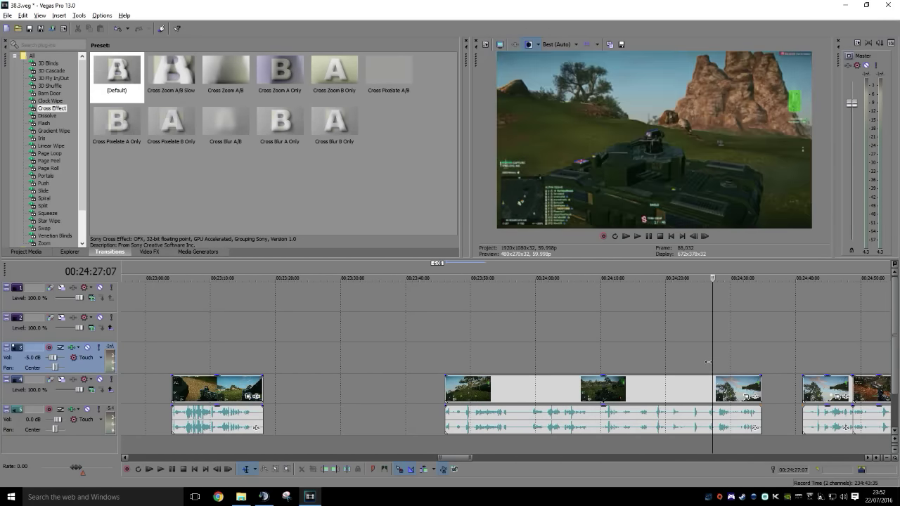
pyautogui.moveTo(709, 362); pyautogui.dragTo(549, 366)
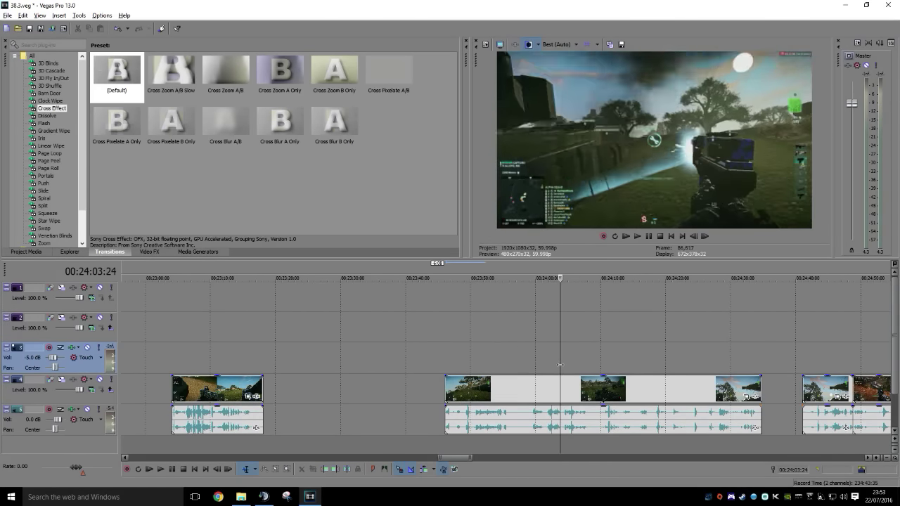
pyautogui.click(337, 471)
pyautogui.moveTo(505, 395); pyautogui.dragTo(316, 393)
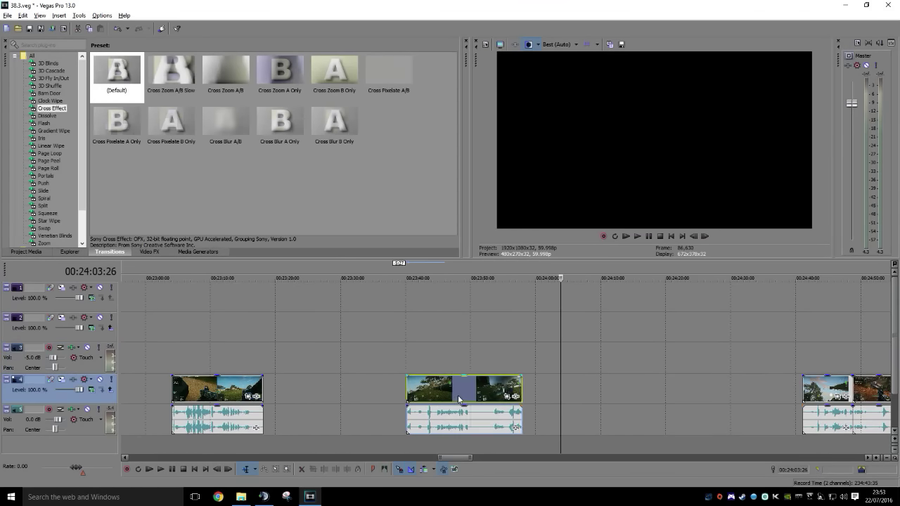
pyautogui.moveTo(832, 392); pyautogui.dragTo(394, 392)
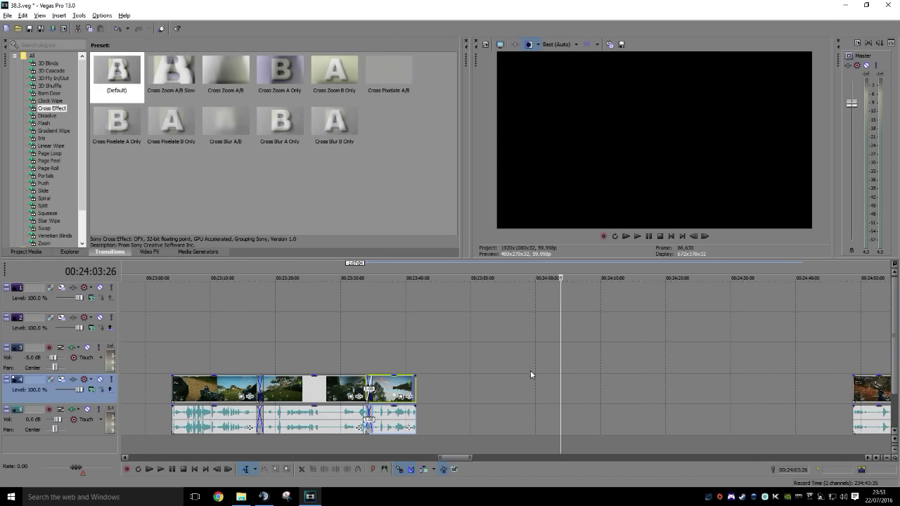
# Review the clip starting at about 00:24:49, trim off its opening footage, and move the remainder earlier on the timeline
pyautogui.click(768, 358)
pyautogui.hscroll(5, 803, 357)
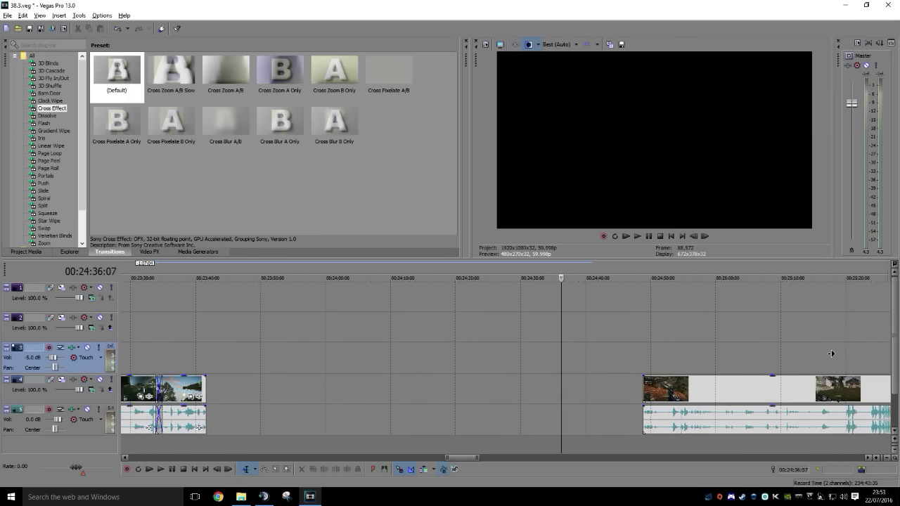
pyautogui.click(559, 365)
pyautogui.moveTo(560, 359); pyautogui.dragTo(822, 355)
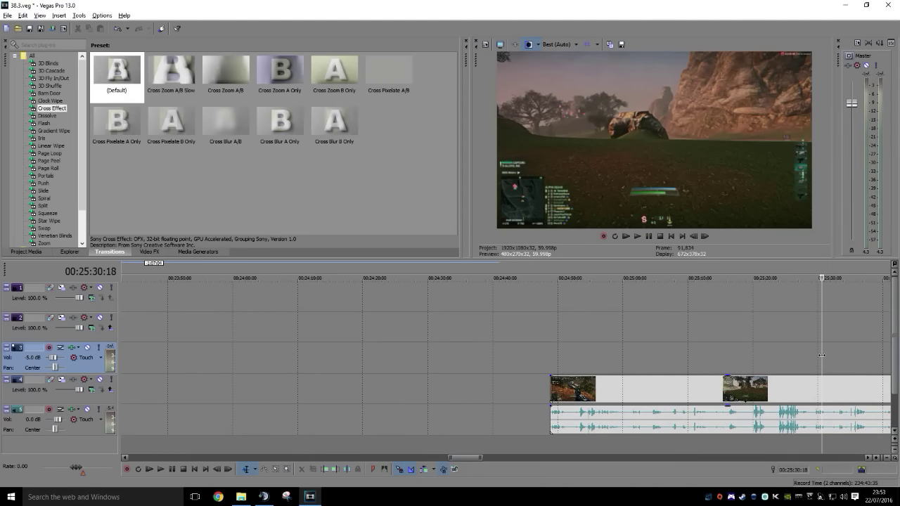
pyautogui.middleClick(785, 356)
pyautogui.press('space')
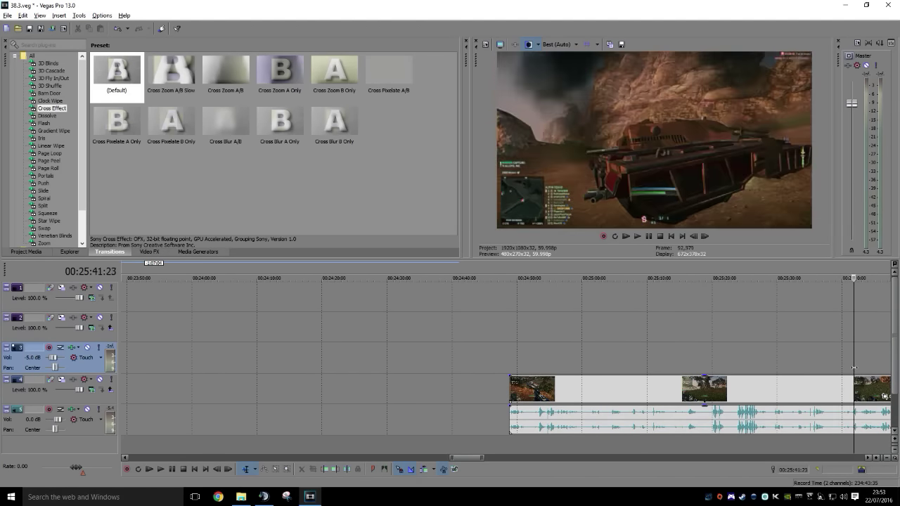
pyautogui.moveTo(874, 367); pyautogui.dragTo(482, 394)
pyautogui.click(325, 470)
# Trim the start of the night clip at 00:25:48 to 00:26:24:09 and move the remainder earlier on the timeline
pyautogui.hscroll(6, 699, 366)
pyautogui.click(370, 356)
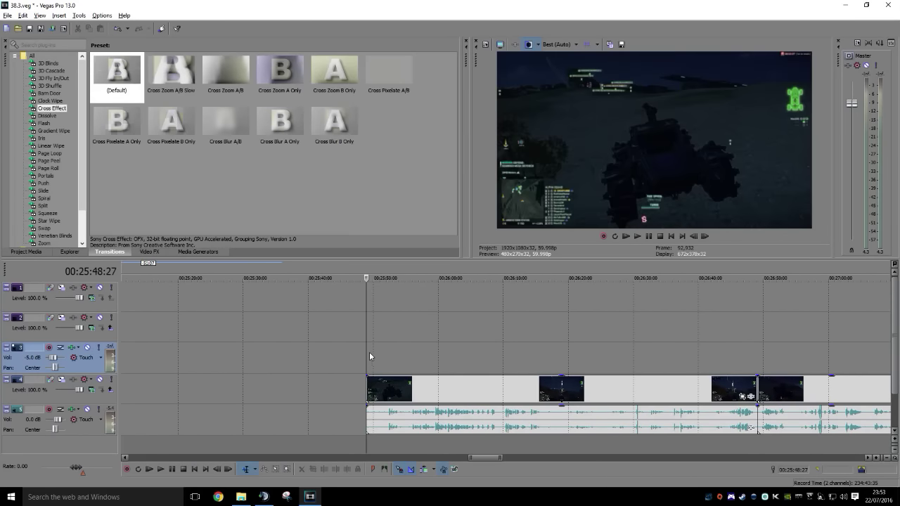
pyautogui.moveTo(367, 359); pyautogui.dragTo(596, 383)
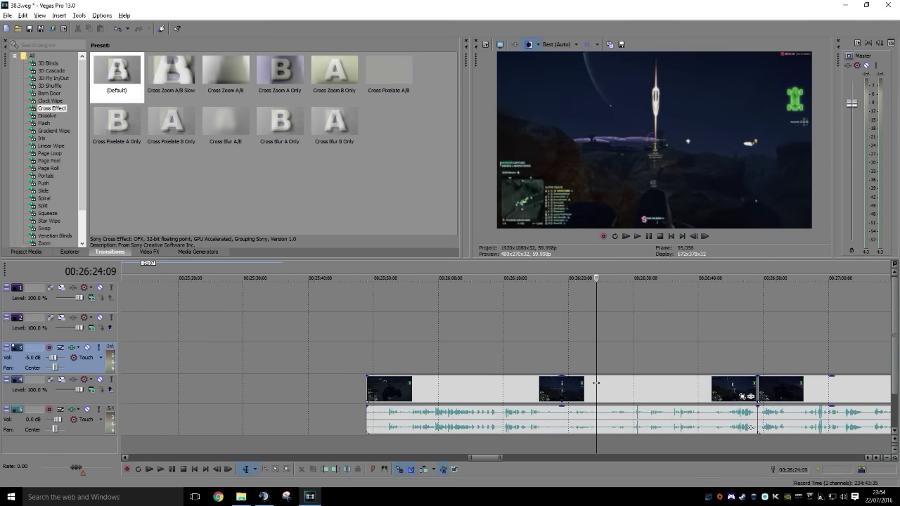
pyautogui.click(326, 468)
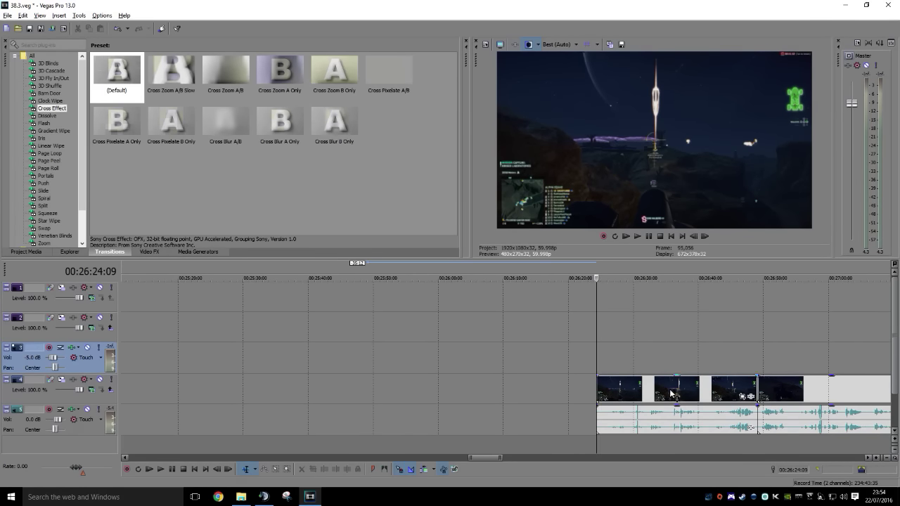
pyautogui.moveTo(671, 394); pyautogui.dragTo(390, 396)
# Trim the start of the clip at about 00:27:49 to 00:28:23:25, play the rest, and move it to overlap the preceding clip
pyautogui.hscroll(5, 859, 338)
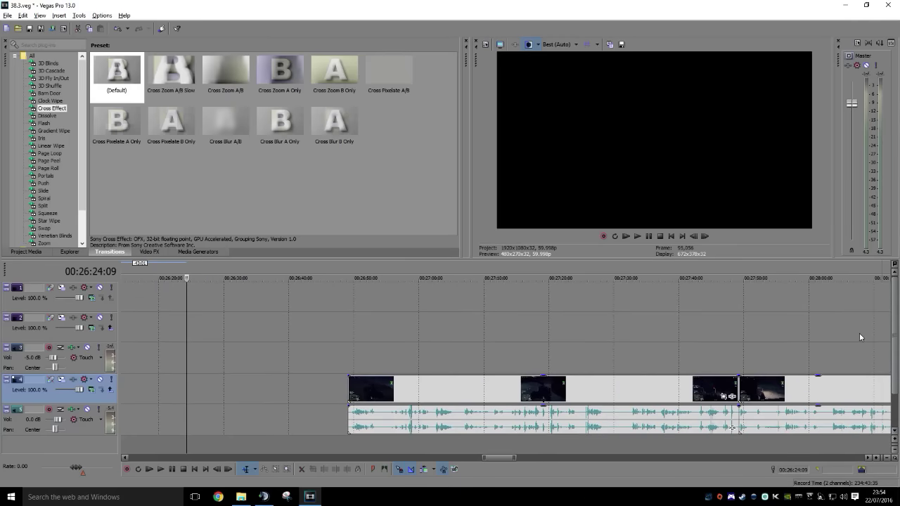
pyautogui.click(350, 359)
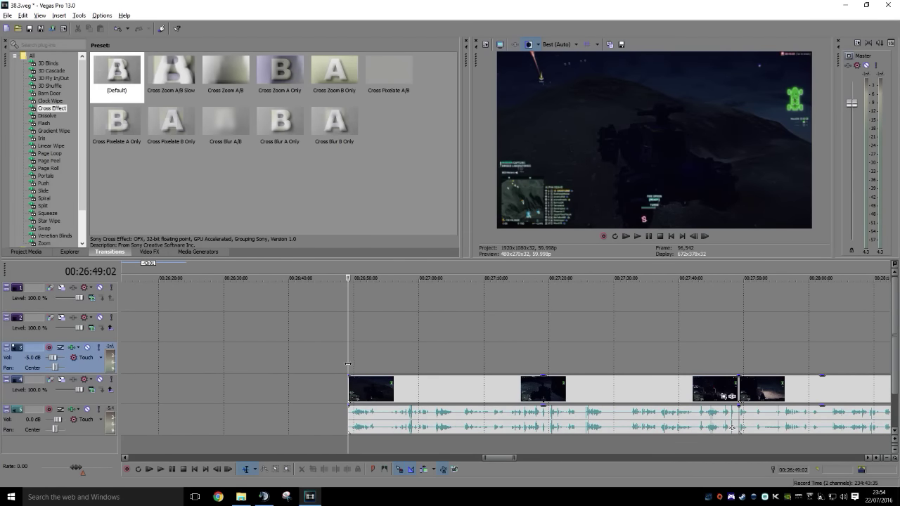
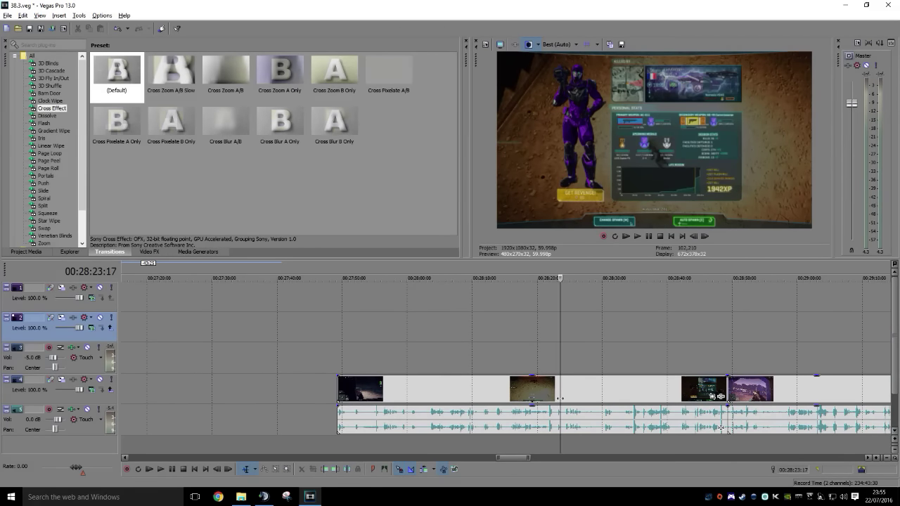
pyautogui.click(327, 472)
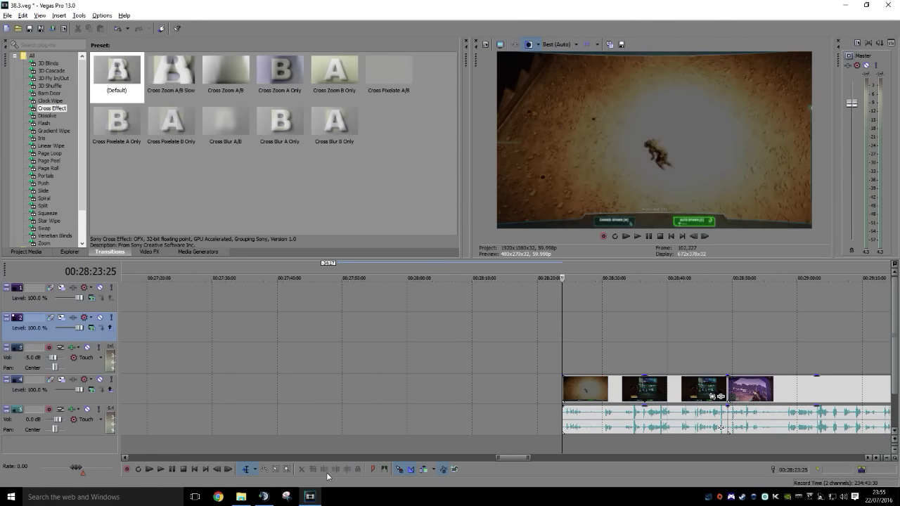
pyautogui.press('space')
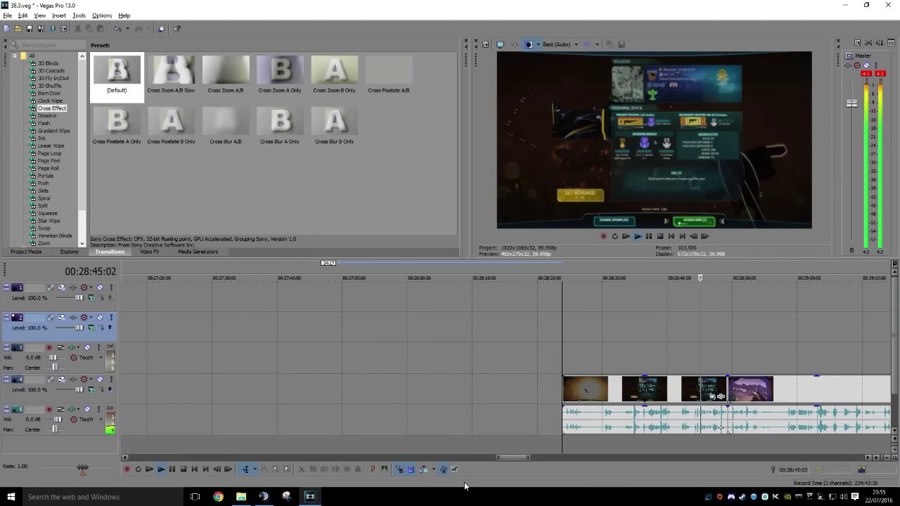
pyautogui.press('Return')
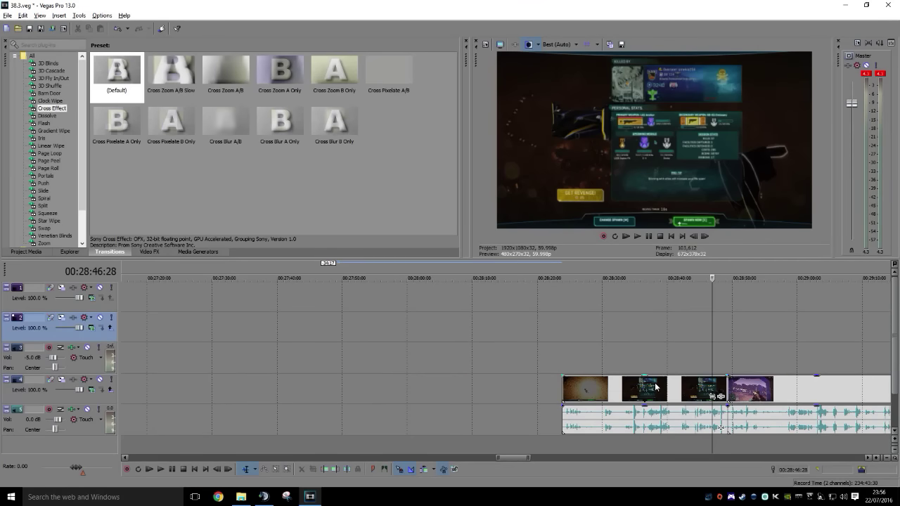
pyautogui.moveTo(660, 387)
pyautogui.mouseDown()
pyautogui.moveTo(40, 400)
pyautogui.moveTo(617, 417)
pyautogui.moveTo(690, 400)
pyautogui.moveTo(664, 398)
pyautogui.mouseUp()
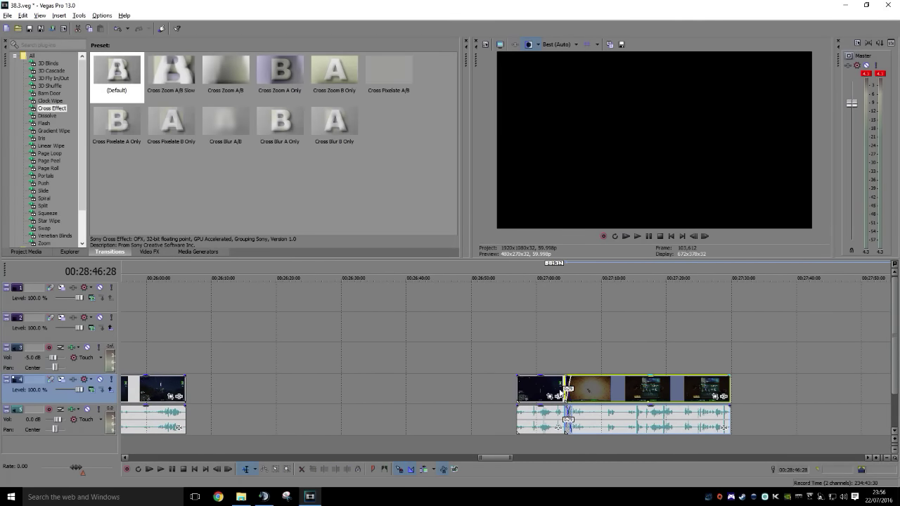
# Move the trimmed clips earlier in successive groups, overlapping the clips before each gap back to the one ending at about 00:23:41
pyautogui.moveTo(561, 394); pyautogui.dragTo(227, 393)
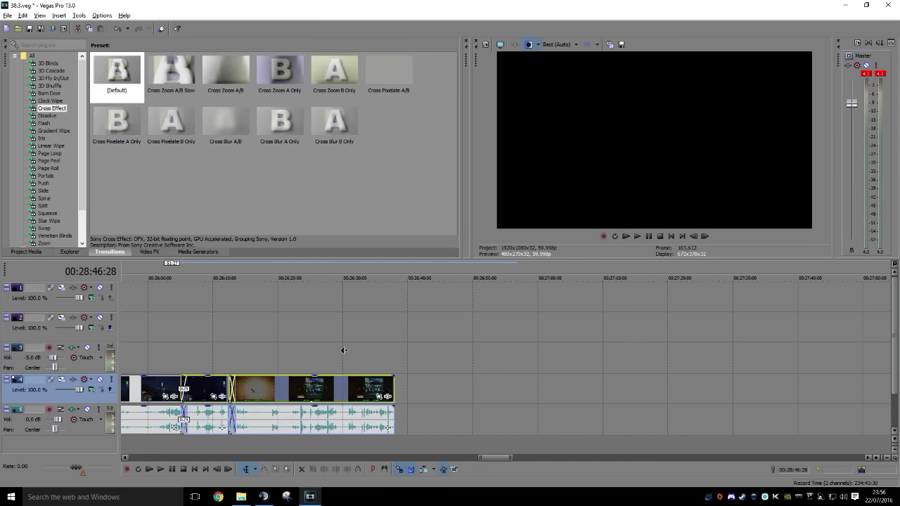
pyautogui.hscroll(-3, 343, 350)
pyautogui.keyDown('ctrl'); pyautogui.click(562, 389); pyautogui.keyUp('ctrl')
pyautogui.moveTo(595, 390); pyautogui.dragTo(301, 389)
pyautogui.keyDown('ctrl'); pyautogui.click(203, 380); pyautogui.keyUp('ctrl')
pyautogui.hscroll(-3, 270, 356)
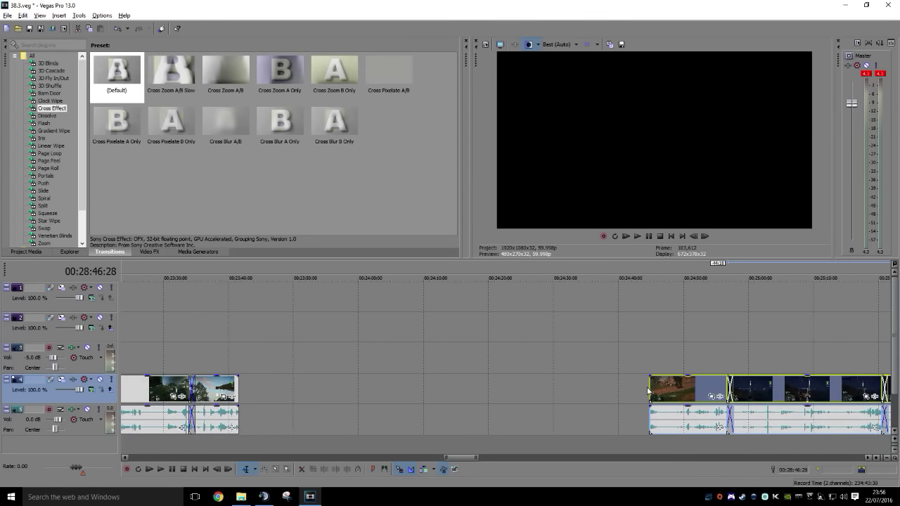
pyautogui.moveTo(648, 391); pyautogui.dragTo(240, 357)
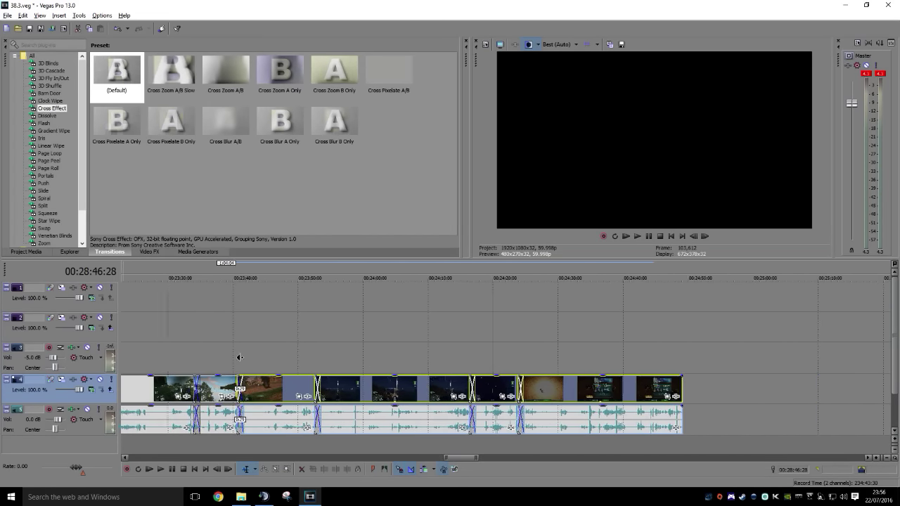
# Move the grouped clips starting at about 00:23:04 to about 00:21:08, then the larger group from 00:20:09 to about 00:13:54, overlapping the preceding clips
pyautogui.hscroll(-5, 320, 373)
pyautogui.hscroll(-5, 465, 392)
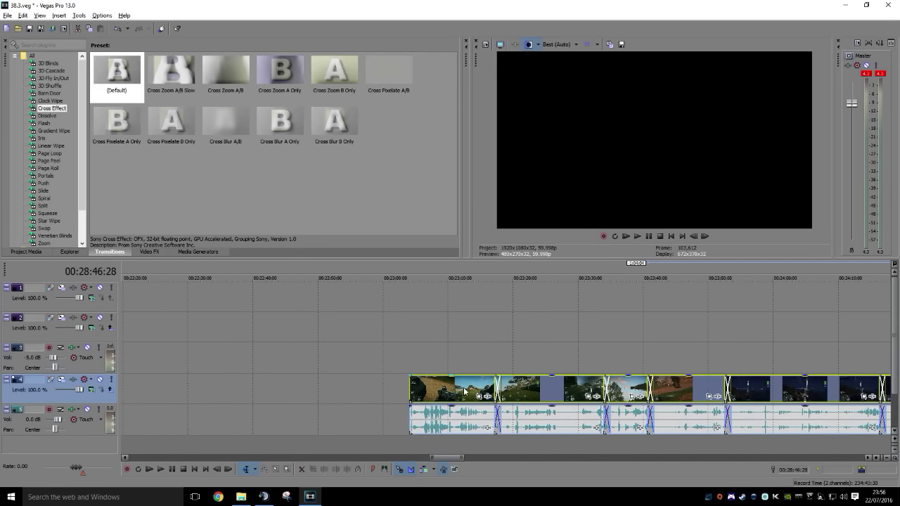
pyautogui.moveTo(462, 393)
pyautogui.mouseDown()
pyautogui.moveTo(48, 391)
pyautogui.moveTo(484, 389)
pyautogui.moveTo(475, 389)
pyautogui.mouseUp()
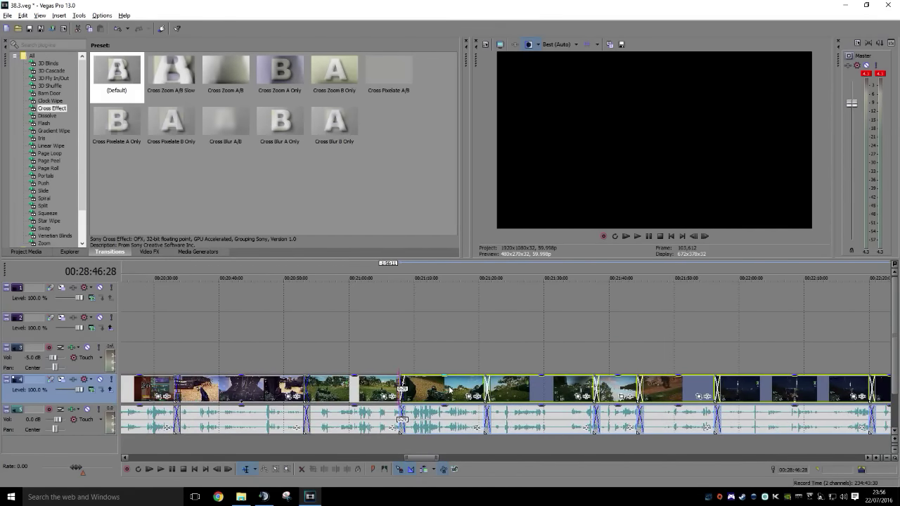
pyautogui.hscroll(-8, 390, 360)
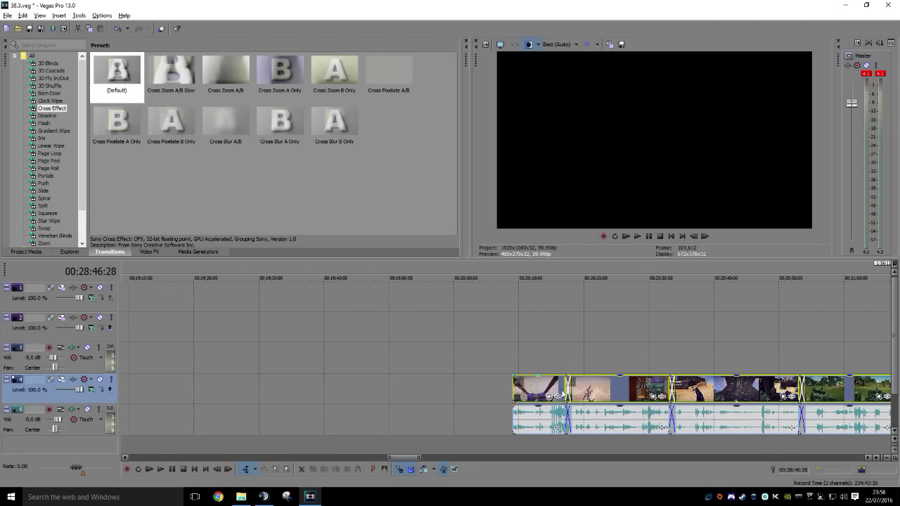
pyautogui.moveTo(606, 391); pyautogui.dragTo(626, 396)
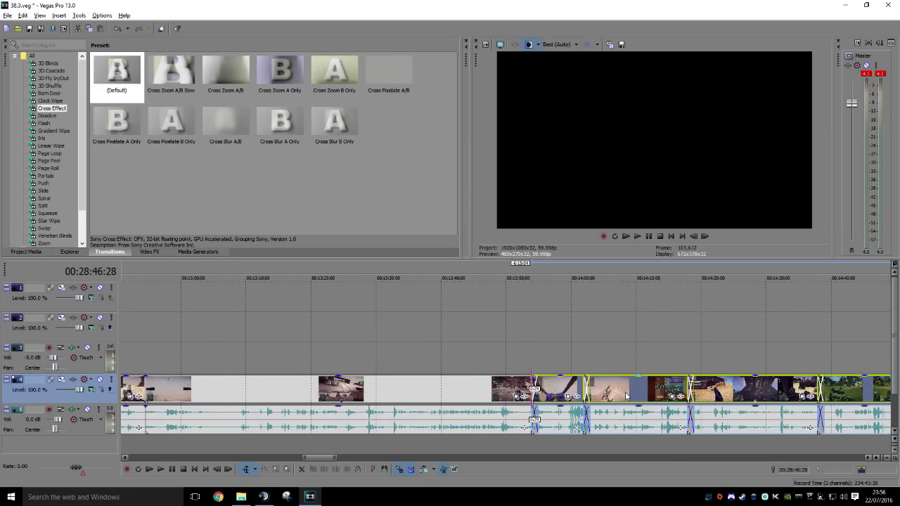
# Select all the clips from about 00:05:29 through the one starting at 00:16:12
pyautogui.hscroll(-15, 545, 359)
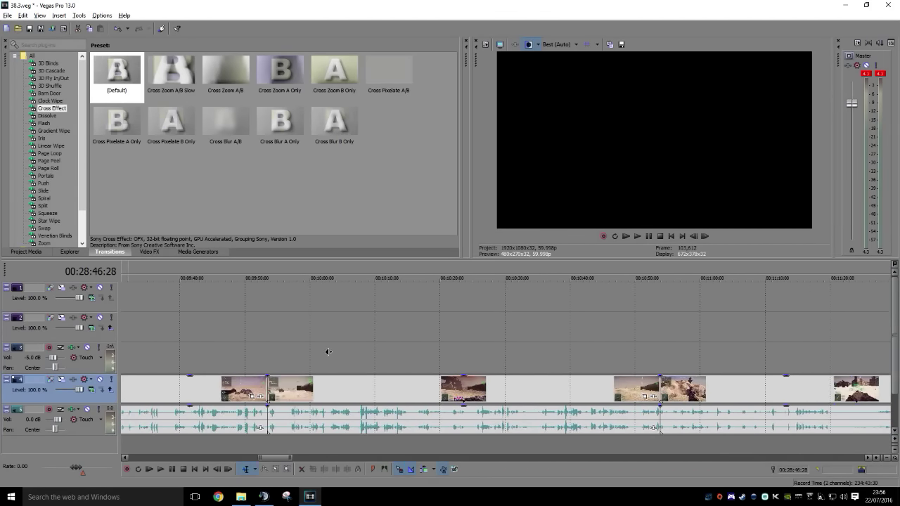
pyautogui.hscroll(-15, 308, 351)
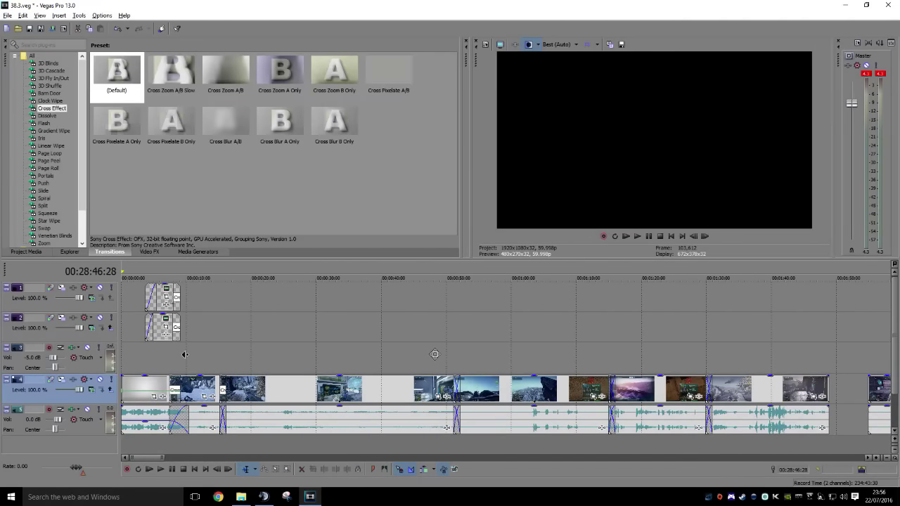
pyautogui.scroll(-3, 316, 368)
pyautogui.scroll(-7, 315, 367)
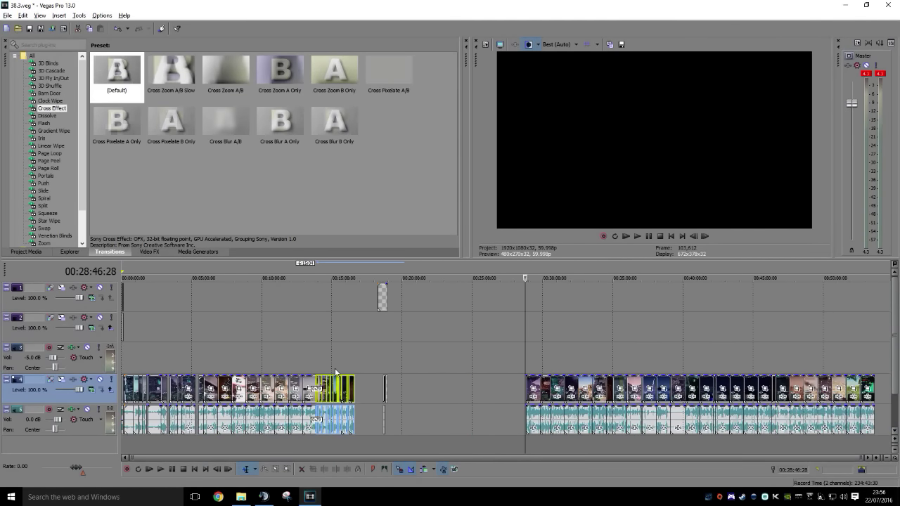
pyautogui.click(202, 384)
pyautogui.click(200, 373)
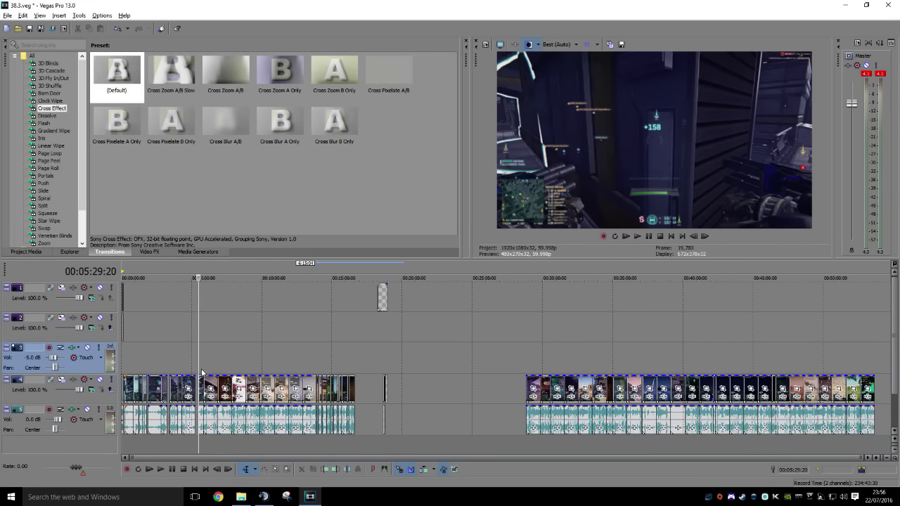
pyautogui.click(349, 389)
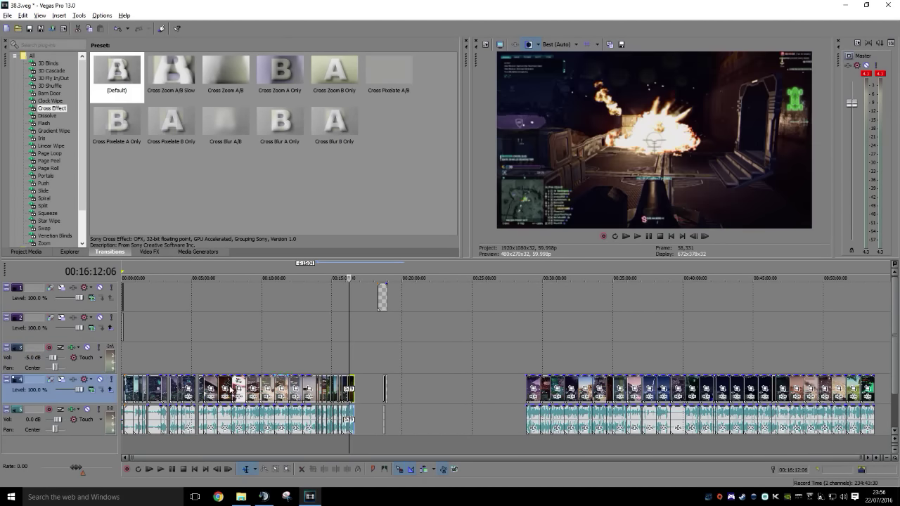
pyautogui.keyDown('shift'); pyautogui.click(203, 385); pyautogui.keyUp('shift')
pyautogui.scroll(5, 243, 380)
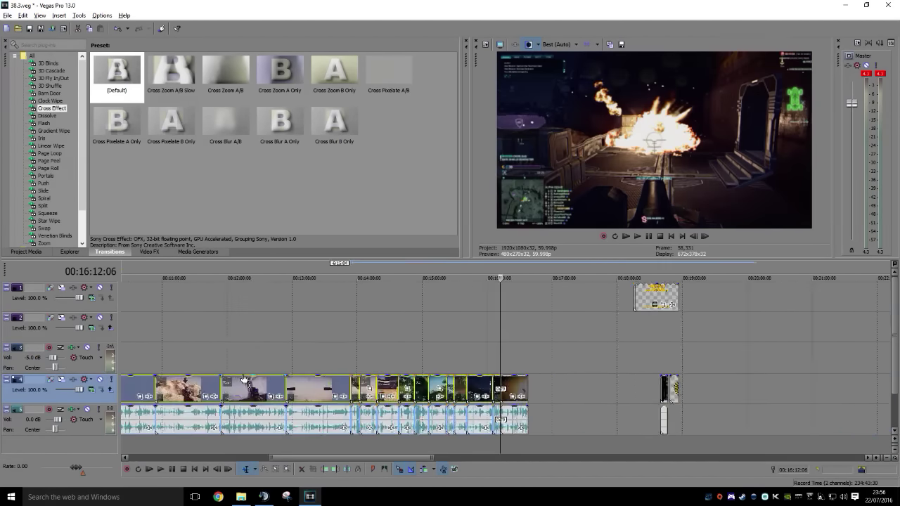
pyautogui.hscroll(-10, 261, 378)
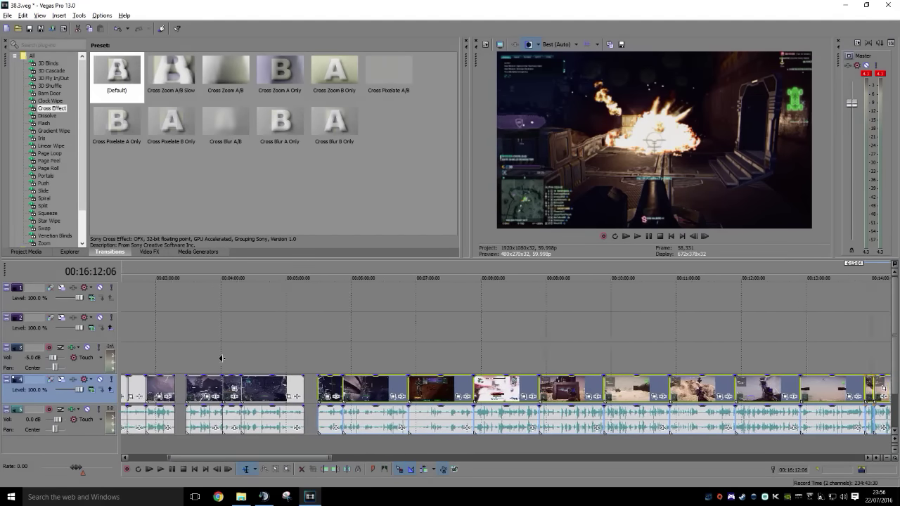
pyautogui.moveTo(340, 392); pyautogui.dragTo(323, 392)
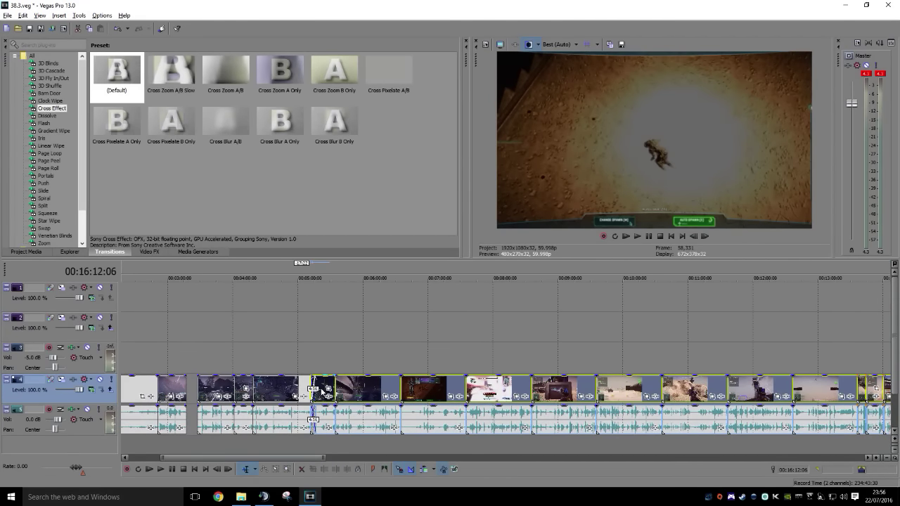
pyautogui.click(322, 391)
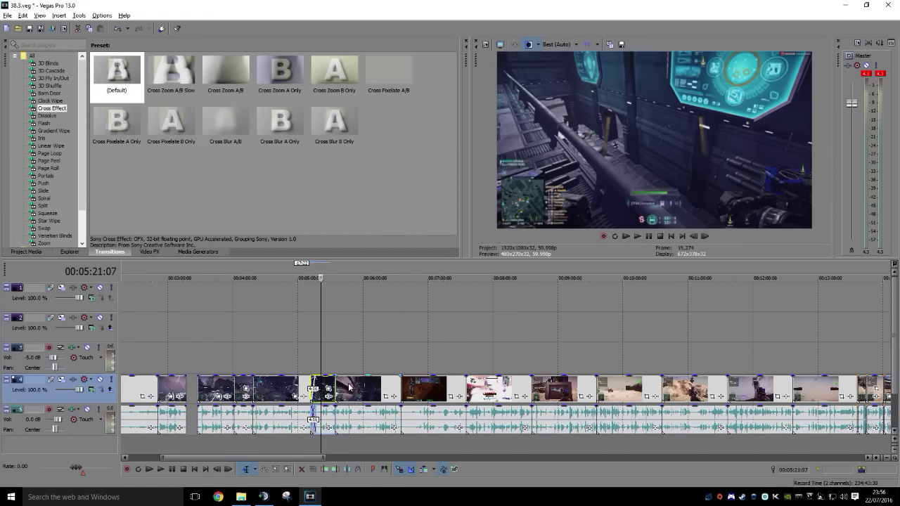
pyautogui.hotkey('ctrl', 'z')
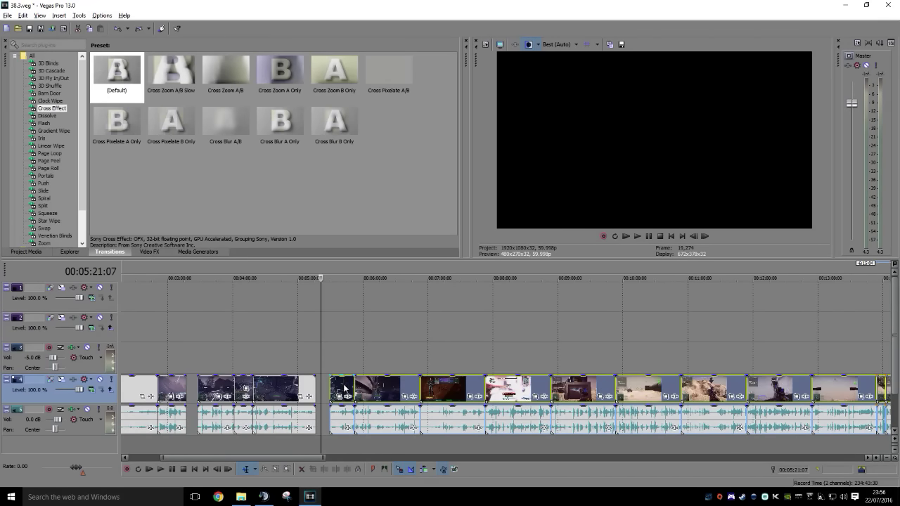
# Move the selected clips earlier to meet the preceding night clip, then shift the night clips to close the gap at about 00:03:20
pyautogui.moveTo(347, 386); pyautogui.dragTo(328, 386)
pyautogui.click(217, 386)
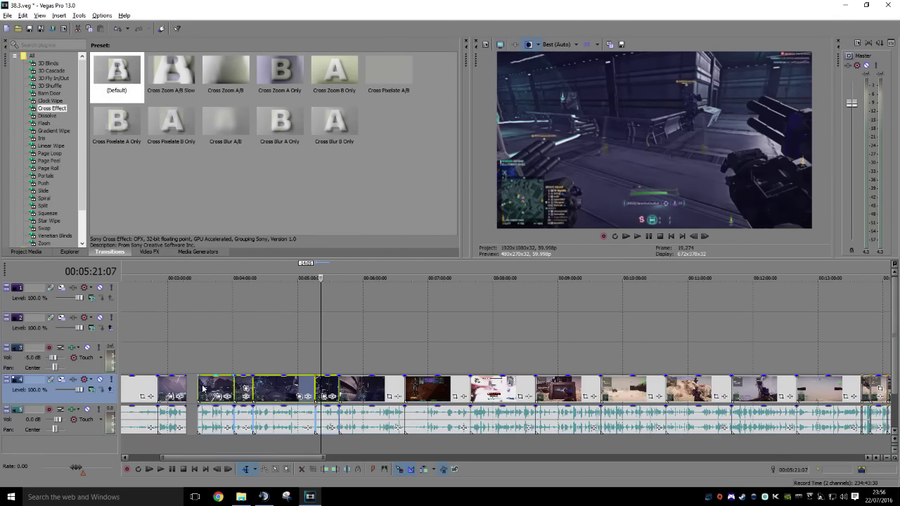
pyautogui.moveTo(203, 387)
pyautogui.mouseDown()
pyautogui.moveTo(181, 389)
pyautogui.moveTo(190, 388)
pyautogui.mouseUp()
pyautogui.click(197, 362)
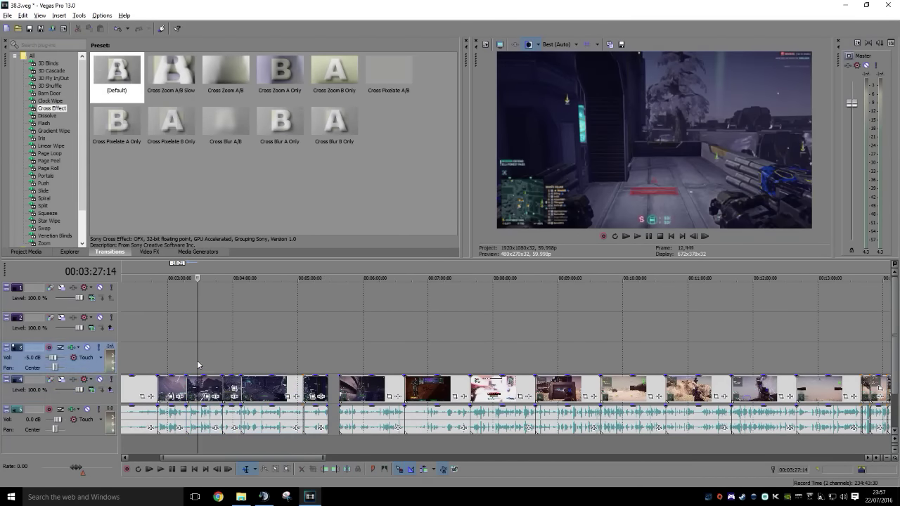
# Select the run of clips from about 00:01:54 to 00:05:27 and move it earlier to close the gap before it
pyautogui.scroll(1, 197, 361)
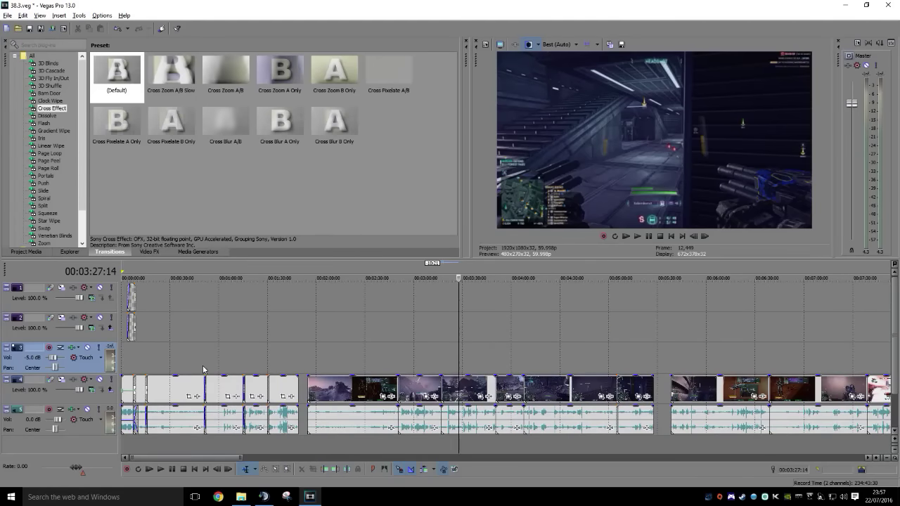
pyautogui.click(631, 392)
pyautogui.keyDown('shift'); pyautogui.click(336, 386); pyautogui.keyUp('shift')
pyautogui.moveTo(343, 389); pyautogui.dragTo(333, 388)
pyautogui.middleClick(544, 352)
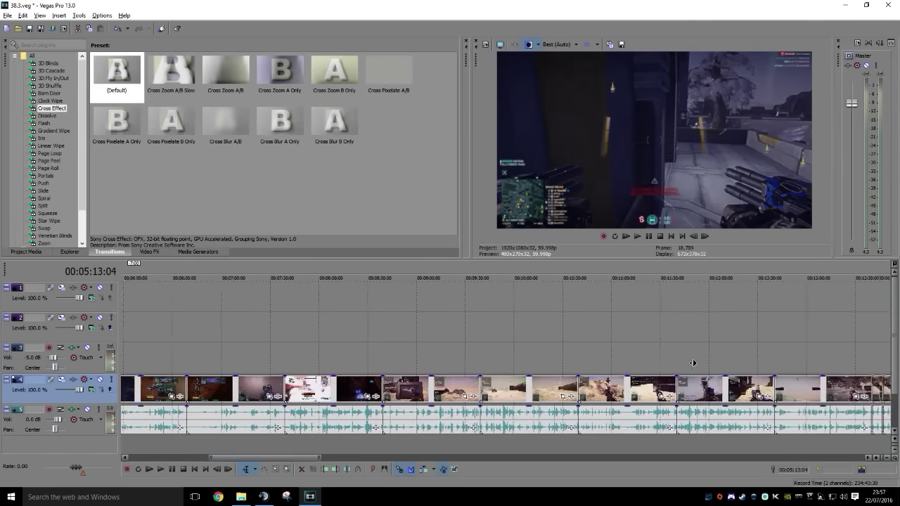
# Check the clips on both sides of the gap at about 00:16:00 and play the clip starting at 00:16:12
pyautogui.hscroll(5, 693, 363)
pyautogui.click(717, 371)
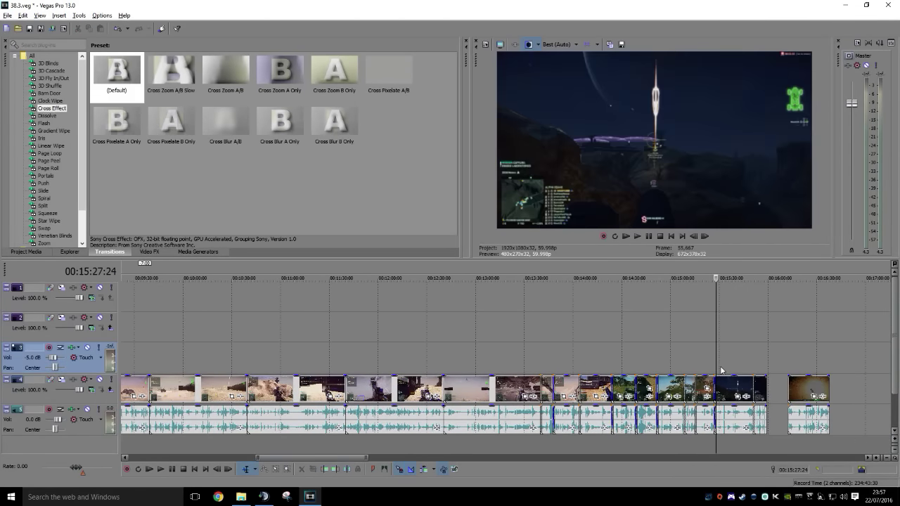
pyautogui.click(784, 366)
pyautogui.click(789, 366)
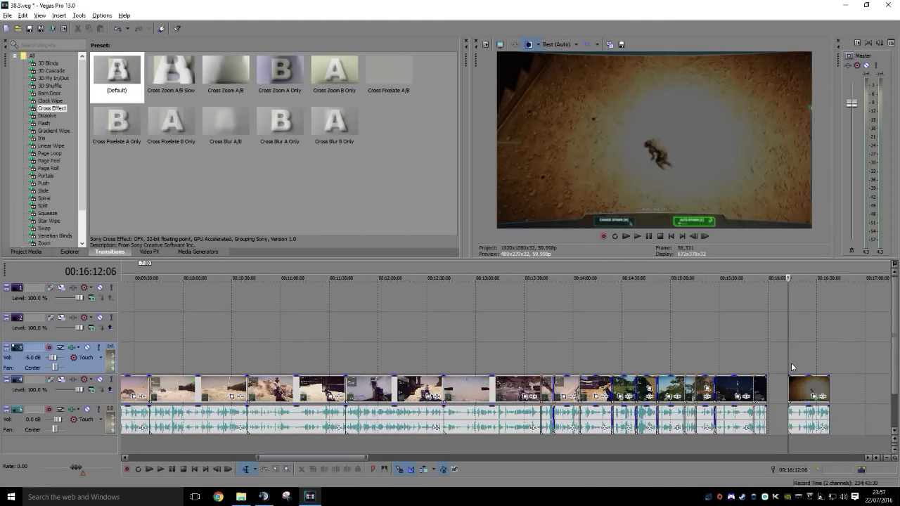
pyautogui.click(732, 374)
pyautogui.click(748, 374)
pyautogui.click(755, 373)
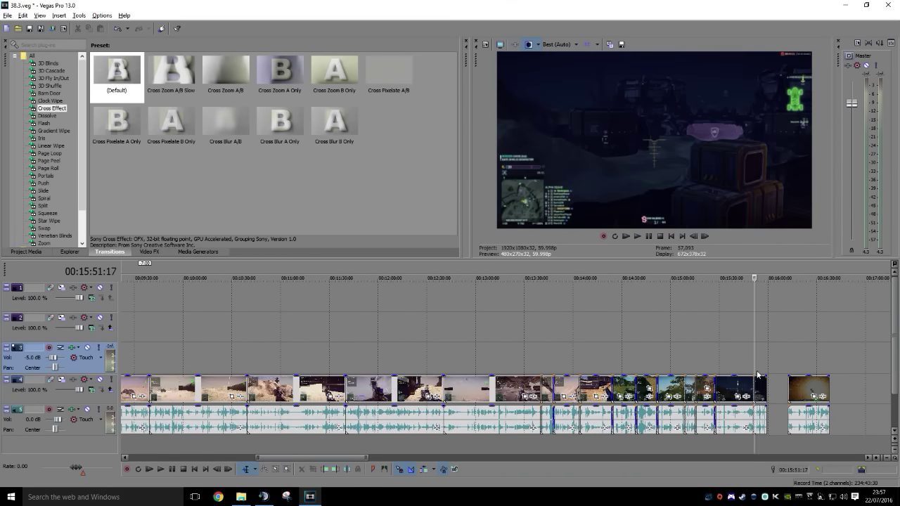
pyautogui.scroll(3, 767, 371)
pyautogui.click(557, 362)
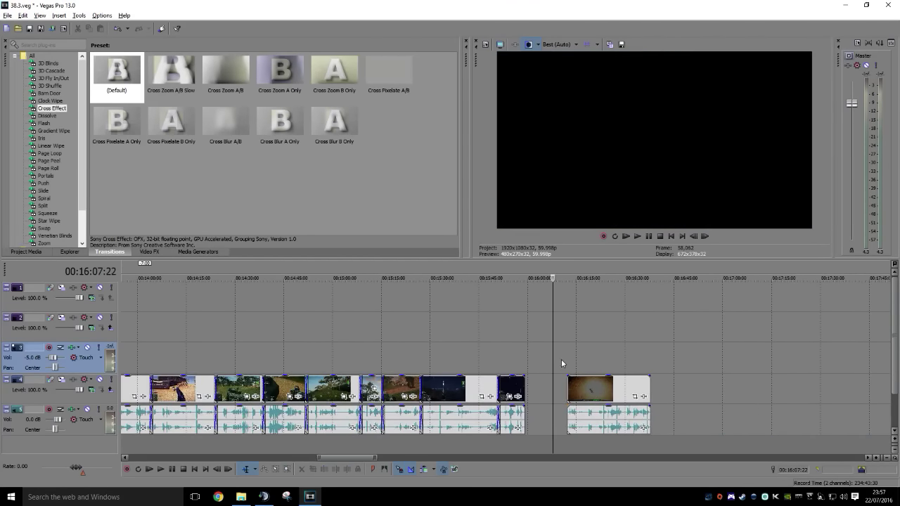
pyautogui.click(570, 363)
pyautogui.press('space')
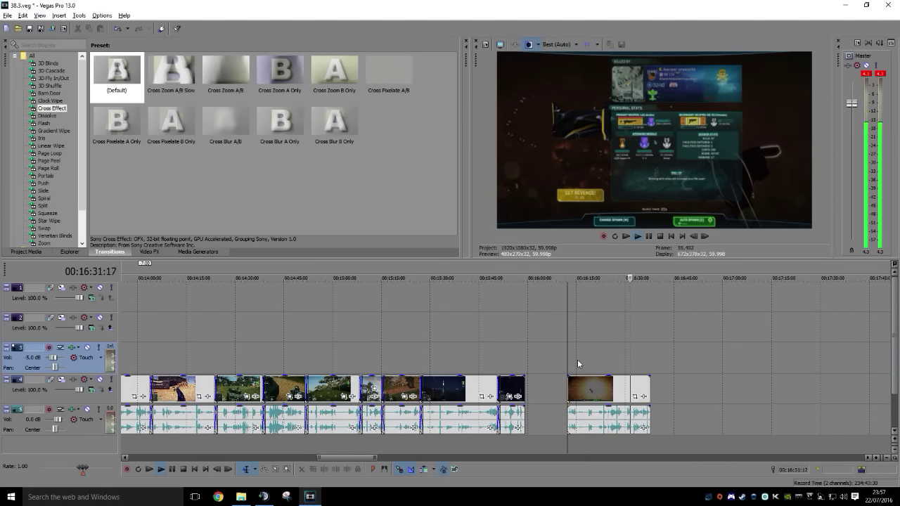
pyautogui.press('Return')
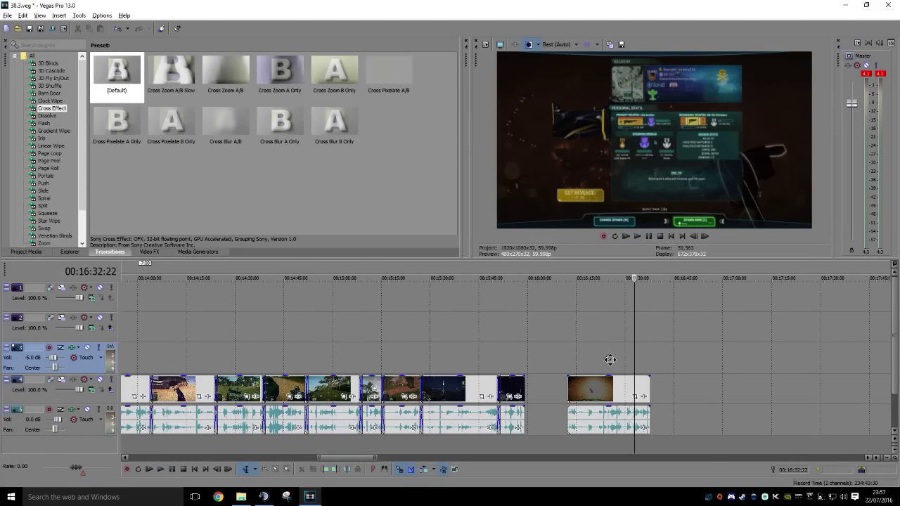
# Move the clip at 00:16:12 earlier so it overlaps the end of the preceding night clip
pyautogui.hscroll(3, 610, 360)
pyautogui.click(722, 337)
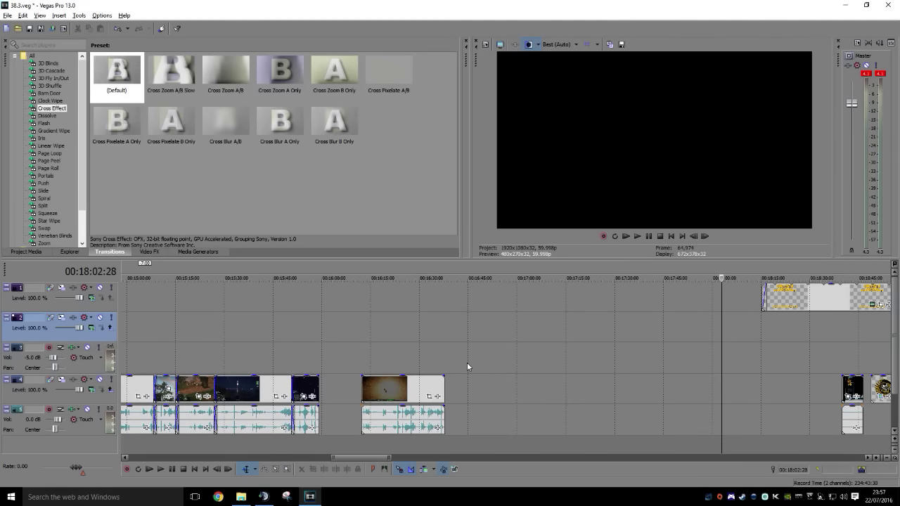
pyautogui.moveTo(394, 390); pyautogui.dragTo(356, 393)
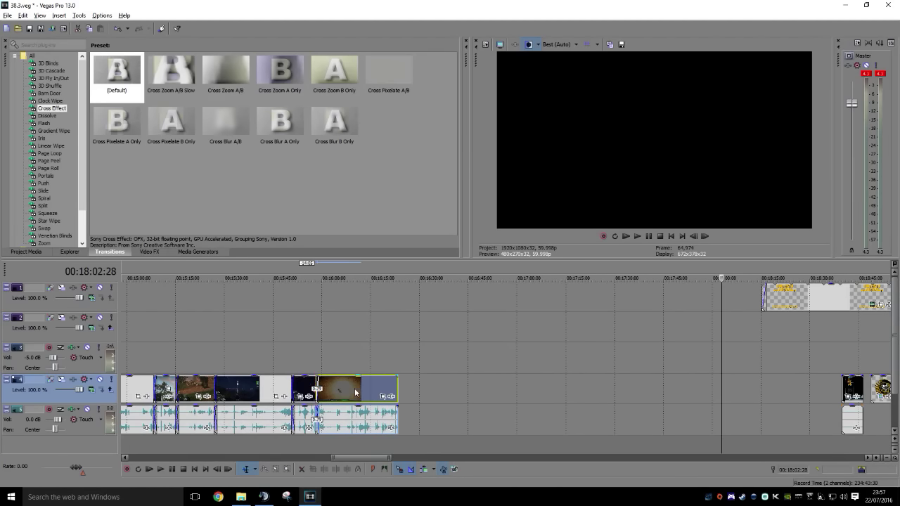
# Review the purple-lit desert clip at 00:28:49, trim its start to 00:29:15 and move it earlier to about 00:28:32
pyautogui.middleClick(717, 347)
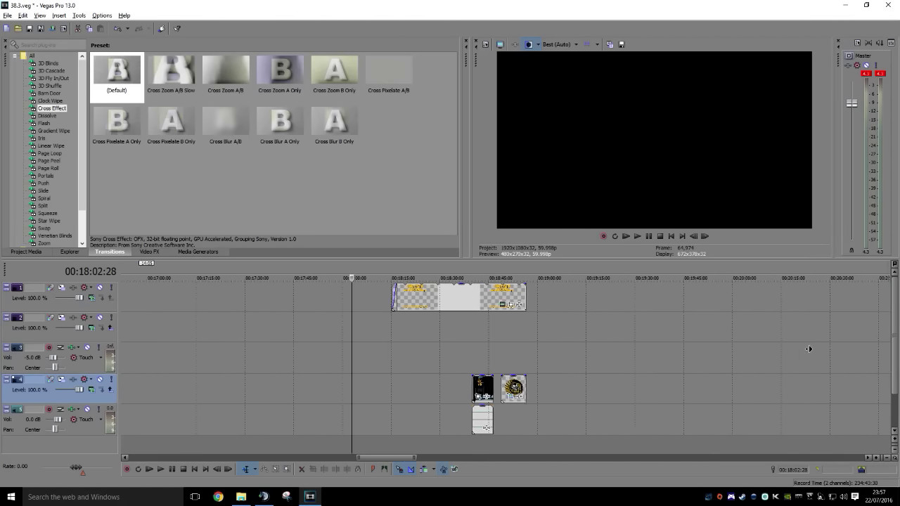
pyautogui.hscroll(10, 808, 349)
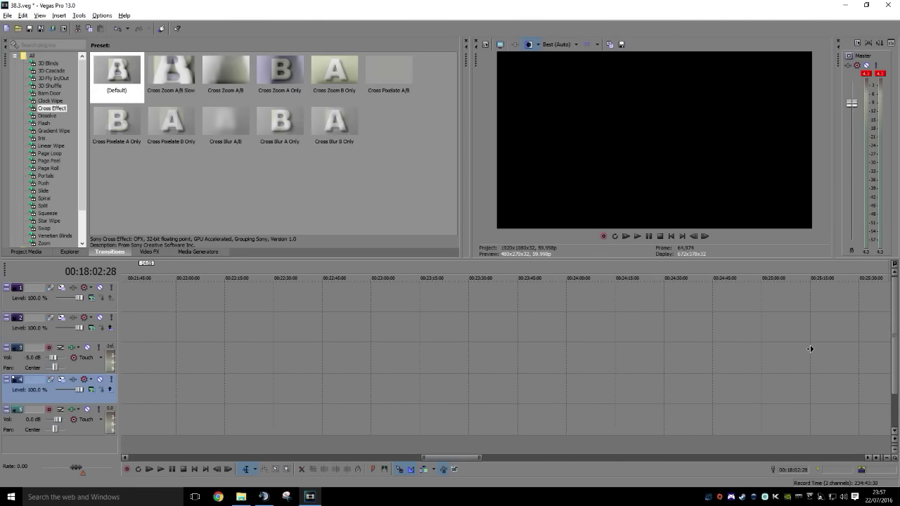
pyautogui.hscroll(10, 823, 348)
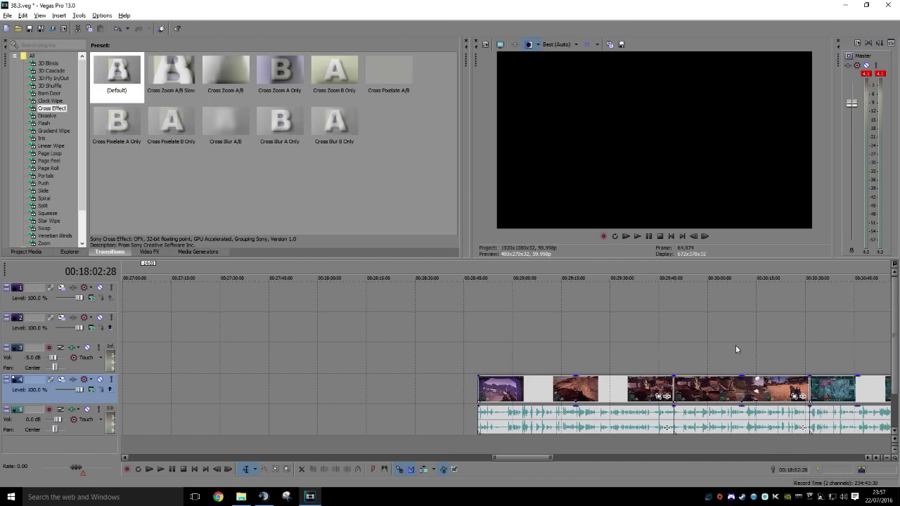
pyautogui.hscroll(4, 548, 357)
pyautogui.click(284, 384)
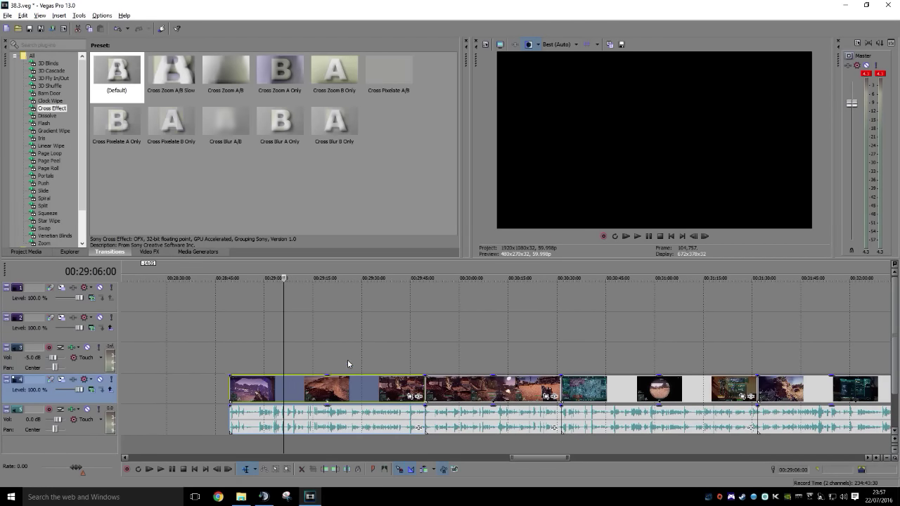
pyautogui.click(229, 358)
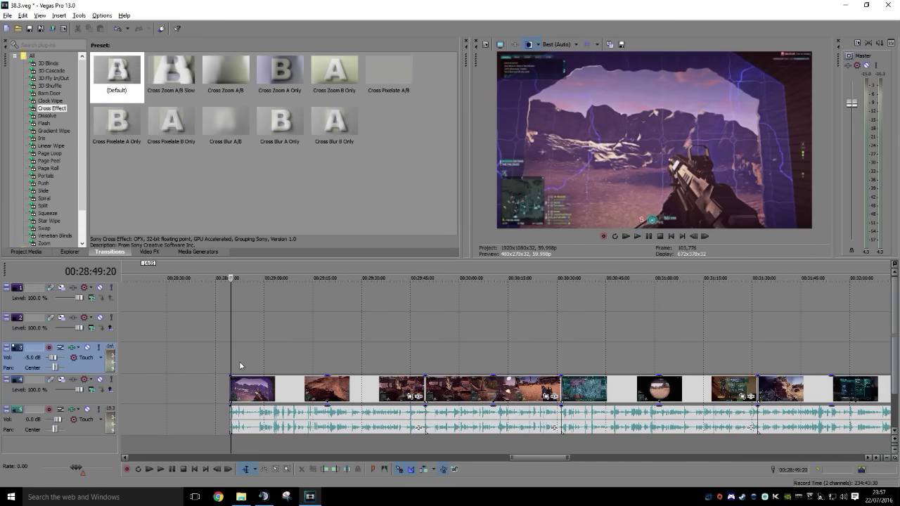
pyautogui.moveTo(232, 364); pyautogui.dragTo(302, 374)
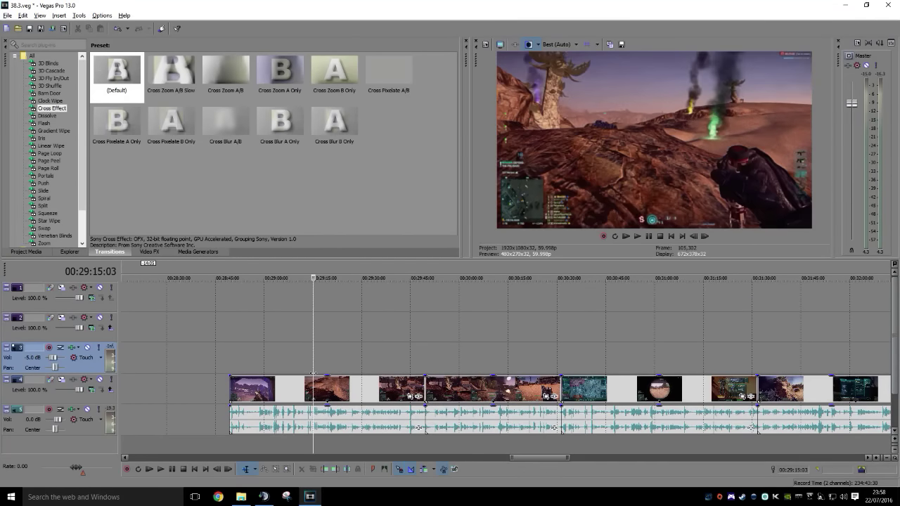
pyautogui.click(325, 470)
pyautogui.moveTo(349, 386); pyautogui.dragTo(213, 379)
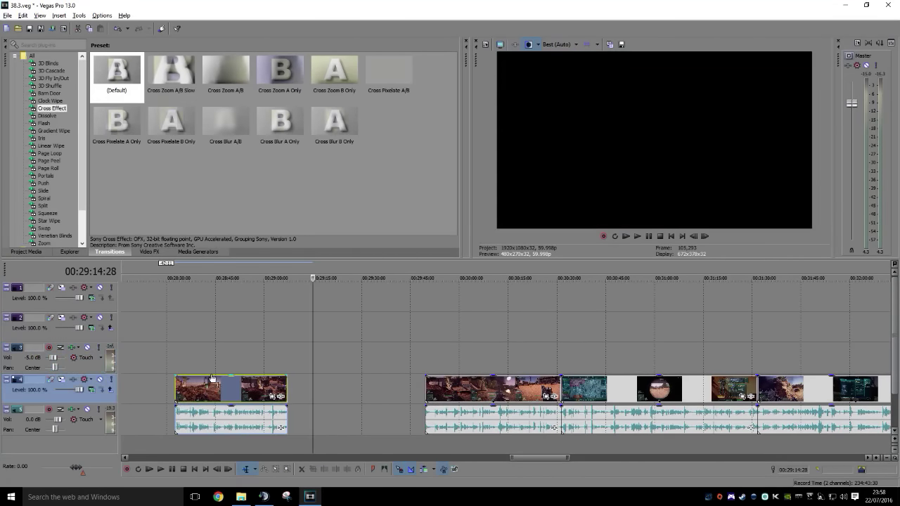
# Move the clip at 00:29:50 earlier to meet the preceding clip, then trim the next clip's start and place it behind that one
pyautogui.click(427, 357)
pyautogui.moveTo(447, 395); pyautogui.dragTo(310, 388)
pyautogui.click(566, 367)
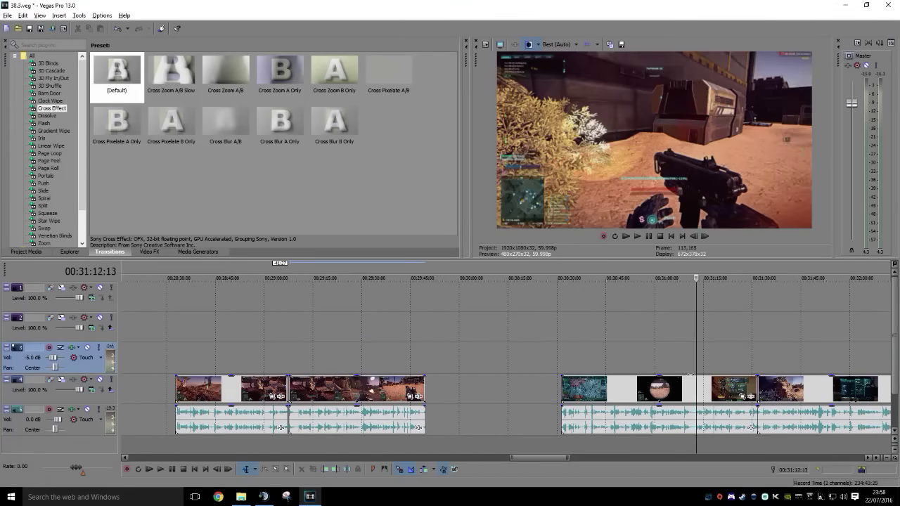
pyautogui.moveTo(669, 375); pyautogui.dragTo(444, 385)
pyautogui.click(329, 470)
# Play through the clip at about 00:31:32, trim its start to about 00:32:20 and move it earlier to meet the preceding clip
pyautogui.hscroll(1, 637, 342)
pyautogui.hscroll(2, 637, 342)
pyautogui.click(439, 351)
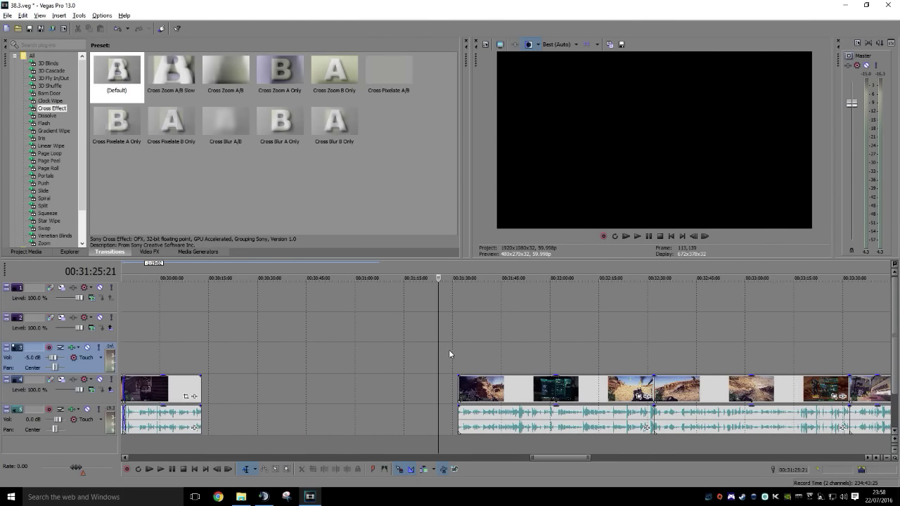
pyautogui.moveTo(452, 354); pyautogui.dragTo(464, 358)
pyautogui.click(464, 357)
pyautogui.press('space')
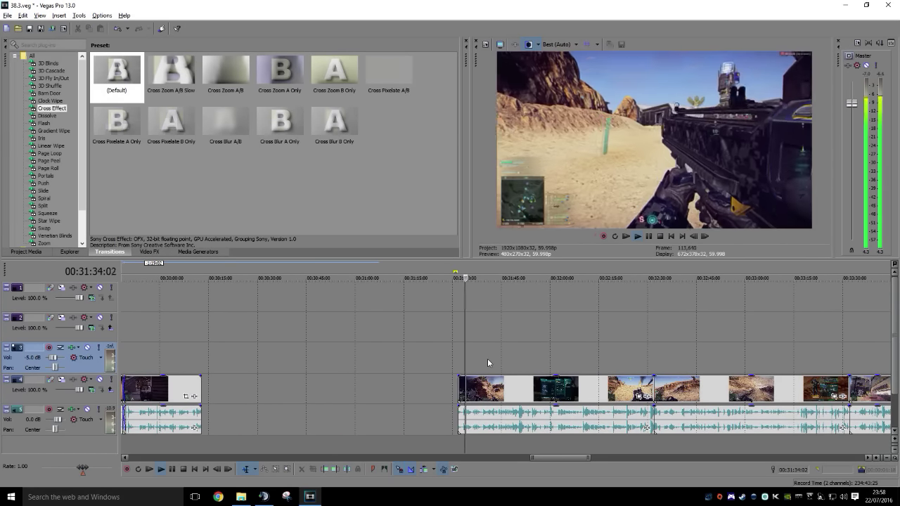
pyautogui.moveTo(472, 364); pyautogui.dragTo(552, 373)
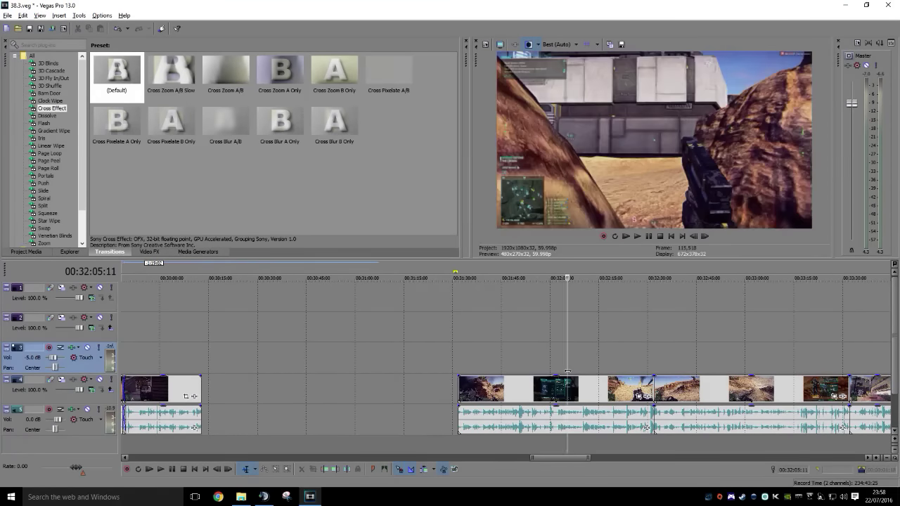
pyautogui.click(325, 469)
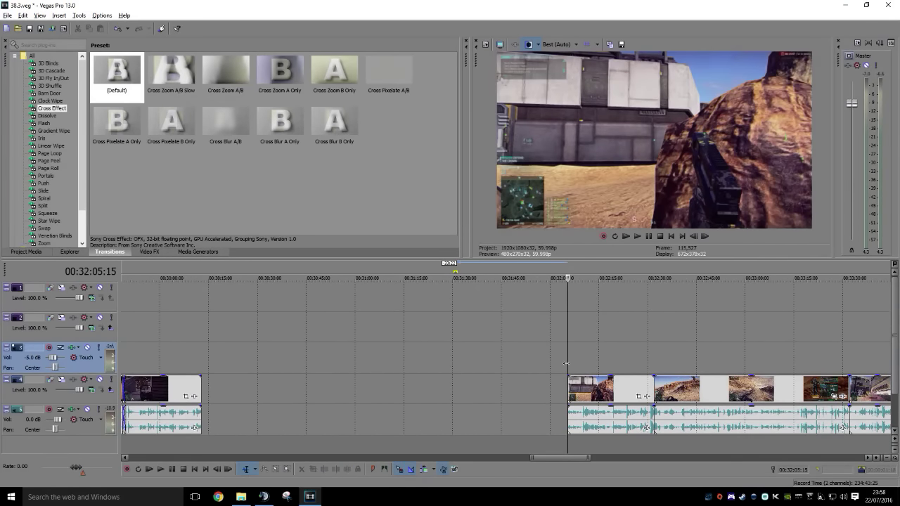
pyautogui.moveTo(568, 360); pyautogui.dragTo(616, 370)
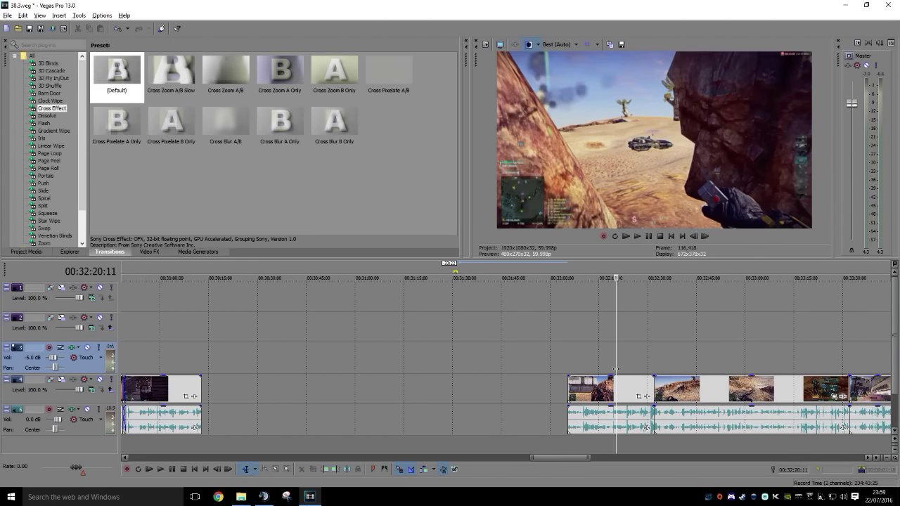
pyautogui.click(327, 471)
pyautogui.moveTo(635, 387); pyautogui.dragTo(224, 383)
# Review the rocky desert clip at about 00:32:32, trim its start to just after 00:33:00 and move it earlier into the gap
pyautogui.hscroll(5, 640, 361)
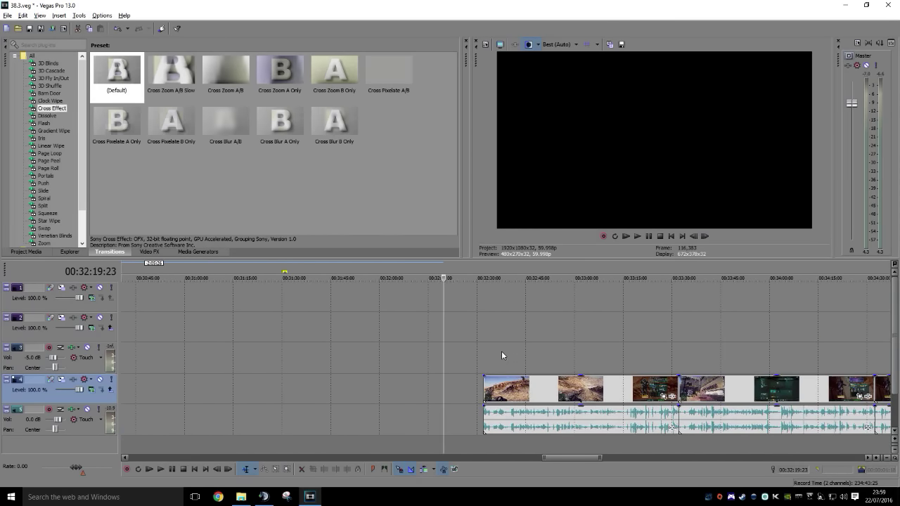
pyautogui.click(485, 360)
pyautogui.press('space')
pyautogui.moveTo(489, 366); pyautogui.dragTo(649, 380)
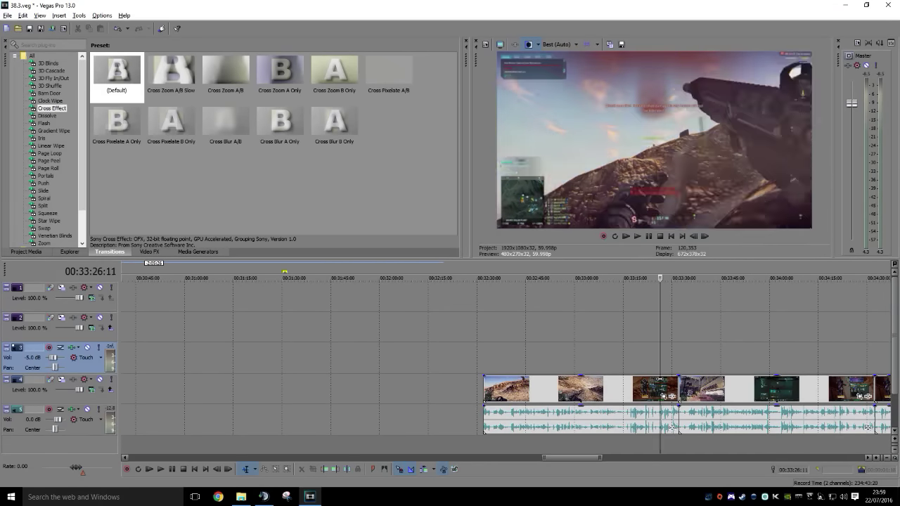
pyautogui.moveTo(665, 380); pyautogui.dragTo(585, 380)
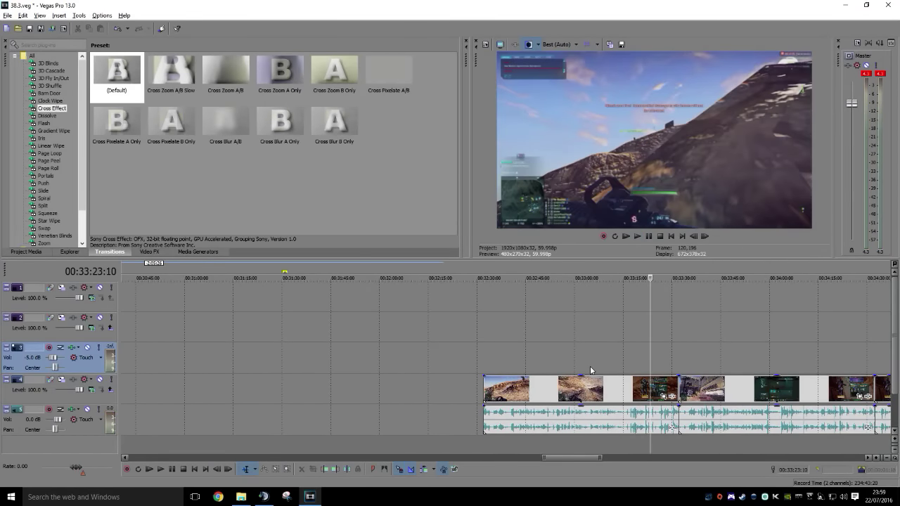
pyautogui.click(326, 469)
pyautogui.moveTo(634, 386); pyautogui.dragTo(327, 386)
pyautogui.click(328, 386)
# Play through the clip at 00:33:32, trim its start to 00:34:13:11 and move it earlier to about 00:33:17
pyautogui.hscroll(6, 475, 360)
pyautogui.scroll(-1, 475, 360)
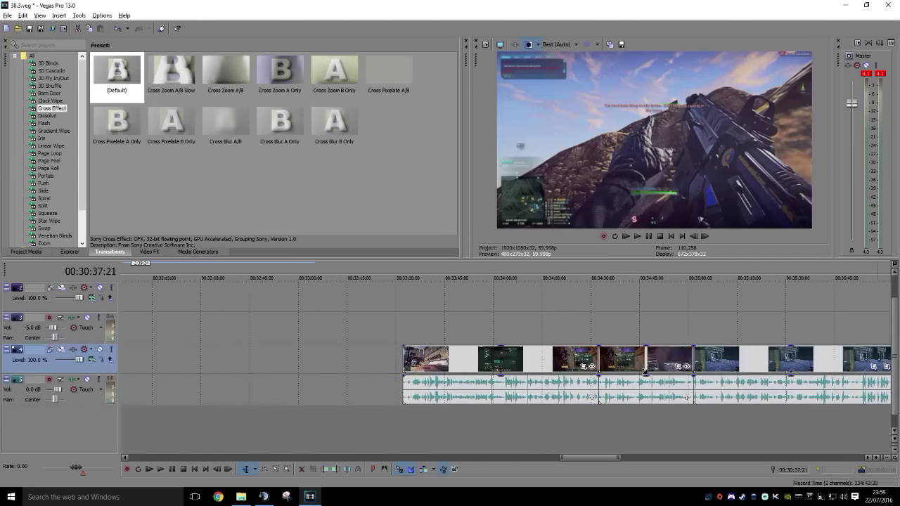
pyautogui.scroll(1, 352, 329)
pyautogui.click(375, 357)
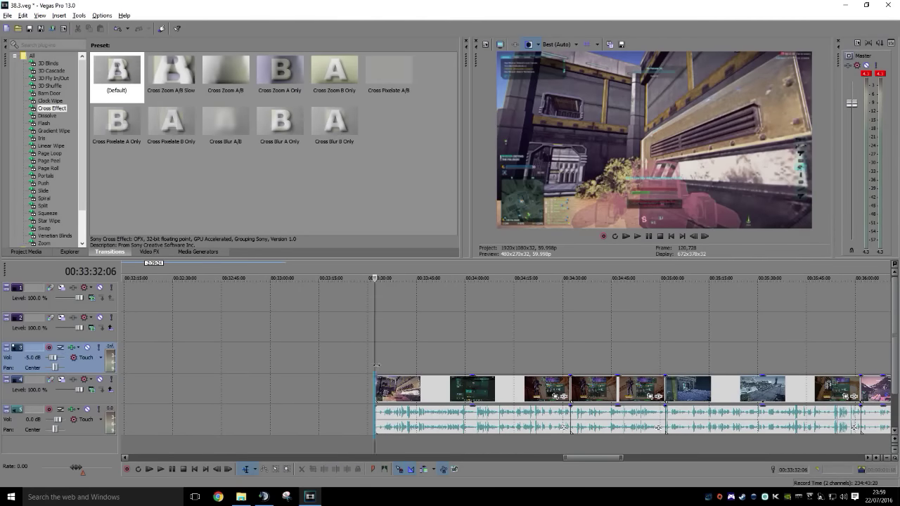
pyautogui.press('space')
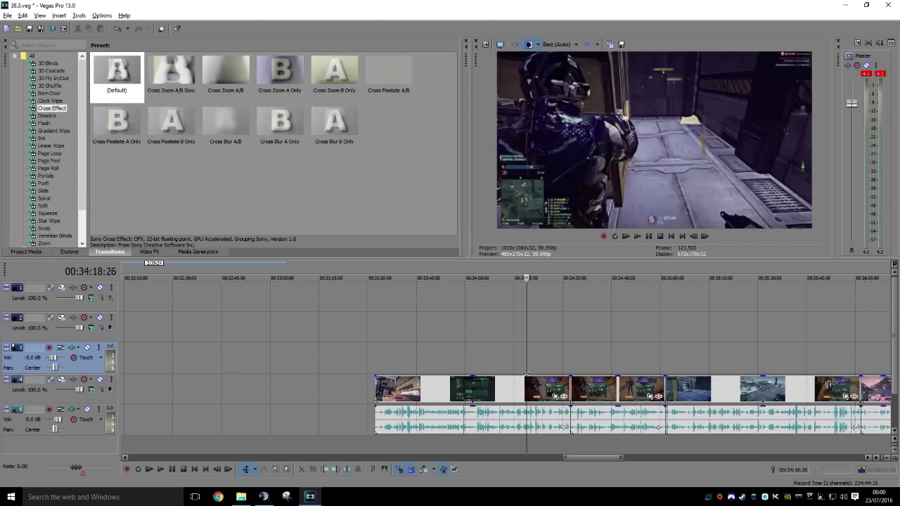
pyautogui.moveTo(530, 375); pyautogui.dragTo(509, 380)
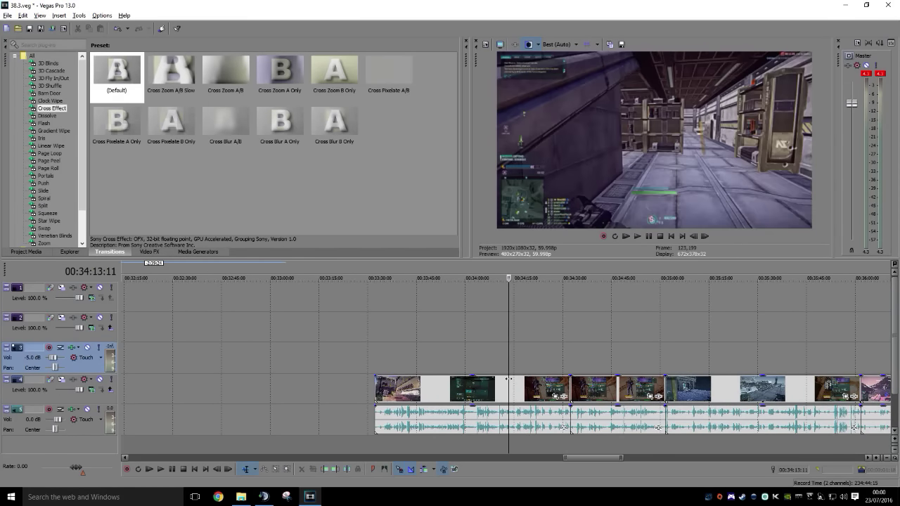
pyautogui.click(325, 471)
pyautogui.moveTo(529, 389); pyautogui.dragTo(345, 391)
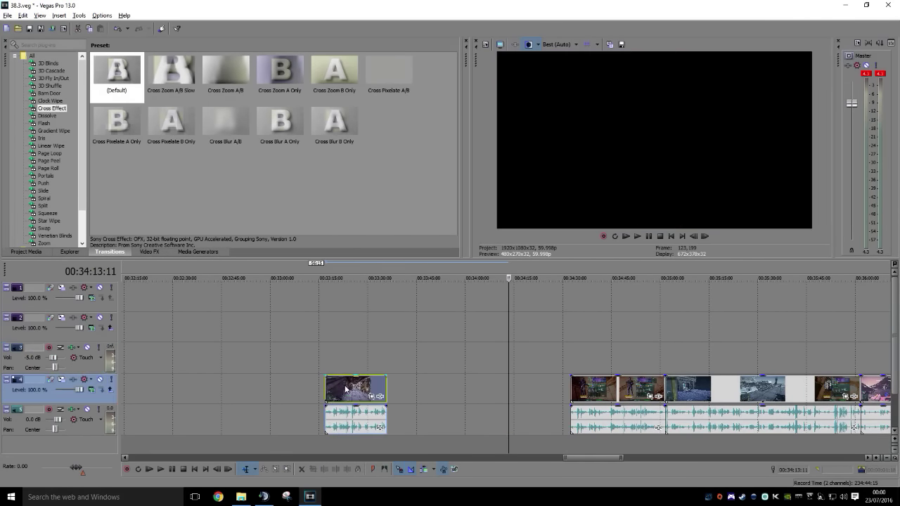
# Review the clip starting at 00:34:32:13 and delete it from the timeline
pyautogui.click(565, 356)
pyautogui.click(573, 358)
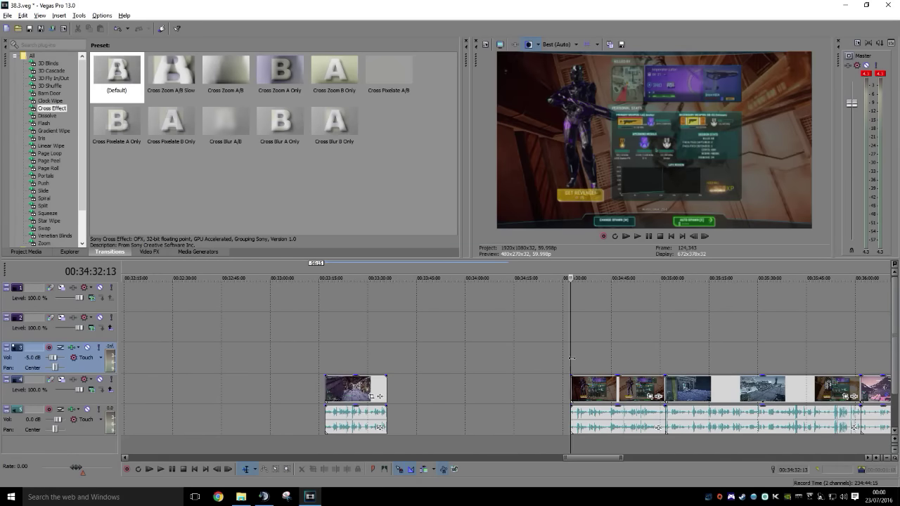
pyautogui.click(576, 358)
pyautogui.moveTo(575, 358); pyautogui.dragTo(655, 366)
pyautogui.click(641, 392)
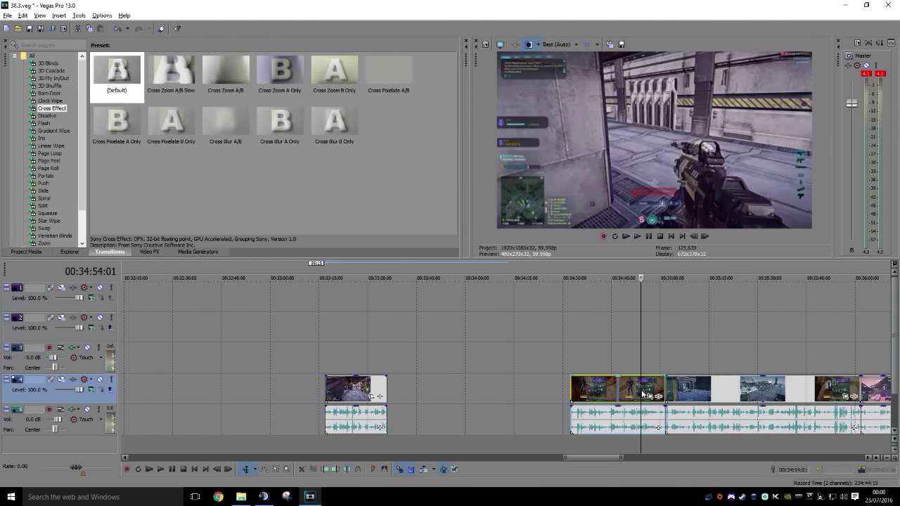
pyautogui.press('Delete')
# Review the clip at 00:35:01:16, trim its start to 00:35:49:08 and move it earlier to about 00:34:20
pyautogui.click(665, 363)
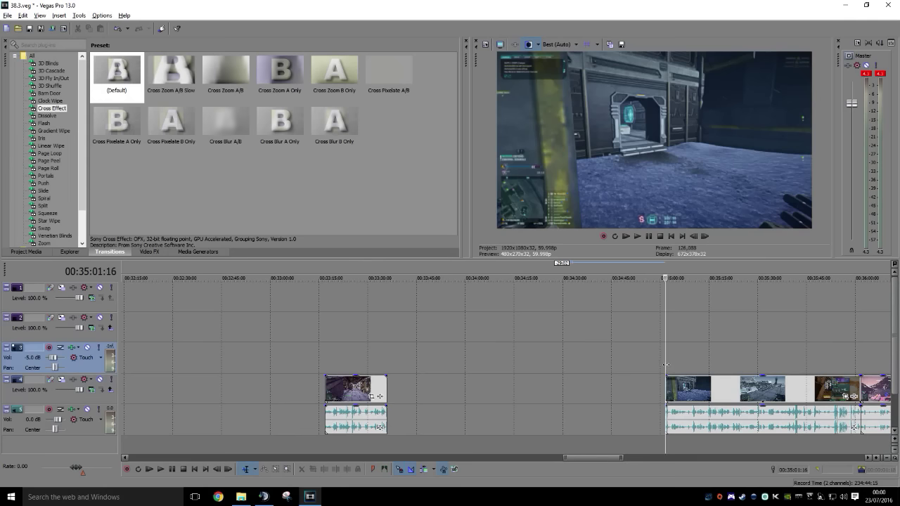
pyautogui.click(675, 366)
pyautogui.moveTo(714, 367); pyautogui.dragTo(831, 373)
pyautogui.hscroll(6, 832, 362)
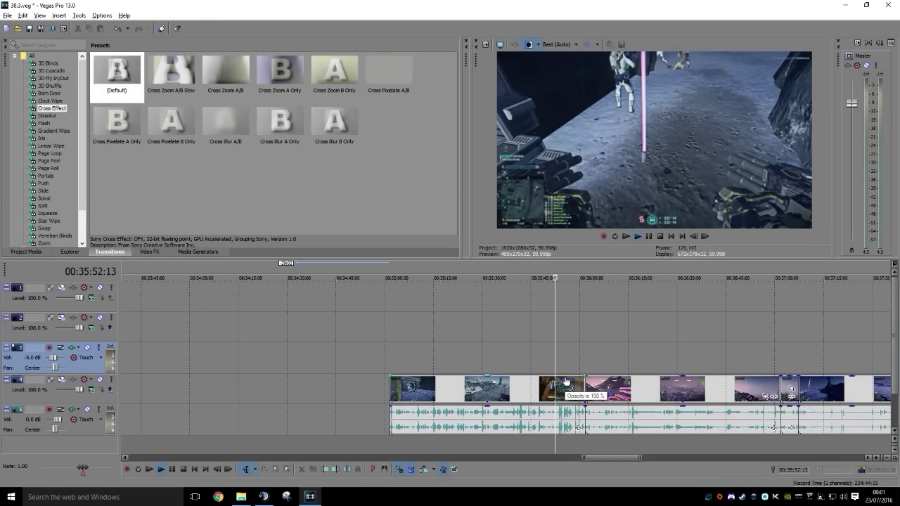
pyautogui.press('space')
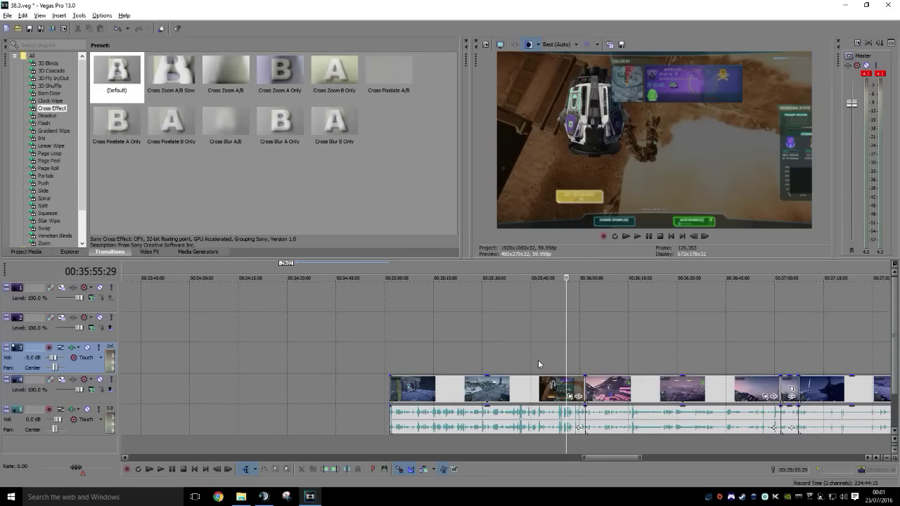
pyautogui.click(538, 362)
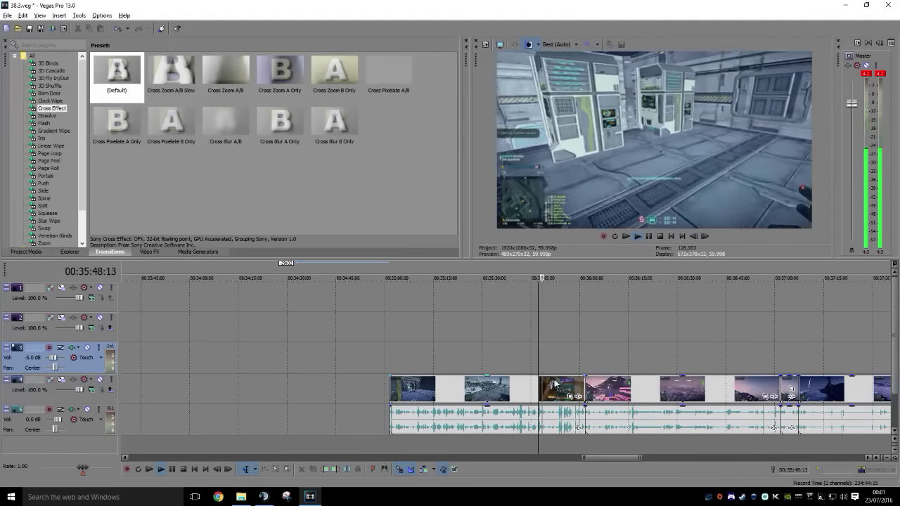
pyautogui.press('space')
pyautogui.click(326, 470)
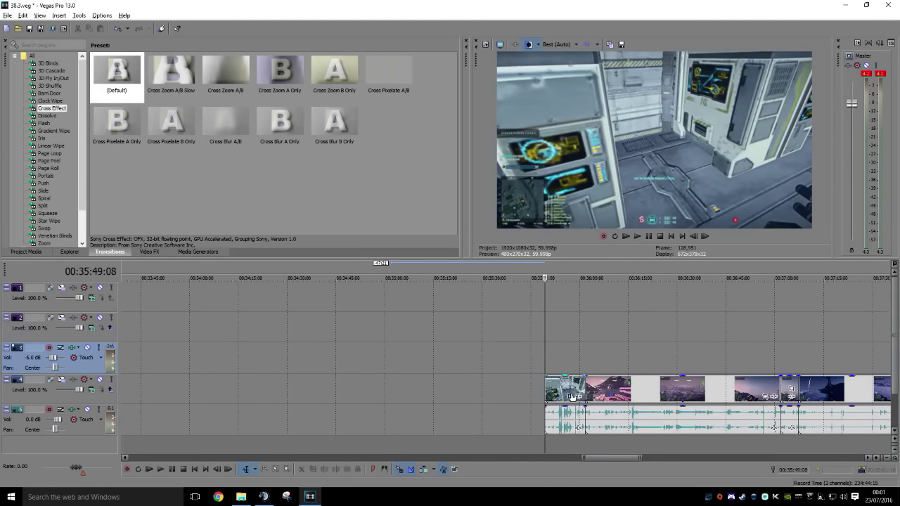
pyautogui.moveTo(586, 378); pyautogui.dragTo(298, 377)
# Review the pink vehicle clip at 00:36:01:18, trim its start to 00:36:45:19 and move it earlier to meet the preceding clip
pyautogui.click(588, 357)
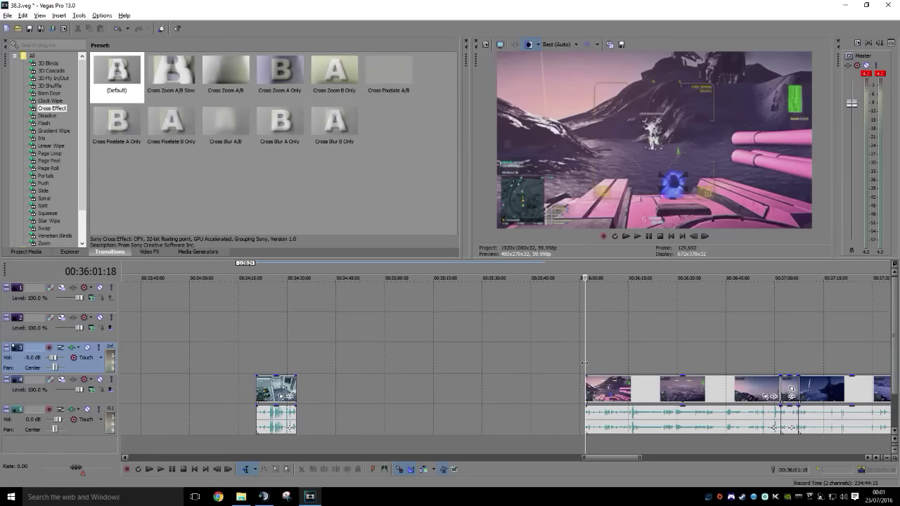
pyautogui.moveTo(585, 363); pyautogui.dragTo(729, 377)
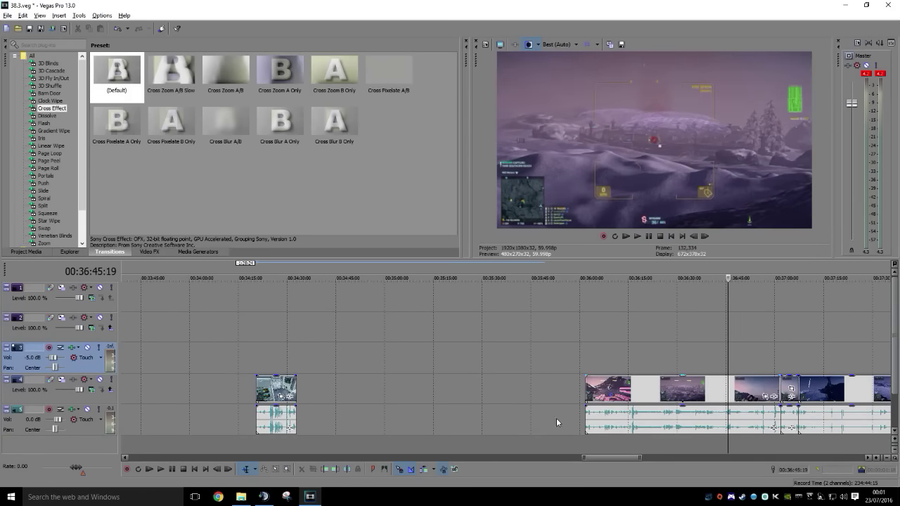
pyautogui.click(326, 471)
pyautogui.moveTo(748, 392); pyautogui.dragTo(311, 388)
# Check the short clip at 00:37:01:24 and remove it from the timeline
pyautogui.hscroll(4, 465, 370)
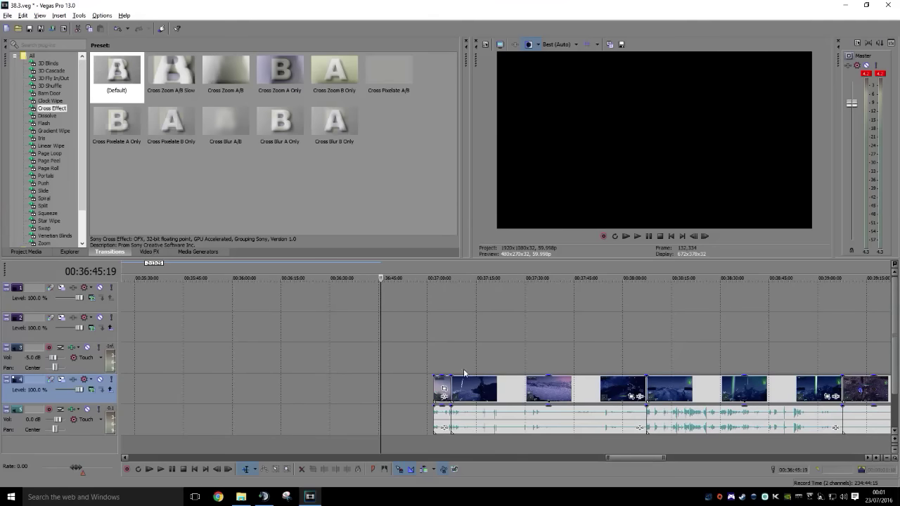
pyautogui.click(434, 360)
pyautogui.moveTo(434, 364)
pyautogui.mouseDown()
pyautogui.moveTo(456, 364)
pyautogui.moveTo(435, 366)
pyautogui.mouseUp()
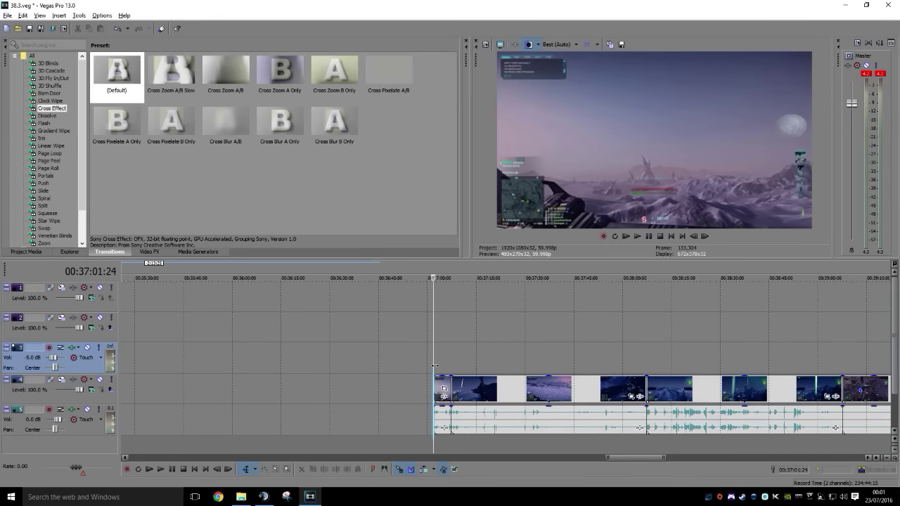
pyautogui.click(442, 387)
# Review the night clip at about 00:37:07, trim its start to 00:37:47:24 and move it earlier to about 00:36:08
pyautogui.moveTo(442, 385); pyautogui.dragTo(574, 368)
pyautogui.click(457, 368)
pyautogui.hotkey('alt', '[')
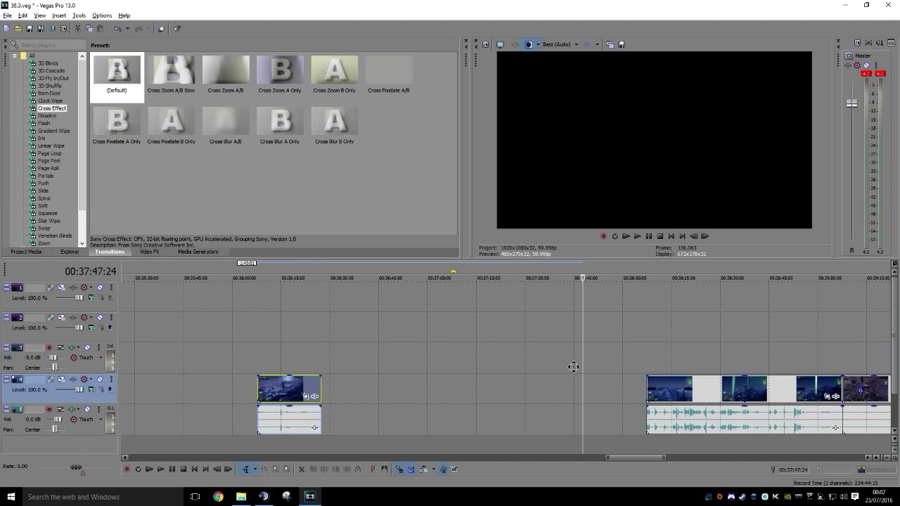
# Review the night clip at about 00:38:08, trim its start and move it earlier so it overlaps the end of the preceding clip
pyautogui.hscroll(3, 492, 360)
pyautogui.click(486, 357)
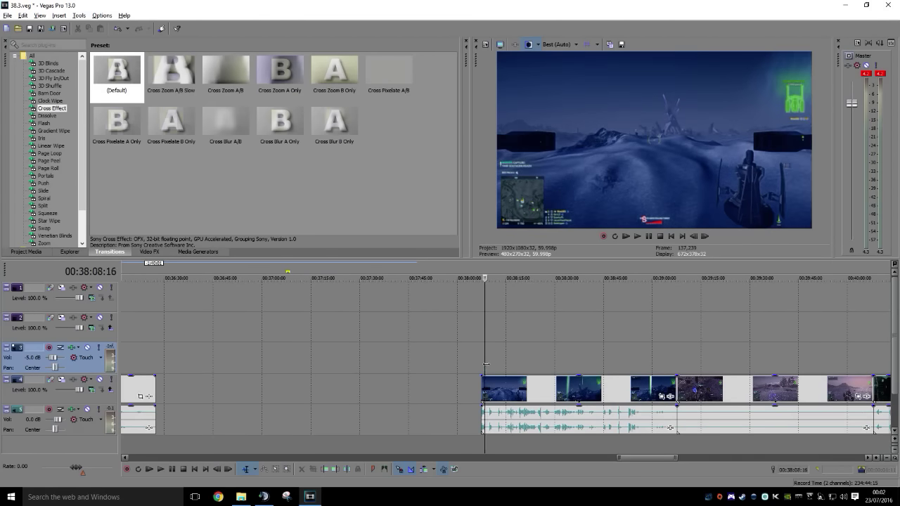
pyautogui.moveTo(486, 363); pyautogui.dragTo(182, 393)
pyautogui.click(324, 469)
# Review the pink vehicle clip at 00:39:10, trim it to its last few seconds and move it earlier to about 00:38:36
pyautogui.click(686, 358)
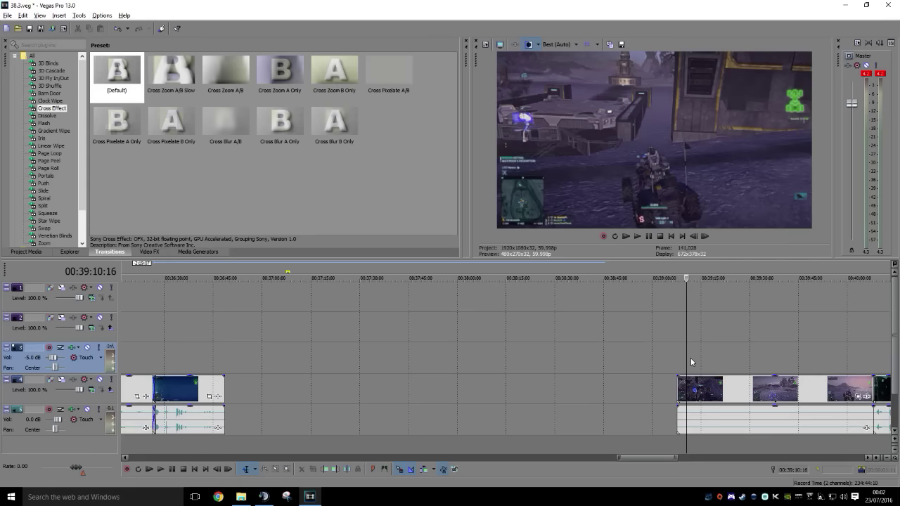
pyautogui.hscroll(3, 756, 359)
pyautogui.moveTo(411, 359); pyautogui.dragTo(312, 387)
pyautogui.click(335, 469)
# Review the Fallout clip starting at about 00:40:05 and trim its start to 00:40:50:05
pyautogui.click(604, 364)
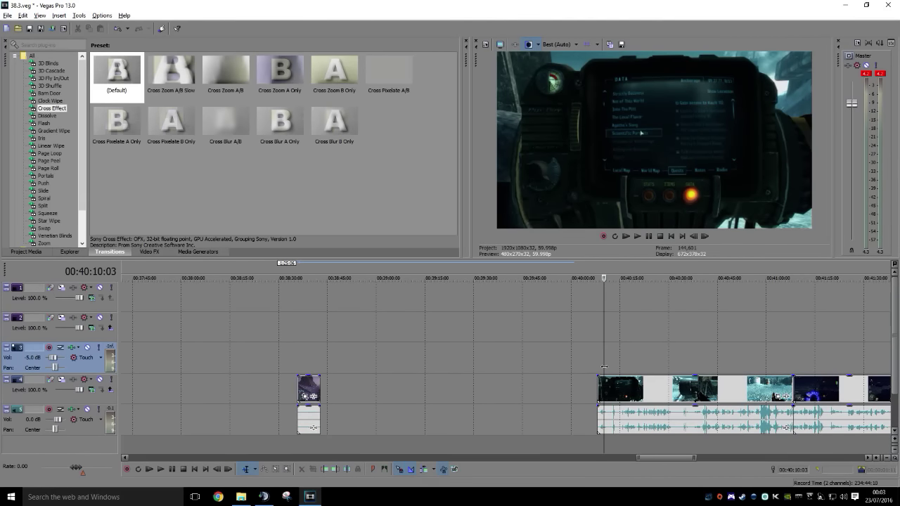
pyautogui.moveTo(604, 366); pyautogui.dragTo(673, 370)
pyautogui.middleClick(683, 370)
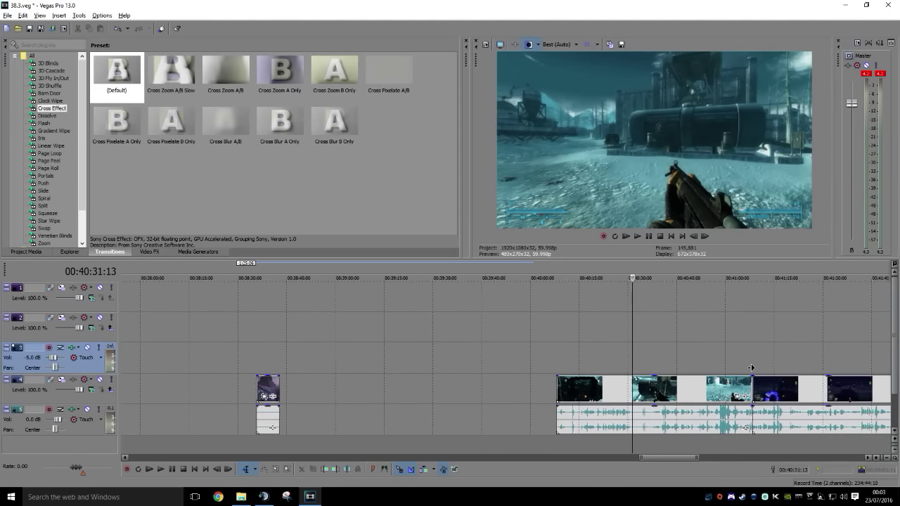
pyautogui.hscroll(6, 751, 368)
pyautogui.moveTo(510, 367); pyautogui.dragTo(436, 366)
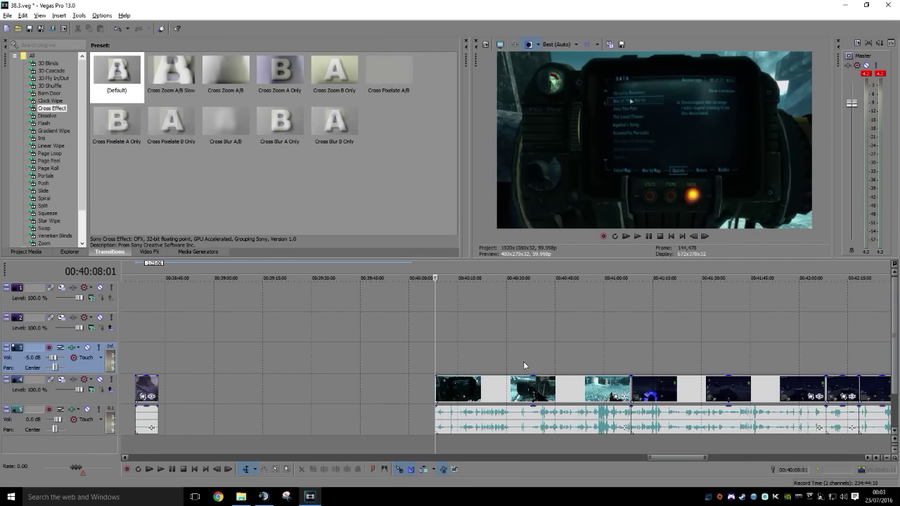
pyautogui.press('space')
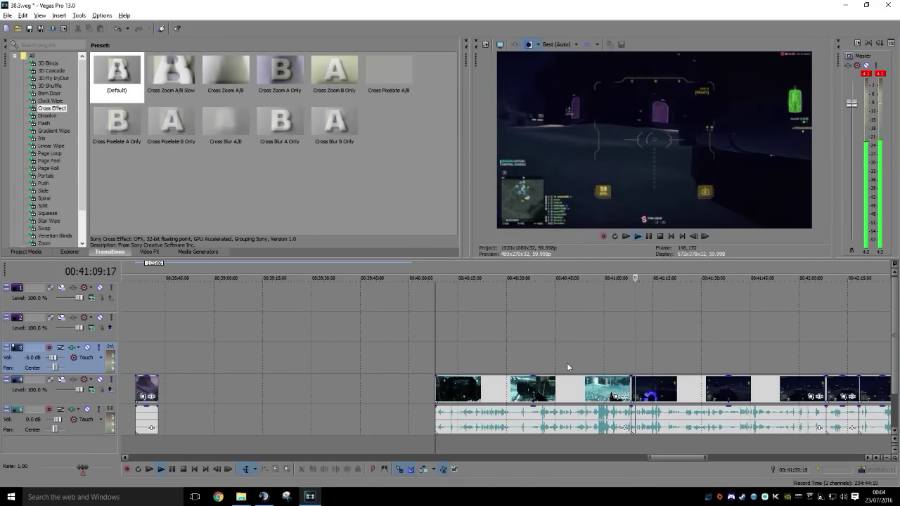
pyautogui.press('Return')
pyautogui.click(572, 362)
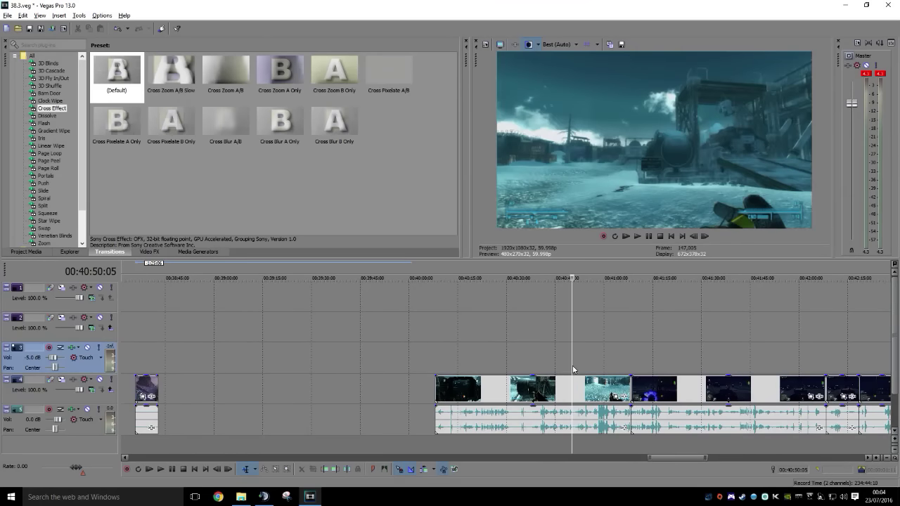
pyautogui.click(325, 469)
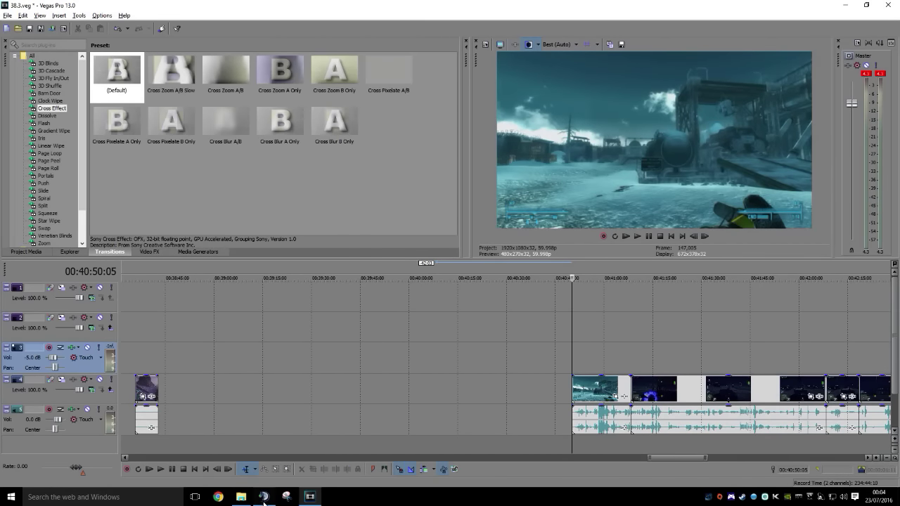
# Switch to TeamSpeak to check the channel window, move it higher on the screen and return to Vegas Pro
pyautogui.click(264, 497)
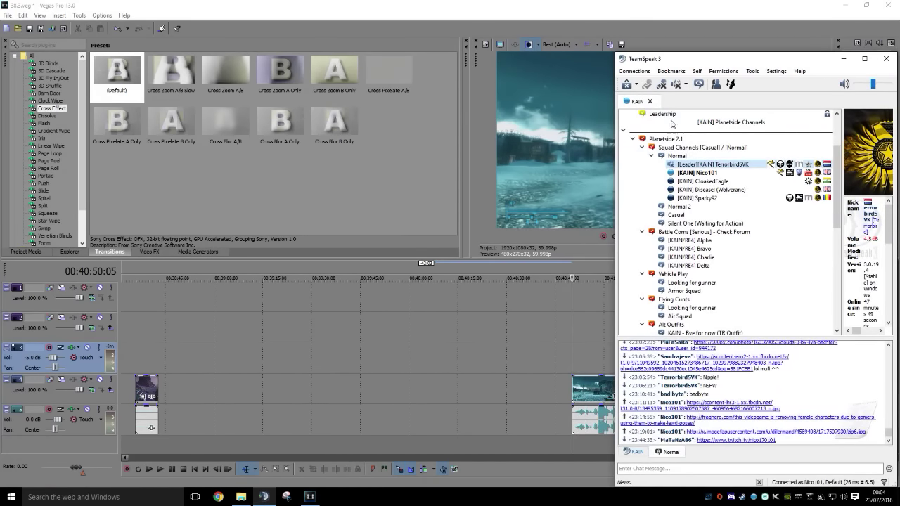
pyautogui.moveTo(799, 63); pyautogui.dragTo(795, 21)
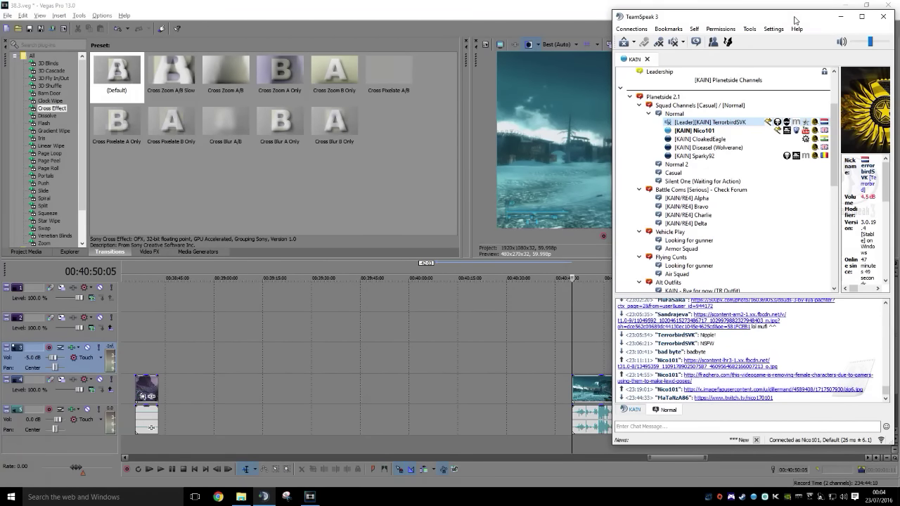
pyautogui.click(509, 375)
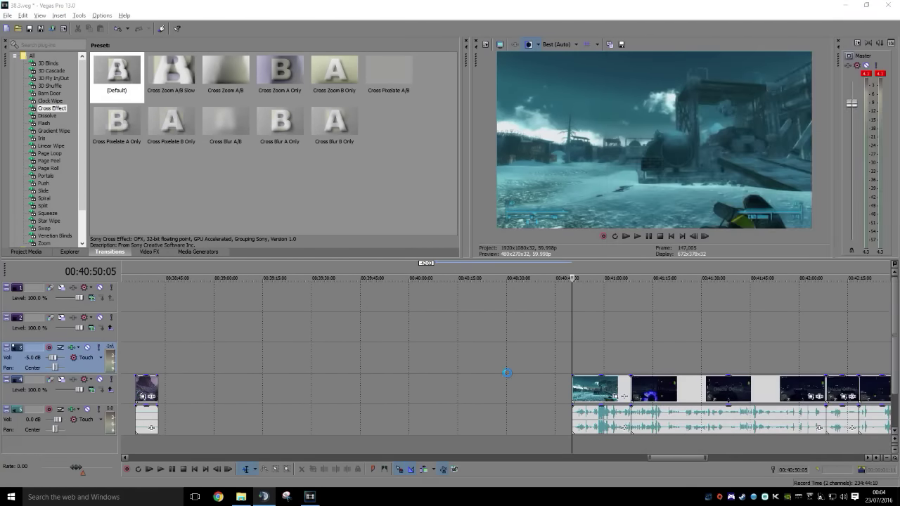
# Remove the trimmed Fallout clip from the timeline
pyautogui.scroll(-5, 556, 386)
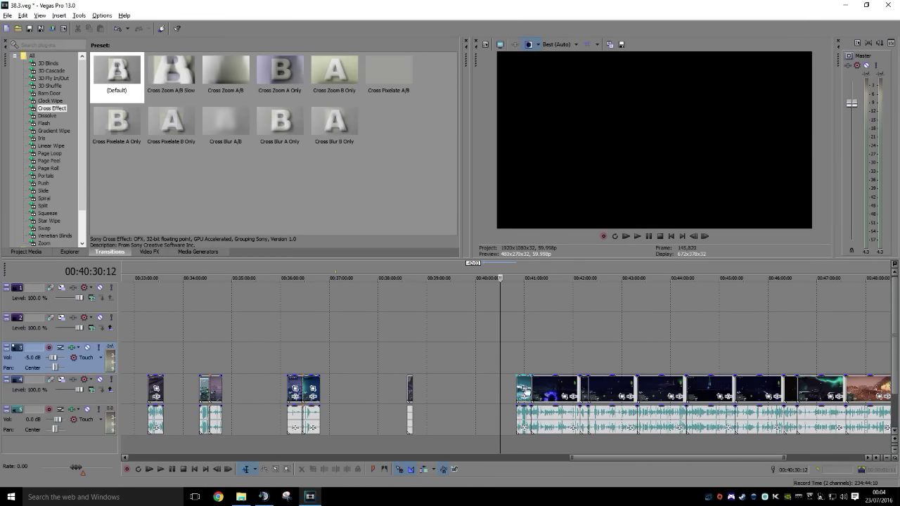
pyautogui.click(533, 387)
pyautogui.moveTo(533, 385); pyautogui.dragTo(581, 387)
pyautogui.hscroll(-10, 555, 358)
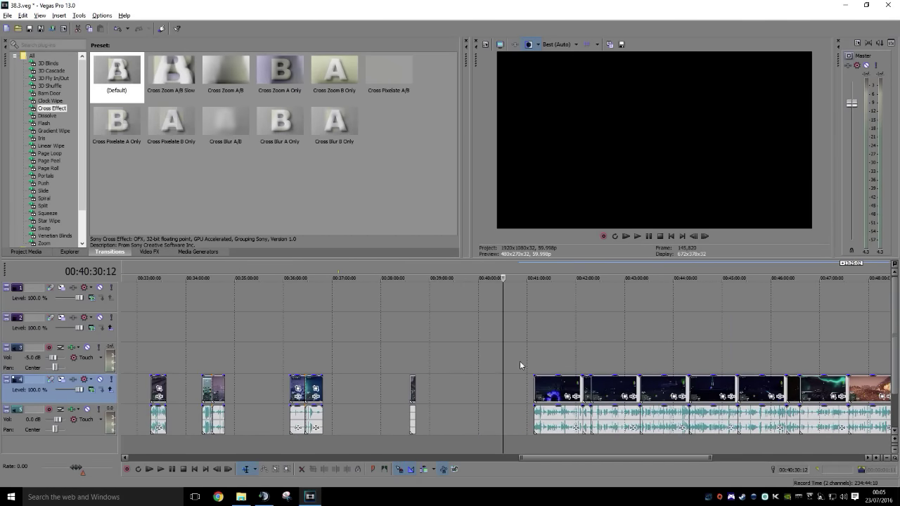
# Review the night clip starting at about 00:41:08 and trim its start to 00:41:51:22
pyautogui.click(539, 364)
pyautogui.scroll(8, 539, 358)
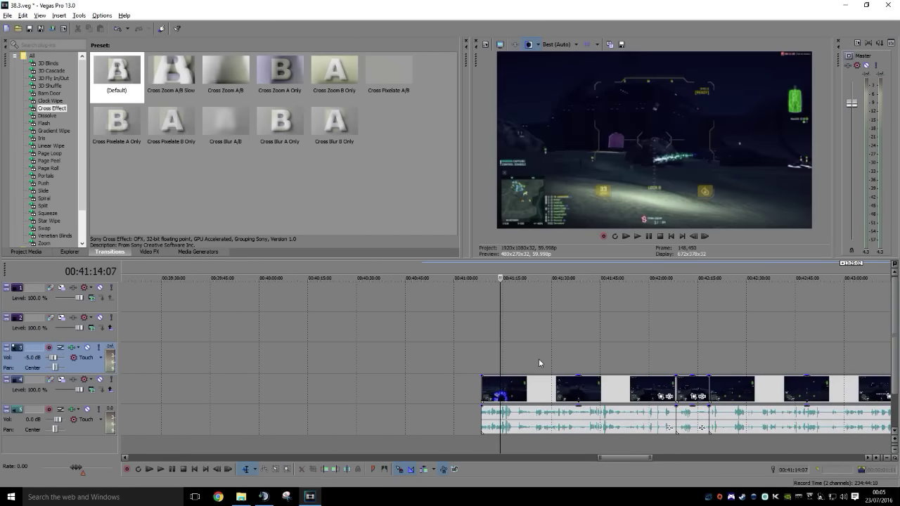
pyautogui.click(455, 361)
pyautogui.press('space')
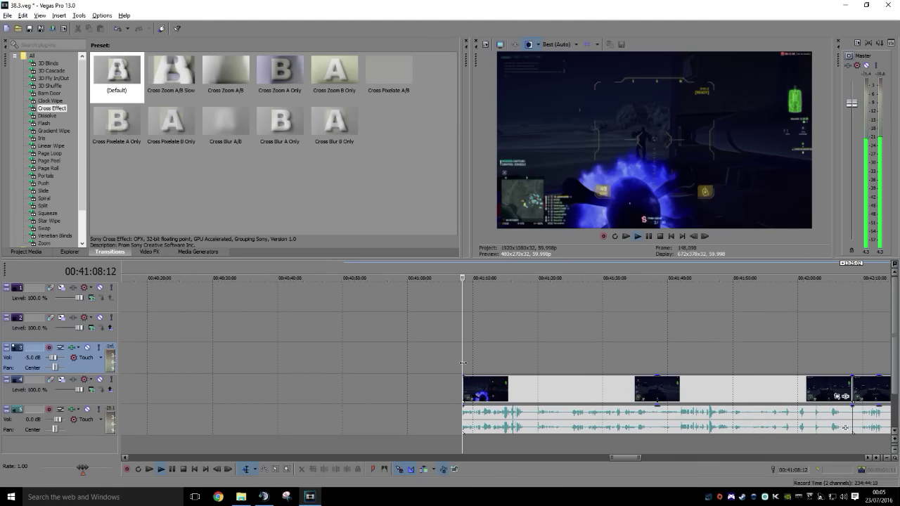
pyautogui.moveTo(468, 358); pyautogui.dragTo(596, 373)
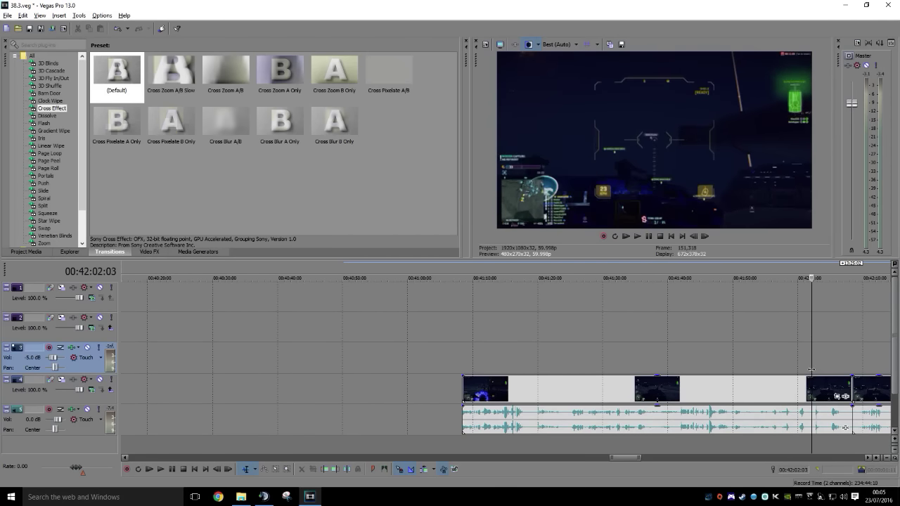
pyautogui.moveTo(816, 370); pyautogui.dragTo(823, 370)
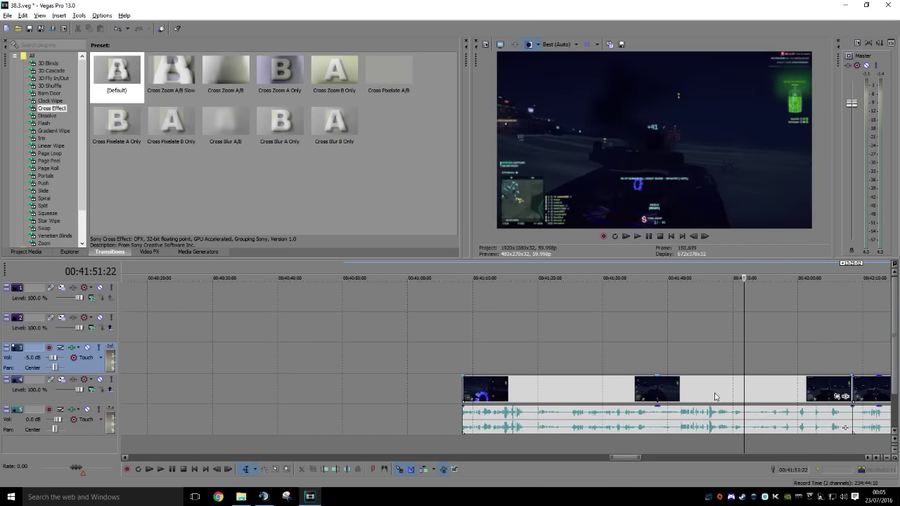
pyautogui.click(324, 471)
# Play the trimmed night clip from 00:41:51:22 and slightly enlarge the preview area above the timeline
pyautogui.press('space')
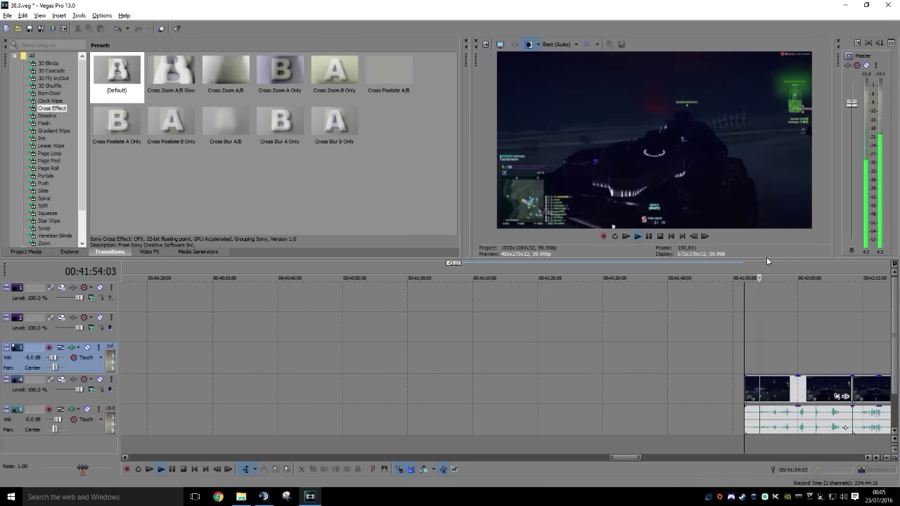
pyautogui.moveTo(725, 260); pyautogui.dragTo(745, 272)
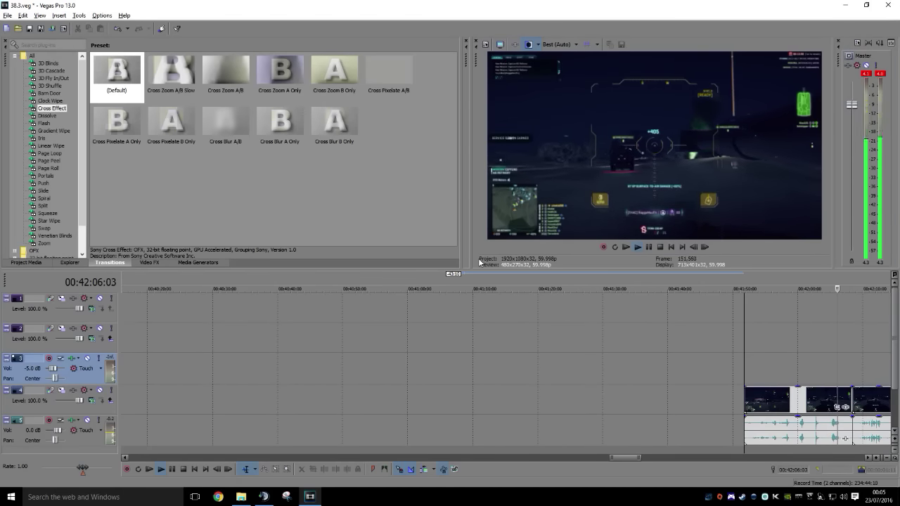
pyautogui.press('Return')
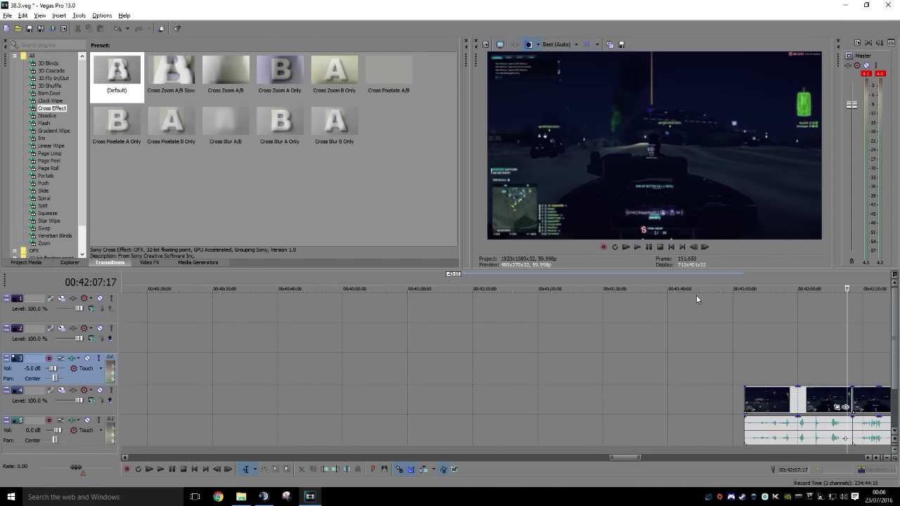
# Move the trimmed night clip and the clips grouped before it earlier, overlapping preceding clips at about 00:36:48 and 00:34:47
pyautogui.moveTo(770, 402); pyautogui.dragTo(516, 402)
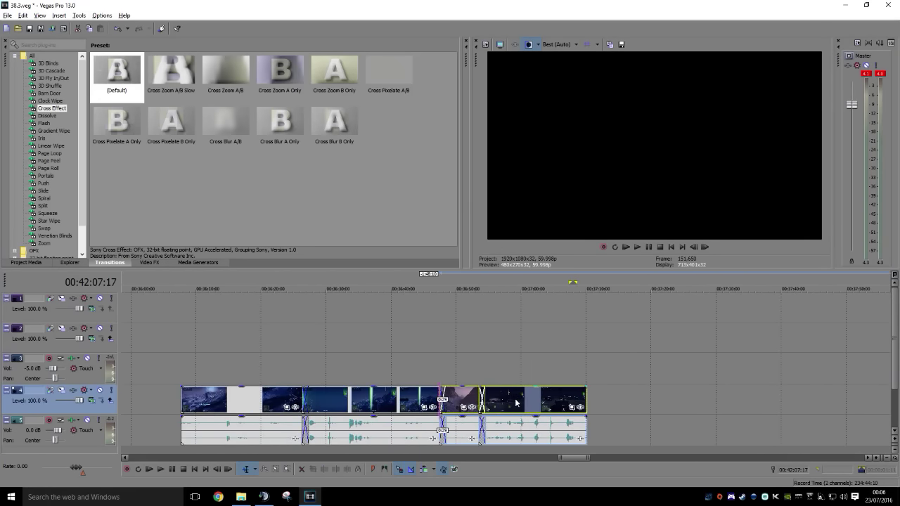
pyautogui.keyDown('shift'); pyautogui.click(234, 400); pyautogui.keyUp('shift')
pyautogui.moveTo(234, 400); pyautogui.dragTo(426, 399)
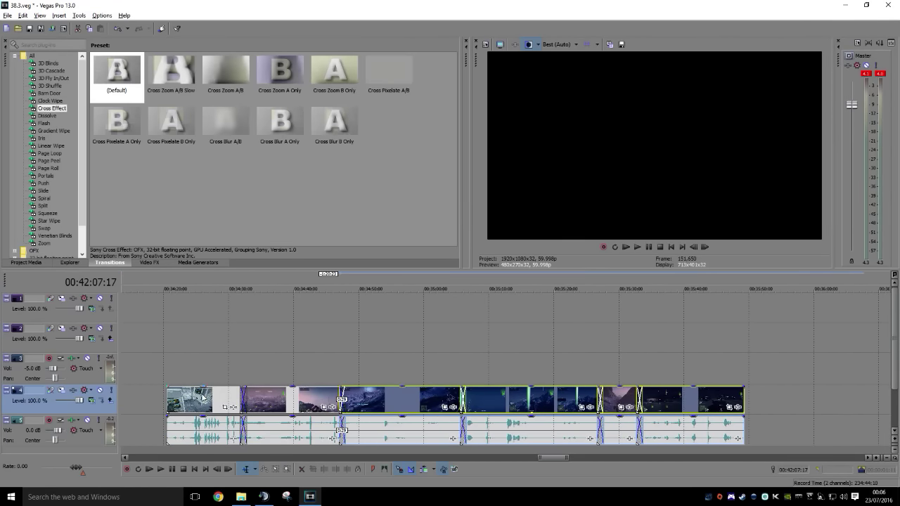
# Extend the selection to the snowy and desert clips and move the group earlier, overlapping preceding clips at about 00:30:52 and 00:30:12
pyautogui.keyDown('shift'); pyautogui.click(203, 398); pyautogui.keyUp('shift')
pyautogui.moveTo(221, 401); pyautogui.dragTo(492, 406)
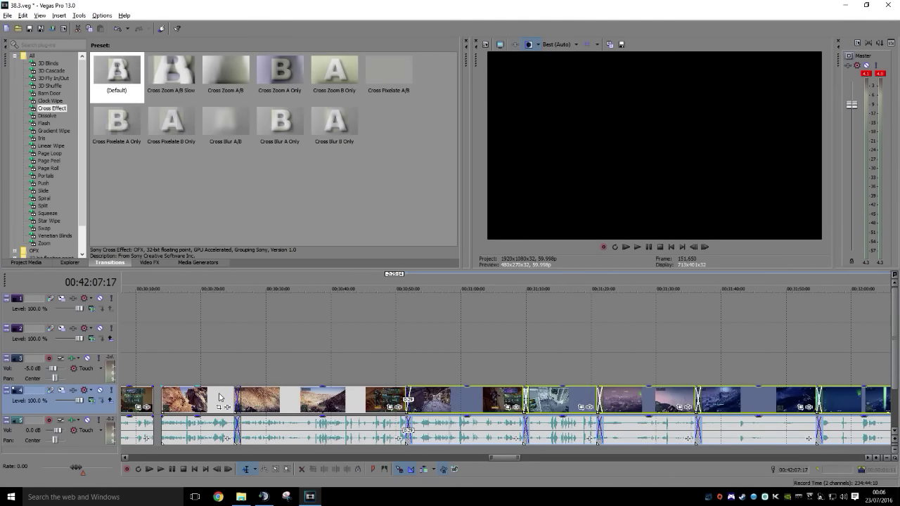
pyautogui.moveTo(218, 397); pyautogui.dragTo(175, 401)
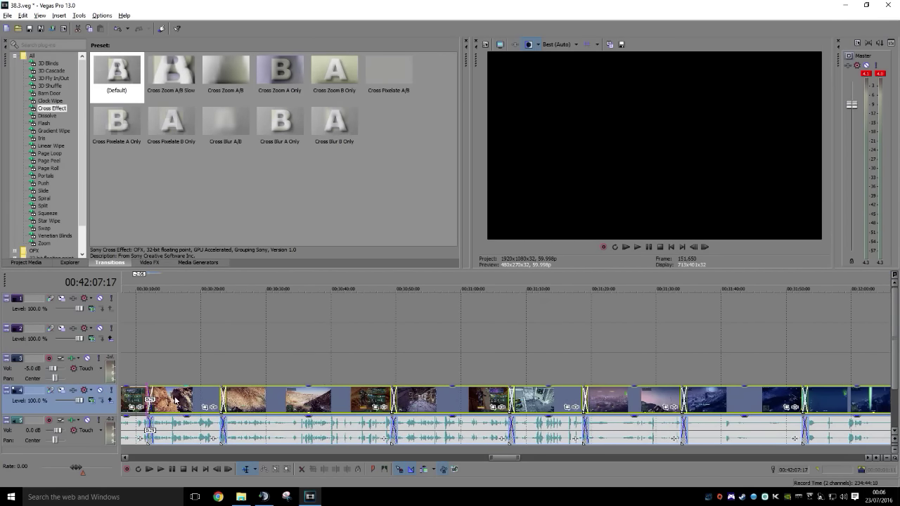
# Move the run of clips starting at about 00:29:08 slightly earlier so it overlaps the red desert clip before it
pyautogui.hscroll(-1, 168, 371)
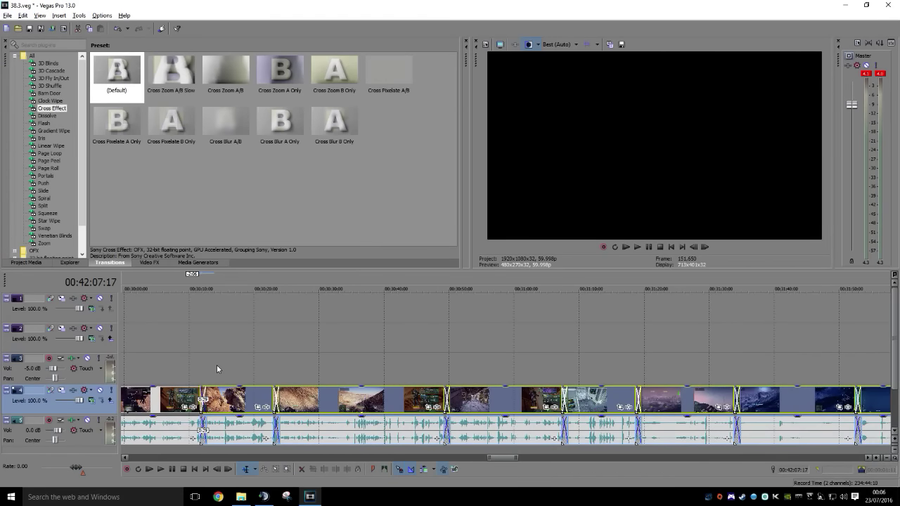
pyautogui.hscroll(-3, 216, 365)
pyautogui.hscroll(-10, 150, 365)
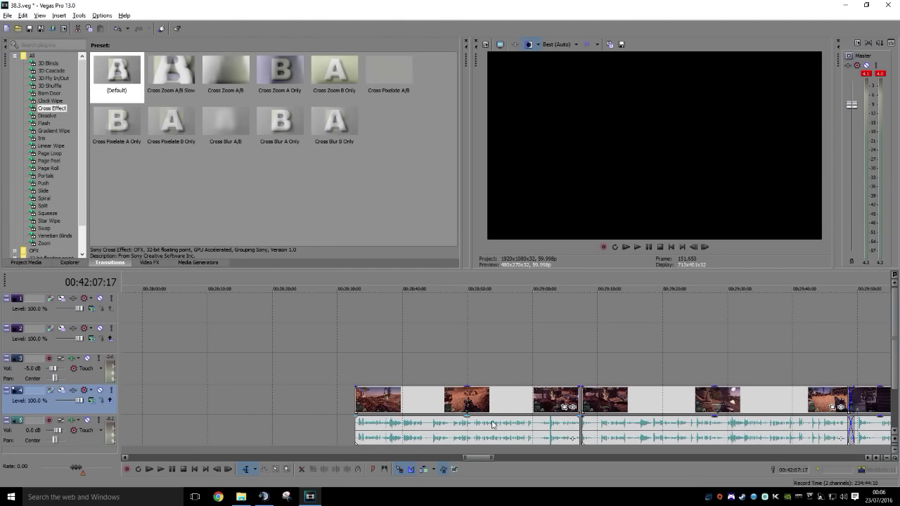
pyautogui.click(631, 416)
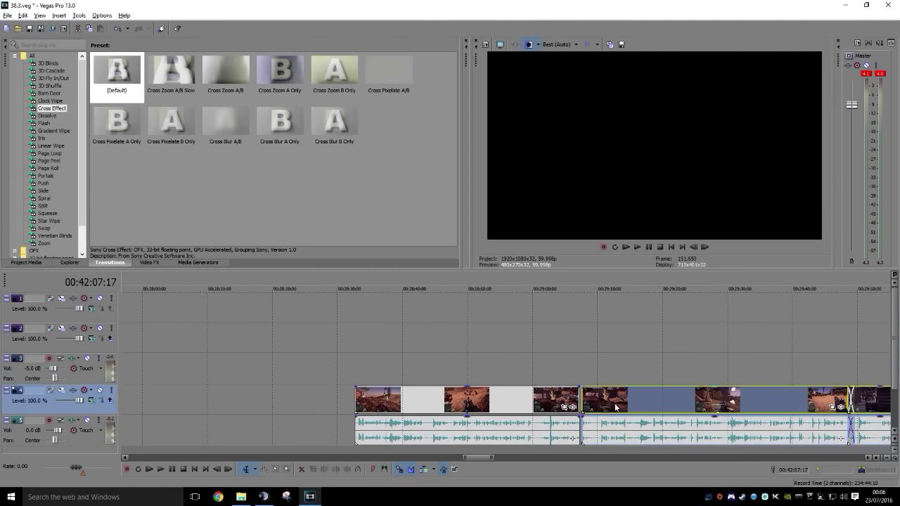
pyautogui.moveTo(616, 408); pyautogui.dragTo(606, 407)
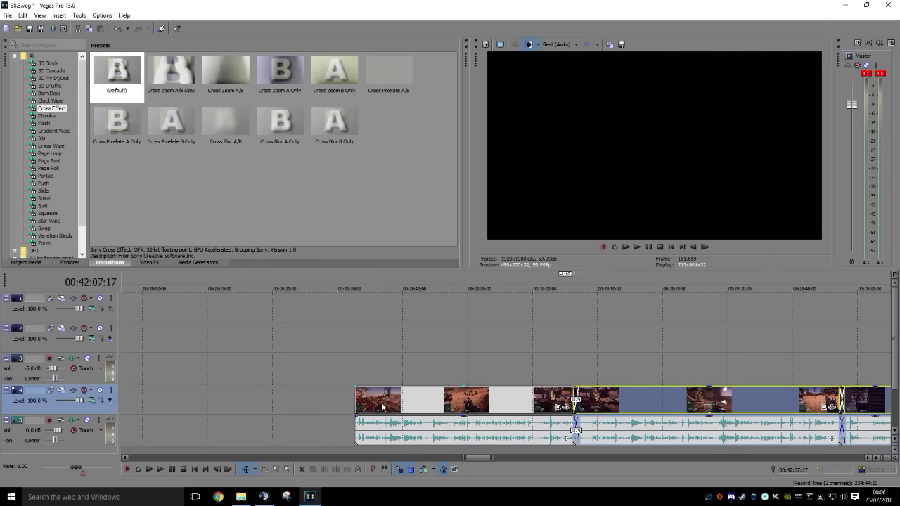
# Move the whole run of clips from the red desert clip onward to about 00:18:57, just after the logo clip
pyautogui.moveTo(382, 407); pyautogui.dragTo(684, 397)
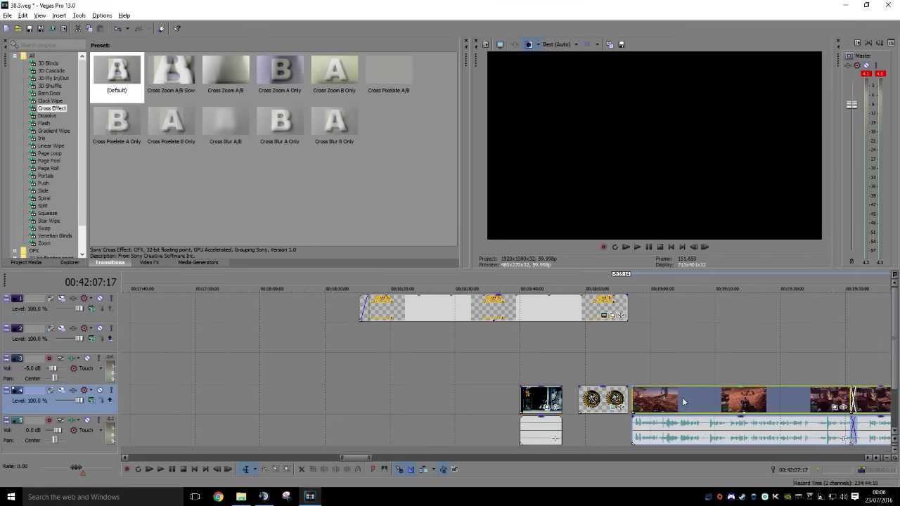
pyautogui.click(693, 366)
pyautogui.scroll(-3, 705, 373)
pyautogui.scroll(-2, 705, 373)
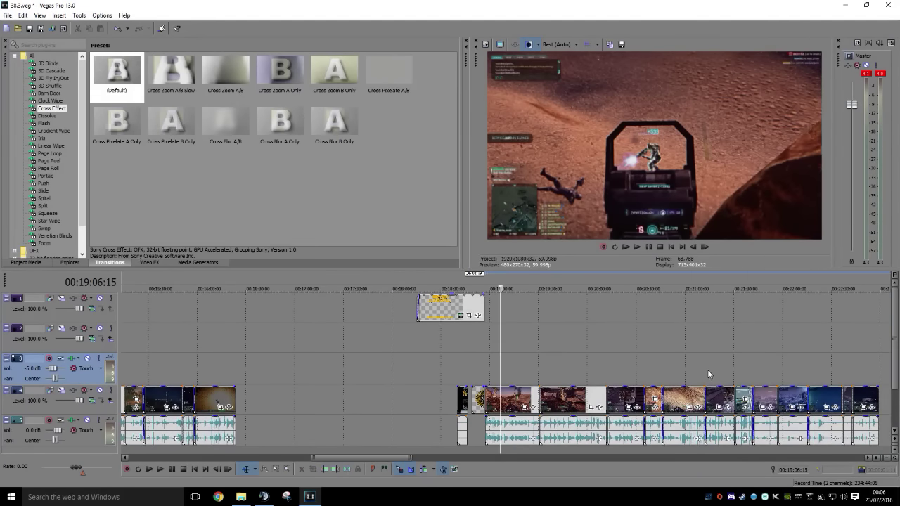
# Review the short night clip at 00:42:08 and move it earlier to about 00:40:59
pyautogui.middleClick(806, 363)
pyautogui.hscroll(4, 865, 366)
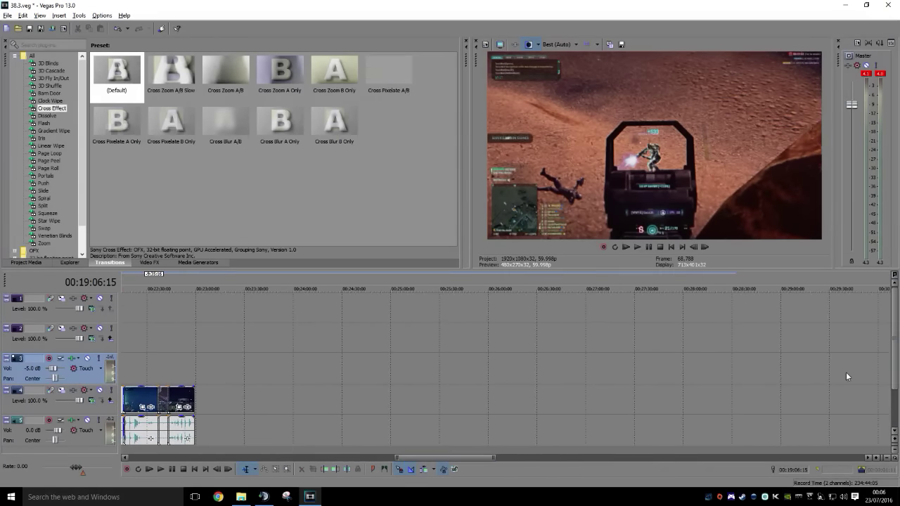
pyautogui.hscroll(4, 807, 407)
pyautogui.hscroll(8, 807, 407)
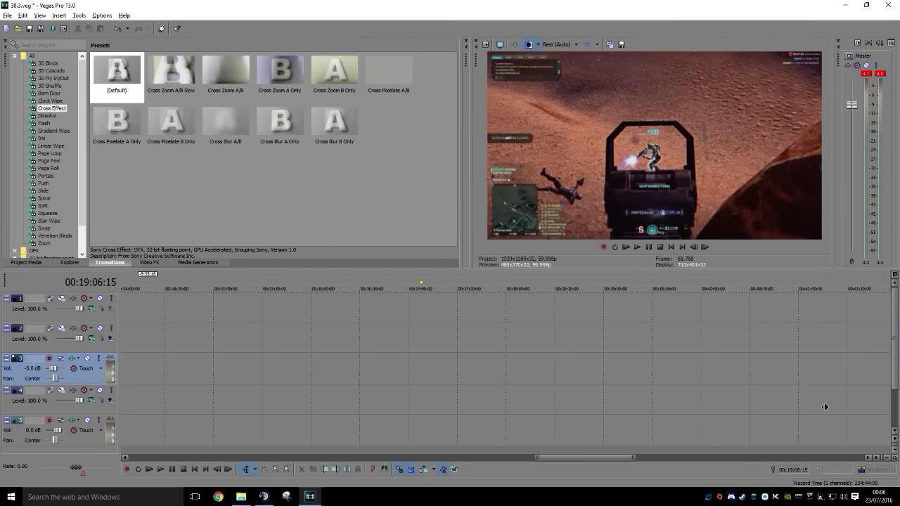
pyautogui.click(244, 379)
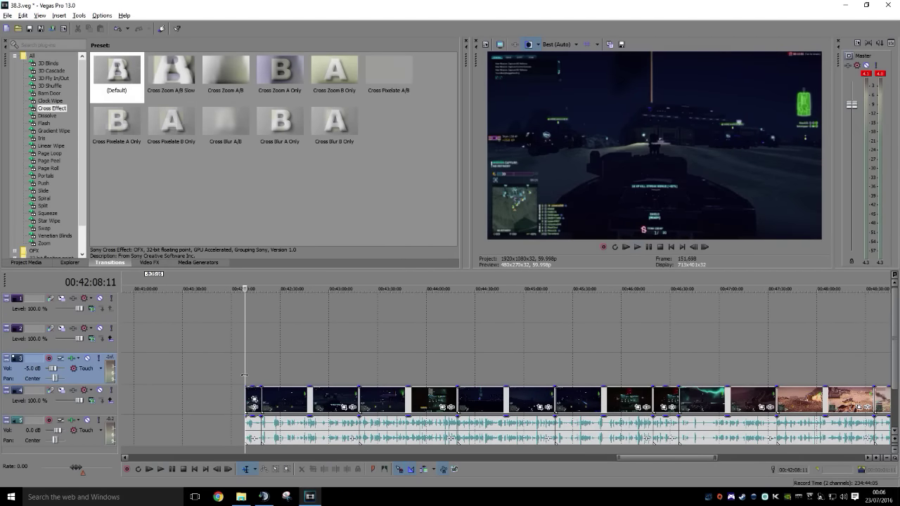
pyautogui.press('space')
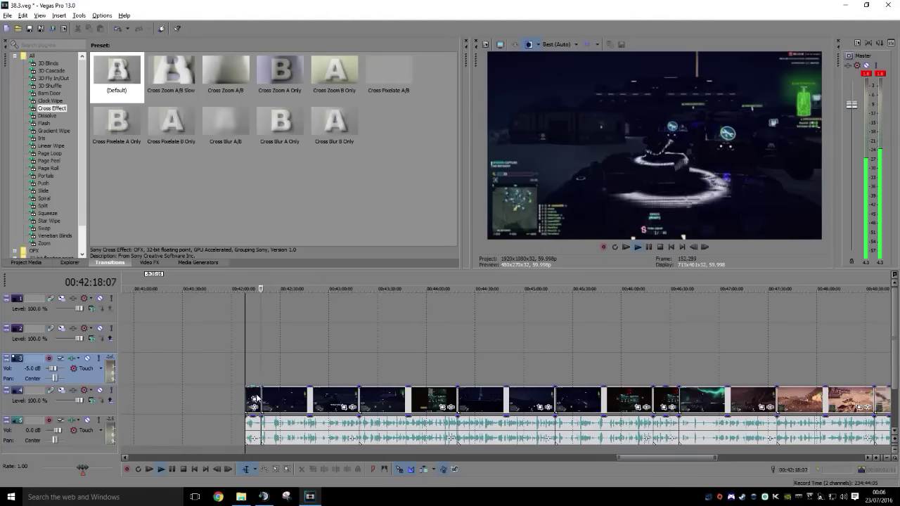
pyautogui.press('Return')
pyautogui.moveTo(254, 396); pyautogui.dragTo(147, 389)
# Review the night clip starting at about 00:42:18 and move it earlier to follow the short clip at about 00:41:09
pyautogui.moveTo(266, 376); pyautogui.dragTo(306, 382)
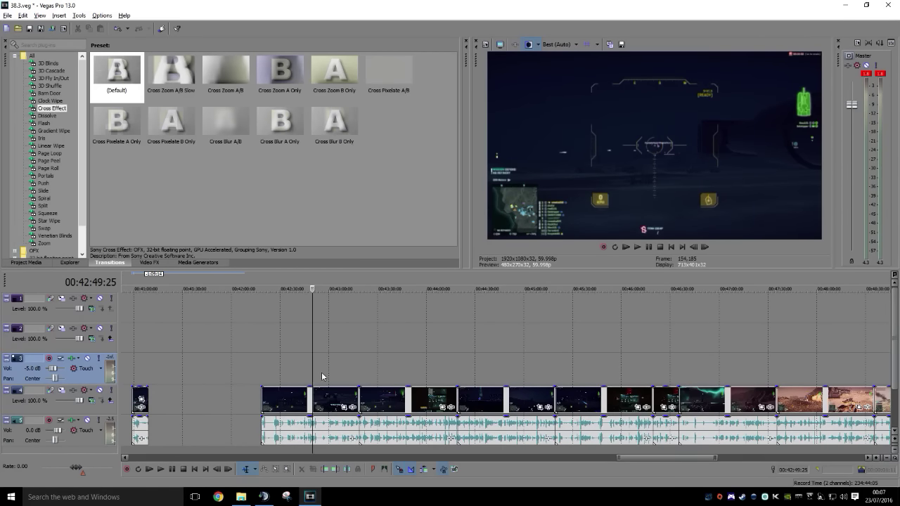
pyautogui.moveTo(317, 372)
pyautogui.mouseDown()
pyautogui.moveTo(346, 373)
pyautogui.moveTo(330, 376)
pyautogui.mouseUp()
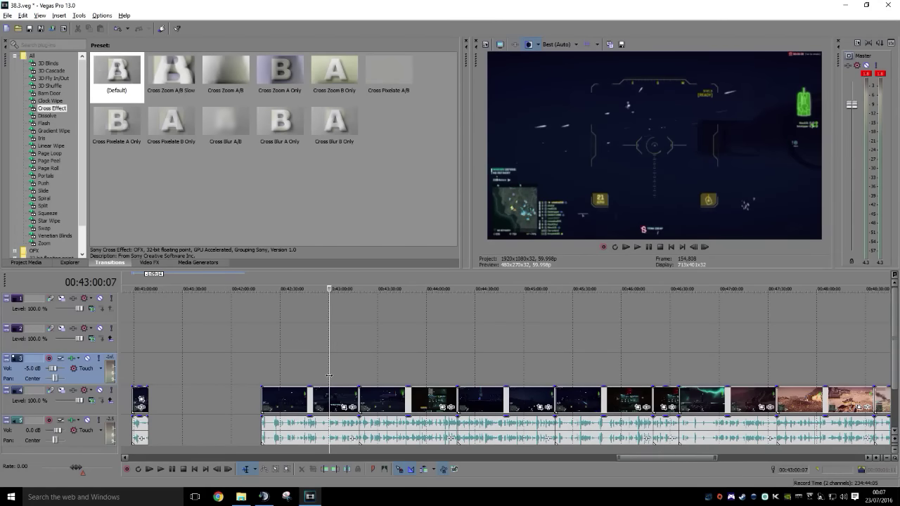
pyautogui.press('space')
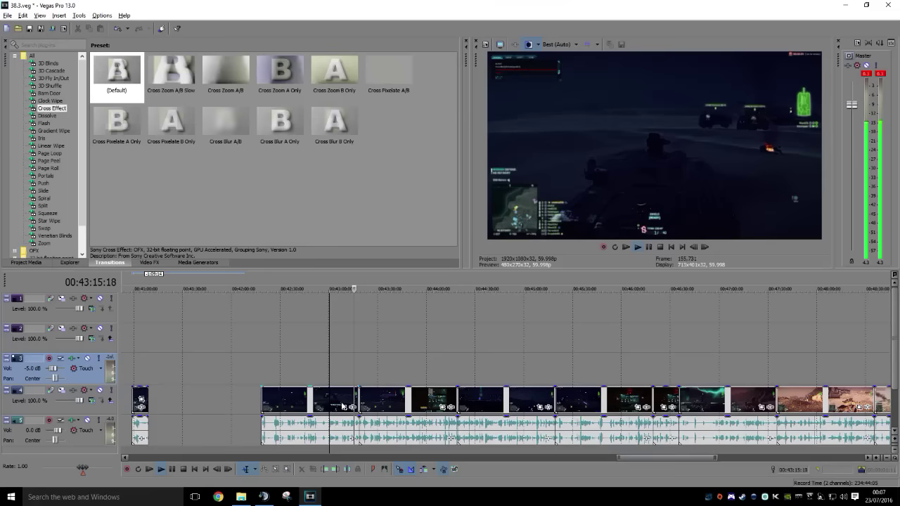
pyautogui.moveTo(291, 392); pyautogui.dragTo(180, 404)
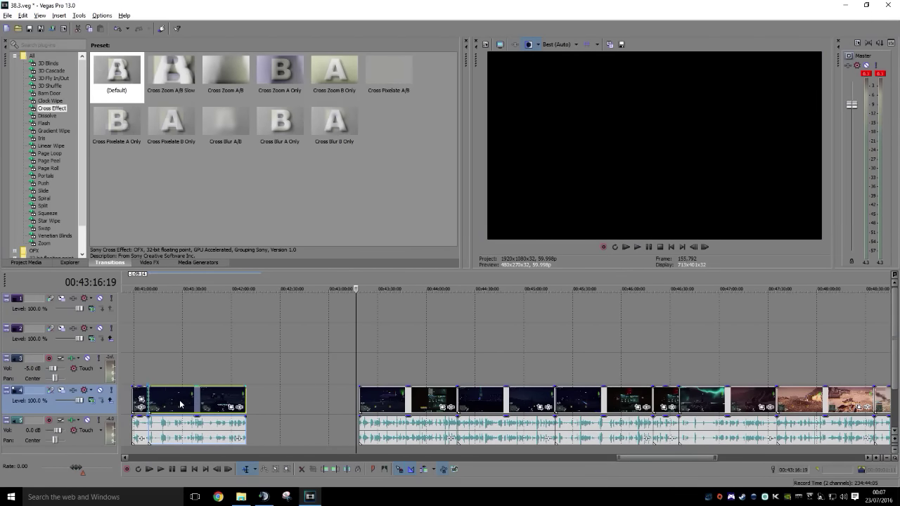
# Review the night clip starting at about 00:43:18 for footage worth keeping
pyautogui.click(367, 377)
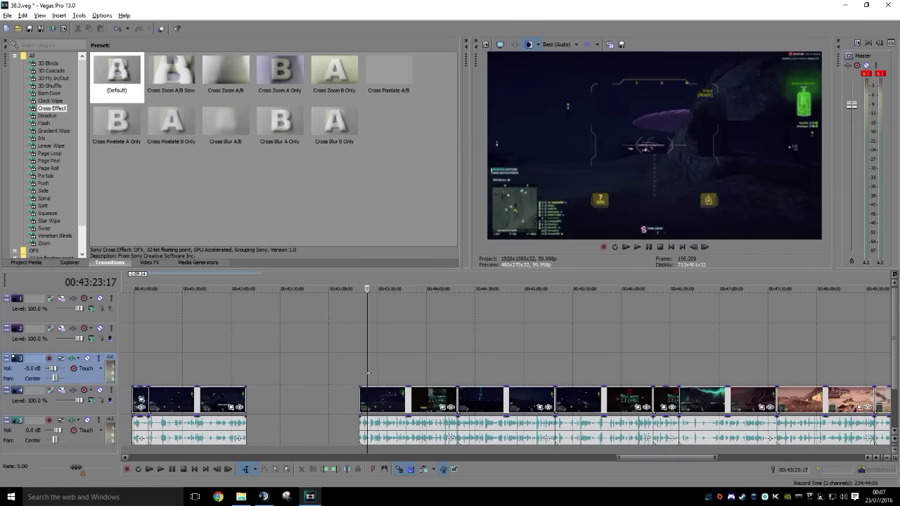
pyautogui.moveTo(376, 375); pyautogui.dragTo(448, 381)
pyautogui.click(413, 385)
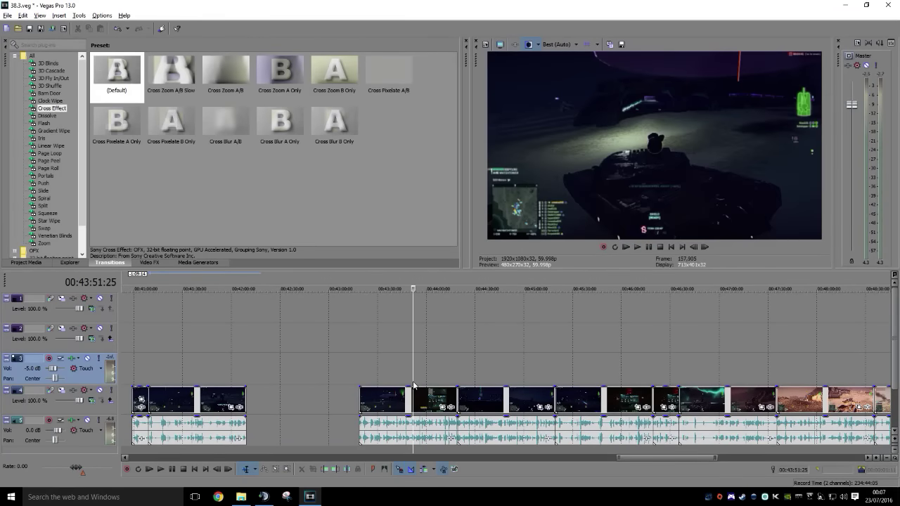
# Trim the start of the first clip after the gap to 00:43:43:06 and move it against the end of the preceding clips
pyautogui.click(399, 373)
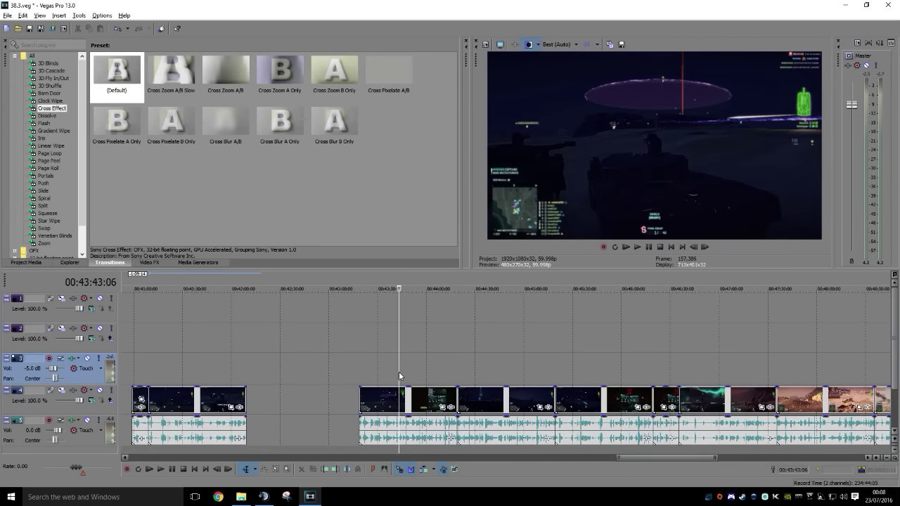
pyautogui.click(325, 469)
pyautogui.moveTo(422, 409); pyautogui.dragTo(270, 413)
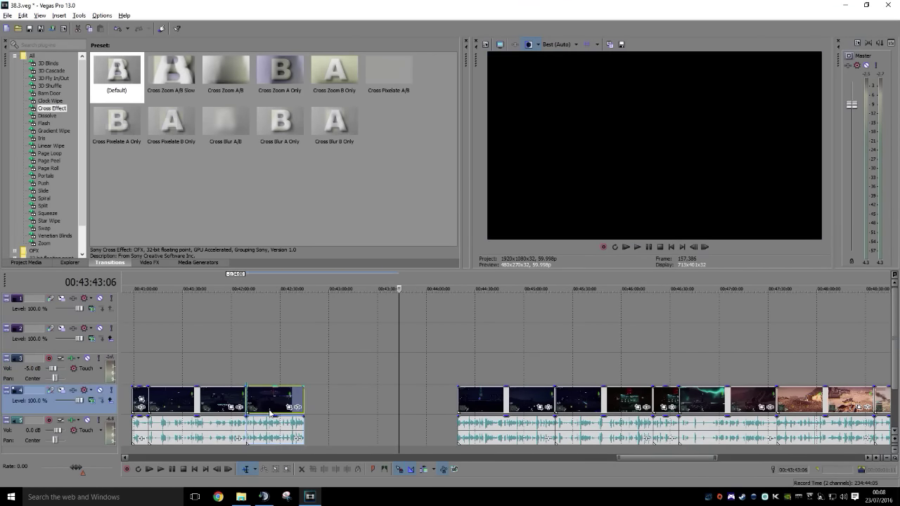
# Trim the start of the next gameplay clip after the gap to 00:45:02:23 and append it to the assembled clips
pyautogui.click(456, 369)
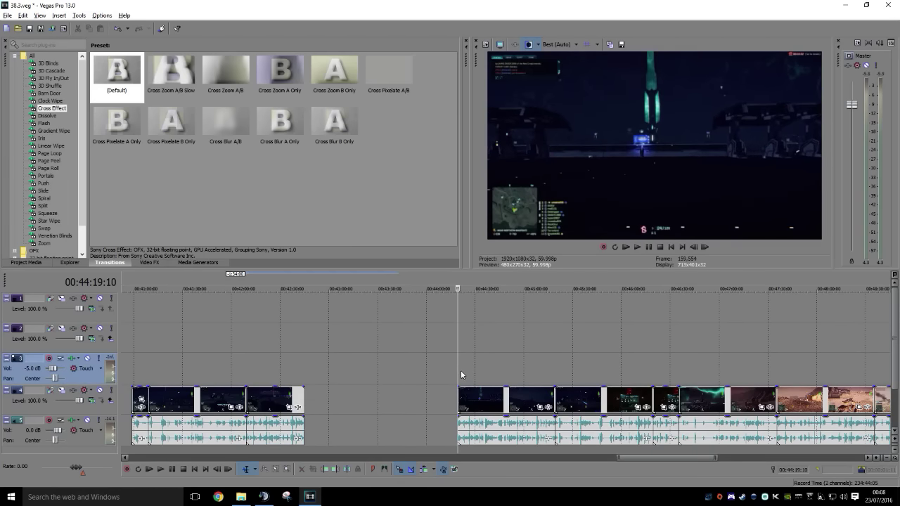
pyautogui.click(465, 373)
pyautogui.moveTo(465, 372); pyautogui.dragTo(528, 375)
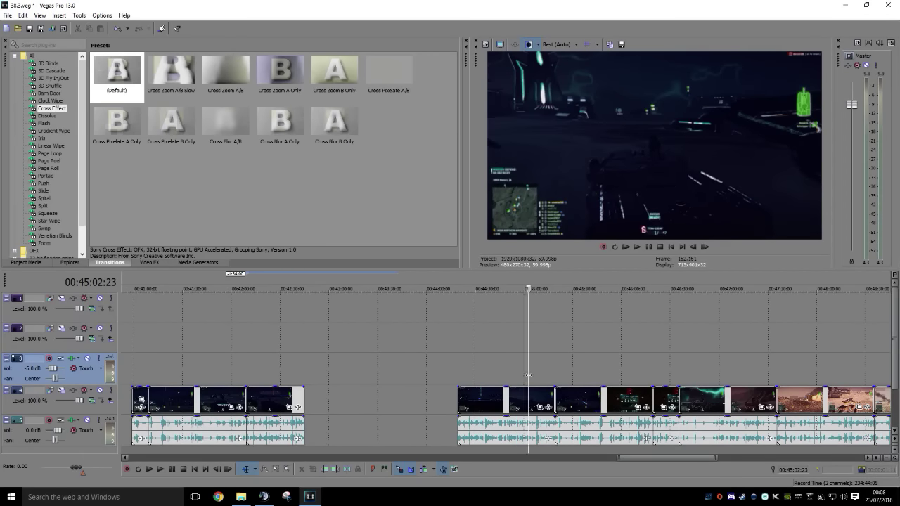
pyautogui.click(318, 470)
pyautogui.press('space')
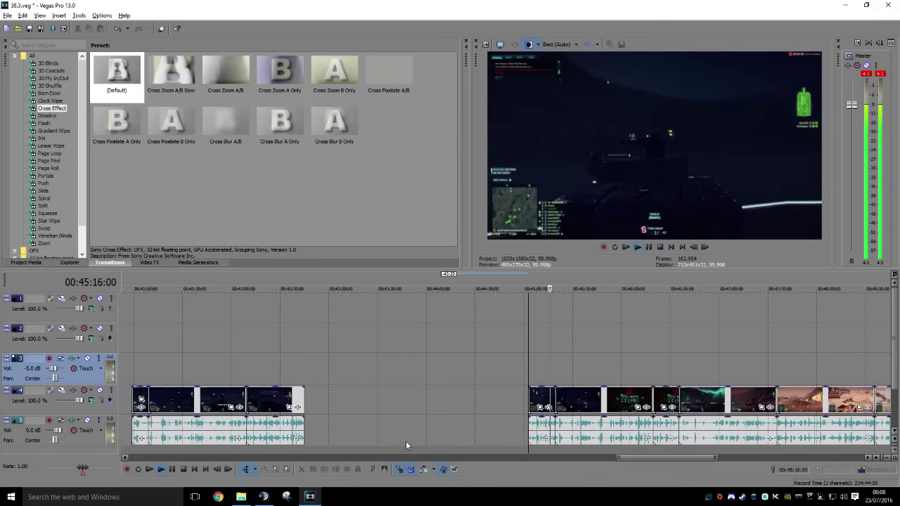
pyautogui.press('Return')
pyautogui.moveTo(540, 398); pyautogui.dragTo(317, 398)
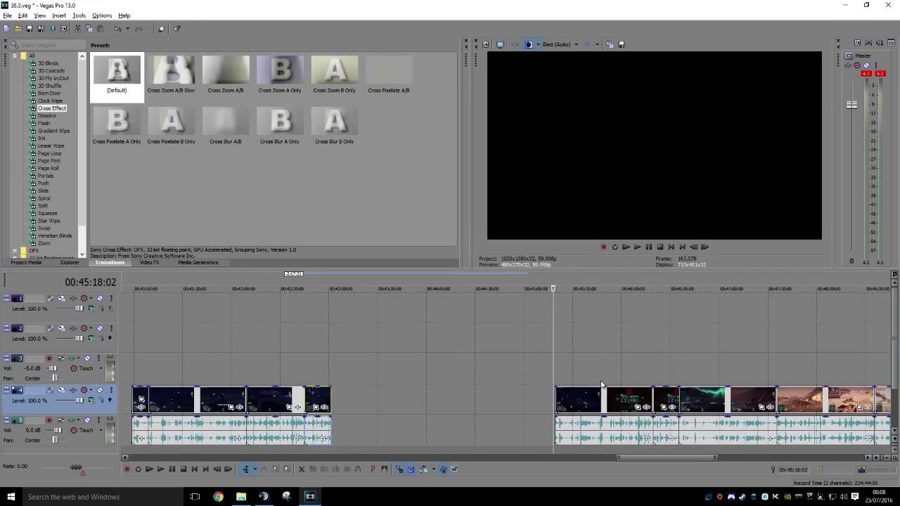
# Trim the start of the following night-driving clip to 00:46:05:19 and move it to the end of the assembled clips
pyautogui.click(555, 366)
pyautogui.moveTo(563, 371); pyautogui.dragTo(619, 387)
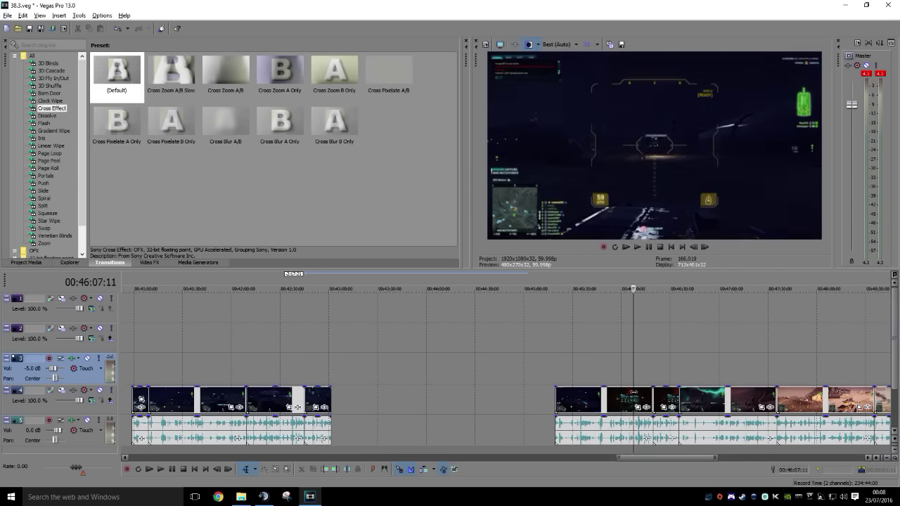
pyautogui.moveTo(635, 392); pyautogui.dragTo(631, 393)
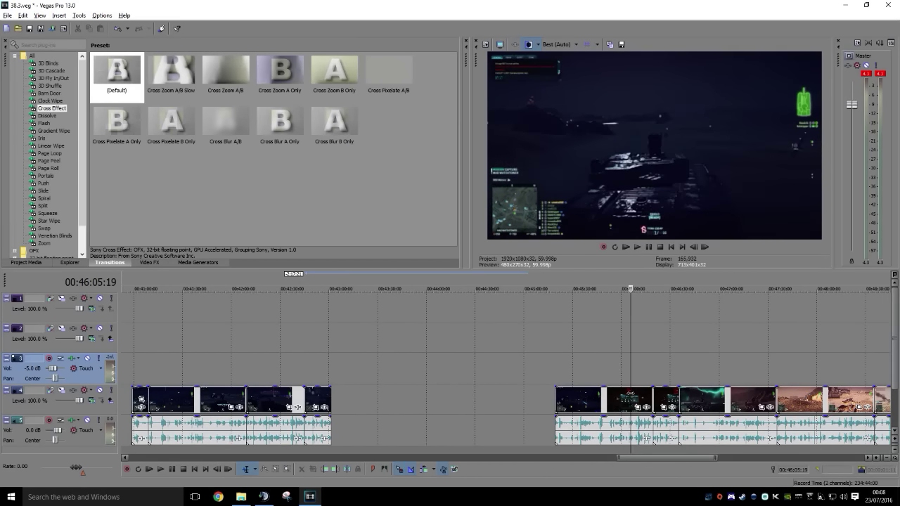
pyautogui.click(330, 471)
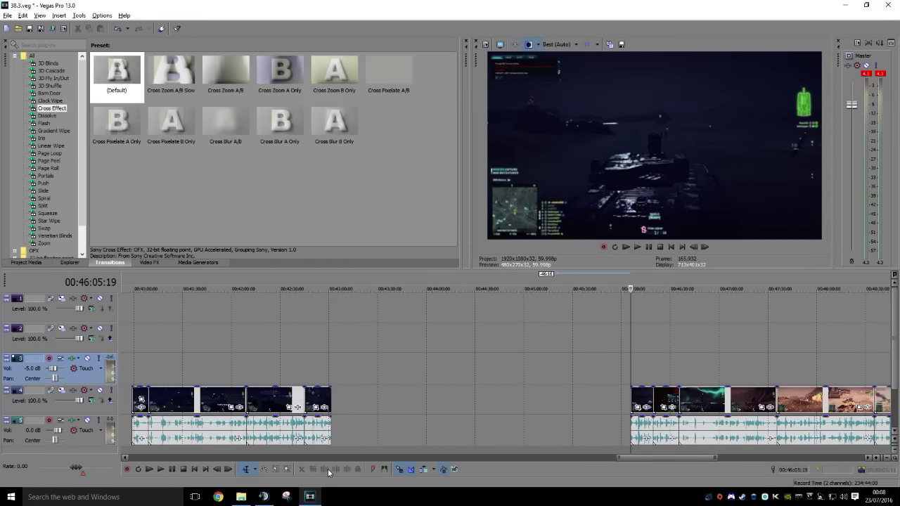
pyautogui.press('space')
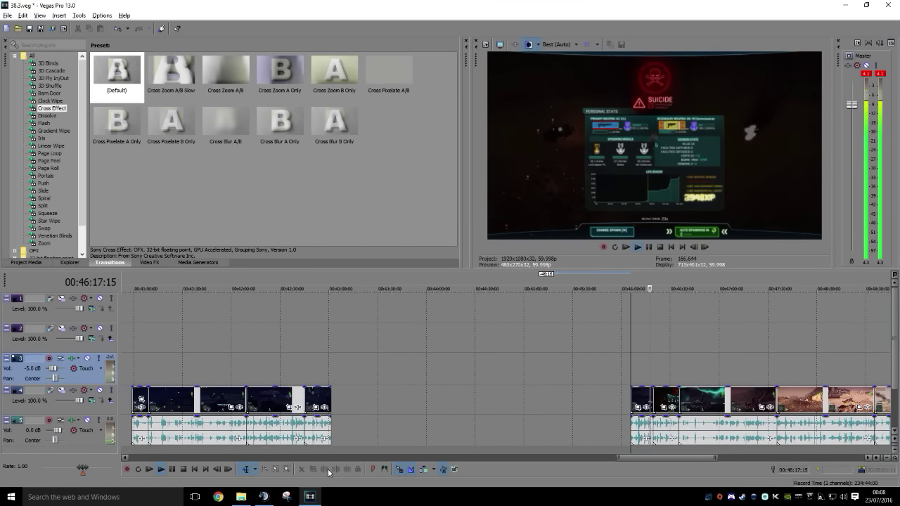
pyautogui.press('Return')
pyautogui.moveTo(638, 395); pyautogui.dragTo(345, 394)
# Append the short clip starting at about 00:46:19 to the assembled clips and trim off its end with the Indar loading screen
pyautogui.press('space')
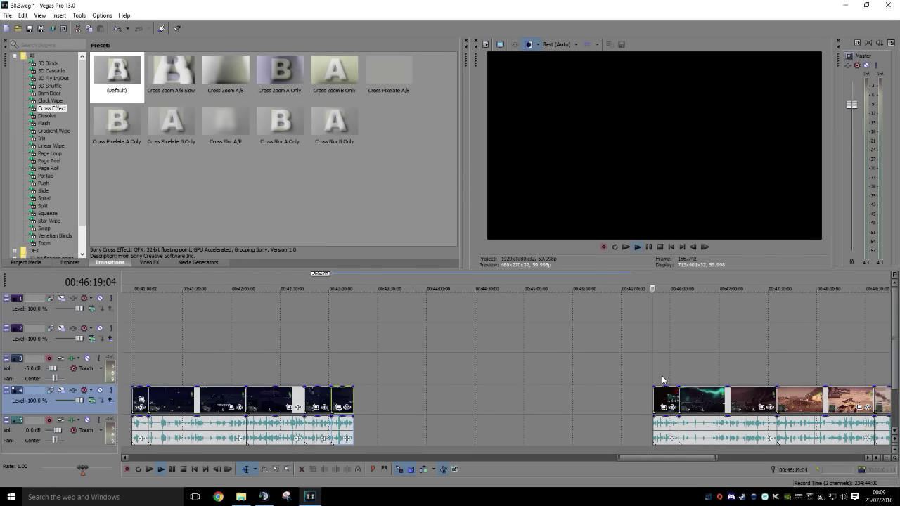
pyautogui.moveTo(666, 395); pyautogui.dragTo(366, 394)
pyautogui.click(358, 371)
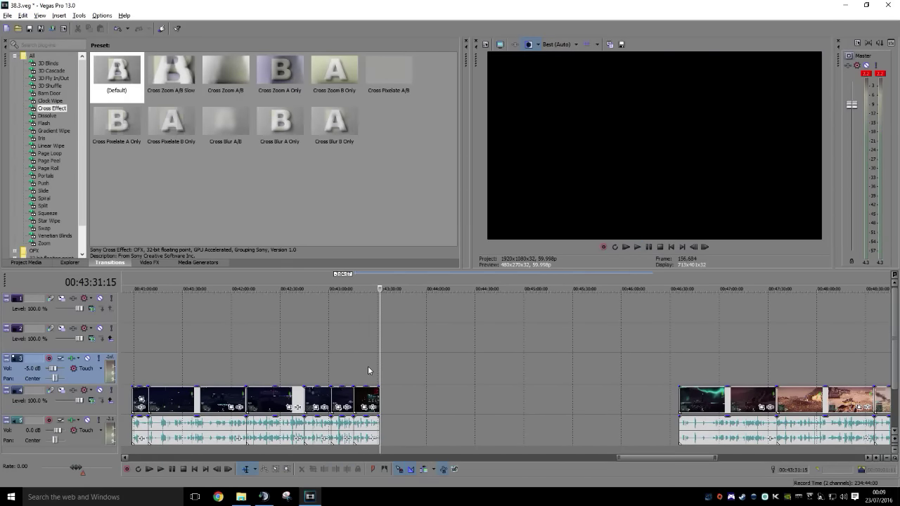
pyautogui.click(364, 373)
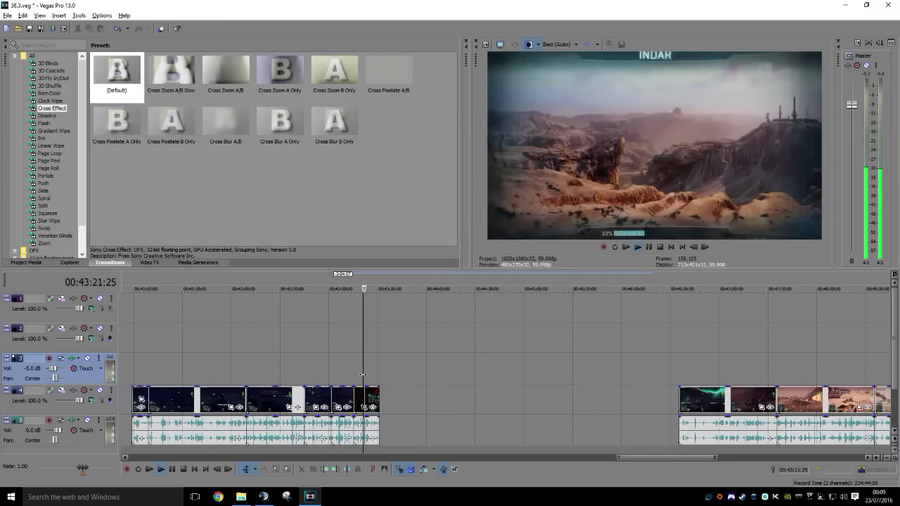
pyautogui.click(336, 472)
# Move the clip with the green aurora to about 00:43:35, just past the assembled clips, and preview its opening part
pyautogui.click(705, 403)
pyautogui.moveTo(706, 403); pyautogui.dragTo(412, 403)
pyautogui.click(387, 368)
pyautogui.press('space')
pyautogui.moveTo(388, 371); pyautogui.dragTo(450, 383)
pyautogui.press('space')
pyautogui.click(411, 379)
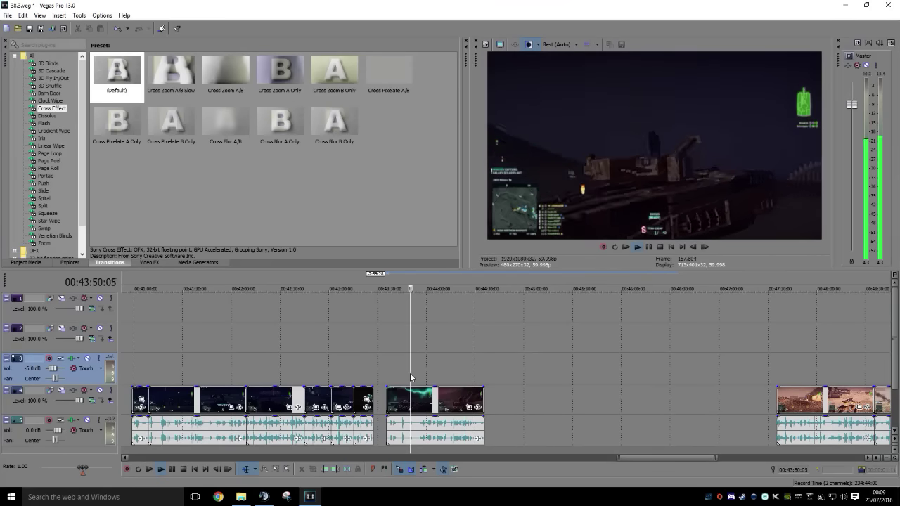
pyautogui.press('Return')
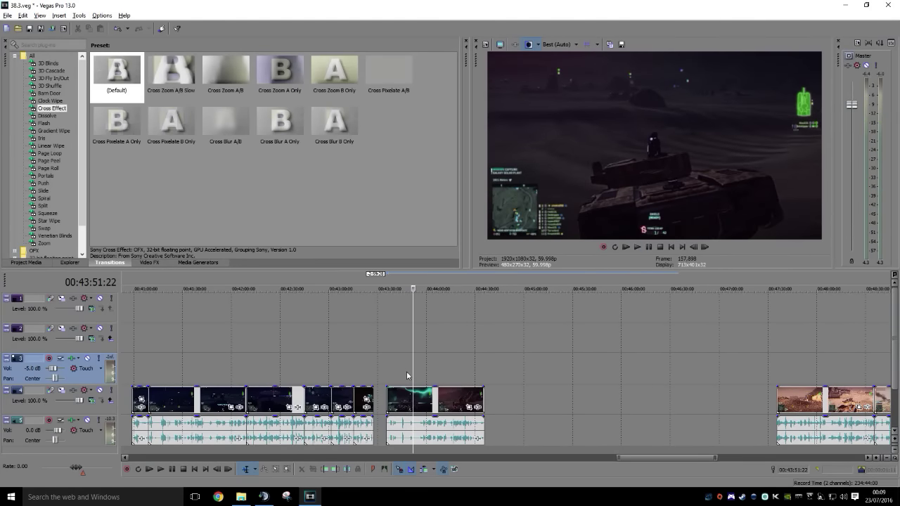
# Trim the start of the green aurora clip to 00:43:58:05 and set it aside farther along the track
pyautogui.click(387, 368)
pyautogui.press('space')
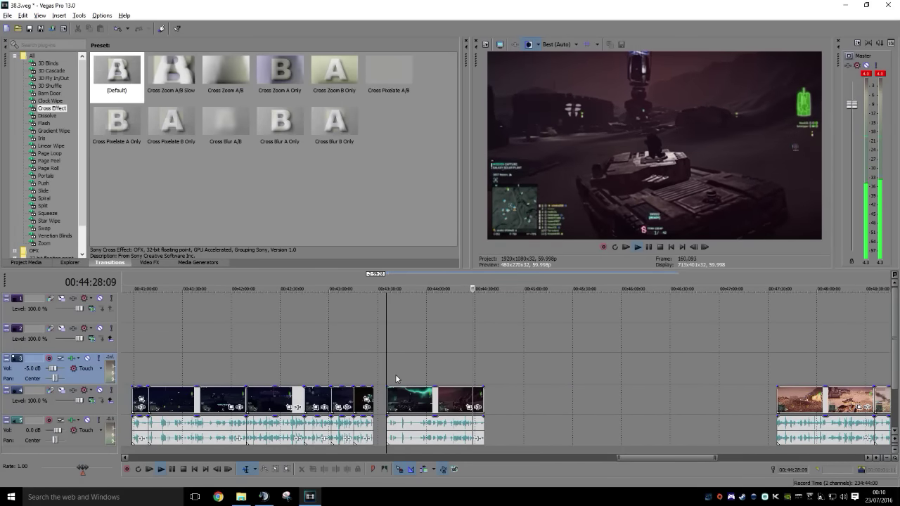
pyautogui.press('space')
pyautogui.click(443, 372)
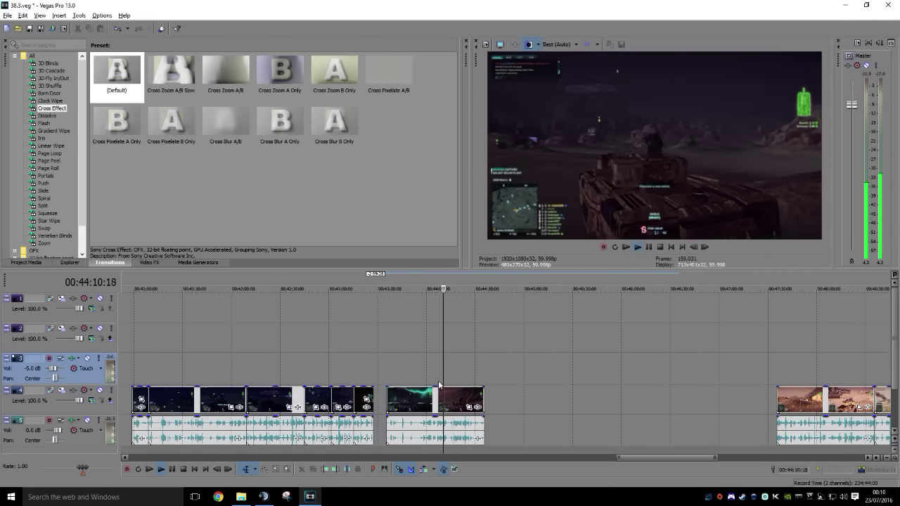
pyautogui.click(430, 377)
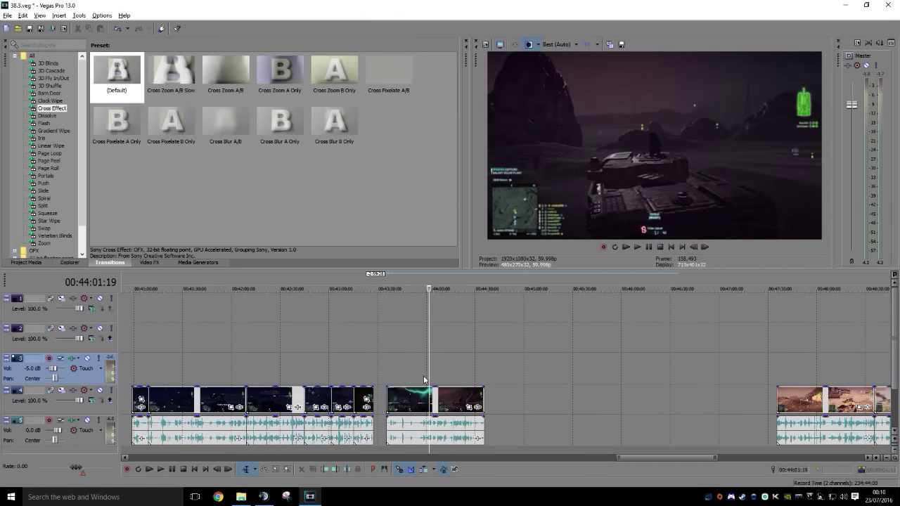
pyautogui.click(424, 378)
pyautogui.click(326, 470)
pyautogui.moveTo(444, 407); pyautogui.dragTo(565, 402)
pyautogui.scroll(-5, 575, 405)
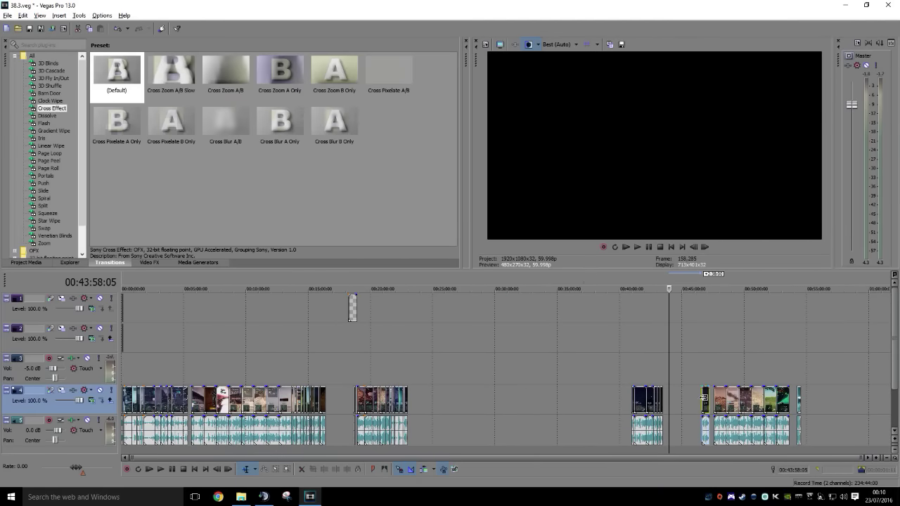
pyautogui.moveTo(704, 397); pyautogui.dragTo(681, 399)
# Trim the start of the first desert clip to 00:47:54:24 and move it earlier, to about 00:46:30
pyautogui.click(586, 378)
pyautogui.scroll(6, 585, 379)
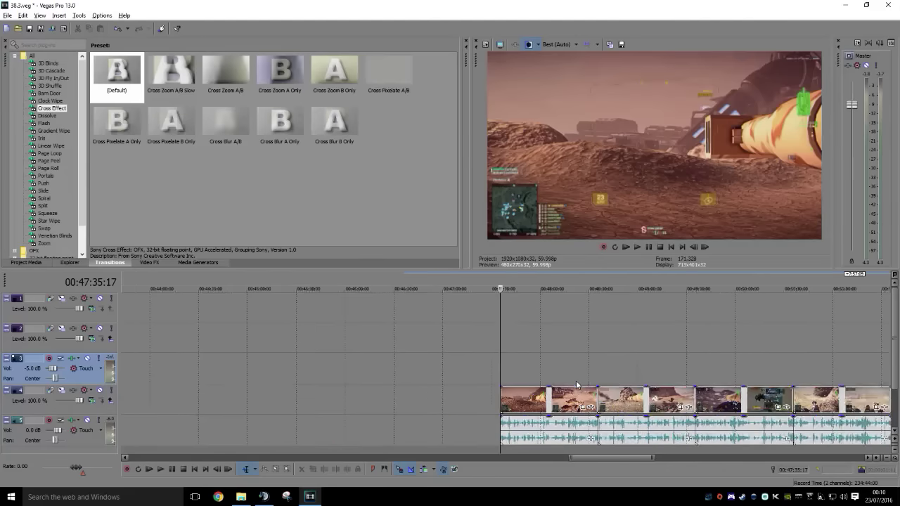
pyautogui.press('space')
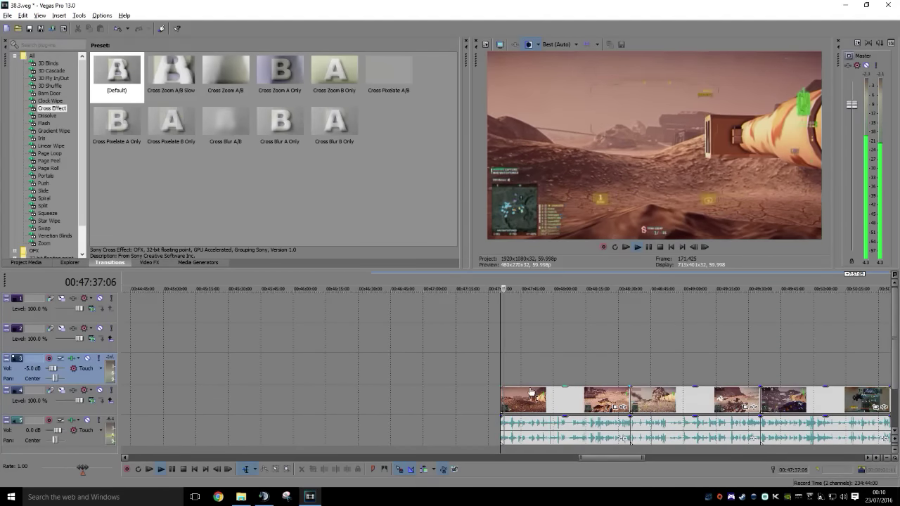
pyautogui.moveTo(506, 378); pyautogui.dragTo(542, 379)
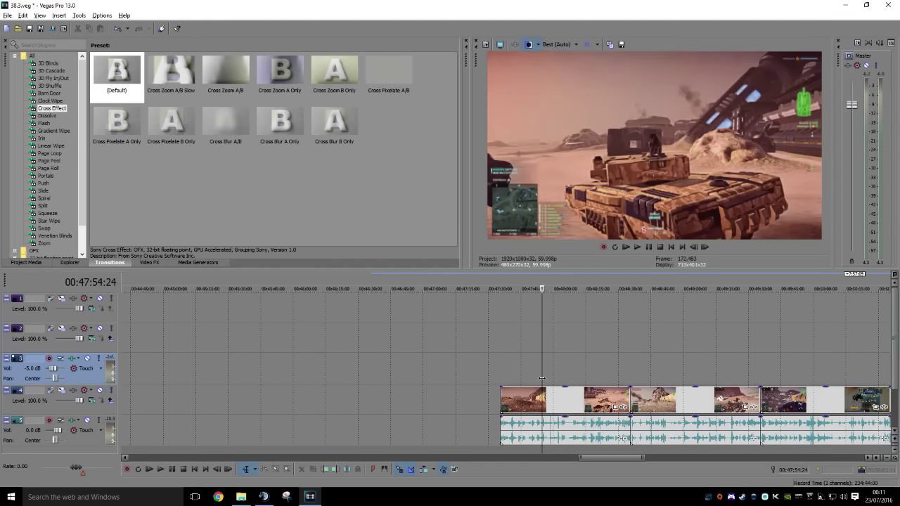
pyautogui.click(334, 470)
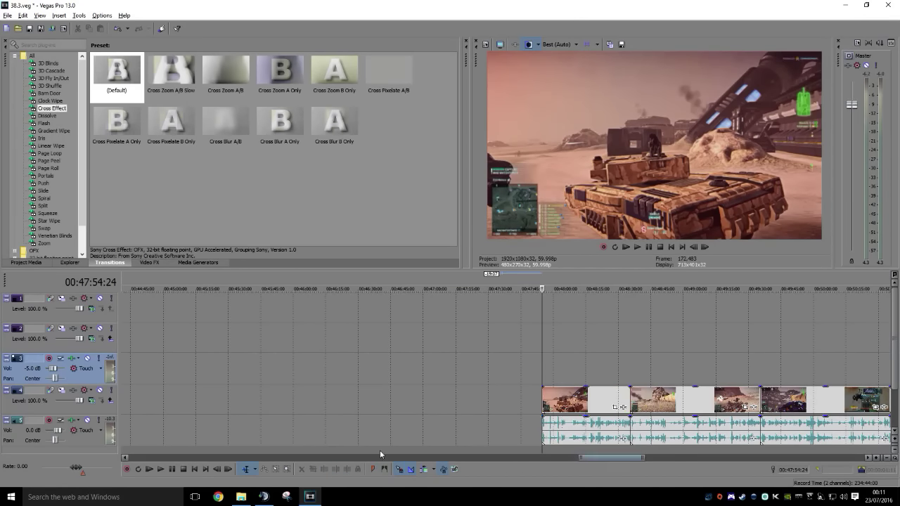
pyautogui.moveTo(594, 401); pyautogui.dragTo(410, 401)
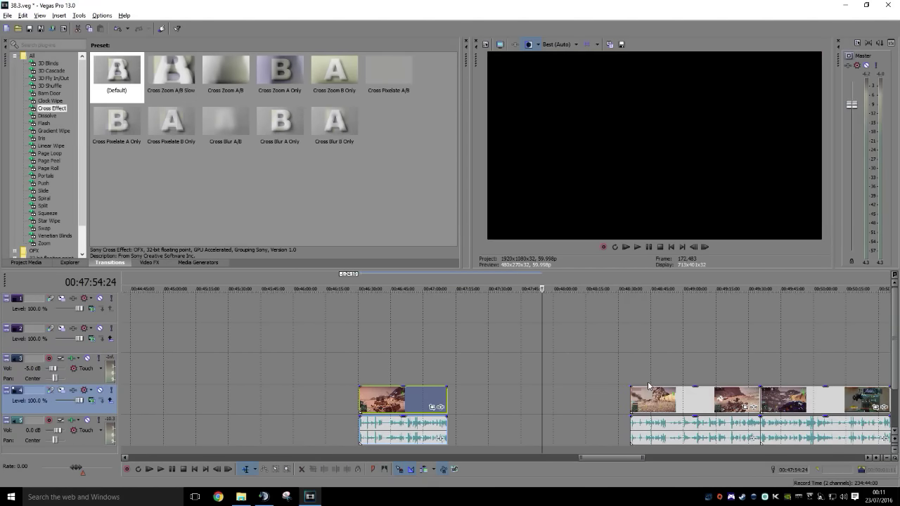
# Trim the start of the second desert clip to 00:48:49:29 and move it against the first one with a very short overlap
pyautogui.click(637, 370)
pyautogui.moveTo(633, 372); pyautogui.dragTo(662, 377)
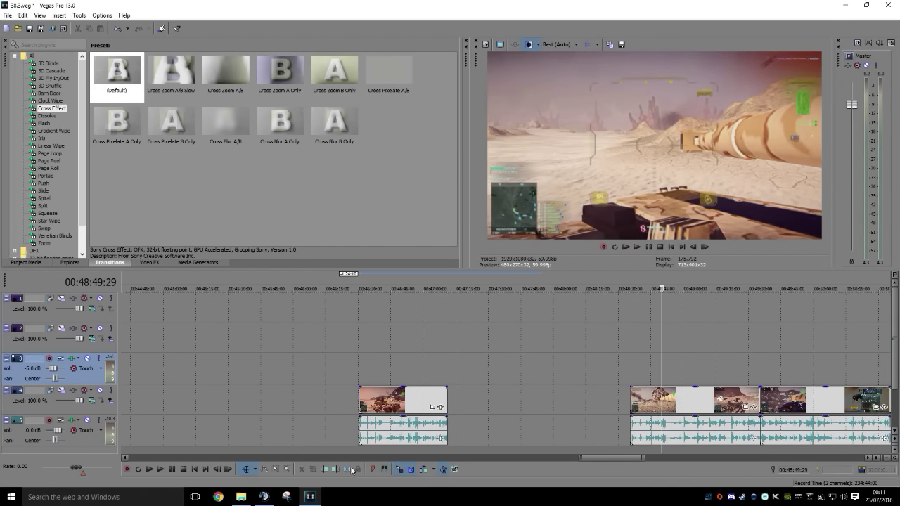
pyautogui.click(328, 470)
pyautogui.moveTo(734, 394); pyautogui.dragTo(507, 398)
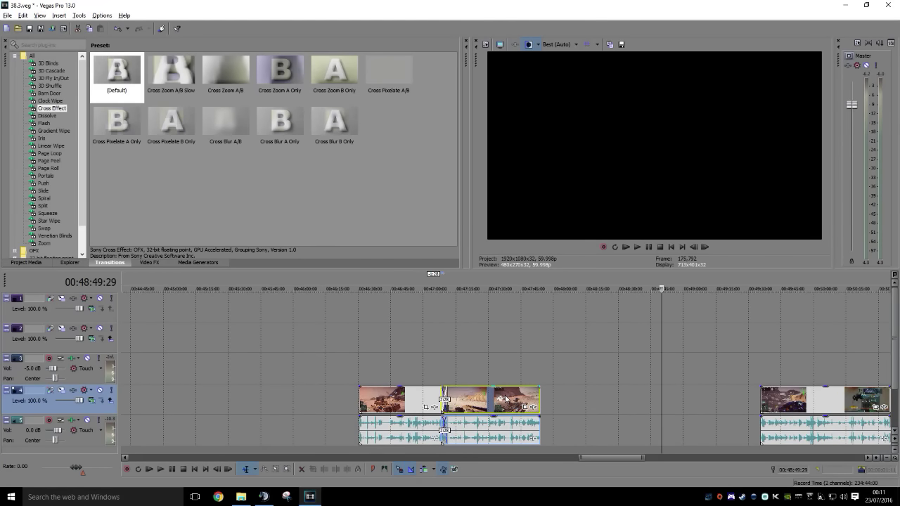
pyautogui.hscroll(2, 505, 398)
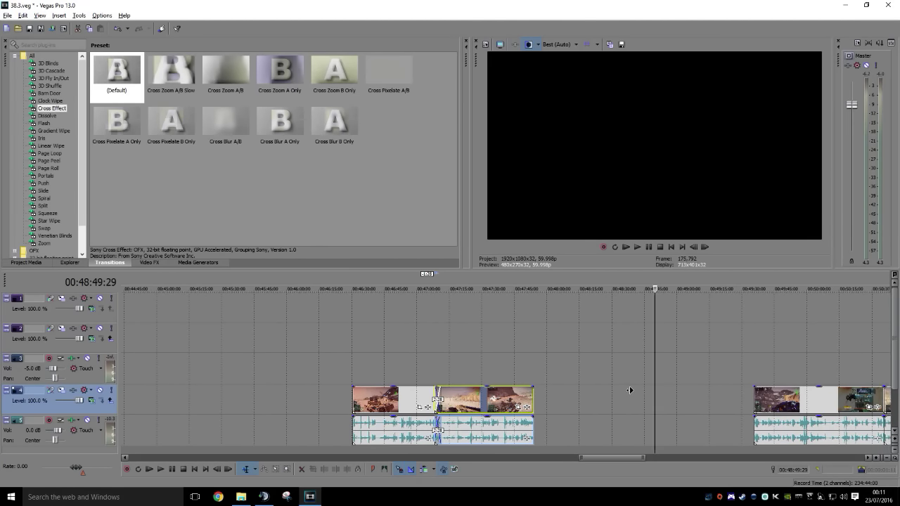
pyautogui.scroll(1, 437, 382)
pyautogui.moveTo(230, 401); pyautogui.dragTo(236, 401)
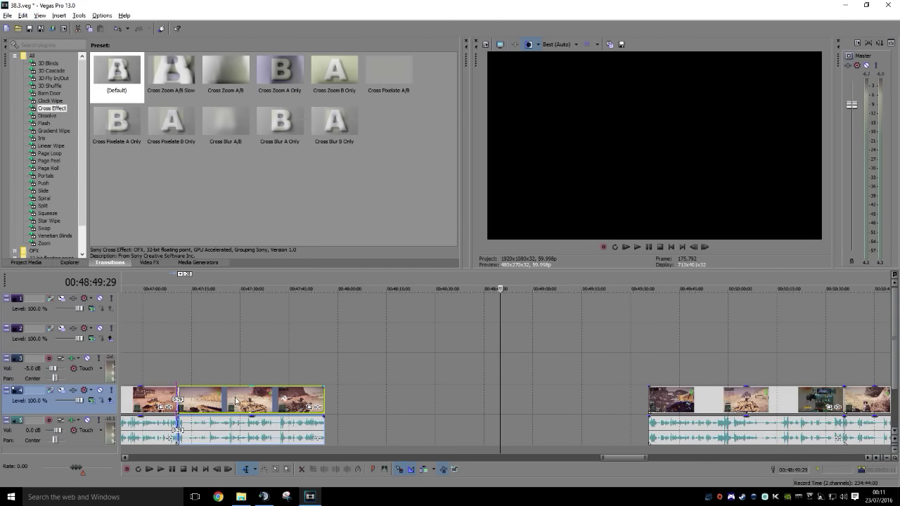
# Preview the next desert clip, trim its start to 00:49:55:22 and move it against the preceding clip with a slight overlap
pyautogui.hscroll(3, 500, 377)
pyautogui.click(514, 366)
pyautogui.press('space')
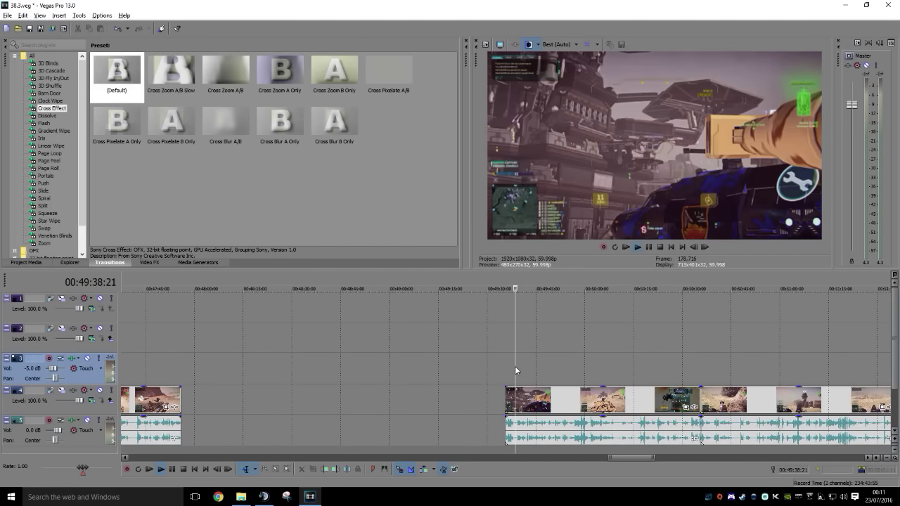
pyautogui.press('space')
pyautogui.moveTo(505, 373); pyautogui.dragTo(537, 376)
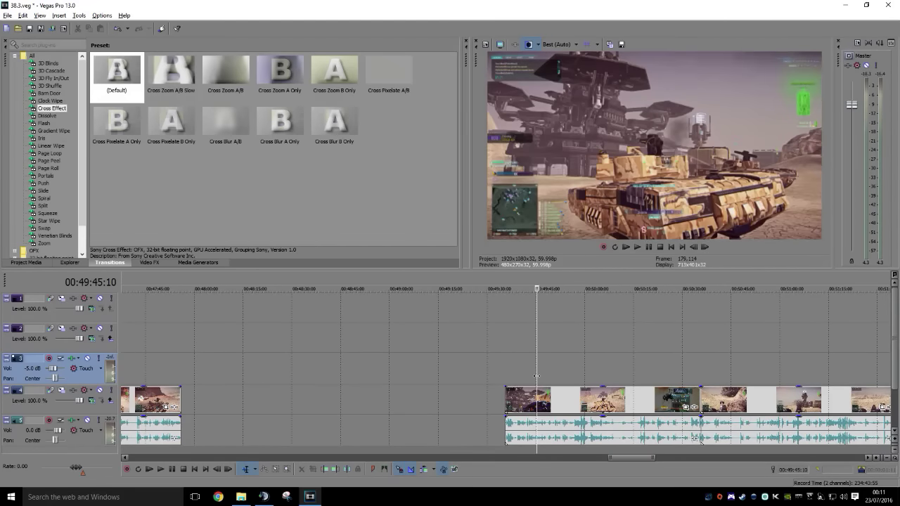
pyautogui.press('space')
pyautogui.press('space')
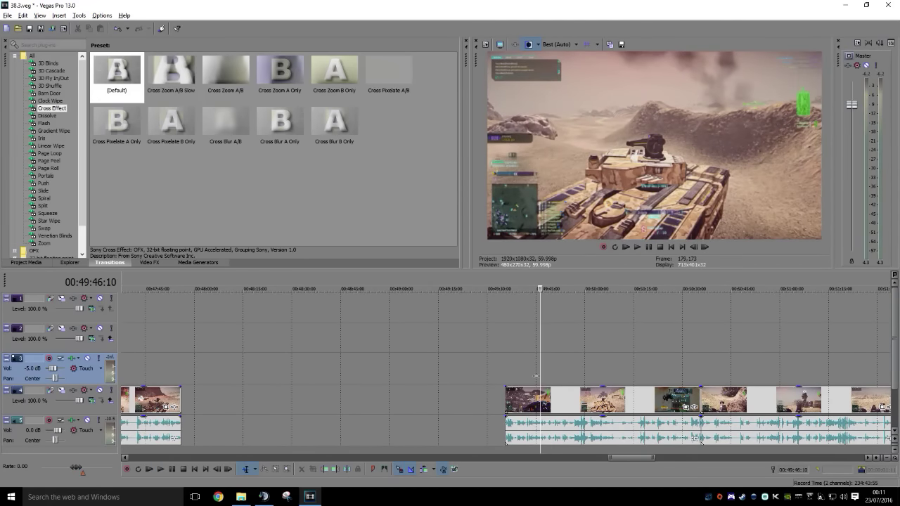
pyautogui.click(514, 371)
pyautogui.press('space')
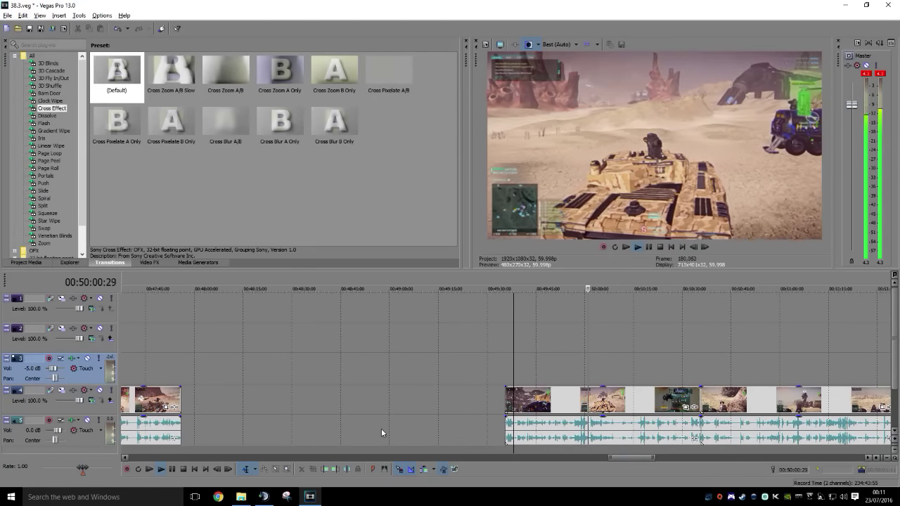
pyautogui.press('space')
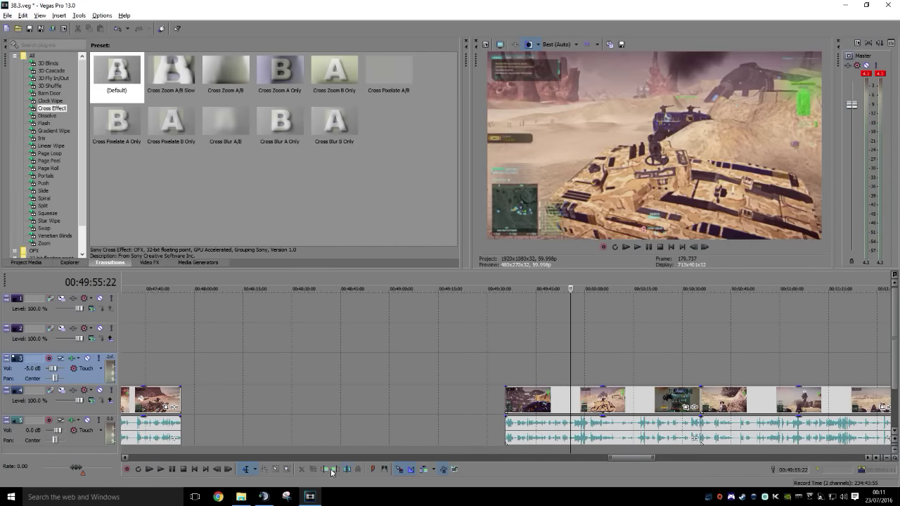
pyautogui.click(335, 470)
pyautogui.click(605, 408)
pyautogui.moveTo(251, 411); pyautogui.dragTo(260, 408)
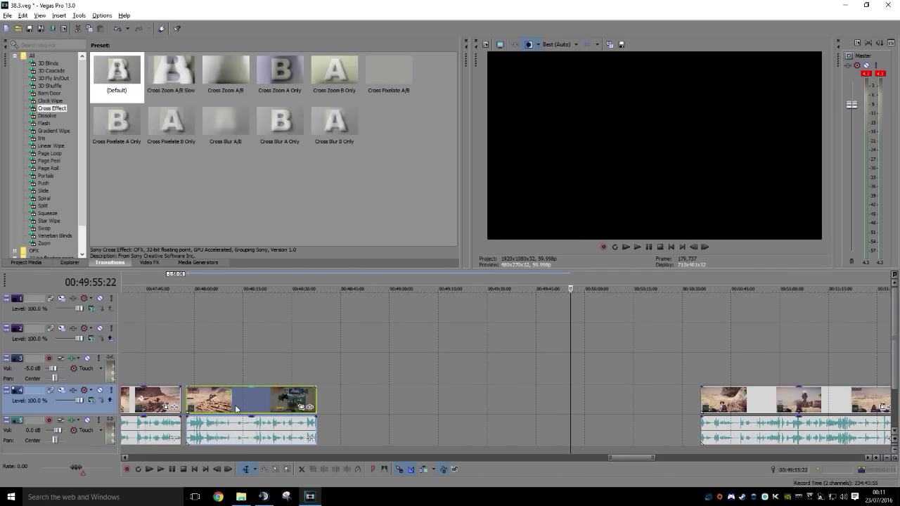
# Preview the last desert clip, trim its start to 00:50:57:23 and move it against the preceding desert clip with a slight overlap
pyautogui.click(696, 369)
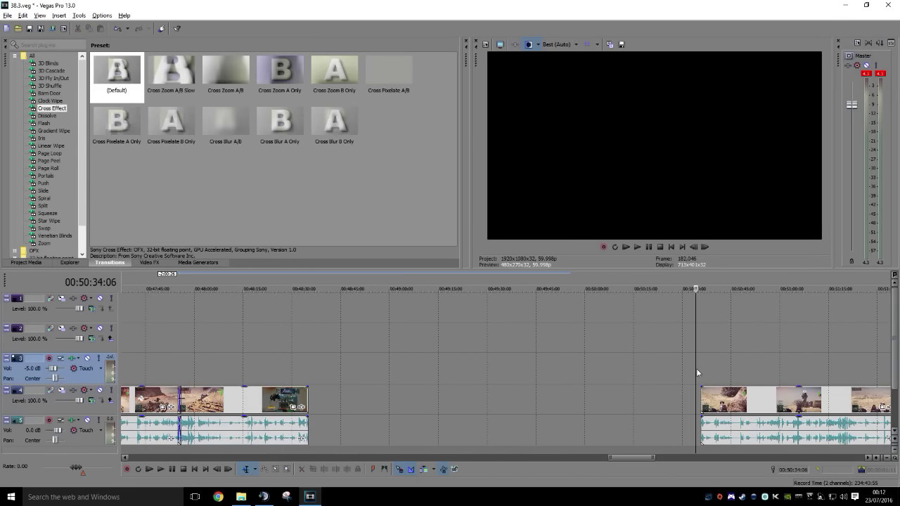
pyautogui.press('space')
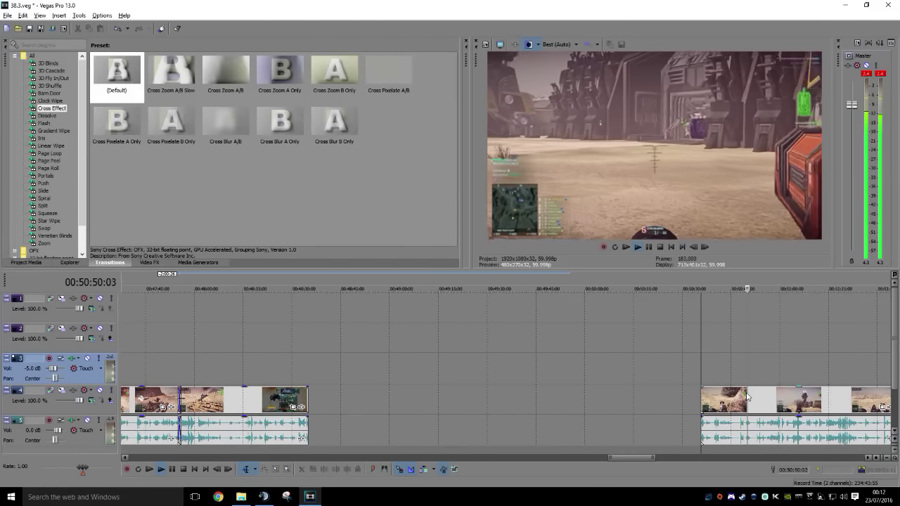
pyautogui.scroll(3, 615, 376)
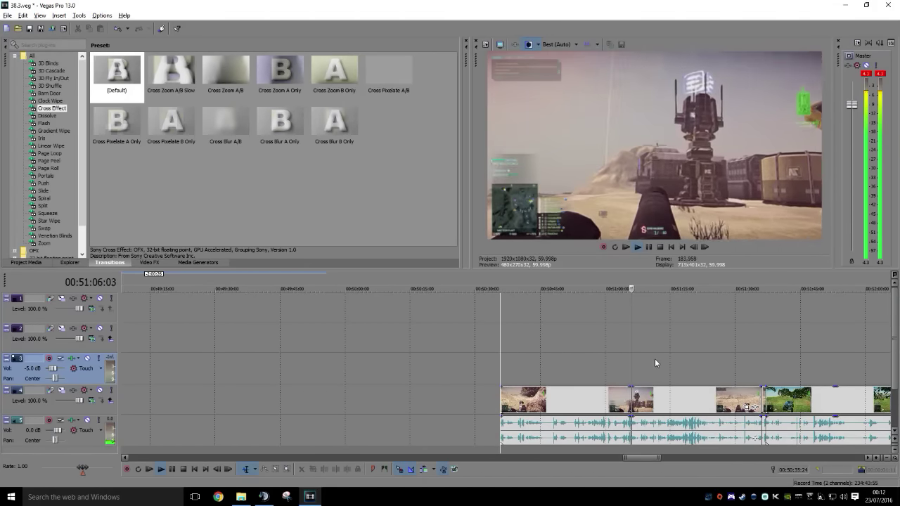
pyautogui.click(614, 373)
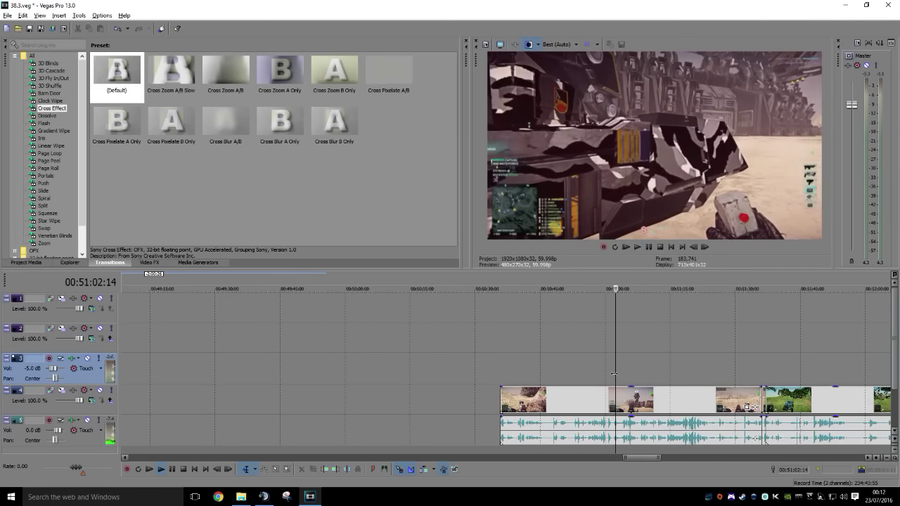
pyautogui.click(602, 373)
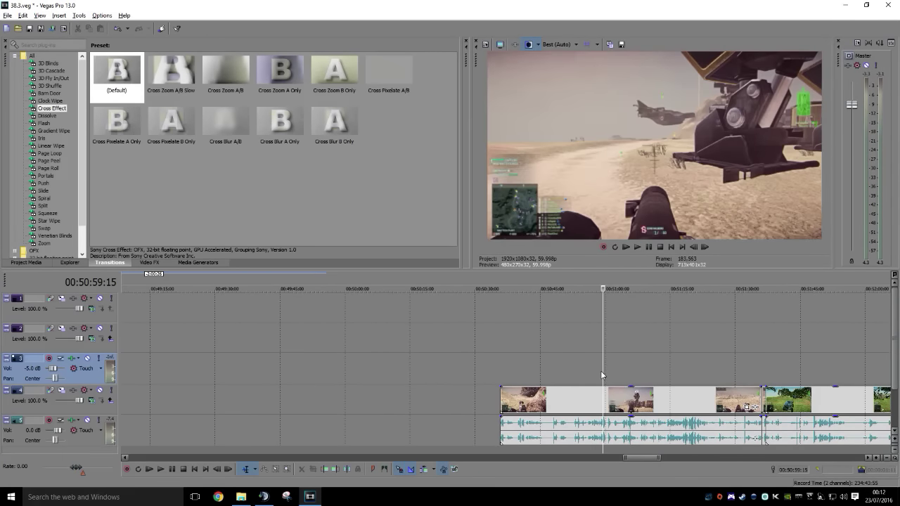
pyautogui.click(601, 372)
pyautogui.press('space')
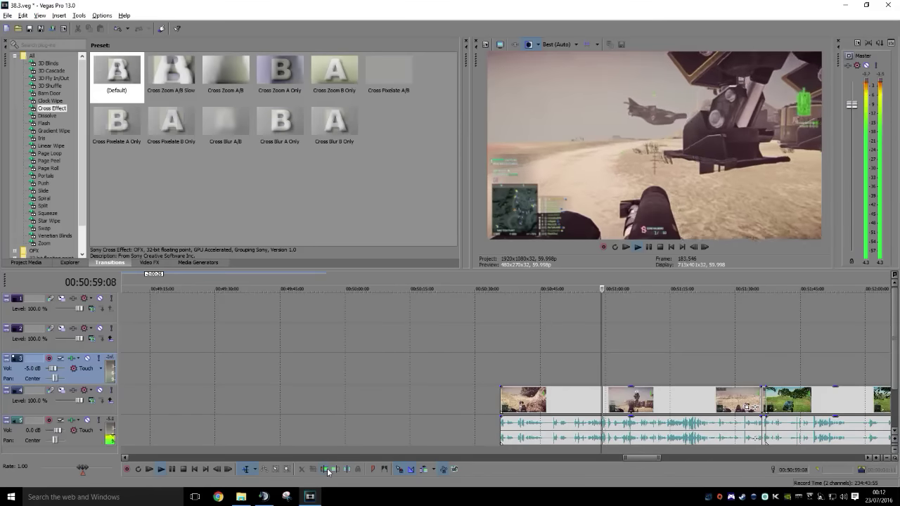
pyautogui.click(594, 392)
pyautogui.click(595, 394)
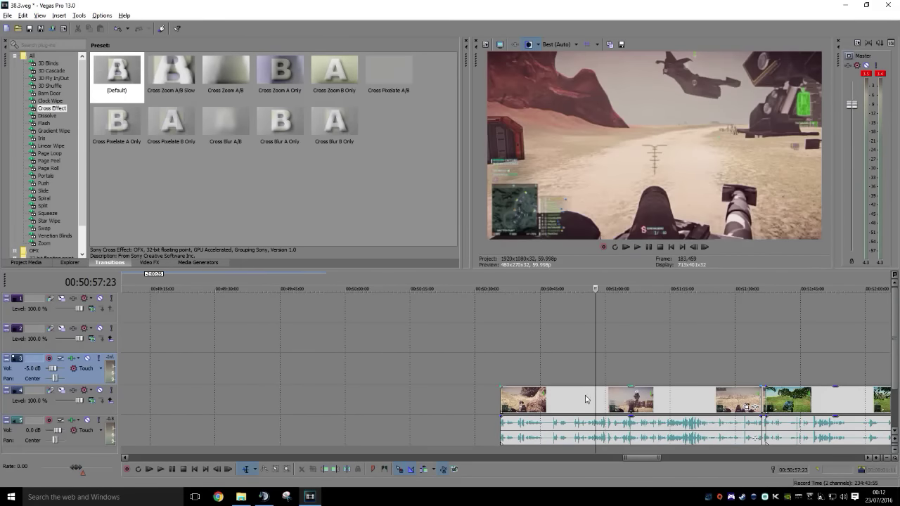
pyautogui.click(326, 469)
pyautogui.moveTo(664, 405); pyautogui.dragTo(444, 420)
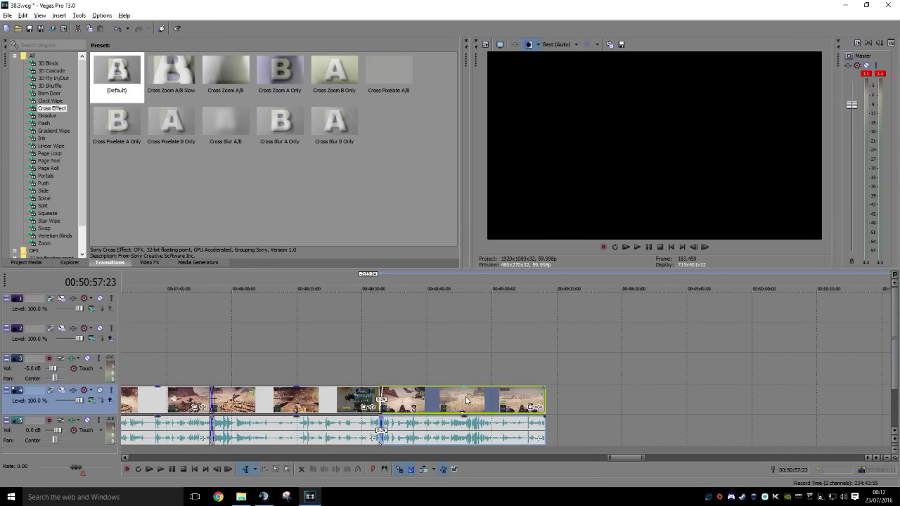
# Move the whole group of desert clips earlier, against the end of the last night clip with a 1:00 overlap
pyautogui.hscroll(-6, 482, 347)
pyautogui.keyDown('shift'); pyautogui.click(511, 410); pyautogui.keyUp('shift')
pyautogui.moveTo(511, 411); pyautogui.dragTo(634, 397)
pyautogui.hscroll(-6, 555, 411)
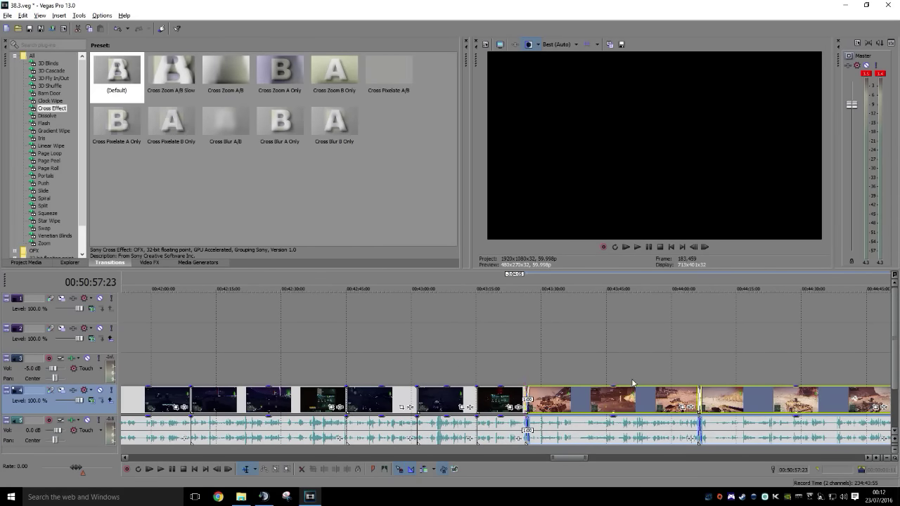
# Delete the short leftover desert fragment just before the green field clip at about 00:51:37
pyautogui.scroll(-3, 642, 376)
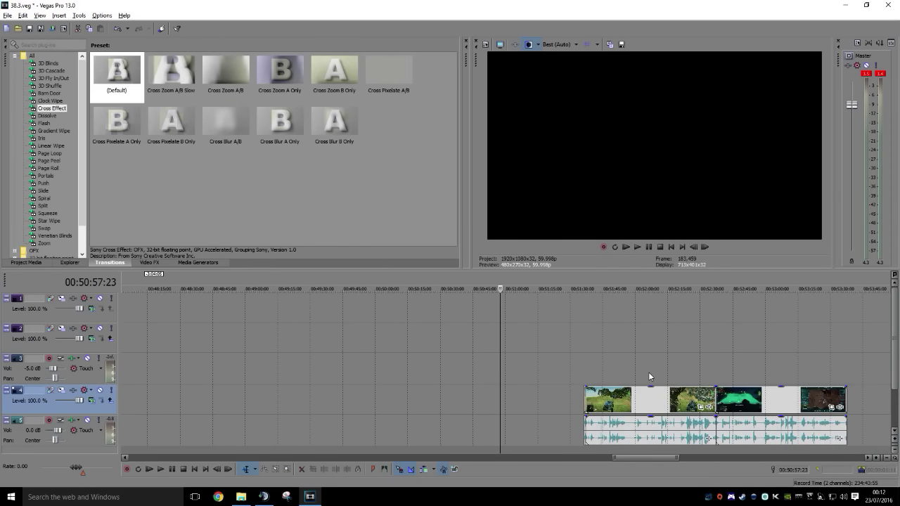
pyautogui.hscroll(4, 678, 367)
pyautogui.scroll(-1, 651, 374)
pyautogui.scroll(-2, 597, 380)
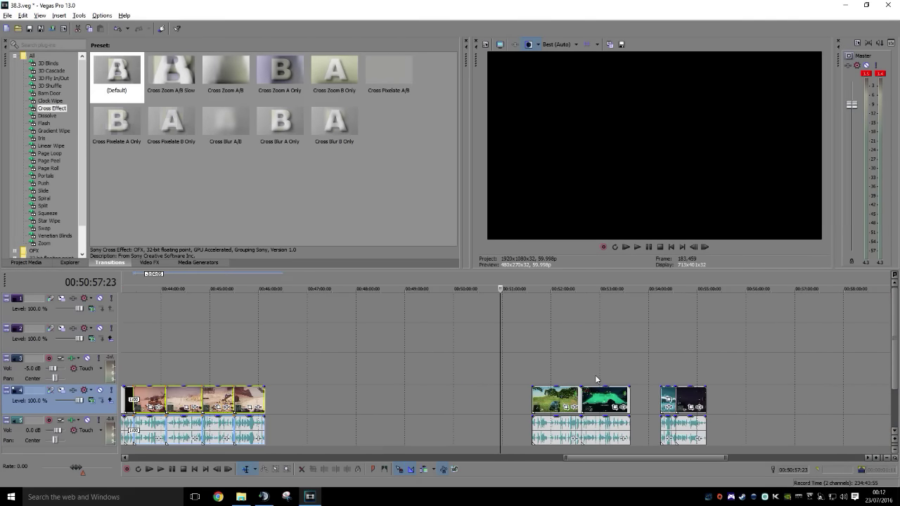
pyautogui.click(533, 374)
pyautogui.press('space')
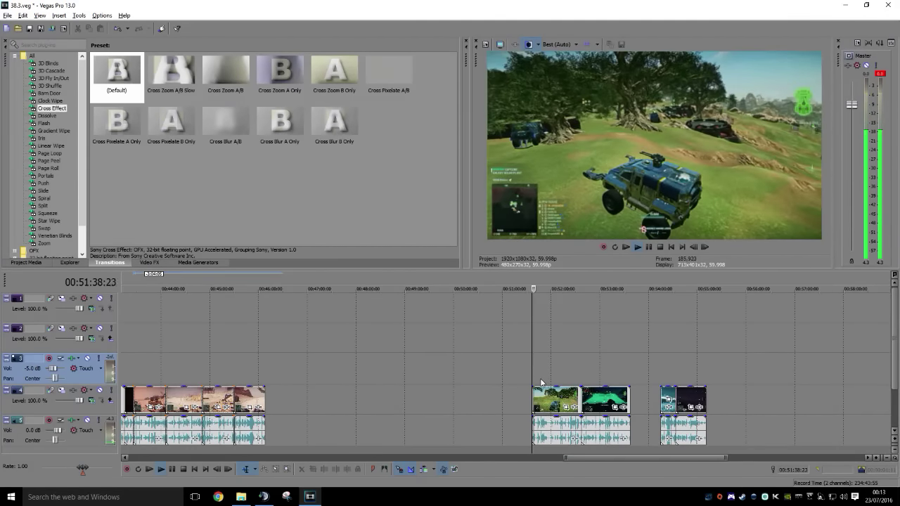
pyautogui.scroll(2, 532, 386)
pyautogui.click(496, 382)
pyautogui.scroll(2, 532, 381)
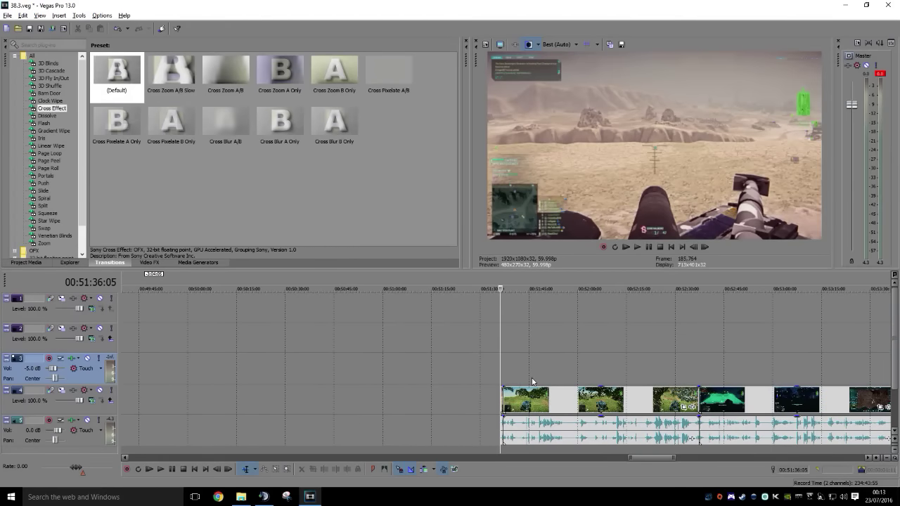
pyautogui.scroll(2, 489, 402)
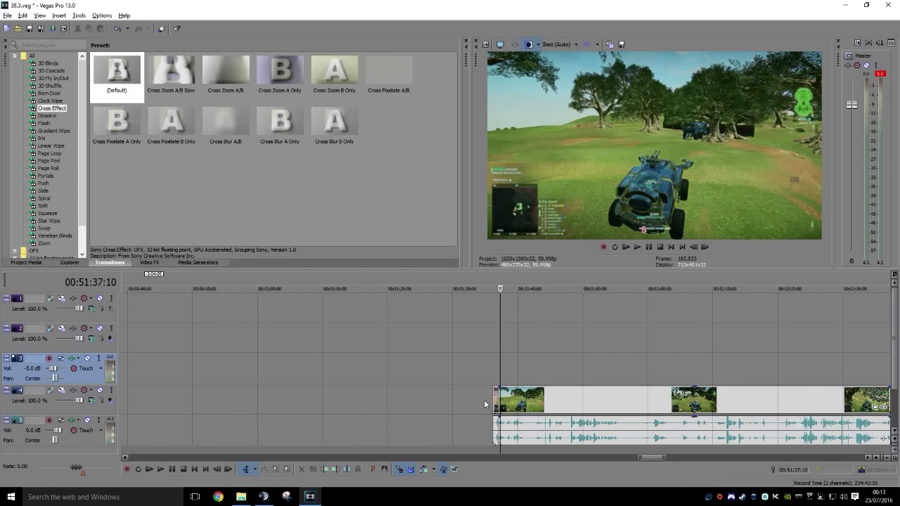
pyautogui.click(496, 398)
pyautogui.press('Delete')
pyautogui.click(503, 382)
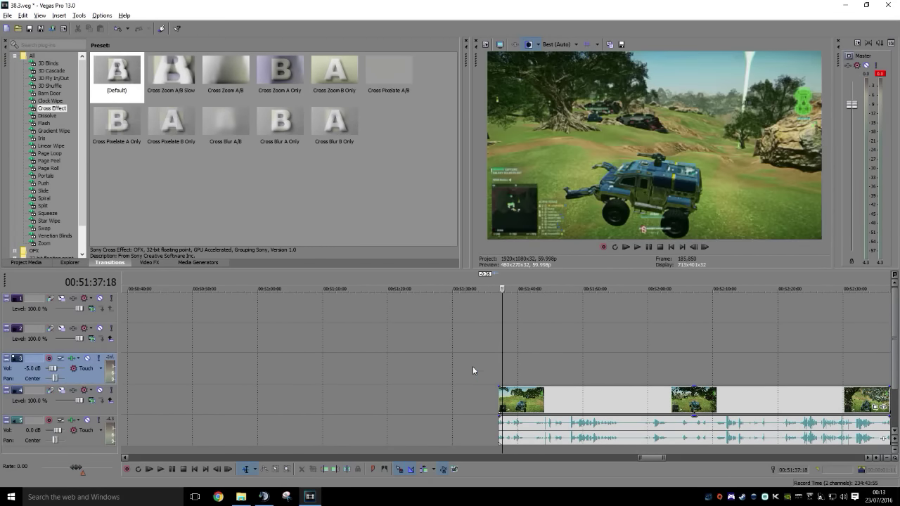
# Switch to TeamSpeak 3 to check the KAIN server log and the Normal channel chat, and return to Vegas Pro
pyautogui.click(262, 497)
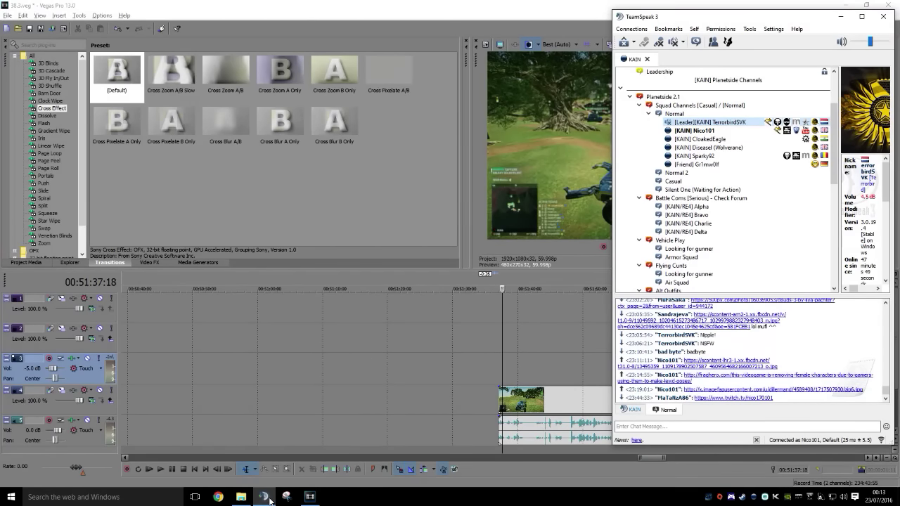
pyautogui.click(644, 411)
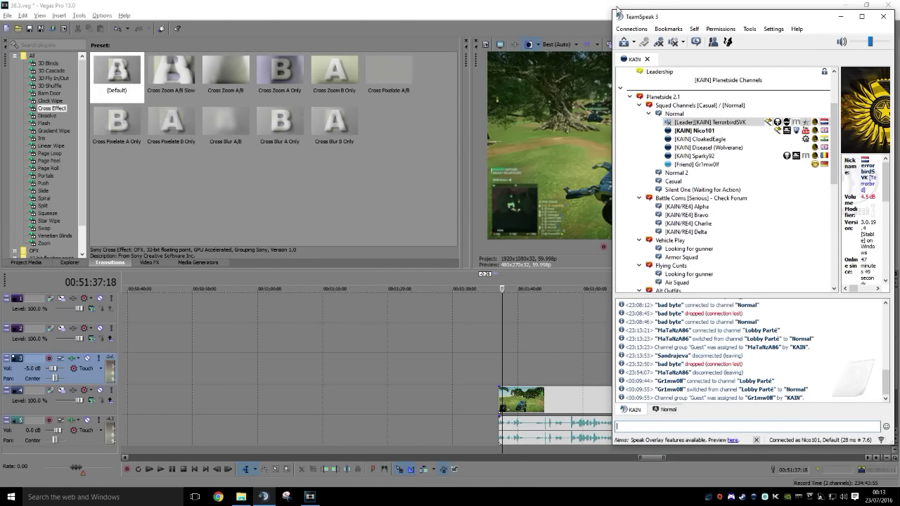
pyautogui.moveTo(612, 8); pyautogui.dragTo(626, 22)
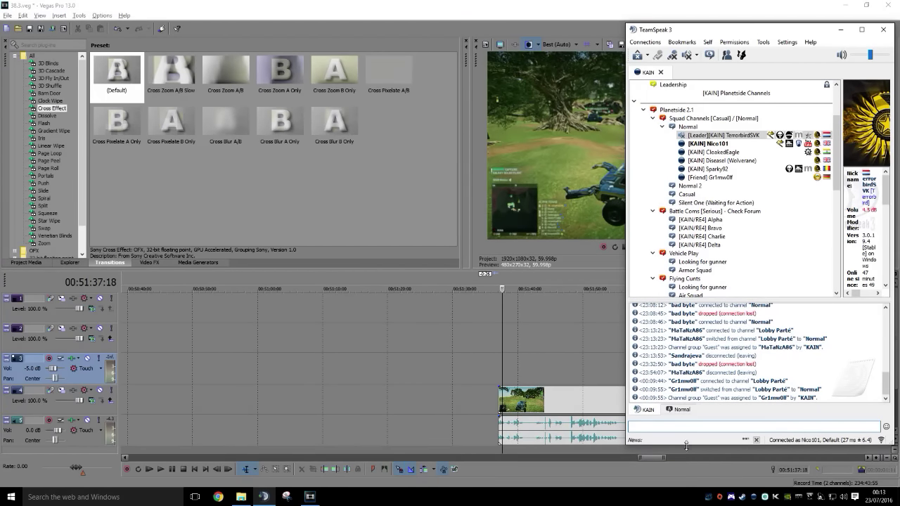
pyautogui.click(681, 410)
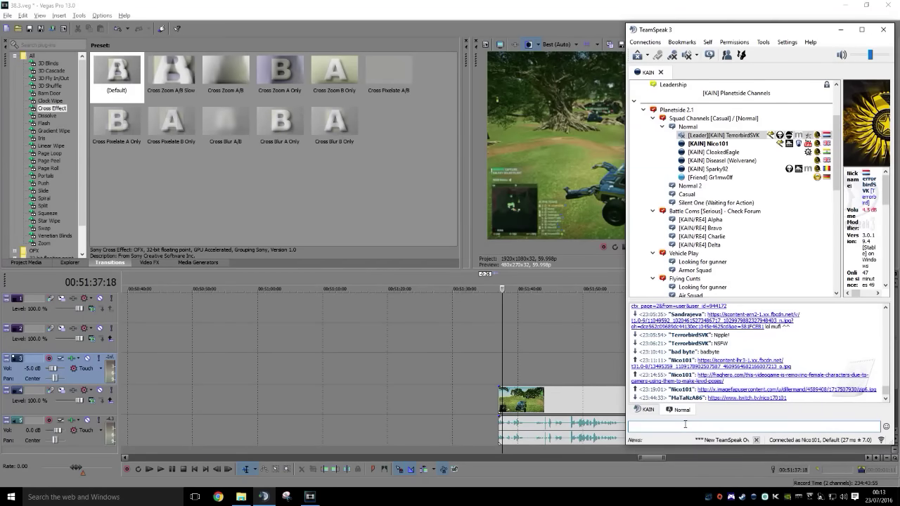
pyautogui.click(501, 369)
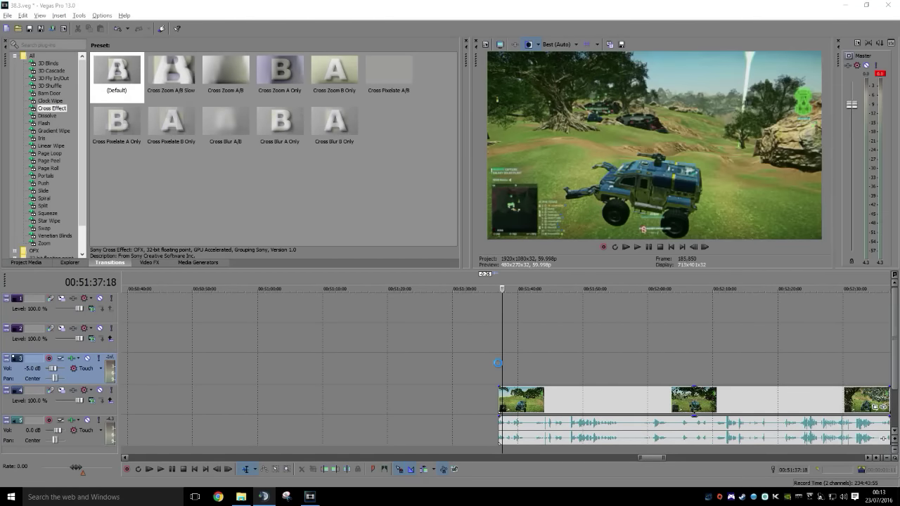
# Scrub through the green field clip and trim its start to 00:52:18:12
pyautogui.click(498, 367)
pyautogui.moveTo(498, 370); pyautogui.dragTo(669, 372)
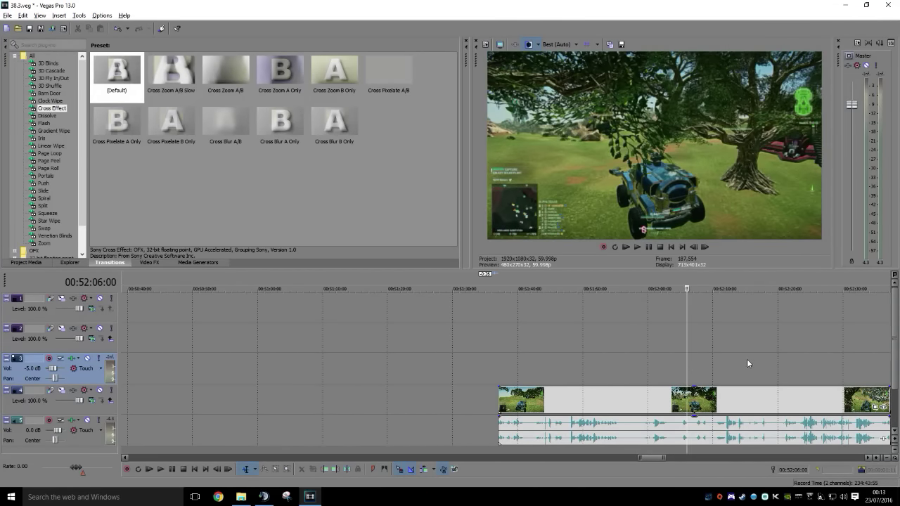
pyautogui.moveTo(652, 458)
pyautogui.mouseDown()
pyautogui.moveTo(666, 457)
pyautogui.moveTo(657, 459)
pyautogui.mouseUp()
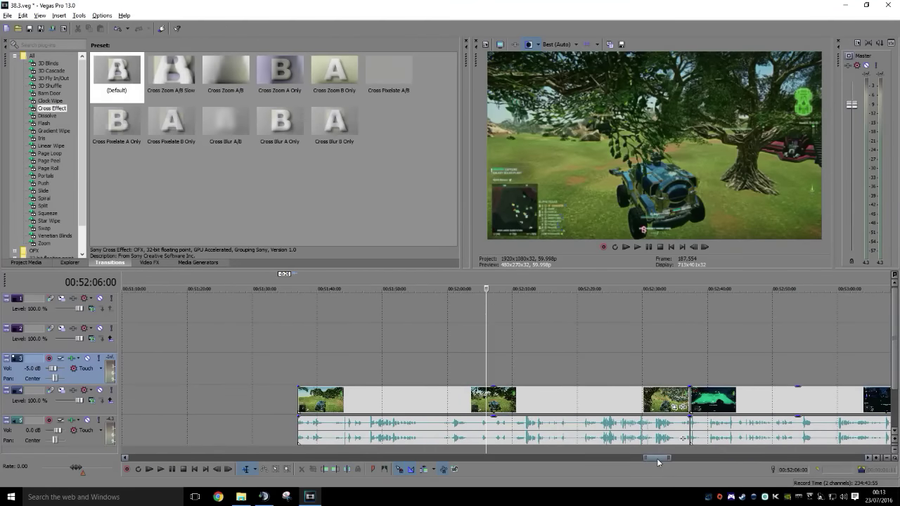
pyautogui.moveTo(490, 381); pyautogui.dragTo(363, 399)
pyautogui.click(328, 471)
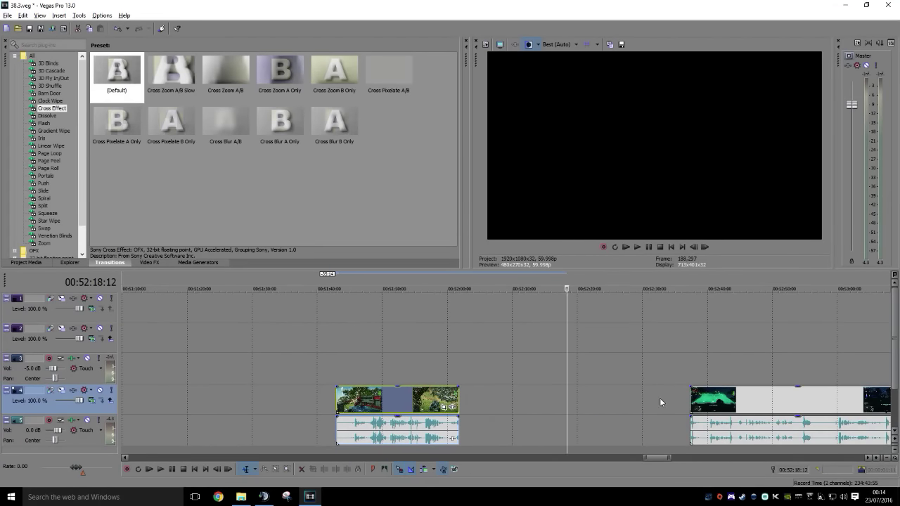
# Move the trimmed green field clip earlier, against the end of the last desert clip
pyautogui.moveTo(418, 399); pyautogui.dragTo(311, 402)
pyautogui.scroll(-10, 466, 419)
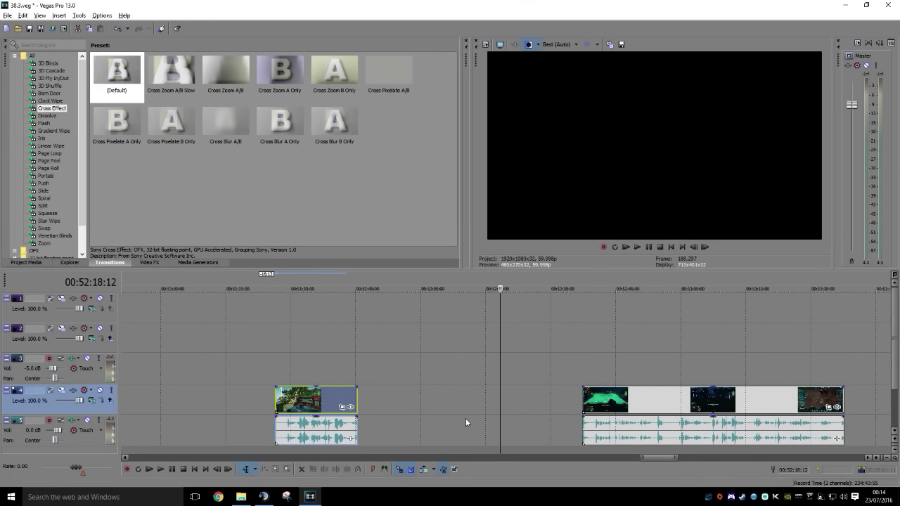
pyautogui.scroll(-3, 460, 380)
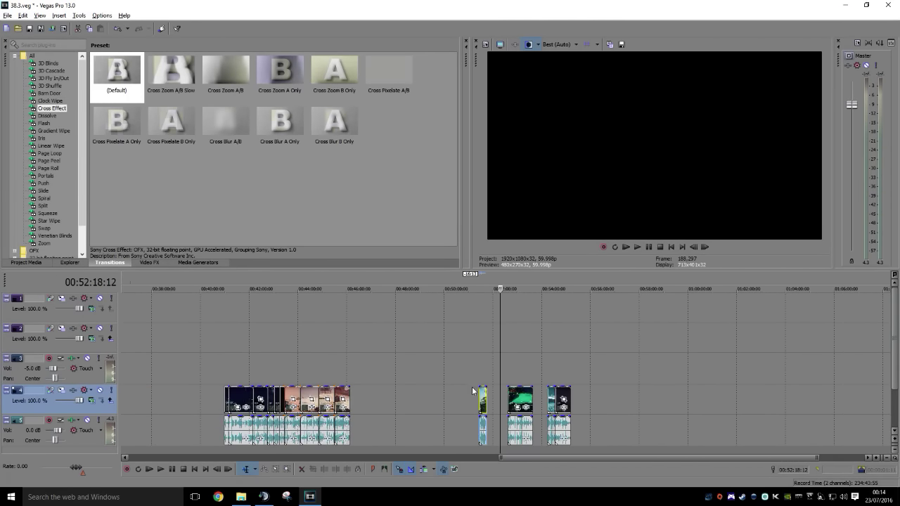
pyautogui.moveTo(484, 400); pyautogui.dragTo(351, 407)
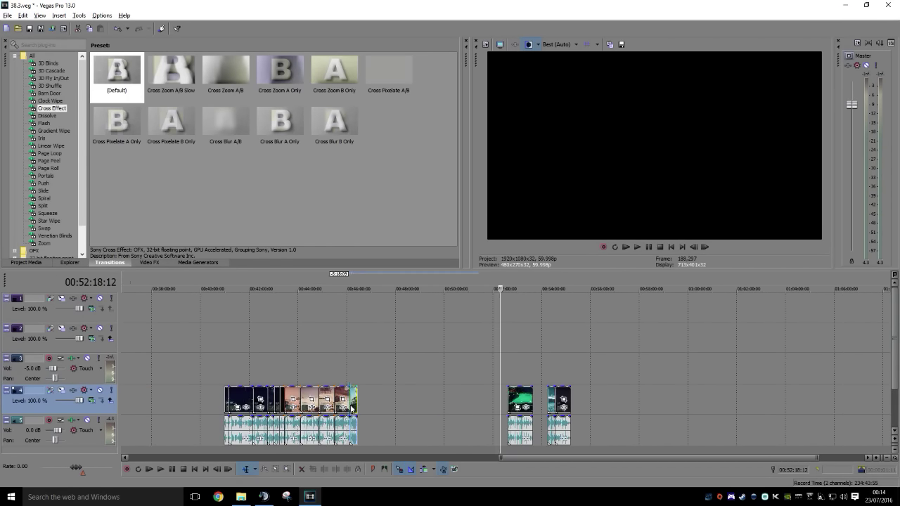
# Scrub through the night clip with the green vehicle outline from its start to about 00:53:27, glancing at the TeamSpeak 3 chat
pyautogui.click(509, 382)
pyautogui.scroll(6, 516, 382)
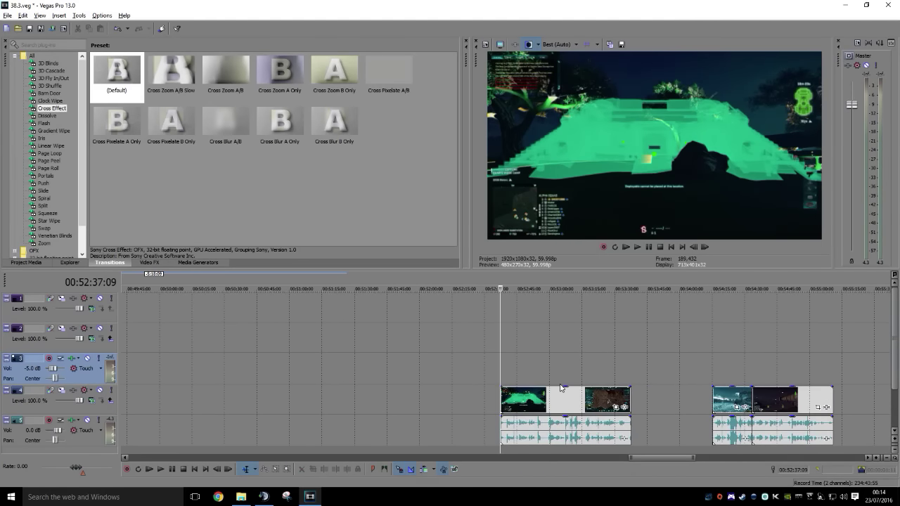
pyautogui.moveTo(503, 377); pyautogui.dragTo(610, 375)
pyautogui.click(272, 494)
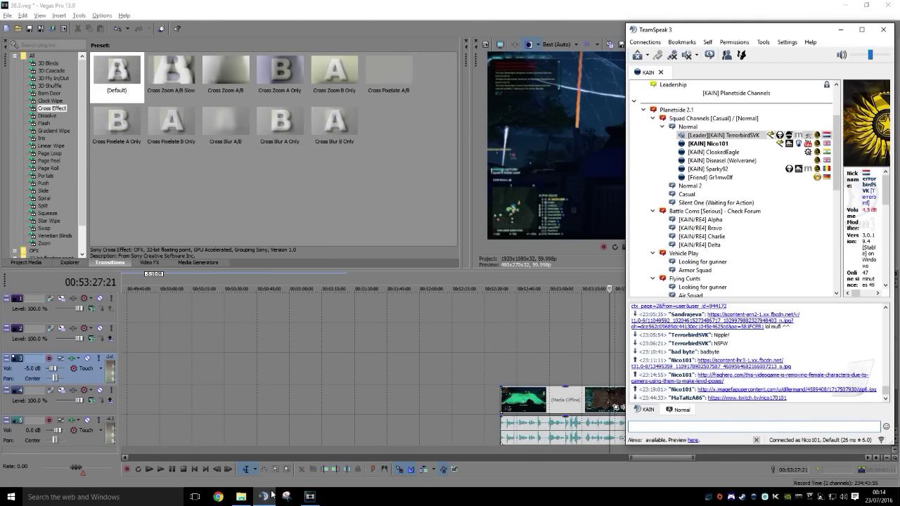
pyautogui.click(598, 356)
# Scrub back through the night clip, trim its start to 00:53:05:26, and move it earlier against the green field clip's end
pyautogui.click(598, 377)
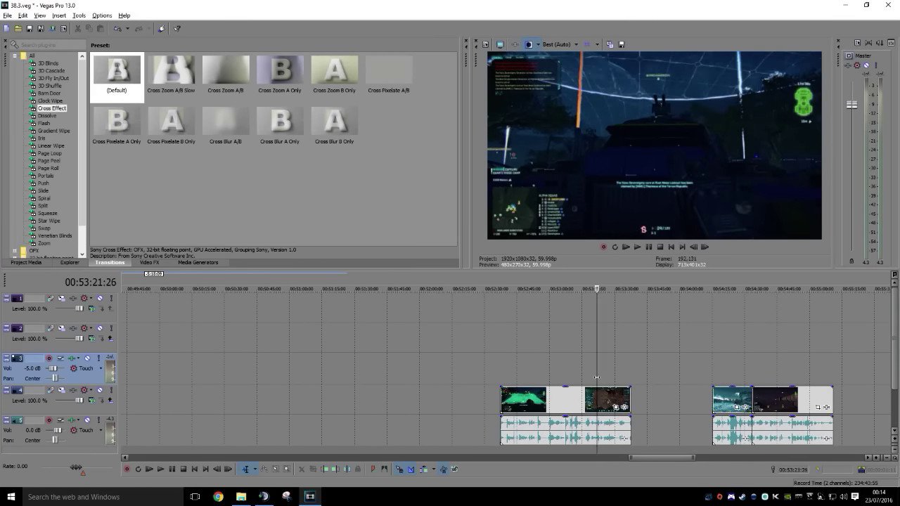
pyautogui.click(590, 380)
pyautogui.click(584, 384)
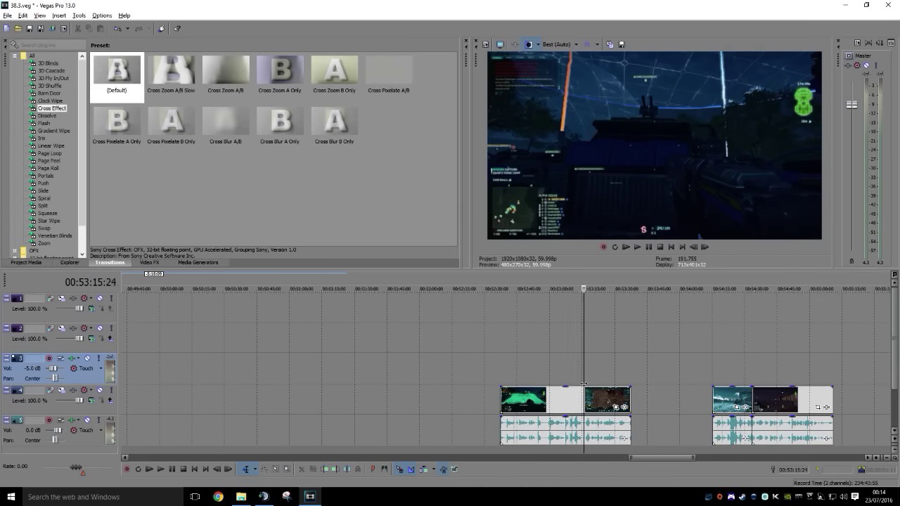
pyautogui.click(577, 384)
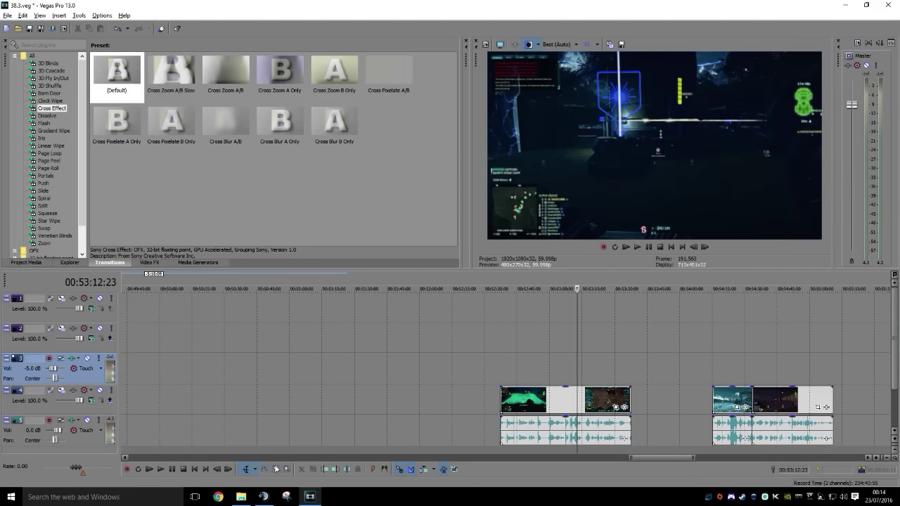
pyautogui.click(568, 379)
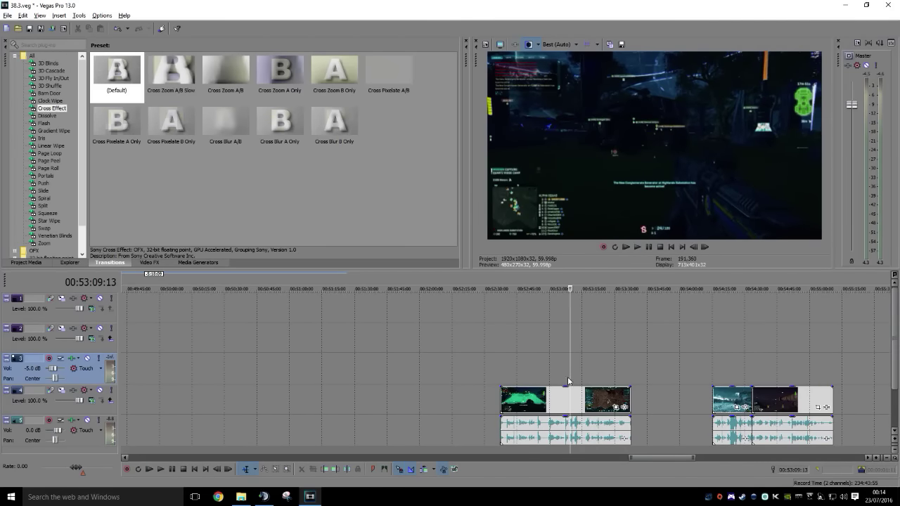
pyautogui.moveTo(248, 502)
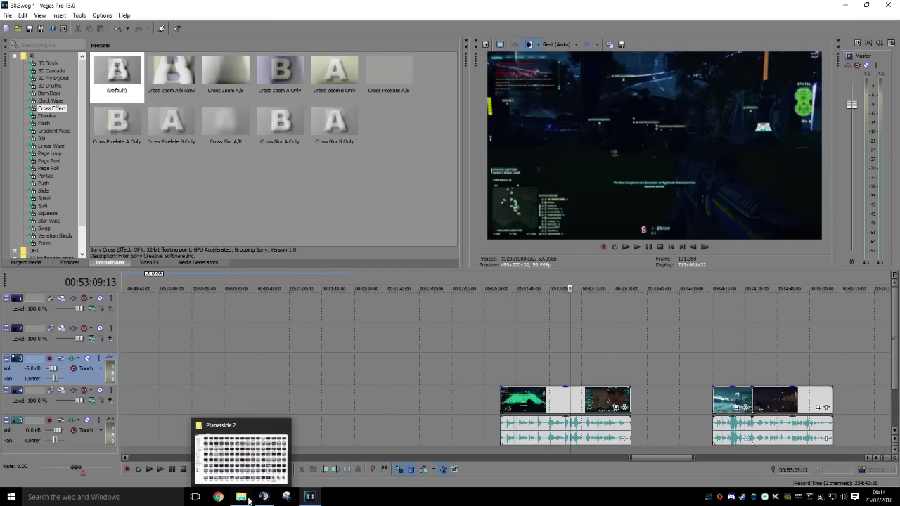
pyautogui.press('space')
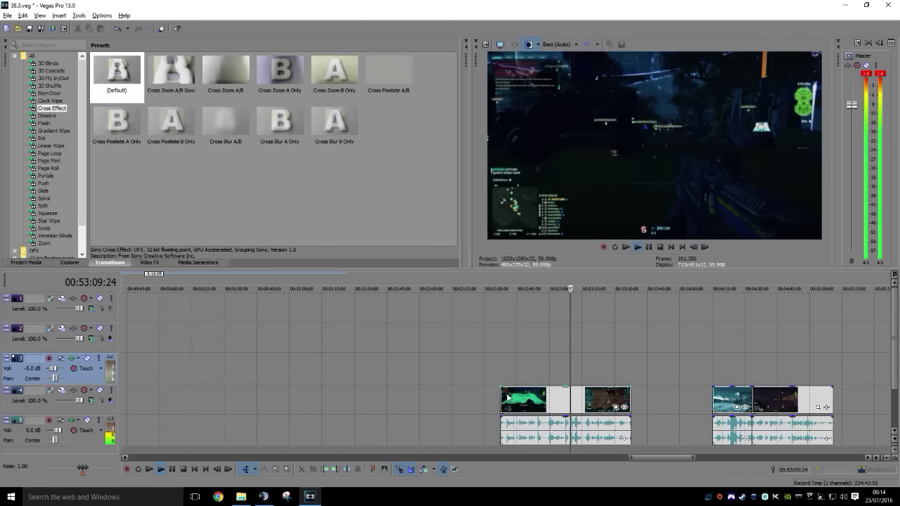
pyautogui.click(562, 376)
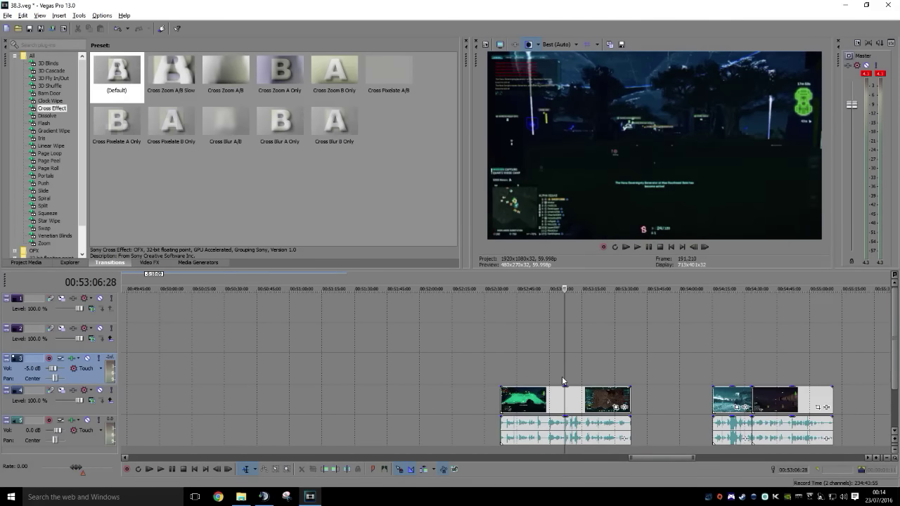
pyautogui.click(326, 470)
pyautogui.moveTo(576, 403); pyautogui.dragTo(315, 406)
pyautogui.hscroll(9, 685, 382)
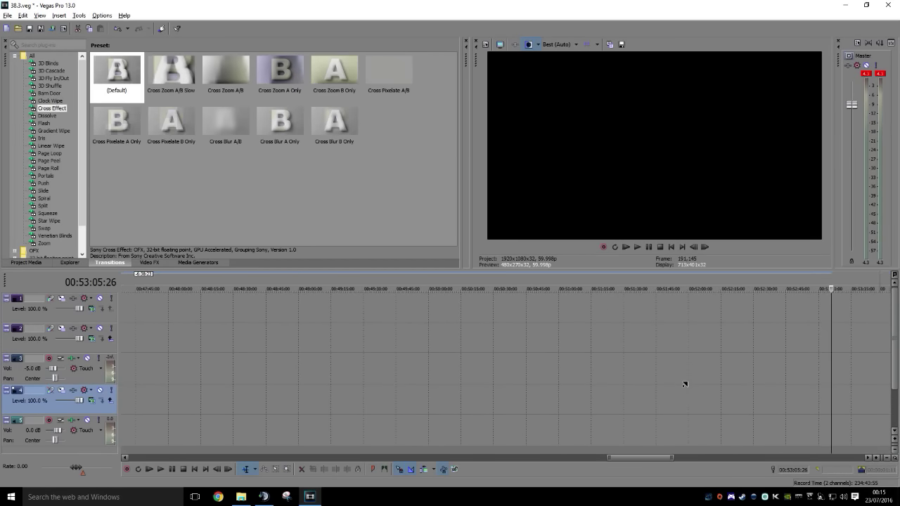
# Place the snow clip after the dark clip beside it and move both earlier, against the end of the trimmed night clip
pyautogui.click(604, 364)
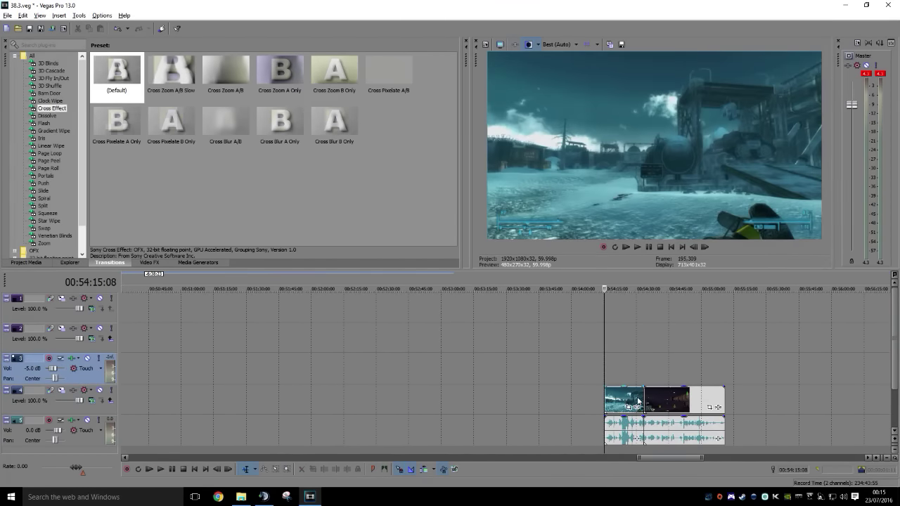
pyautogui.moveTo(634, 393); pyautogui.dragTo(733, 415)
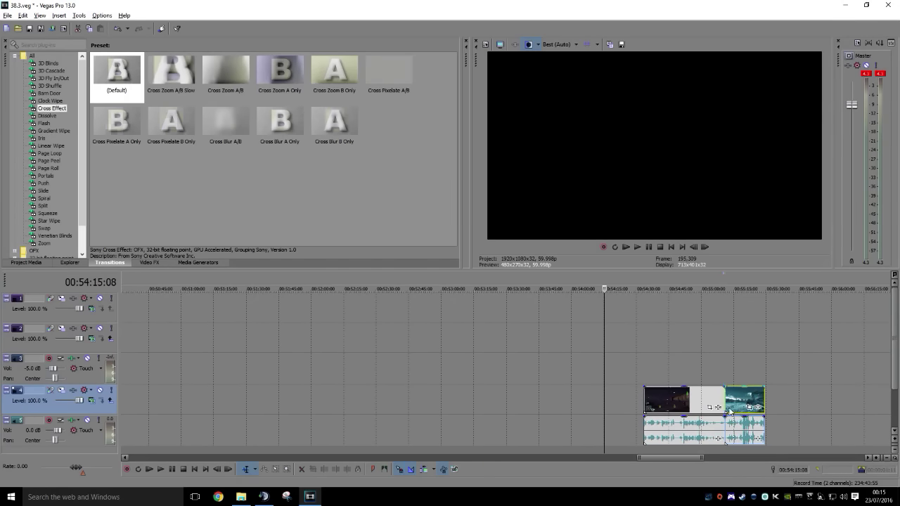
pyautogui.moveTo(688, 398); pyautogui.dragTo(483, 411)
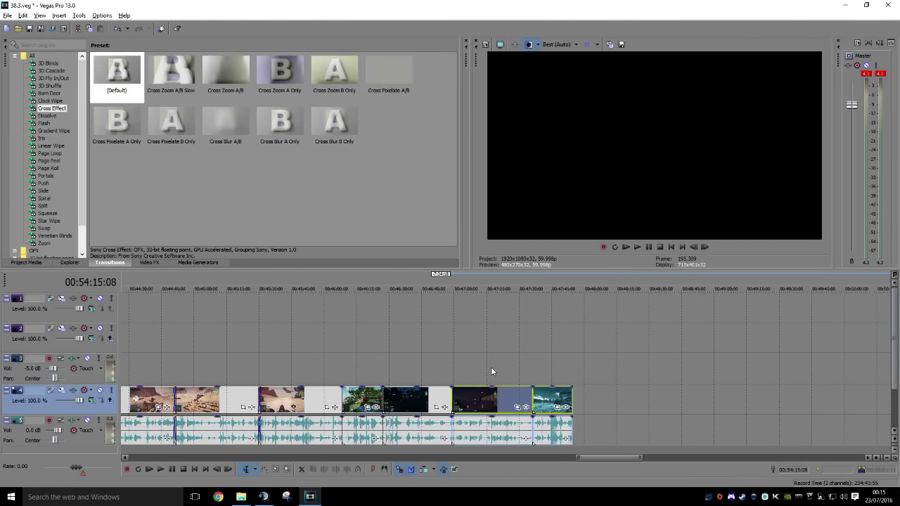
# Select the later group of clips through the snow clip and move it about 17 min 39 s earlier, against the preceding night footage
pyautogui.click(543, 393)
pyautogui.middleClick(585, 372)
pyautogui.middleClick(436, 371)
pyautogui.moveTo(547, 406); pyautogui.dragTo(63, 402)
pyautogui.moveTo(416, 409); pyautogui.dragTo(408, 410)
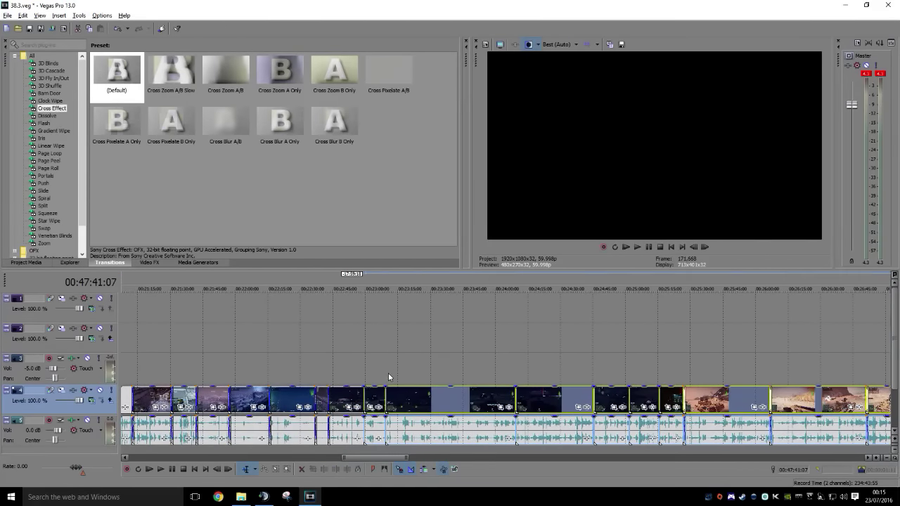
# Move the Subscribe title and the KAIN outro clips to the end of the timeline, just after the snow clip
pyautogui.hscroll(-6, 388, 377)
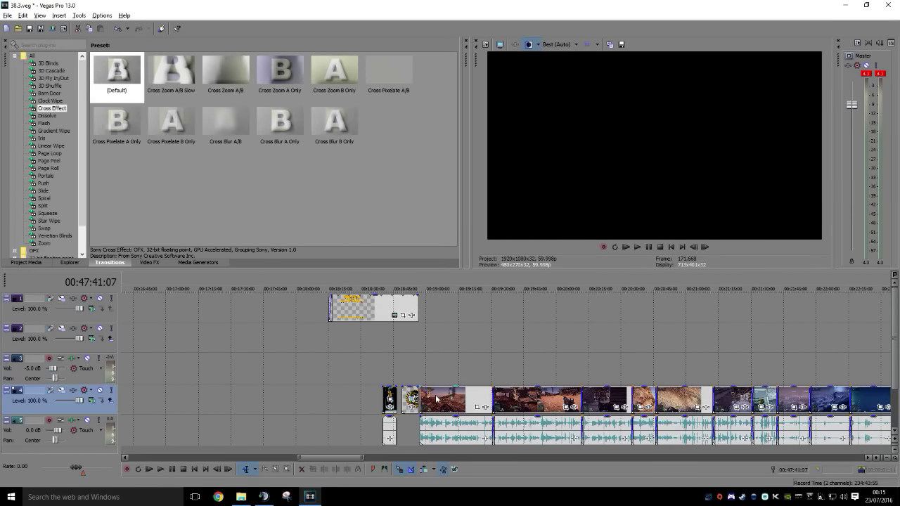
pyautogui.click(372, 315)
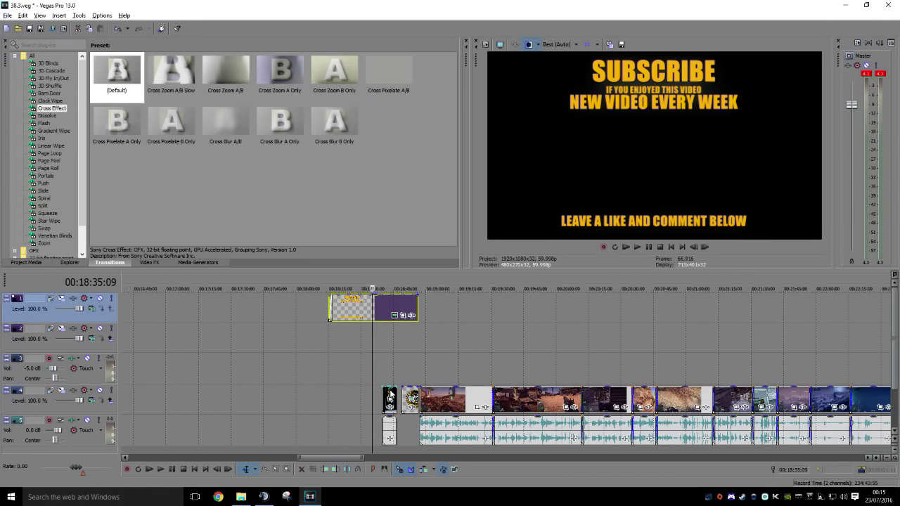
pyautogui.moveTo(374, 314); pyautogui.dragTo(899, 342)
pyautogui.hscroll(8, 899, 342)
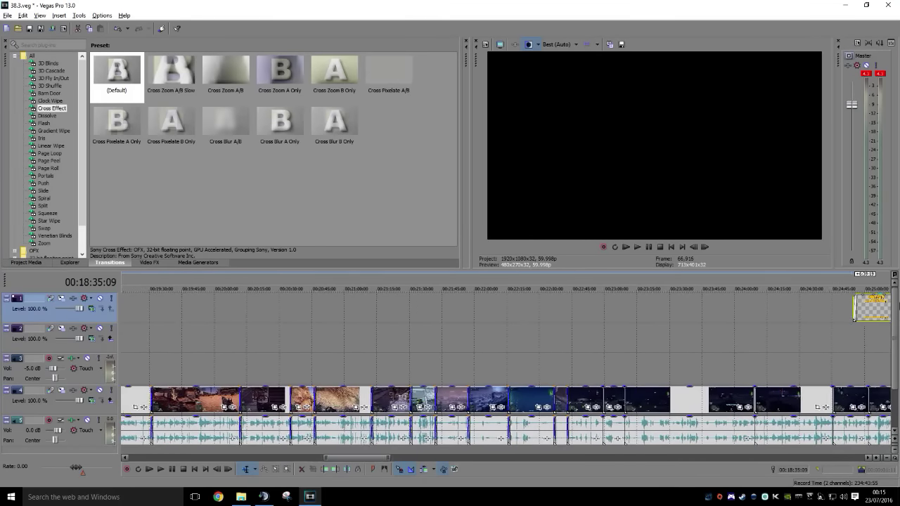
pyautogui.hscroll(8, 898, 301)
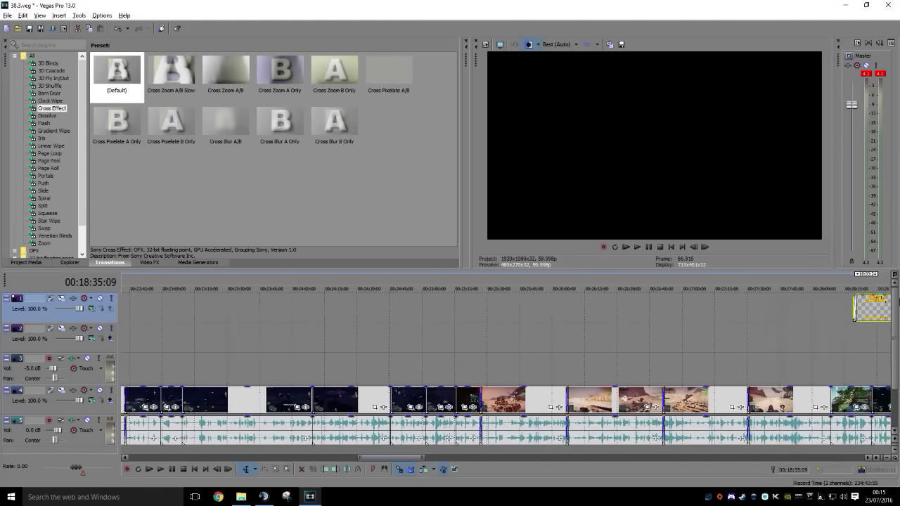
pyautogui.hscroll(1, 899, 301)
pyautogui.moveTo(828, 304); pyautogui.dragTo(769, 304)
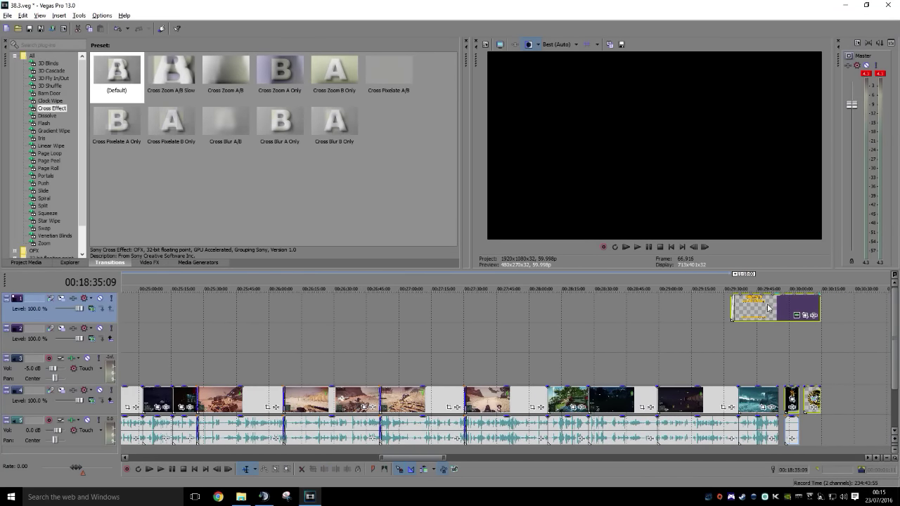
# Select the whole run of clips from about 00:19:00 through the outro with the Subscribe title and move it about 20 seconds earlier
pyautogui.click(816, 397)
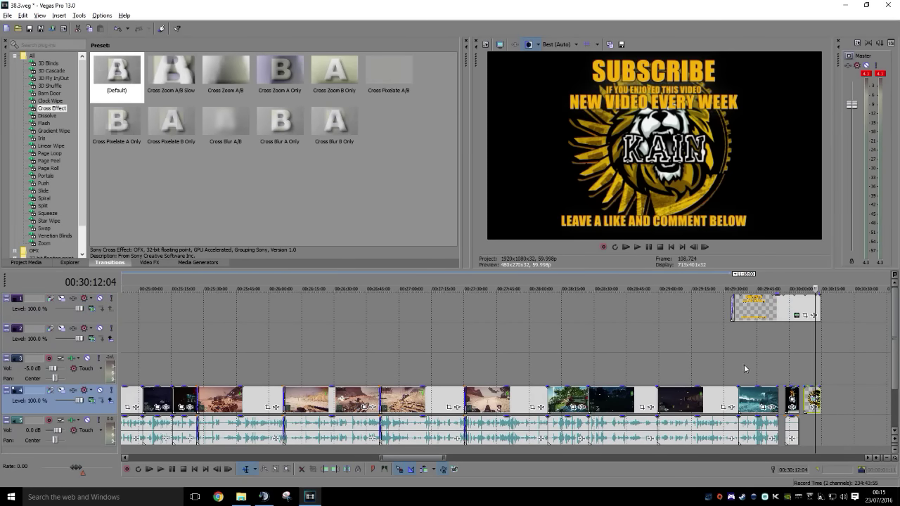
pyautogui.click(784, 316)
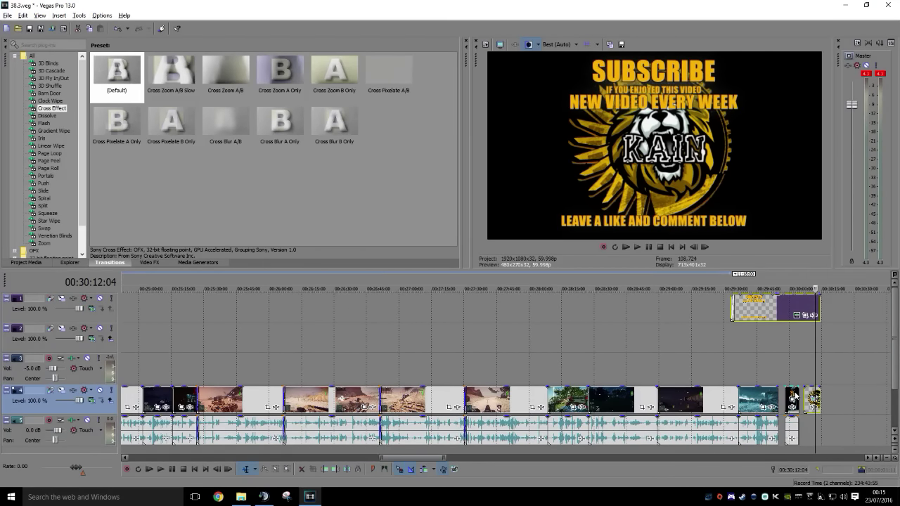
pyautogui.click(811, 396)
pyautogui.scroll(-2, 826, 398)
pyautogui.hscroll(-3, 209, 366)
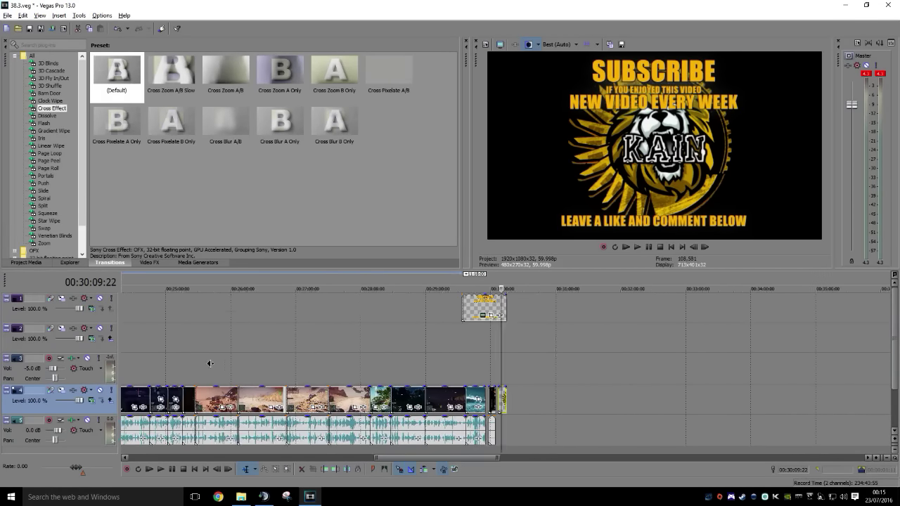
pyautogui.middleClick(208, 378)
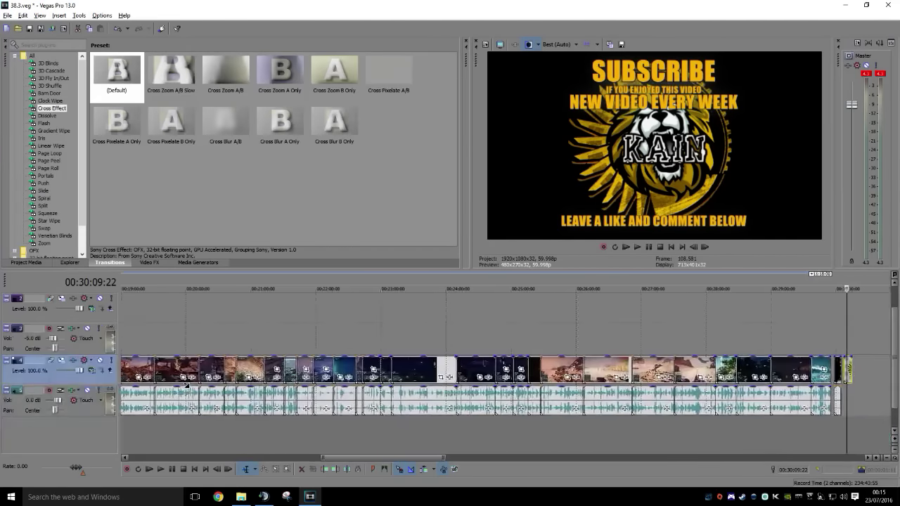
pyautogui.hscroll(-1, 155, 345)
pyautogui.hotkey('ctrl', 'a')
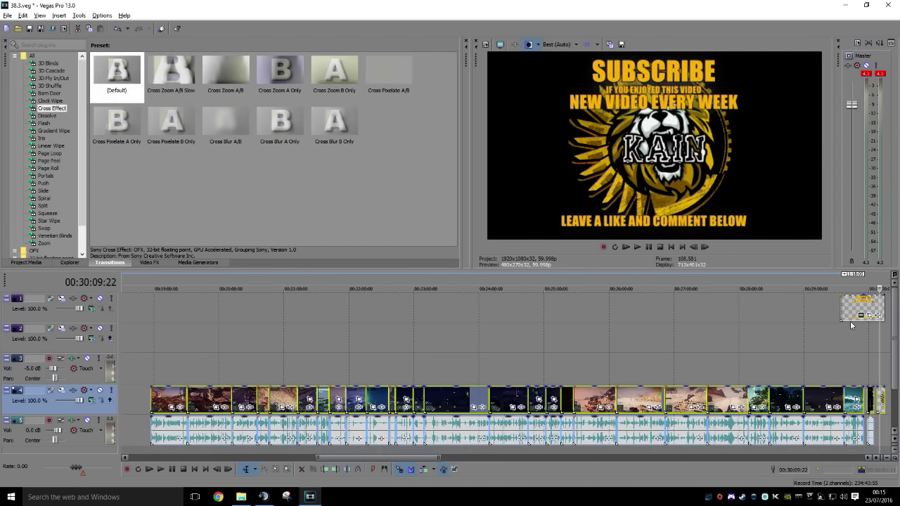
pyautogui.moveTo(852, 314); pyautogui.dragTo(832, 314)
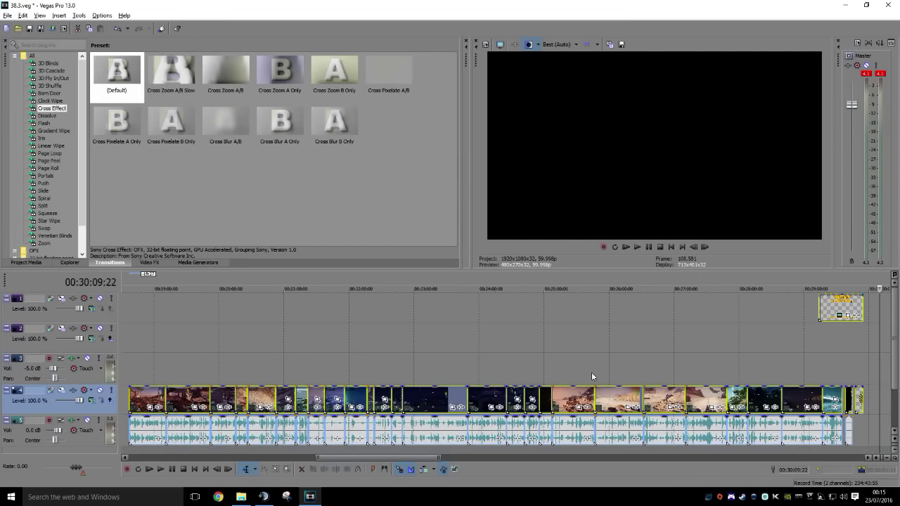
# Close the remaining gaps in the earlier timeline, moving the clips after about 00:05:20 against the end of the preceding clip
pyautogui.middleClick(556, 375)
pyautogui.hscroll(-8, 520, 384)
pyautogui.moveTo(577, 398); pyautogui.dragTo(429, 397)
pyautogui.hscroll(-15, 431, 377)
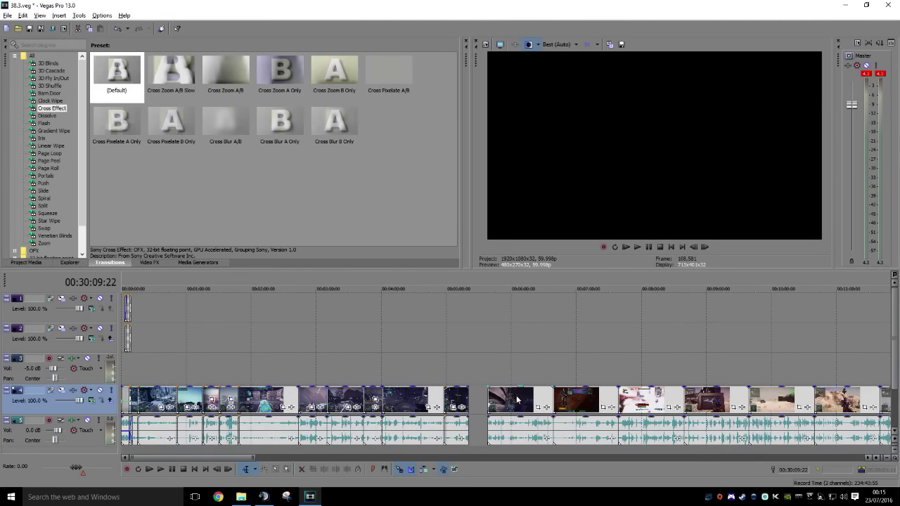
pyautogui.moveTo(517, 400); pyautogui.dragTo(480, 402)
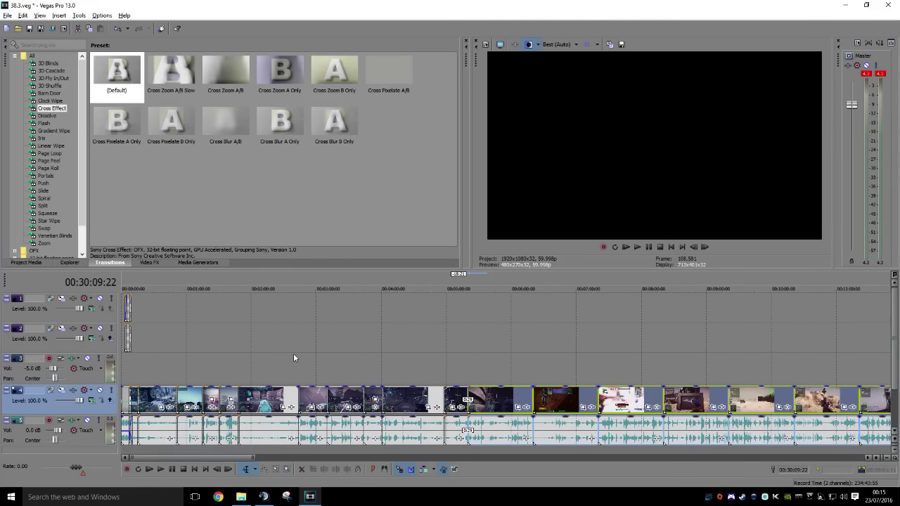
# Save the project, save it under the new name Video 39 in the 1 Sony Vegas Edits folder, and save once more
pyautogui.click(8, 15)
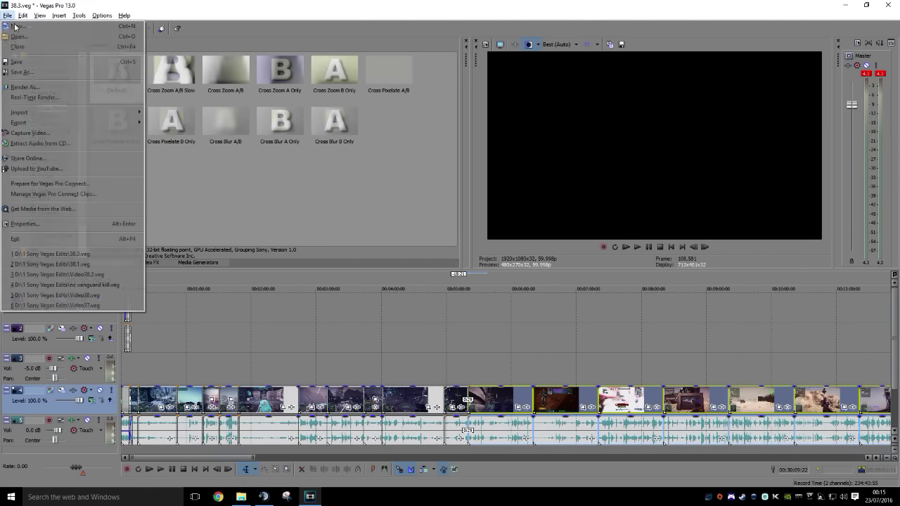
pyautogui.click(42, 64)
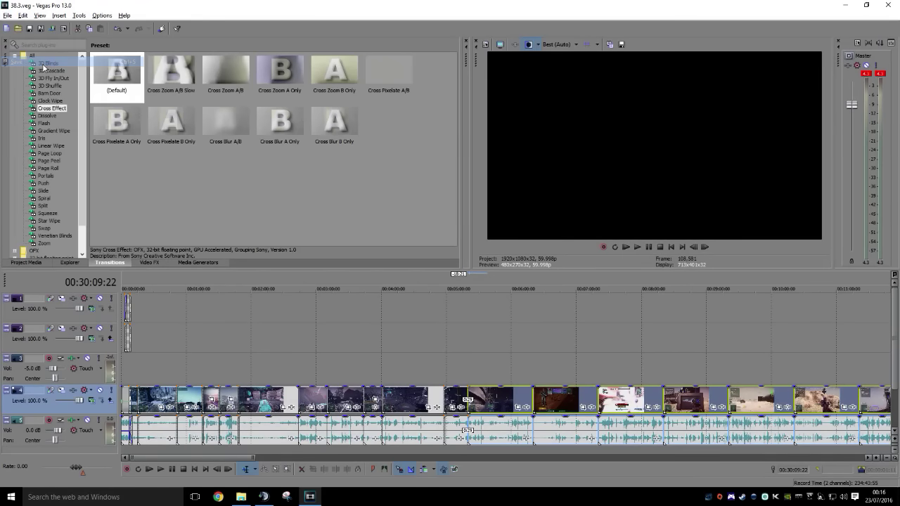
pyautogui.click(8, 15)
pyautogui.click(22, 71)
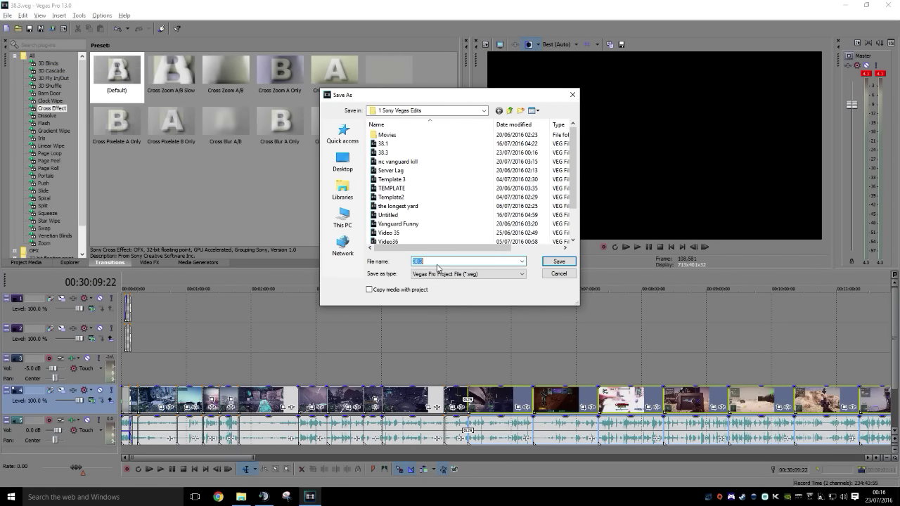
pyautogui.write('39')
pyautogui.press('BackSpace')
pyautogui.press('BackSpace')
pyautogui.write('Video 25')
pyautogui.press('BackSpace')
pyautogui.press('BackSpace')
pyautogui.write('39')
pyautogui.click(559, 261)
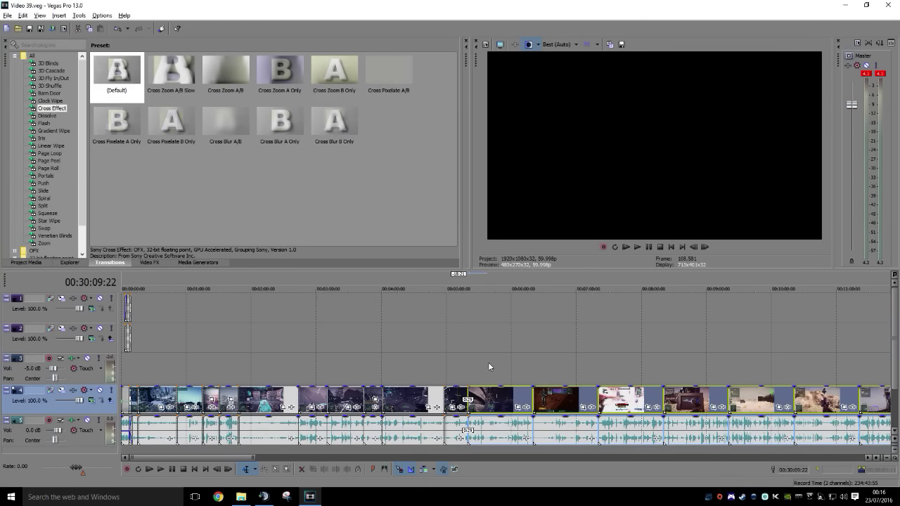
pyautogui.click(8, 15)
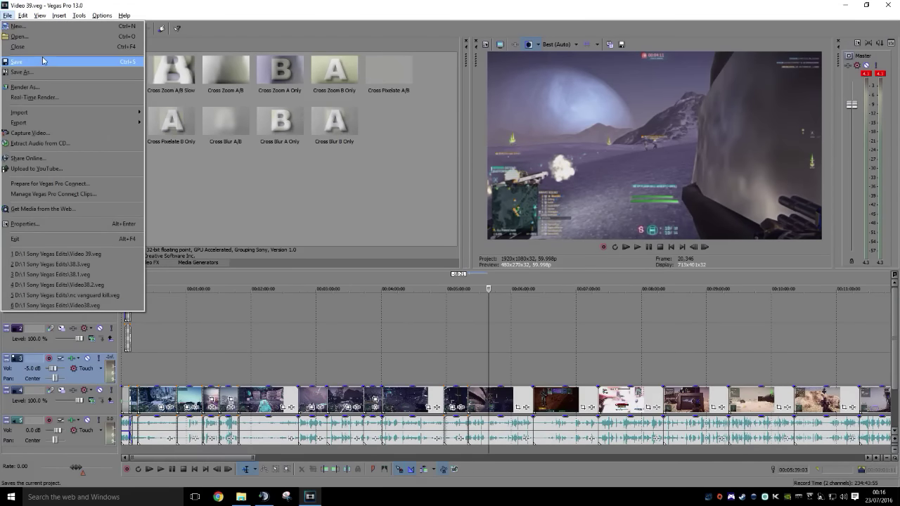
pyautogui.click(41, 61)
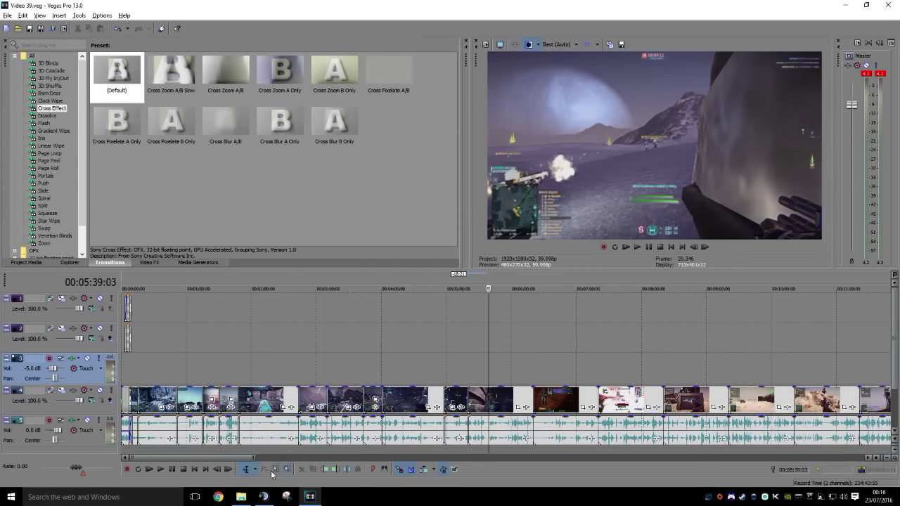
# Look over the closed-up timeline through to the outro and set the playhead to 00:00:19:27 near the start
pyautogui.middleClick(412, 350)
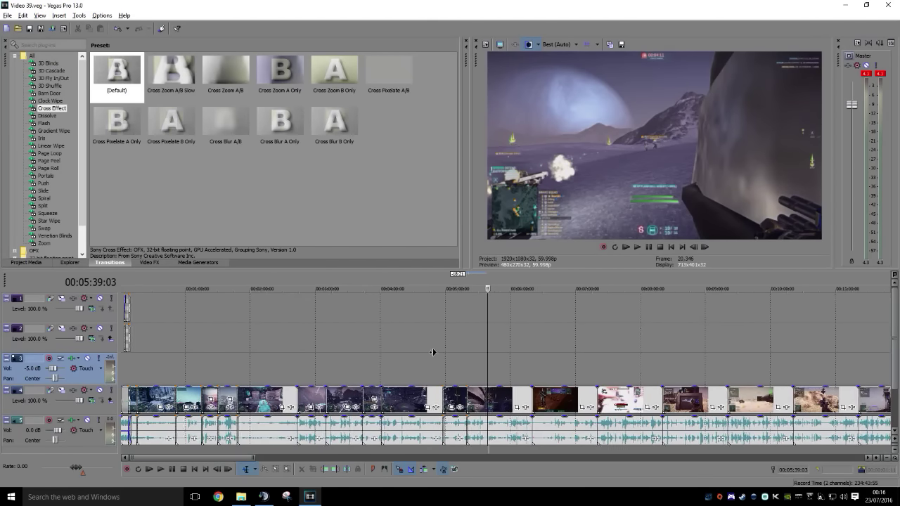
pyautogui.hscroll(8, 734, 352)
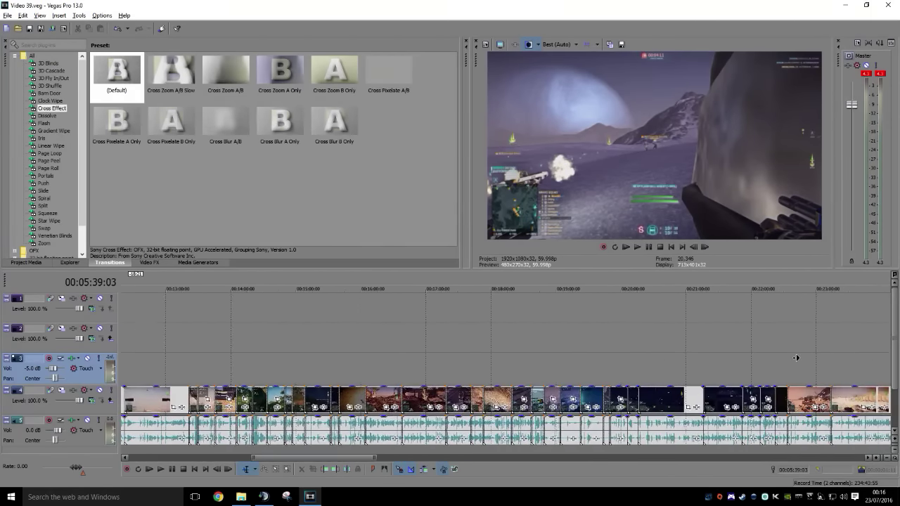
pyautogui.hscroll(-18, 694, 366)
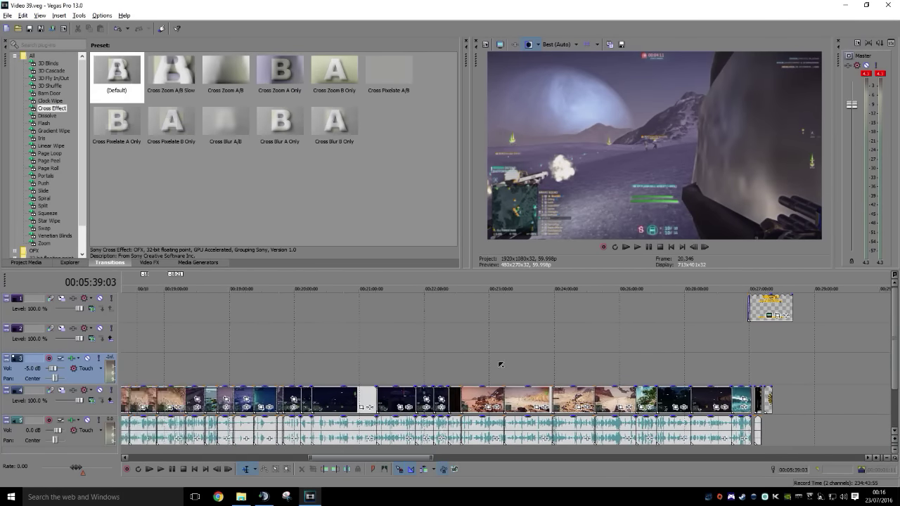
pyautogui.click(142, 362)
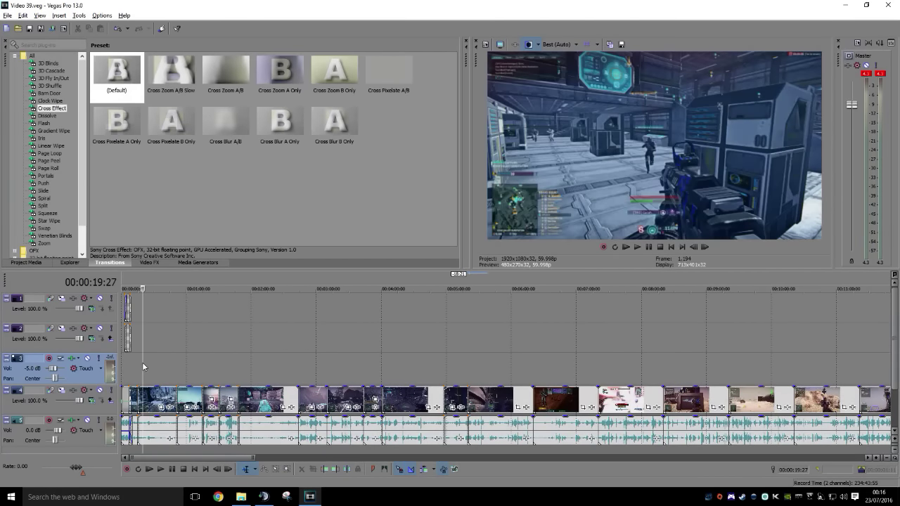
# Play the clip after about 00:00:15 and trim its start to 00:00:30:00
pyautogui.press('space')
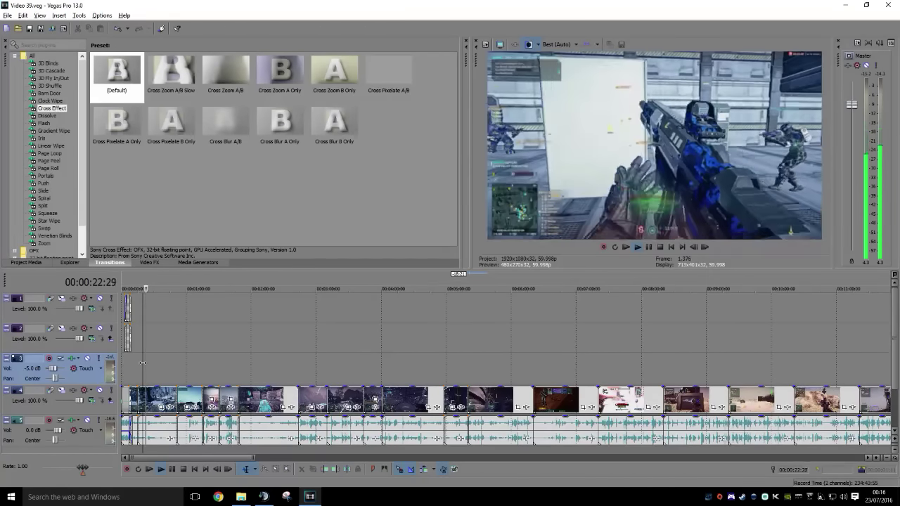
pyautogui.press('space')
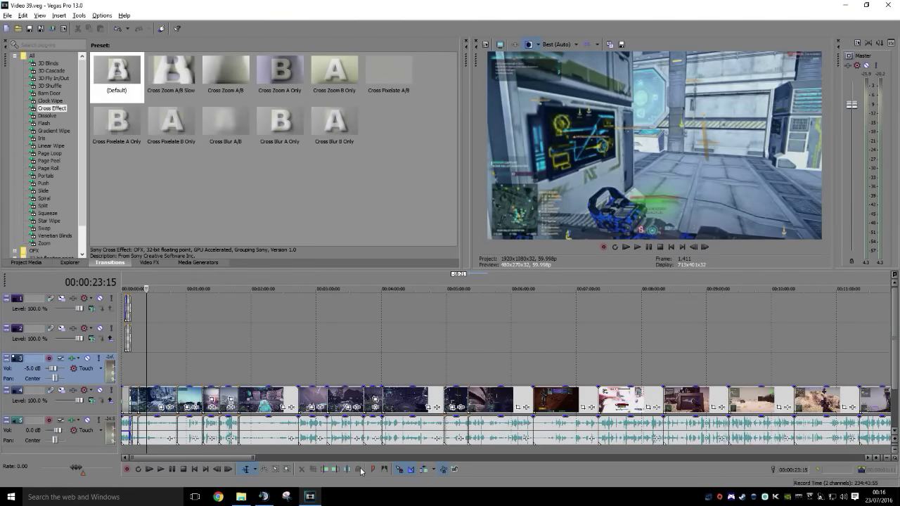
pyautogui.click(139, 377)
pyautogui.press('space')
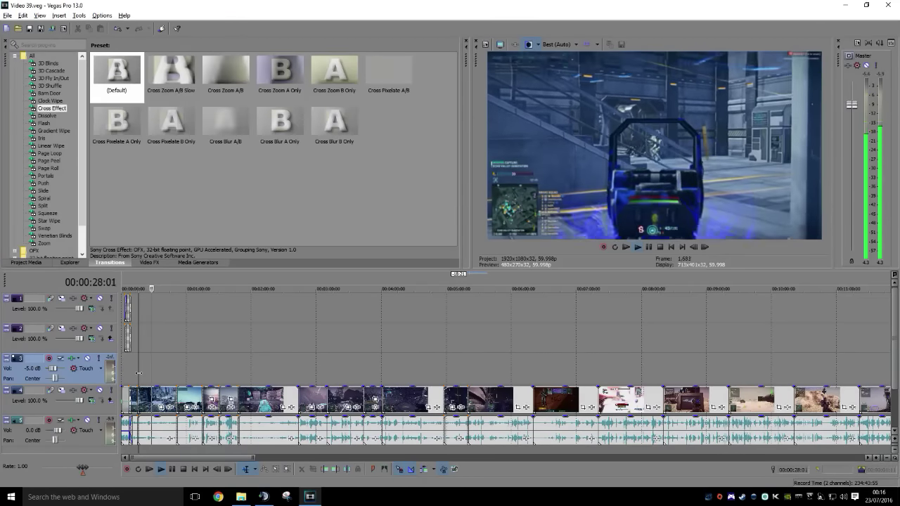
pyautogui.press('Return')
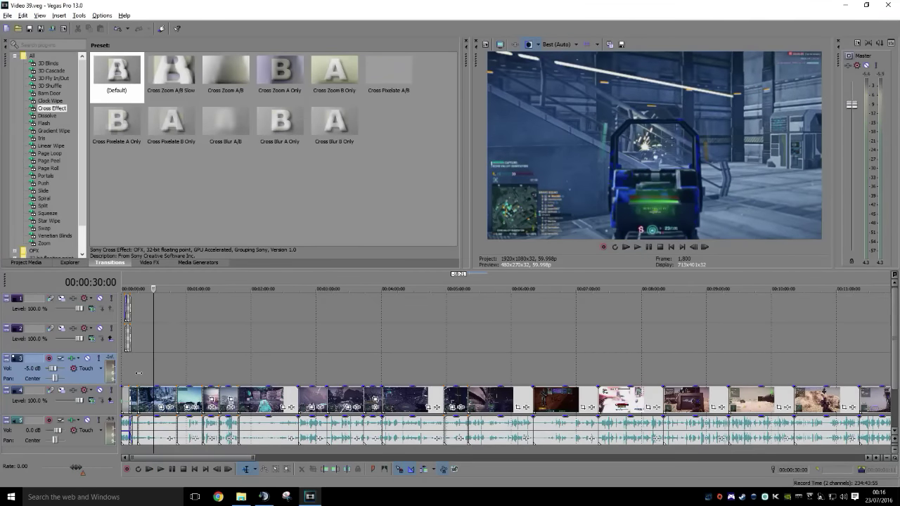
pyautogui.scroll(1, 166, 409)
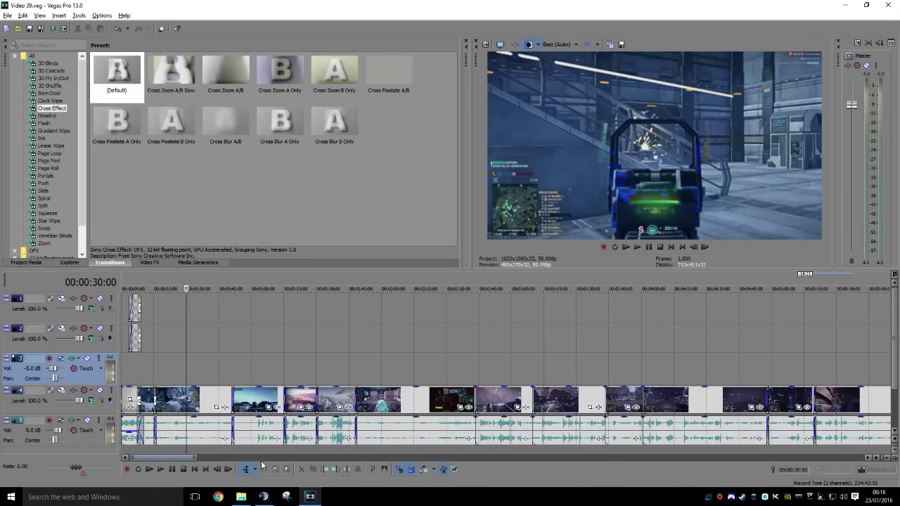
pyautogui.click(321, 469)
# Play the rest of the clip starting at 00:00:30 and delete it from the timeline
pyautogui.press('space')
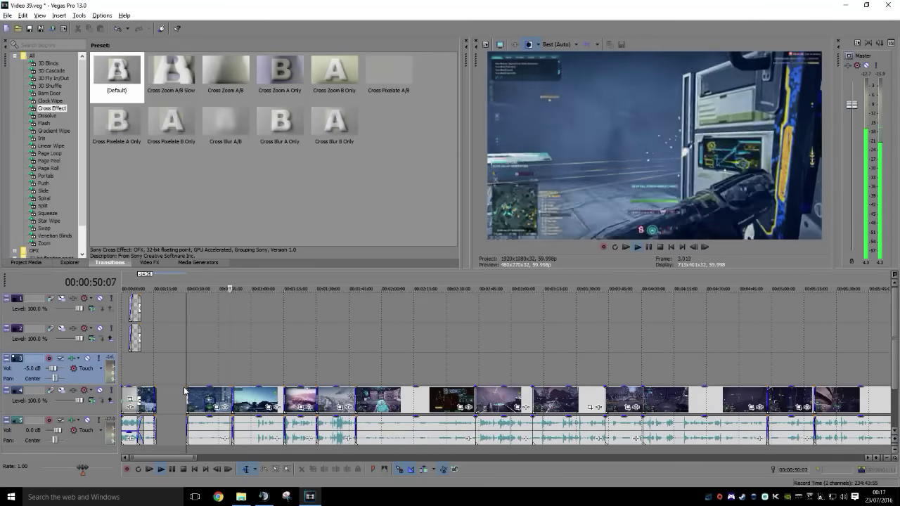
pyautogui.press('Return')
pyautogui.click(195, 401)
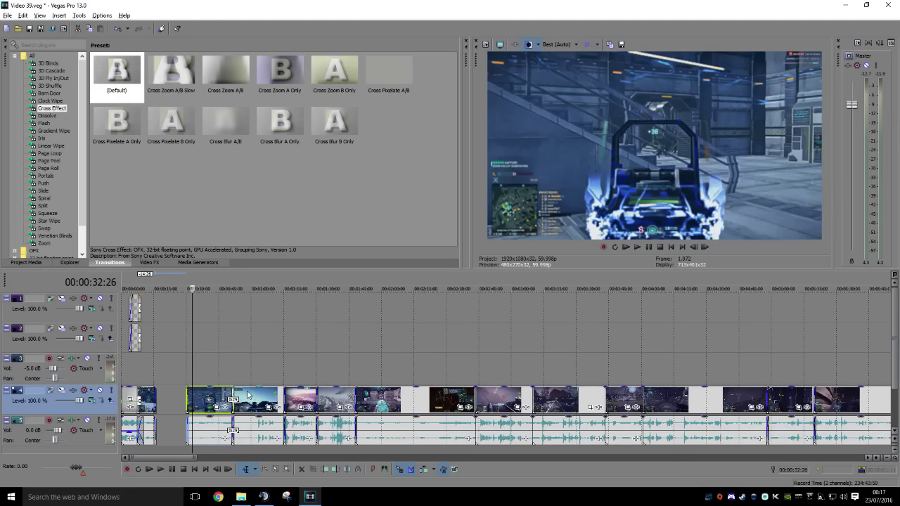
pyautogui.press('Delete')
# Review the clip starting at about 00:00:51 and move it to the end of the preceding clip at about 00:00:15
pyautogui.click(232, 378)
pyautogui.press('space')
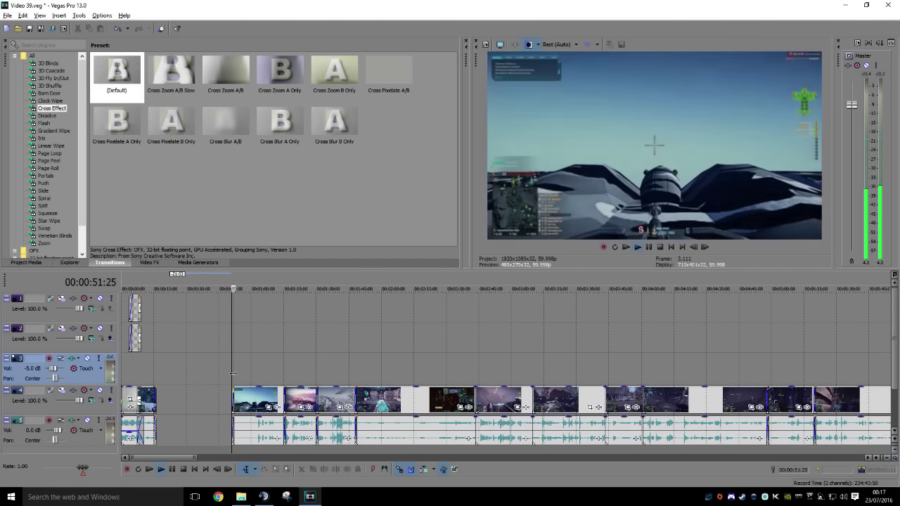
pyautogui.scroll(1, 239, 382)
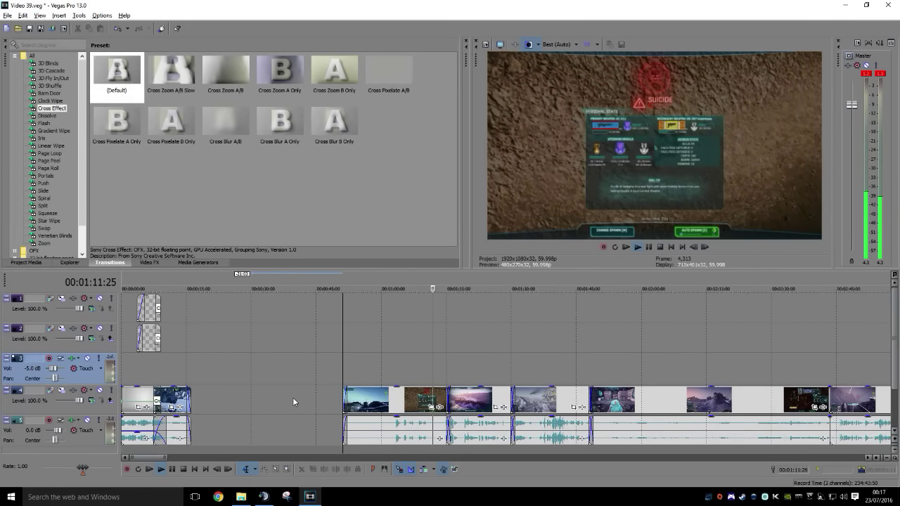
pyautogui.press('Return')
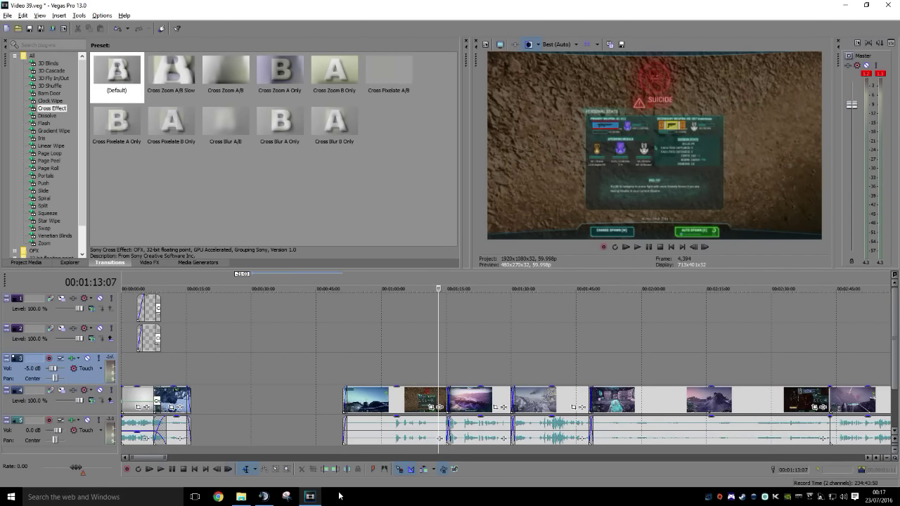
pyautogui.moveTo(371, 410); pyautogui.dragTo(214, 404)
# Play the clip starting at about 00:01:15 and move it back to overlap the preceding clip's end at about 00:00:36
pyautogui.click(447, 370)
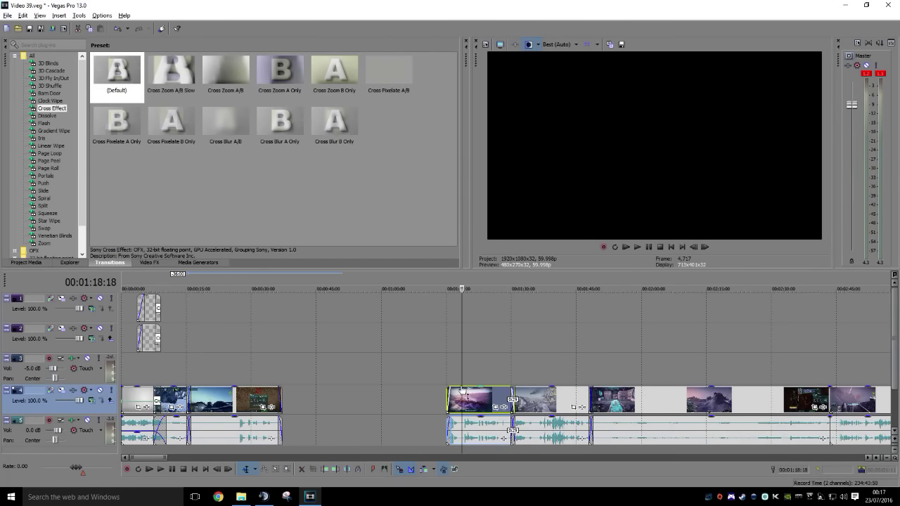
pyautogui.press('space')
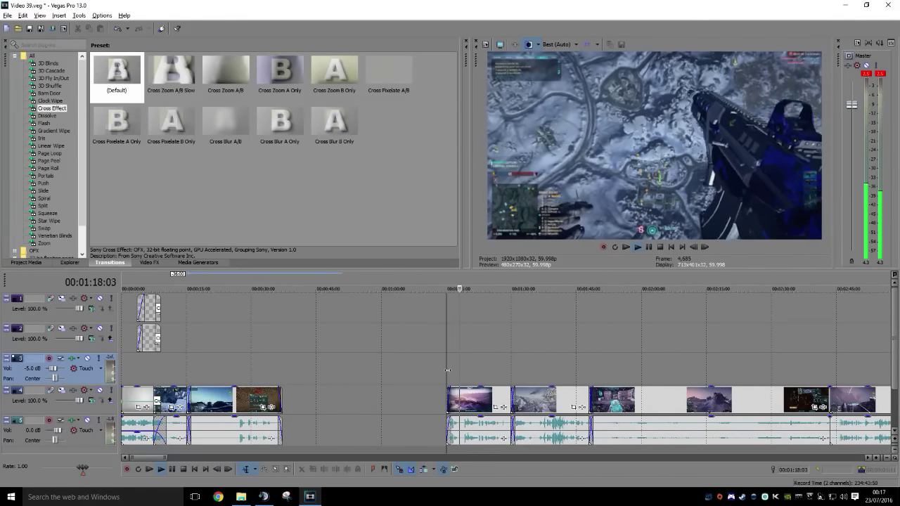
pyautogui.moveTo(479, 401); pyautogui.dragTo(312, 415)
# Play the moved clip to its end and bring the clip at about 00:01:30 back to overlap it at about 00:00:51
pyautogui.click(279, 371)
pyautogui.press('space')
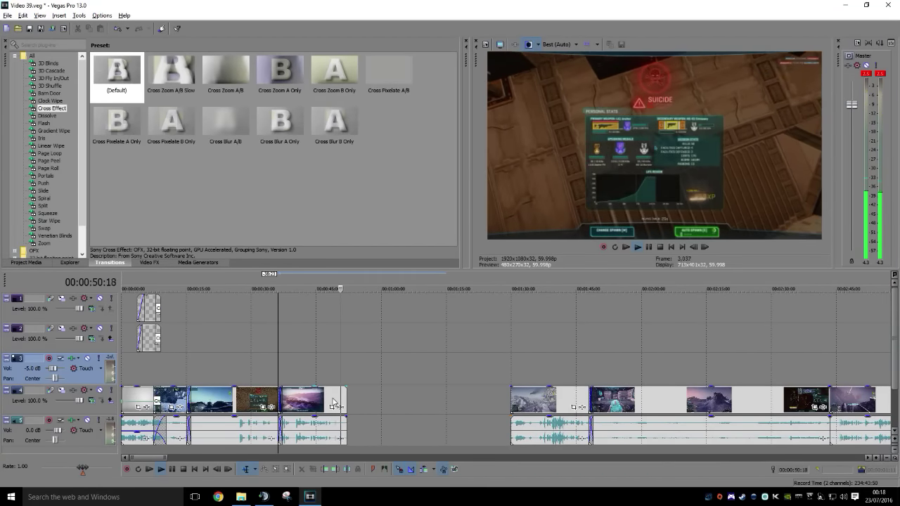
pyautogui.press('Return')
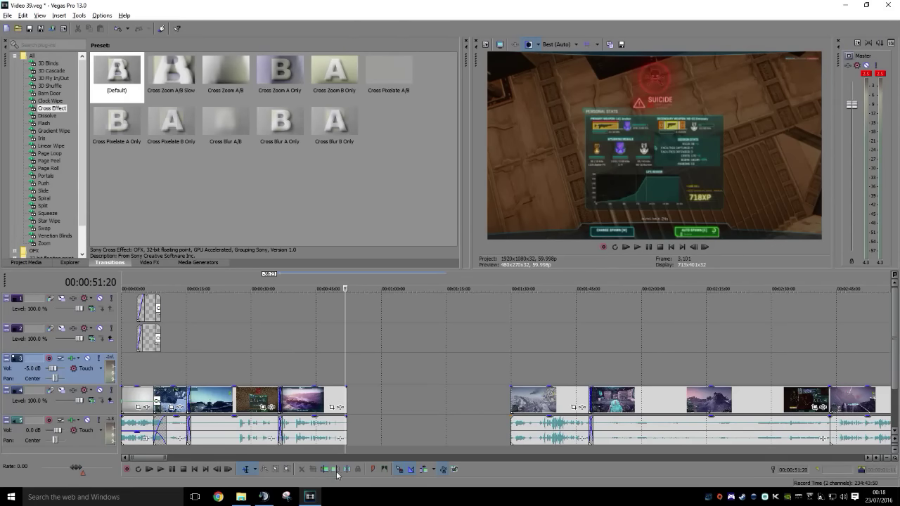
pyautogui.moveTo(534, 404); pyautogui.dragTo(364, 404)
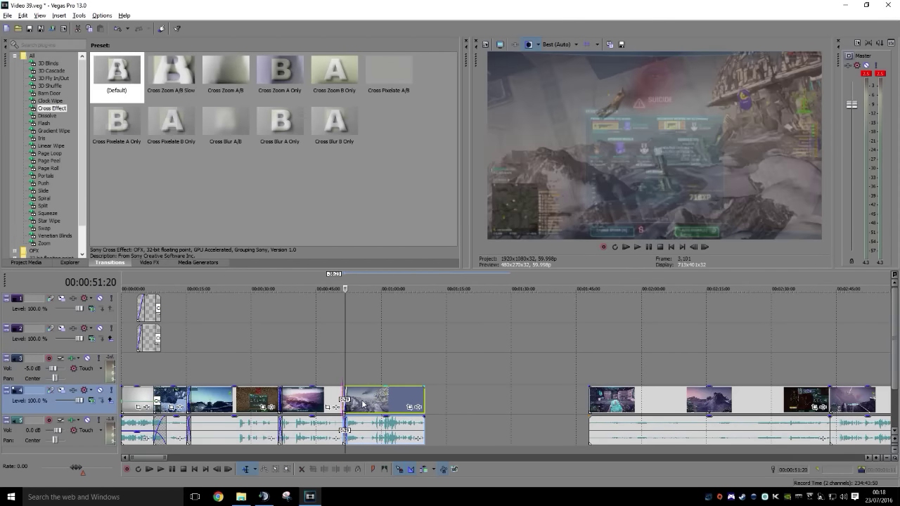
# Review the clip from about 00:00:51, move the clip at about 00:01:48 back to overlap its end near 00:01:09, and save the project
pyautogui.click(340, 371)
pyautogui.press('space')
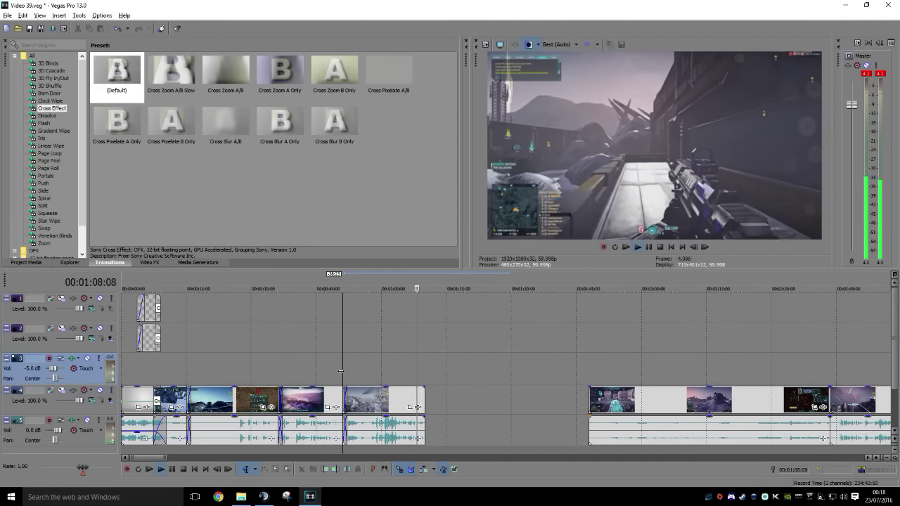
pyautogui.press('space')
pyautogui.moveTo(594, 395); pyautogui.dragTo(434, 413)
pyautogui.click(7, 15)
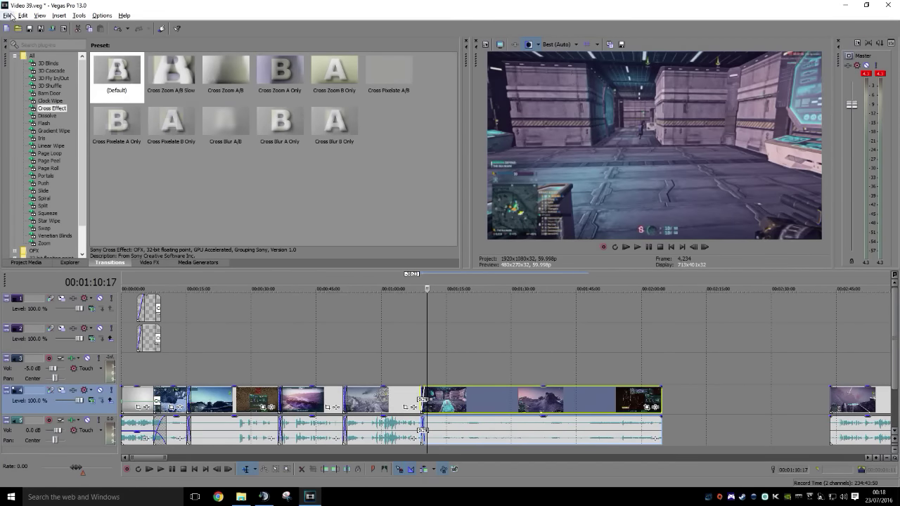
pyautogui.click(29, 61)
# Play the clip from about 00:01:09, trim its start to 00:01:30:17, and move the remainder back to the preceding clip's end
pyautogui.click(420, 357)
pyautogui.press('space')
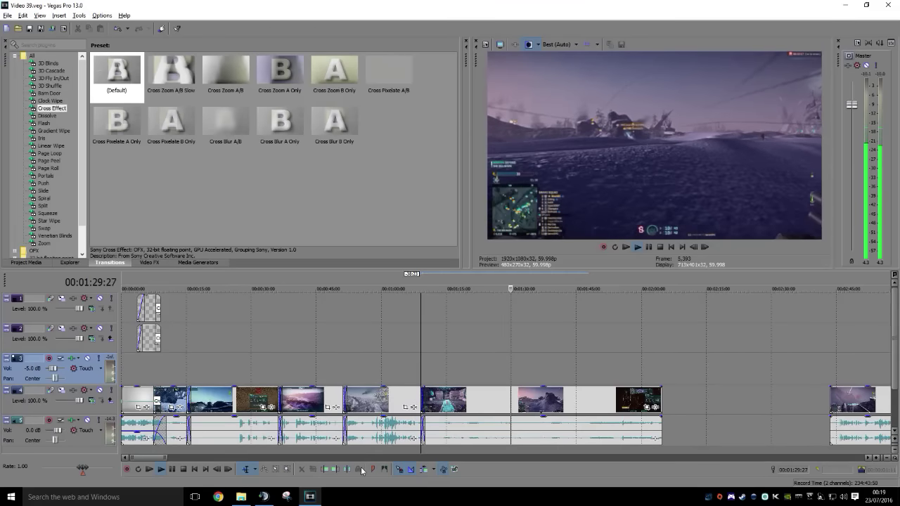
pyautogui.press('Return')
pyautogui.click(325, 469)
pyautogui.moveTo(538, 394); pyautogui.dragTo(445, 395)
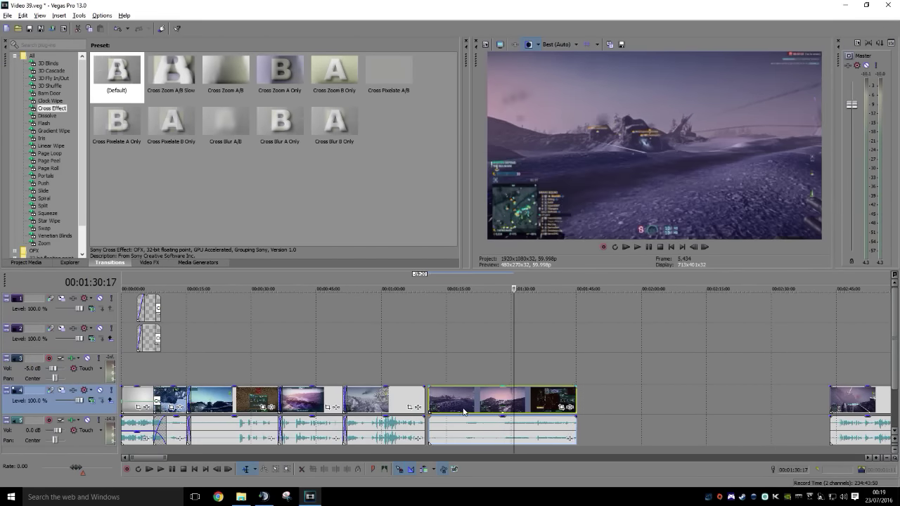
# Trim the start of the same clip to 00:01:24:01 and move it back to overlap the preceding clip at about 00:01:09
pyautogui.click(418, 368)
pyautogui.press('space')
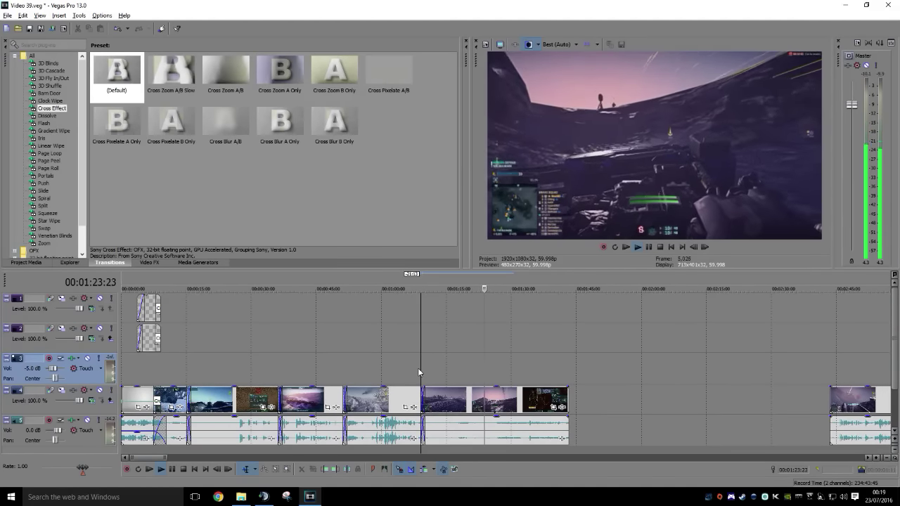
pyautogui.press('Return')
pyautogui.click(326, 470)
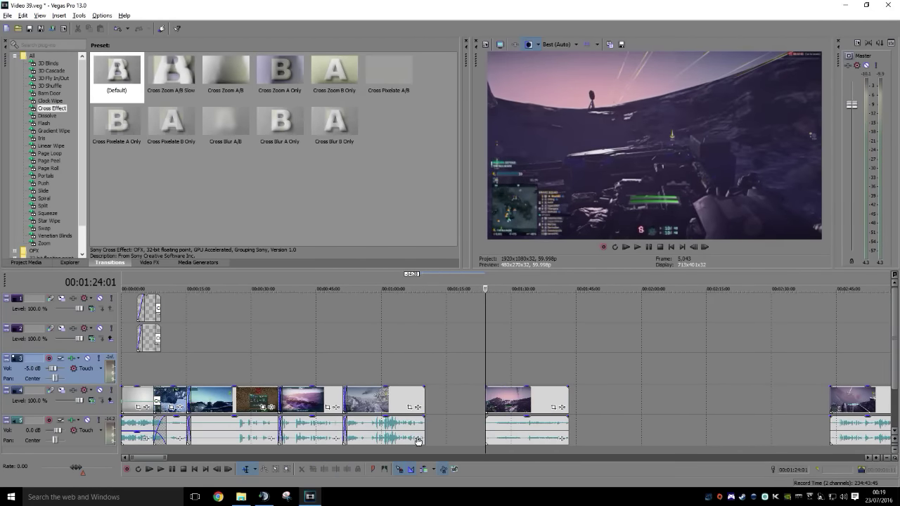
pyautogui.moveTo(521, 404); pyautogui.dragTo(456, 406)
# Play the trimmed clip to its end and move the clip at about 00:02:43 back to overlap it at about 00:01:28
pyautogui.click(419, 366)
pyautogui.press('Return')
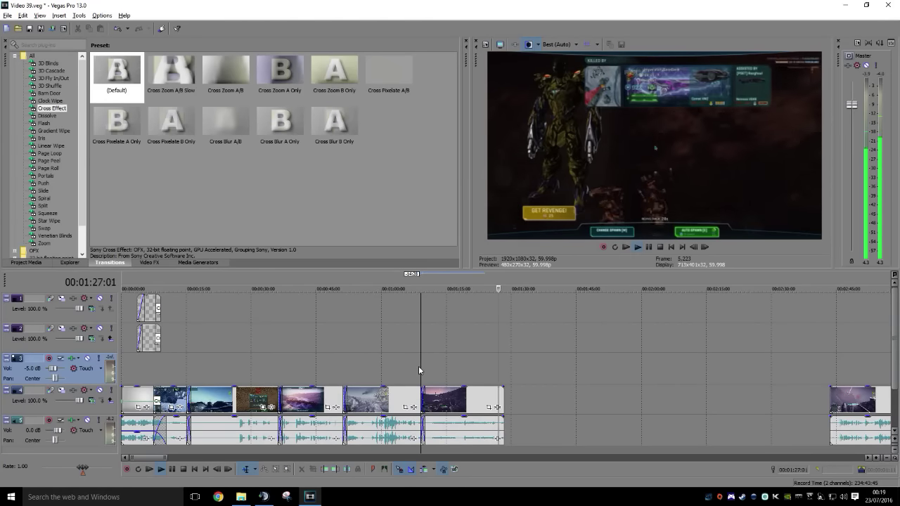
pyautogui.press('Return')
pyautogui.press('Return')
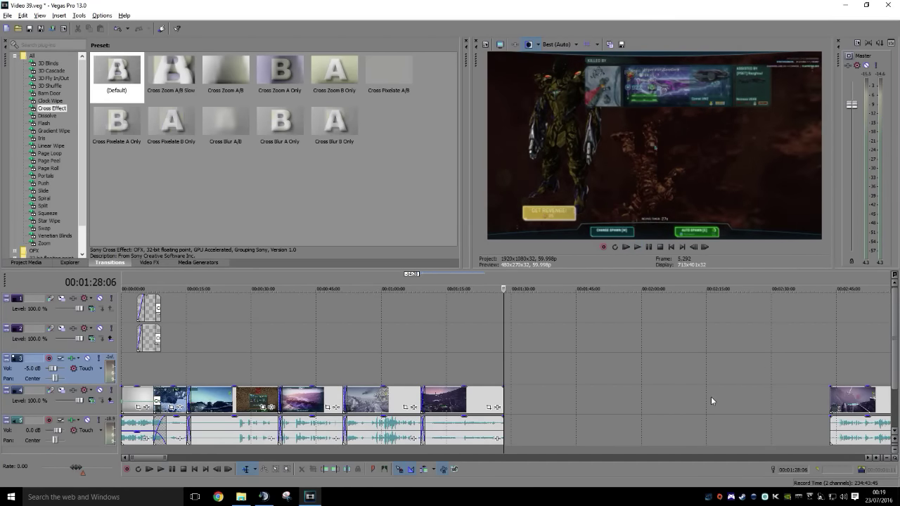
pyautogui.moveTo(842, 400); pyautogui.dragTo(502, 406)
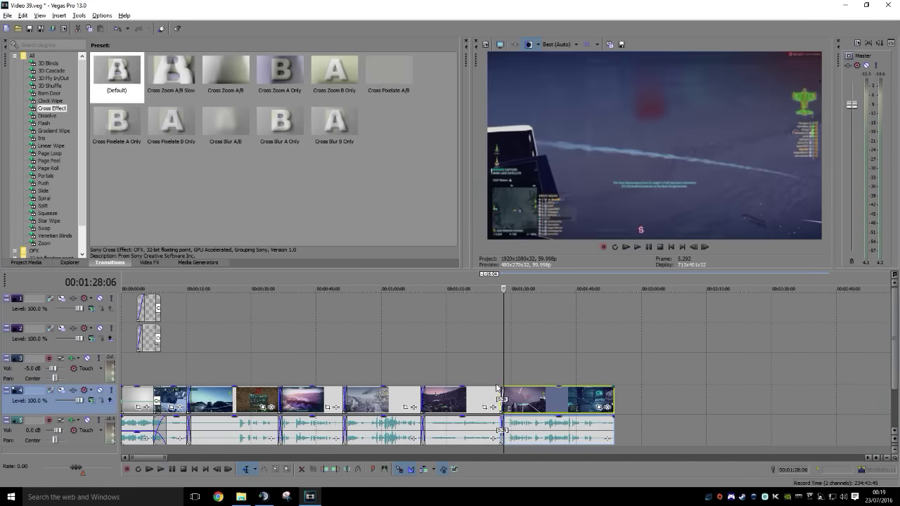
# Play the join at about 00:01:28 to check the crossfade, and save the project
pyautogui.click(497, 381)
pyautogui.press('space')
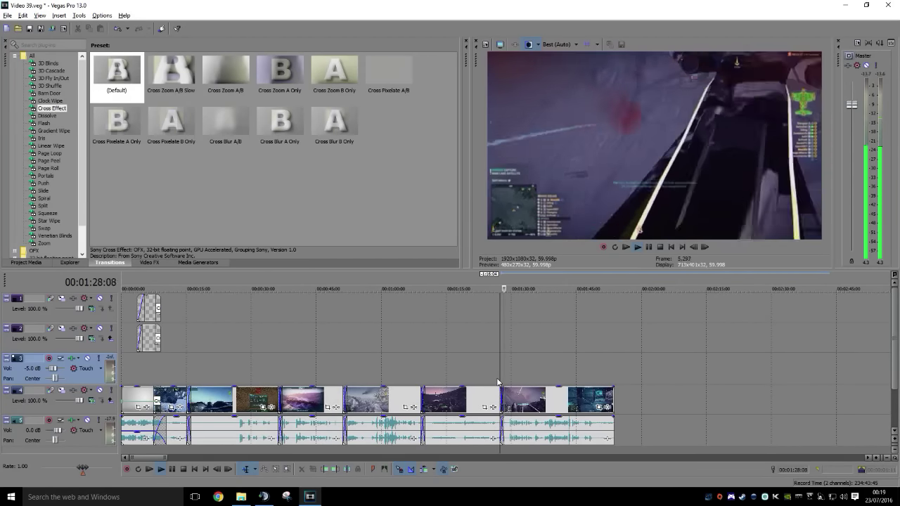
pyautogui.press('Return')
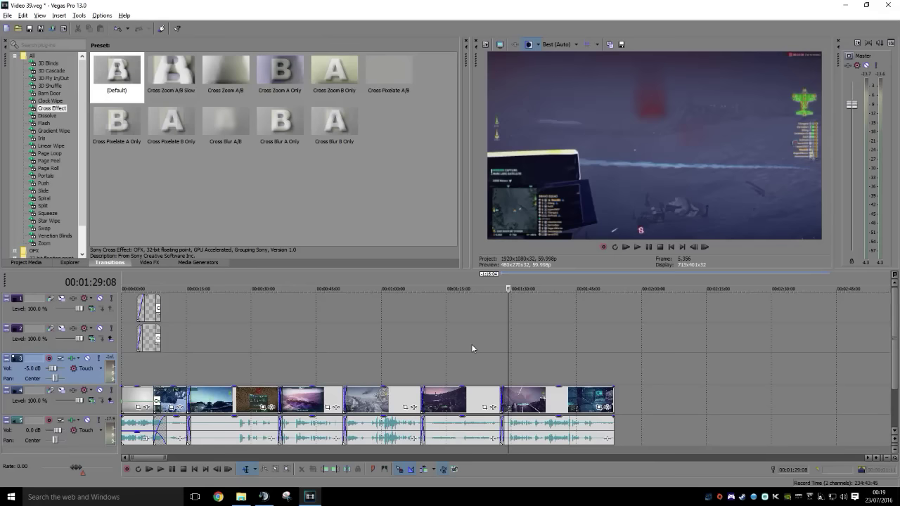
pyautogui.press('space')
pyautogui.press('Return')
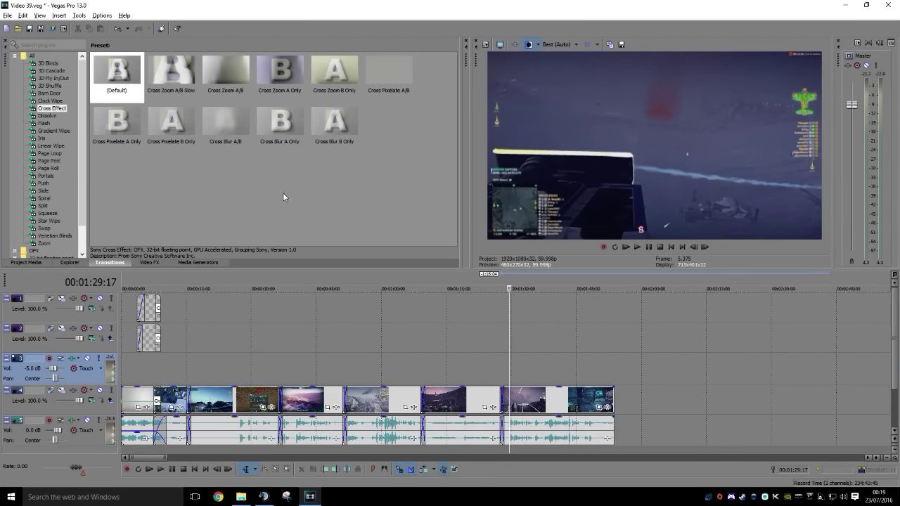
pyautogui.click(7, 15)
pyautogui.click(23, 62)
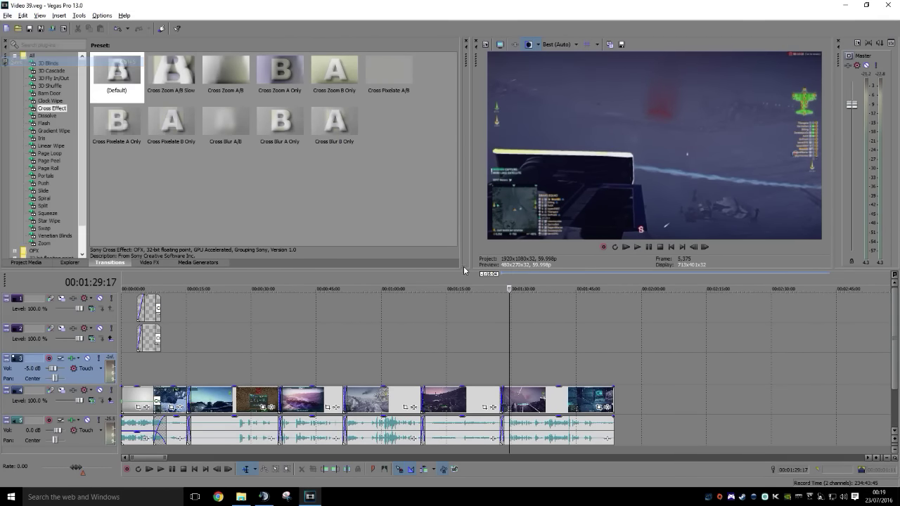
# Review the clip from about 00:01:28 to its end and move the clip at about 00:03:10 back against it at about 00:01:54
pyautogui.press('space')
pyautogui.press('space')
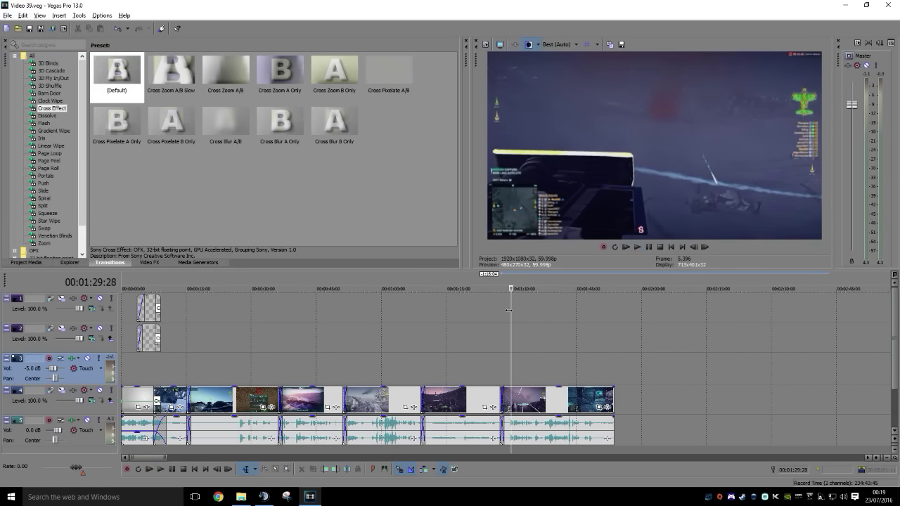
pyautogui.hscroll(3, 669, 349)
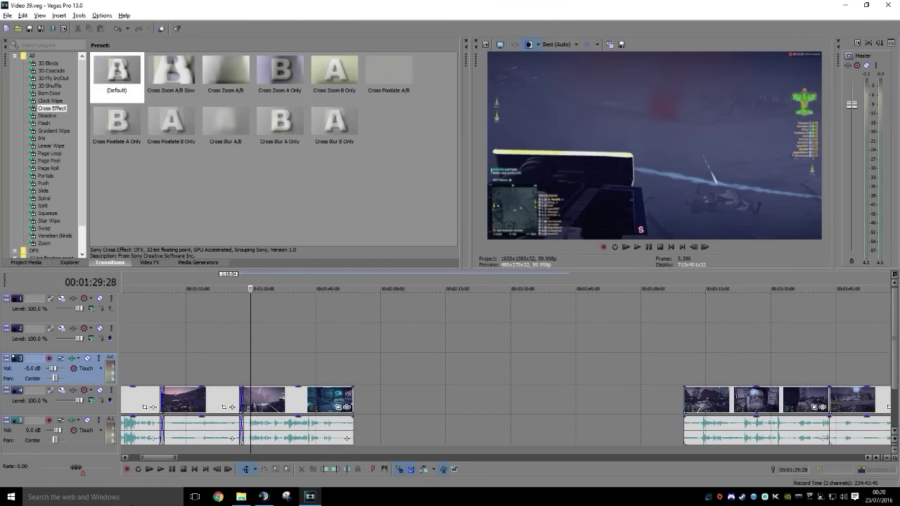
pyautogui.click(239, 378)
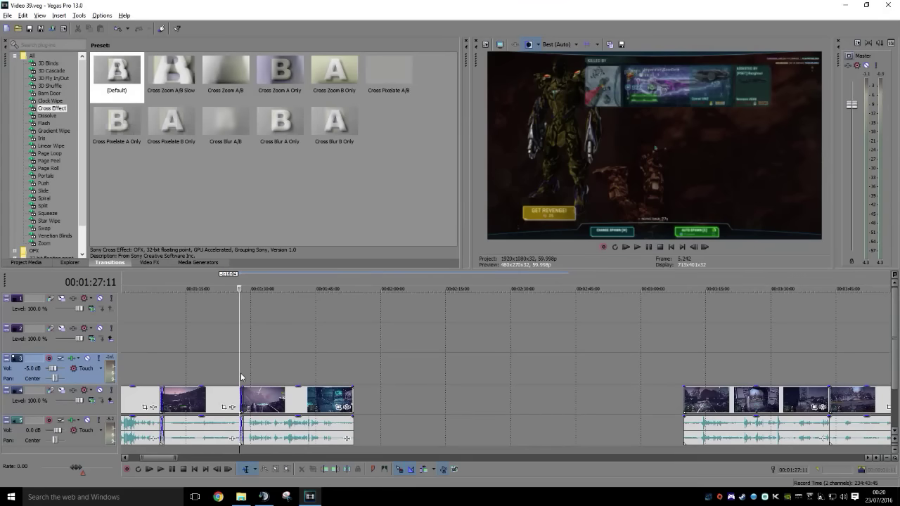
pyautogui.press('space')
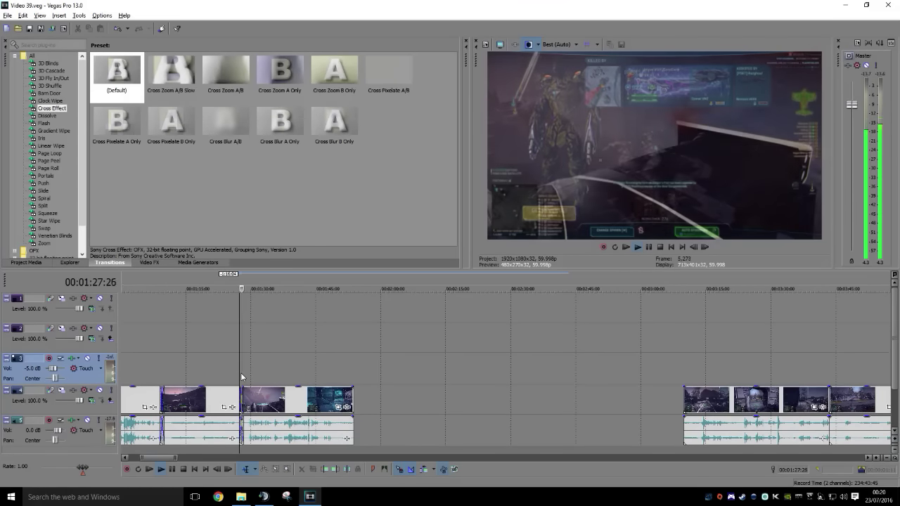
pyautogui.press('Return')
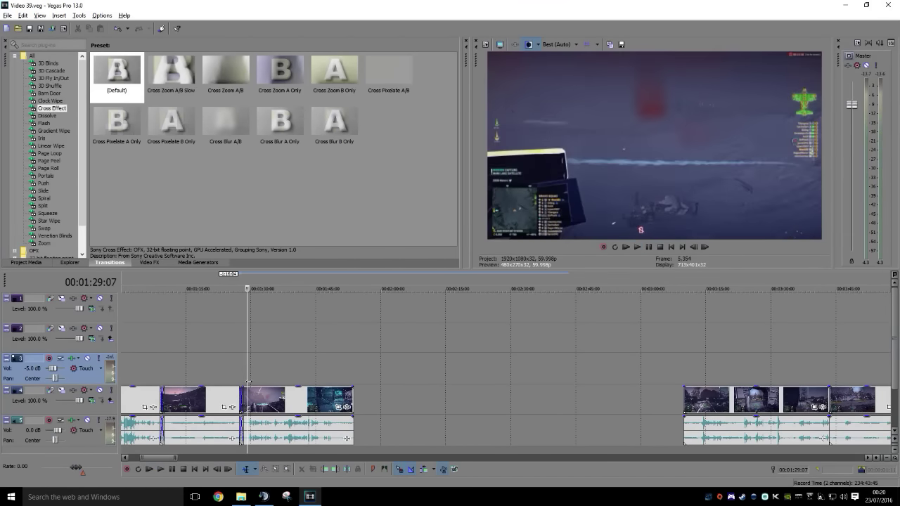
pyautogui.moveTo(251, 501)
pyautogui.press('space')
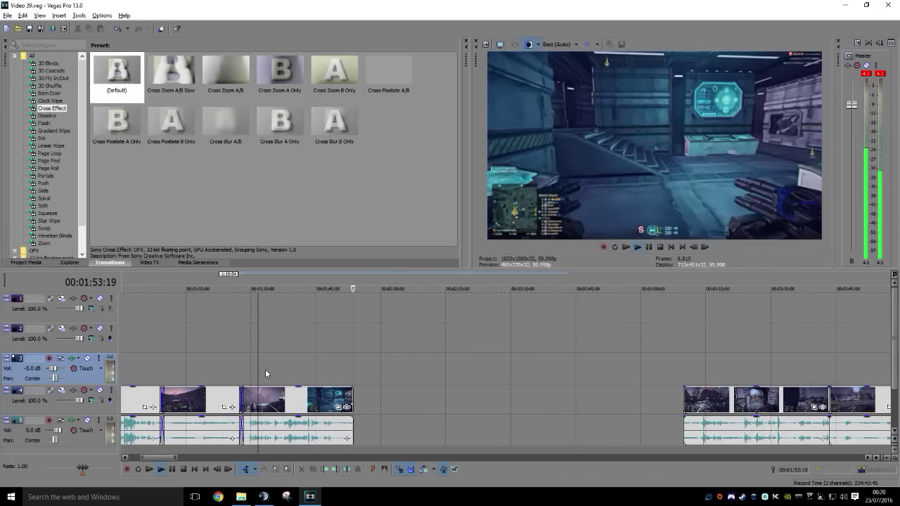
pyautogui.press('Return')
pyautogui.moveTo(693, 396); pyautogui.dragTo(360, 395)
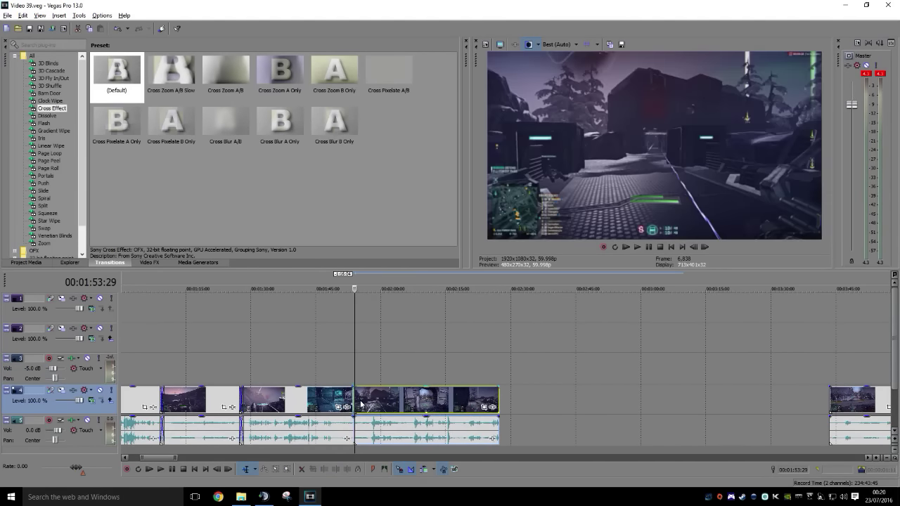
# Trim the start of the clip at about 00:01:28 to 00:01:35:00 and move it back to overlap the preceding clip
pyautogui.click(243, 375)
pyautogui.press('space')
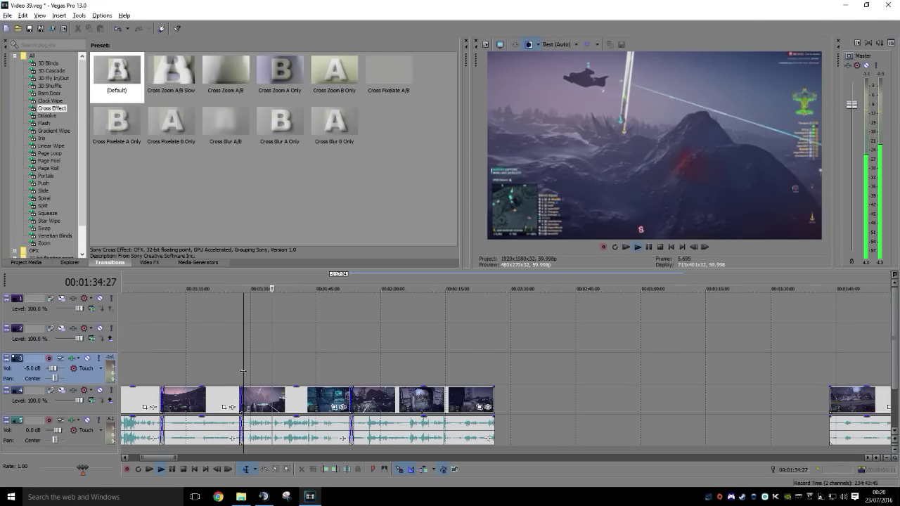
pyautogui.press('space')
pyautogui.moveTo(312, 401); pyautogui.dragTo(282, 401)
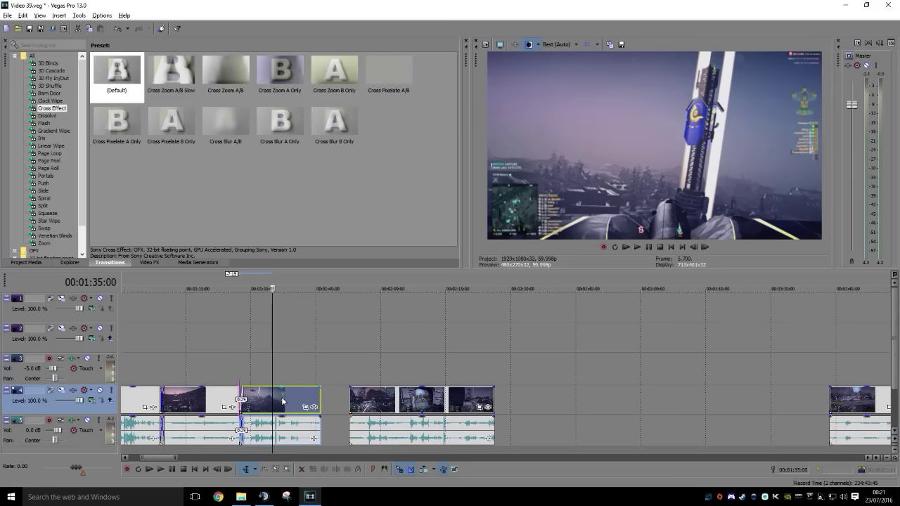
# Move the following clip back to overlap it at about 00:01:45 and play the join to check the crossfade
pyautogui.moveTo(358, 401); pyautogui.dragTo(335, 400)
pyautogui.click(315, 376)
pyautogui.press('space')
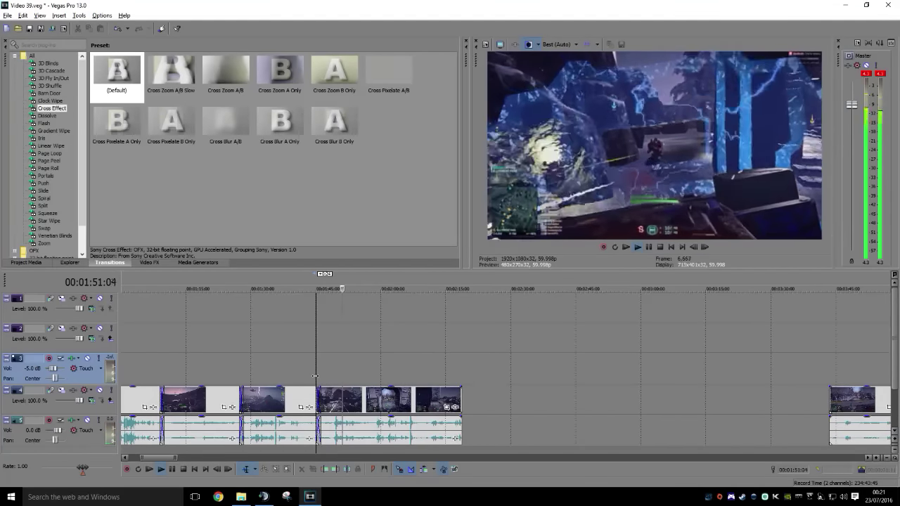
pyautogui.hscroll(3, 496, 360)
pyautogui.press('Return')
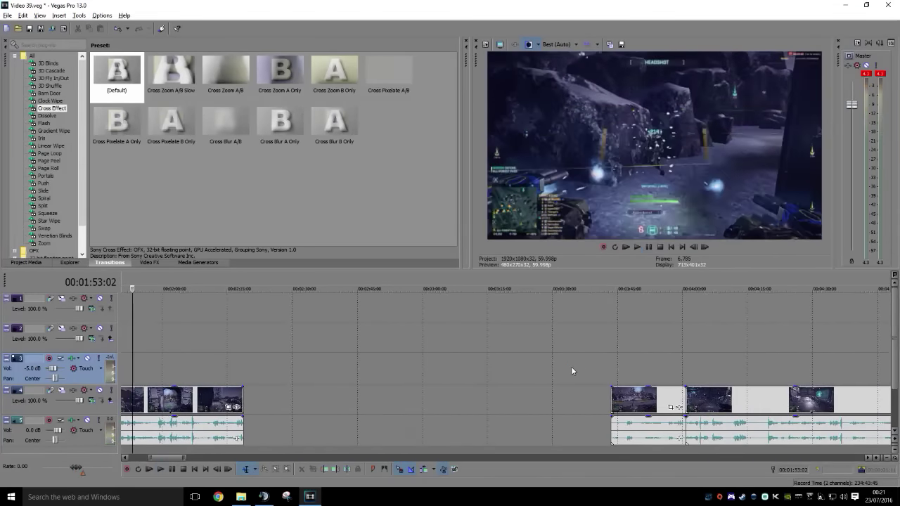
# Move the clip at about 00:03:43 back to overlap the preceding clip at about 00:02:18, and the one after it back to about 00:02:34
pyautogui.click(600, 362)
pyautogui.click(611, 366)
pyautogui.moveTo(640, 397); pyautogui.dragTo(274, 396)
pyautogui.moveTo(667, 411); pyautogui.dragTo(356, 397)
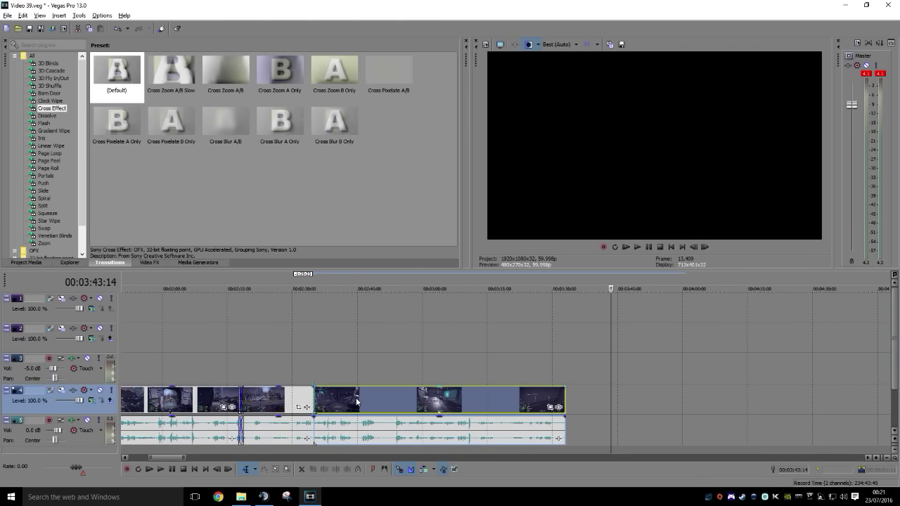
# Play the clip from the join at about 00:02:34 to its end and recheck it around 00:03:06
pyautogui.click(309, 367)
pyautogui.press('space')
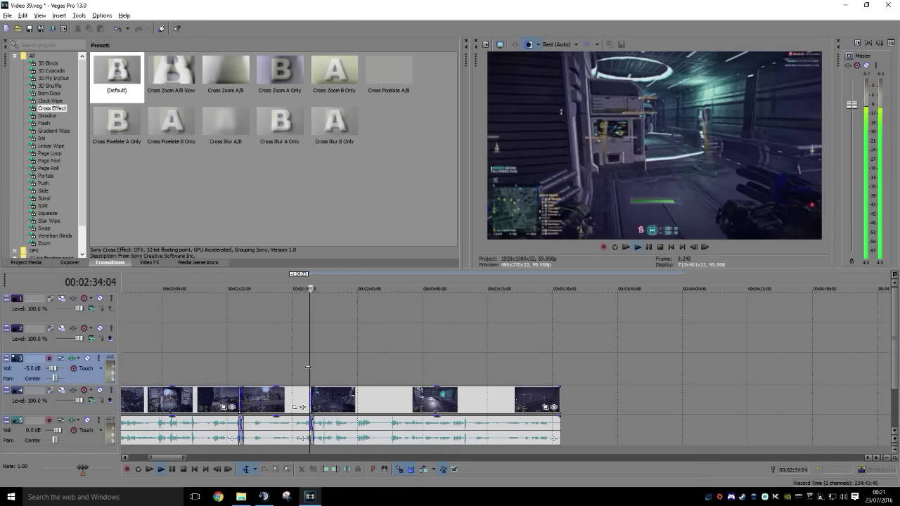
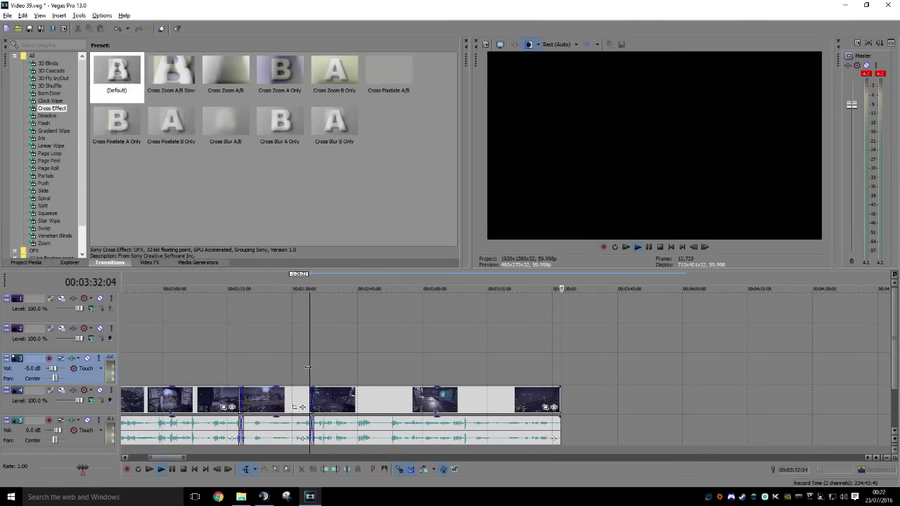
pyautogui.click(450, 363)
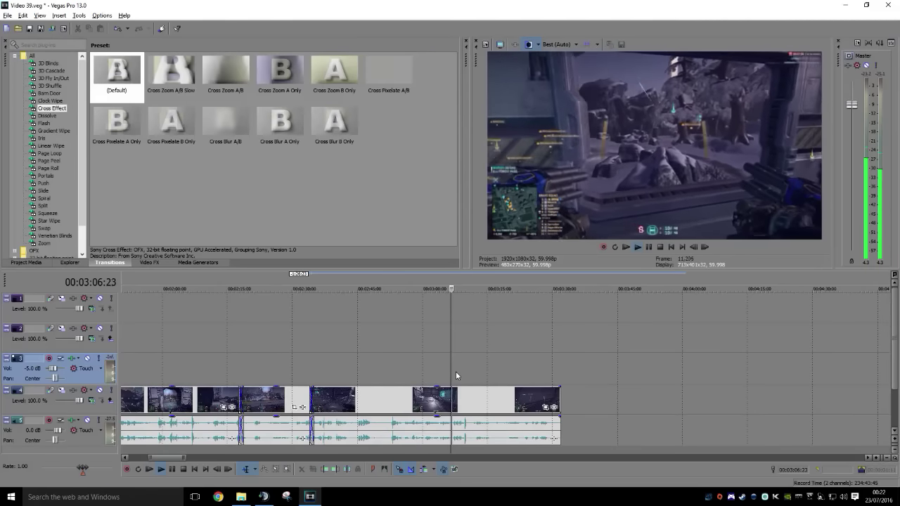
pyautogui.click(264, 496)
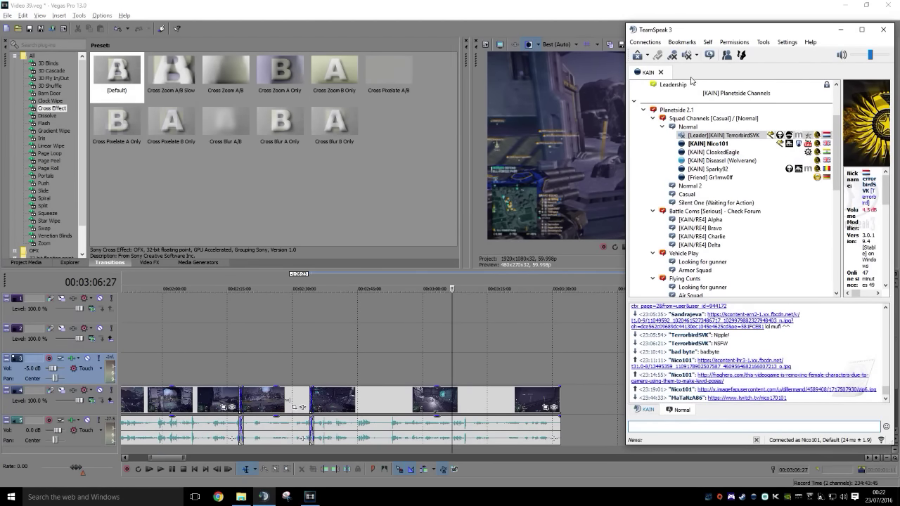
pyautogui.click(561, 340)
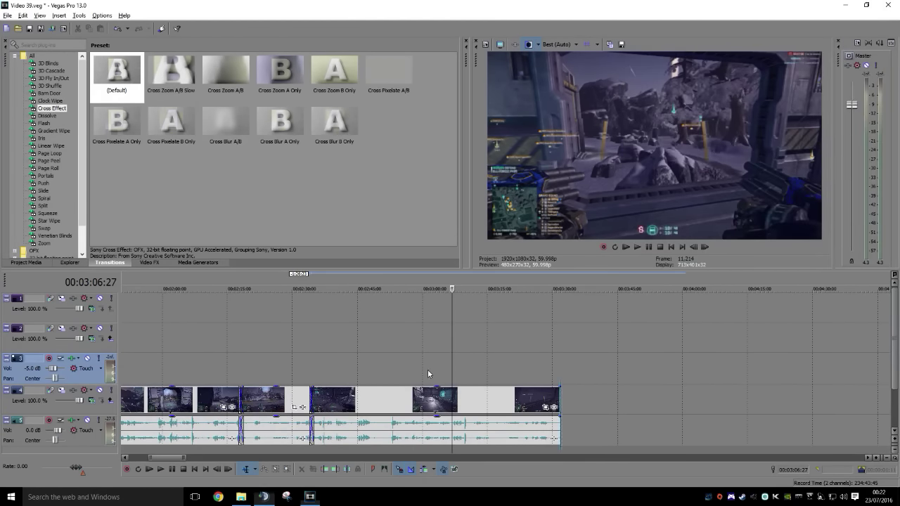
# Trim the end of this clip to 00:03:09:28 and move the next clip back to overlap it at about 00:03:09
pyautogui.press('space')
pyautogui.click(422, 365)
pyautogui.press('space')
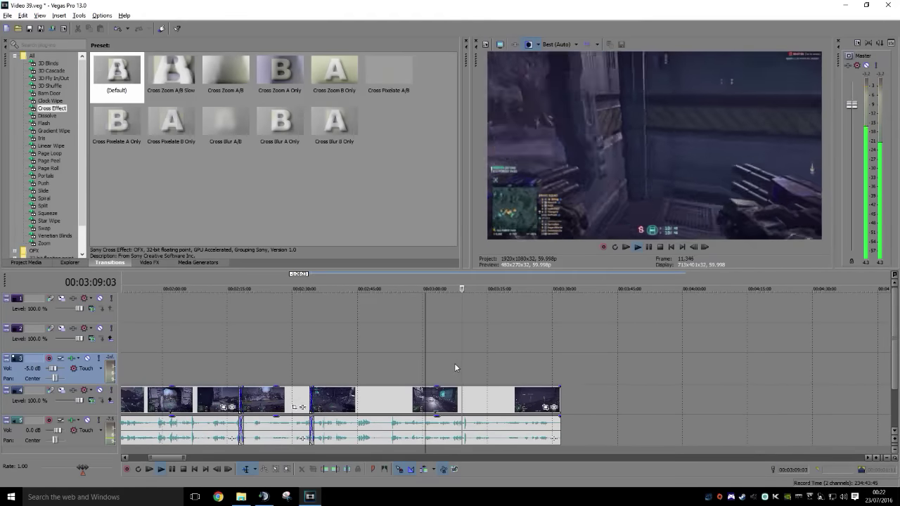
pyautogui.press('Return')
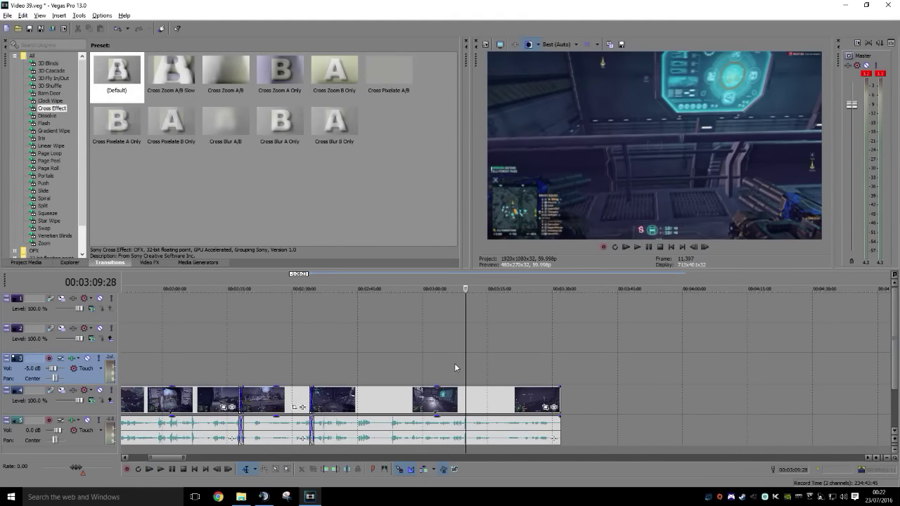
pyautogui.click(335, 469)
pyautogui.hscroll(3, 763, 374)
pyautogui.moveTo(725, 389); pyautogui.dragTo(233, 402)
# Review the clip from about 00:03:09 to its end and move the clip at about 00:05:19 back to overlap it at about 00:03:31
pyautogui.click(211, 376)
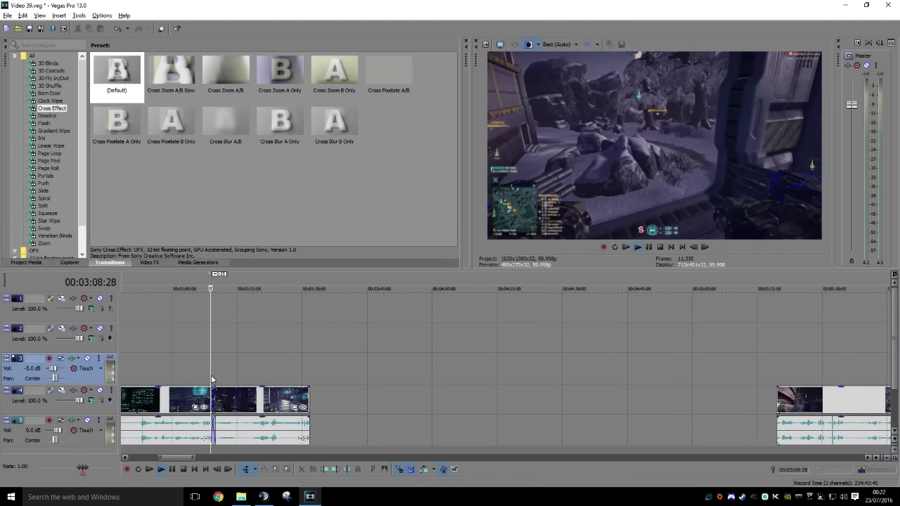
pyautogui.press('space')
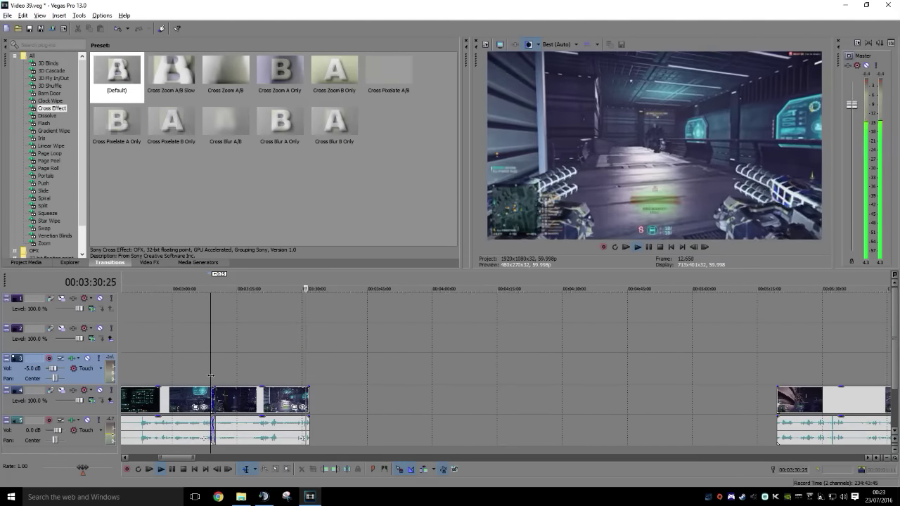
pyautogui.press('Return')
pyautogui.moveTo(844, 398); pyautogui.dragTo(270, 419)
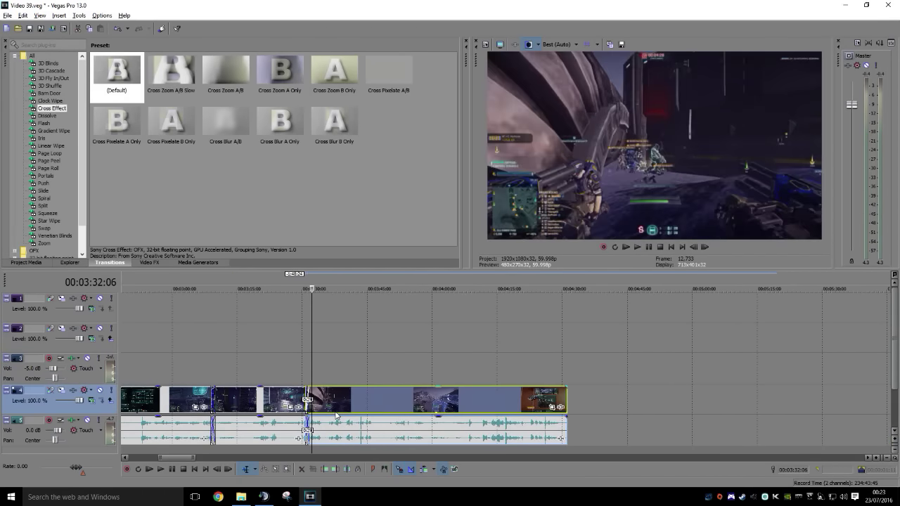
# Trim the end of the clip starting at about 00:03:09 to 00:03:22:15 and move the following clip back to overlap it
pyautogui.click(247, 383)
pyautogui.press('space')
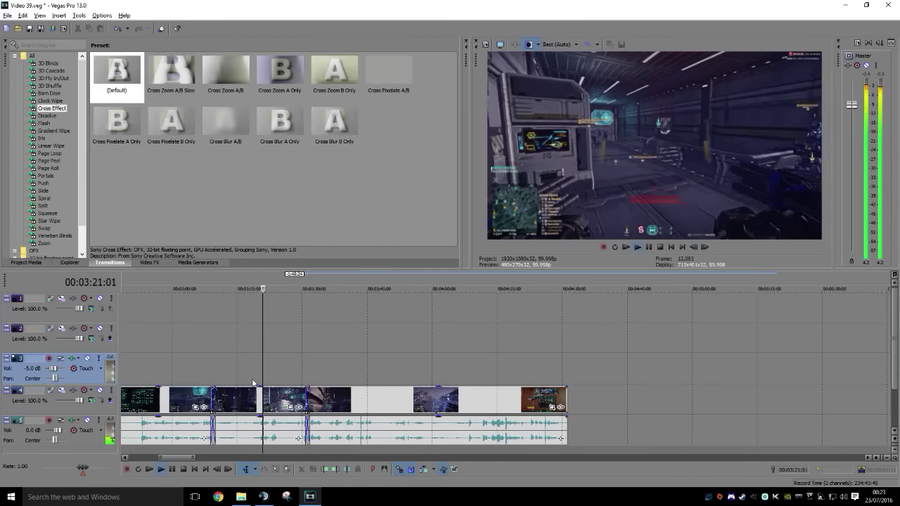
pyautogui.press('Return')
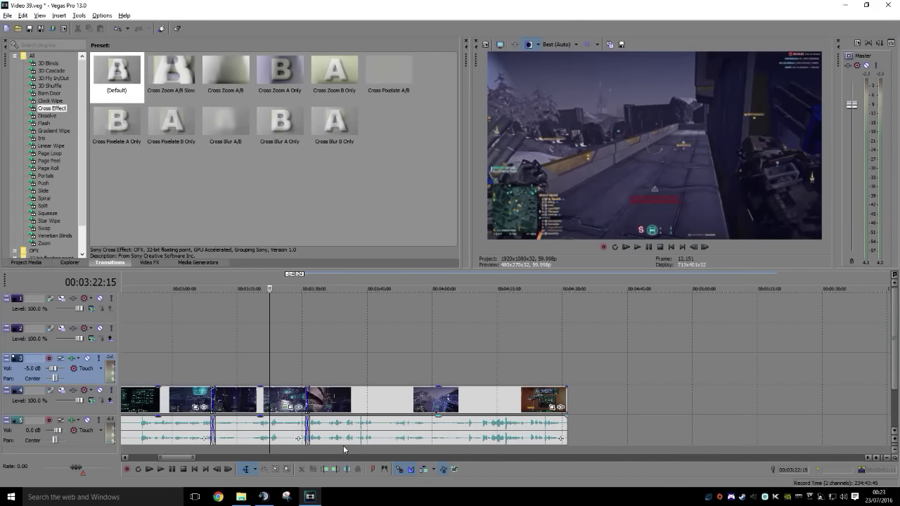
pyautogui.click(336, 469)
pyautogui.moveTo(329, 397); pyautogui.dragTo(289, 395)
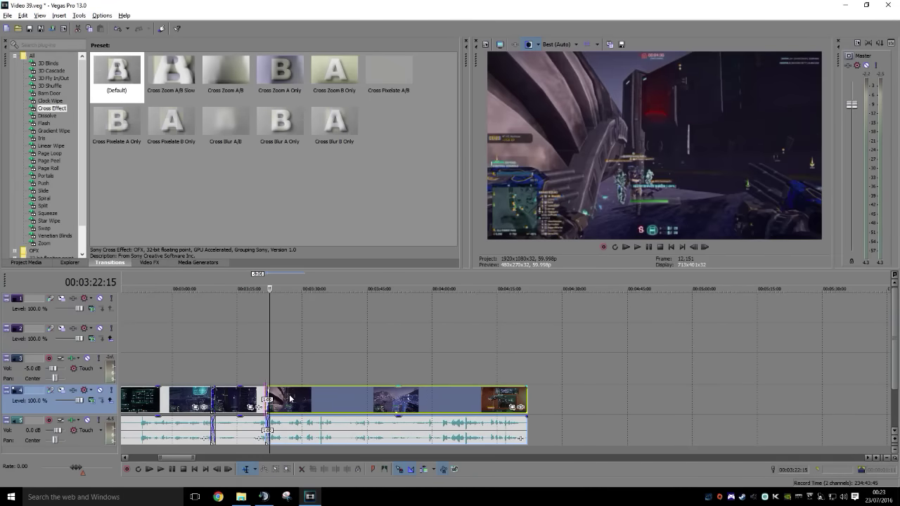
# Review the clip from about 00:03:22 to its end and move the next clip back to overlap it at about 00:04:21
pyautogui.press('space')
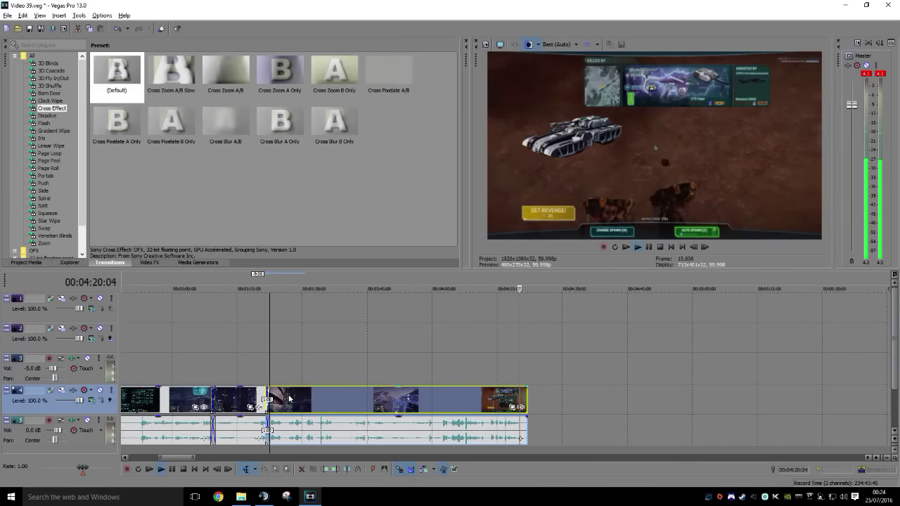
pyautogui.press('Return')
pyautogui.press('Return')
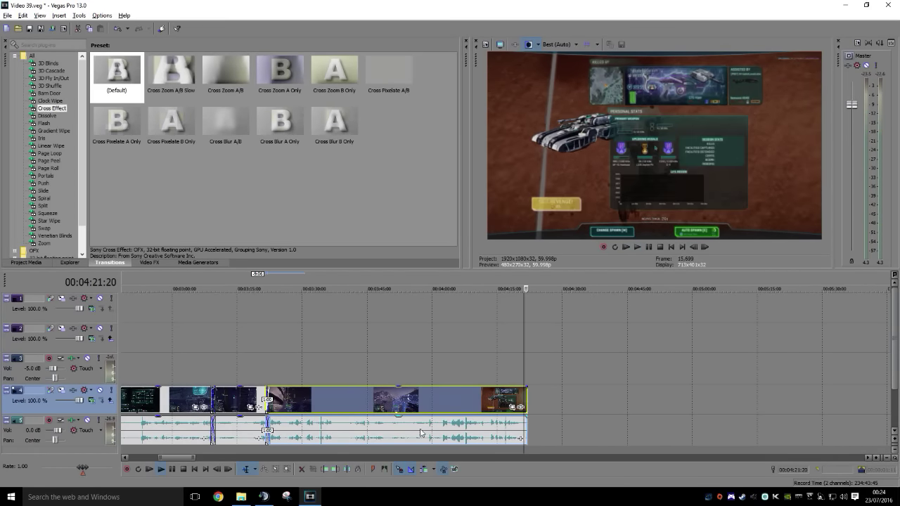
pyautogui.hscroll(3, 713, 401)
pyautogui.moveTo(818, 403); pyautogui.dragTo(312, 401)
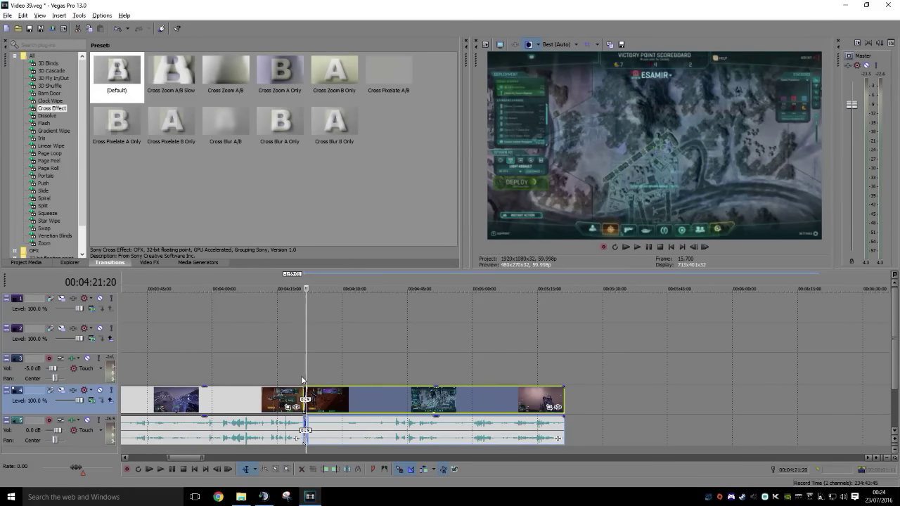
# Trim the start of the clip at about 00:04:21 to 00:04:34:07 and move it back to overlap the preceding clip at about 00:04:20
pyautogui.click(302, 380)
pyautogui.press('space')
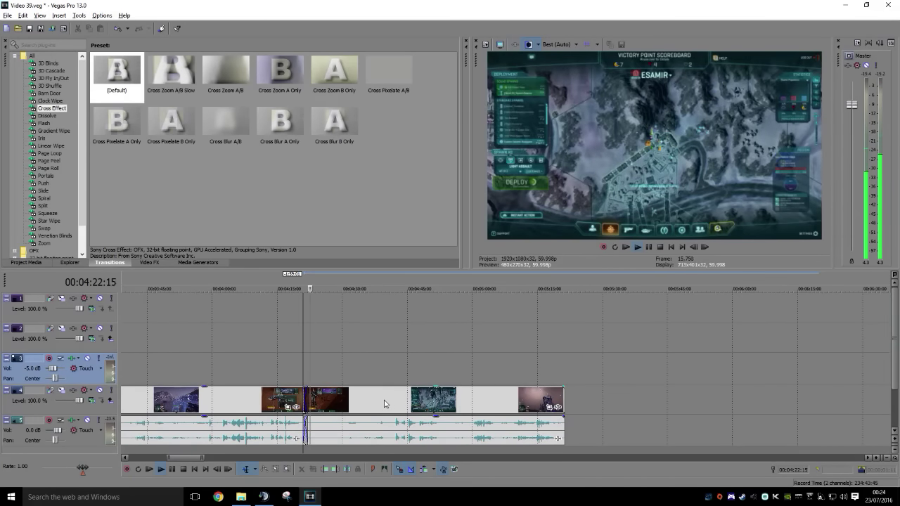
pyautogui.click(315, 371)
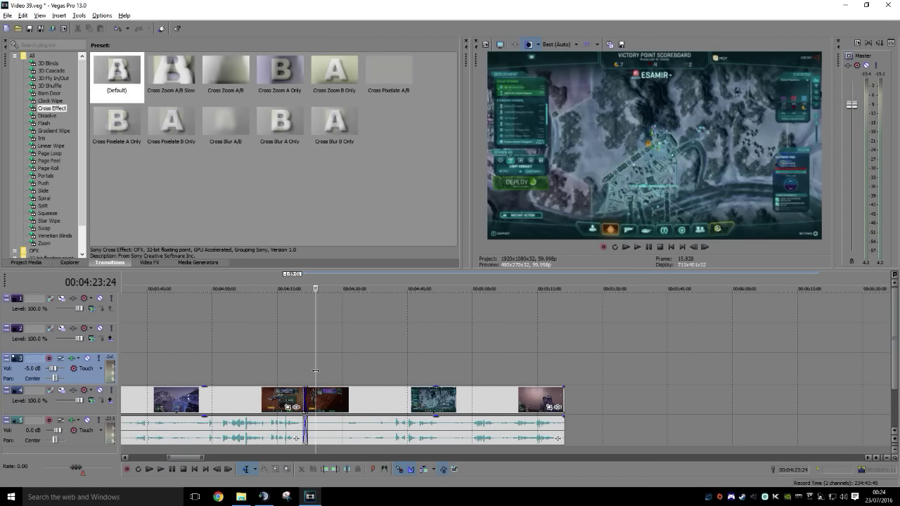
pyautogui.moveTo(315, 370); pyautogui.dragTo(359, 373)
pyautogui.press('space')
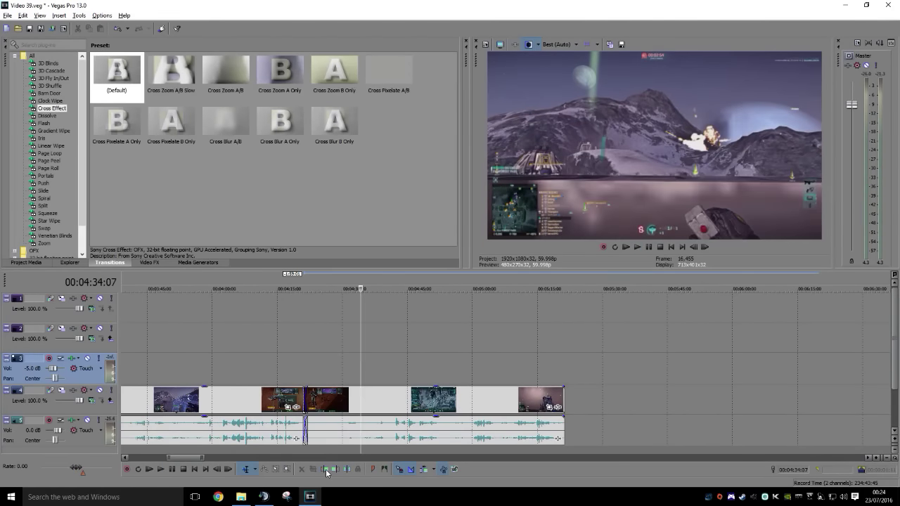
pyautogui.click(326, 473)
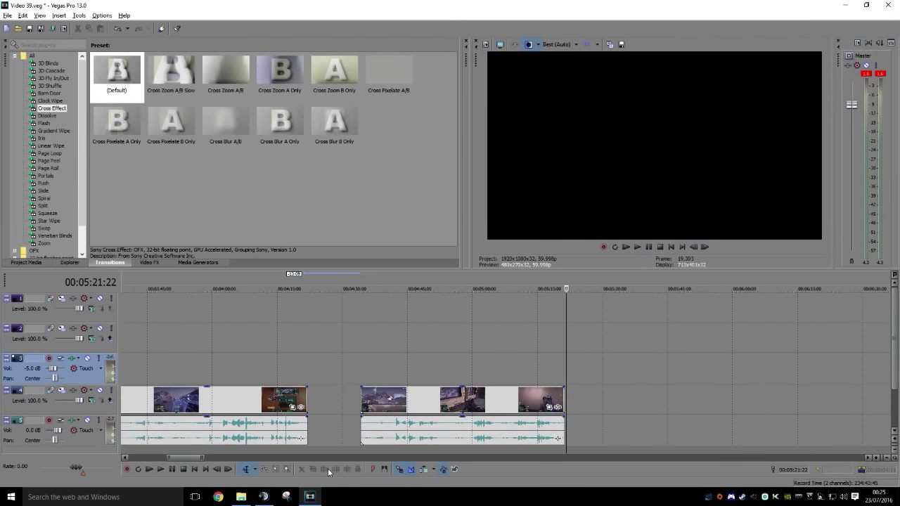
pyautogui.moveTo(335, 401); pyautogui.dragTo(330, 402)
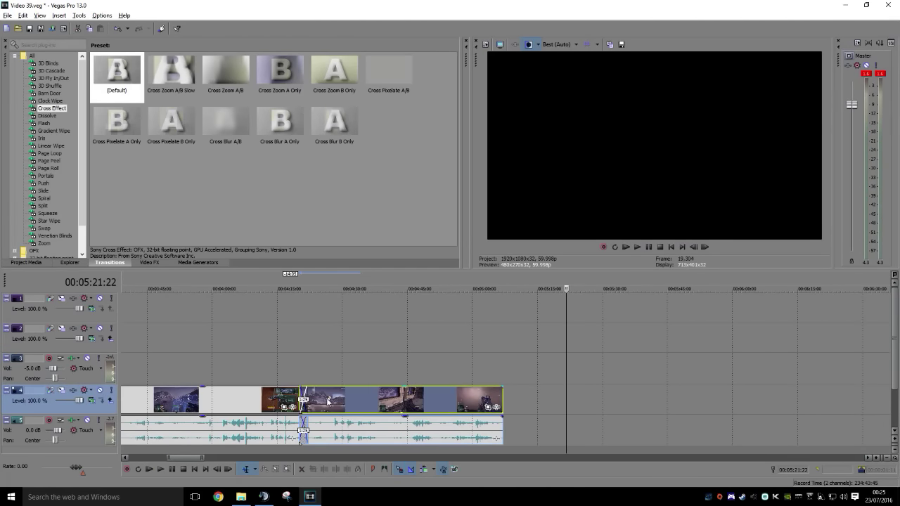
# Move the clip at about 00:07:20 back to overlap the preceding clip at about 00:05:07 and play it through
pyautogui.hscroll(5, 739, 361)
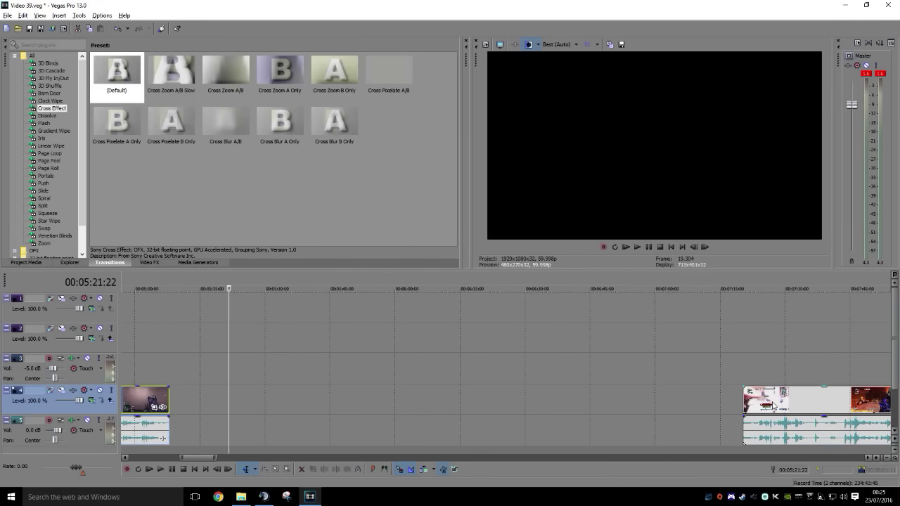
pyautogui.moveTo(773, 405); pyautogui.dragTo(194, 406)
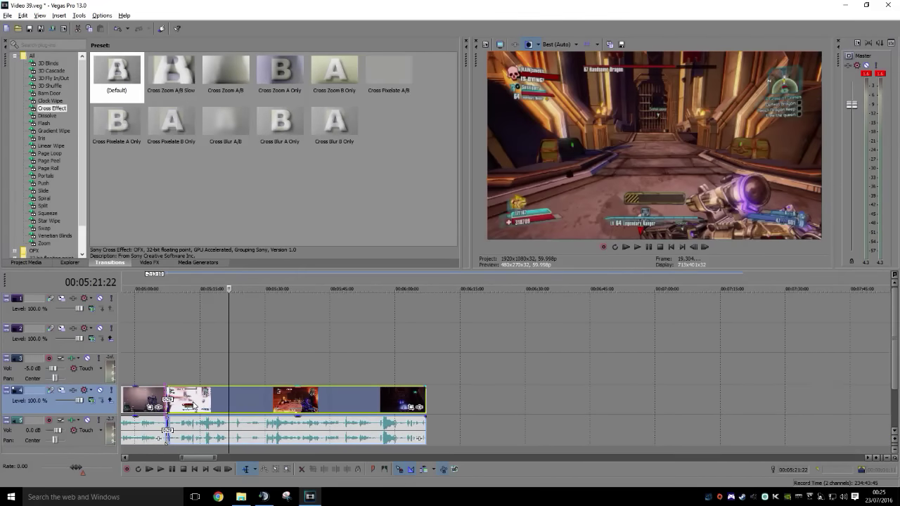
pyautogui.click(167, 380)
pyautogui.press('space')
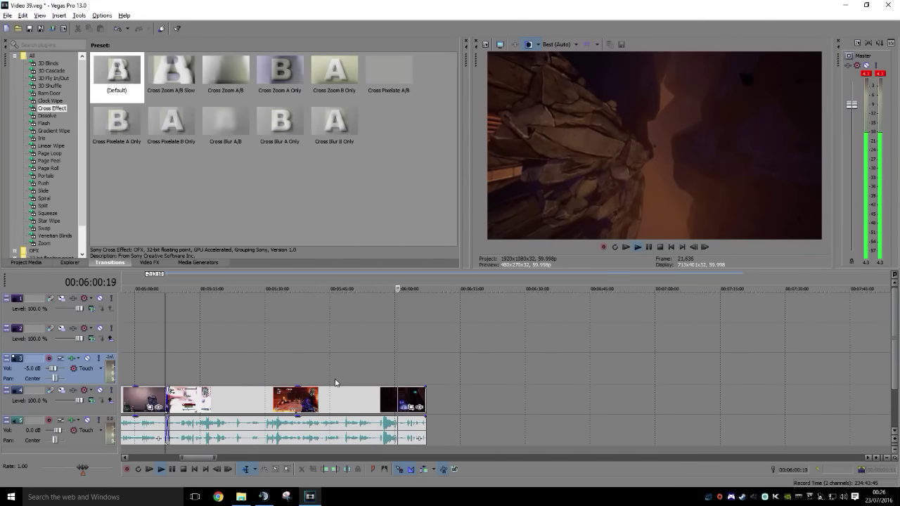
# Replay parts of the Borderlands clip to find where the action starts and trim its start to about 00:05:29
pyautogui.click(342, 377)
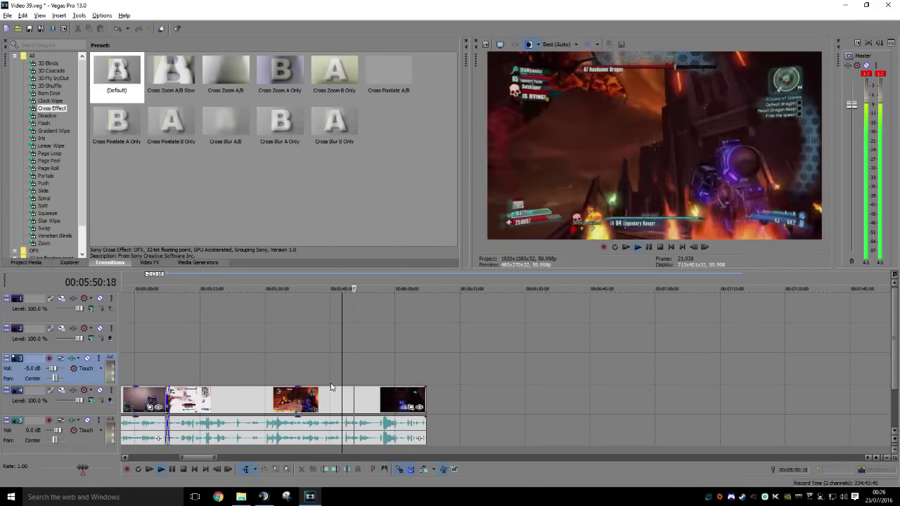
pyautogui.click(298, 374)
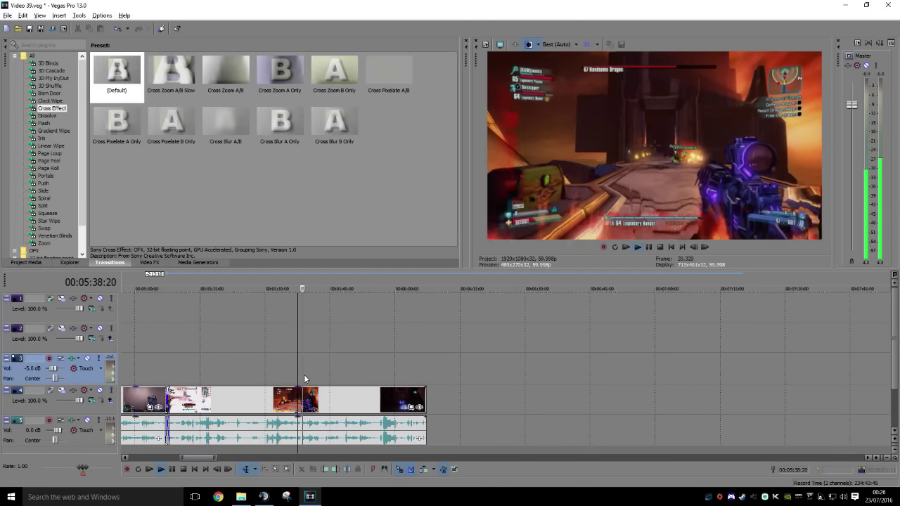
pyautogui.click(269, 369)
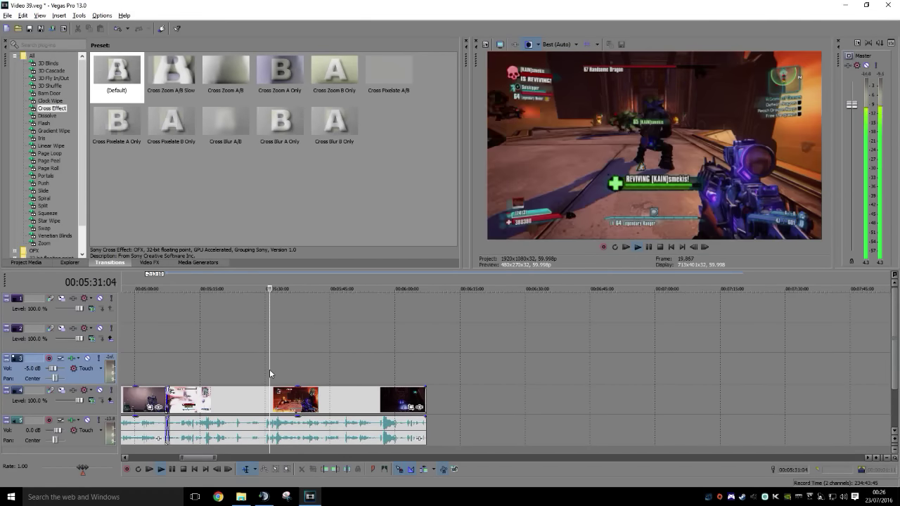
pyautogui.click(265, 371)
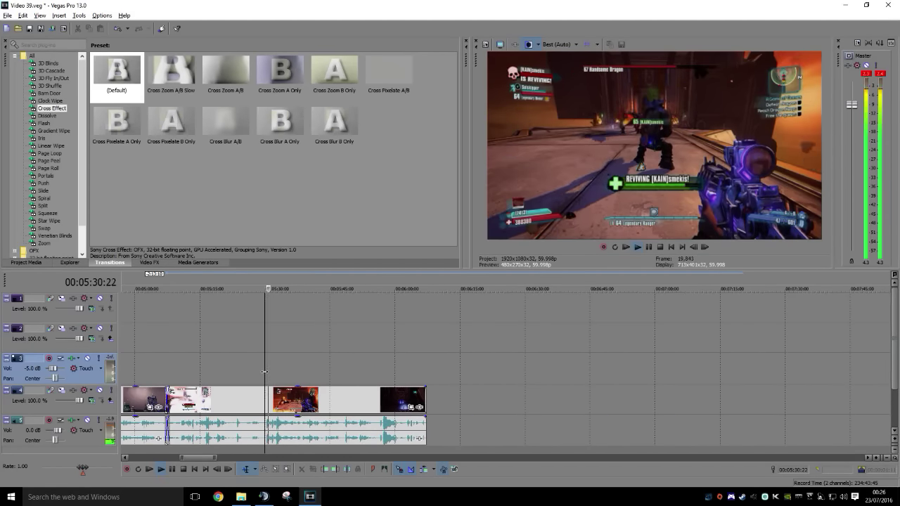
pyautogui.click(261, 373)
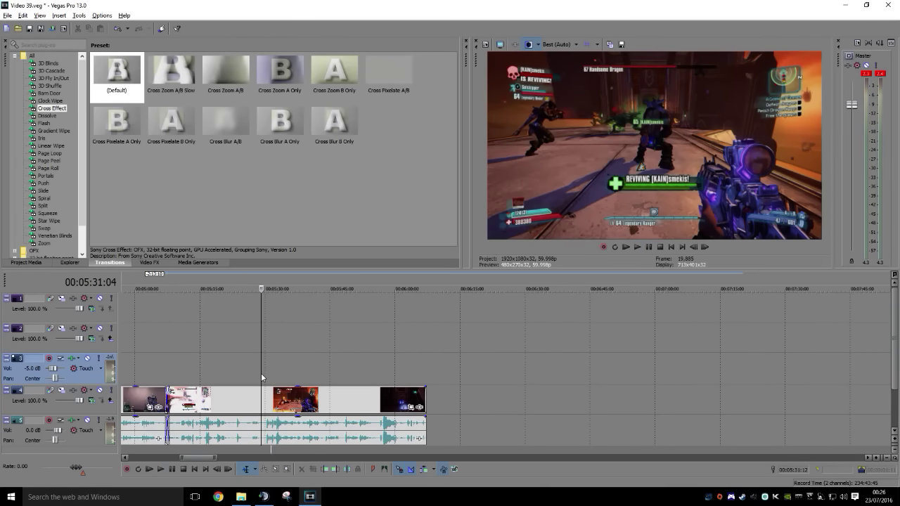
pyautogui.click(324, 469)
# Move the trimmed Borderlands clip forward along the timeline to about 00:07:20
pyautogui.click(313, 404)
pyautogui.scroll(-3, 313, 403)
pyautogui.moveTo(491, 399); pyautogui.dragTo(898, 373)
pyautogui.scroll(-6, 506, 365)
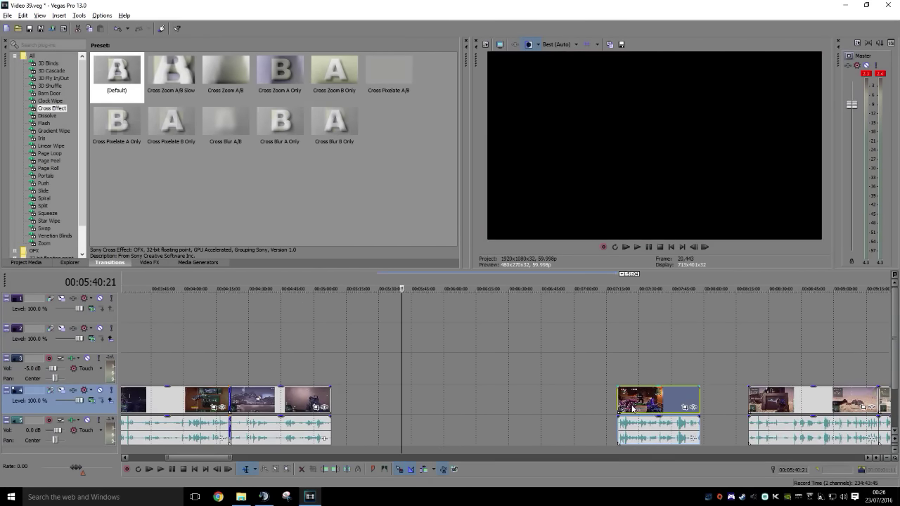
# Move the Borderlands clip past the last clips to about 00:28:00 and play the clip starting at about 00:08:20
pyautogui.moveTo(308, 399); pyautogui.dragTo(810, 400)
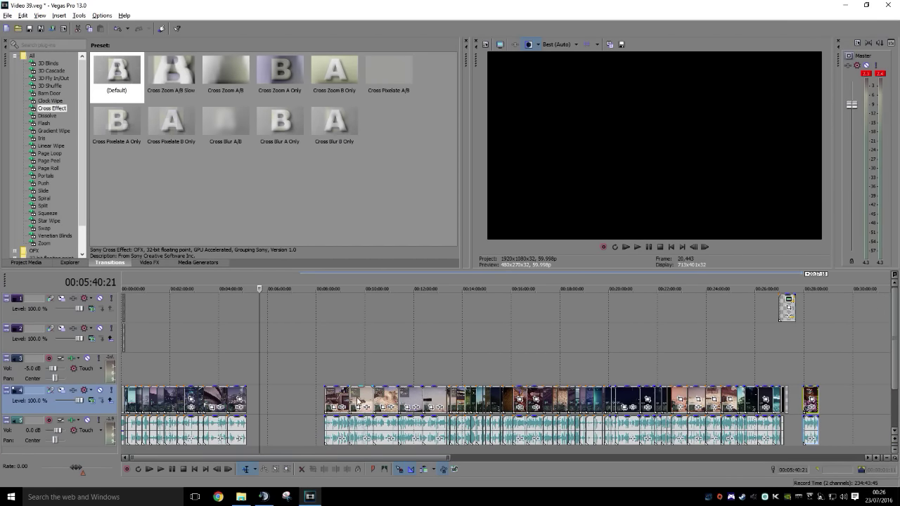
pyautogui.click(326, 398)
pyautogui.press('space')
pyautogui.scroll(3, 330, 375)
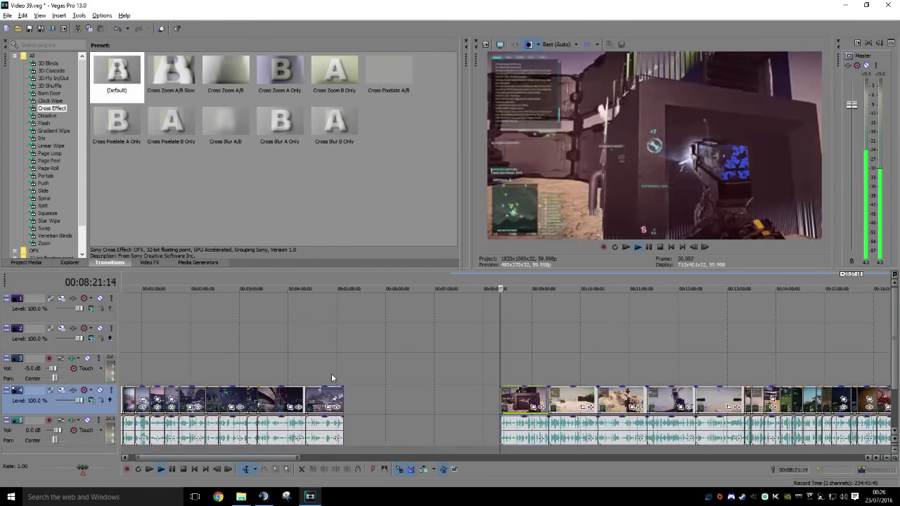
pyautogui.scroll(4, 360, 381)
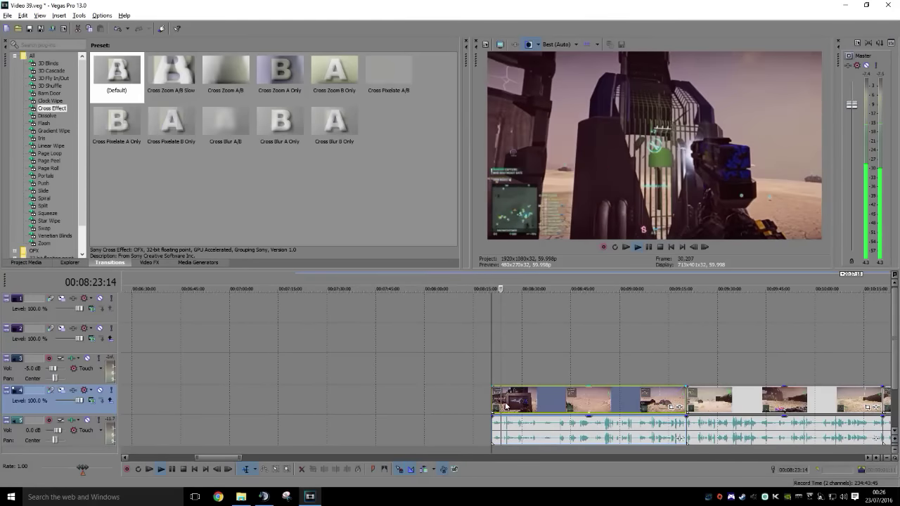
# Skim the clip starting at about 00:08:20 and trim its start to about 00:08:35
pyautogui.press('Return')
pyautogui.click(509, 378)
pyautogui.moveTo(509, 379); pyautogui.dragTo(562, 376)
pyautogui.press('space')
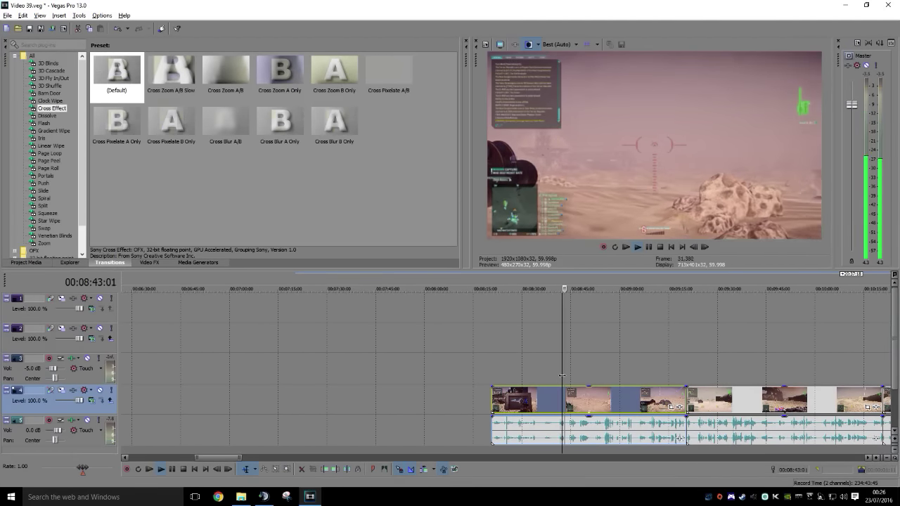
pyautogui.press('Return')
pyautogui.click(545, 377)
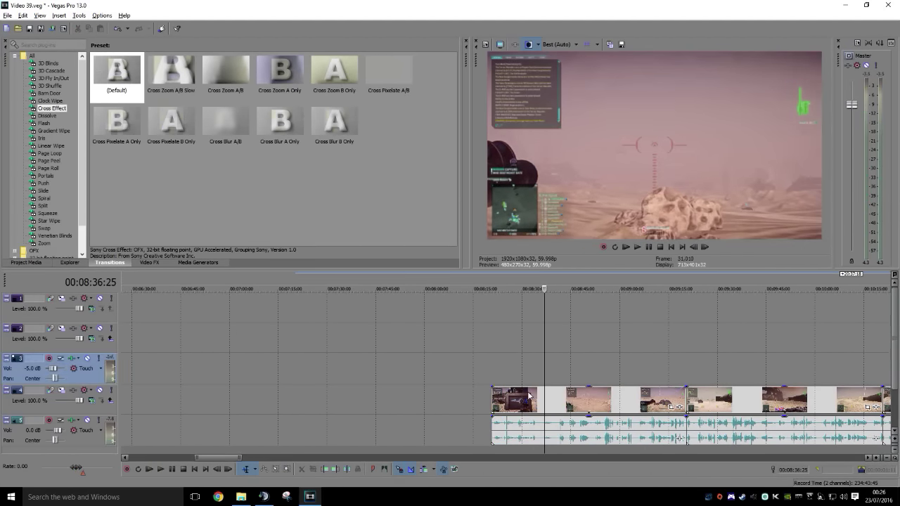
pyautogui.click(521, 379)
pyautogui.press('space')
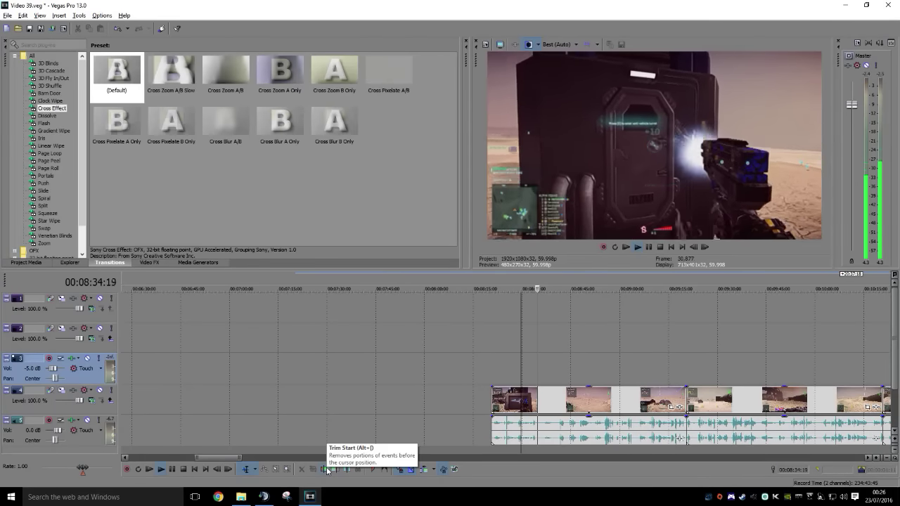
pyautogui.press('Return')
pyautogui.click(327, 470)
# Play the clip from about 00:08:35, trim its start to about 00:08:52:12, and move it back to about 00:07:17
pyautogui.press('space')
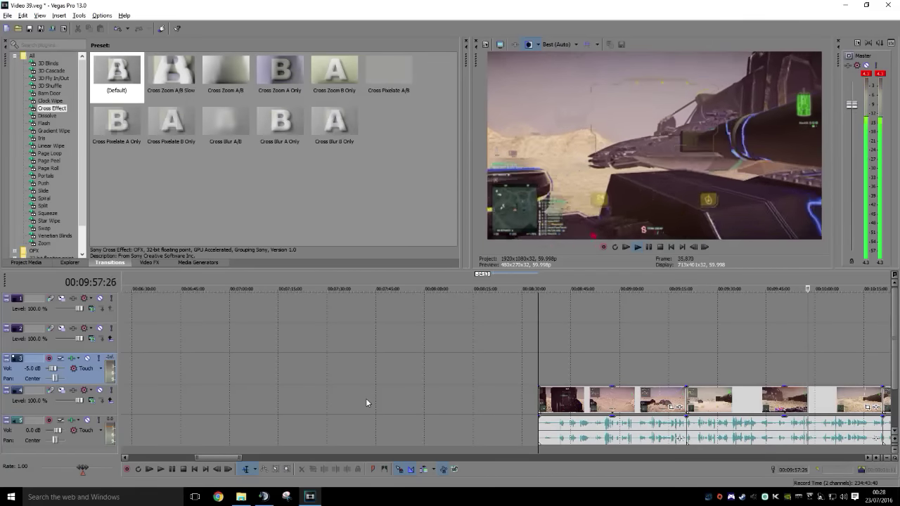
pyautogui.press('Return')
pyautogui.click(544, 348)
pyautogui.moveTo(543, 376); pyautogui.dragTo(555, 375)
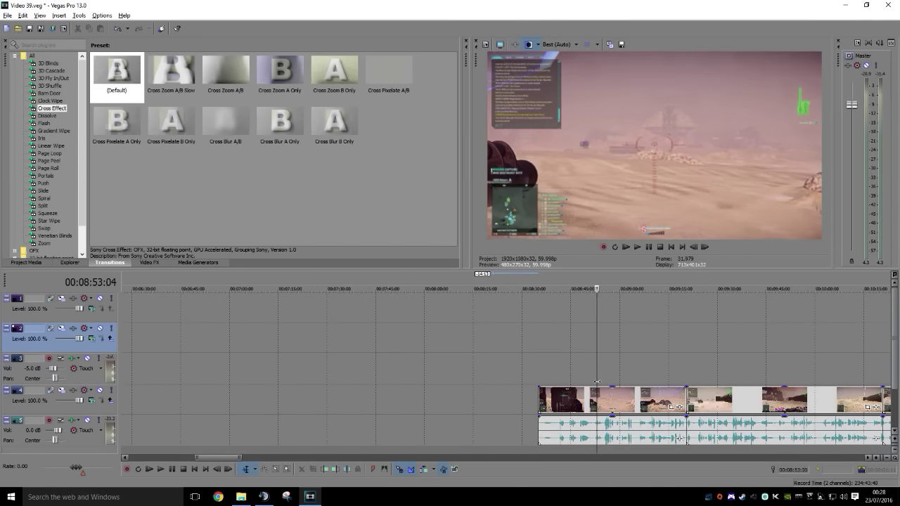
pyautogui.moveTo(608, 383); pyautogui.dragTo(332, 393)
pyautogui.click(326, 469)
pyautogui.middleClick(714, 368)
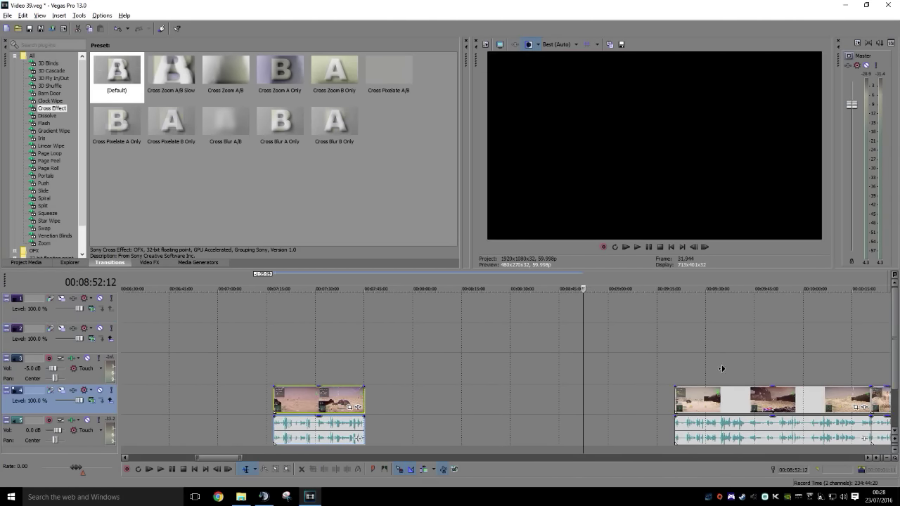
# Play the clip at about 00:09:20, trim its end to 00:10:17:28, and move it back to about 00:08:42
pyautogui.hscroll(5, 714, 368)
pyautogui.click(354, 344)
pyautogui.press('space')
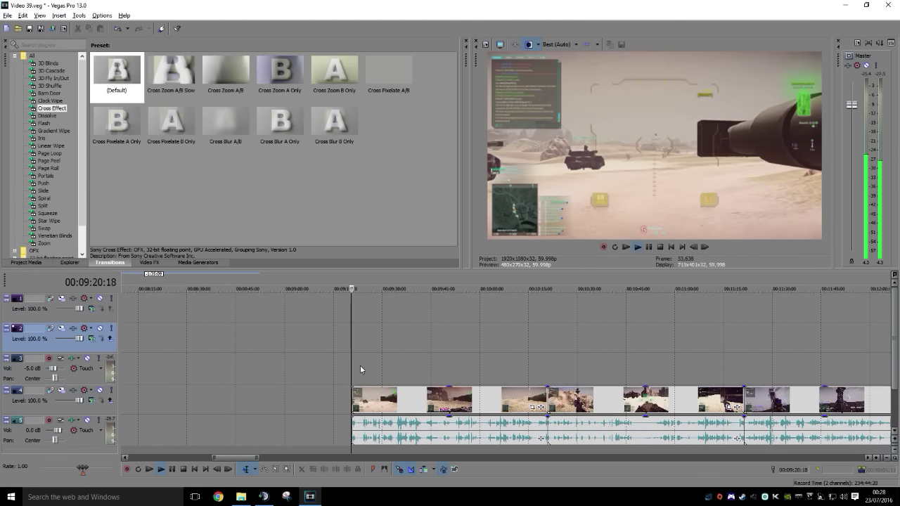
pyautogui.press('space')
pyautogui.moveTo(352, 375)
pyautogui.mouseDown()
pyautogui.moveTo(368, 377)
pyautogui.moveTo(355, 379)
pyautogui.mouseUp()
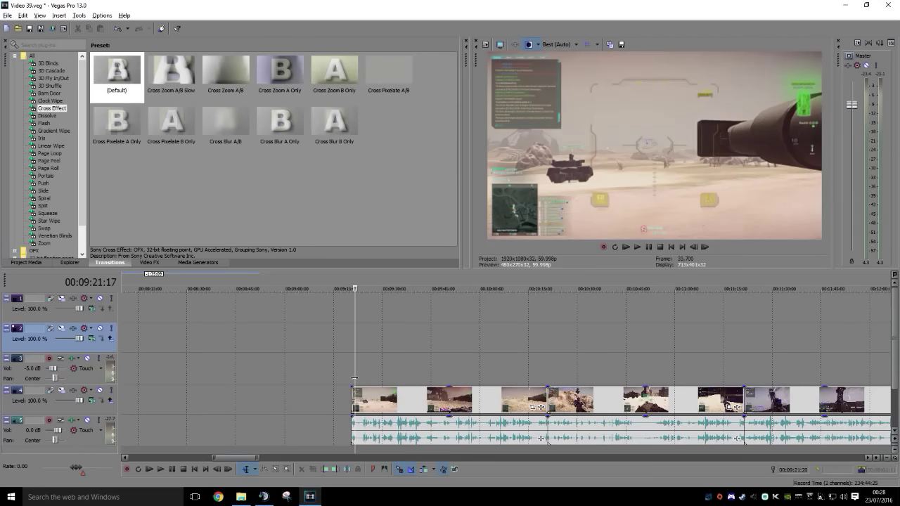
pyautogui.press('space')
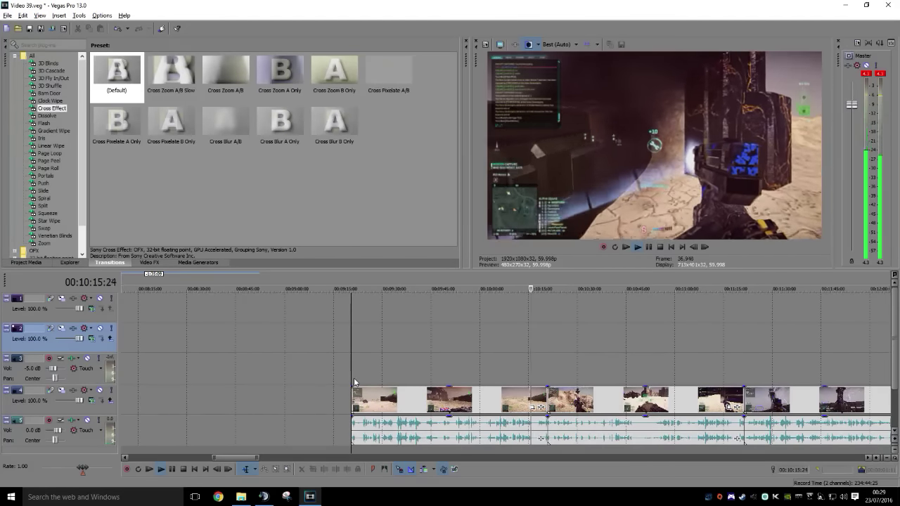
pyautogui.press('Return')
pyautogui.click(335, 469)
pyautogui.moveTo(450, 403); pyautogui.dragTo(324, 403)
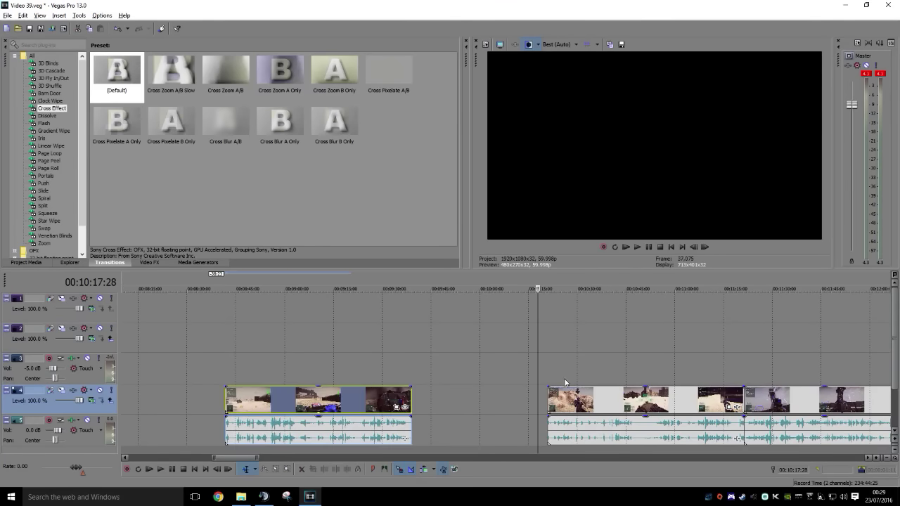
# Replay the tank clip starting at about 00:08:42 and trim its end to 00:09:30:27
pyautogui.click(548, 364)
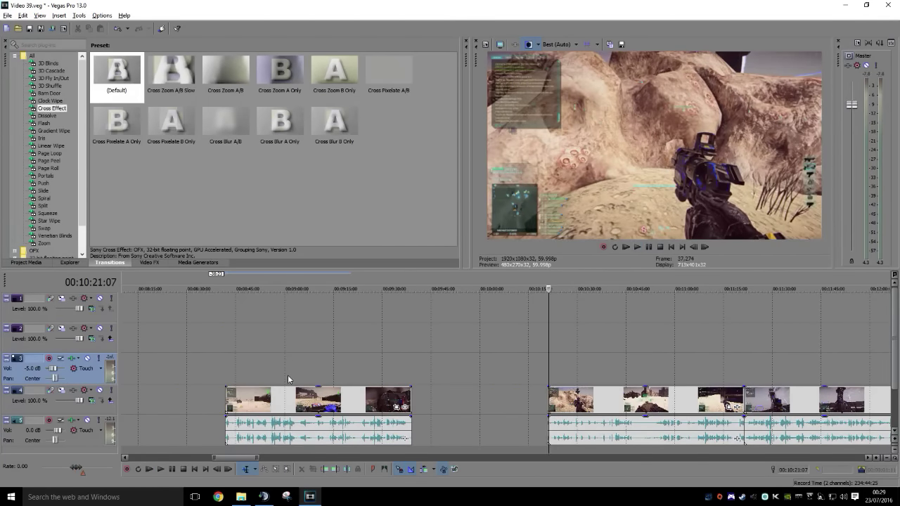
pyautogui.click(288, 380)
pyautogui.press('Return')
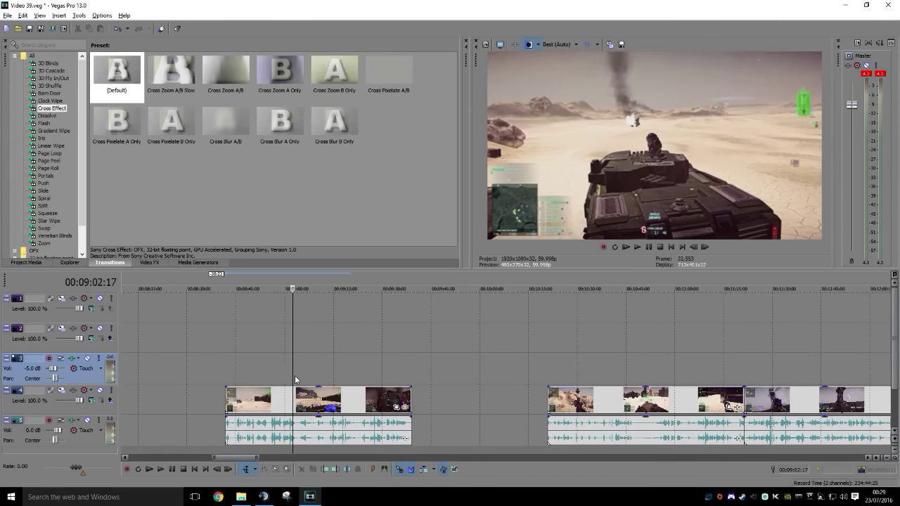
pyautogui.moveTo(295, 379); pyautogui.dragTo(337, 375)
pyautogui.press('space')
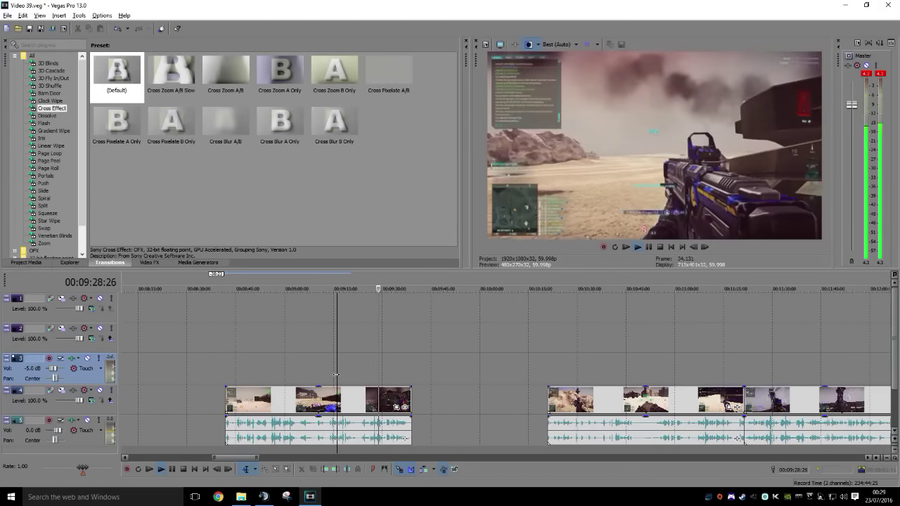
pyautogui.press('Return')
pyautogui.click(337, 470)
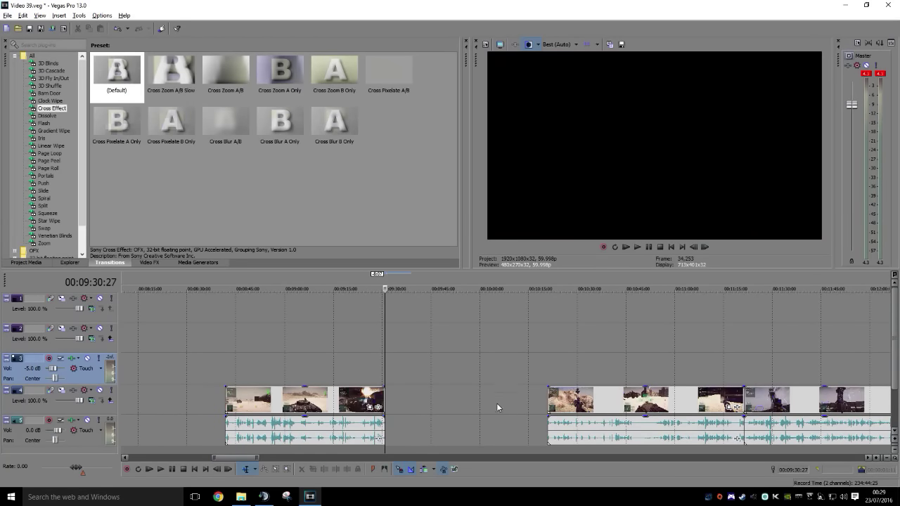
# Play through the clip starting at about 00:10:21 and trim its start to 00:10:50:07
pyautogui.click(548, 363)
pyautogui.press('space')
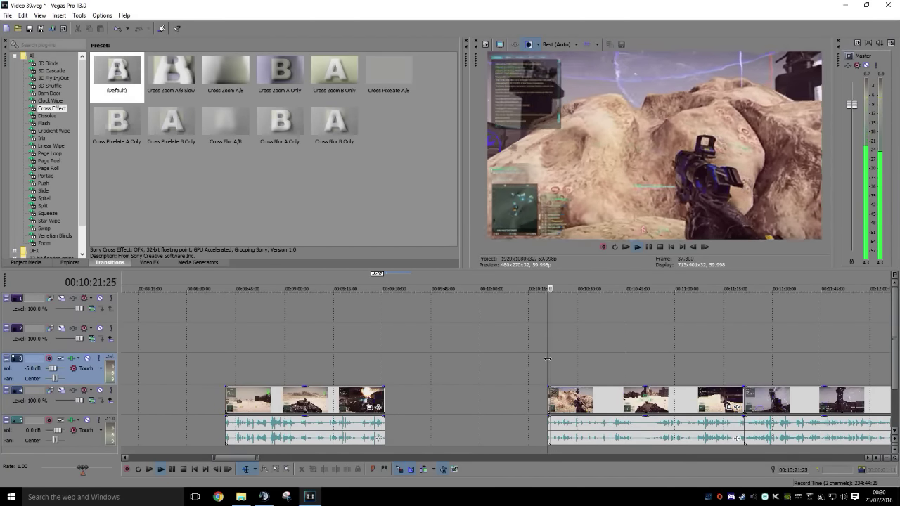
pyautogui.press('Return')
pyautogui.moveTo(552, 370); pyautogui.dragTo(578, 381)
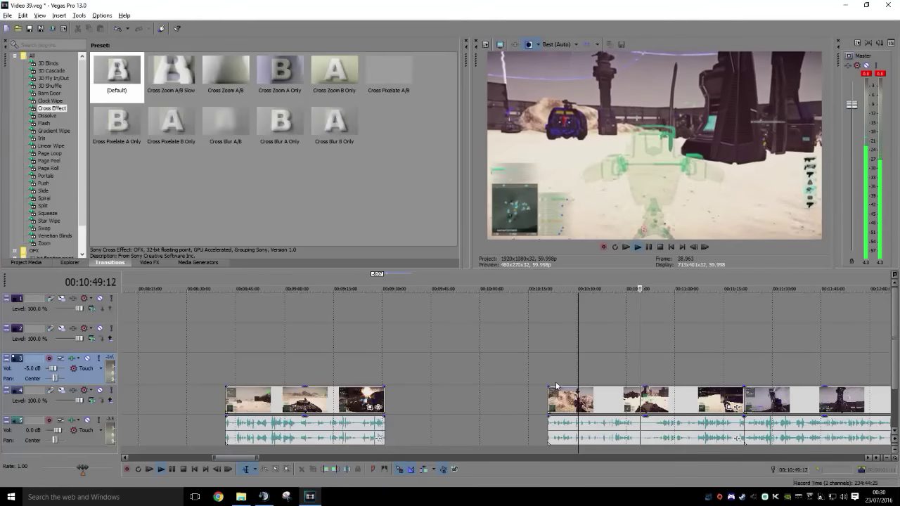
pyautogui.hscroll(2, 636, 372)
pyautogui.press('Return')
pyautogui.click(326, 469)
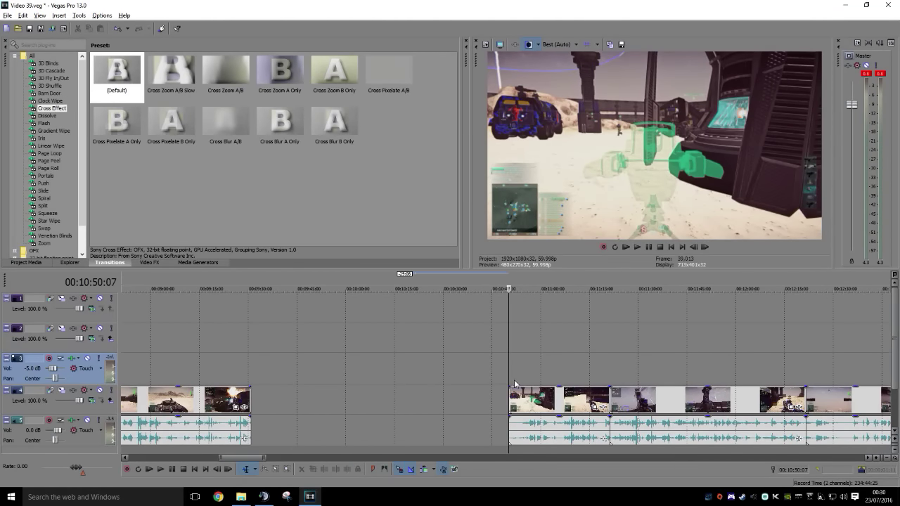
# Trim the start of the clip at 00:10:50:07 to 00:11:09:16 and move it back against the preceding clip at about 00:09:30
pyautogui.moveTo(508, 381); pyautogui.dragTo(578, 375)
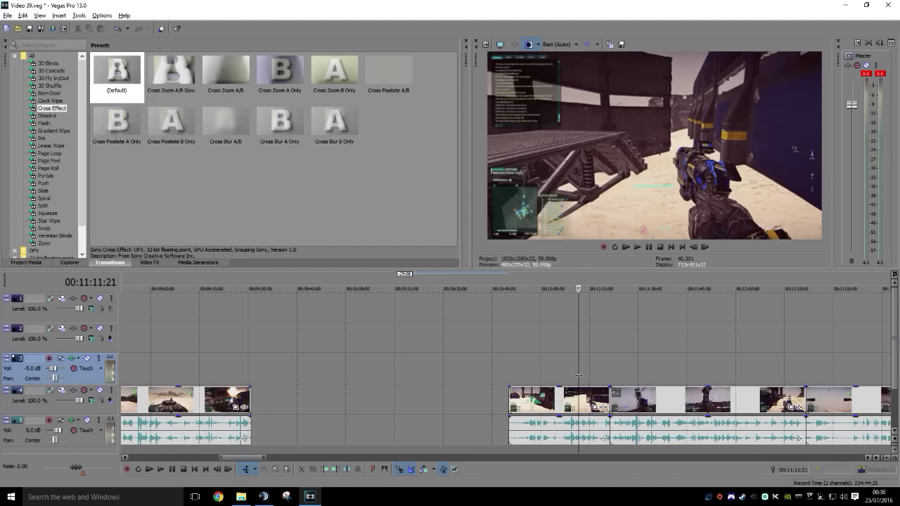
pyautogui.press('space')
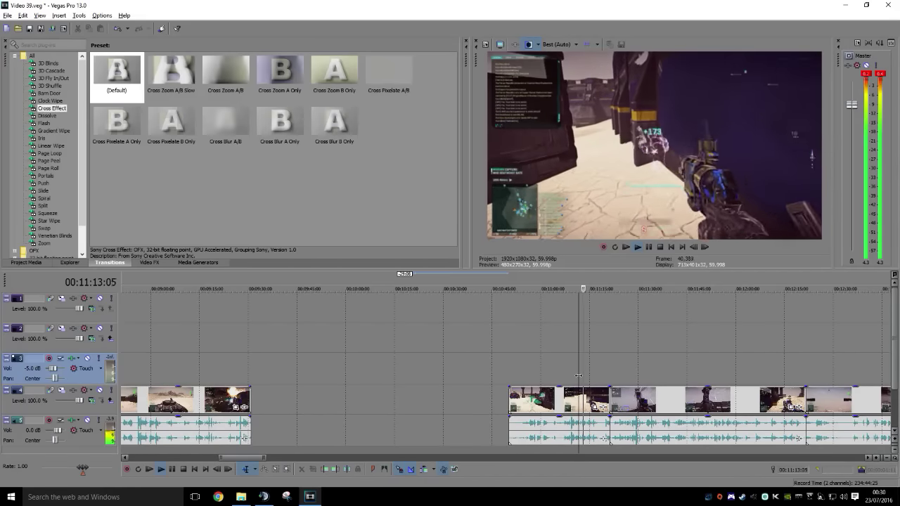
pyautogui.press('space')
pyautogui.moveTo(578, 375); pyautogui.dragTo(264, 395)
pyautogui.click(325, 469)
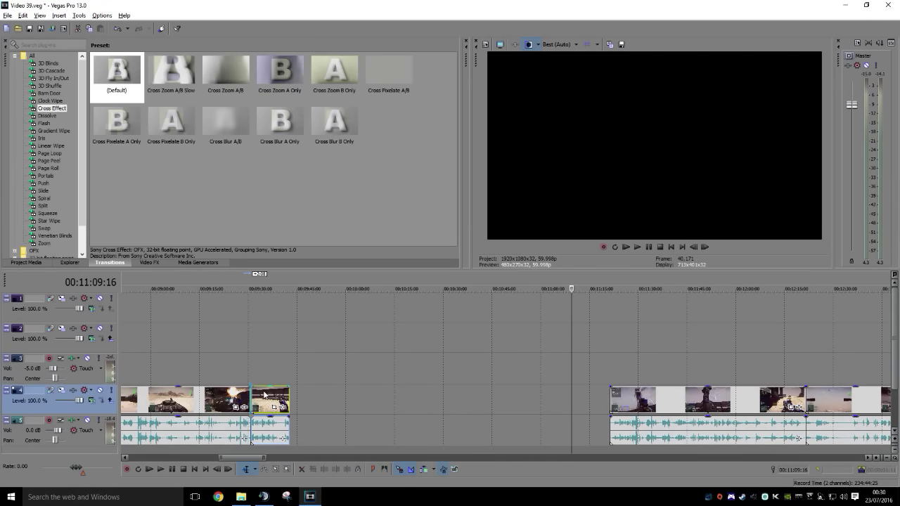
# Preview the clip starting at about 00:11:21 and trim its start to 00:11:40:20
pyautogui.click(607, 371)
pyautogui.press('space')
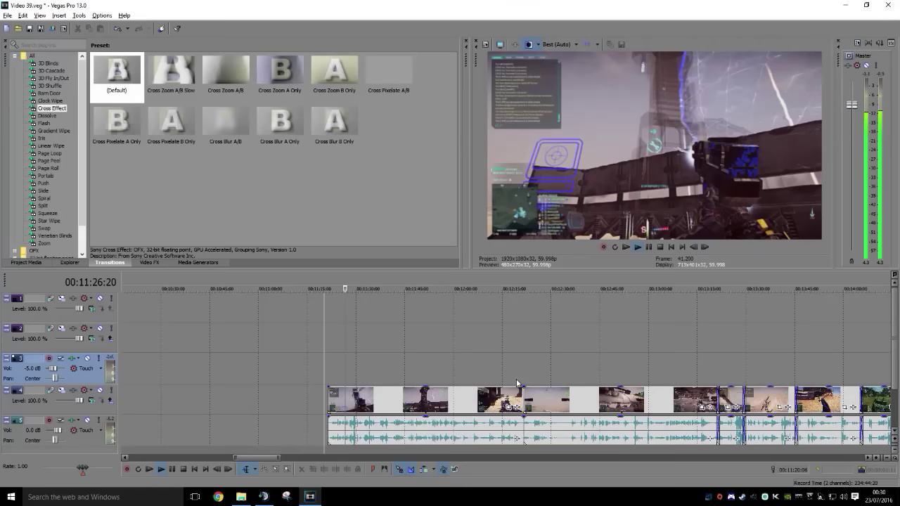
pyautogui.press('Return')
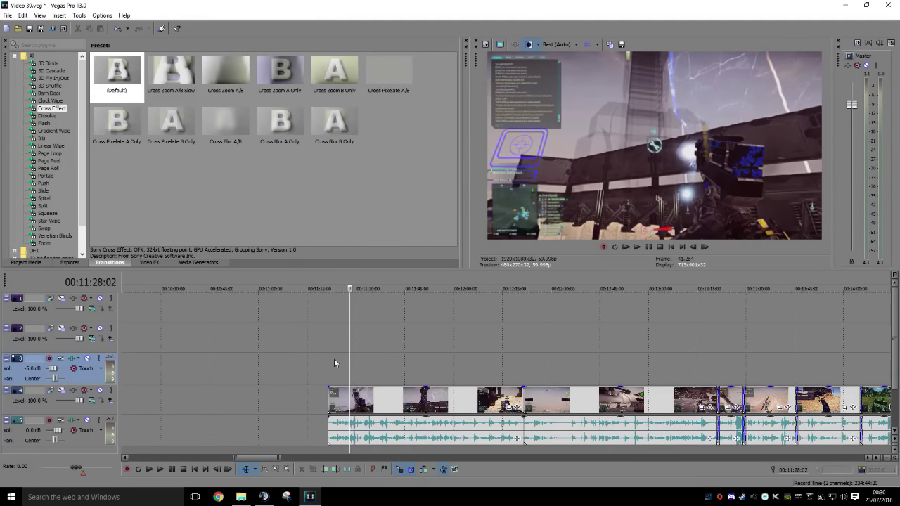
pyautogui.press('Return')
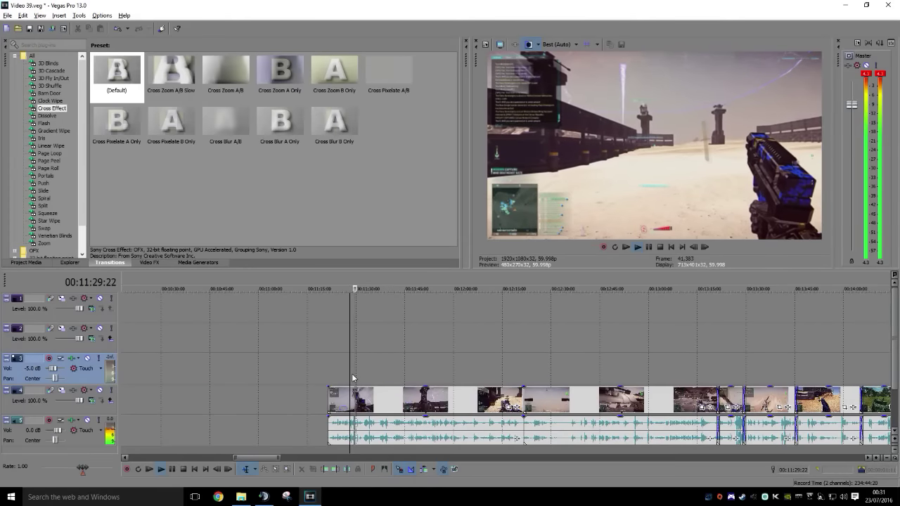
pyautogui.press('Return')
pyautogui.moveTo(355, 373); pyautogui.dragTo(390, 380)
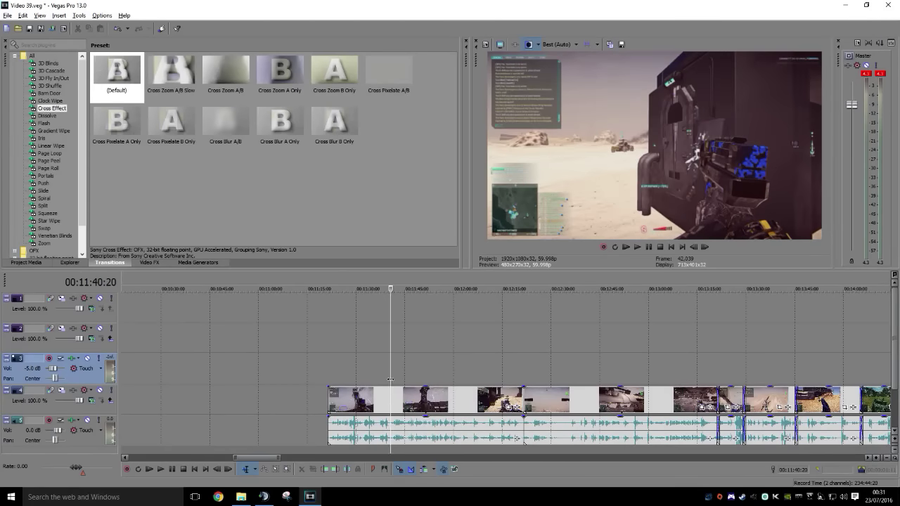
pyautogui.click(324, 469)
# Play the clip from 00:11:40:20, trim its start to about 00:12:06, and move it back to about 00:11:12
pyautogui.press('space')
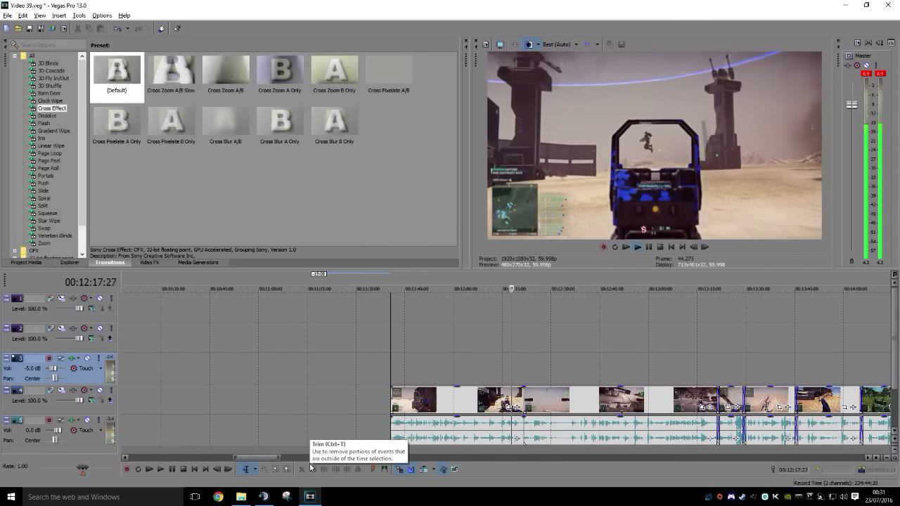
pyautogui.press('Return')
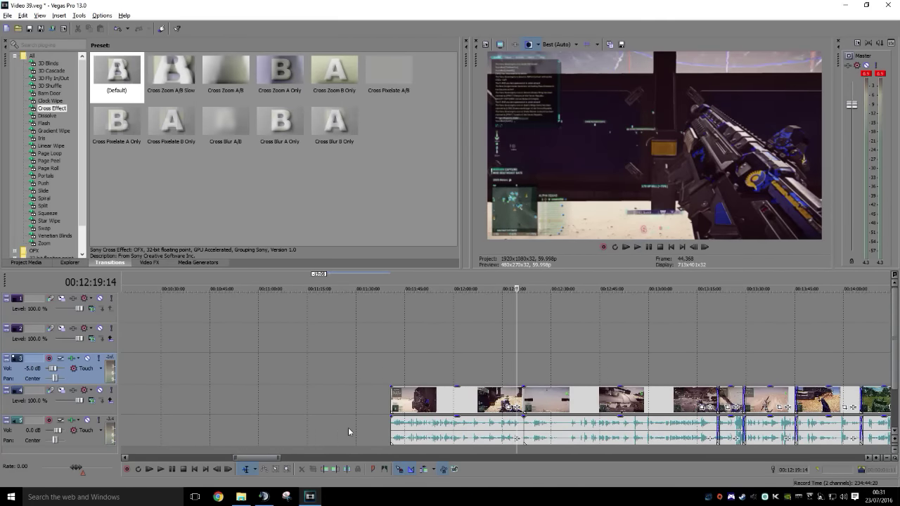
pyautogui.click(484, 370)
pyautogui.press('space')
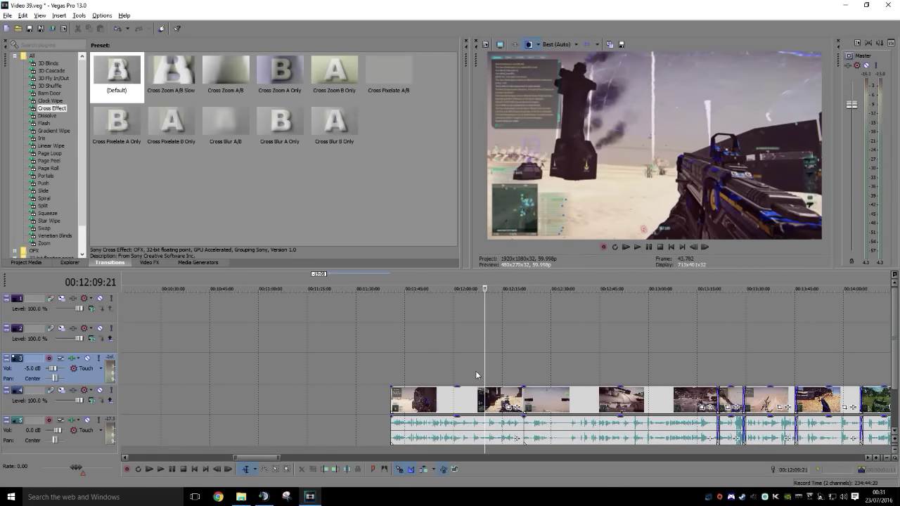
pyautogui.click(473, 370)
pyautogui.click(325, 470)
pyautogui.moveTo(501, 399); pyautogui.dragTo(325, 402)
# Trim the start of the clip at about 00:12:22 to 00:13:02:04 and move it back to overlap the preceding clip at about 00:11:27
pyautogui.click(522, 375)
pyautogui.moveTo(524, 377); pyautogui.dragTo(557, 379)
pyautogui.moveTo(572, 379); pyautogui.dragTo(656, 383)
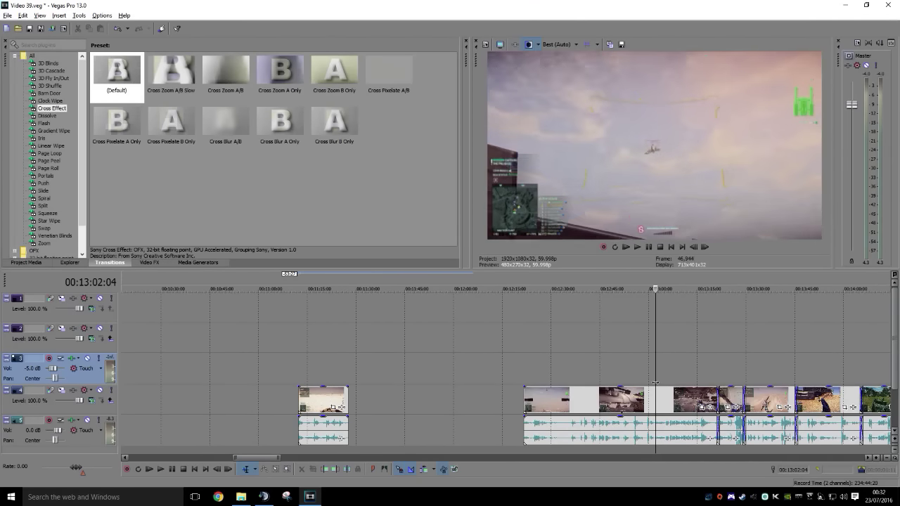
pyautogui.click(324, 470)
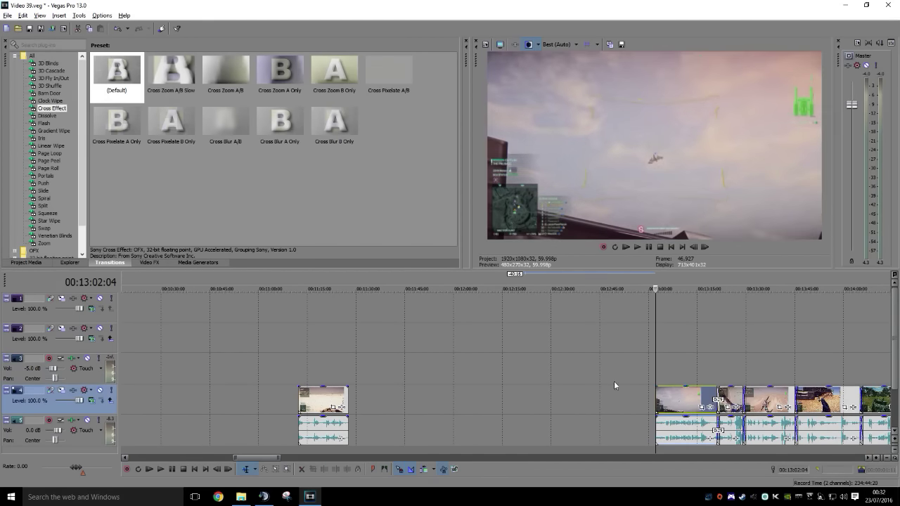
pyautogui.press('space')
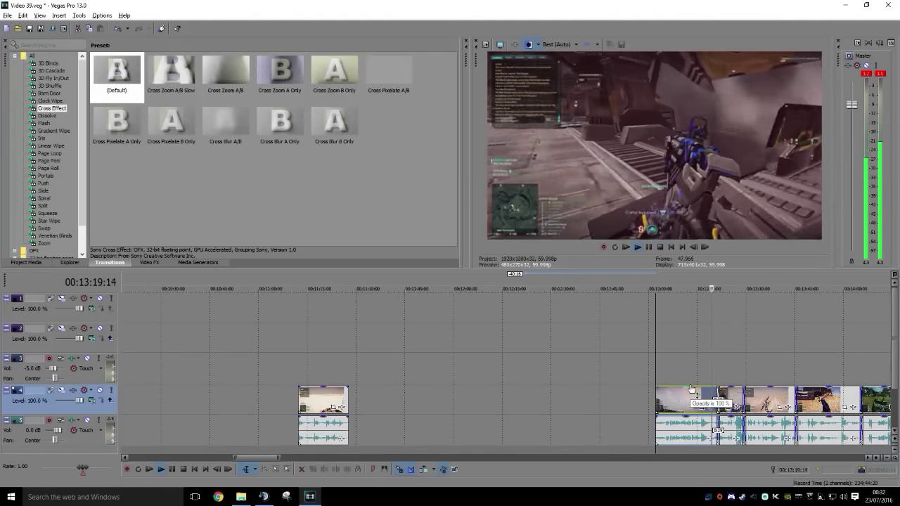
pyautogui.press('space')
pyautogui.moveTo(691, 389); pyautogui.dragTo(377, 389)
# Preview the short cockpit clip at about 00:13:21 and move it back to overlap the preceding clip at about 00:11:46
pyautogui.press('space')
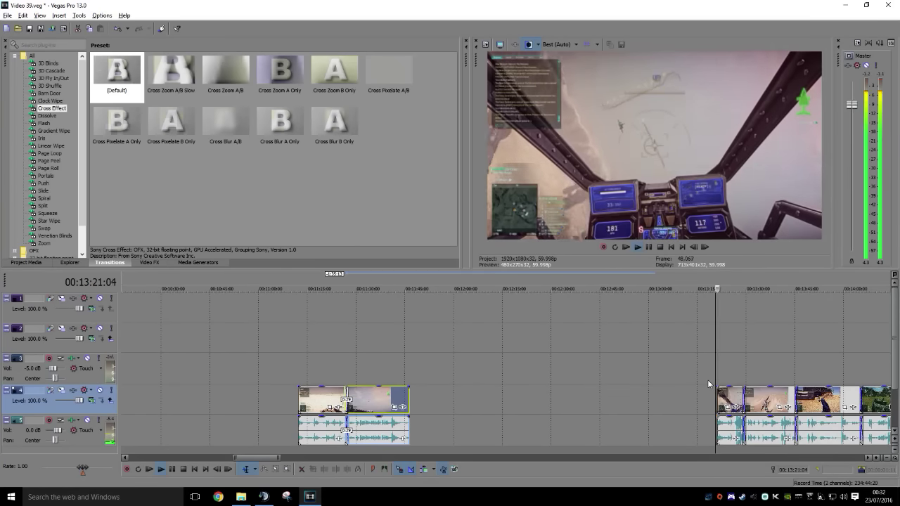
pyautogui.press('space')
pyautogui.moveTo(734, 395); pyautogui.dragTo(425, 400)
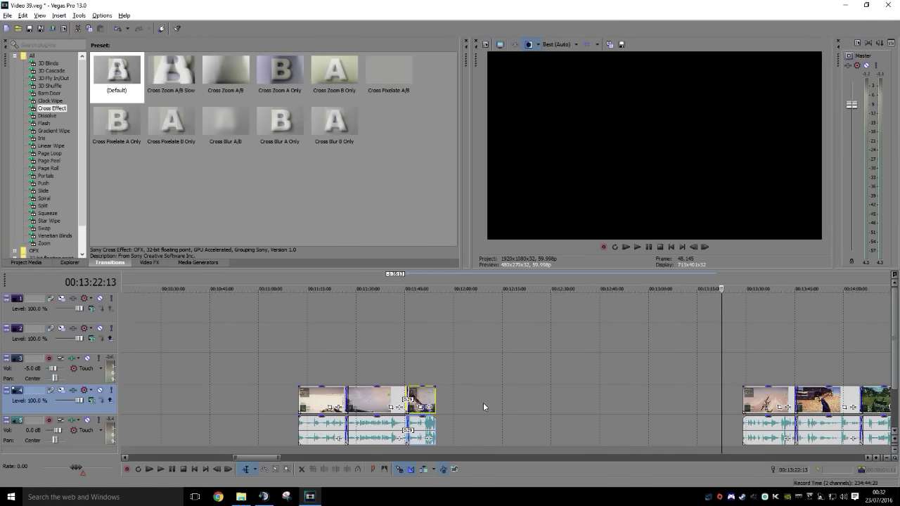
# Move the clip starting at about 00:13:28 back to overlap the end of the preceding clip at about 00:11:54
pyautogui.scroll(-1, 484, 407)
pyautogui.hscroll(3, 566, 415)
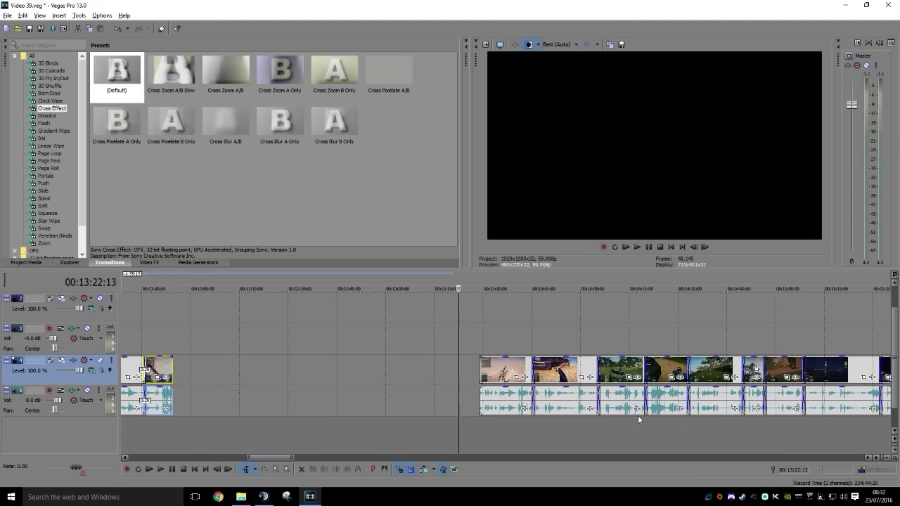
pyautogui.moveTo(507, 369); pyautogui.dragTo(203, 373)
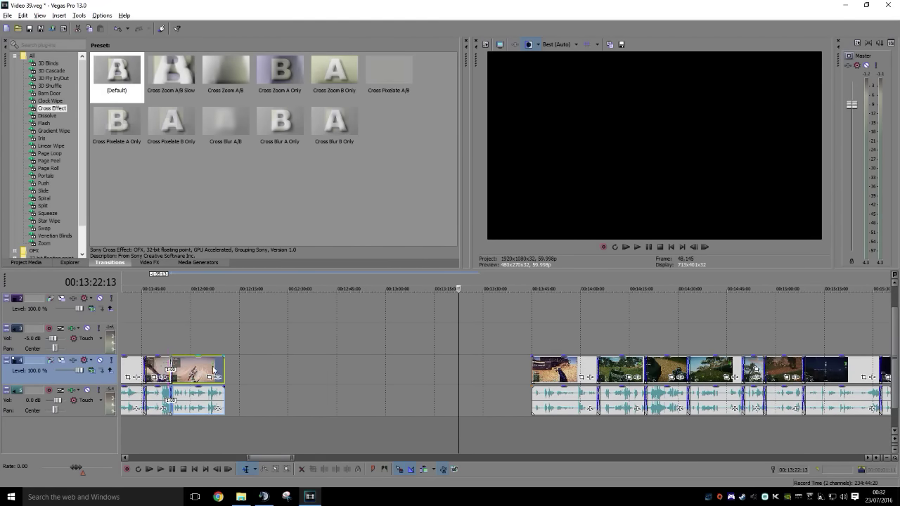
# Preview the clip starting at about 00:13:45 and move it back to overlap the preceding clip at about 00:12:10
pyautogui.click(534, 348)
pyautogui.press('space')
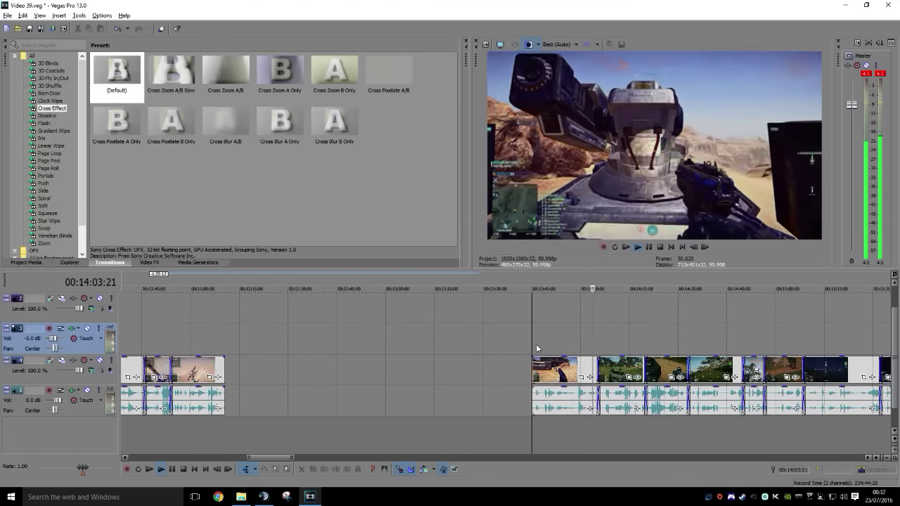
pyautogui.press('Return')
pyautogui.moveTo(562, 369); pyautogui.dragTo(254, 374)
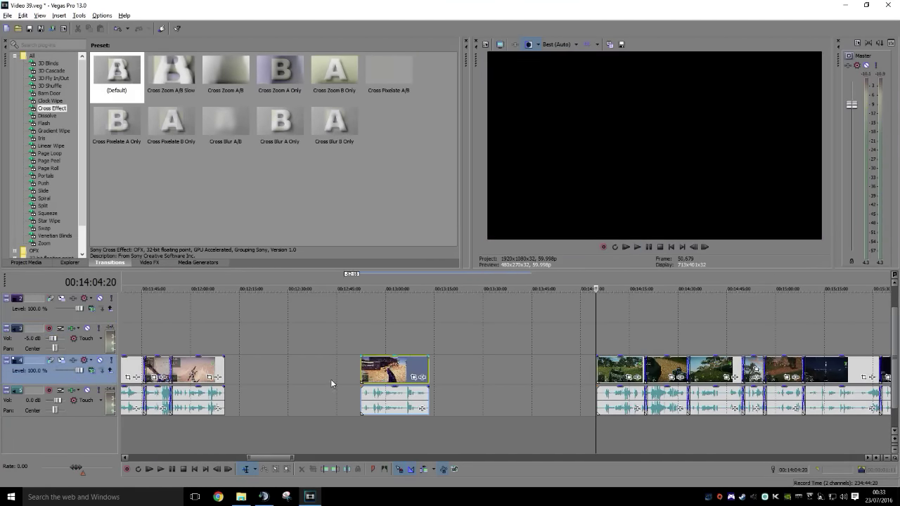
# Preview the tank clip at about 00:14:04, trim its end to 00:14:18:17, and move it back to overlap the preceding clip at about 00:12:30
pyautogui.press('space')
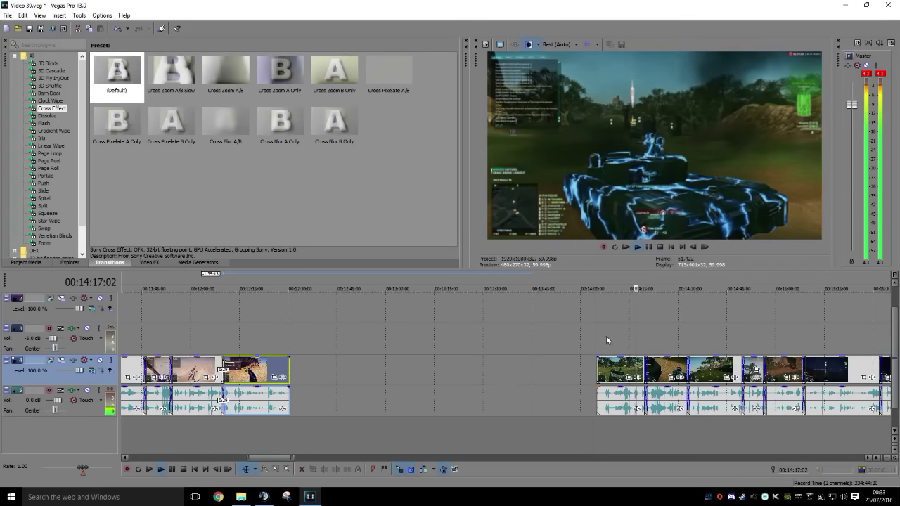
pyautogui.press('Return')
pyautogui.press('Return')
pyautogui.press('Return')
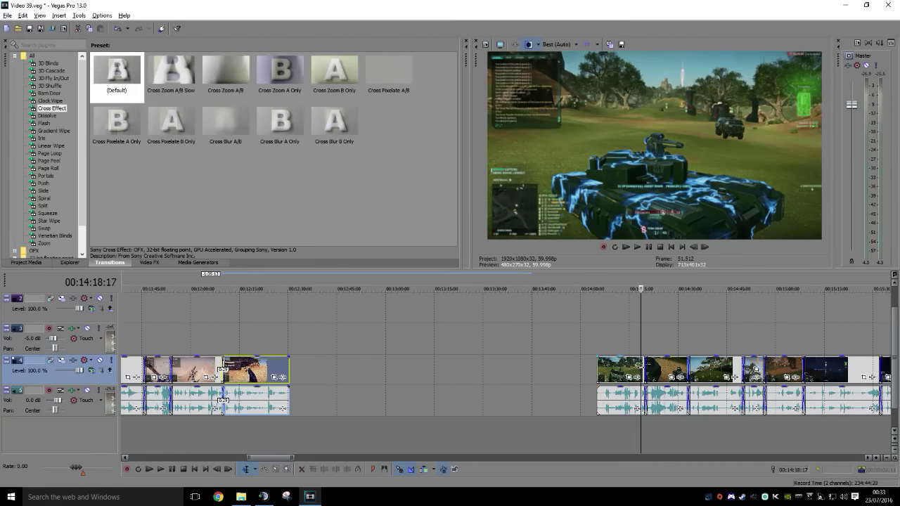
pyautogui.click(618, 380)
pyautogui.click(339, 469)
pyautogui.moveTo(624, 368); pyautogui.dragTo(317, 381)
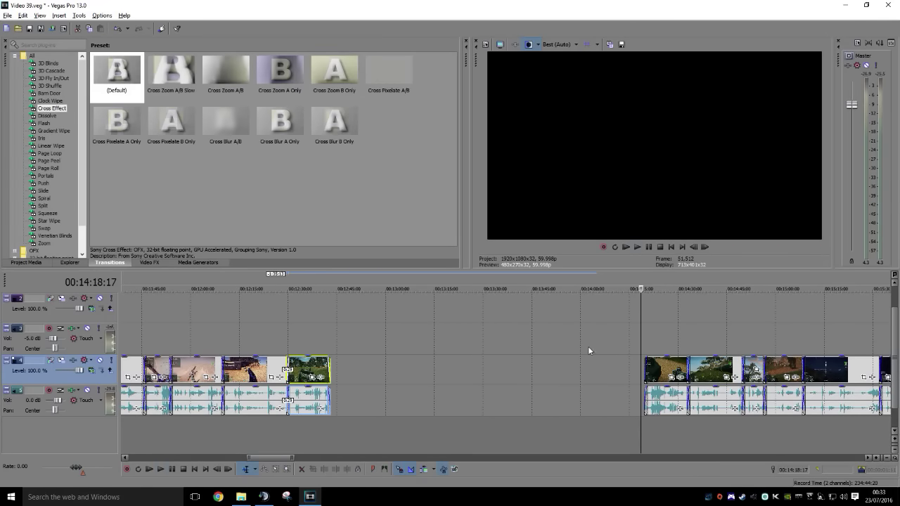
# Preview the clip at about 00:14:19, trim its end to 00:14:31:16, and move it to the upper video track at about 00:00:23
pyautogui.press('space')
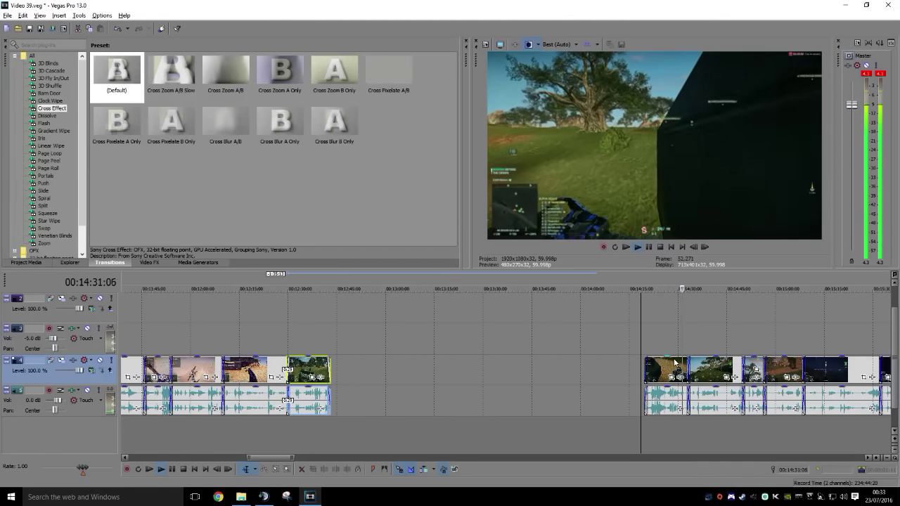
pyautogui.press('Return')
pyautogui.click(653, 395)
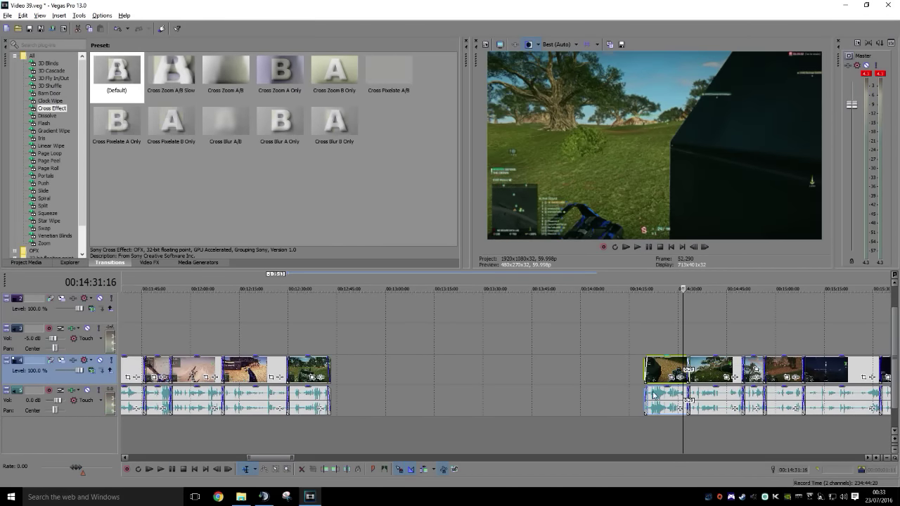
pyautogui.click(348, 470)
pyautogui.moveTo(646, 366); pyautogui.dragTo(205, 306)
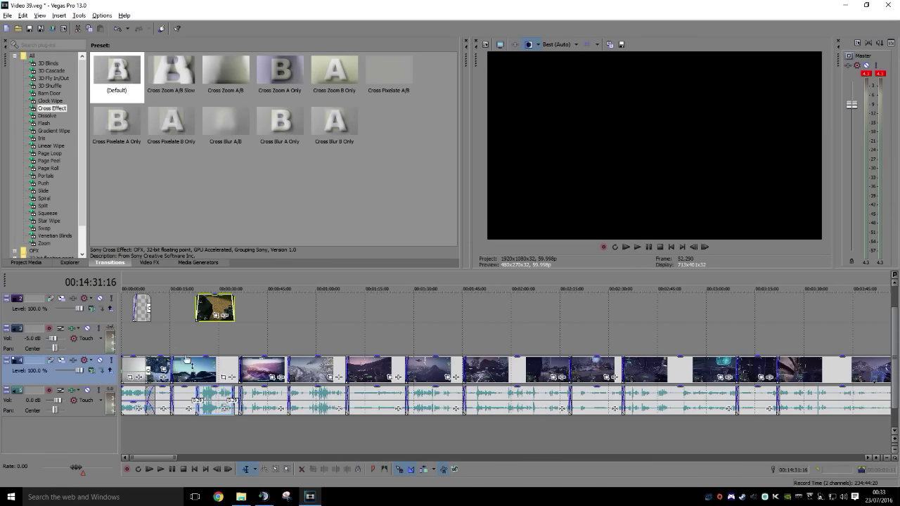
# Select the main-track clips from the one after the intro to the last before the gap, and shift them to start at about 00:01:02
pyautogui.click(158, 365)
pyautogui.hscroll(8, 495, 330)
pyautogui.keyDown('shift'); pyautogui.click(391, 364); pyautogui.keyUp('shift')
pyautogui.hscroll(-10, 393, 366)
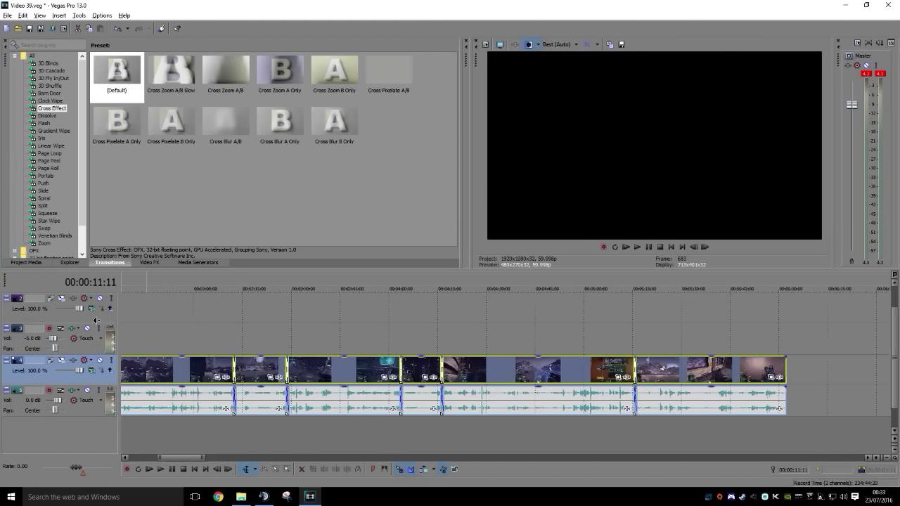
# Move the clip on the upper track down to the main track, overlapping the intro at about 00:00:08, and play the transition
pyautogui.click(215, 311)
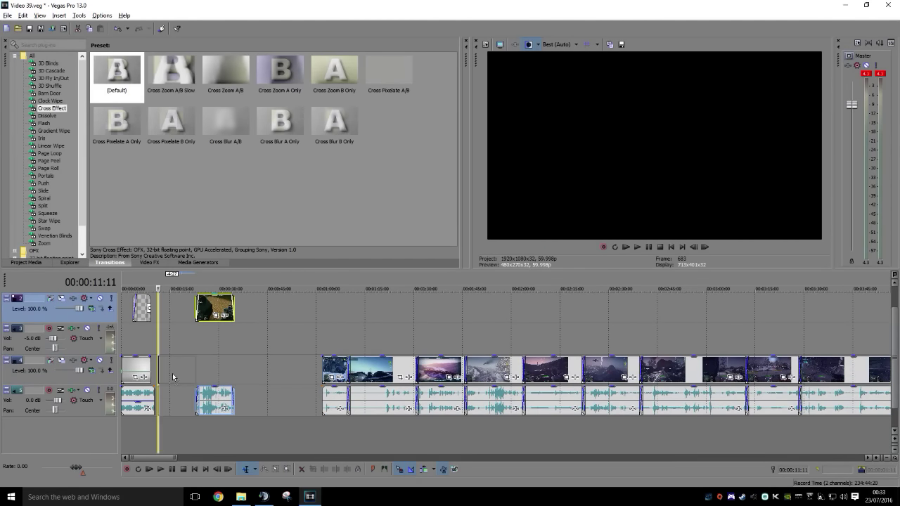
pyautogui.moveTo(173, 377); pyautogui.dragTo(164, 372)
pyautogui.click(146, 347)
pyautogui.press('space')
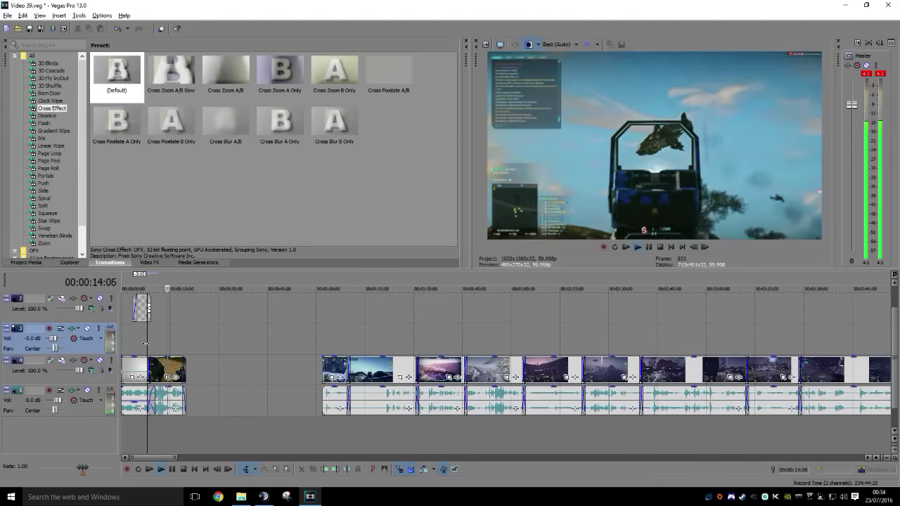
# Move the short snow clip at about 00:01:02 back to overlap the preceding clip at about 00:00:19 and preview it
pyautogui.press('Return')
pyautogui.moveTo(331, 368); pyautogui.dragTo(185, 375)
pyautogui.press('space')
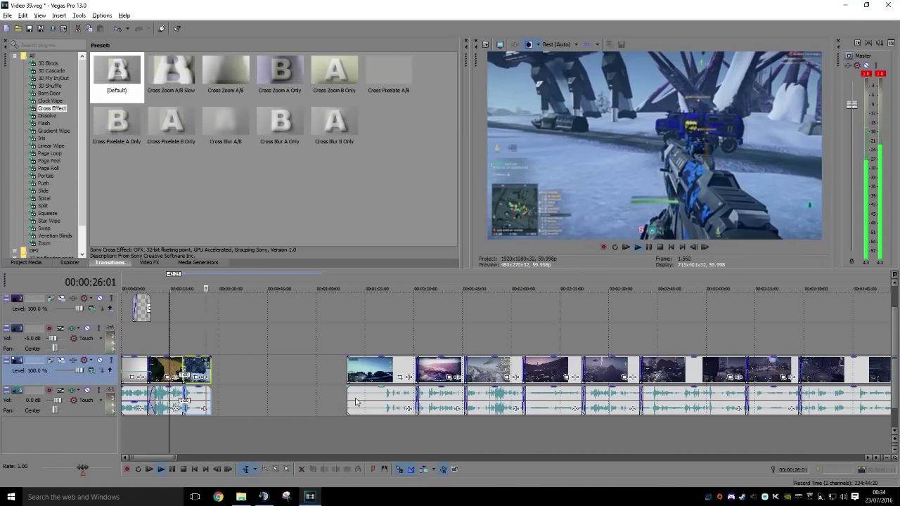
# Move the clip at about 00:01:09 back to about 00:00:27, trim its start to about 00:00:31, and close the resulting gap
pyautogui.moveTo(361, 370); pyautogui.dragTo(219, 376)
pyautogui.click(207, 348)
pyautogui.press('space')
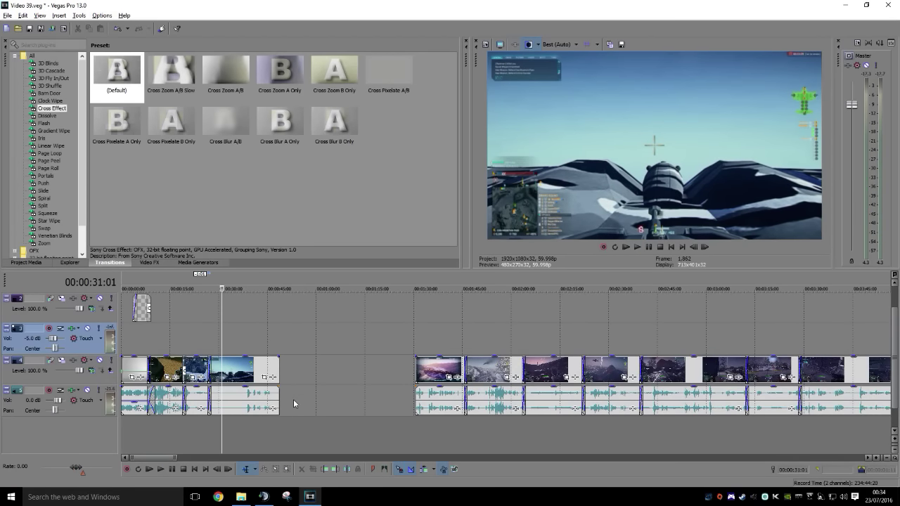
pyautogui.press('Return')
pyautogui.click(327, 470)
pyautogui.press('space')
pyautogui.moveTo(247, 375); pyautogui.dragTo(232, 377)
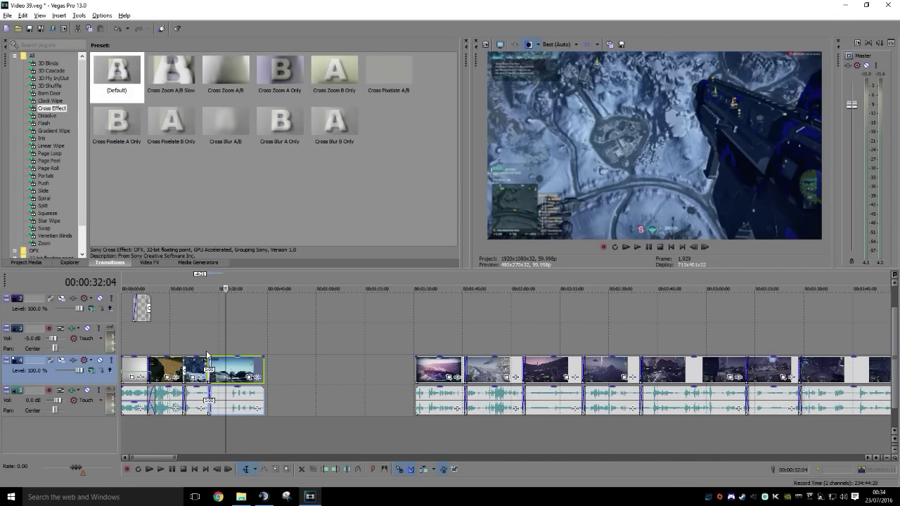
# Play the clip from about 00:00:27 and move the clip at about 00:01:30 back to overlap its end at about 00:00:43
pyautogui.click(207, 350)
pyautogui.press('space')
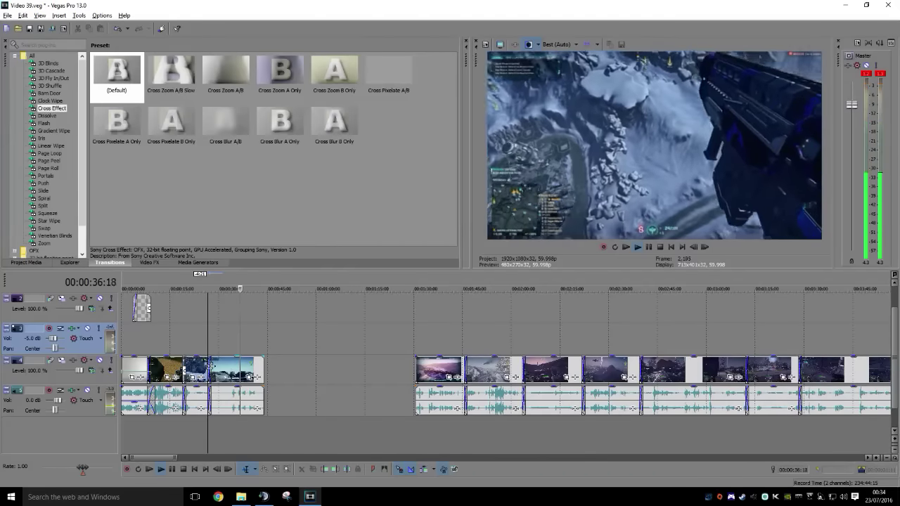
pyautogui.press('space')
pyautogui.moveTo(422, 369); pyautogui.dragTo(269, 368)
pyautogui.press('space')
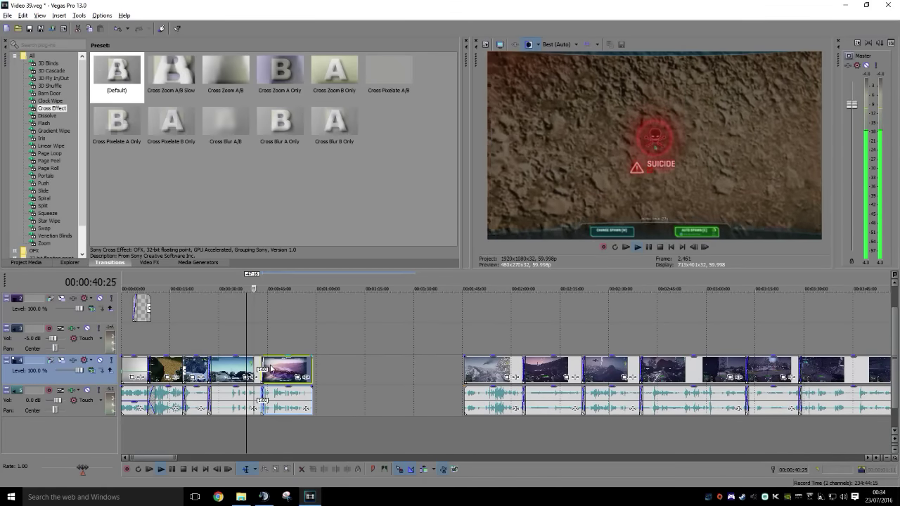
# Trim the end of the clip starting at about 00:00:27 to 00:00:43:01 and move the following clip back to about 00:00:42
pyautogui.press('space')
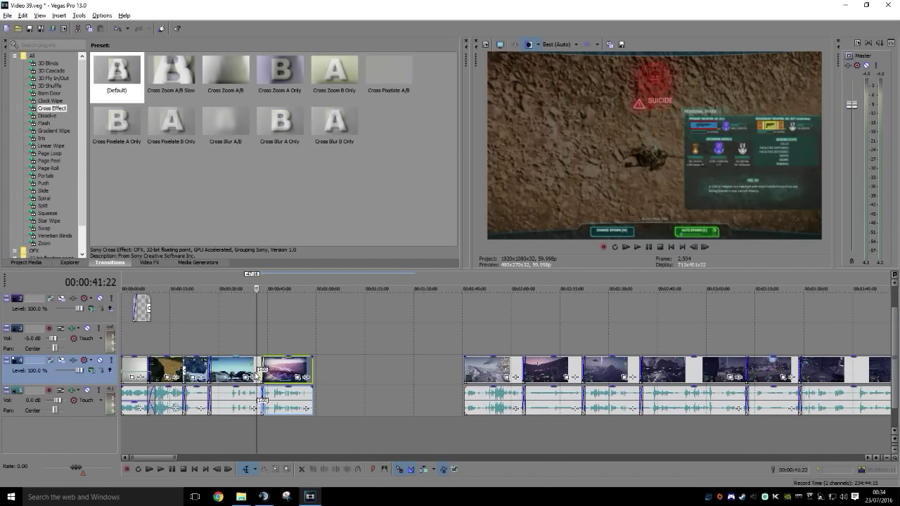
pyautogui.press('space')
pyautogui.press('space')
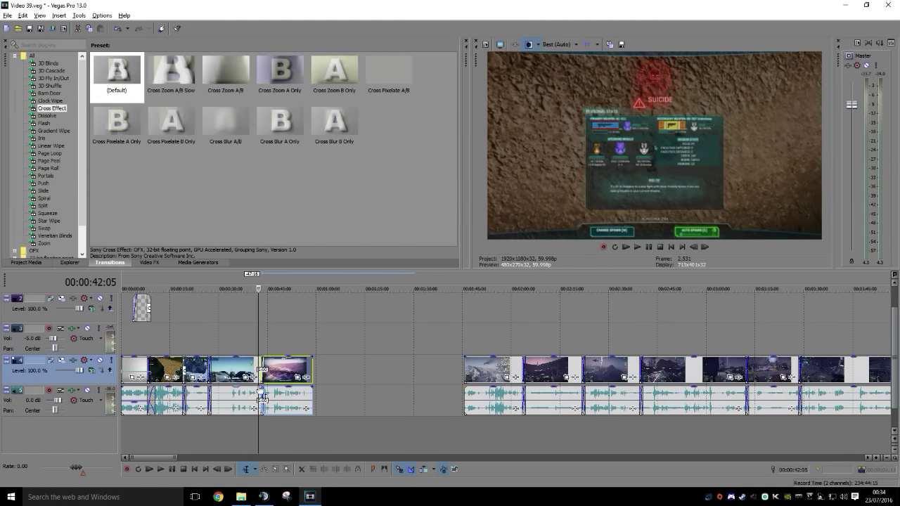
pyautogui.click(260, 377)
pyautogui.moveTo(264, 377); pyautogui.dragTo(275, 370)
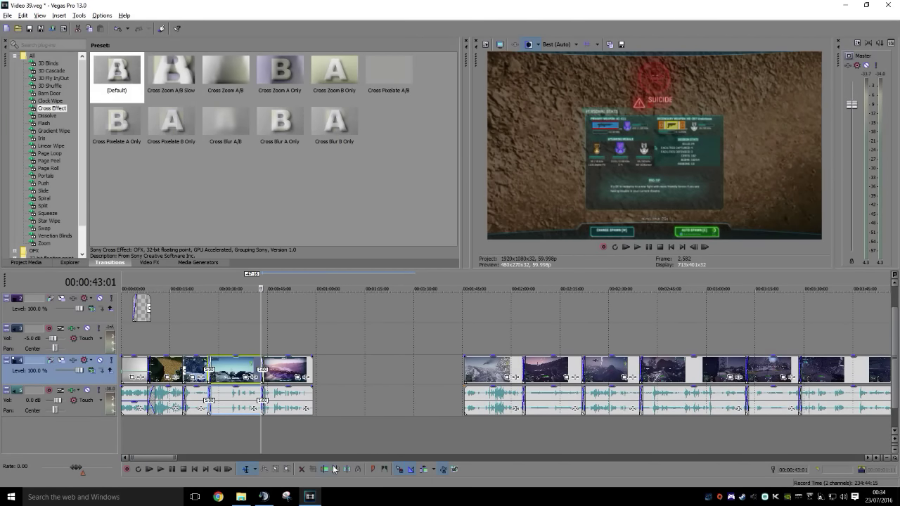
# Preview the clip from about 00:00:42 and move the clip at about 00:01:45 back to overlap its end at about 00:00:57
pyautogui.click(257, 350)
pyautogui.press('space')
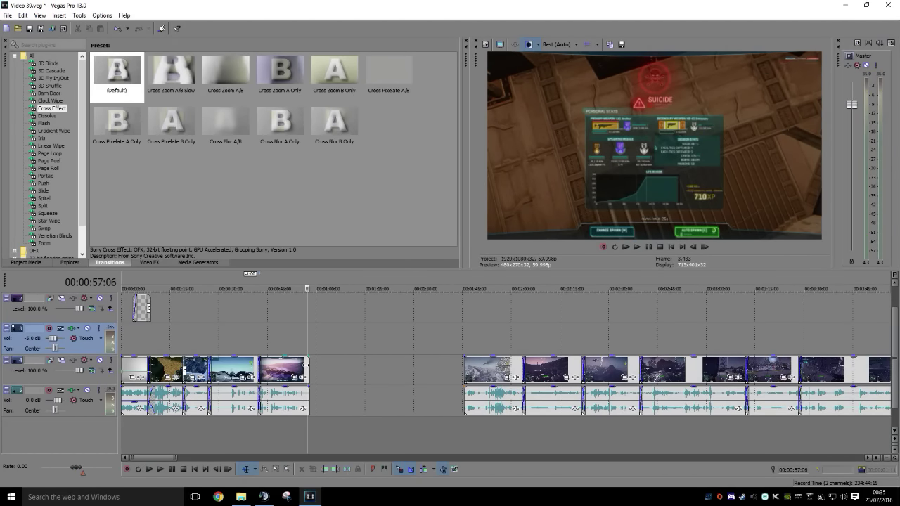
pyautogui.click(307, 368)
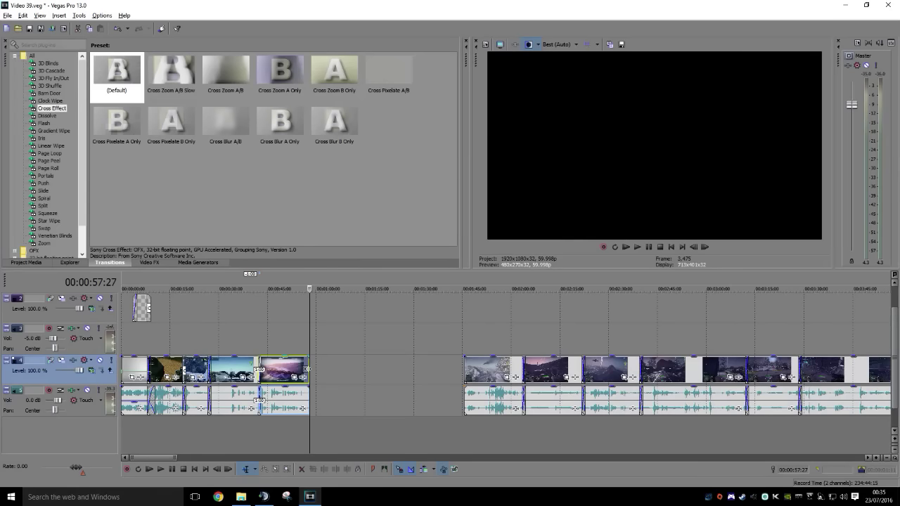
pyautogui.moveTo(494, 386); pyautogui.dragTo(330, 375)
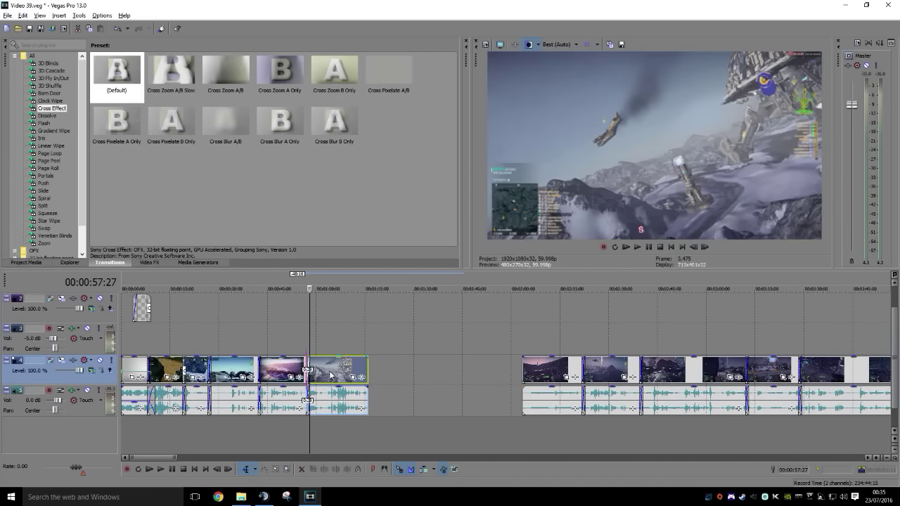
# Preview the clip from about 00:00:57 and move the clip at about 00:02:03 back to overlap its end at about 00:01:15
pyautogui.click(301, 335)
pyautogui.press('space')
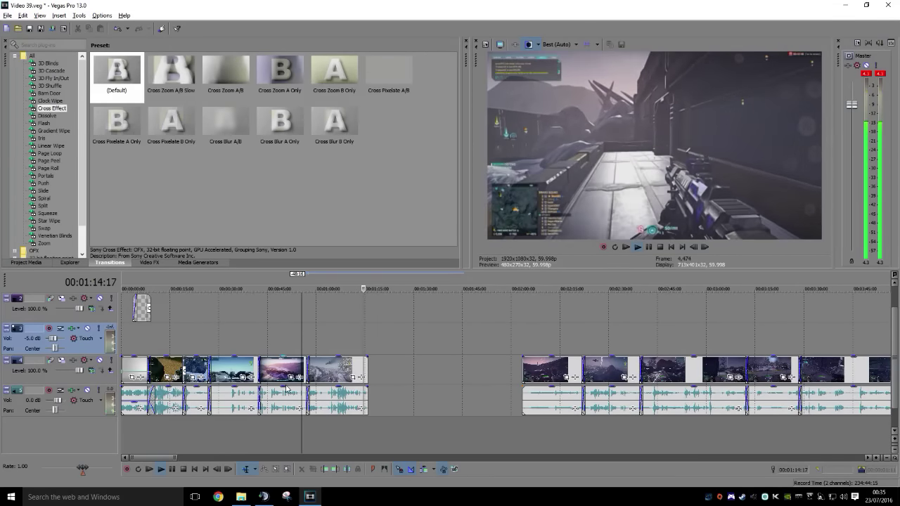
pyautogui.moveTo(540, 365); pyautogui.dragTo(385, 373)
# Preview the clip at about 00:01:15, trim its end to 00:01:33:12, and move the clip at about 00:02:21 back to overlap it
pyautogui.press('space')
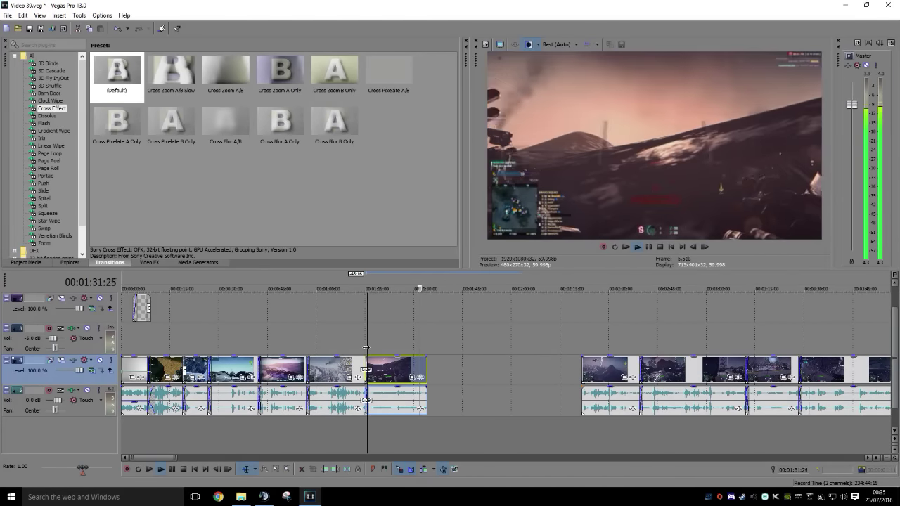
pyautogui.press('Return')
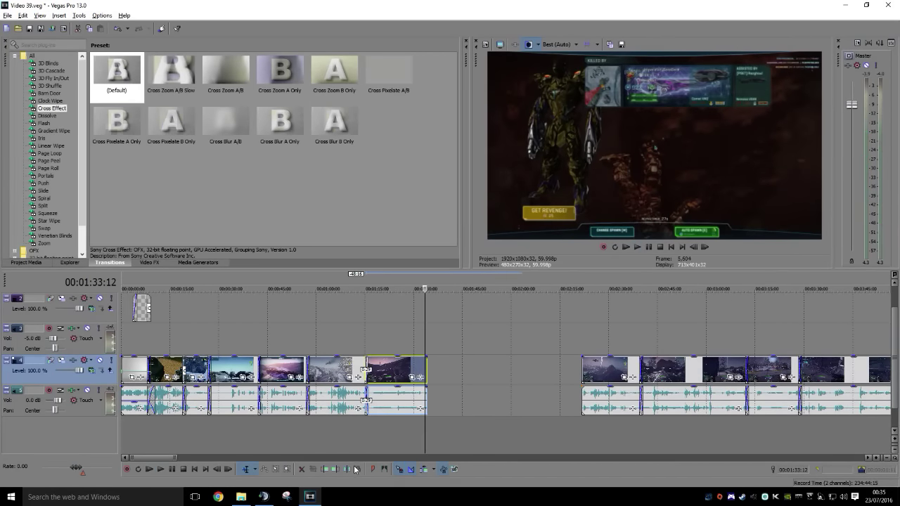
pyautogui.moveTo(590, 378); pyautogui.dragTo(422, 372)
# Preview the clip from about 00:01:32 and move the clip at about 00:02:39 back to overlap its end at about 00:01:50
pyautogui.click(422, 342)
pyautogui.press('space')
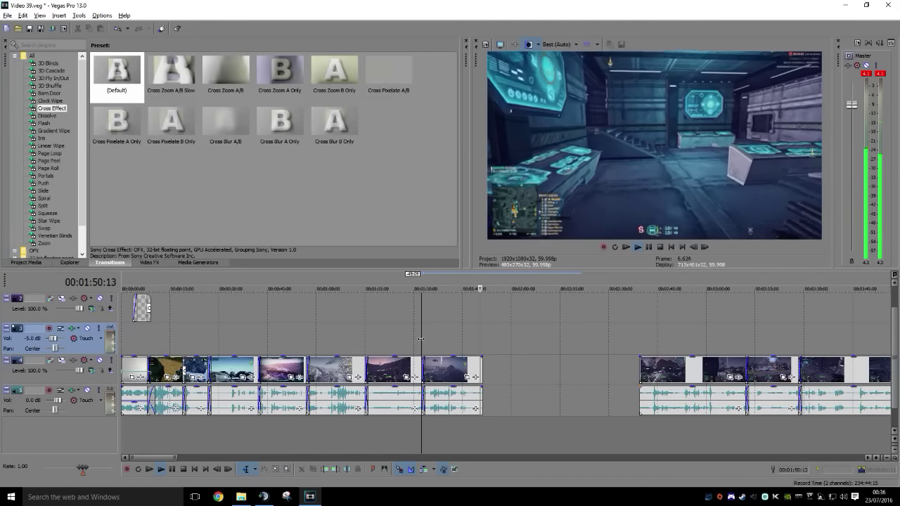
pyautogui.press('Return')
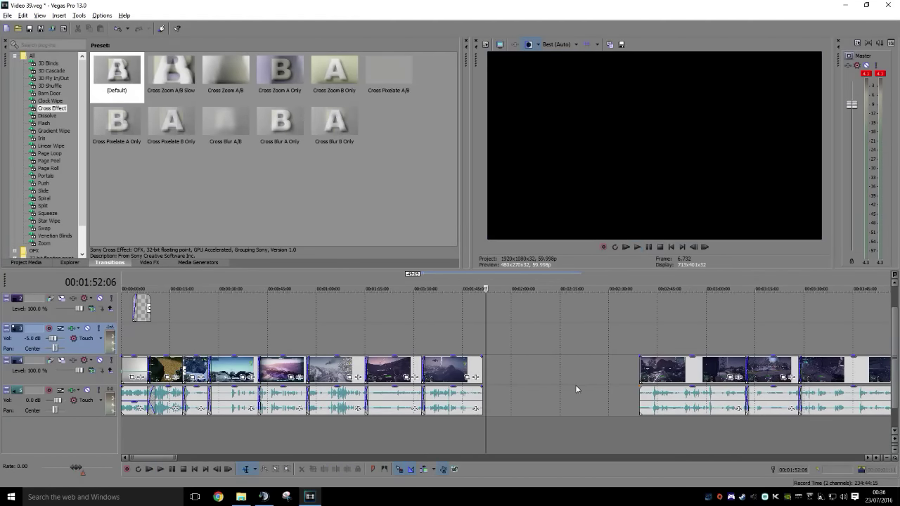
pyautogui.moveTo(657, 375); pyautogui.dragTo(498, 375)
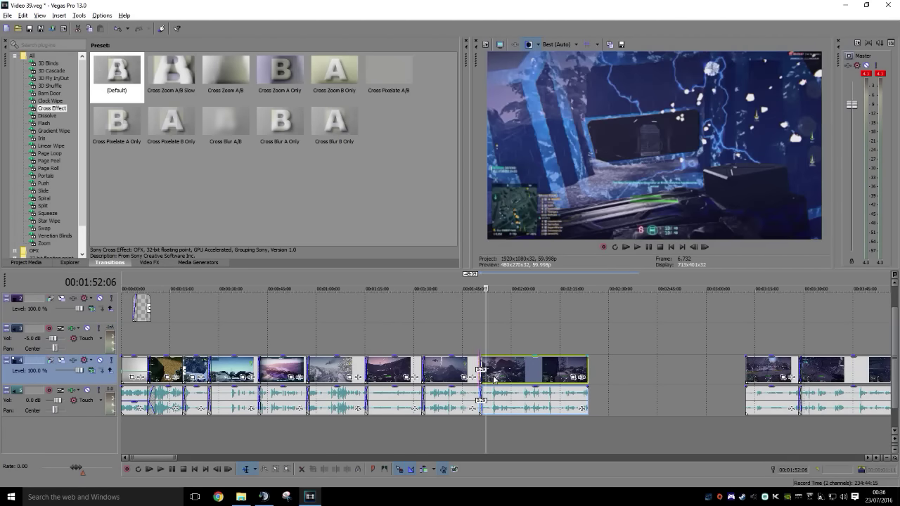
# Preview the clip at about 00:01:50, trim its start to 00:01:52:16, move it back to overlap the preceding clip, and play the transition
pyautogui.click(479, 349)
pyautogui.press('space')
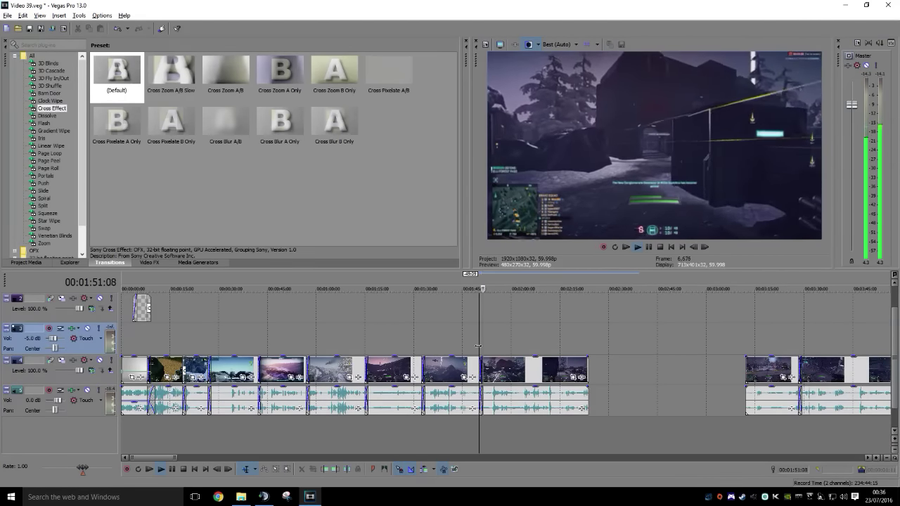
pyautogui.press('Return')
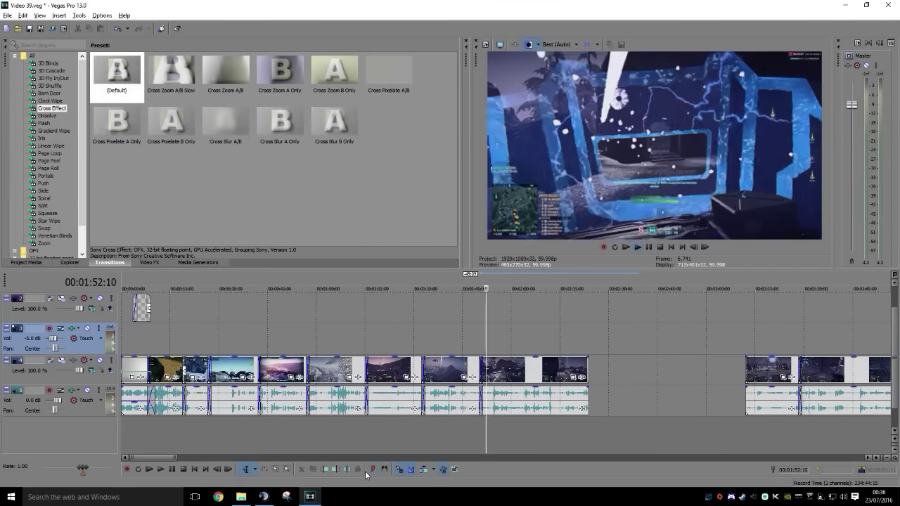
pyautogui.click(324, 470)
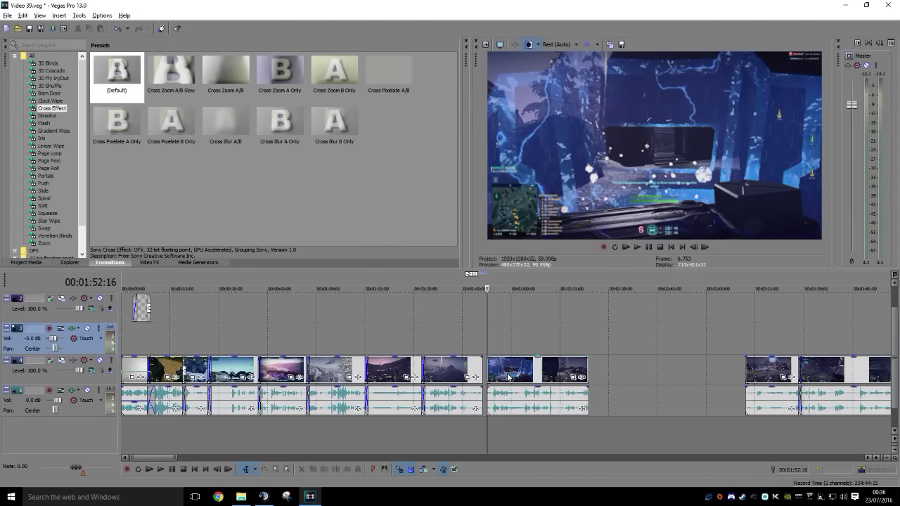
pyautogui.moveTo(508, 378); pyautogui.dragTo(500, 379)
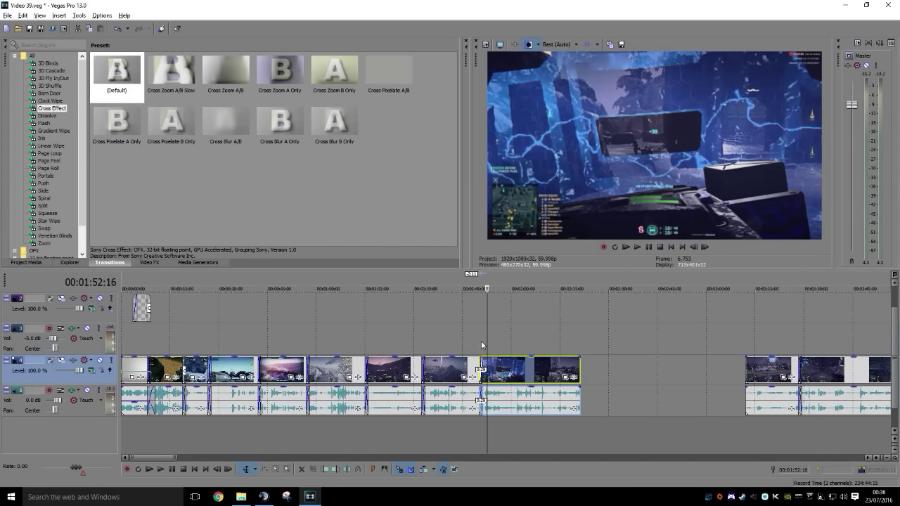
pyautogui.click(481, 342)
pyautogui.press('space')
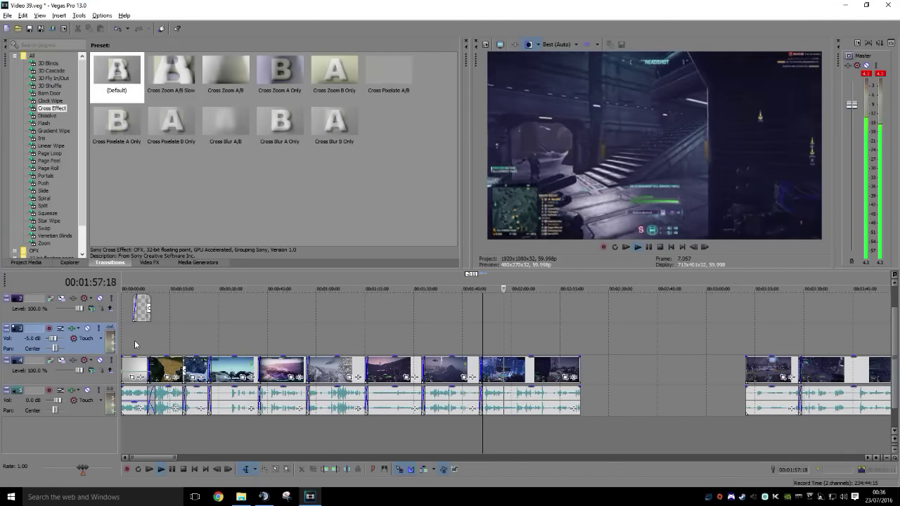
# Insert an empty audio track and open the Background Music folder inside the Music folder on Movies (D:) for importing media
pyautogui.rightClick(90, 437)
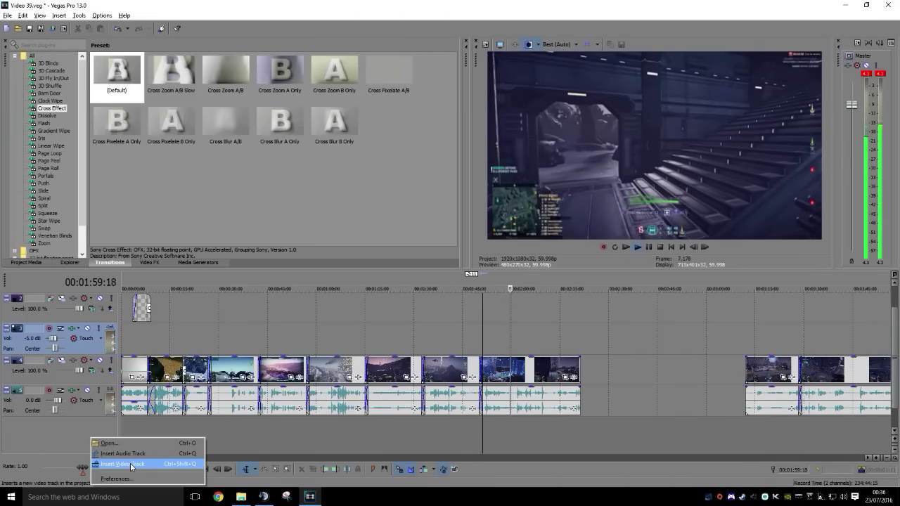
pyautogui.click(130, 455)
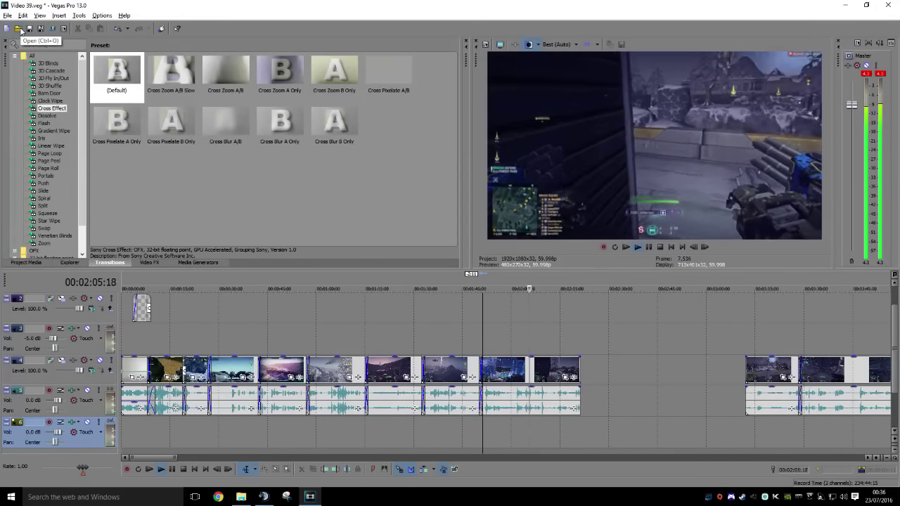
pyautogui.click(21, 29)
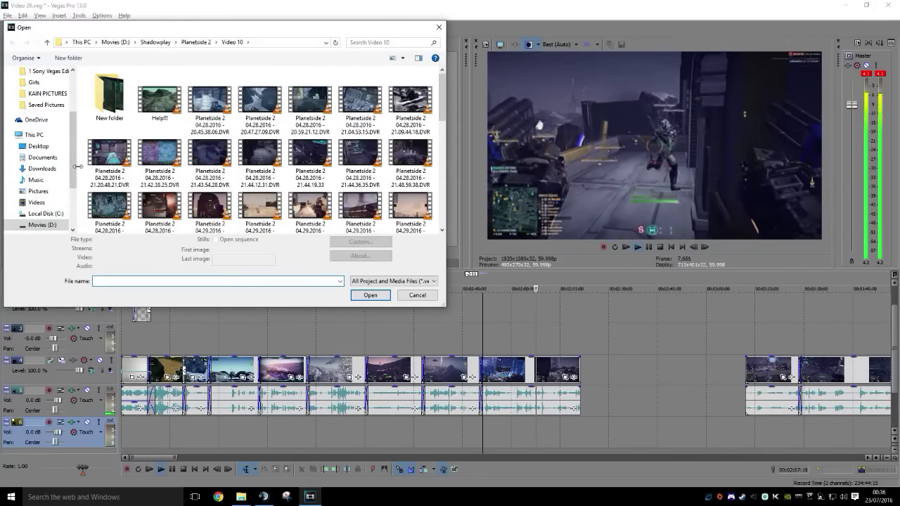
pyautogui.click(57, 224)
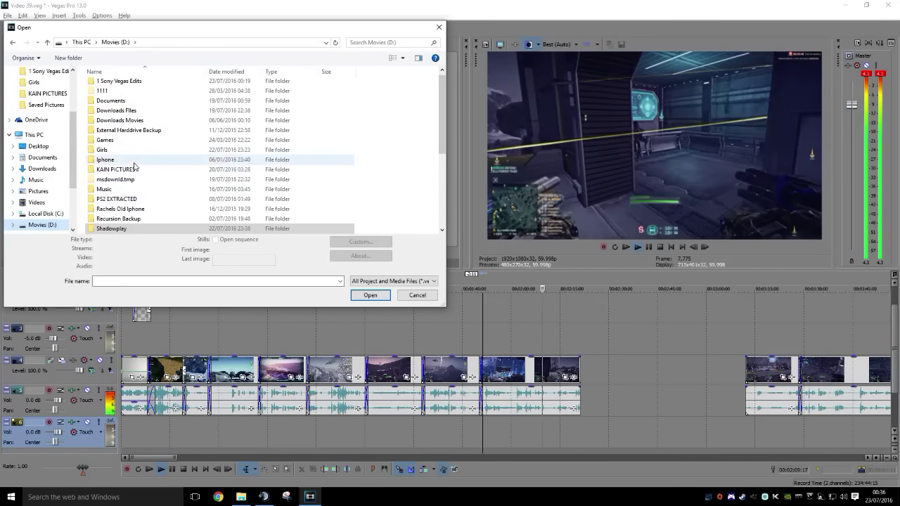
pyautogui.doubleClick(112, 189)
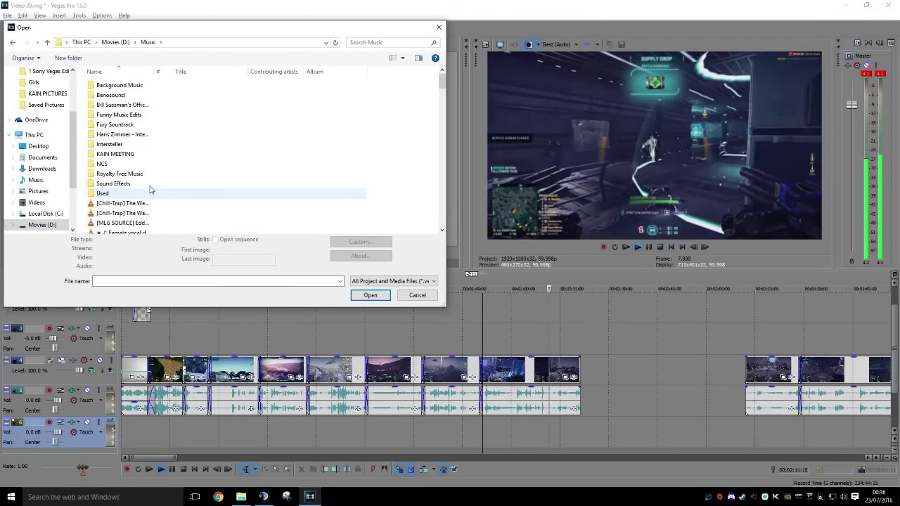
pyautogui.scroll(-2, 147, 180)
pyautogui.scroll(2, 151, 159)
pyautogui.doubleClick(116, 85)
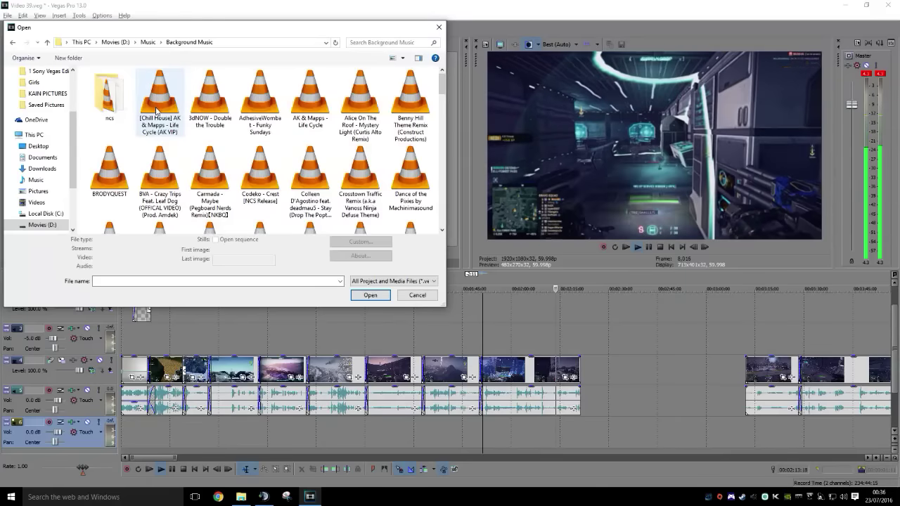
# Look through the Background Music folder for a track to place under the gameplay
pyautogui.scroll(-1, 236, 176)
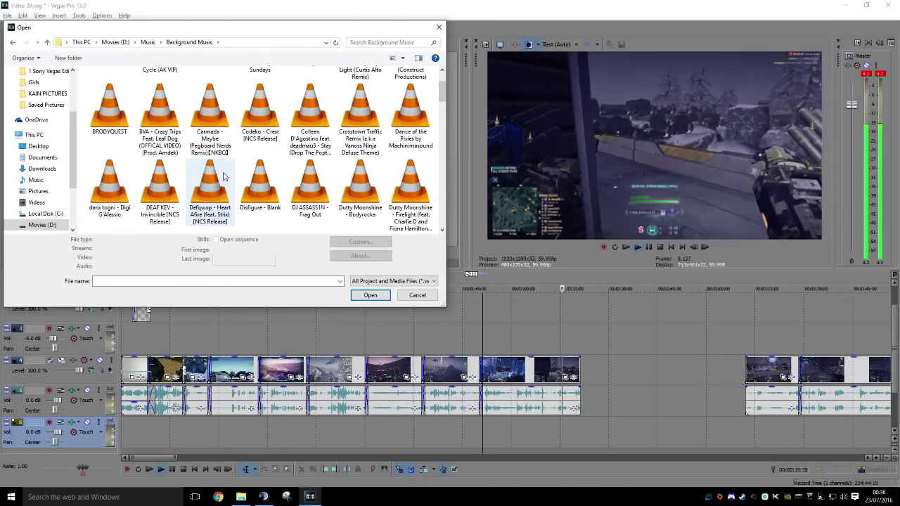
pyautogui.scroll(-1, 261, 185)
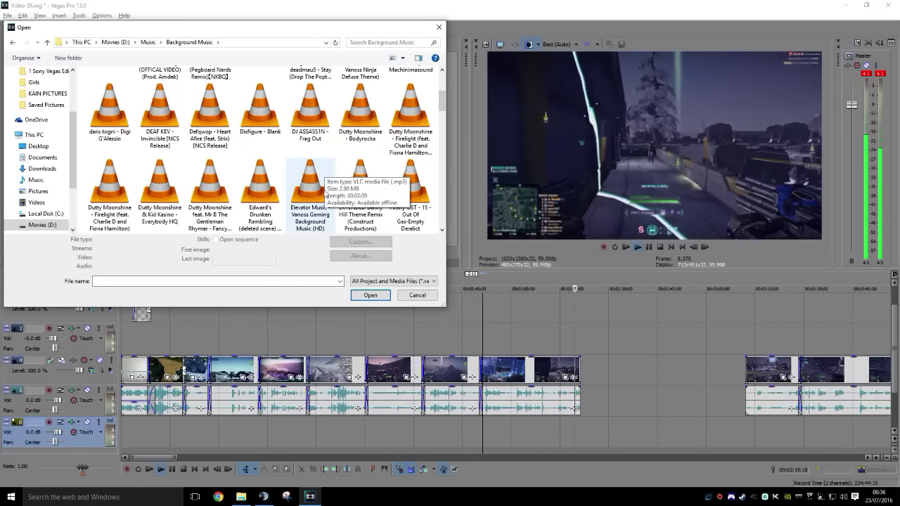
pyautogui.scroll(-3, 325, 190)
pyautogui.scroll(-1, 327, 206)
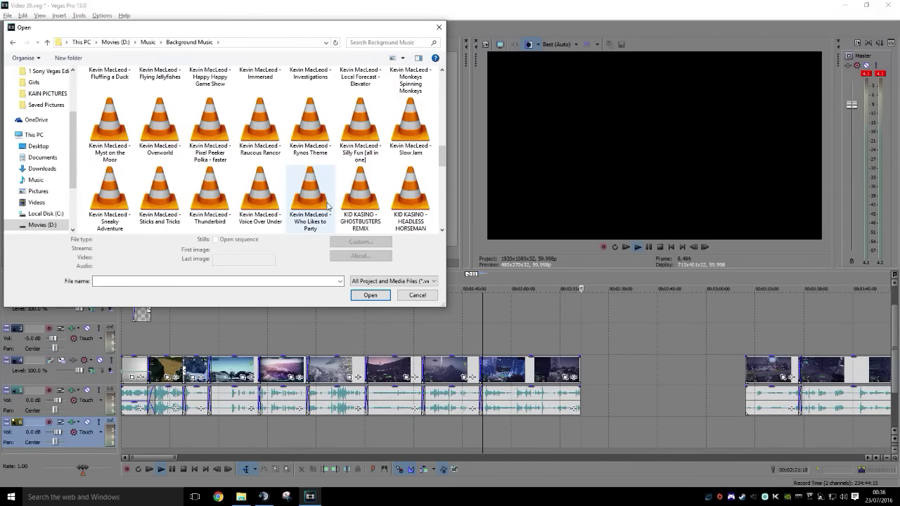
pyautogui.scroll(-5, 327, 206)
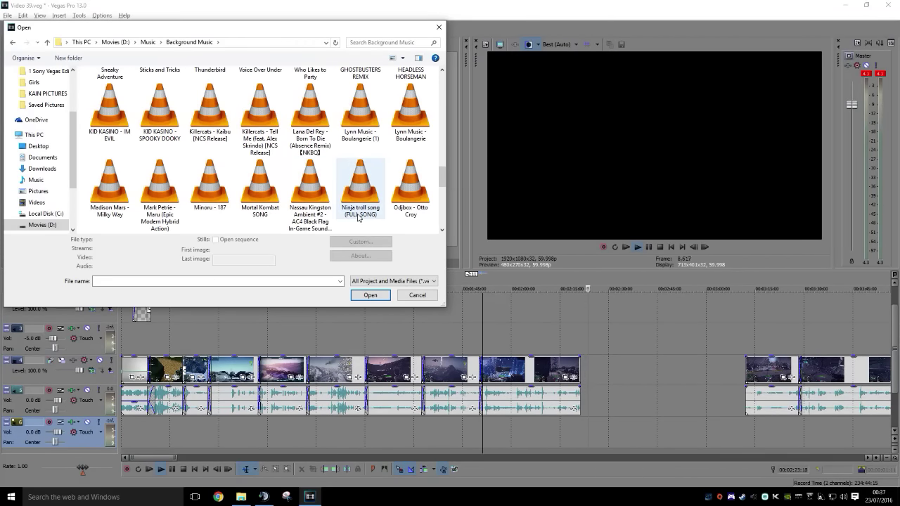
pyautogui.scroll(-3, 358, 217)
pyautogui.scroll(3, 358, 217)
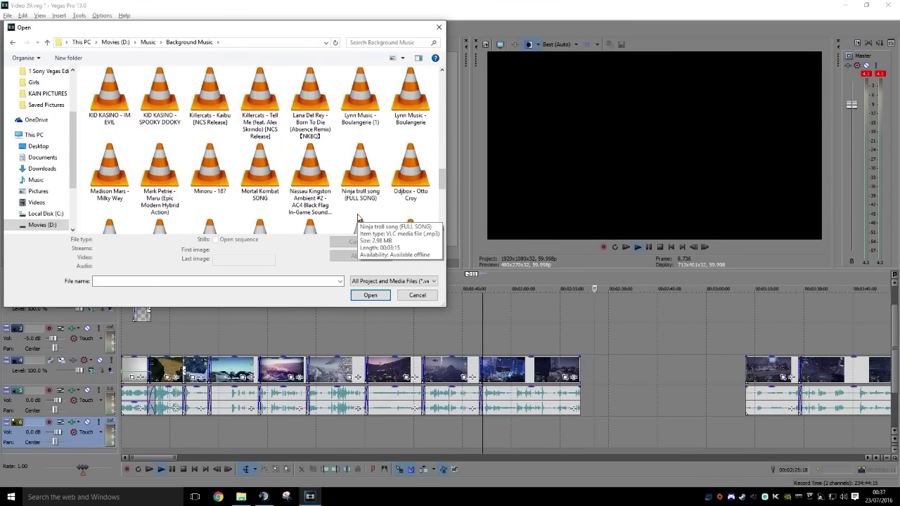
pyautogui.scroll(-2, 358, 216)
pyautogui.scroll(-3, 358, 217)
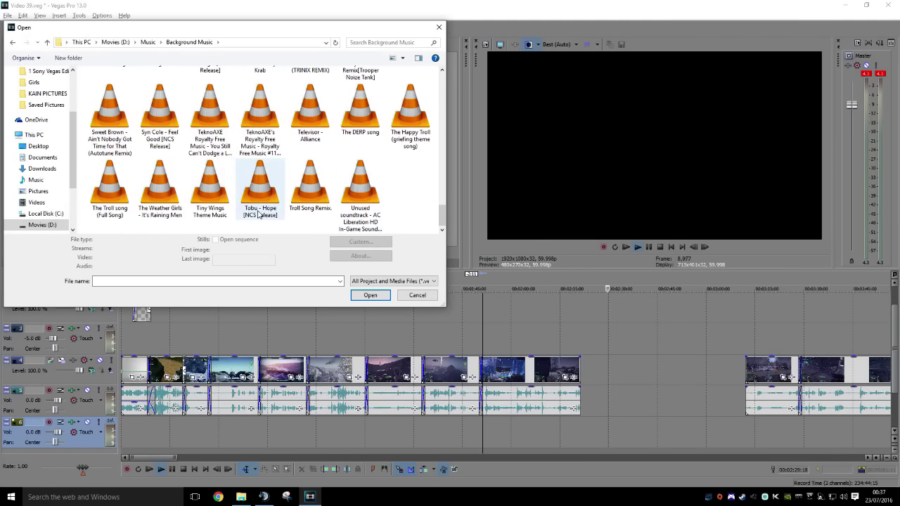
pyautogui.scroll(8, 176, 211)
pyautogui.scroll(10, 177, 217)
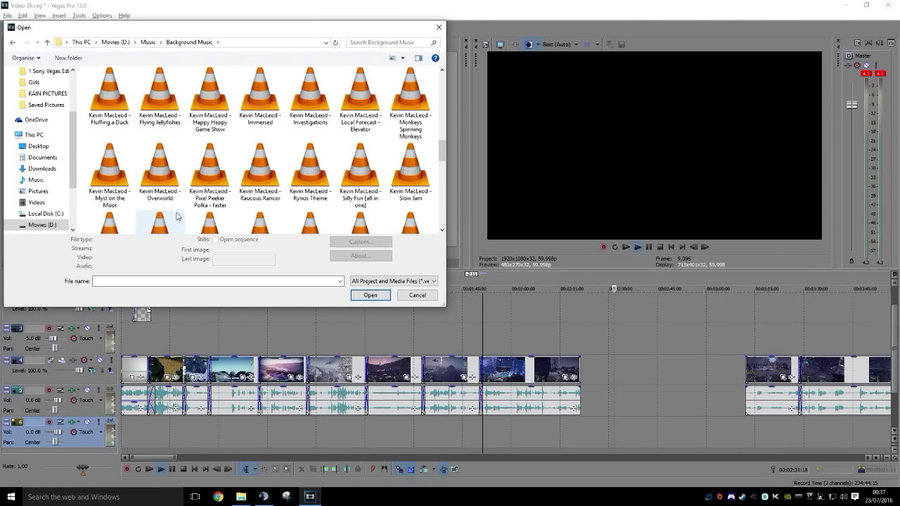
# Import Phantom Sage - Silence (feat. Byndy) [NCS Release] from the ncs subfolder onto the new audio track
pyautogui.doubleClick(110, 106)
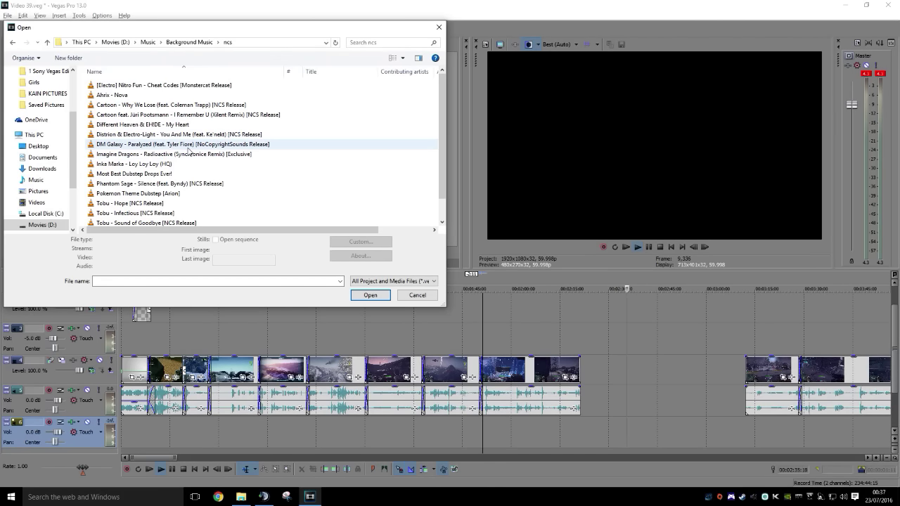
pyautogui.scroll(-1, 187, 169)
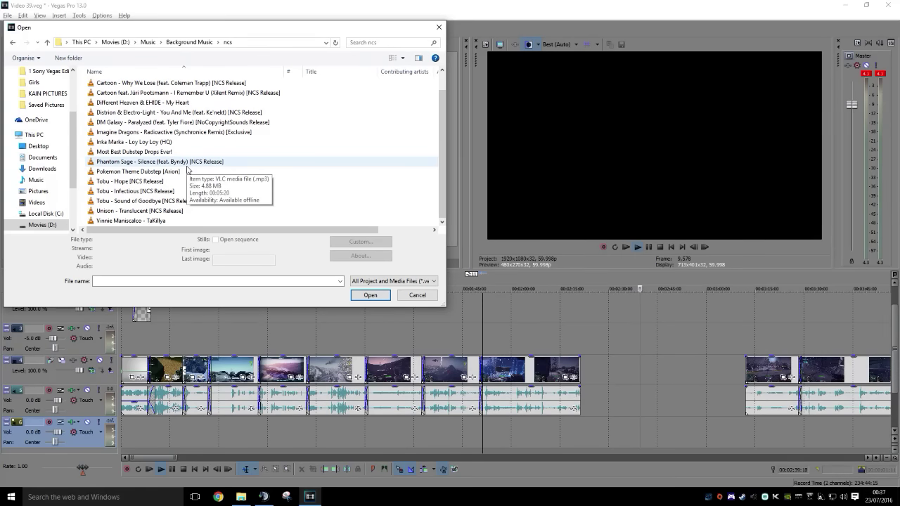
pyautogui.doubleClick(187, 162)
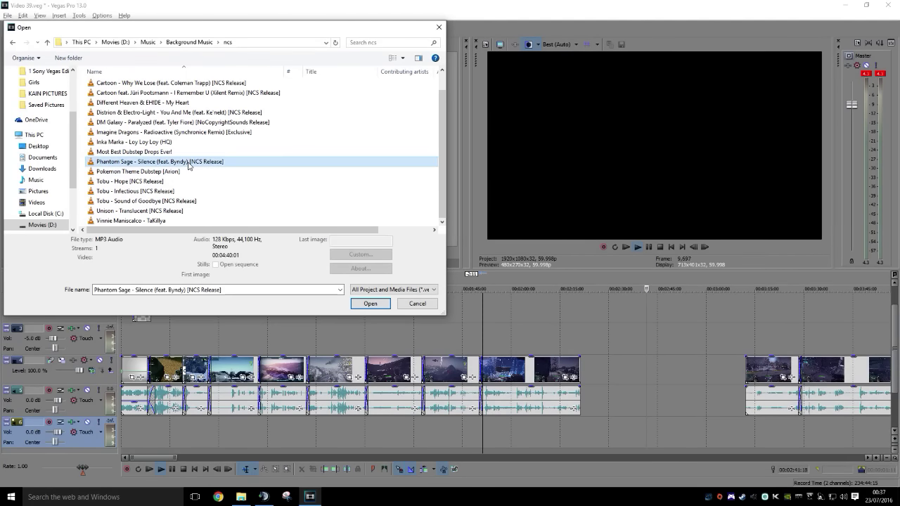
# Make the music event start at about 00:00:10 on the new audio track and lower its gain strongly
pyautogui.moveTo(516, 426); pyautogui.dragTo(144, 424)
pyautogui.moveTo(528, 421); pyautogui.dragTo(516, 448)
pyautogui.moveTo(162, 431); pyautogui.dragTo(188, 436)
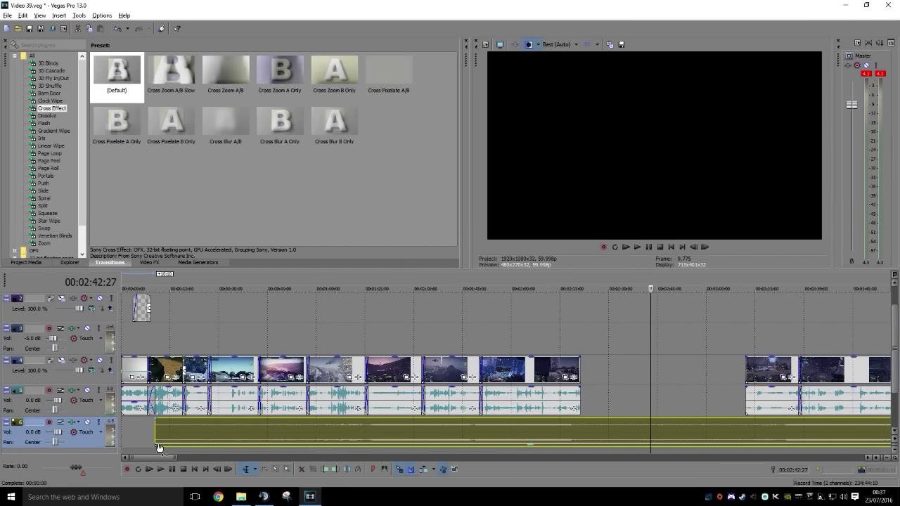
# Add a fade-in of about 3 seconds to the start of the music event
pyautogui.scroll(1, 159, 447)
pyautogui.moveTo(149, 457); pyautogui.dragTo(133, 457)
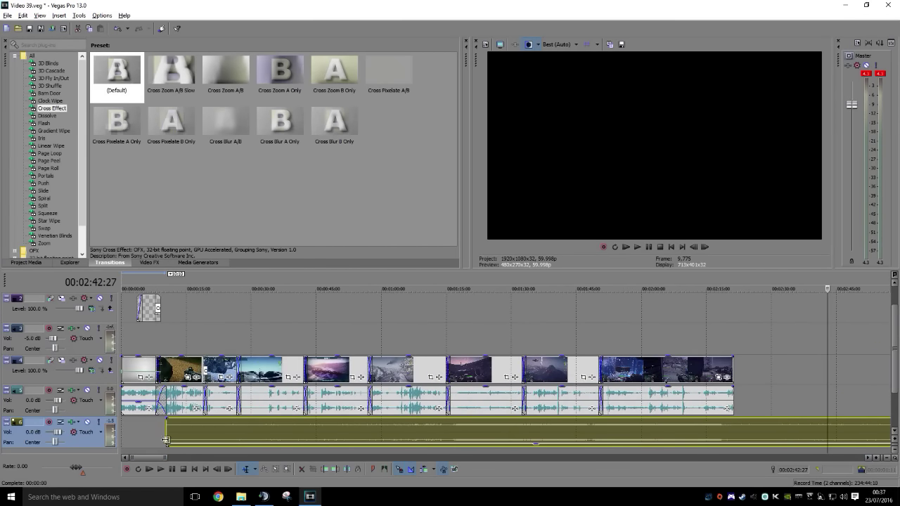
pyautogui.moveTo(165, 419); pyautogui.dragTo(180, 420)
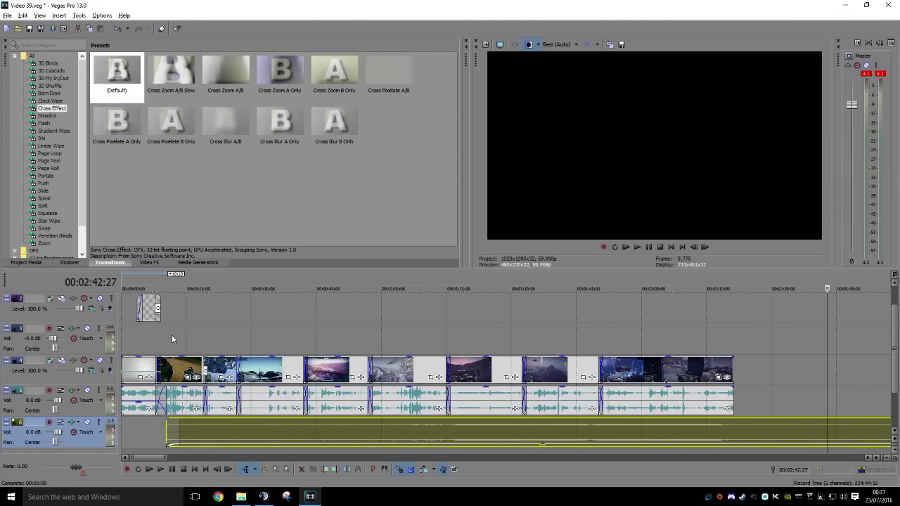
# Play the timeline from about 00:00:08 with the music and lower the music event's gain slightly further
pyautogui.click(150, 329)
pyautogui.press('space')
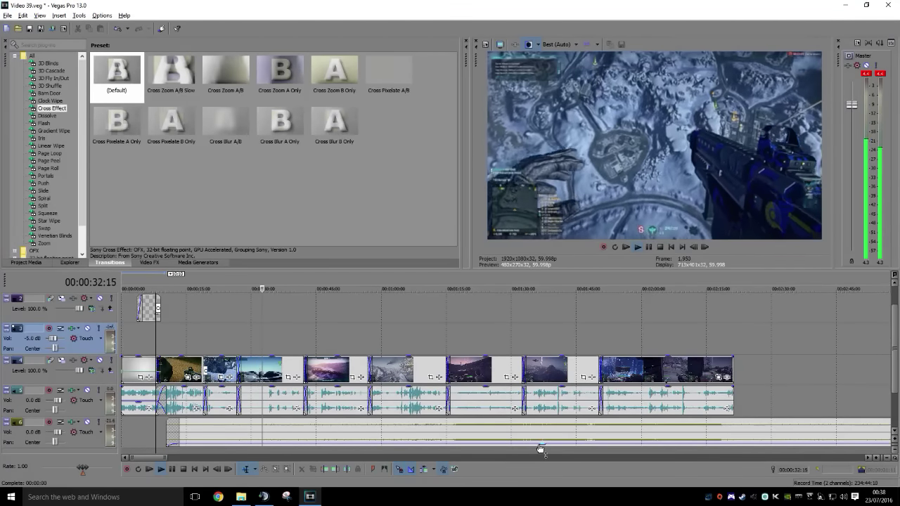
pyautogui.click(540, 446)
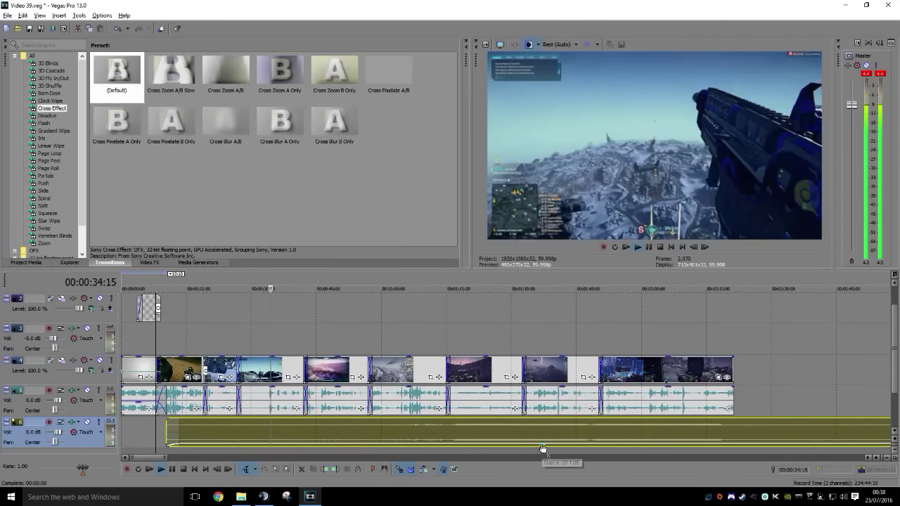
pyautogui.moveTo(543, 447); pyautogui.dragTo(545, 449)
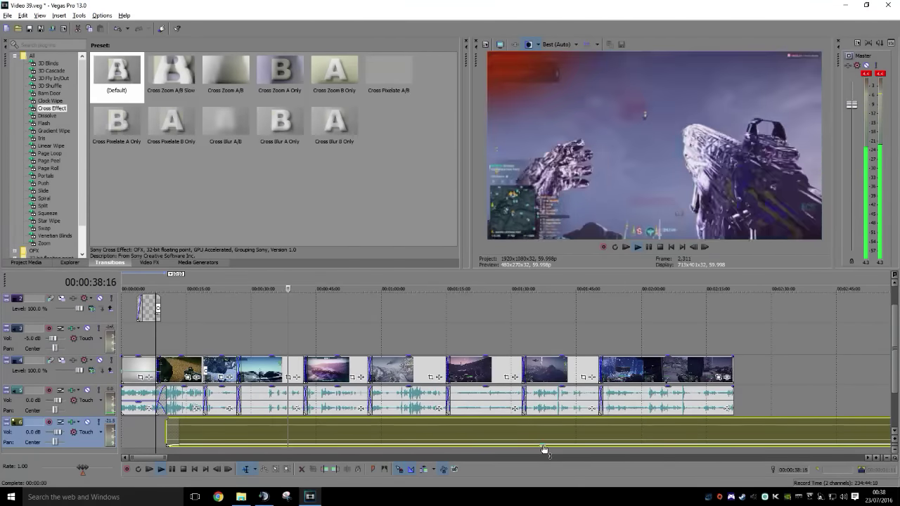
# Preview from 00:00:48:07 and move the clip at about 00:03:12 back to overlap the preceding clip's end at about 00:02:21
pyautogui.click(534, 341)
pyautogui.click(330, 339)
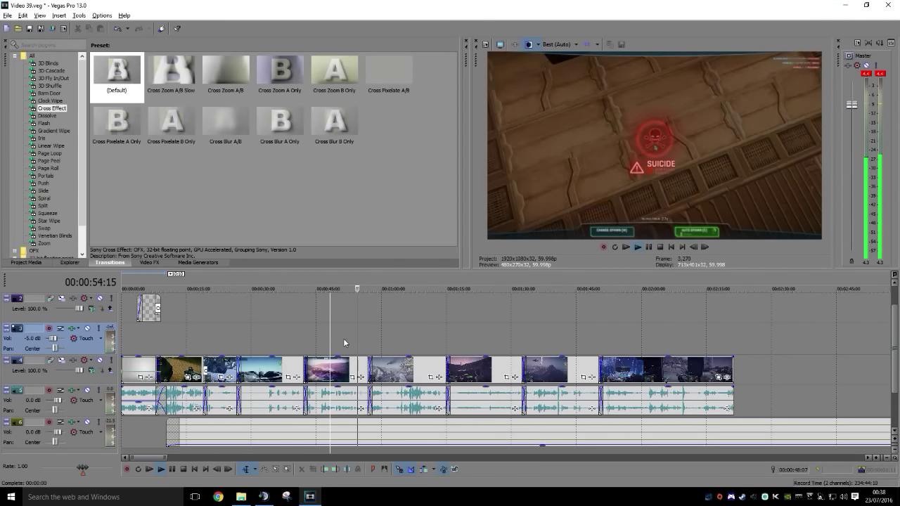
pyautogui.hscroll(3, 396, 348)
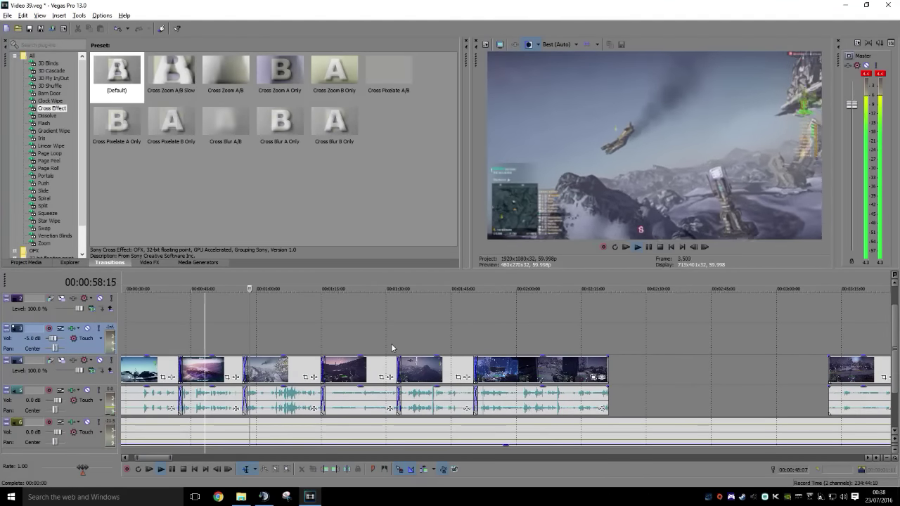
pyautogui.hscroll(2, 391, 344)
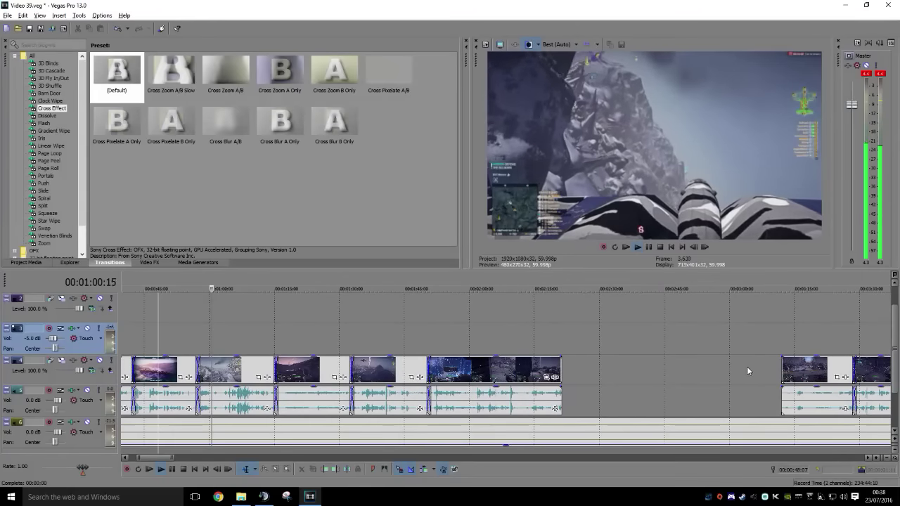
pyautogui.moveTo(793, 369); pyautogui.dragTo(568, 383)
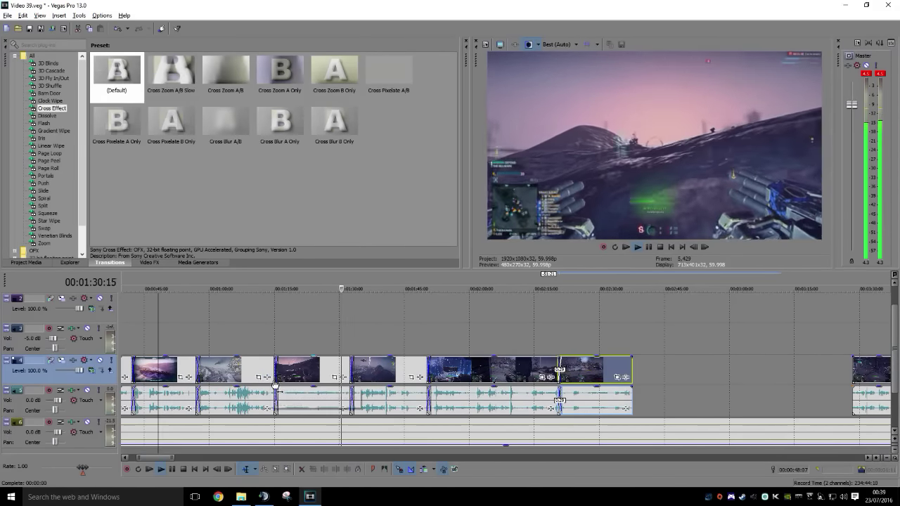
# Trim the end of the clip at about 00:01:15 to 00:01:31:11, move the following clip back against it, and play the join
pyautogui.press('space')
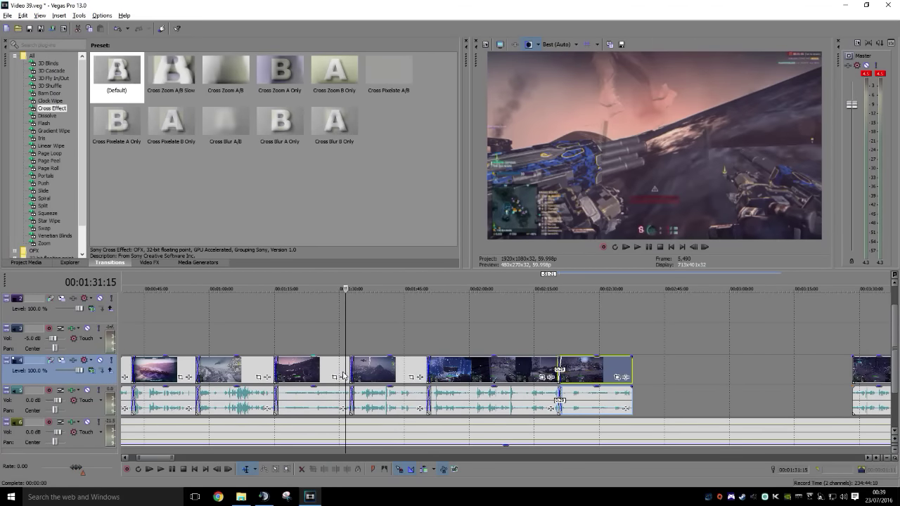
pyautogui.click(344, 376)
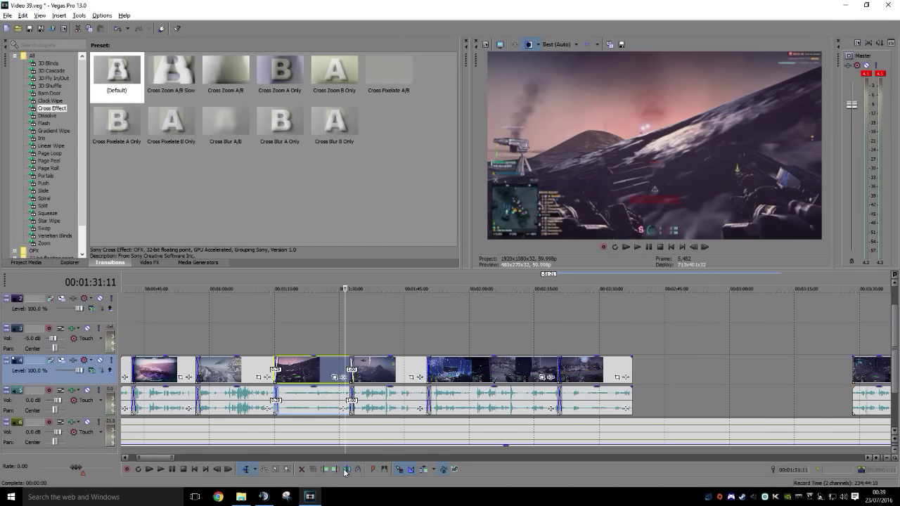
pyautogui.click(339, 470)
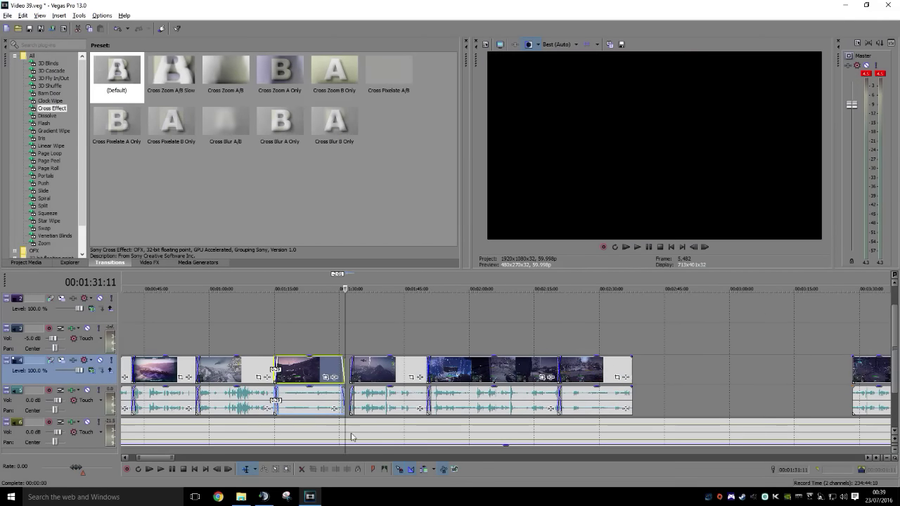
pyautogui.moveTo(378, 370); pyautogui.dragTo(373, 369)
pyautogui.press('space')
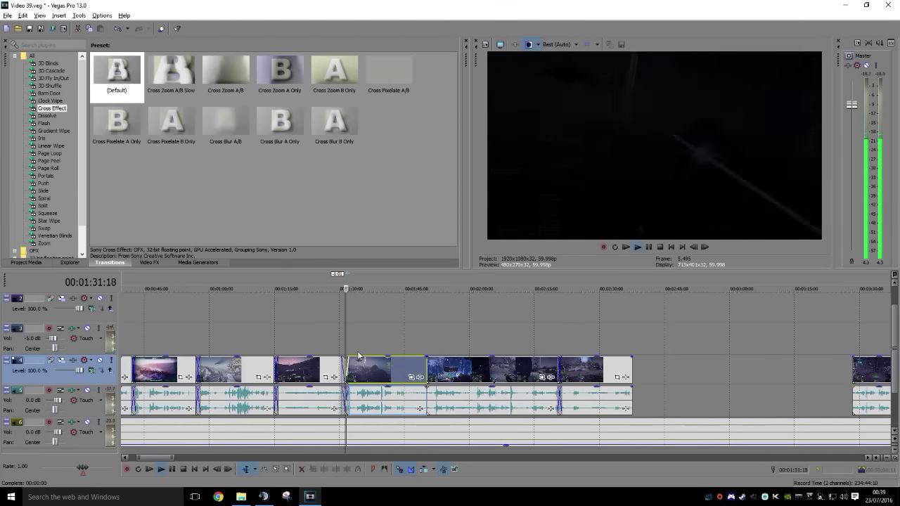
# Move the clip at about 00:01:31 further back for a longer overlap with the preceding clip, and play the transition from 00:01:30:11
pyautogui.click(336, 343)
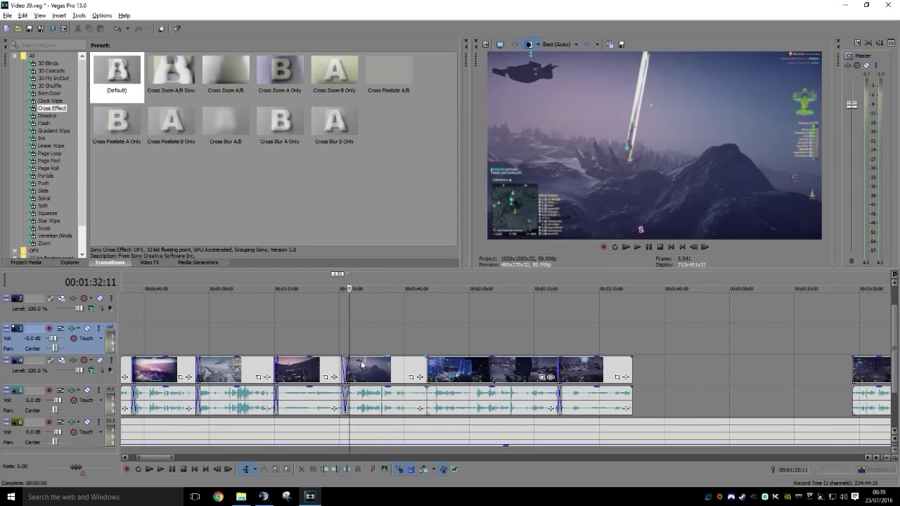
pyautogui.press('Return')
pyautogui.moveTo(361, 364); pyautogui.dragTo(355, 367)
pyautogui.click(343, 345)
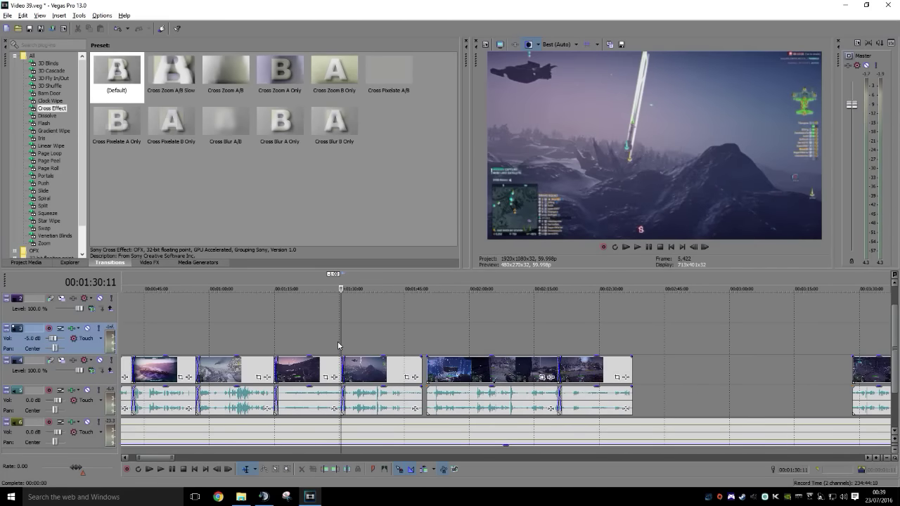
pyautogui.press('space')
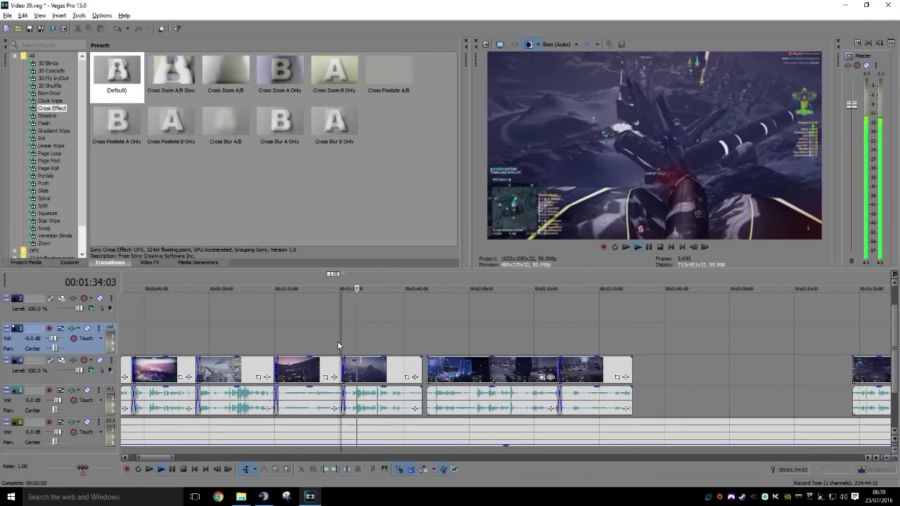
# Try to trim the start of the clip at about 00:01:31 to 00:01:35:08 and move it back, and undo both edits
pyautogui.press('Return')
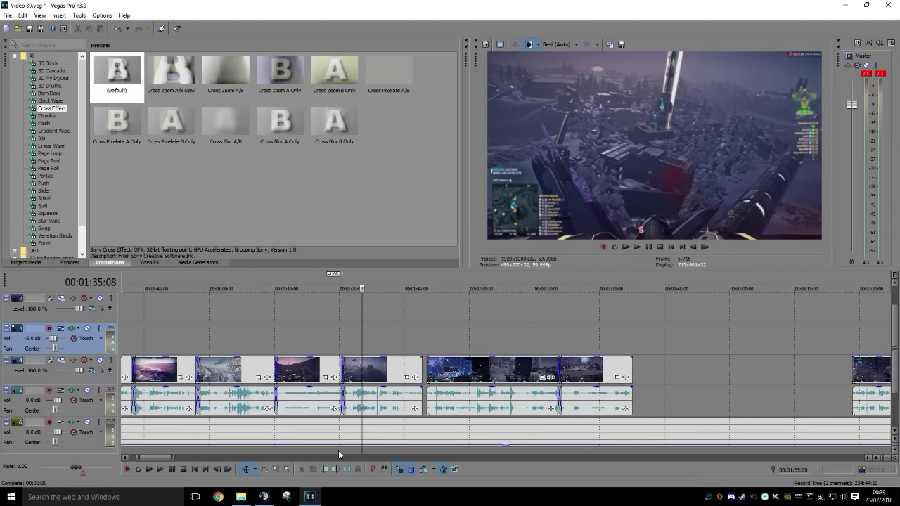
pyautogui.click(325, 470)
pyautogui.moveTo(382, 374); pyautogui.dragTo(357, 364)
pyautogui.hotkey('ctrl', 'z')
pyautogui.hotkey('ctrl', 'z')
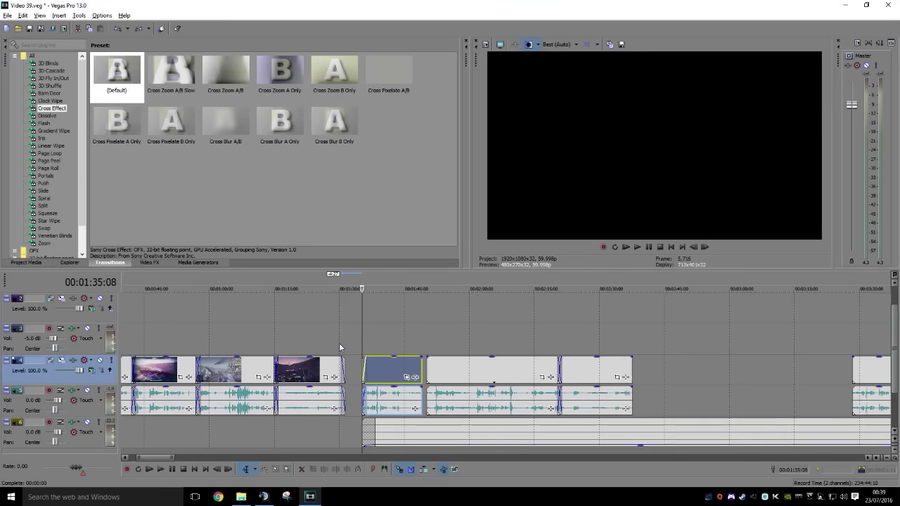
# Preview the selected clip from 00:01:32:13, trim its start to 00:01:35:07, and move it back to overlap the preceding clip
pyautogui.click(349, 362)
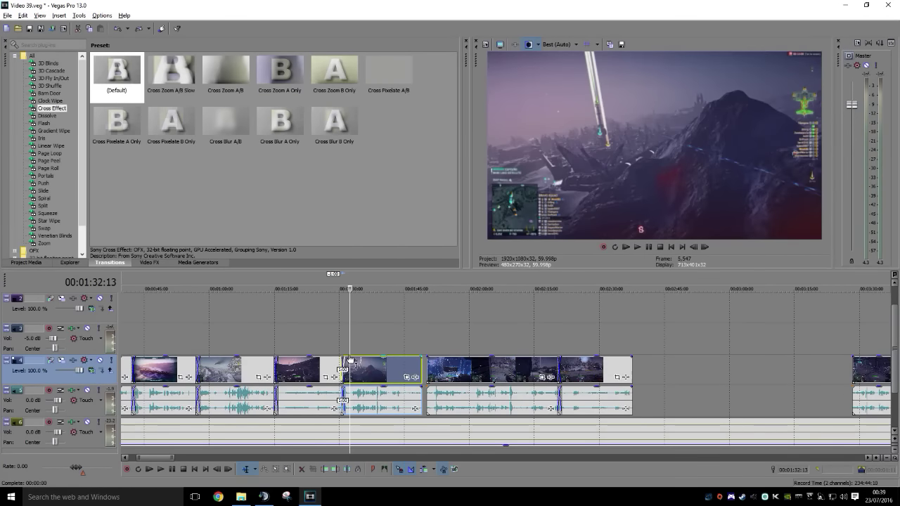
pyautogui.press('space')
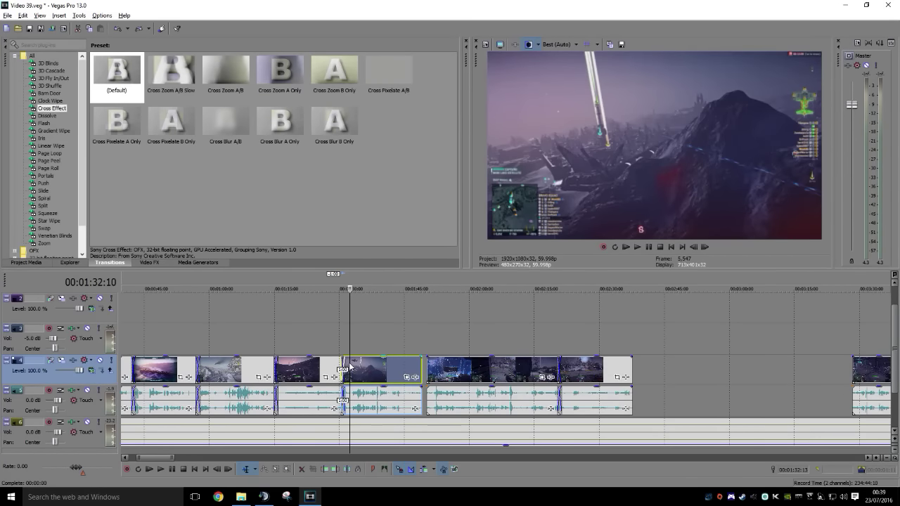
pyautogui.press('space')
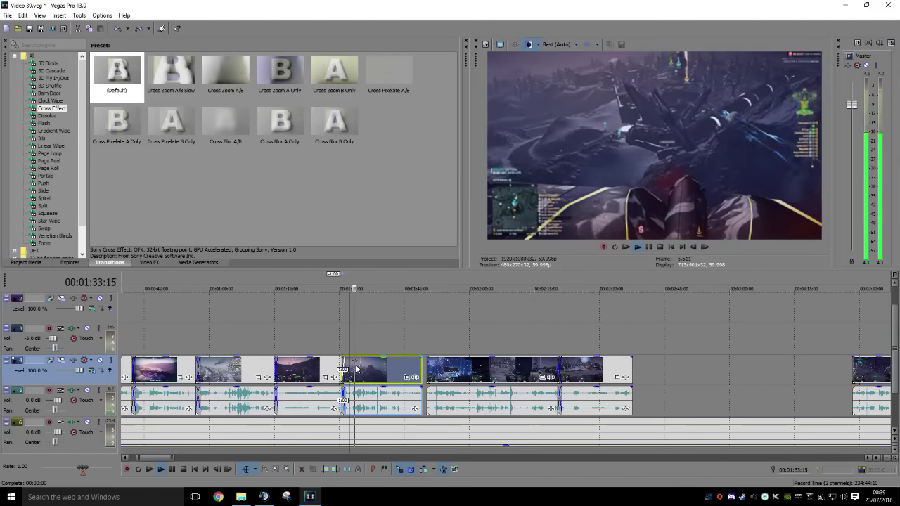
pyautogui.press('space')
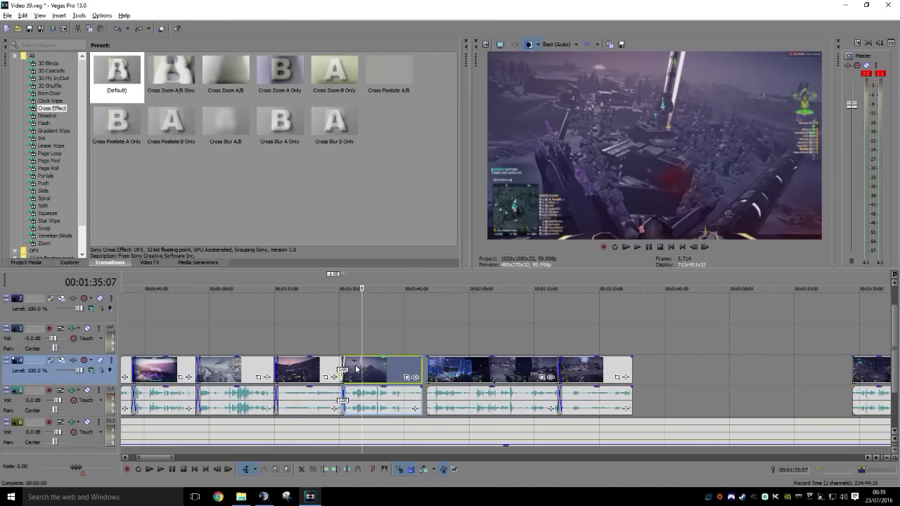
pyautogui.click(325, 470)
pyautogui.moveTo(379, 375); pyautogui.dragTo(357, 379)
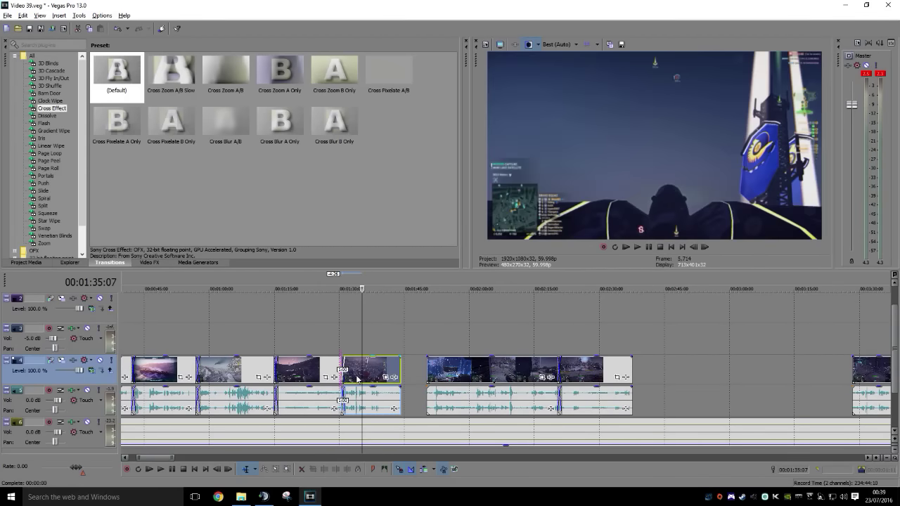
# Close the gaps before the next two gameplay clips so that each overlaps the end of the clip before it
pyautogui.click(341, 348)
pyautogui.press('space')
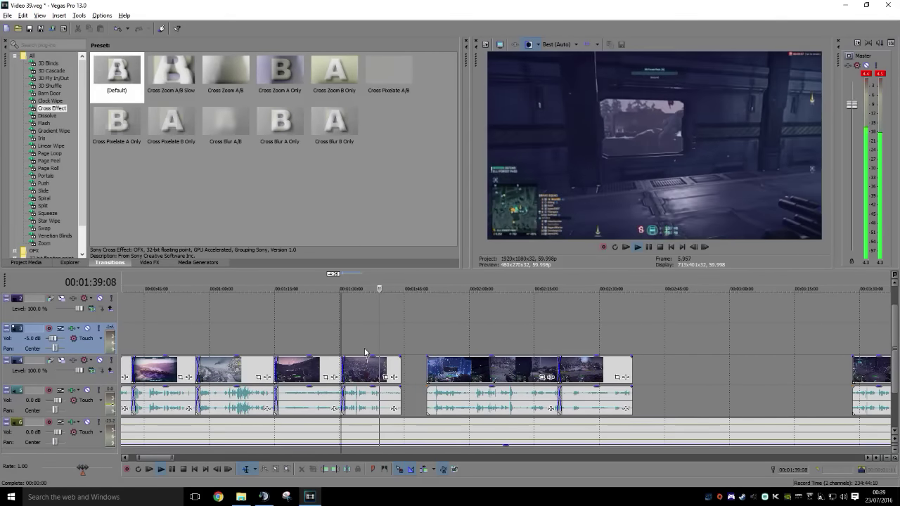
pyautogui.moveTo(443, 375); pyautogui.dragTo(414, 375)
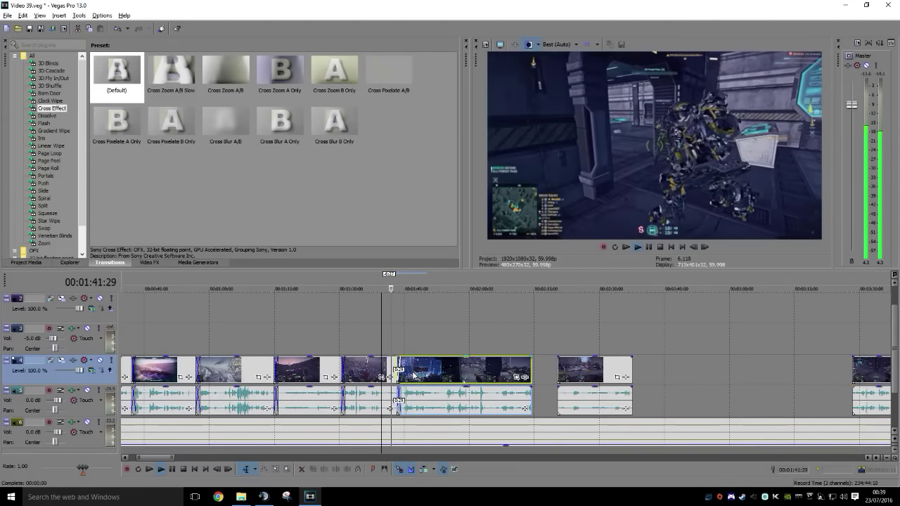
pyautogui.moveTo(566, 370); pyautogui.dragTo(538, 370)
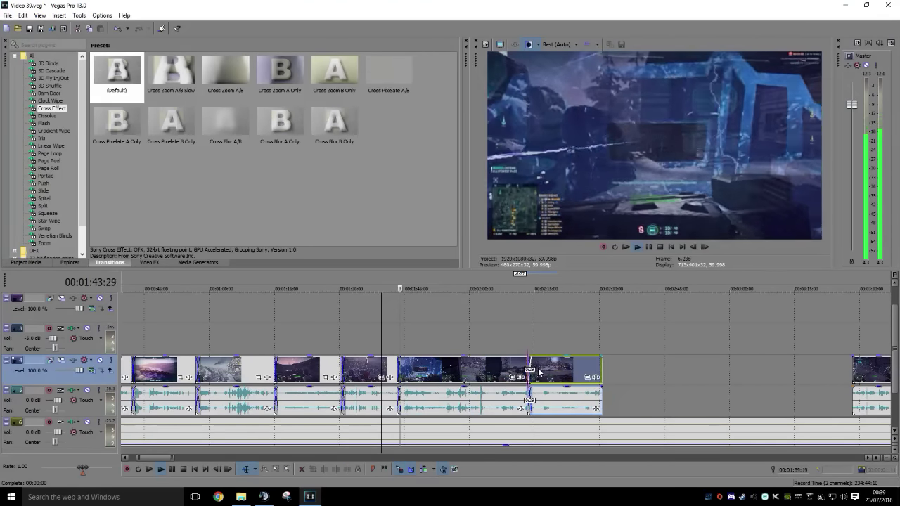
# Move the first clip beyond the long gap back to overlap the end of the preceding clip
pyautogui.middleClick(573, 334)
pyautogui.middleClick(631, 323)
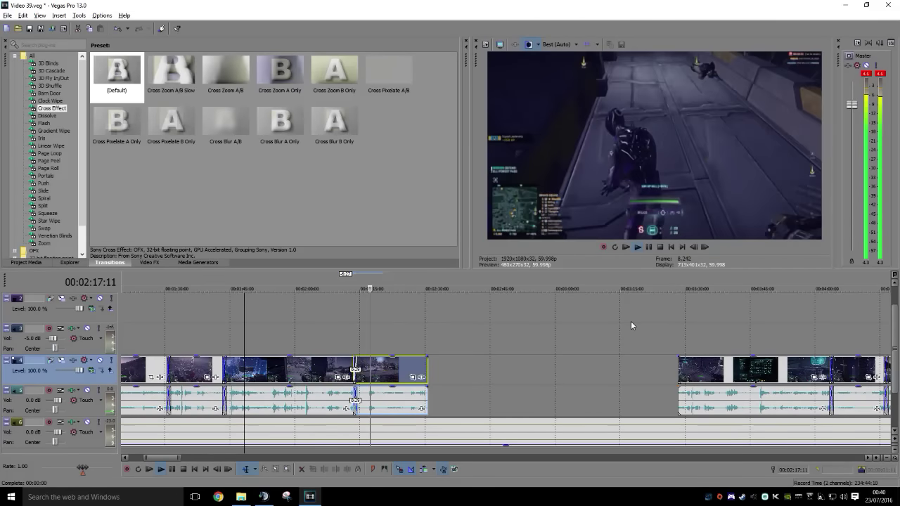
pyautogui.moveTo(707, 374); pyautogui.dragTo(450, 379)
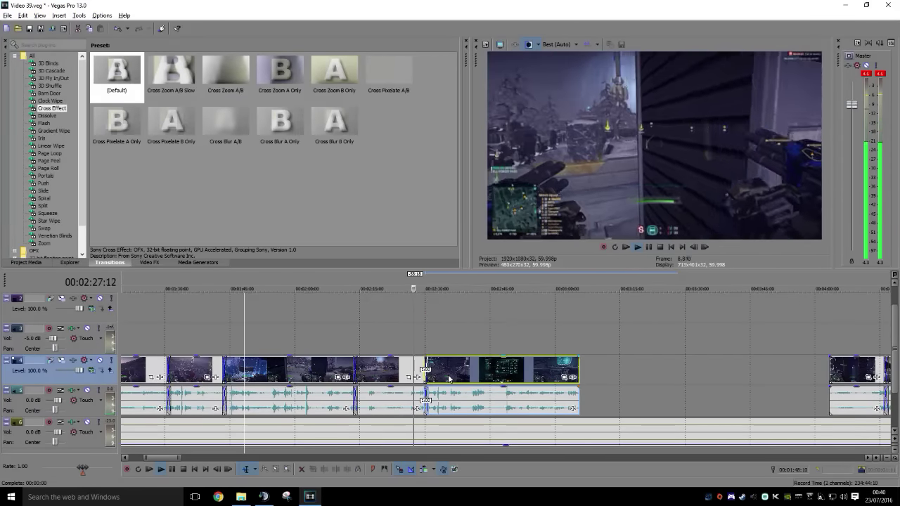
pyautogui.press('space')
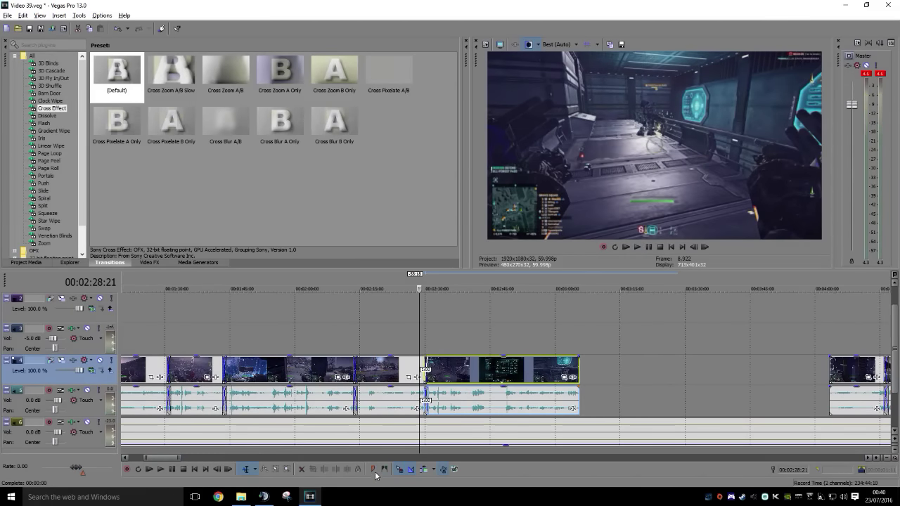
# Trim the end of the preceding clip at 00:02:28:14 and move the following clip back to overlap it
pyautogui.click(418, 367)
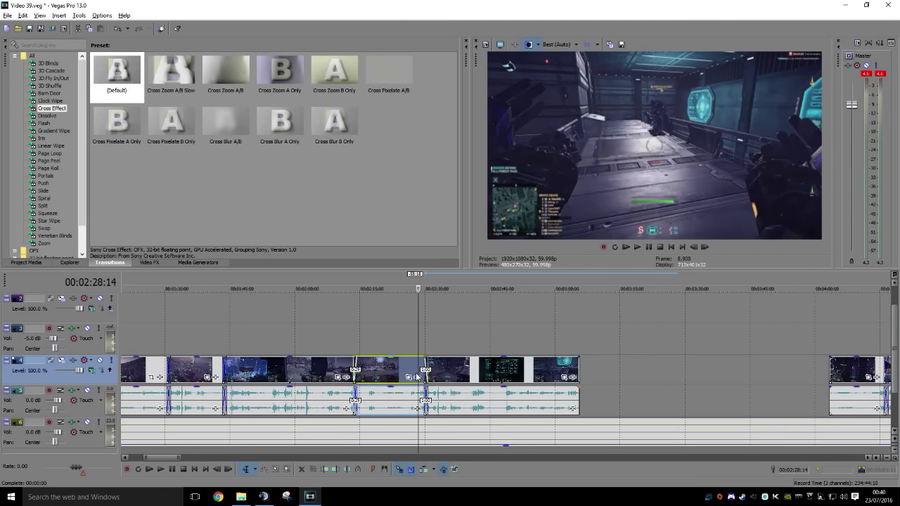
pyautogui.click(334, 470)
pyautogui.moveTo(449, 380); pyautogui.dragTo(438, 377)
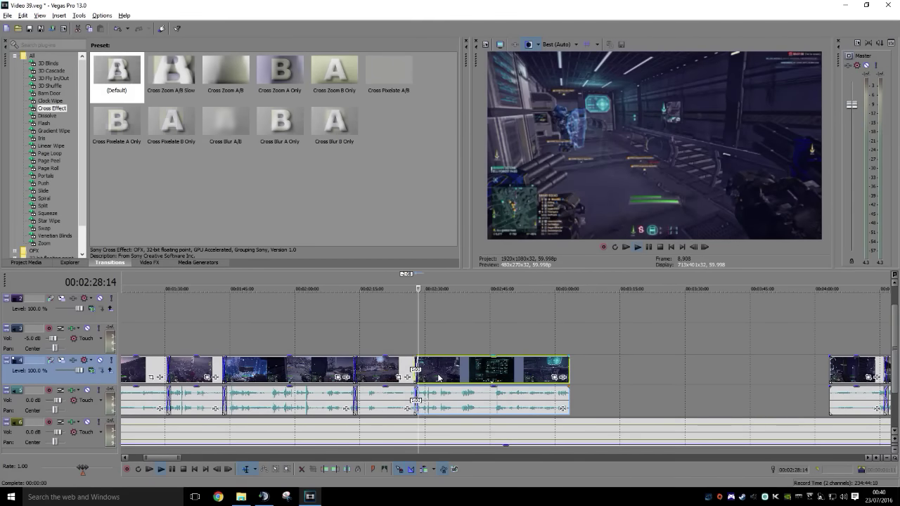
# Review the clip that follows the 00:02:28:14 cut and delete it with its audio
pyautogui.press('space')
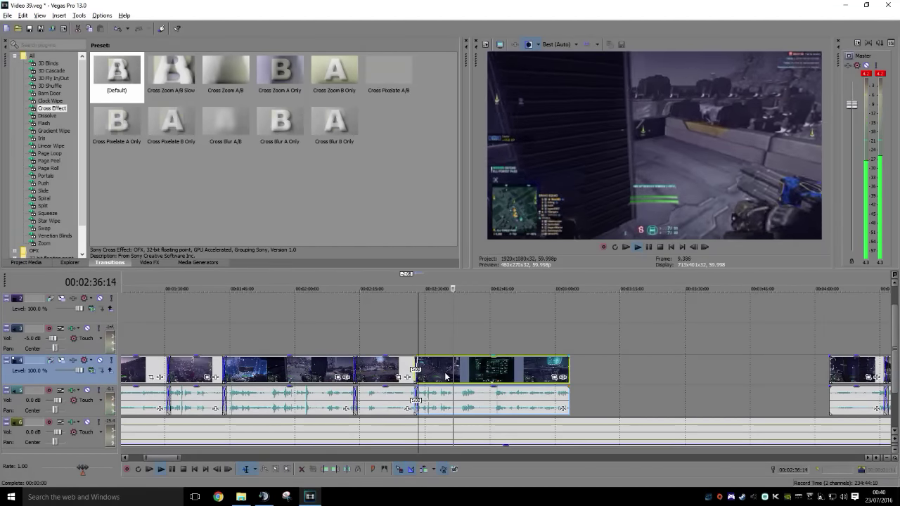
pyautogui.click(418, 341)
pyautogui.press('Return')
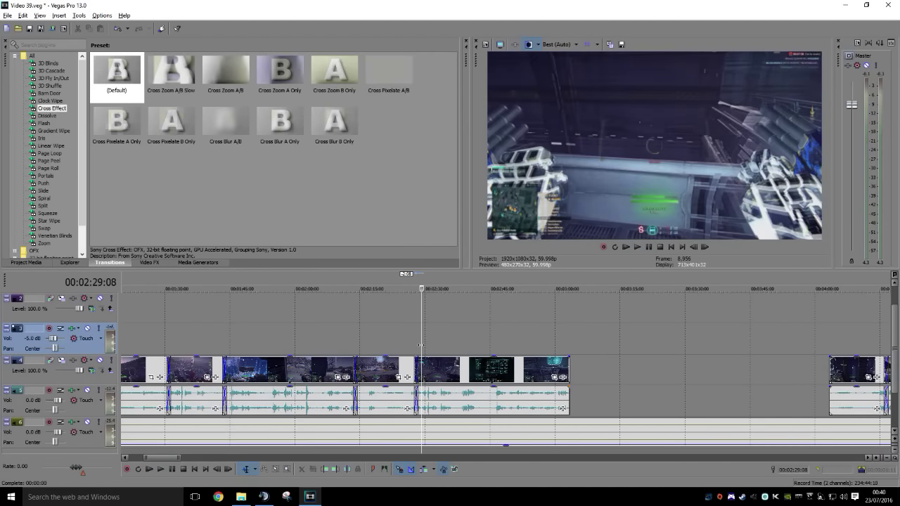
pyautogui.moveTo(421, 347); pyautogui.dragTo(561, 345)
pyautogui.click(540, 370)
pyautogui.press('Delete')
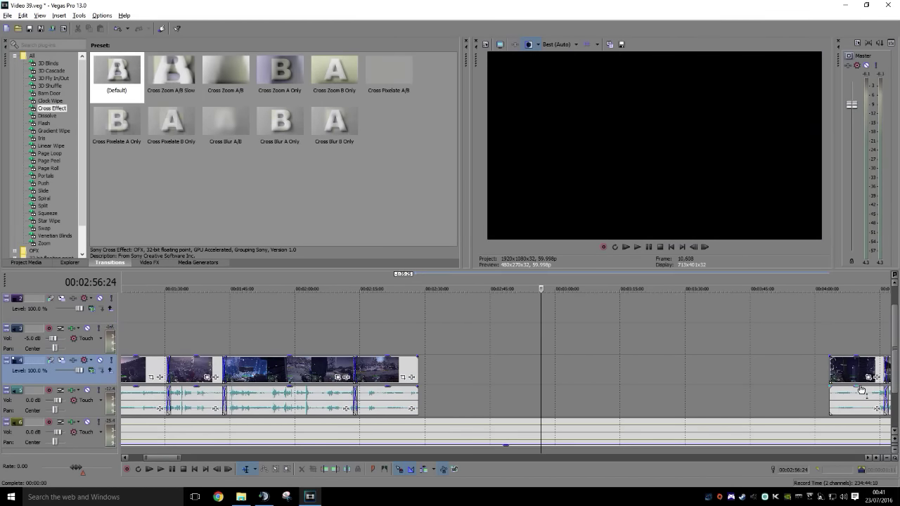
# Move the two remaining clips back in sequence to fill the gap, overlapping each with its predecessor
pyautogui.moveTo(849, 377); pyautogui.dragTo(435, 376)
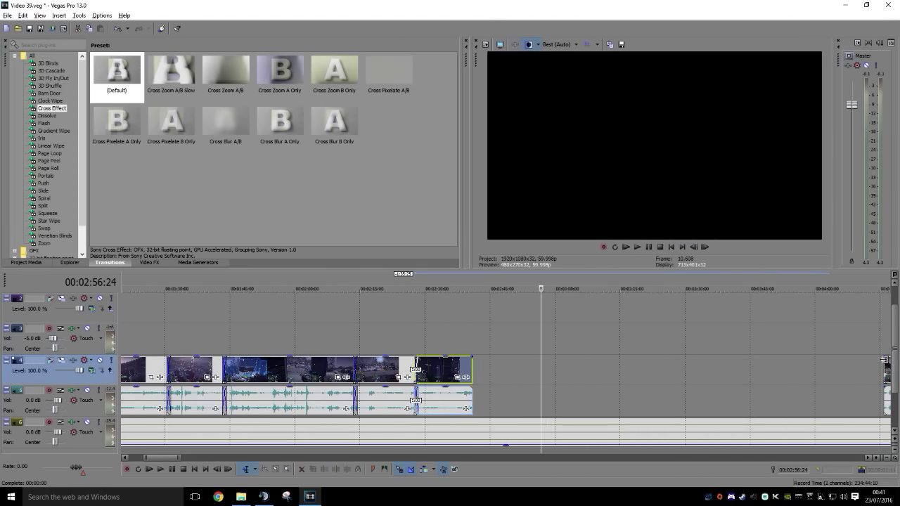
pyautogui.moveTo(887, 366); pyautogui.dragTo(473, 382)
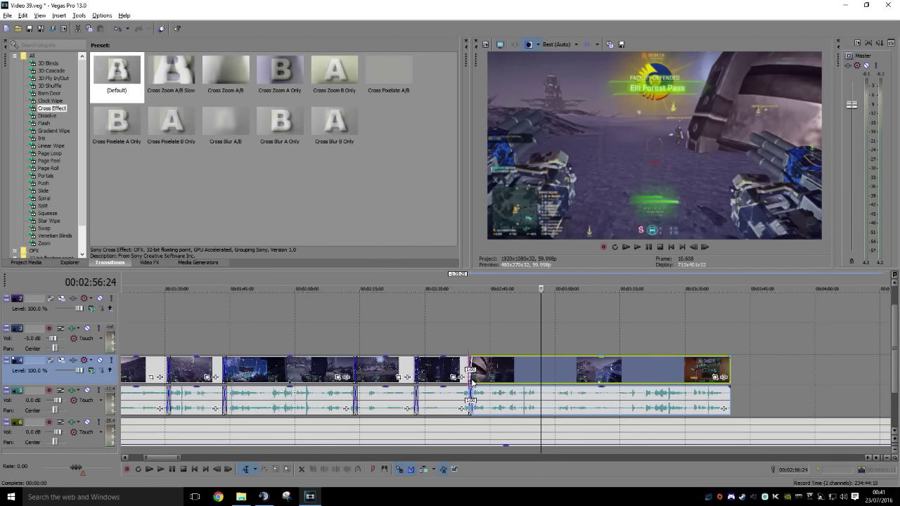
# Play the short clip before the last one, delete it, and move the last clip back to overlap its predecessor
pyautogui.click(411, 345)
pyautogui.press('space')
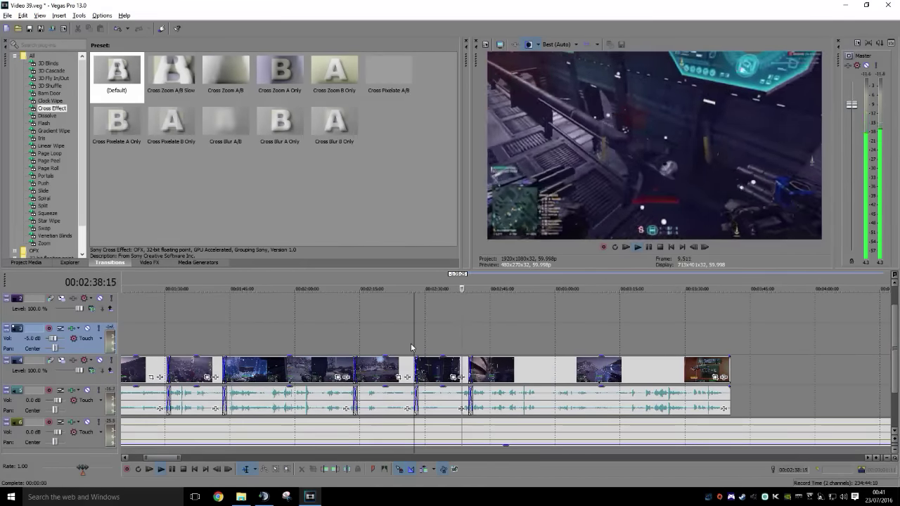
pyautogui.click(433, 369)
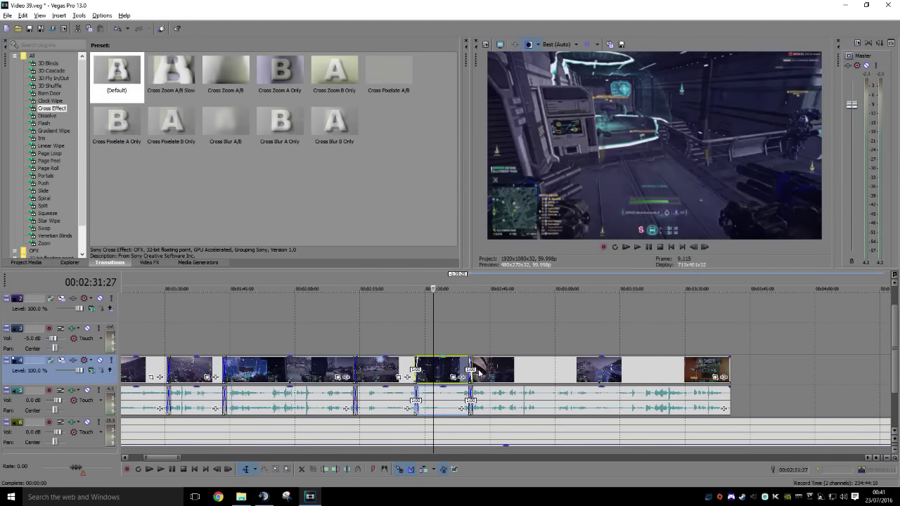
pyautogui.press('Delete')
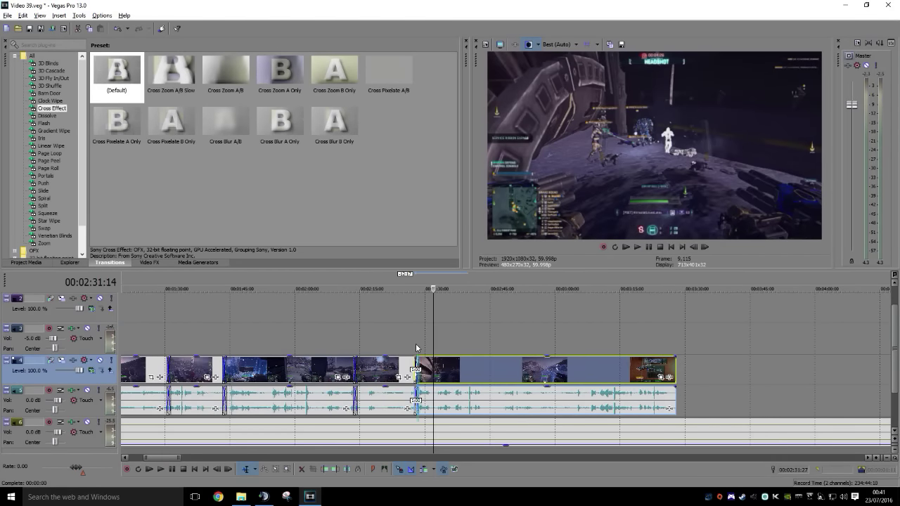
# Preview the last clip, try trimming its start at 00:02:45:23, and undo the trim
pyautogui.click(416, 347)
pyautogui.press('space')
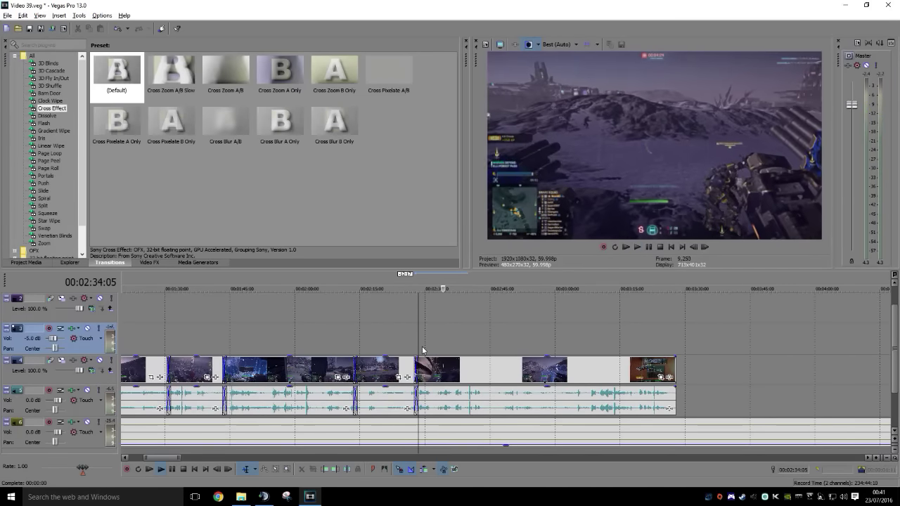
pyautogui.press('Return')
pyautogui.moveTo(443, 350); pyautogui.dragTo(459, 375)
pyautogui.click(325, 471)
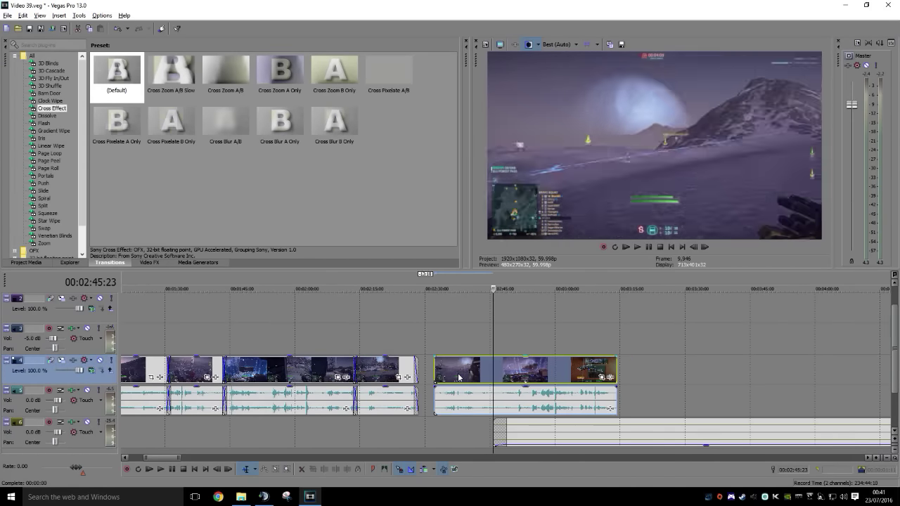
pyautogui.hotkey('ctrl', 'z')
pyautogui.hotkey('ctrl', 'z')
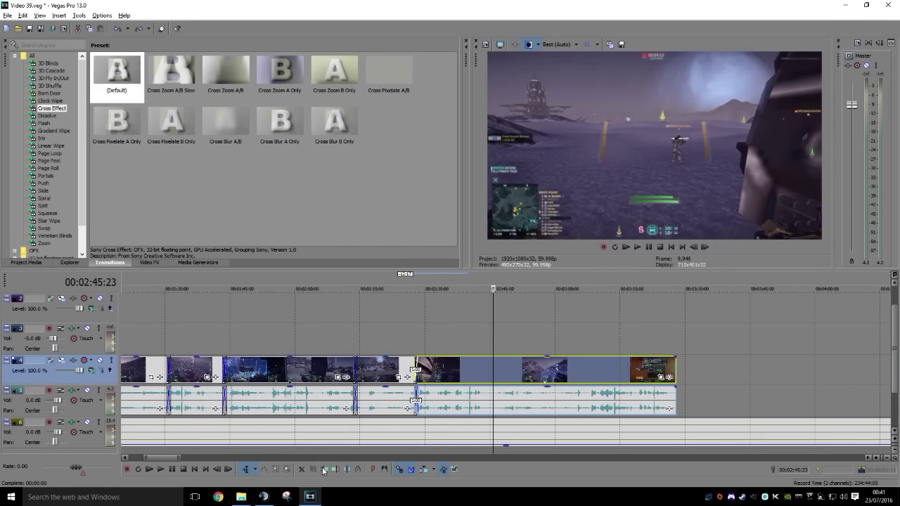
# Trim the start of the selected last clip at 00:02:45:23 and move it back to overlap the preceding clip
pyautogui.click(323, 470)
pyautogui.moveTo(523, 367); pyautogui.dragTo(475, 380)
pyautogui.doubleClick(439, 373)
pyautogui.click(655, 374)
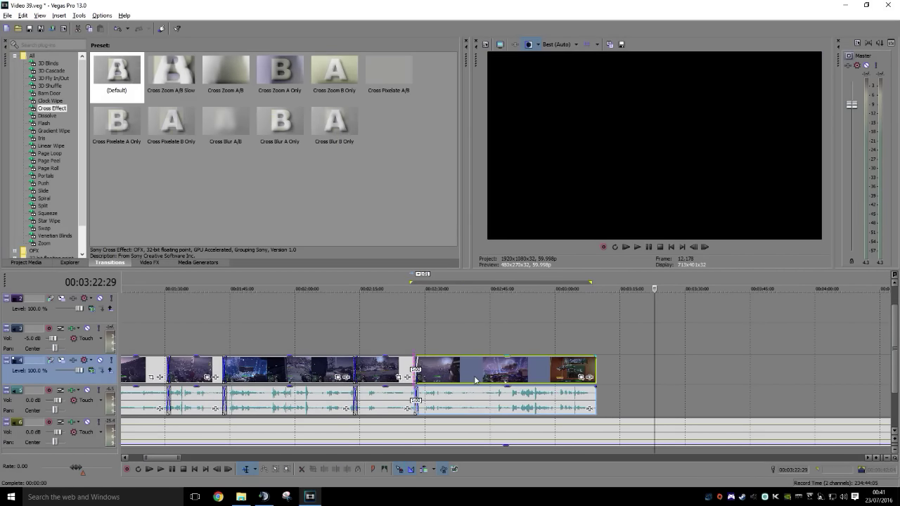
# Play the last clip from its opening transition, try trimming its start at 00:02:34:10, and undo the trim
pyautogui.click(417, 339)
pyautogui.press('space')
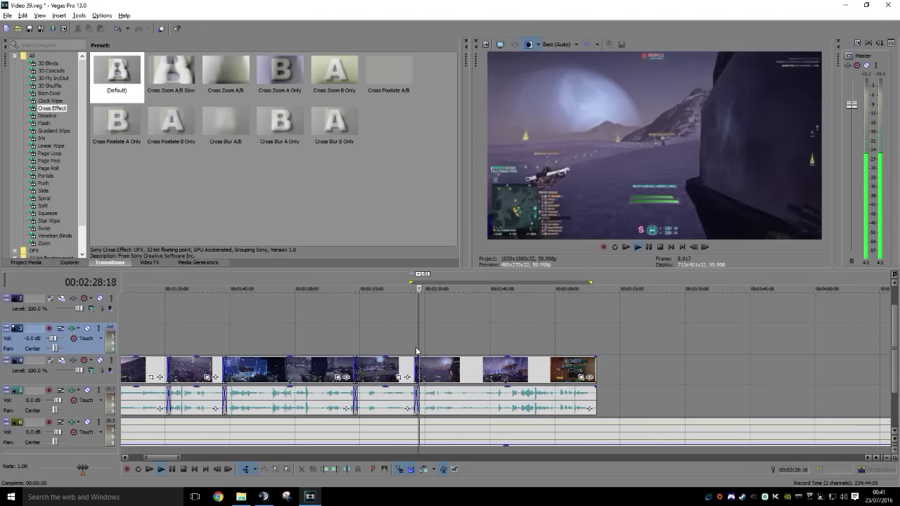
pyautogui.click(107, 383)
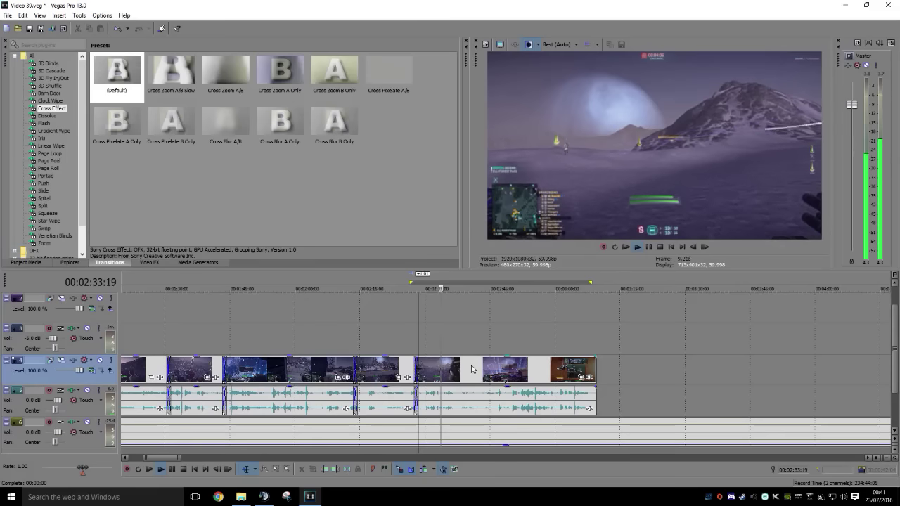
pyautogui.press('Return')
pyautogui.click(325, 470)
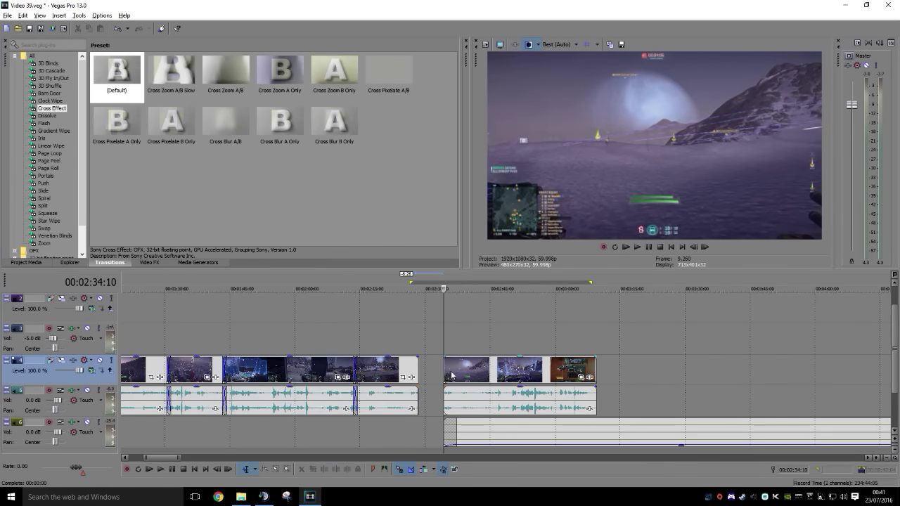
pyautogui.hotkey('ctrl', 'z')
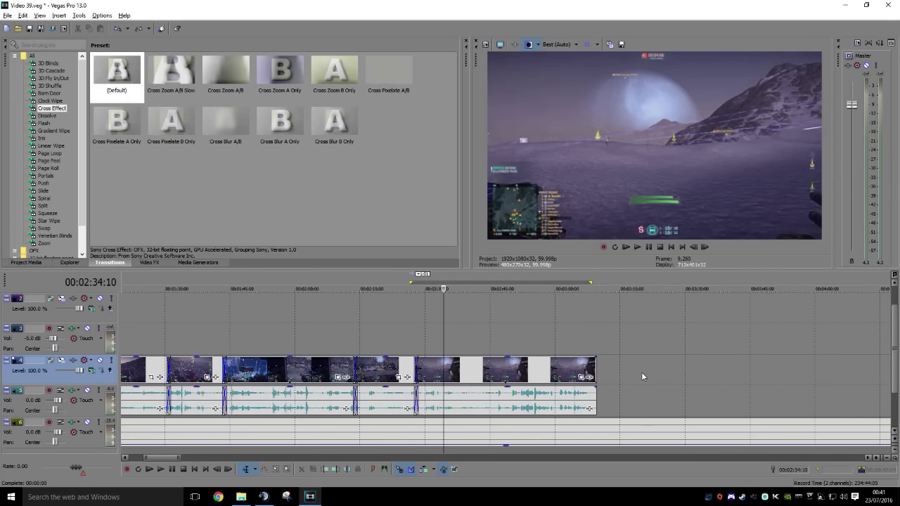
# Move the long audio event from track 6 up to audio track 3, above the gameplay clips
pyautogui.click(642, 372)
pyautogui.click(493, 440)
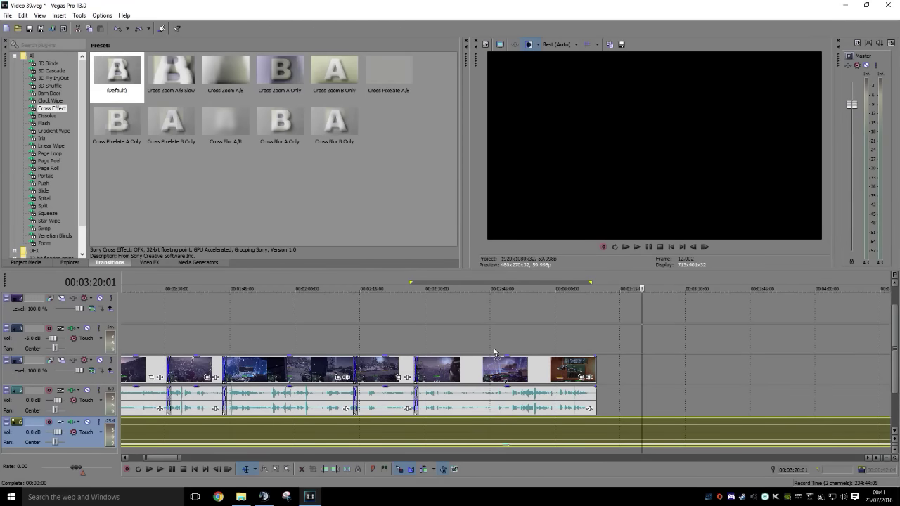
pyautogui.moveTo(494, 349); pyautogui.dragTo(495, 350)
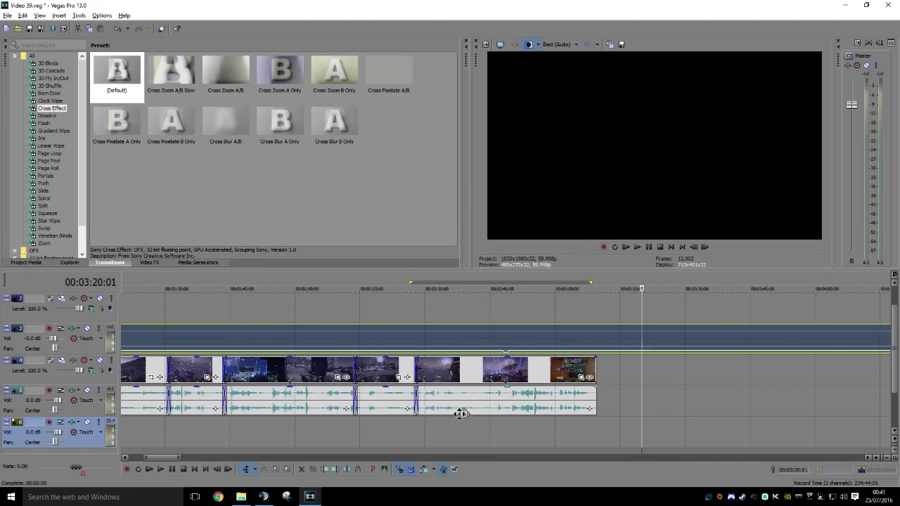
pyautogui.hscroll(-5, 460, 412)
pyautogui.scroll(1, 352, 404)
pyautogui.moveTo(216, 362)
pyautogui.mouseDown()
pyautogui.moveTo(207, 362)
pyautogui.moveTo(215, 362)
pyautogui.mouseUp()
pyautogui.click(479, 347)
pyautogui.hscroll(6, 605, 403)
# Select the last gameplay clip and play through its opening section to find a new starting point
pyautogui.click(388, 389)
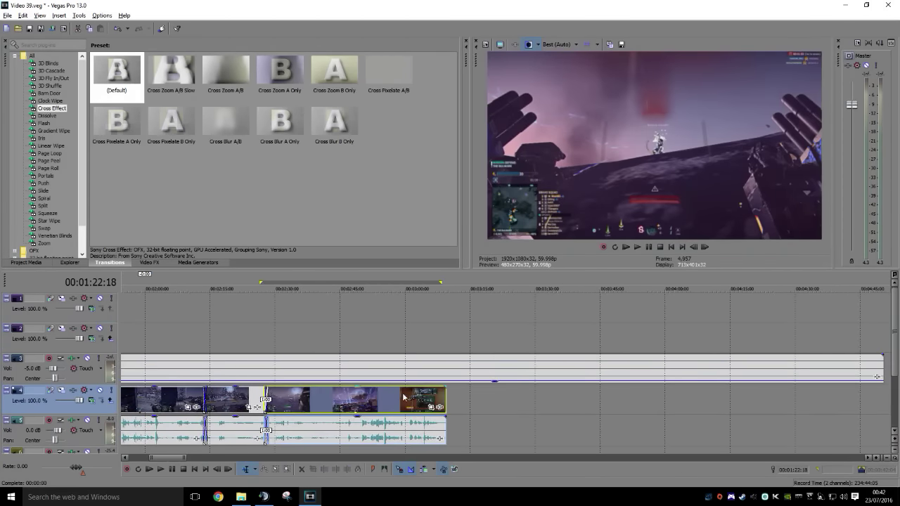
pyautogui.scroll(-3, 403, 398)
pyautogui.scroll(2, 561, 422)
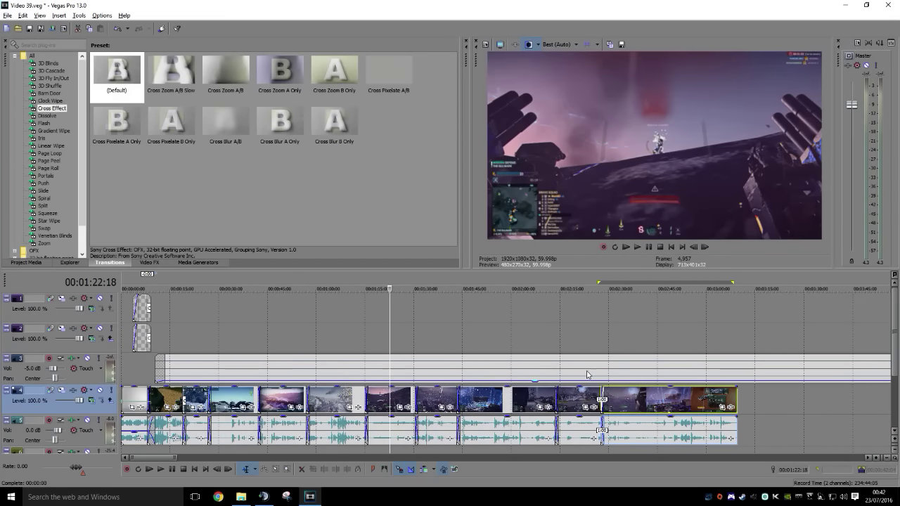
pyautogui.press('space')
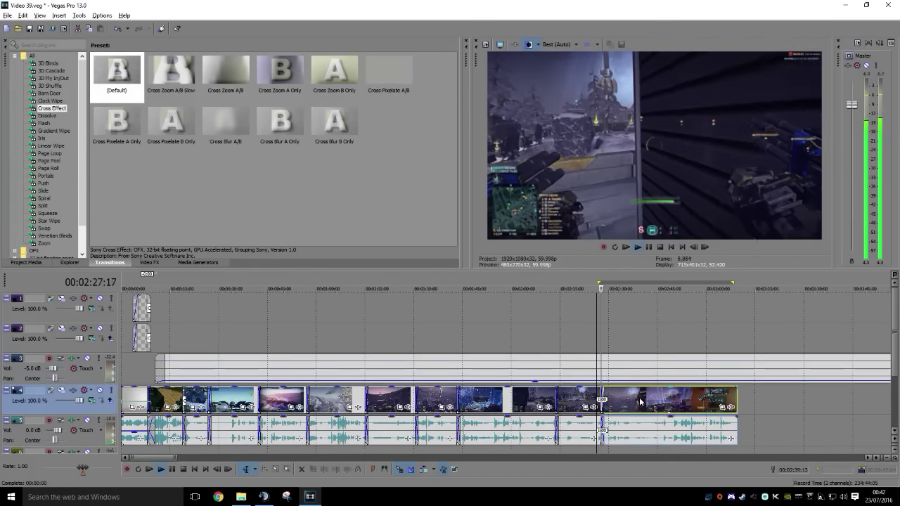
pyautogui.hscroll(2, 641, 402)
pyautogui.press('space')
pyautogui.click(594, 401)
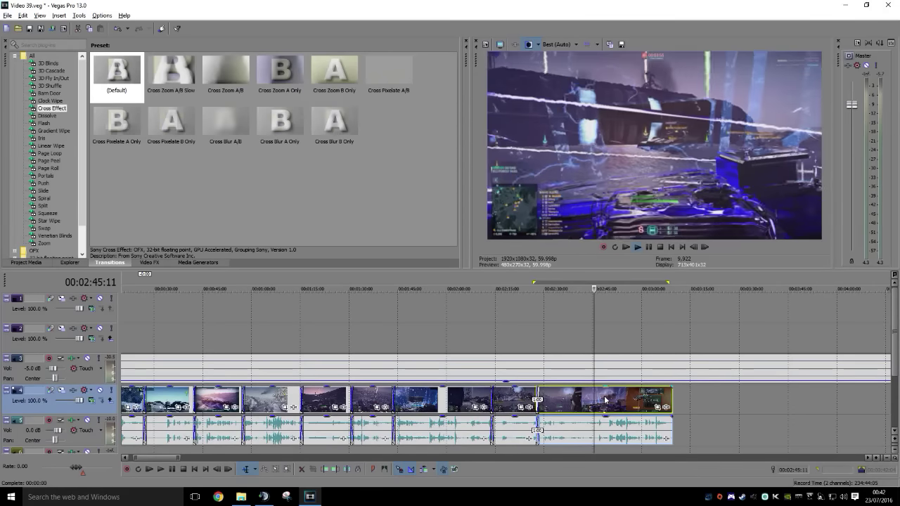
pyautogui.click(519, 400)
pyautogui.click(549, 400)
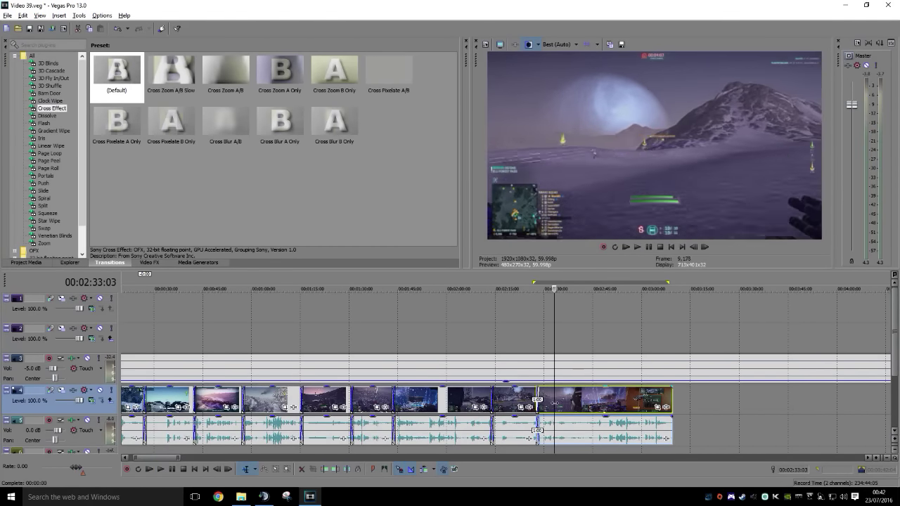
pyautogui.press('space')
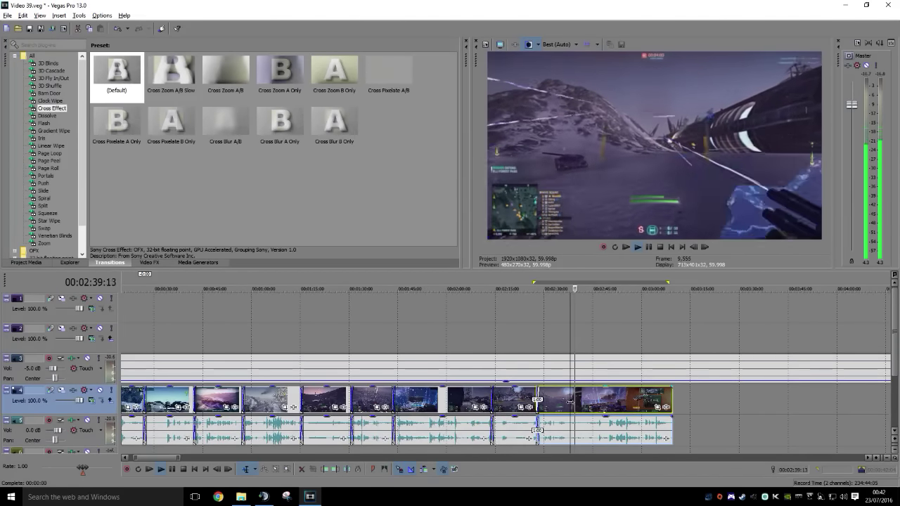
pyautogui.press('space')
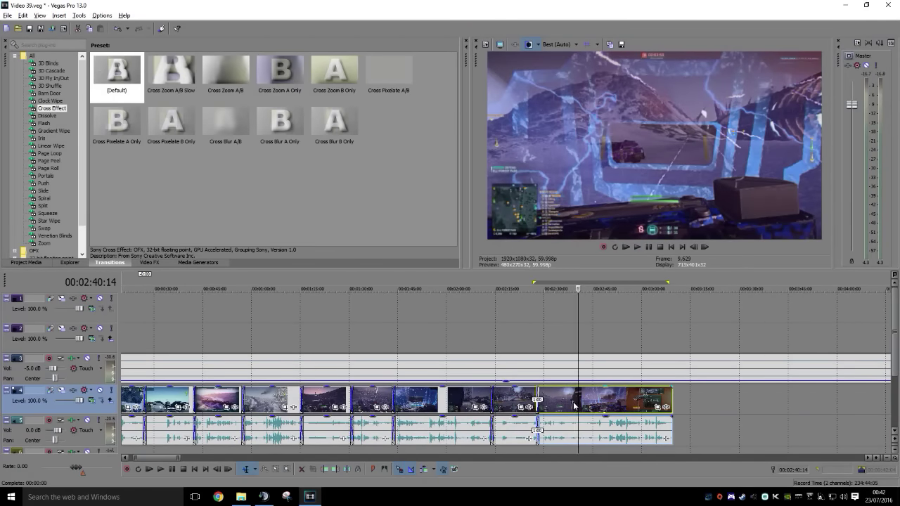
# Trim the start of the last clip at 00:02:36:04, move it back to overlap the preceding clip, and play the result
pyautogui.click(571, 403)
pyautogui.moveTo(571, 403)
pyautogui.mouseDown()
pyautogui.moveTo(563, 405)
pyautogui.moveTo(579, 406)
pyautogui.moveTo(557, 408)
pyautogui.mouseUp()
pyautogui.click(324, 469)
pyautogui.middleClick(683, 402)
pyautogui.hscroll(3, 685, 402)
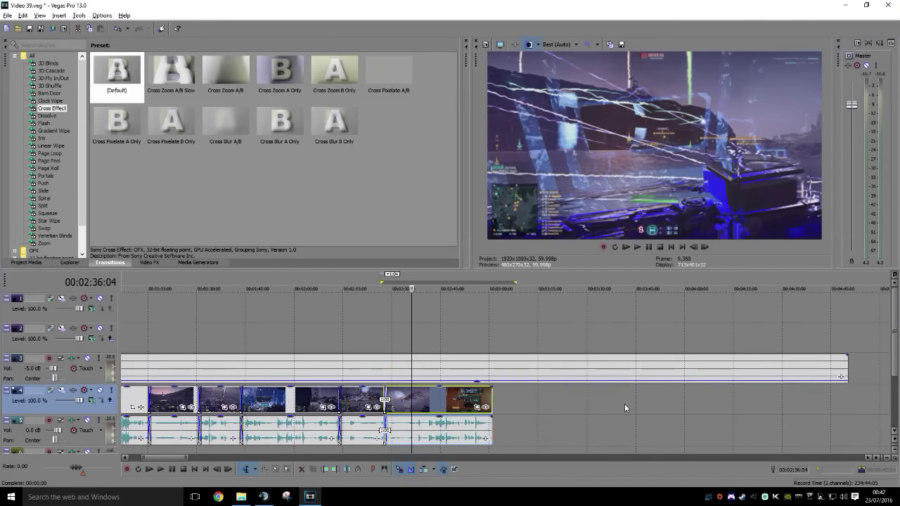
pyautogui.press('space')
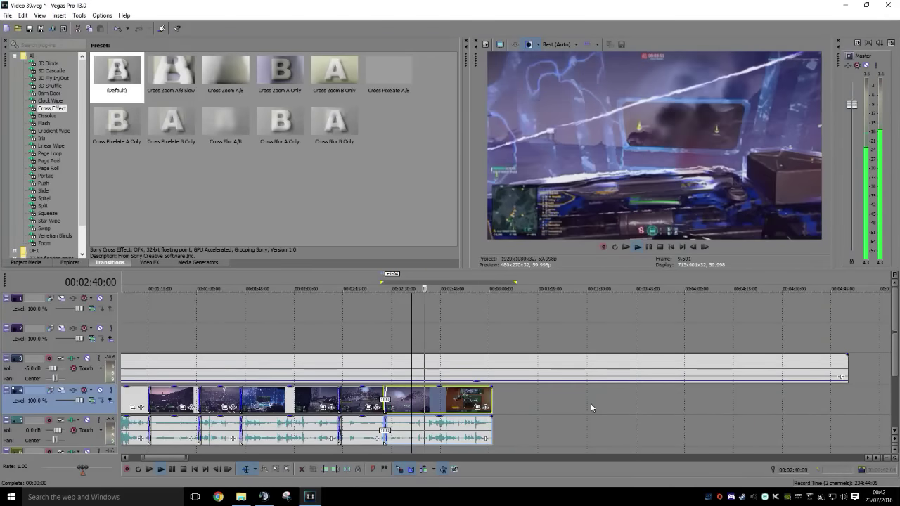
# Set the gain of the long background audio event on track 3 to -20.1 dB
pyautogui.middleClick(592, 404)
pyautogui.hscroll(4, 647, 403)
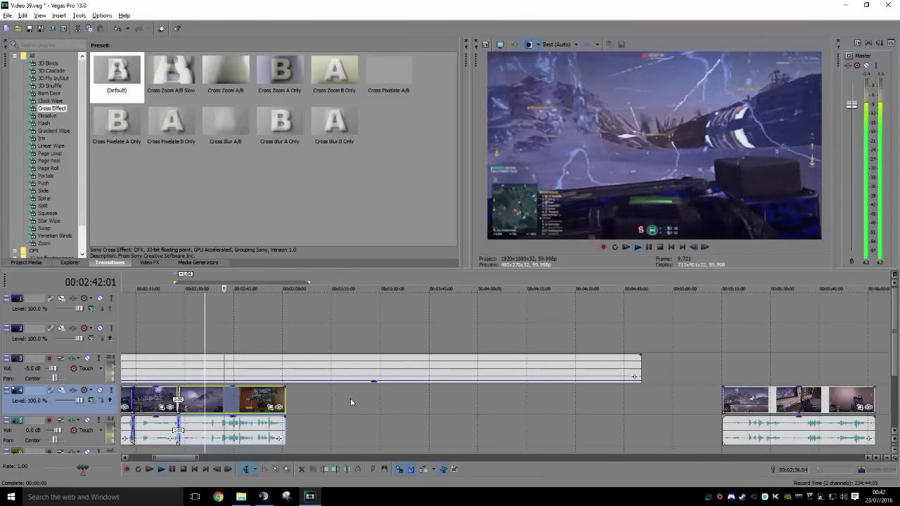
pyautogui.click(373, 382)
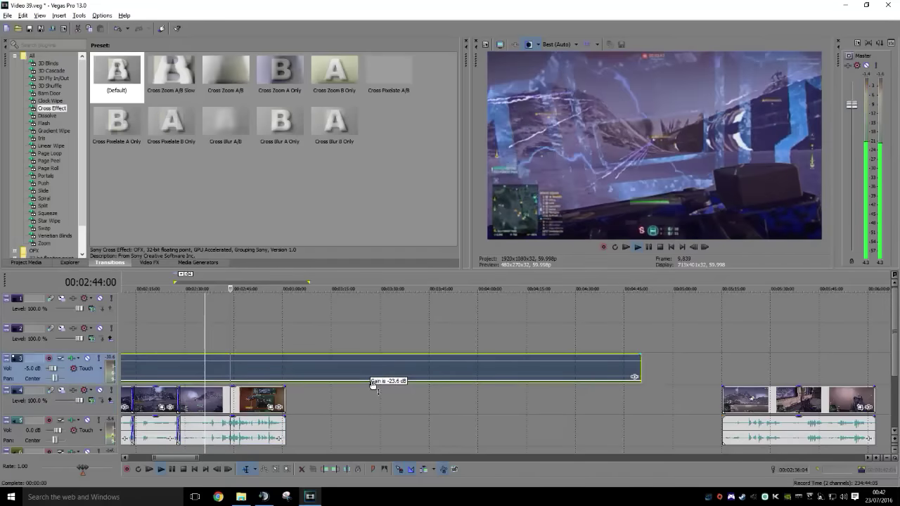
pyautogui.moveTo(373, 382); pyautogui.dragTo(375, 384)
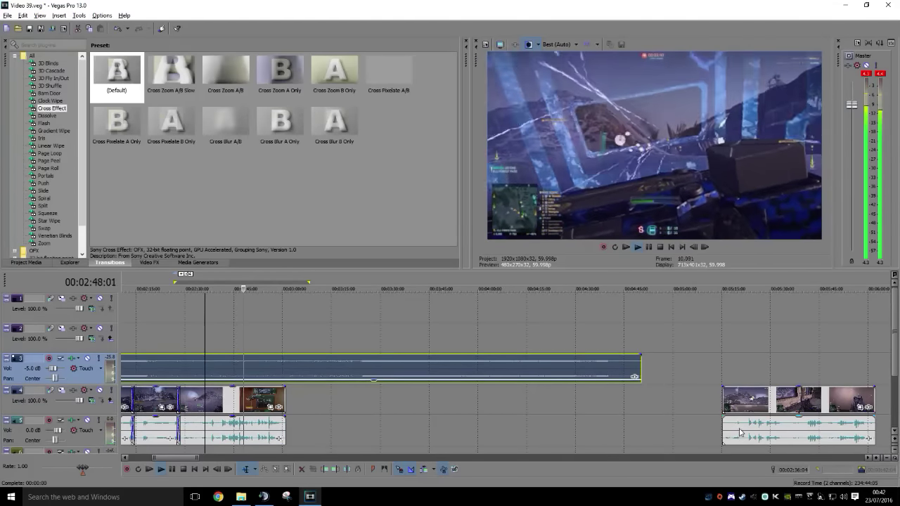
# Move the next separated gameplay clip back to overlap the last clip, and bring the clips up to 00:09:38 in behind it
pyautogui.moveTo(750, 401); pyautogui.dragTo(311, 403)
pyautogui.scroll(-10, 310, 403)
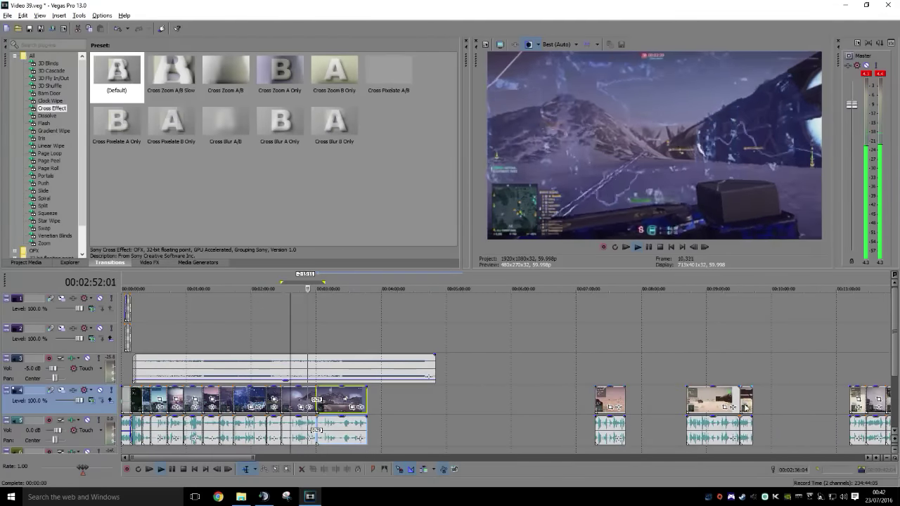
pyautogui.click(748, 404)
pyautogui.moveTo(712, 401); pyautogui.dragTo(424, 407)
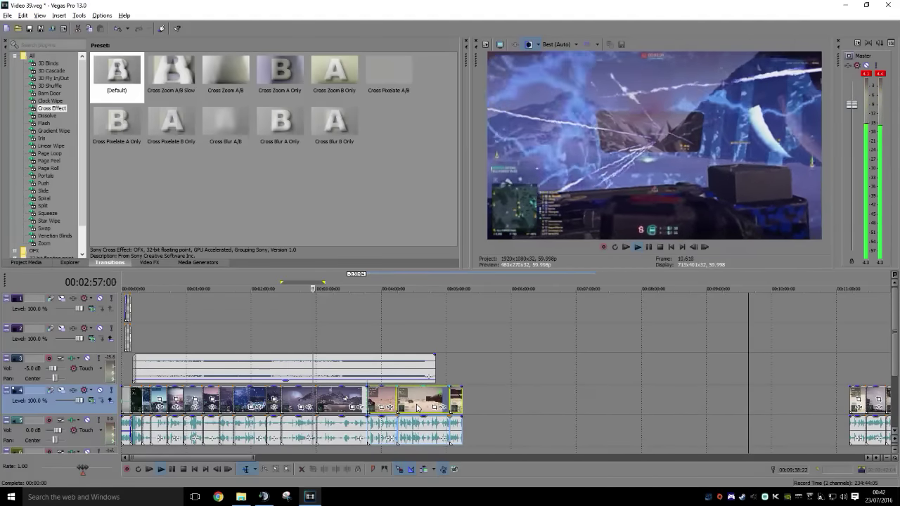
# Select the group of clips starting around 00:11:00 and move it back to follow the assembled gameplay clips
pyautogui.hscroll(3, 617, 402)
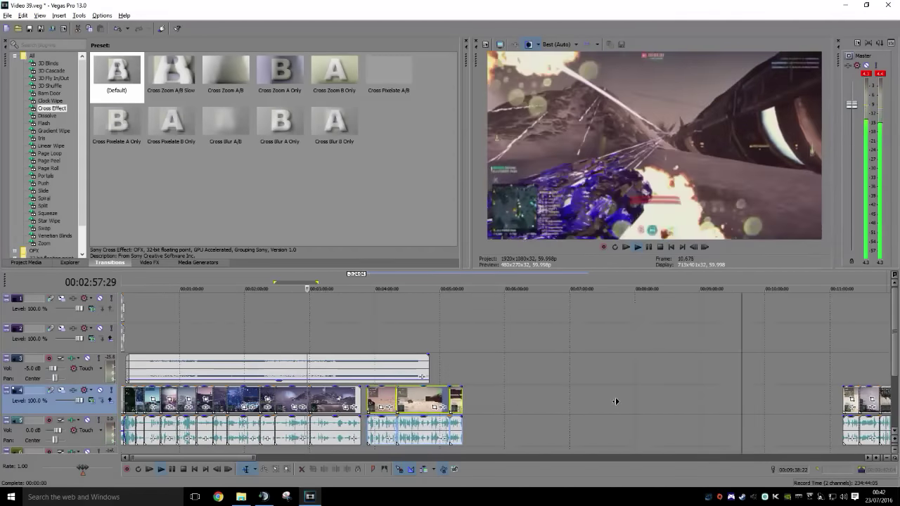
pyautogui.click(610, 399)
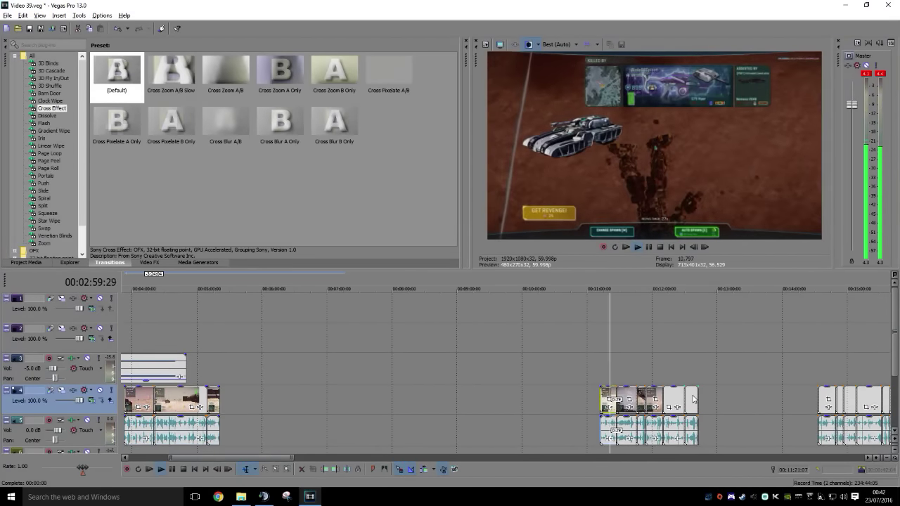
pyautogui.keyDown('shift'); pyautogui.click(686, 400); pyautogui.keyUp('shift')
pyautogui.click(706, 400)
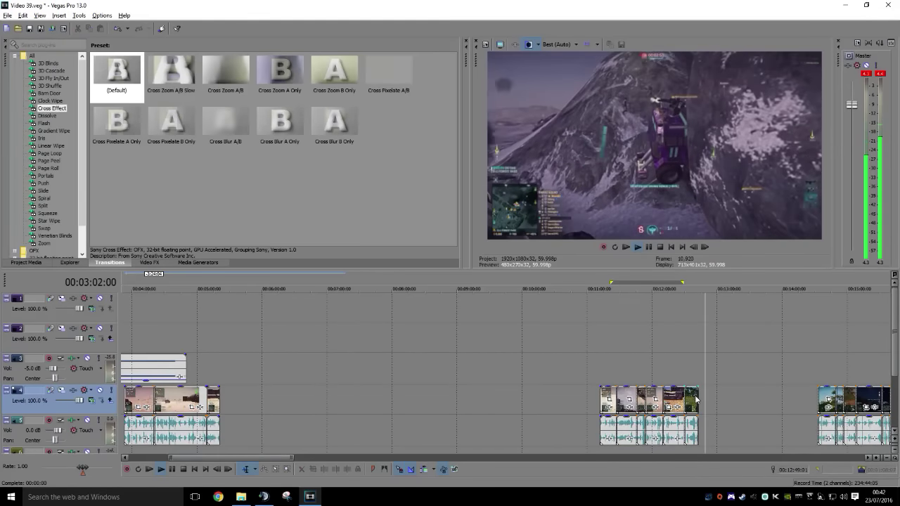
pyautogui.moveTo(610, 398); pyautogui.dragTo(253, 391)
# Move the long run of clips starting at 00:14:33:21 back behind the sequence, and place the separate clip near 00:28:00 after it
pyautogui.hscroll(9, 392, 394)
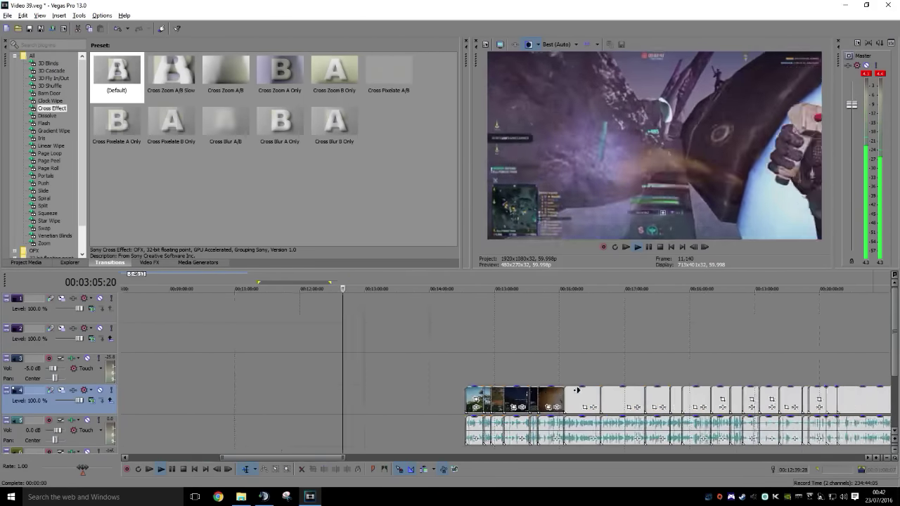
pyautogui.click(423, 391)
pyautogui.scroll(-3, 507, 398)
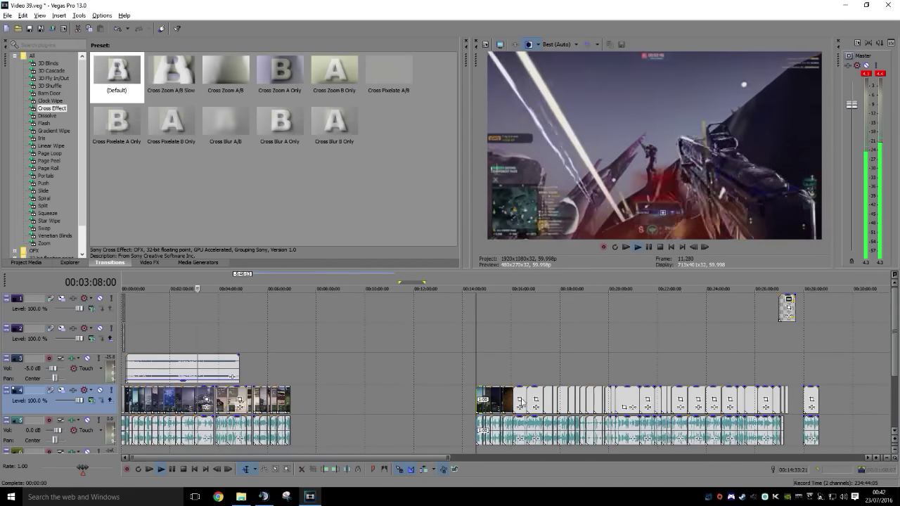
pyautogui.keyDown('shift'); pyautogui.click(776, 400); pyautogui.keyUp('shift')
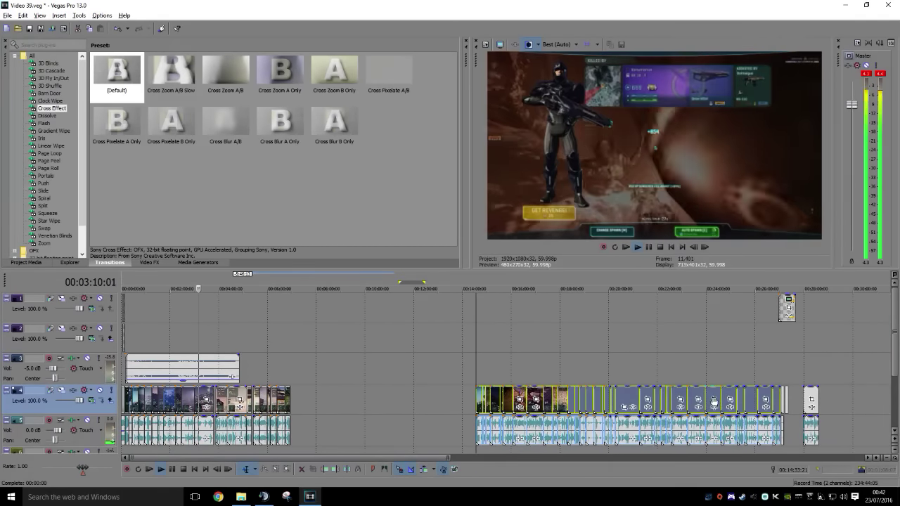
pyautogui.moveTo(692, 402); pyautogui.dragTo(465, 403)
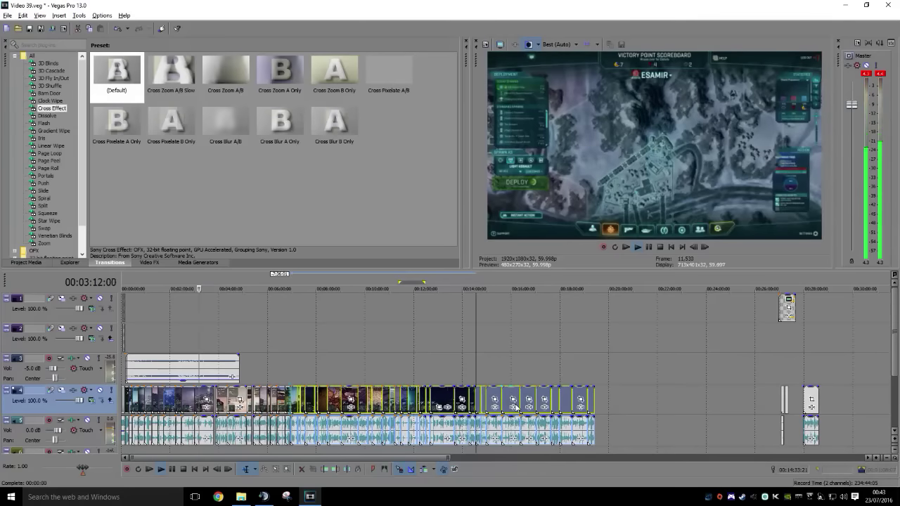
pyautogui.moveTo(813, 396); pyautogui.dragTo(603, 397)
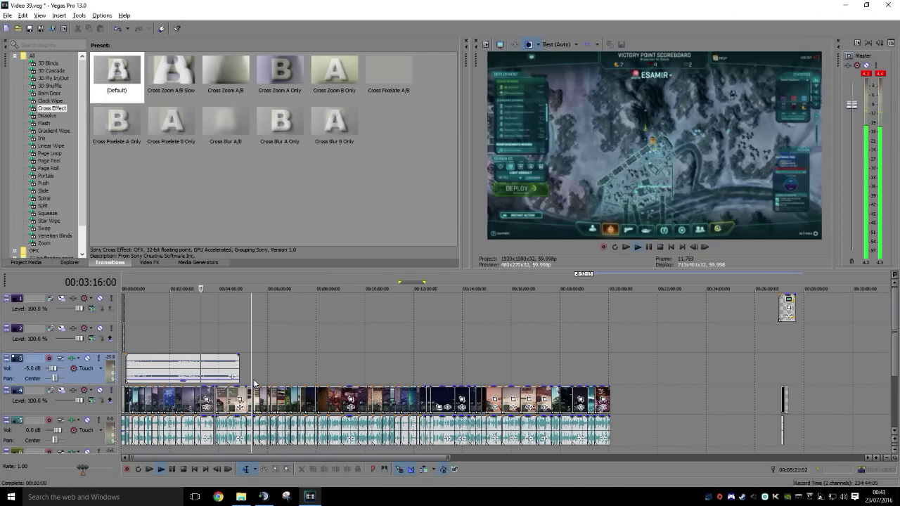
# Play the clip from 02:31:19, trim its start at 00:02:38:04, and move it back to overlap the preceding clip
pyautogui.scroll(5, 282, 388)
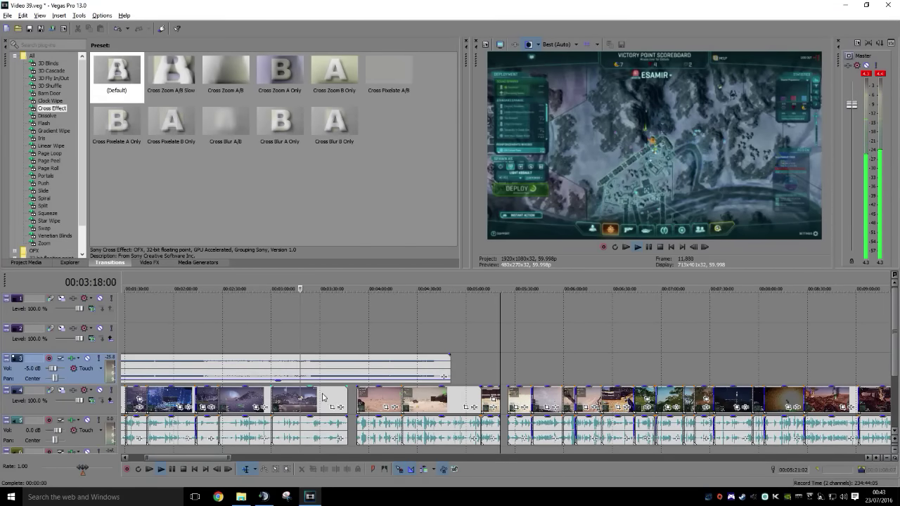
pyautogui.click(228, 384)
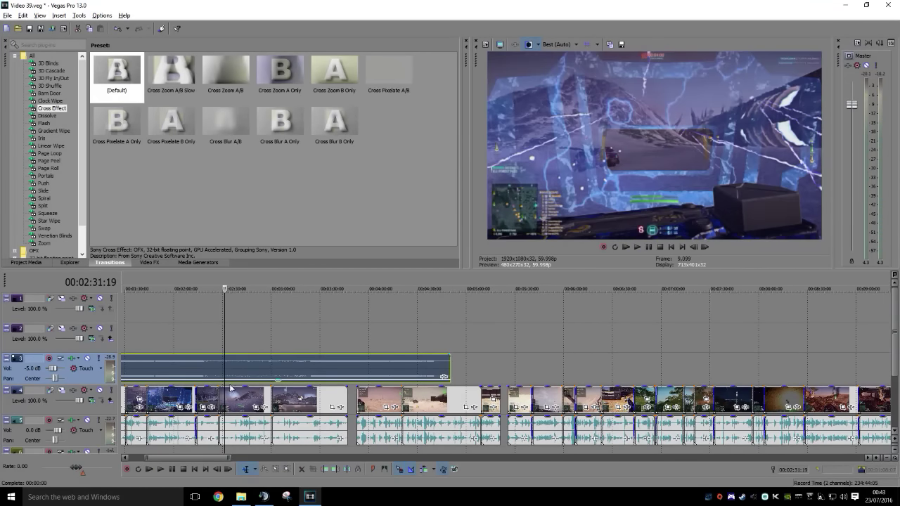
pyautogui.click(230, 388)
pyautogui.press('space')
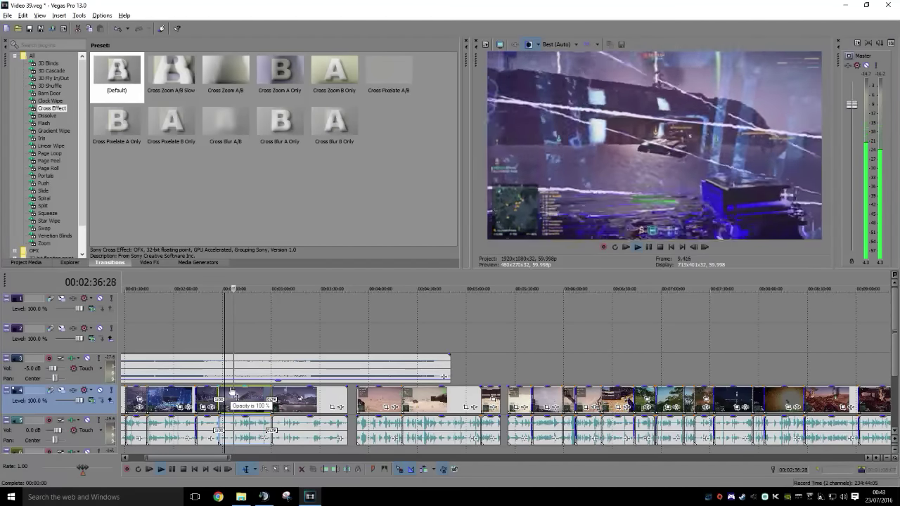
pyautogui.press('space')
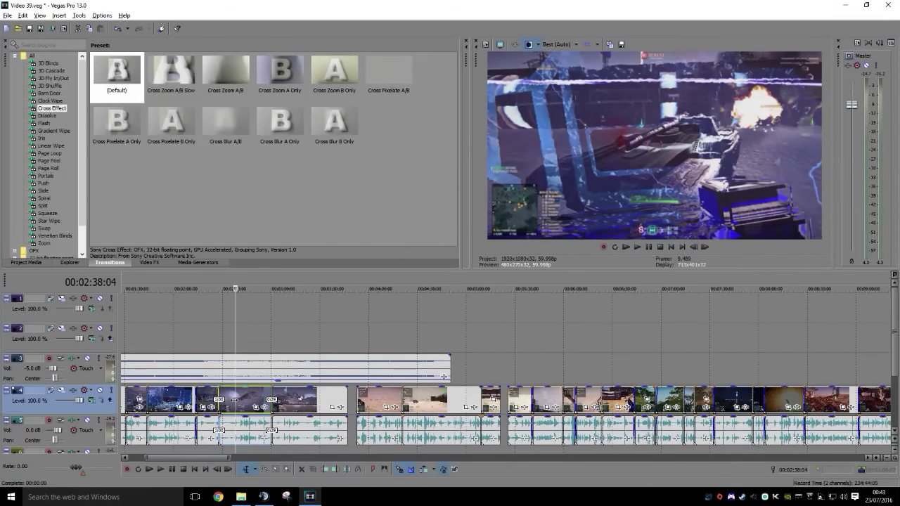
pyautogui.click(326, 471)
pyautogui.moveTo(255, 403); pyautogui.dragTo(228, 398)
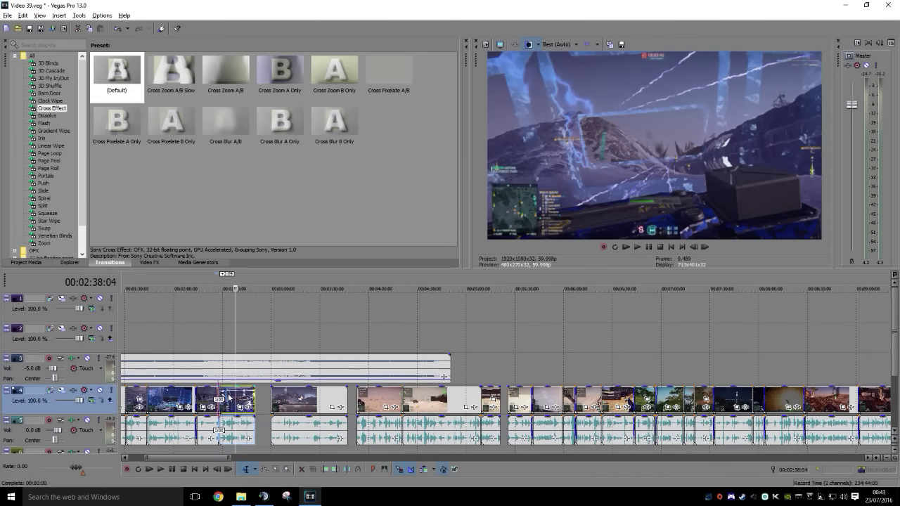
# Play the trimmed section from 00:02:27:14 and move the following gameplay clip back to overlap the trimmed clip's end
pyautogui.click(218, 391)
pyautogui.moveTo(284, 399); pyautogui.dragTo(278, 400)
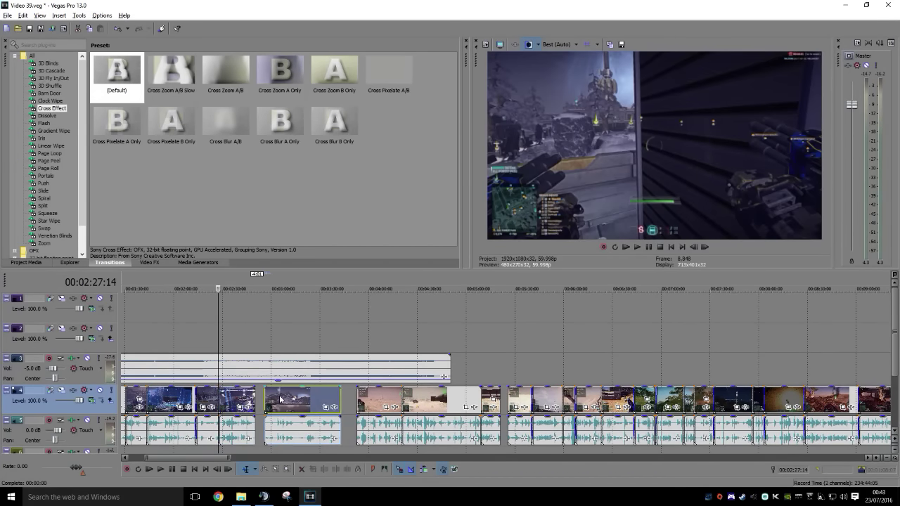
pyautogui.press('space')
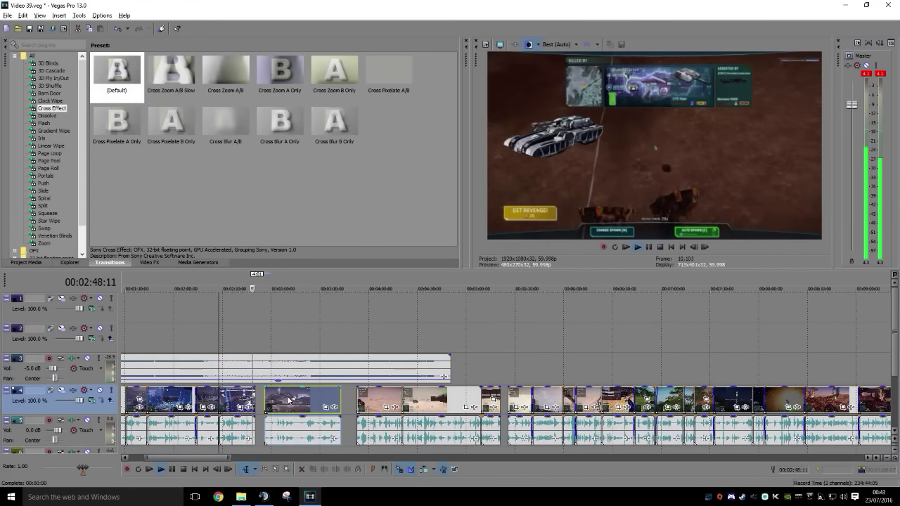
pyautogui.moveTo(289, 410); pyautogui.dragTo(273, 400)
# Play the new overlap between the two clips from 00:02:49:07
pyautogui.click(280, 346)
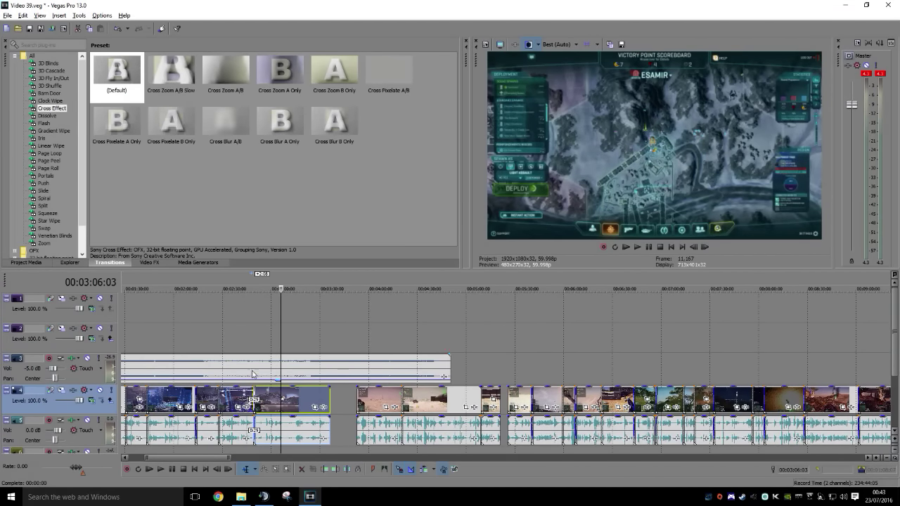
pyautogui.click(251, 373)
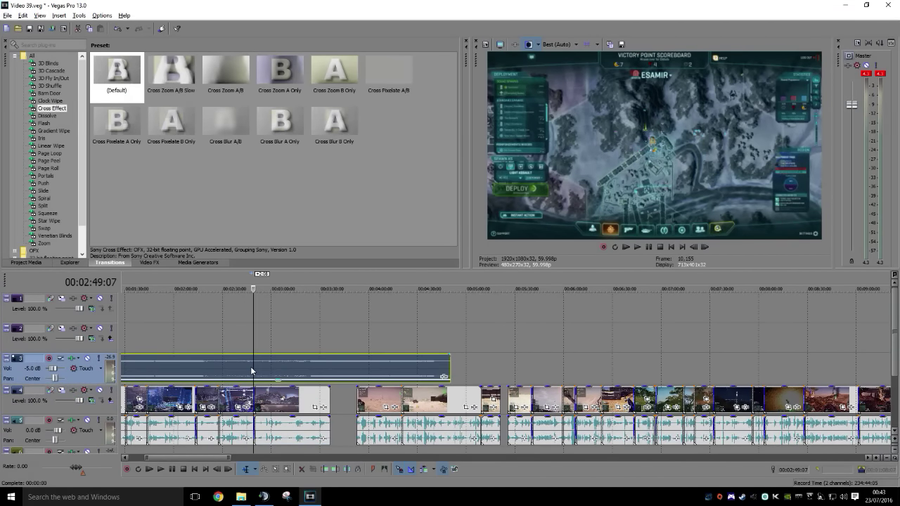
pyautogui.press('space')
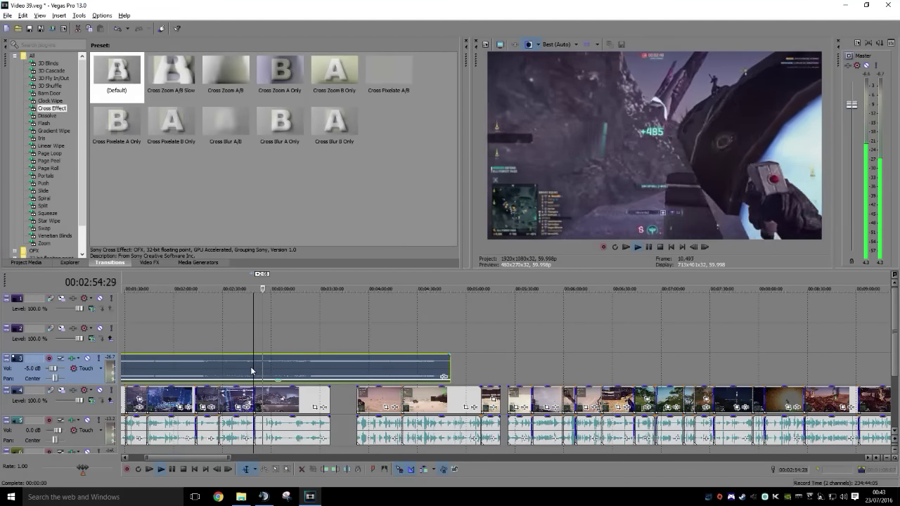
pyautogui.press('Return')
# Review the earlier part of the montage with its background audio from 00:01:27:11
pyautogui.hscroll(-3, 306, 335)
pyautogui.click(263, 344)
pyautogui.press('space')
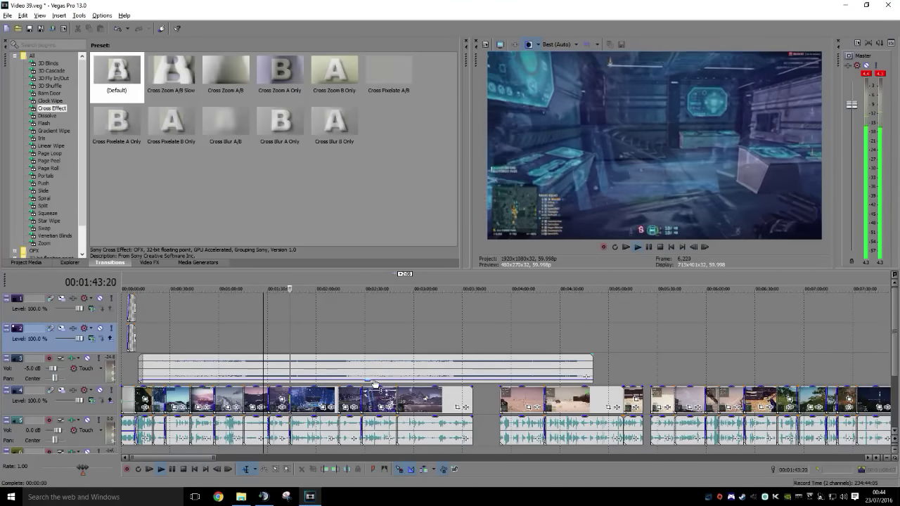
pyautogui.moveTo(375, 385)
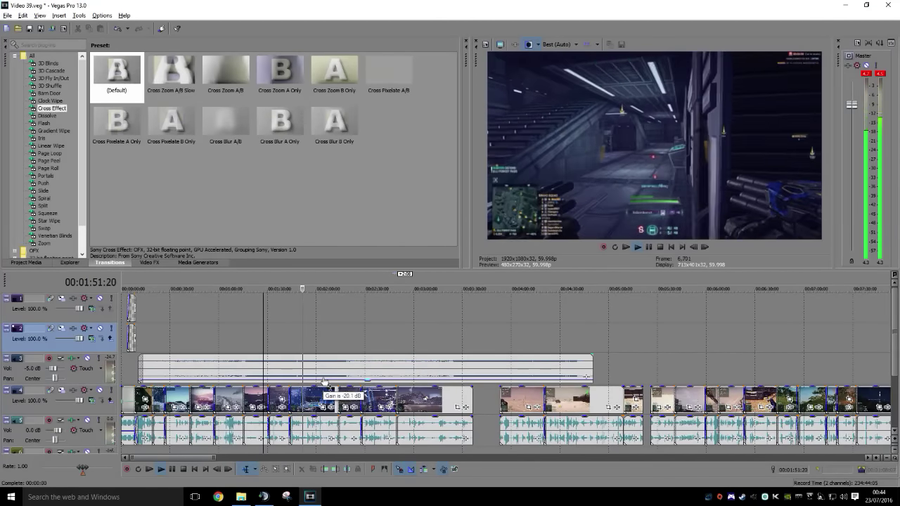
pyautogui.scroll(1, 329, 381)
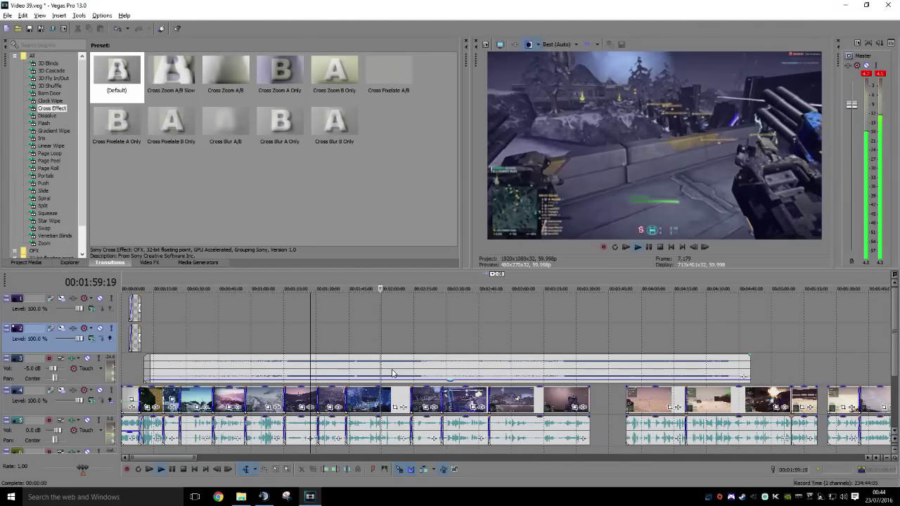
pyautogui.scroll(1, 393, 374)
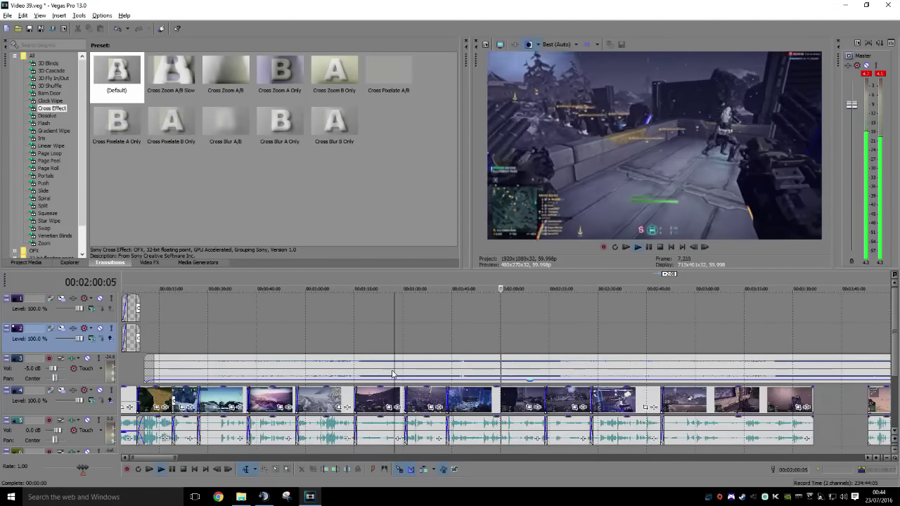
pyautogui.middleClick(523, 343)
pyautogui.hscroll(1, 568, 331)
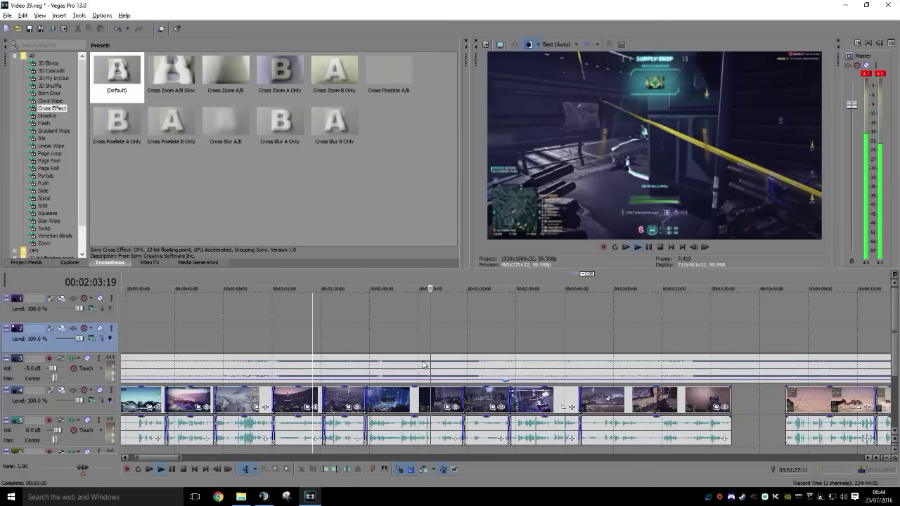
# Stop playback at 00:02:04:11 and save the project
pyautogui.press('Return')
pyautogui.click(7, 15)
pyautogui.click(21, 62)
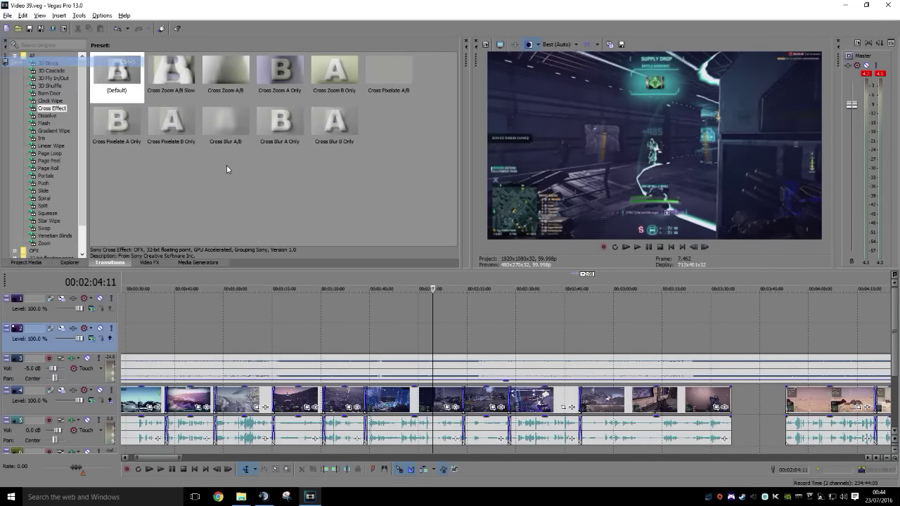
# Continue playing the montage from 00:02:04:11 up to about 00:02:26:07
pyautogui.press('space')
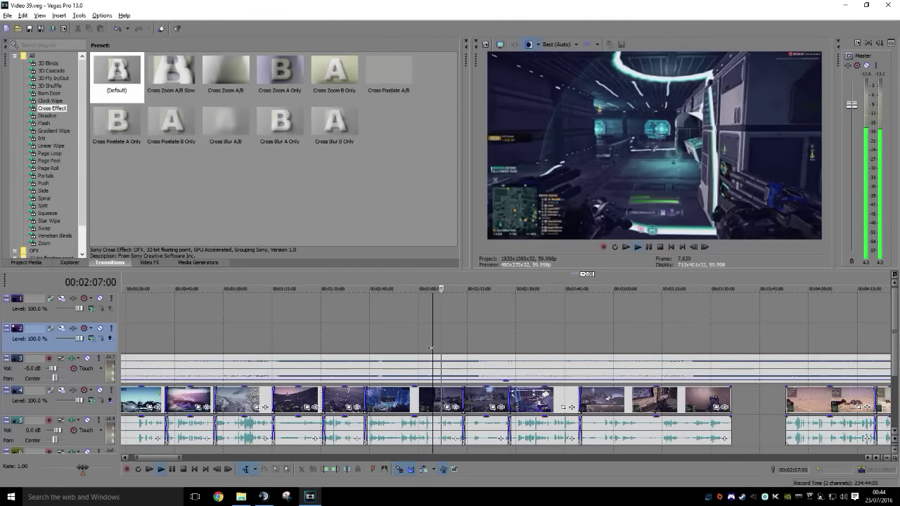
pyautogui.hscroll(2, 533, 341)
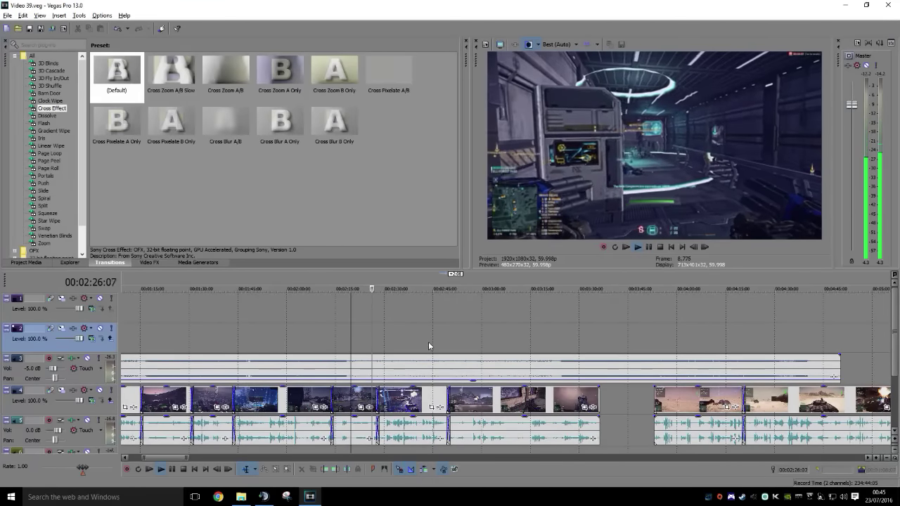
pyautogui.click(363, 343)
# Find the end point for the background music after 00:02:20:11 and trim the track's end at 00:02:22:06
pyautogui.scroll(5, 364, 344)
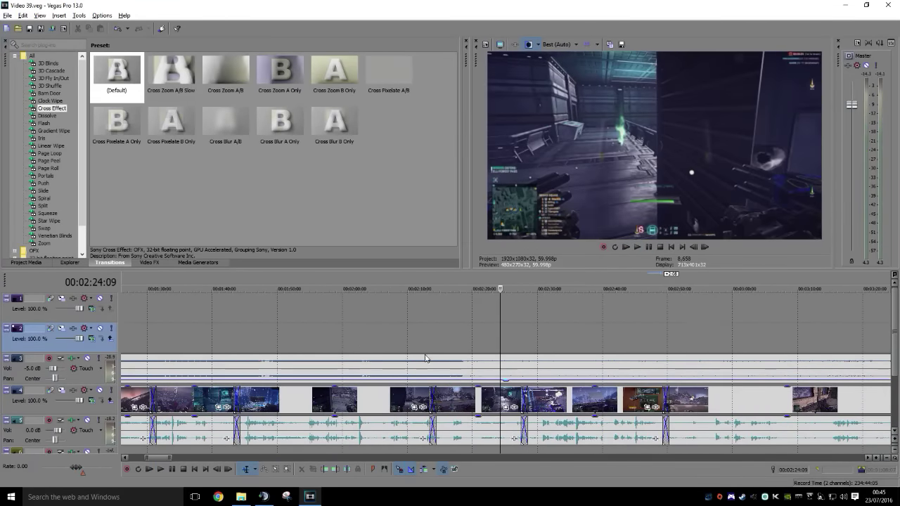
pyautogui.click(445, 334)
pyautogui.press('space')
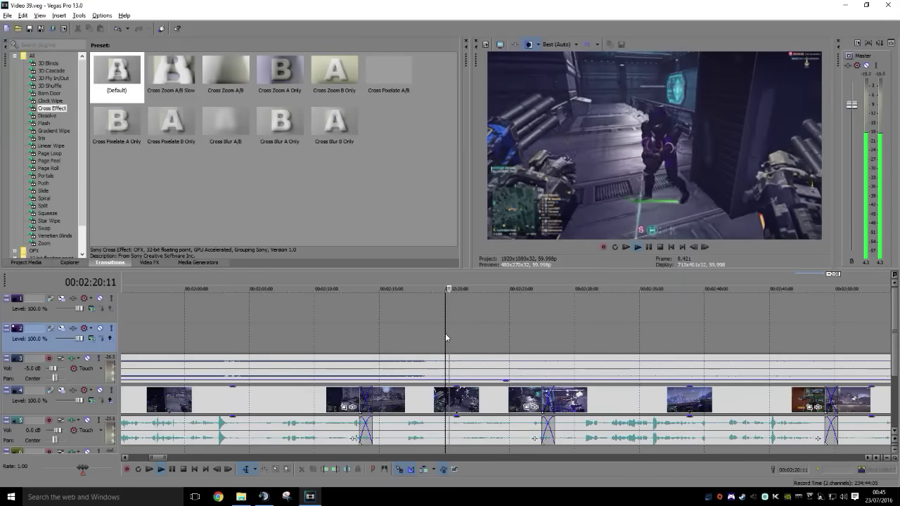
pyautogui.press('Return')
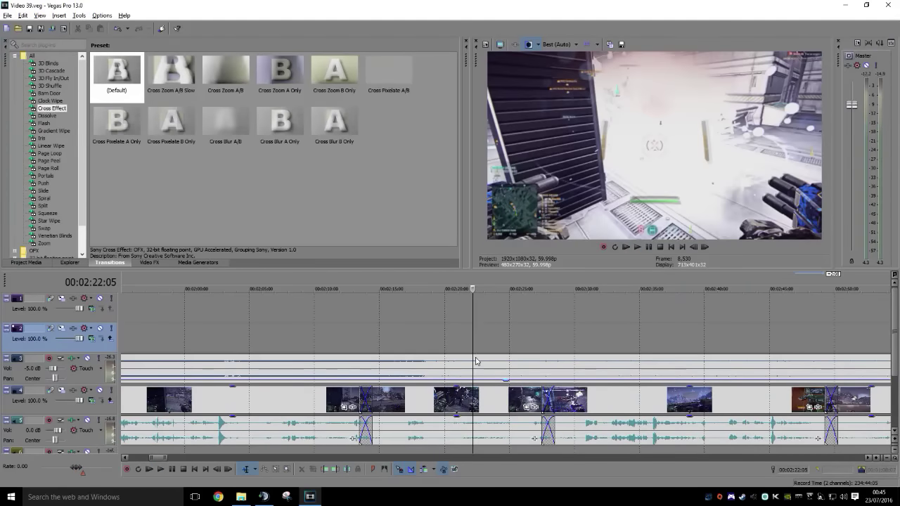
pyautogui.click(473, 372)
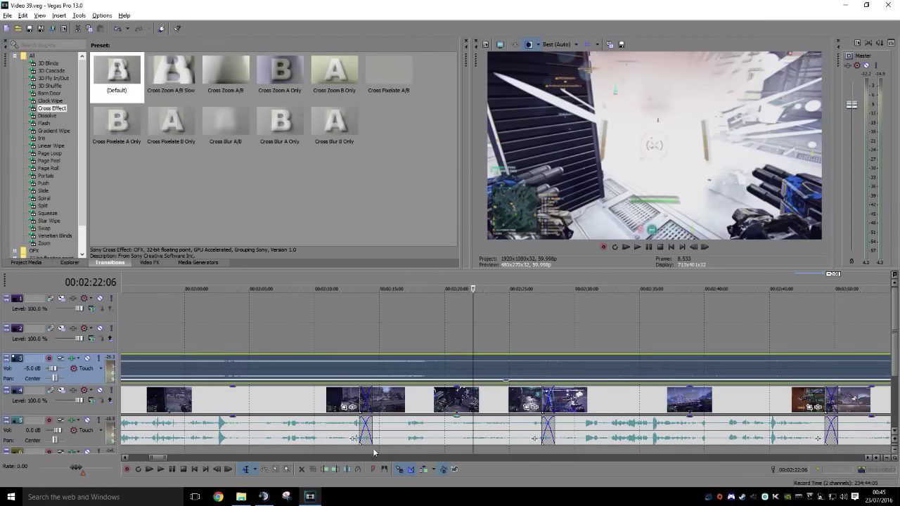
pyautogui.click(330, 471)
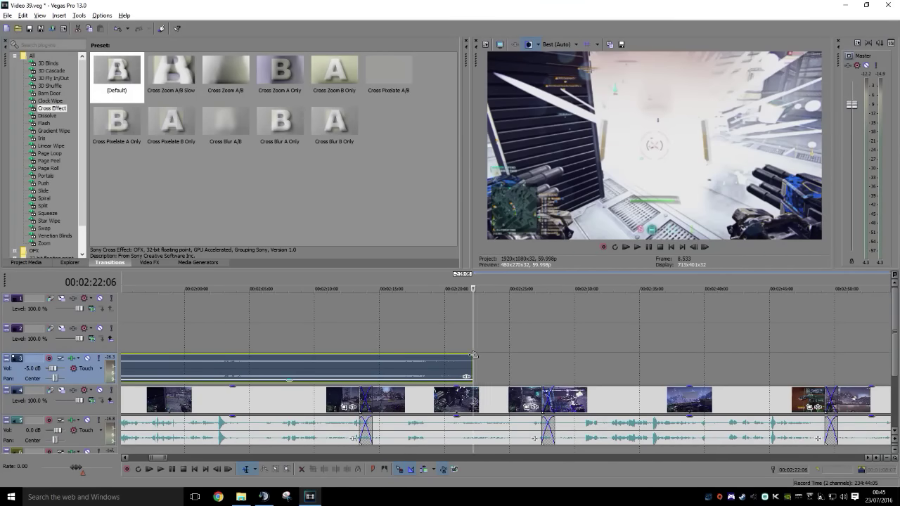
# Add a fade-out of about 1.5 seconds to the trimmed background music and play it from 00:02:20:03
pyautogui.moveTo(474, 354); pyautogui.dragTo(453, 356)
pyautogui.click(446, 328)
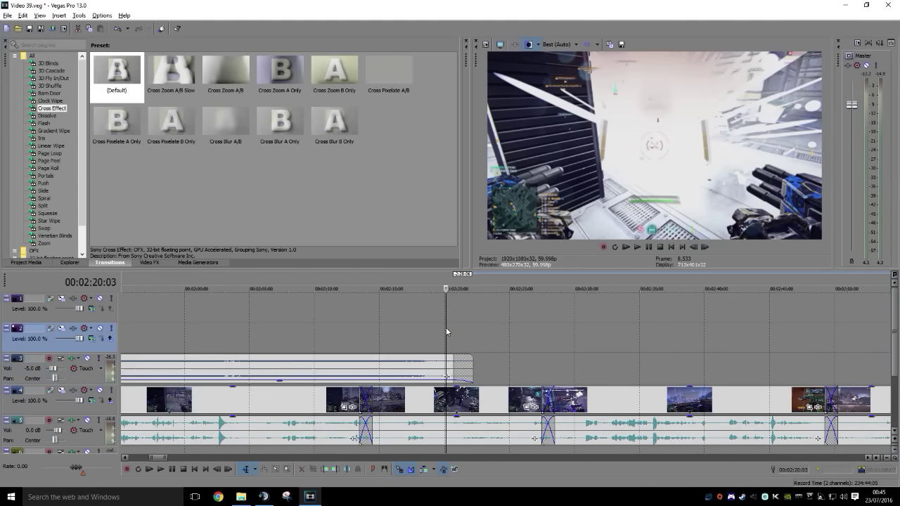
pyautogui.press('space')
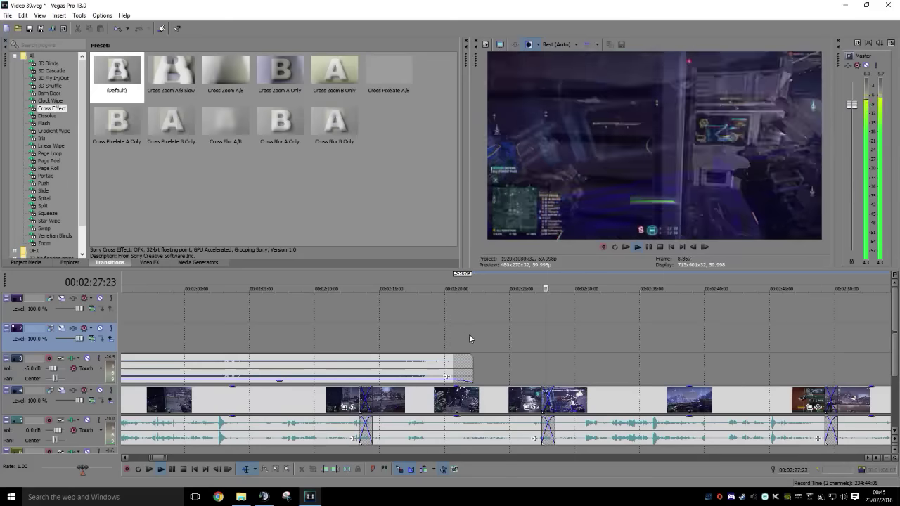
pyautogui.press('Return')
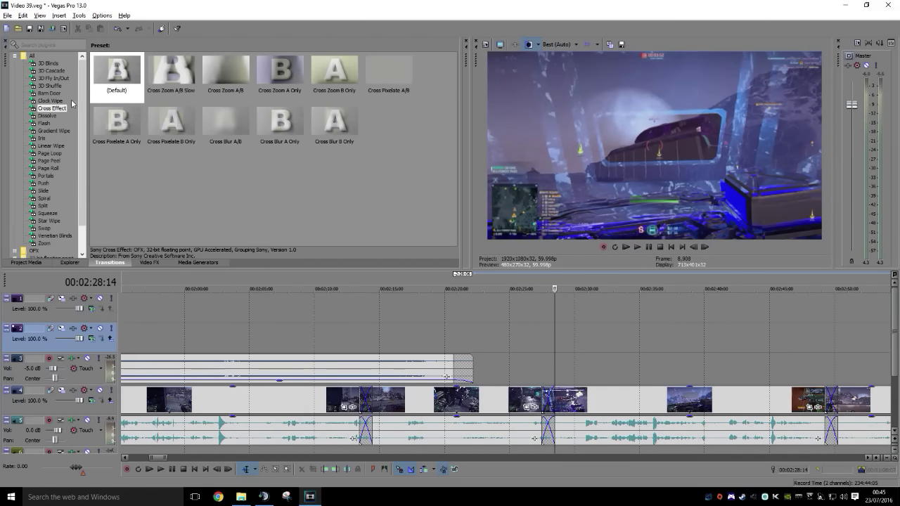
# Browse the music folders and add a background track from Music > NCS on the D: drive at 00:02:28:14
pyautogui.click(9, 15)
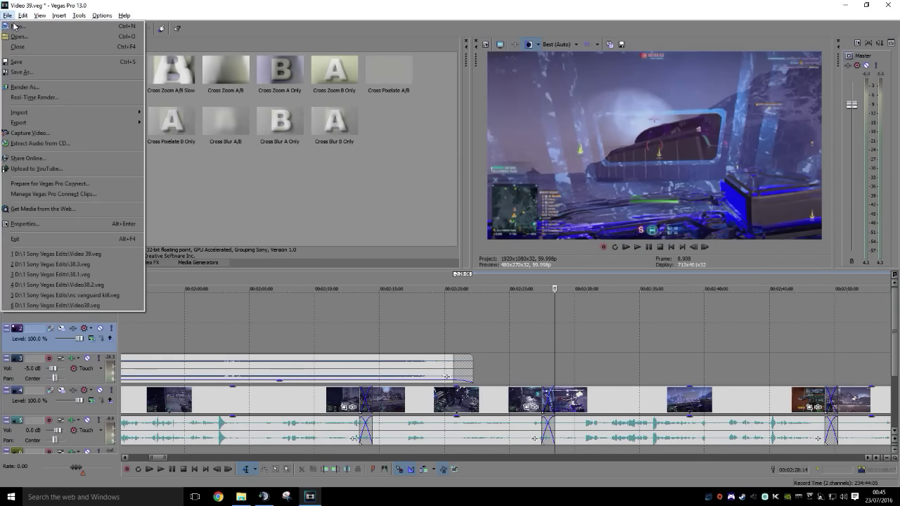
pyautogui.click(18, 36)
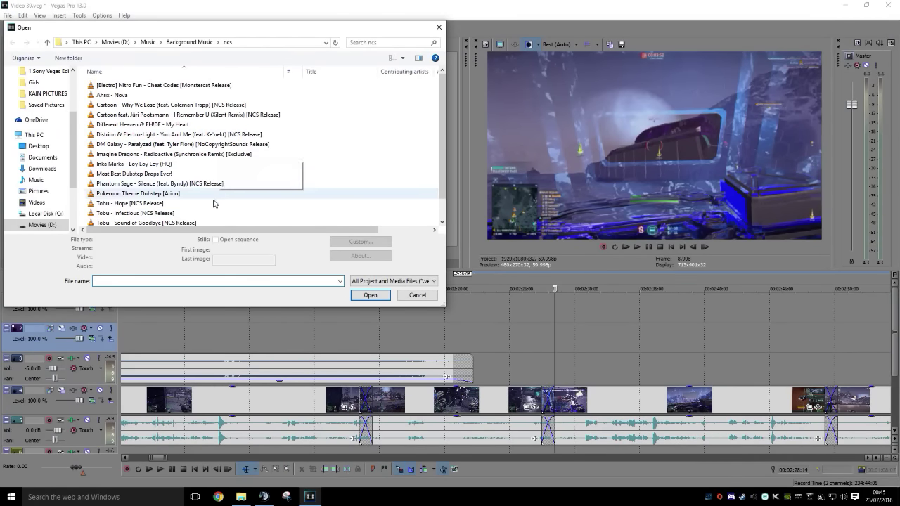
pyautogui.scroll(-1, 209, 197)
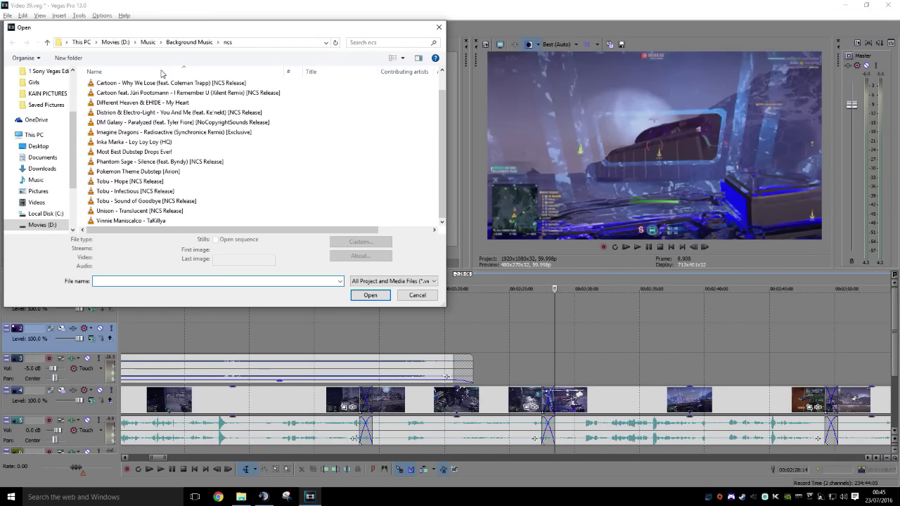
pyautogui.click(174, 44)
pyautogui.scroll(-2, 190, 185)
pyautogui.scroll(-2, 191, 185)
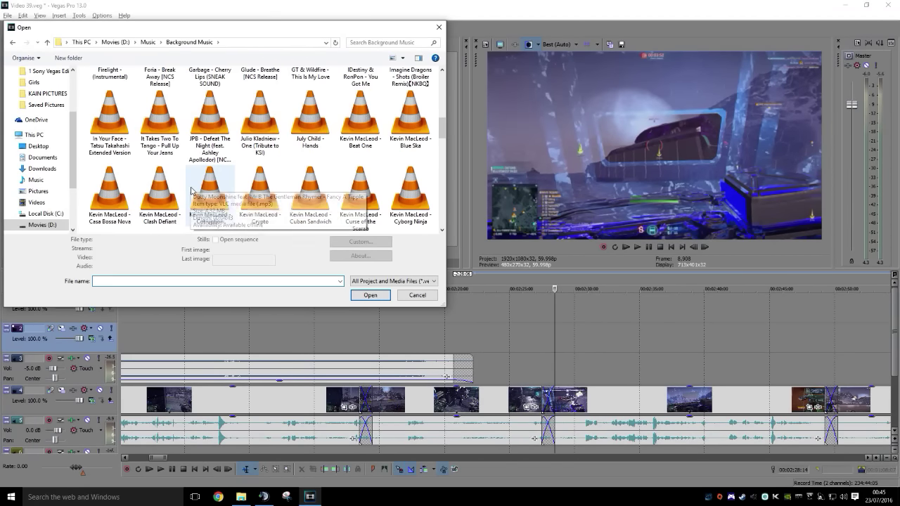
pyautogui.click(150, 43)
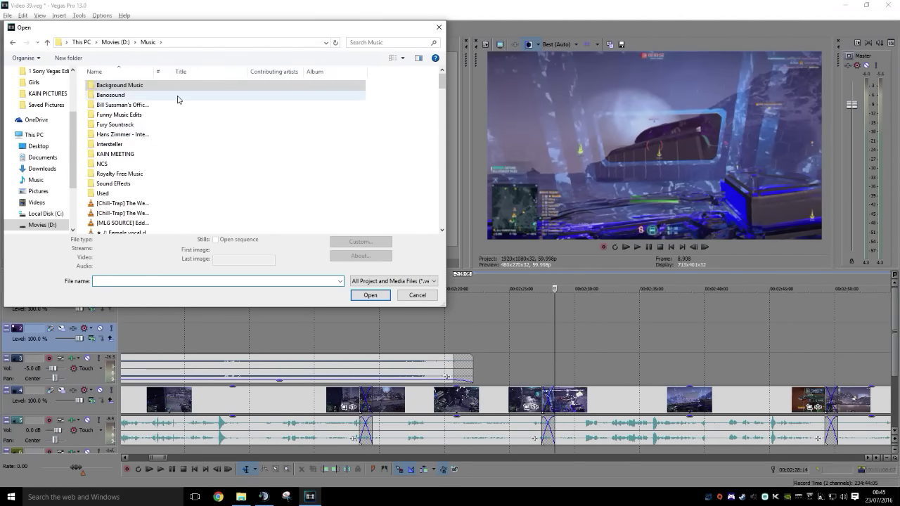
pyautogui.doubleClick(155, 165)
pyautogui.scroll(-2, 156, 169)
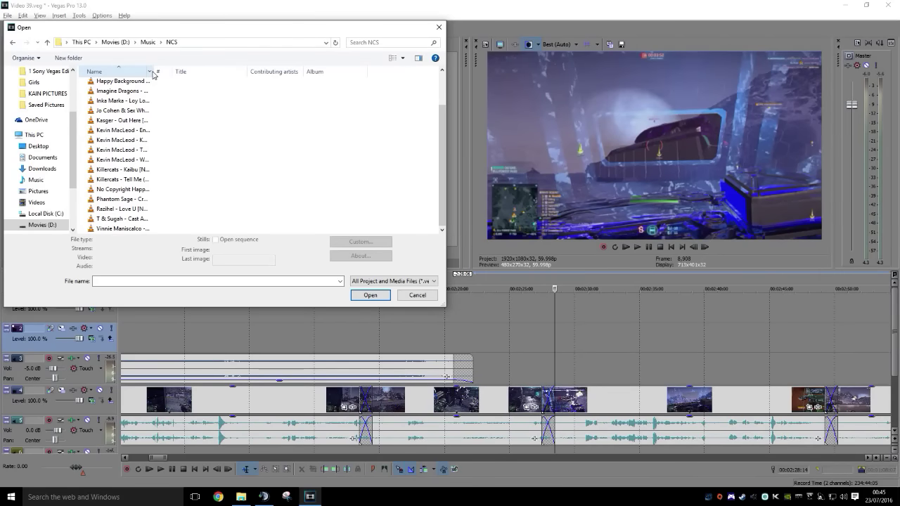
pyautogui.moveTo(153, 73); pyautogui.dragTo(265, 73)
pyautogui.scroll(-1, 221, 171)
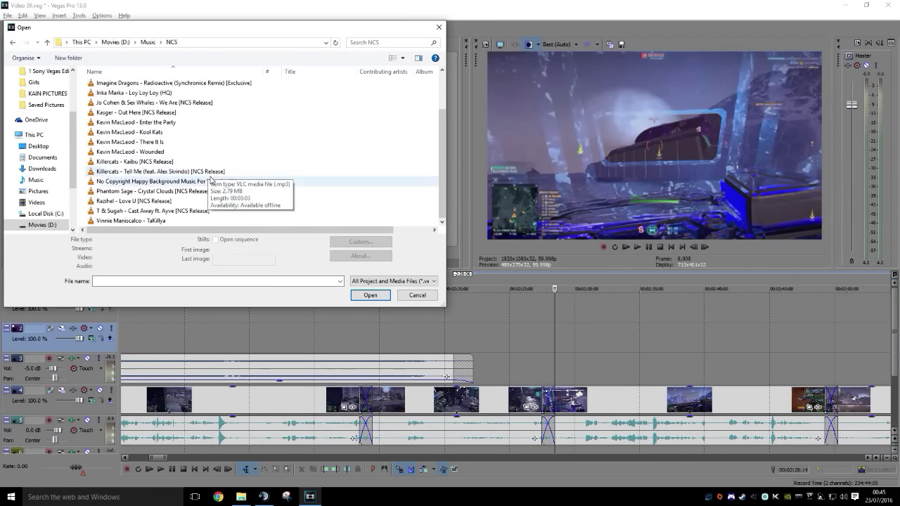
pyautogui.doubleClick(211, 176)
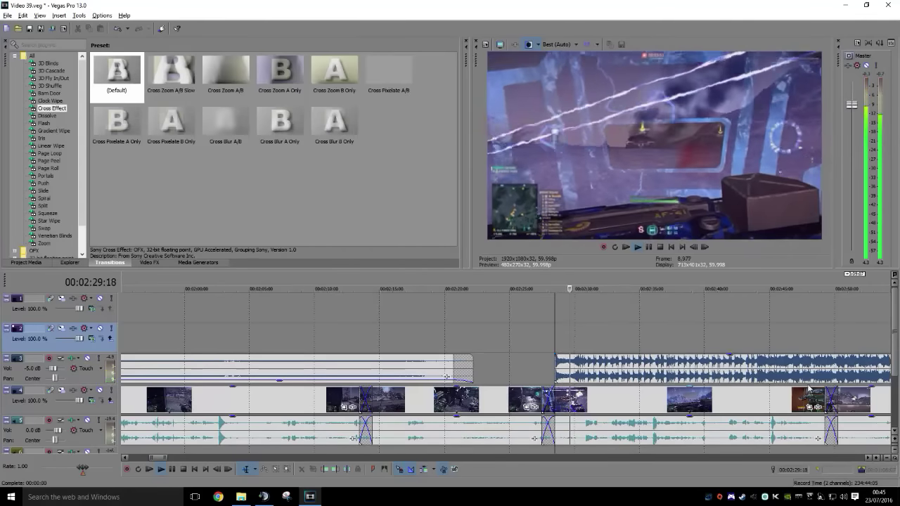
# Lower the gain of the newly added music event while it plays over the gameplay
pyautogui.click(735, 361)
pyautogui.moveTo(735, 361); pyautogui.dragTo(735, 383)
pyautogui.hscroll(5, 724, 343)
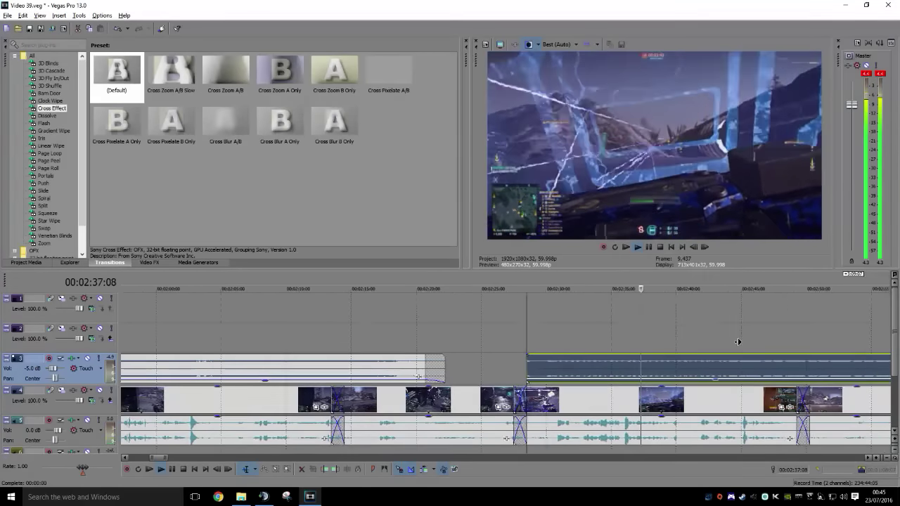
pyautogui.press('Return')
# Add a fade-in of about 1.5 seconds to the start of the new music and preview how it comes in
pyautogui.moveTo(277, 356); pyautogui.dragTo(298, 355)
pyautogui.click(214, 339)
pyautogui.press('space')
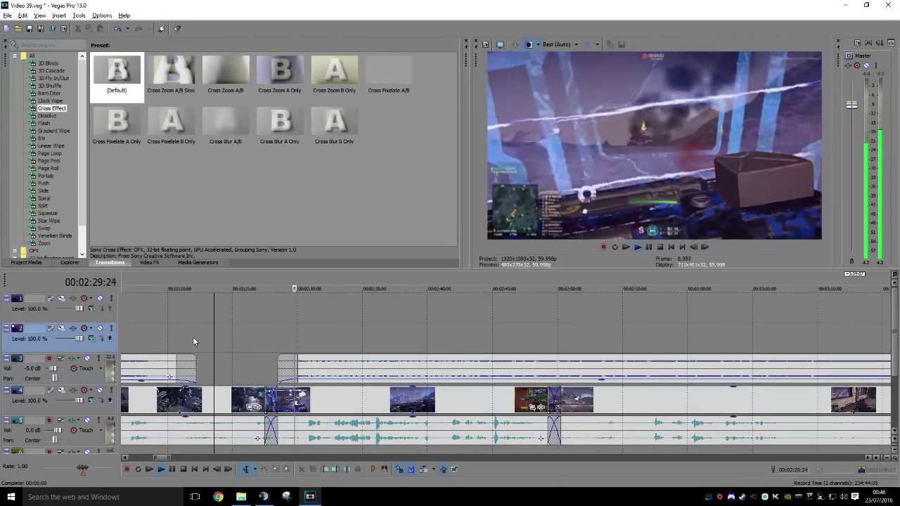
pyautogui.press('Return')
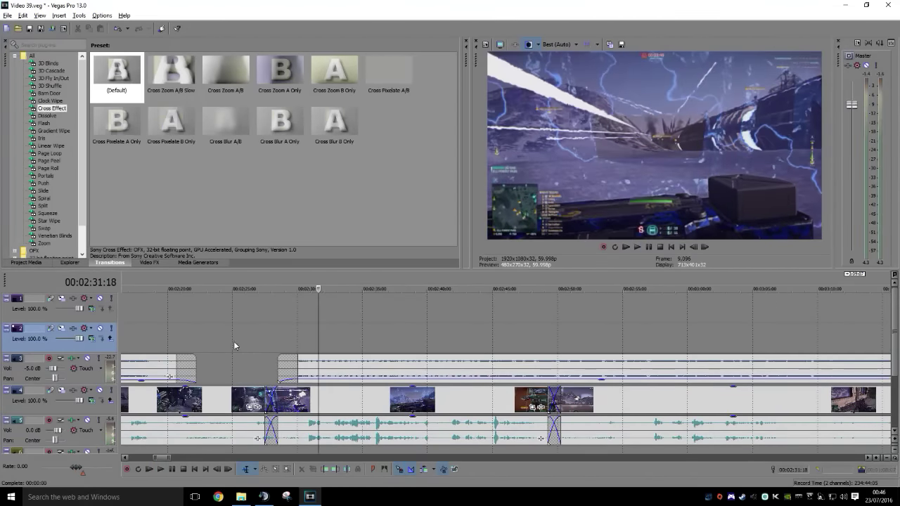
# Shift the new music one second earlier to the start of the clip overlap and play the montage from 00:02:27:14 to 00:03:15:09
pyautogui.moveTo(306, 368); pyautogui.dragTo(293, 372)
pyautogui.click(262, 334)
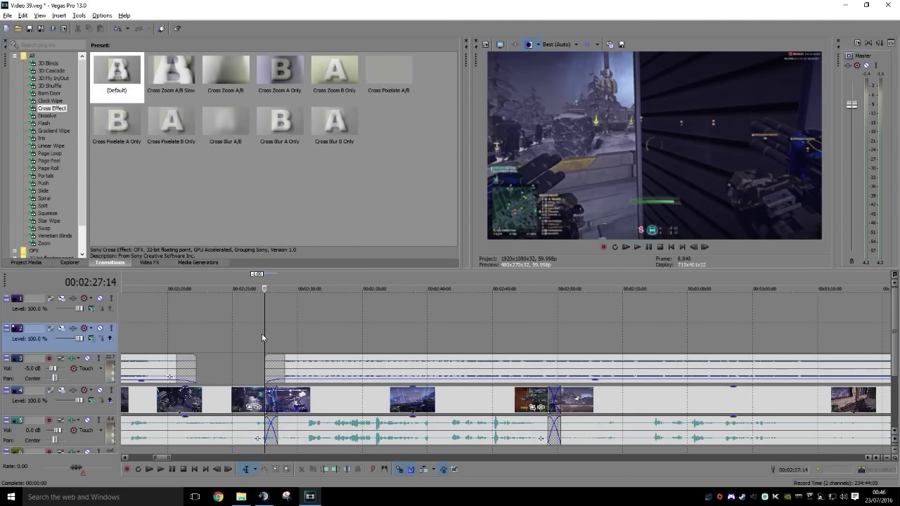
pyautogui.press('space')
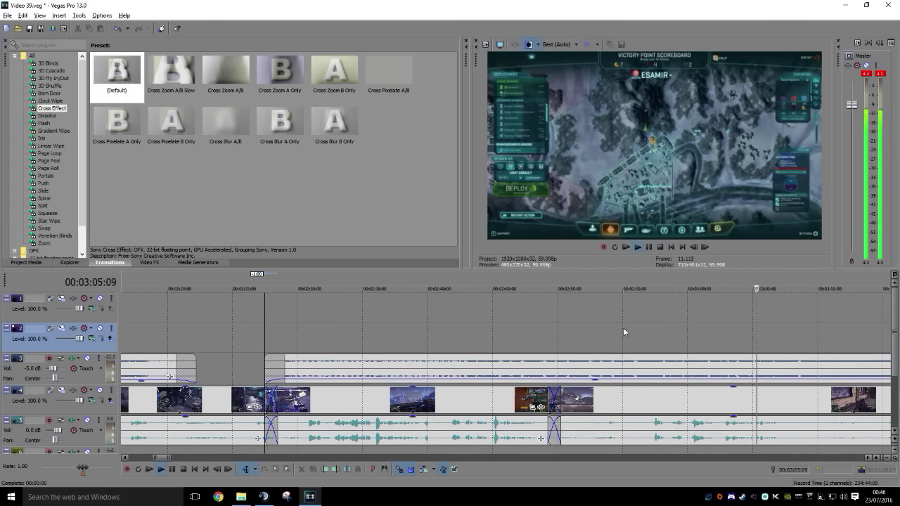
pyautogui.hscroll(4, 695, 326)
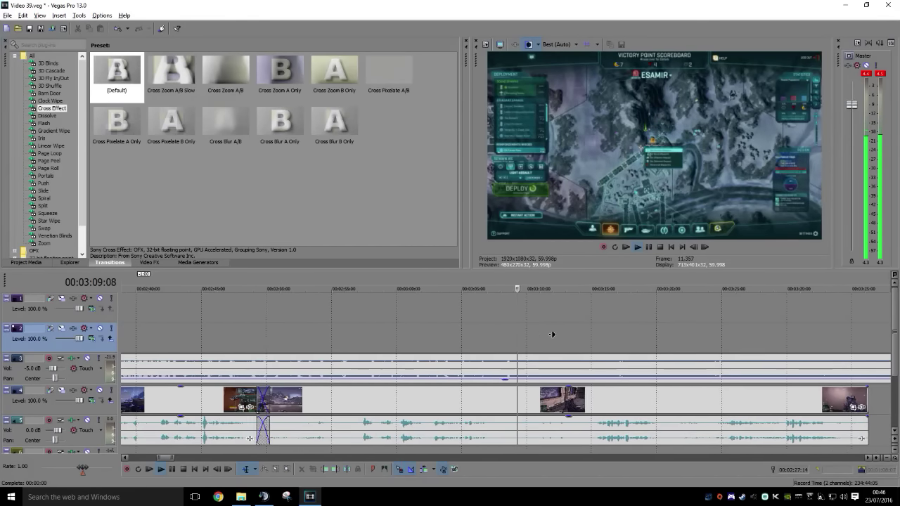
pyautogui.hscroll(1, 576, 330)
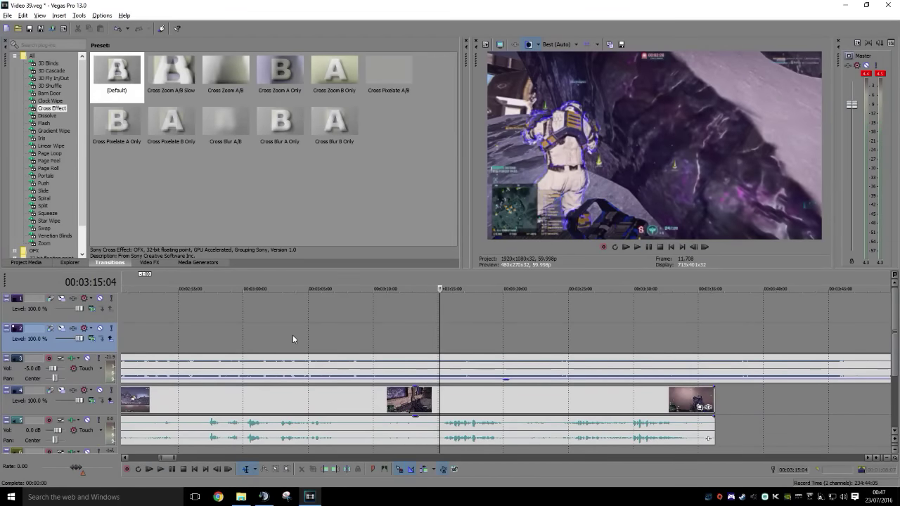
pyautogui.press('Return')
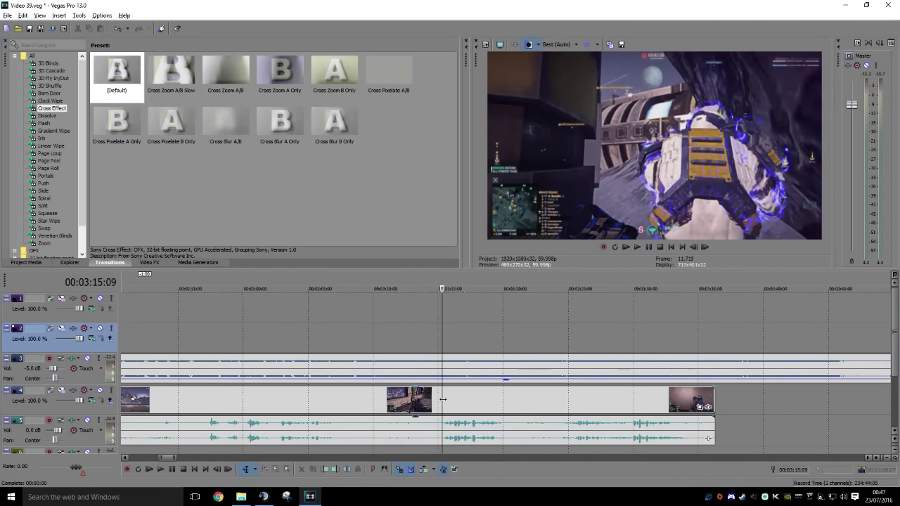
# Undo a trial trim of the gameplay clip's start and split the clip at 00:03:15:11 instead
pyautogui.click(443, 400)
pyautogui.hotkey('alt', '[')
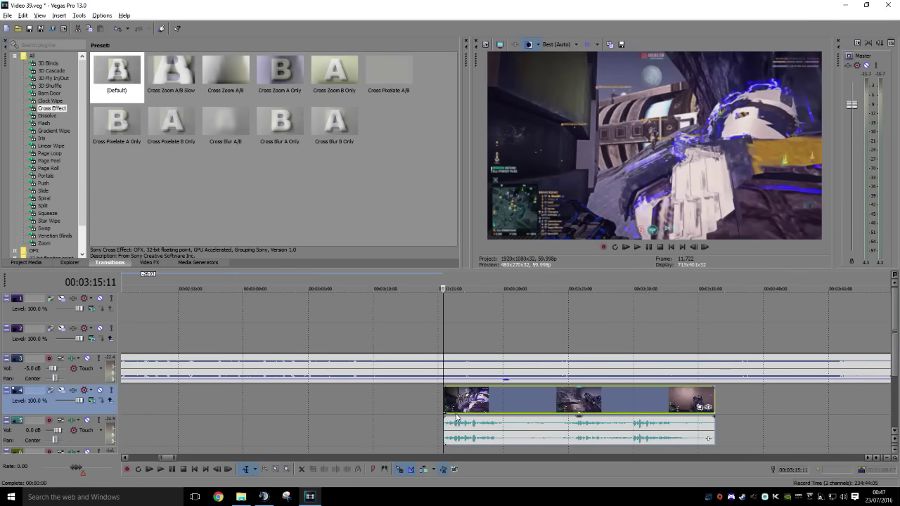
pyautogui.hotkey('ctrl', 'z')
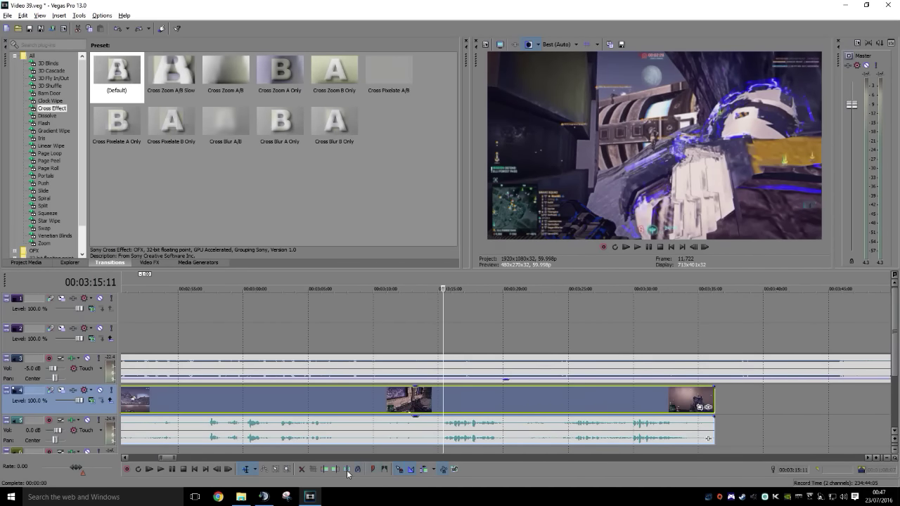
pyautogui.press('s')
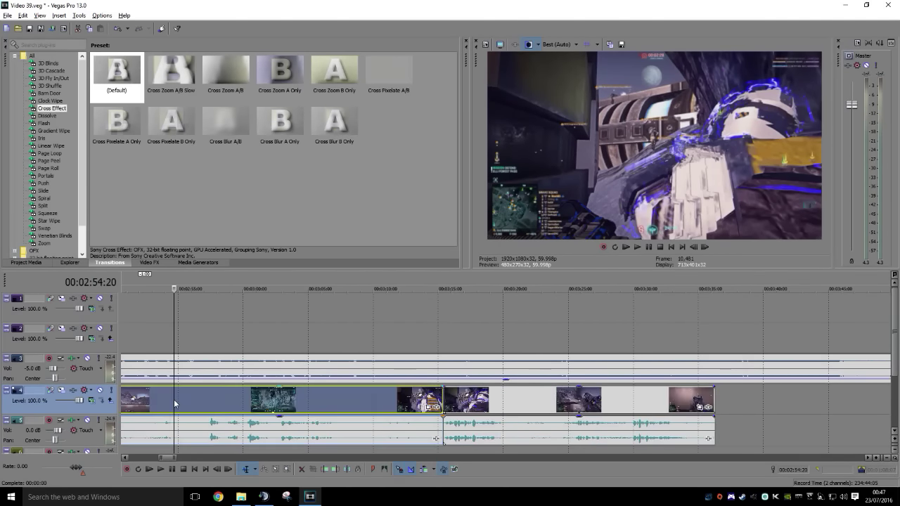
# Play the part before the split from 00:02:54:20 and trim its end at the death screen at 00:03:00:07
pyautogui.click(175, 400)
pyautogui.press('space')
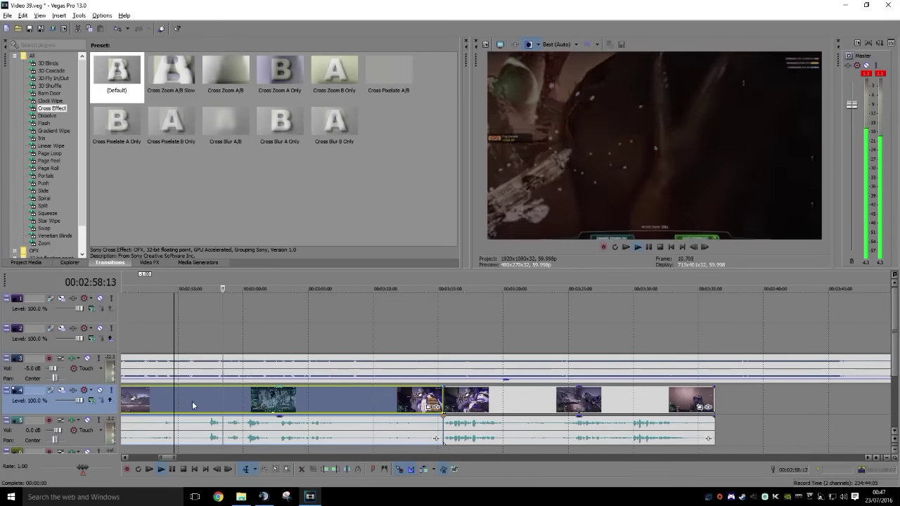
pyautogui.press('Return')
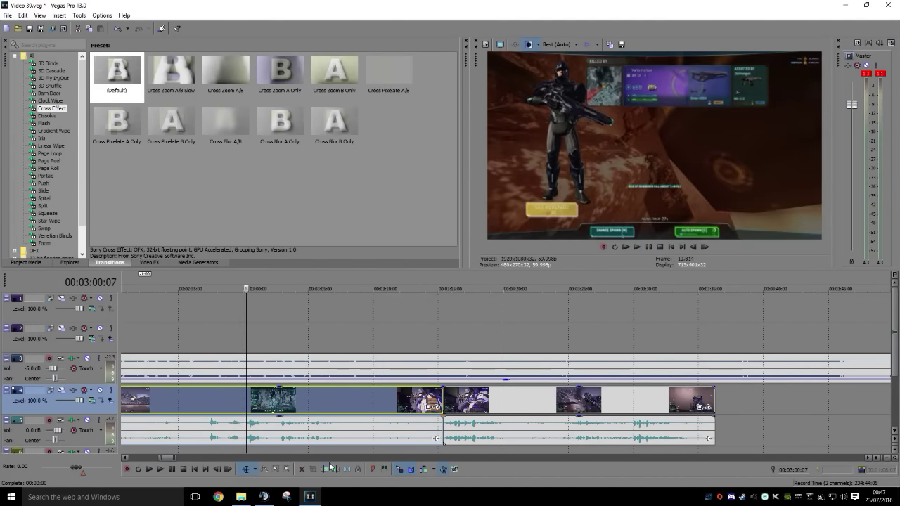
pyautogui.click(336, 469)
# Move the part after the split earlier so it overlaps the trimmed part by one second, and play the crossfade
pyautogui.moveTo(468, 411); pyautogui.dragTo(265, 406)
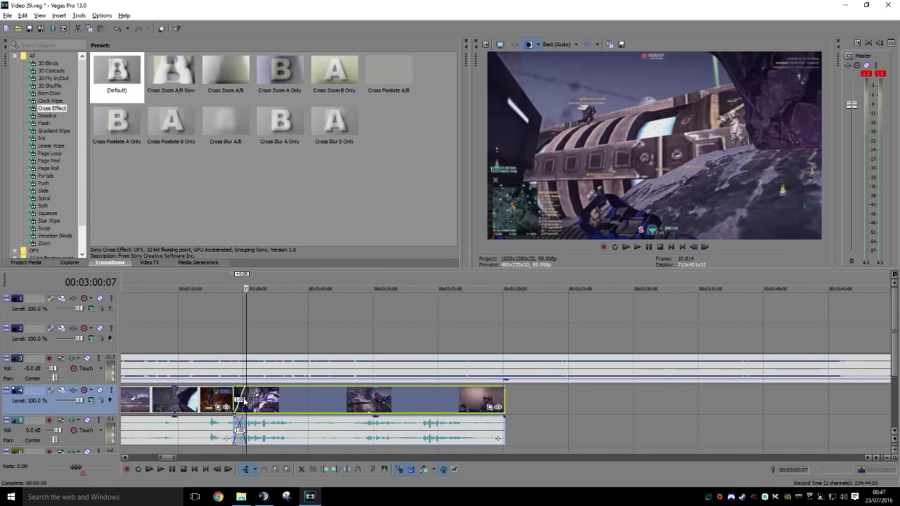
pyautogui.click(226, 392)
pyautogui.press('space')
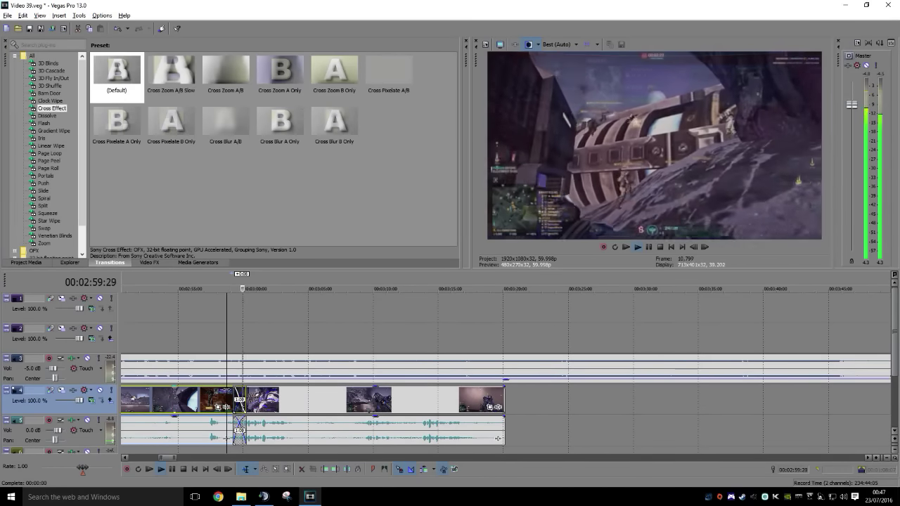
pyautogui.press('Return')
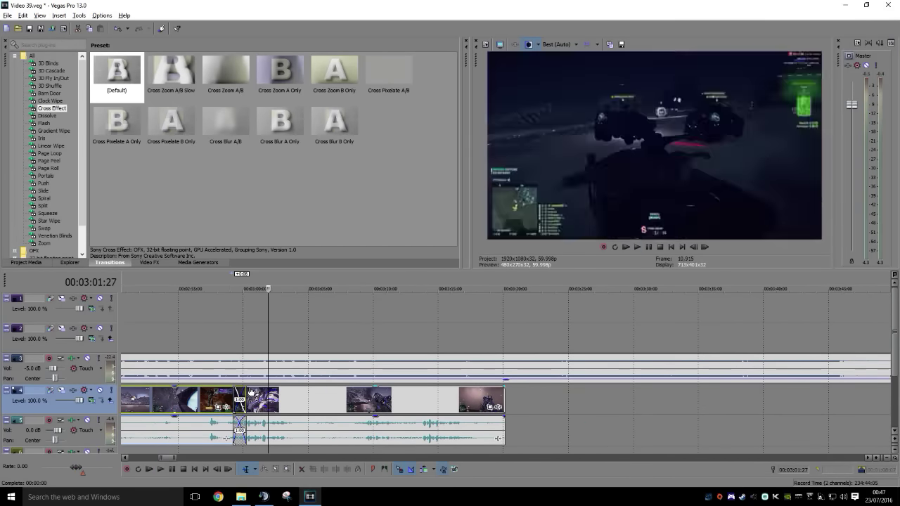
# Try a straight cut between the two parts at 00:03:00:07, then restore the one-second overlap
pyautogui.moveTo(251, 395); pyautogui.dragTo(265, 396)
pyautogui.click(237, 397)
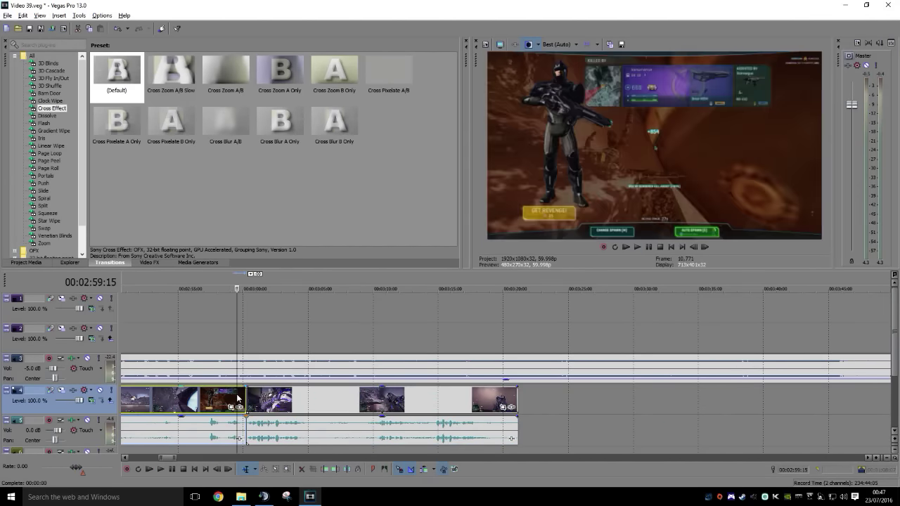
pyautogui.press('space')
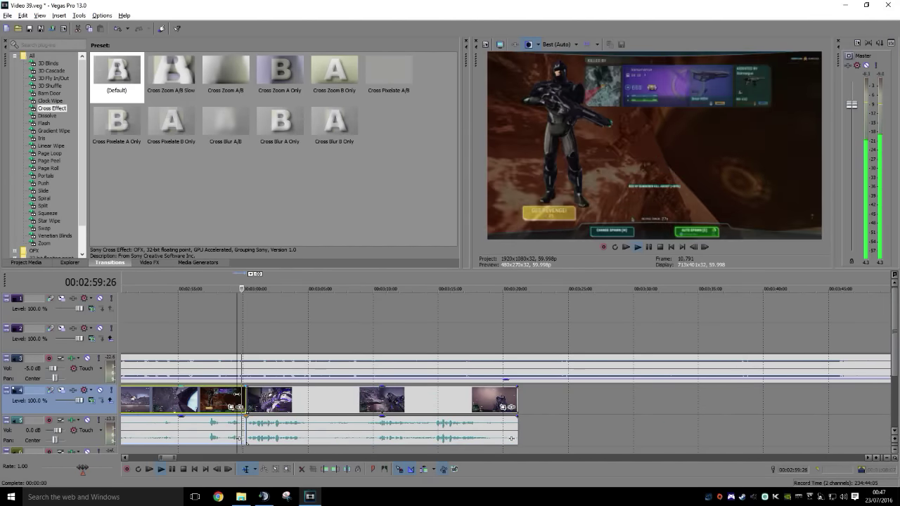
pyautogui.press('Return')
pyautogui.moveTo(278, 402); pyautogui.dragTo(265, 402)
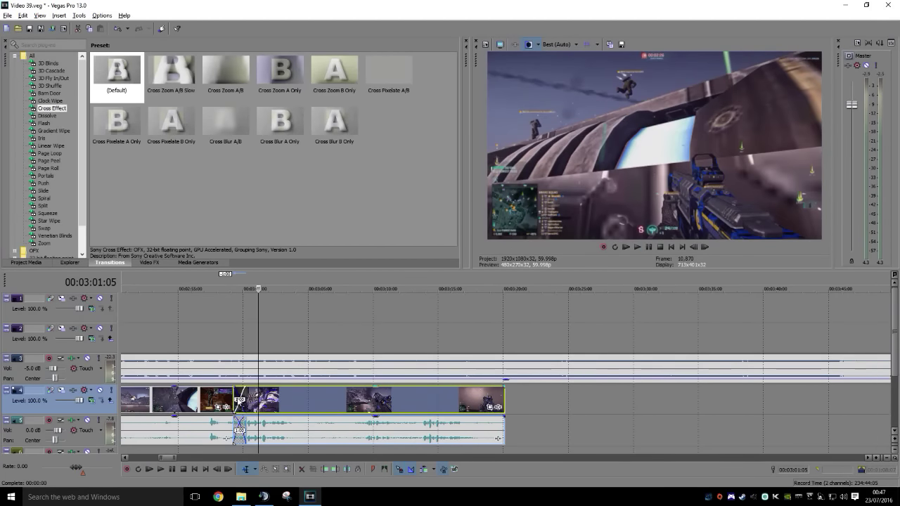
# Move the next two desert clips earlier so each overlaps the clip before it by about one second
pyautogui.press('space')
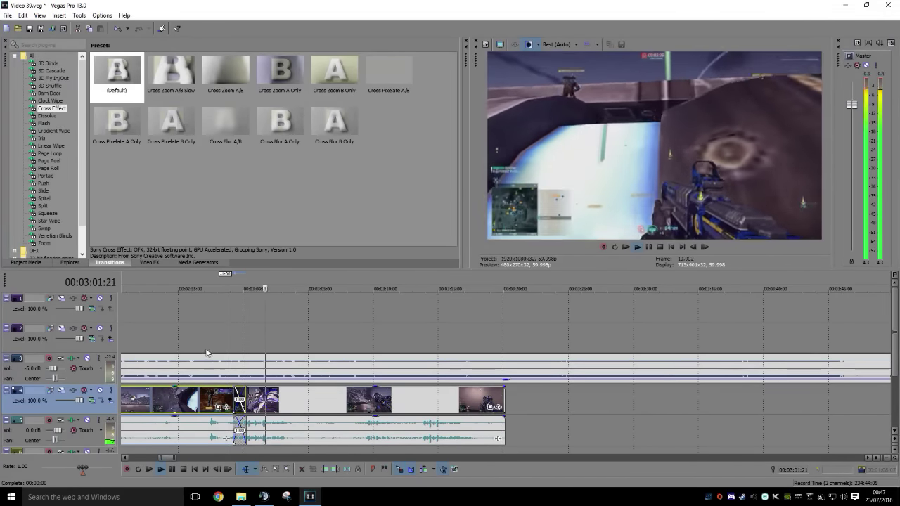
pyautogui.scroll(-3, 285, 389)
pyautogui.hscroll(2, 618, 409)
pyautogui.moveTo(678, 405); pyautogui.dragTo(531, 418)
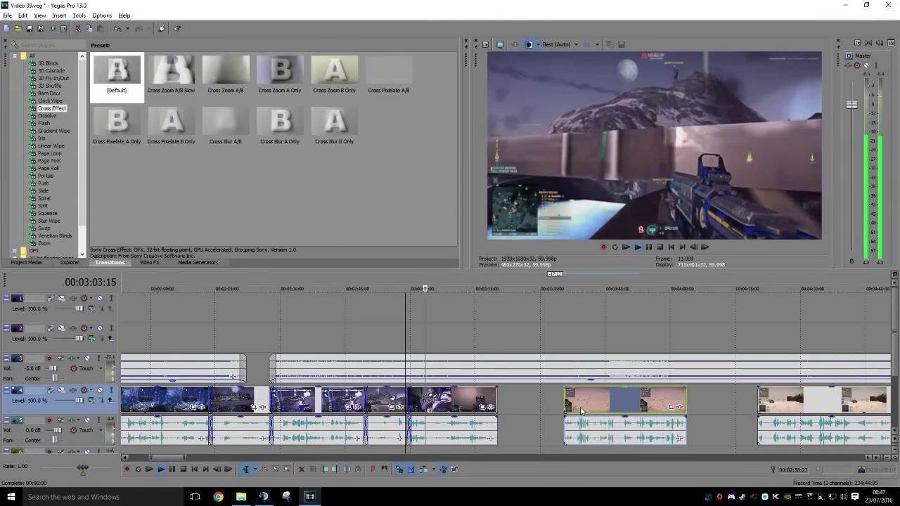
pyautogui.moveTo(782, 415); pyautogui.dragTo(635, 420)
pyautogui.hscroll(3, 847, 392)
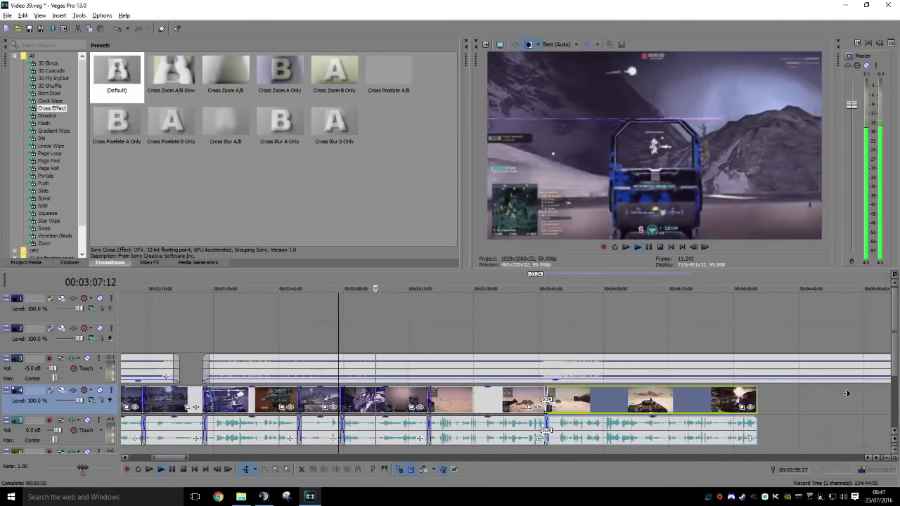
# Play the snowy gunfight clip after the 00:03:00 crossfade and examine its stretch up to about 00:03:17
pyautogui.scroll(2, 390, 341)
pyautogui.scroll(5, 563, 359)
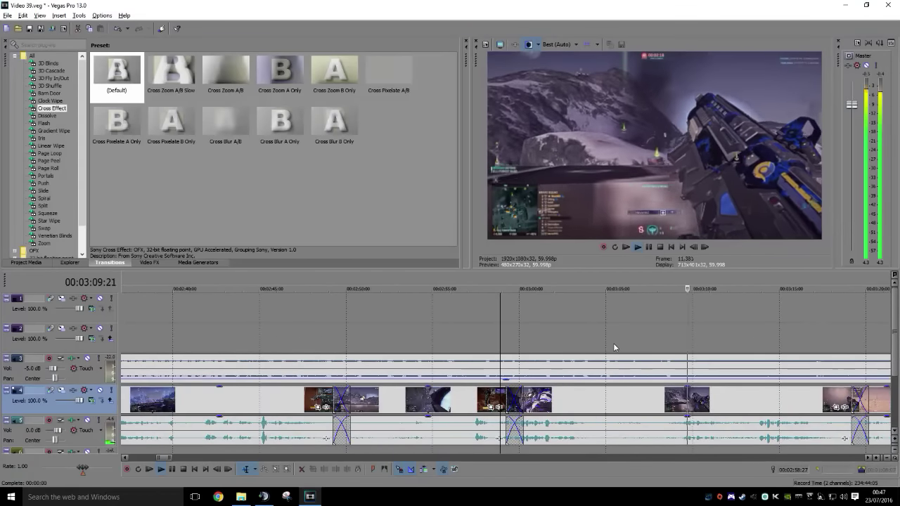
pyautogui.hscroll(1, 655, 340)
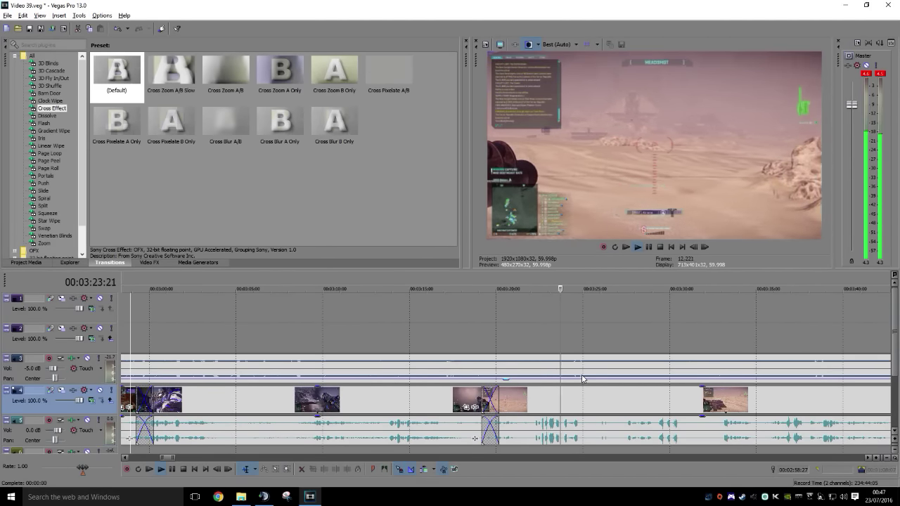
pyautogui.click(428, 394)
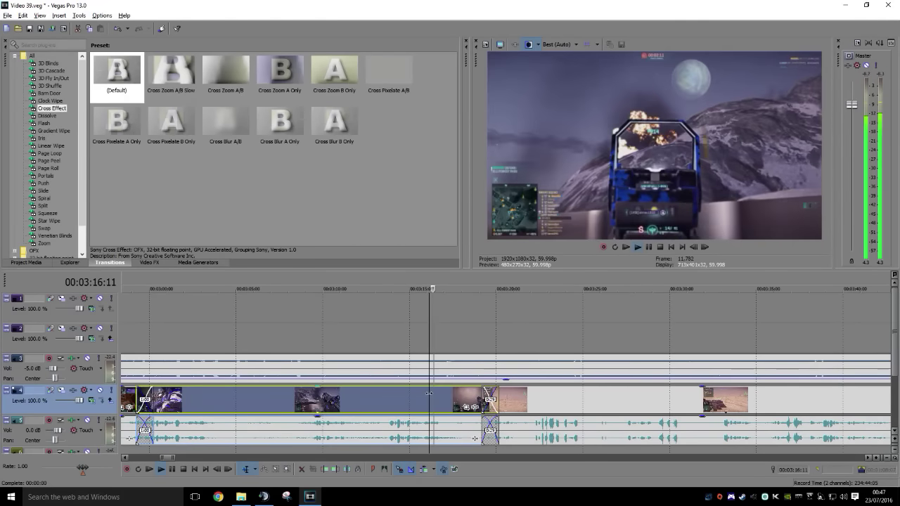
pyautogui.press('Return')
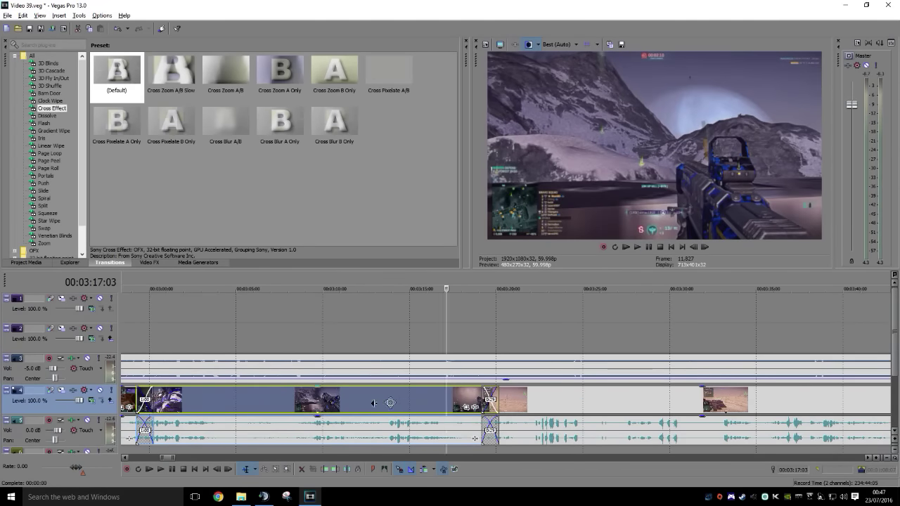
pyautogui.hscroll(-5, 373, 403)
pyautogui.click(460, 393)
pyautogui.press('space')
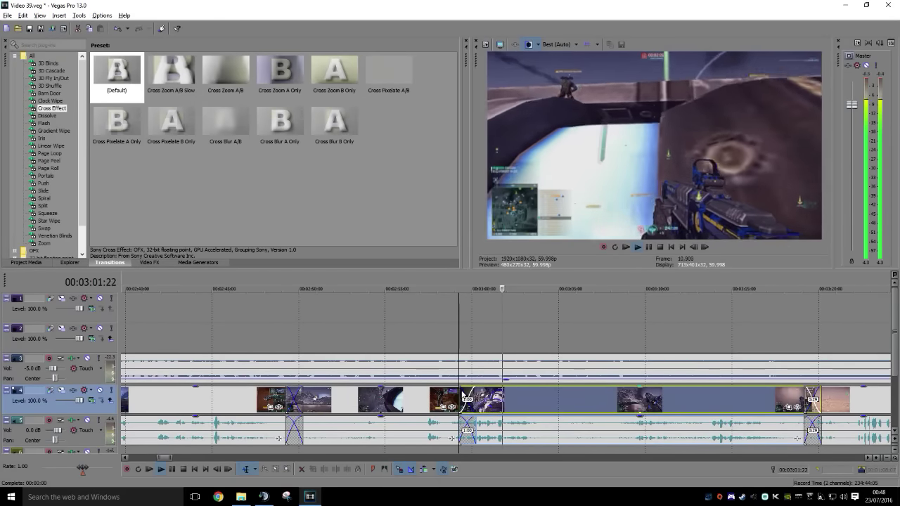
pyautogui.press('Return')
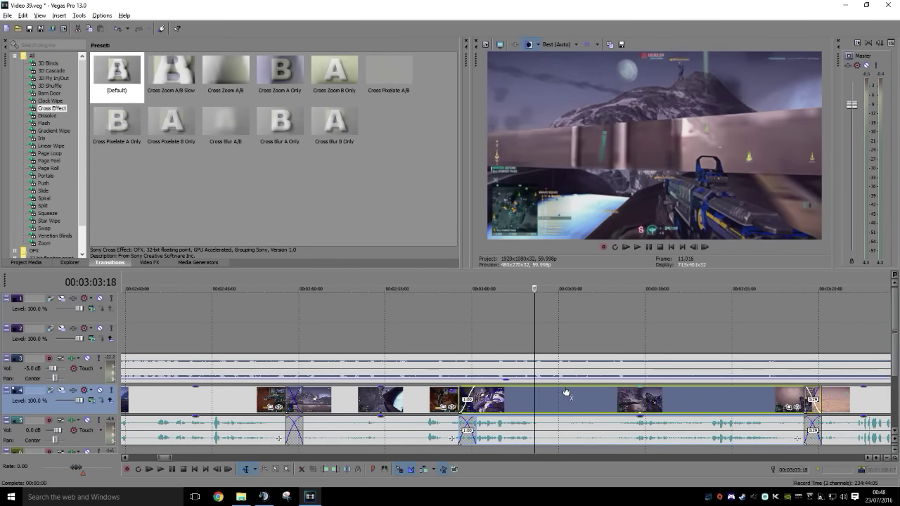
pyautogui.moveTo(690, 335); pyautogui.dragTo(718, 336)
pyautogui.hscroll(5, 725, 338)
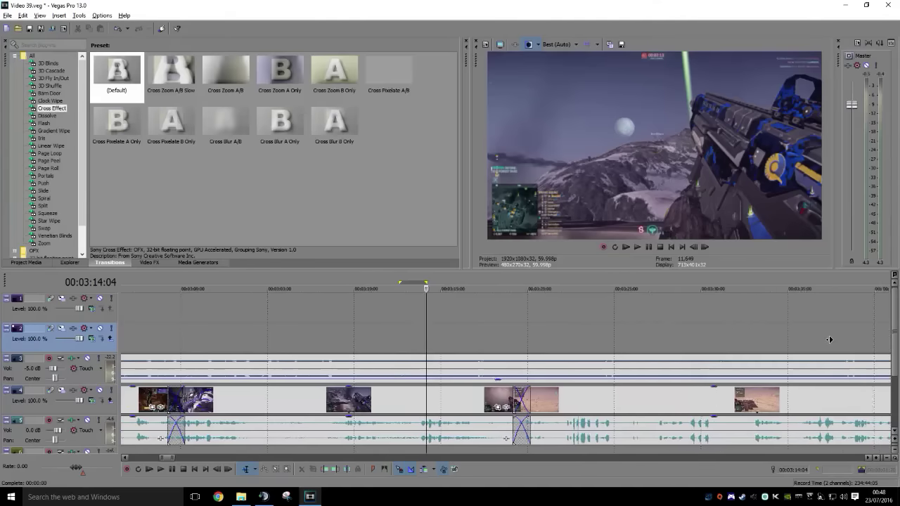
# Play the crossfade into the desert clip from 00:03:19:04 and watch the clip for a split point
pyautogui.click(429, 335)
pyautogui.press('space')
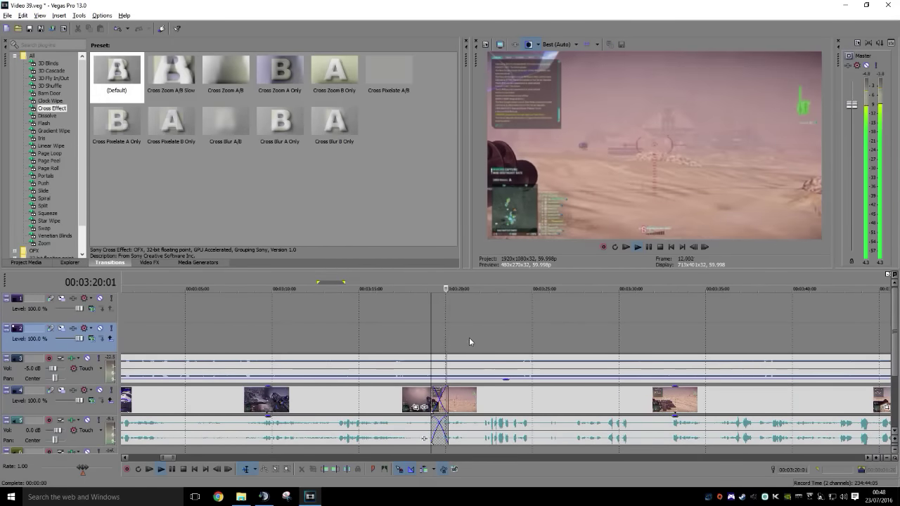
pyautogui.hscroll(1, 523, 339)
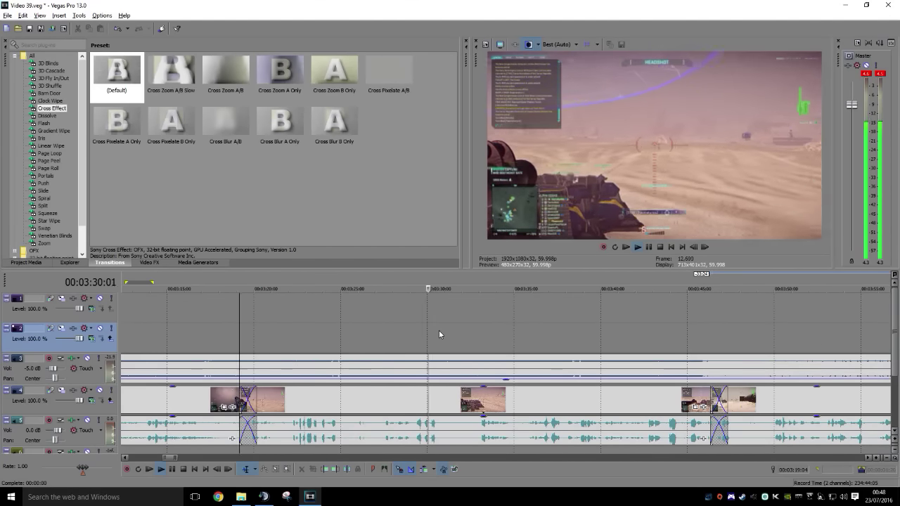
pyautogui.hscroll(2, 523, 339)
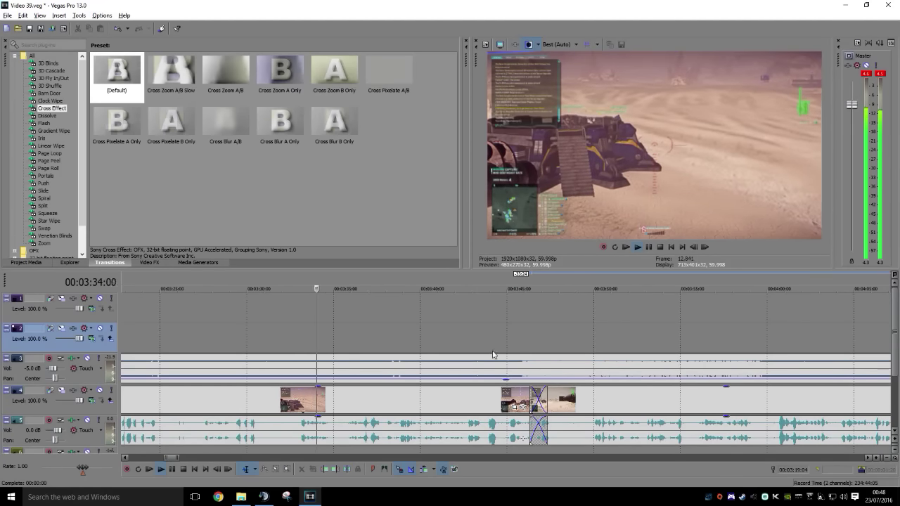
# Try splitting all tracks at 00:03:34:21, and undo the split
pyautogui.press('Return')
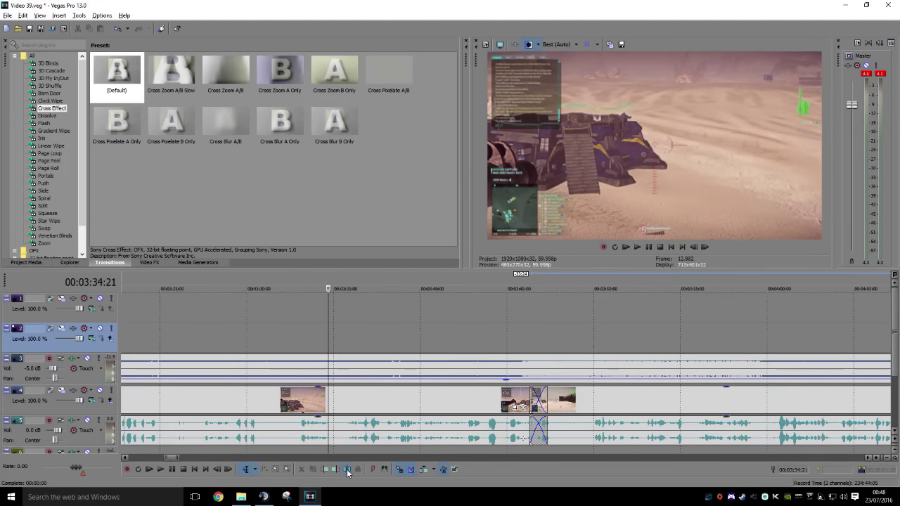
pyautogui.press('Return')
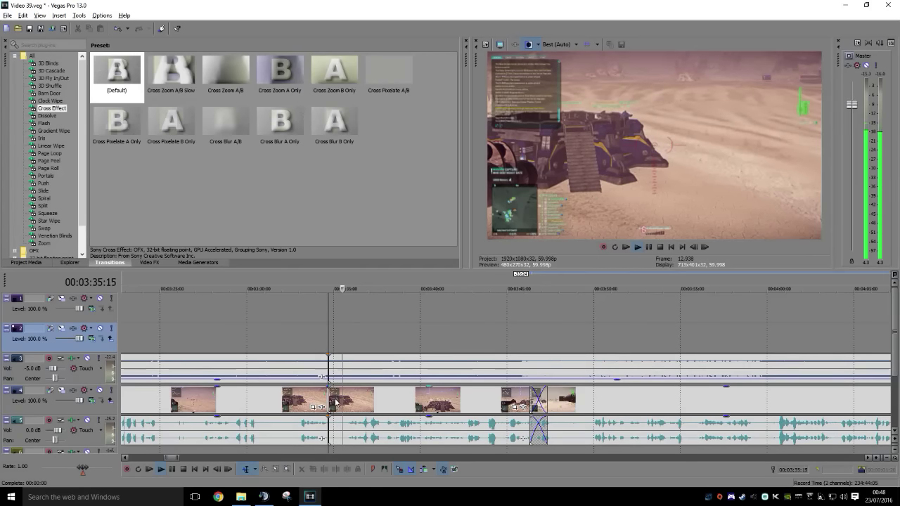
pyautogui.press('Return')
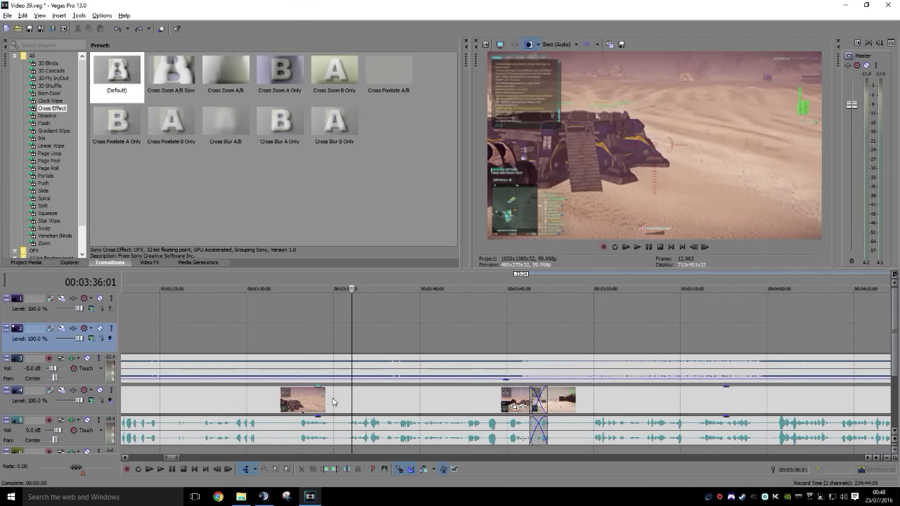
# Replay the desert clip from 00:03:33:29 and split only this clip and its audio at 00:03:34:18
pyautogui.click(333, 402)
pyautogui.click(313, 403)
pyautogui.press('Return')
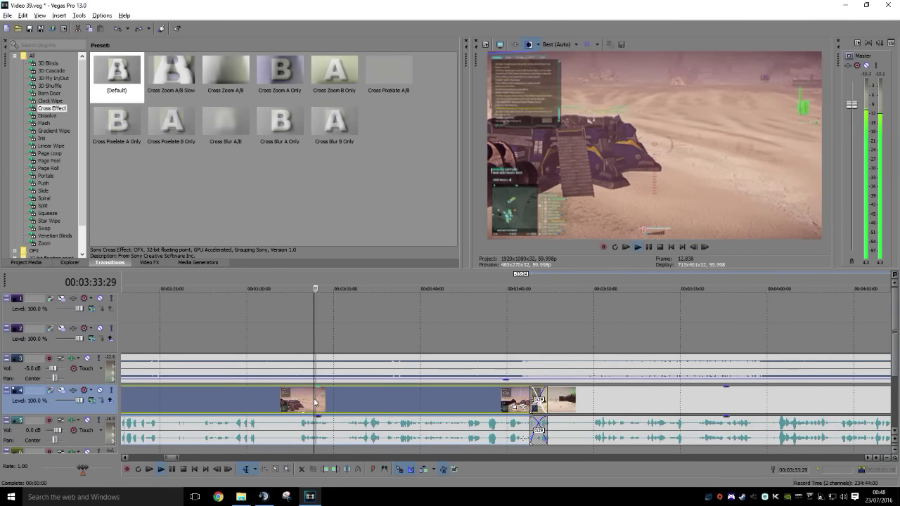
pyautogui.press('Return')
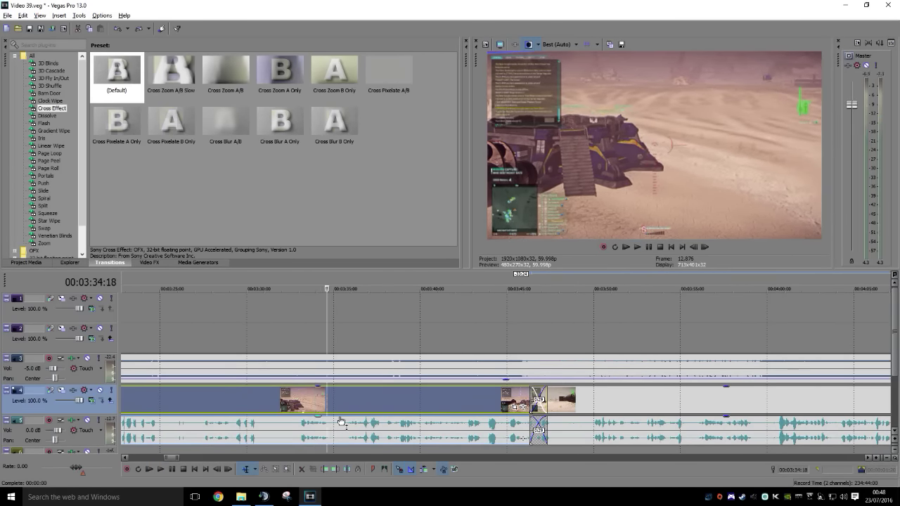
pyautogui.click(347, 470)
# Play the part after the split and trim its start at 00:03:42:21
pyautogui.press('space')
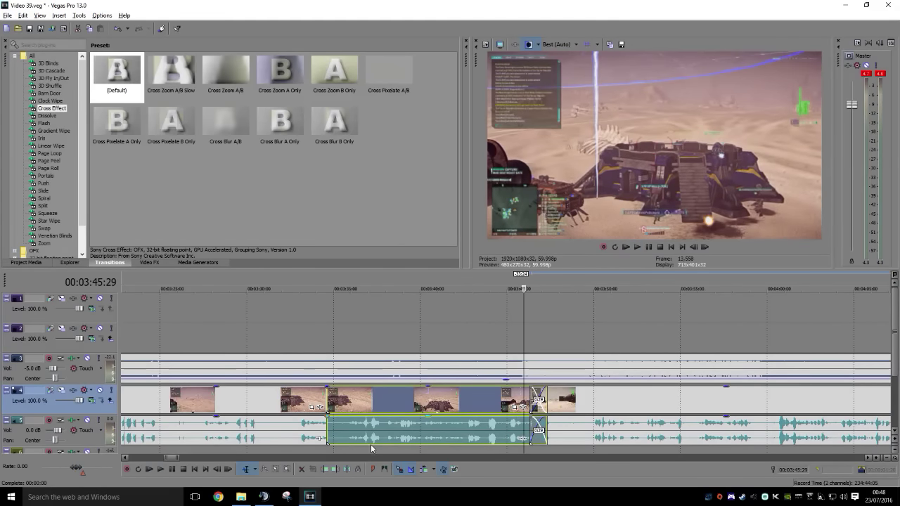
pyautogui.click(458, 410)
pyautogui.press('Return')
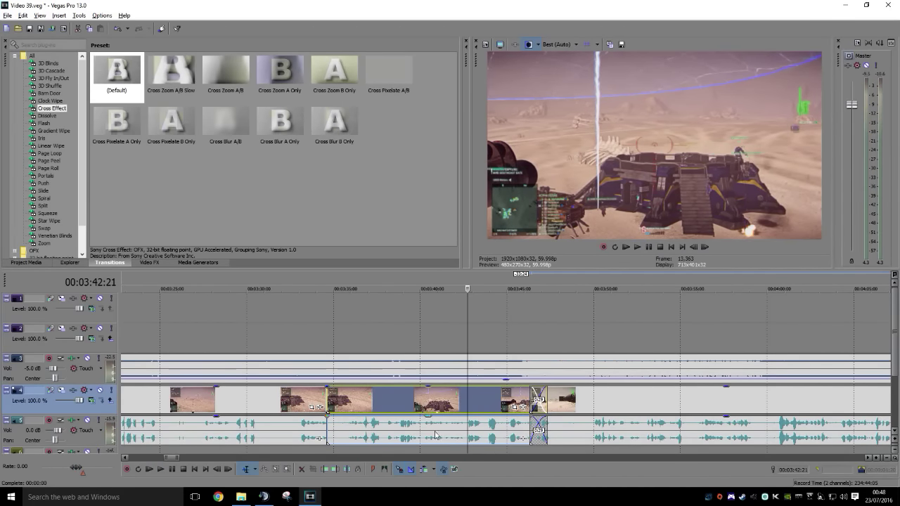
pyautogui.click(328, 469)
# Overlap the trimmed part with the preceding one by one second, and move the following tank clip earlier to overlap it by about one second
pyautogui.moveTo(495, 401); pyautogui.dragTo(337, 401)
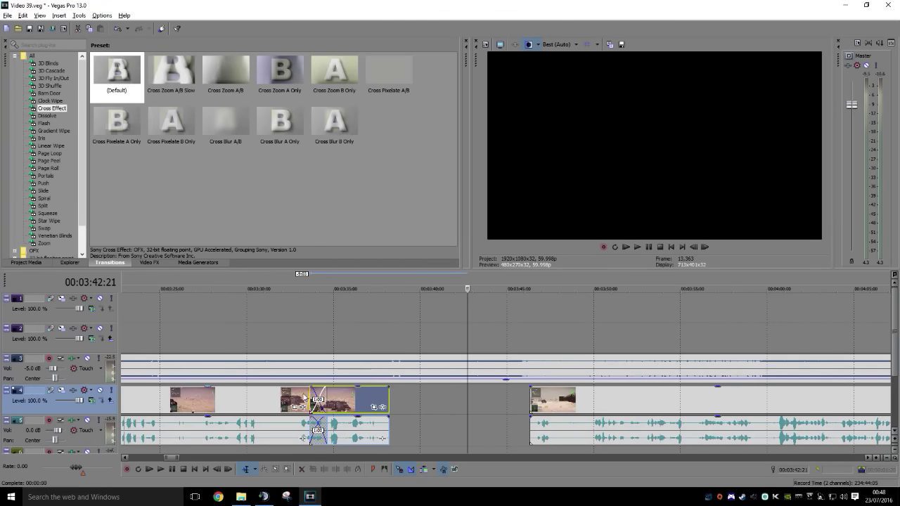
pyautogui.click(302, 396)
pyautogui.press('space')
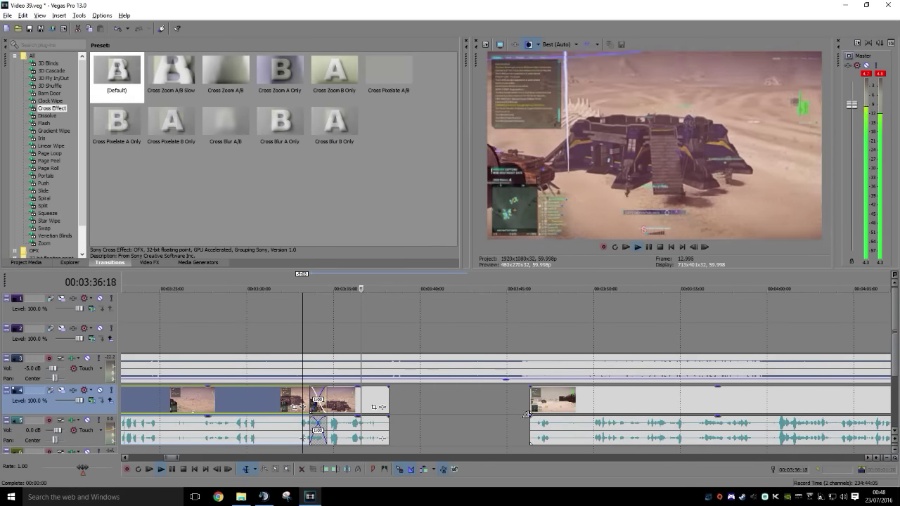
pyautogui.moveTo(551, 406); pyautogui.dragTo(397, 410)
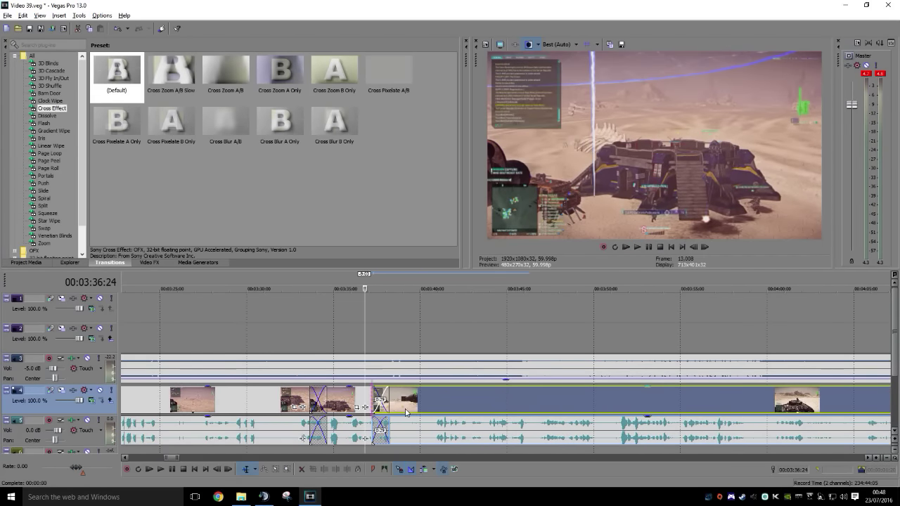
pyautogui.press('space')
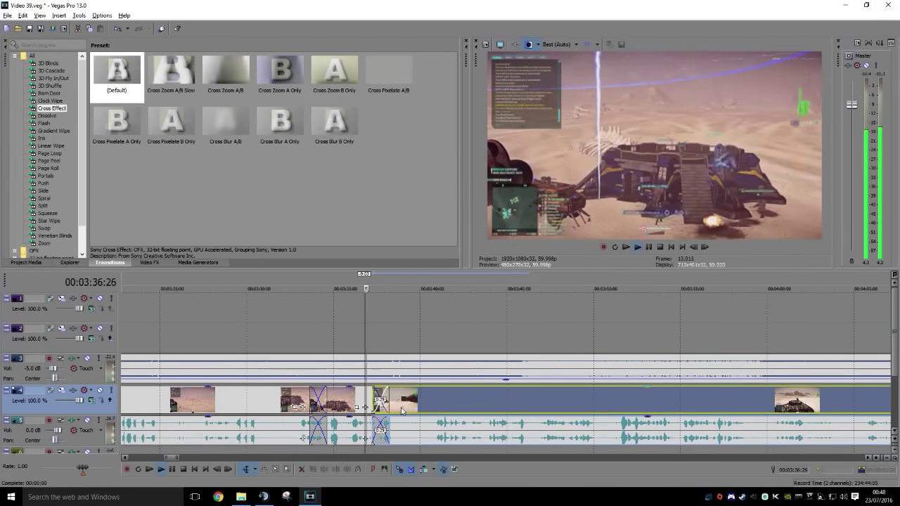
# Play on into the tank clip and split it at 00:03:45:13
pyautogui.hscroll(2, 486, 338)
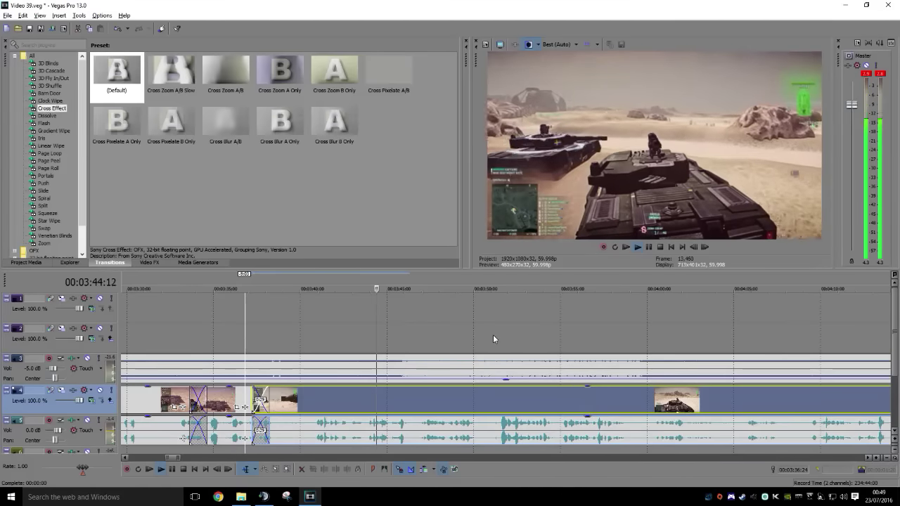
pyautogui.press('Return')
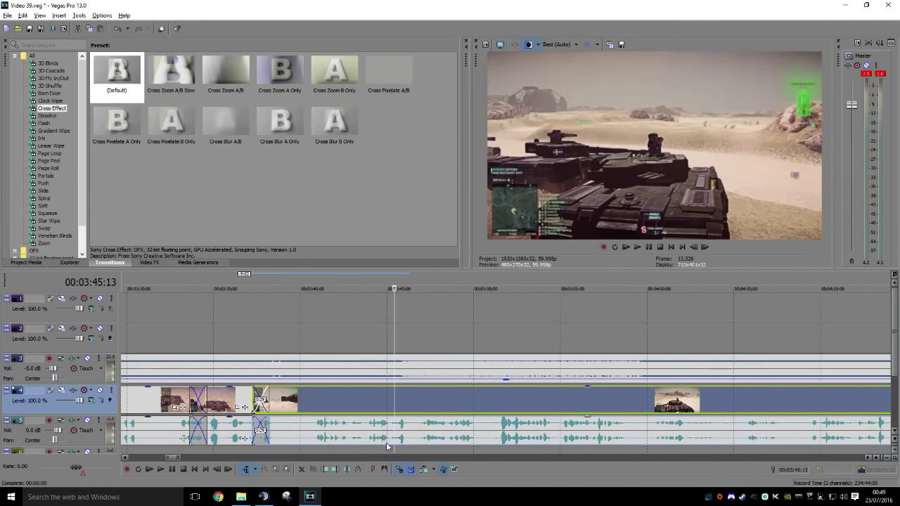
pyautogui.click(350, 469)
pyautogui.press('space')
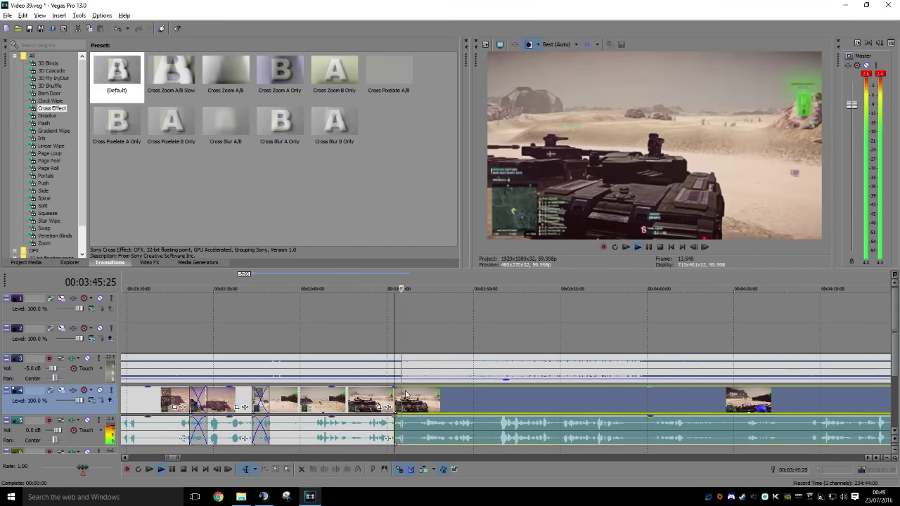
# Play the second part of the tank clip from 00:04:03:21 and trim its start at 00:04:05:00
pyautogui.press('Return')
pyautogui.moveTo(405, 344); pyautogui.dragTo(713, 353)
pyautogui.press('space')
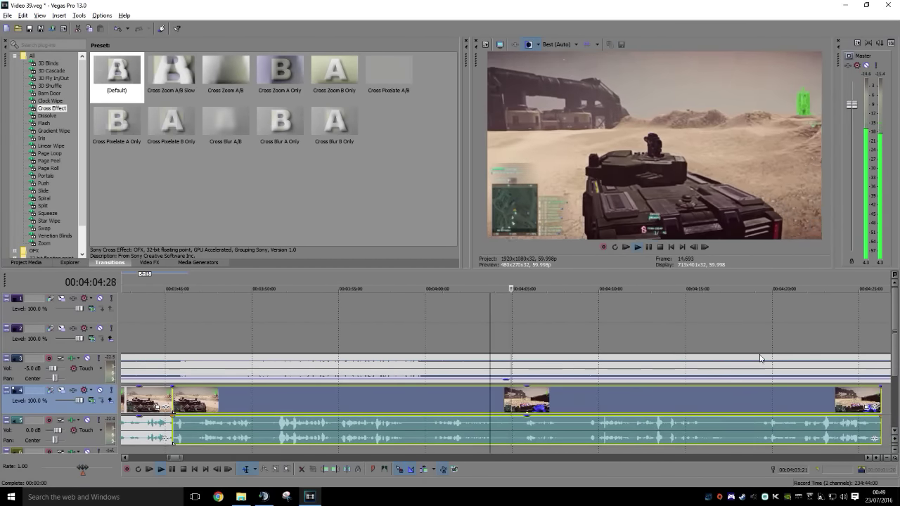
pyautogui.press('space')
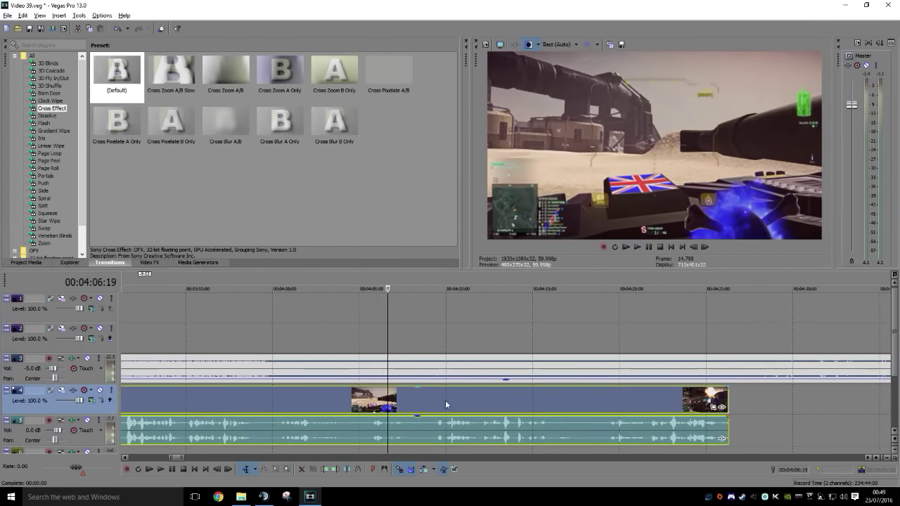
pyautogui.click(360, 401)
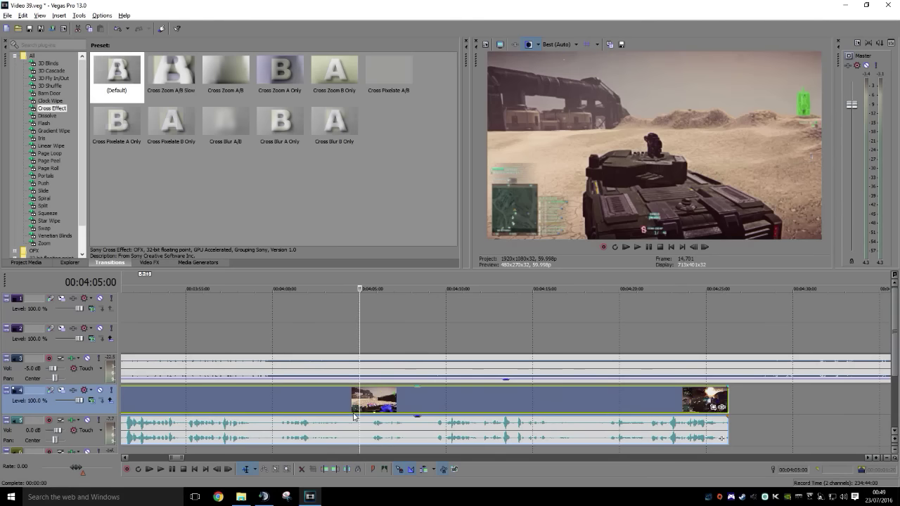
pyautogui.click(324, 469)
# Move the trimmed tank part earlier so it overlaps the first tank part by one second
pyautogui.middleClick(322, 384)
pyautogui.hscroll(-5, 232, 383)
pyautogui.moveTo(737, 402); pyautogui.dragTo(385, 408)
pyautogui.scroll(-3, 720, 333)
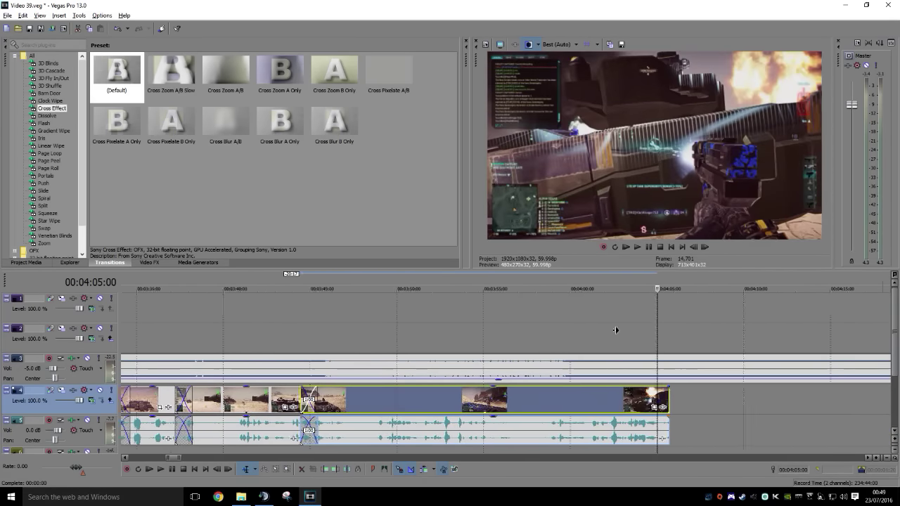
# Move the following two clips earlier so they join the end of the tank clip with overlaps of about one second
pyautogui.scroll(-2, 734, 332)
pyautogui.hscroll(3, 812, 340)
pyautogui.moveTo(685, 409); pyautogui.dragTo(459, 413)
pyautogui.click(464, 403)
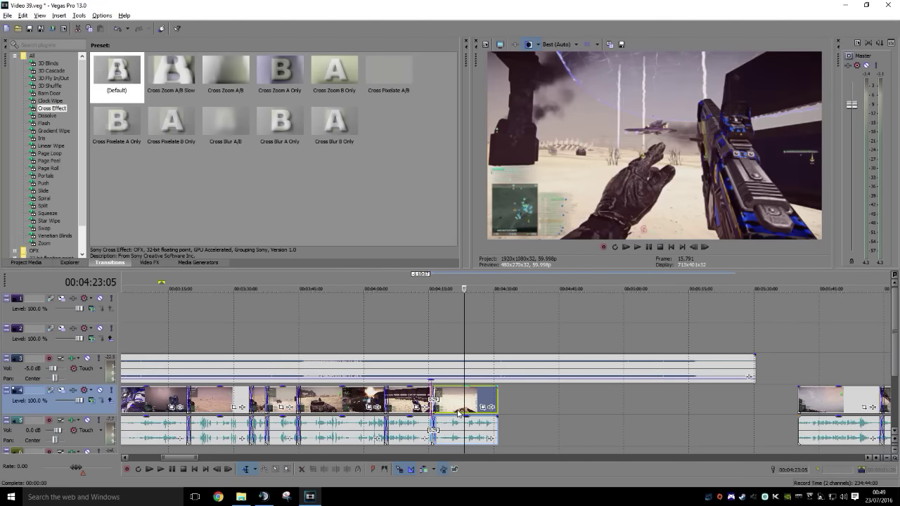
# Play the joined tank sequence from 00:03:44:13, and replay it from about 00:03:53
pyautogui.click(258, 366)
pyautogui.click(294, 346)
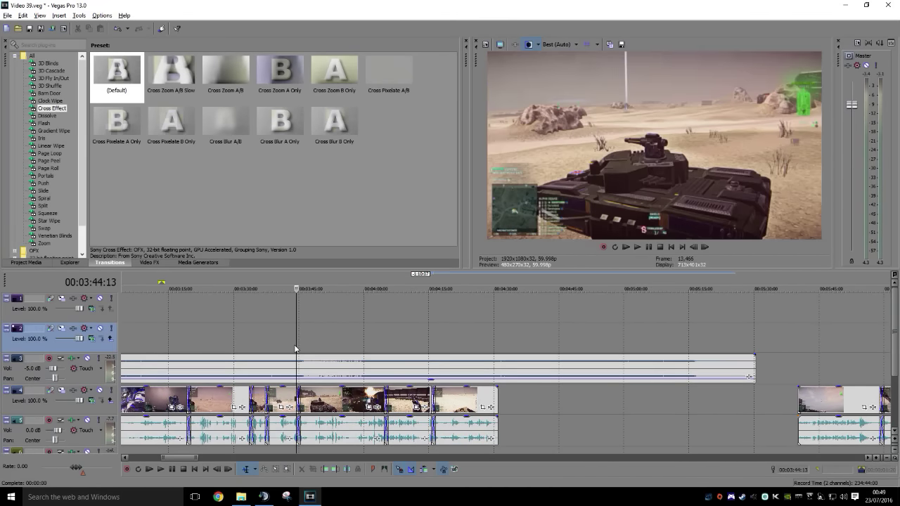
pyautogui.press('space')
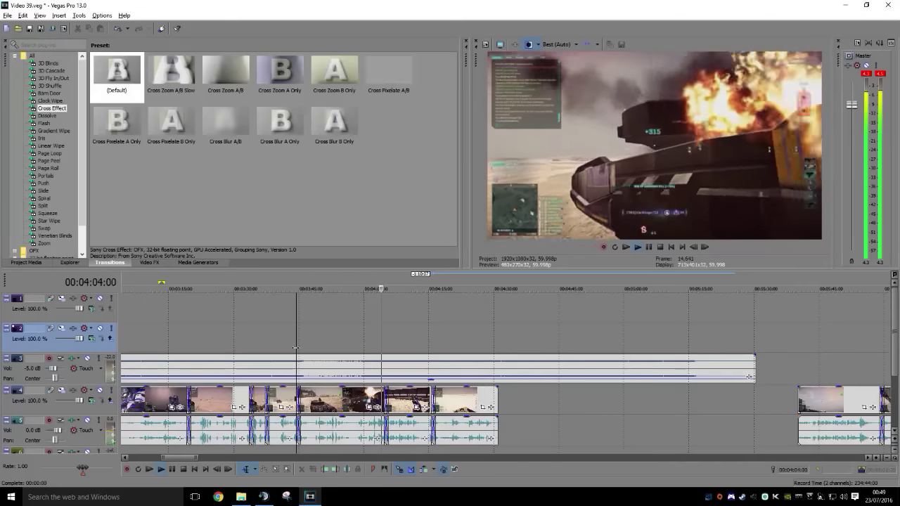
pyautogui.press('space')
pyautogui.click(334, 351)
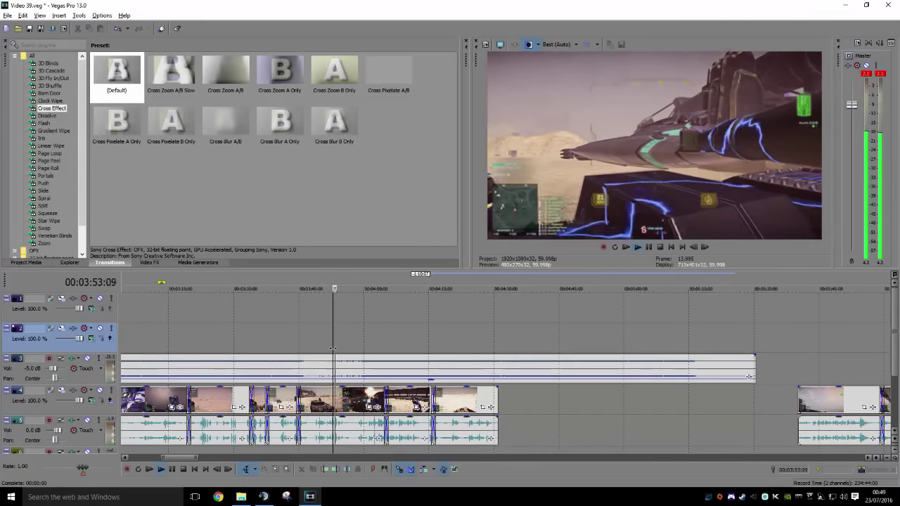
# Replay the tank sequence from about 00:03:47, and continue checking the joined clips from about 00:03:58
pyautogui.click(324, 345)
pyautogui.click(313, 343)
pyautogui.click(310, 344)
pyautogui.press('space')
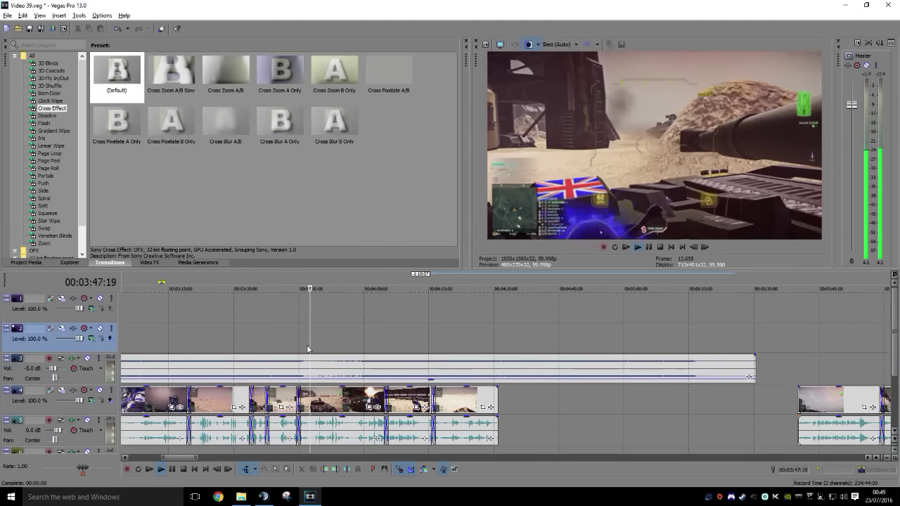
pyautogui.click(354, 347)
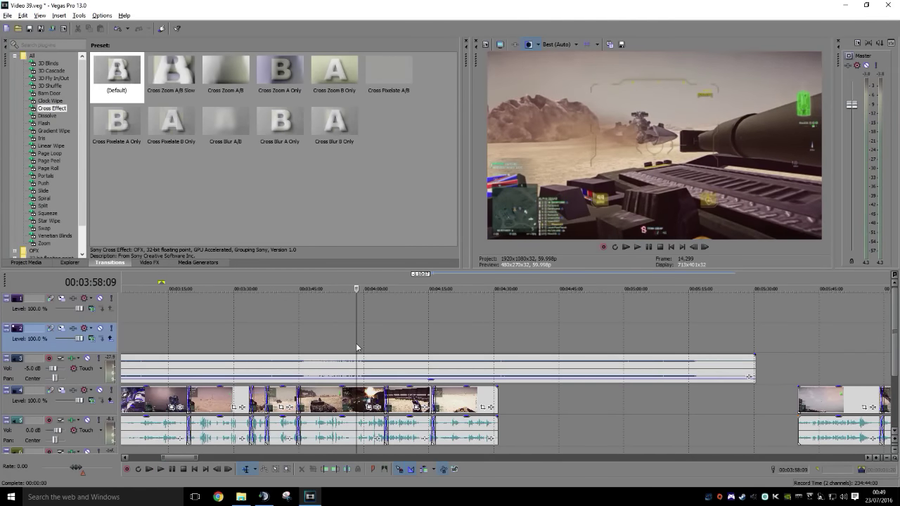
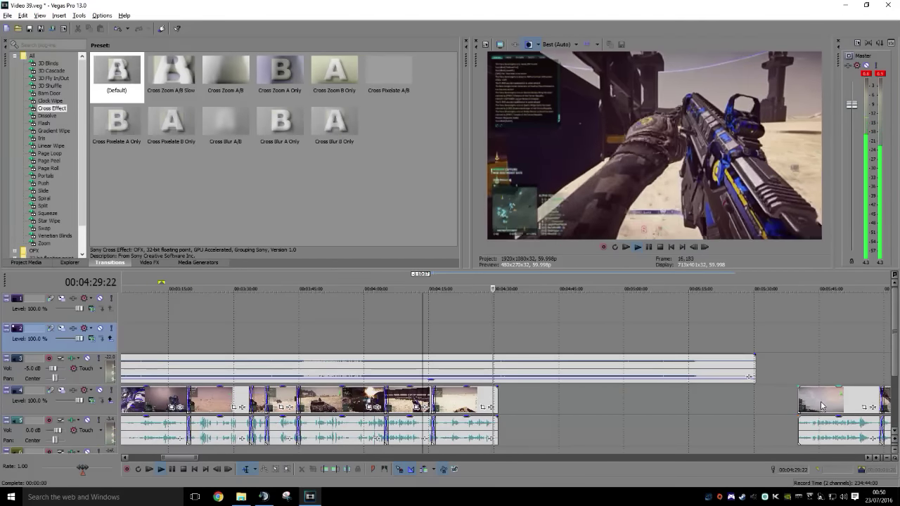
pyautogui.press('Return')
pyautogui.click(336, 469)
pyautogui.moveTo(841, 392); pyautogui.dragTo(837, 393)
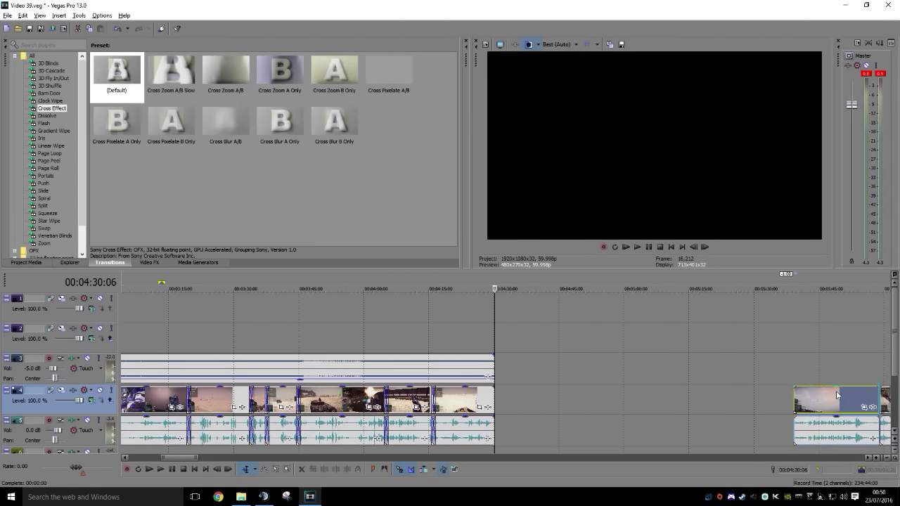
pyautogui.hotkey('ctrl', 'z')
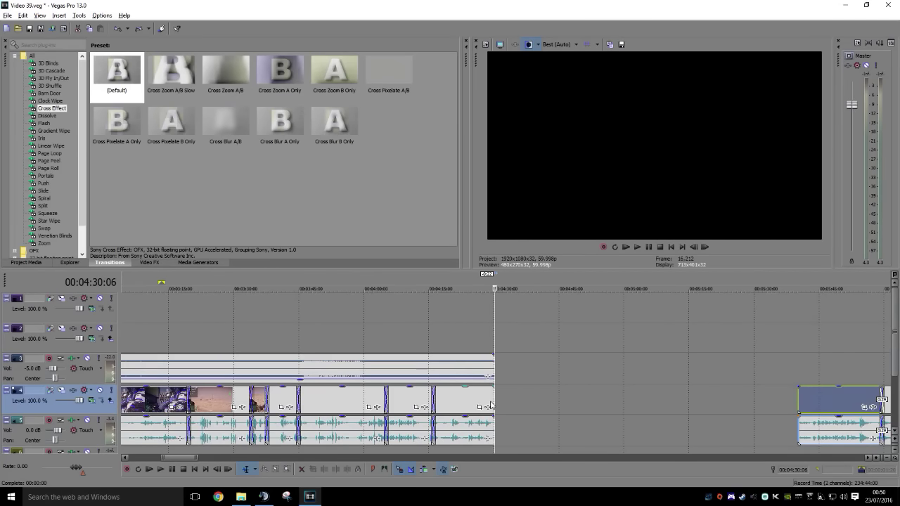
pyautogui.hotkey('ctrl', 'z')
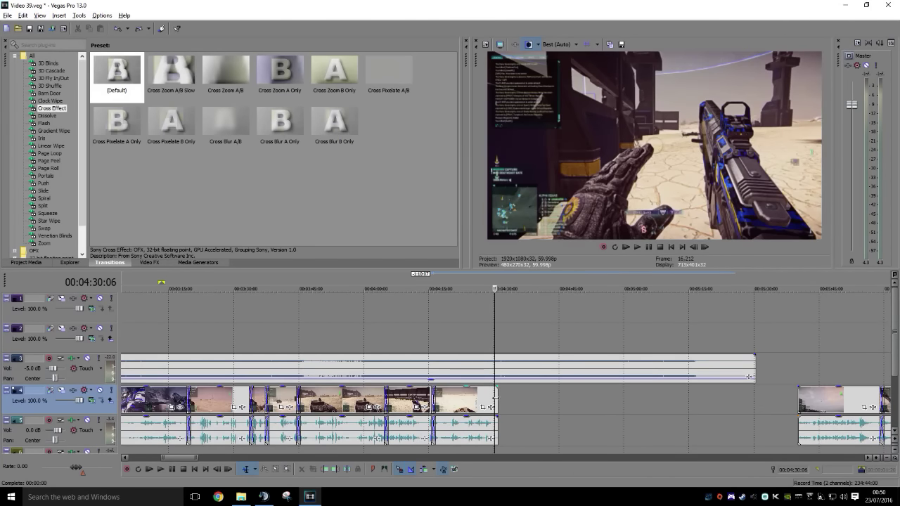
# Trim the end of the last joined clip at 00:04:30:00 and move the following aircraft clip earlier to overlap it by one second
pyautogui.click(493, 402)
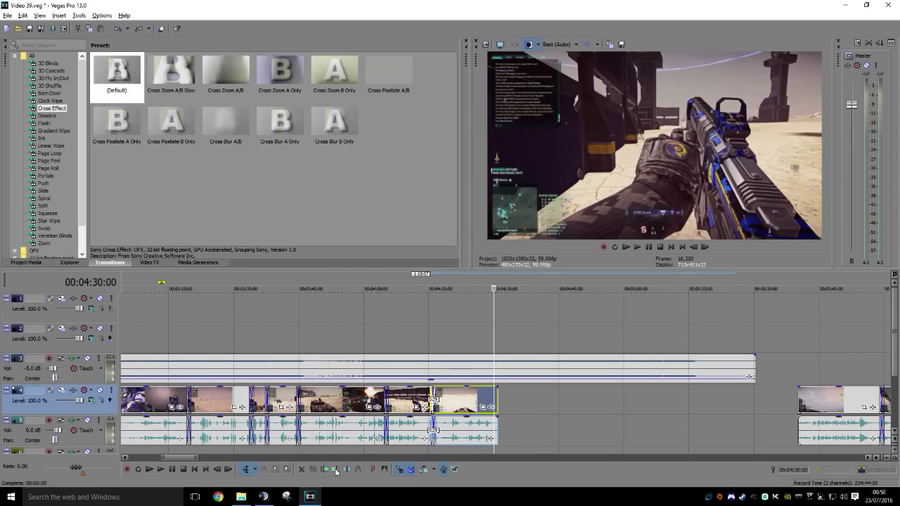
pyautogui.moveTo(814, 412); pyautogui.dragTo(506, 412)
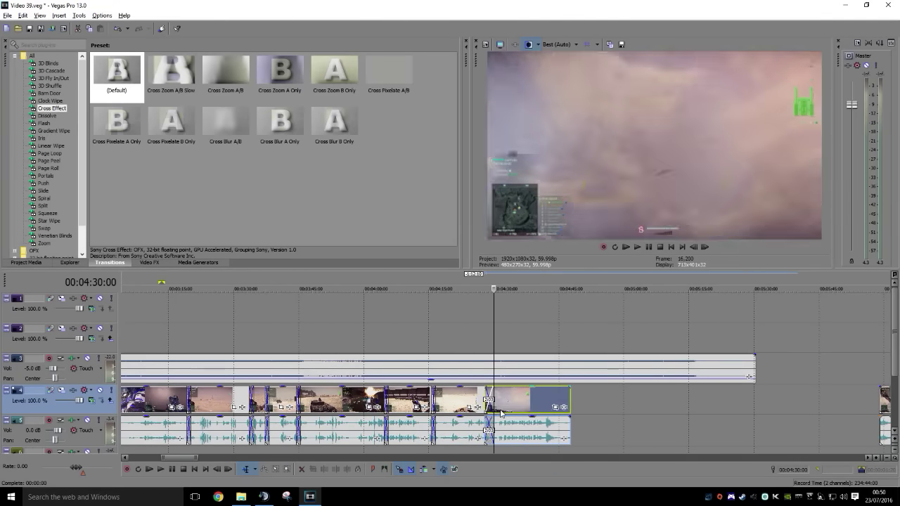
# Play the aircraft clip from 00:04:29:00, trim its start at 00:04:32:08 and keep it overlapping the previous clip by about one second
pyautogui.click(489, 398)
pyautogui.press('space')
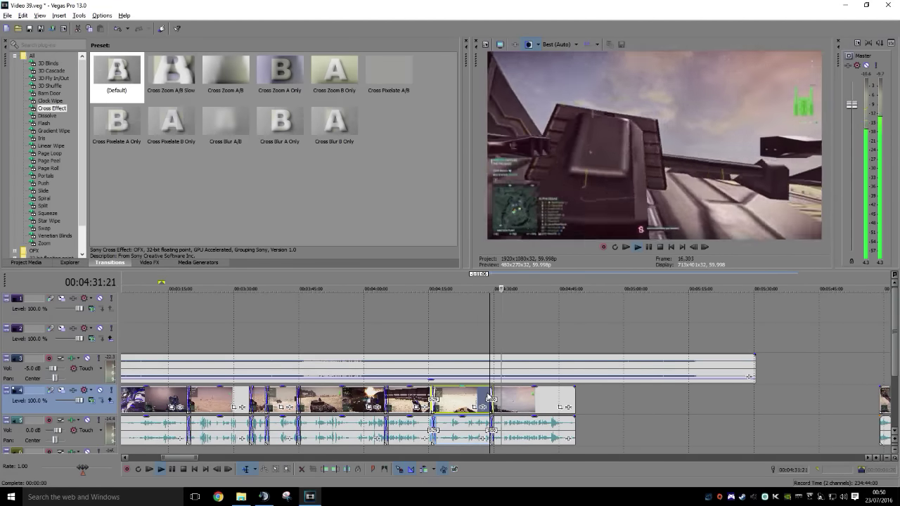
pyautogui.middleClick(619, 416)
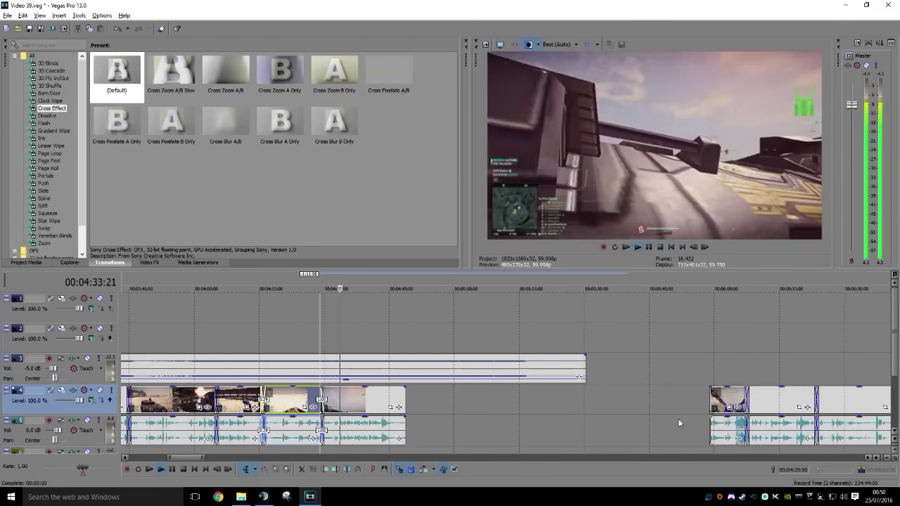
pyautogui.press('Return')
pyautogui.click(334, 406)
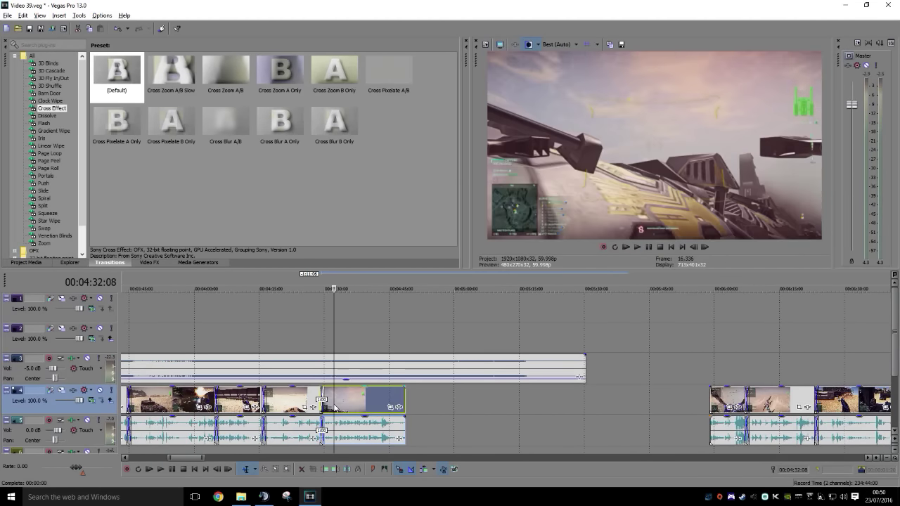
pyautogui.click(327, 471)
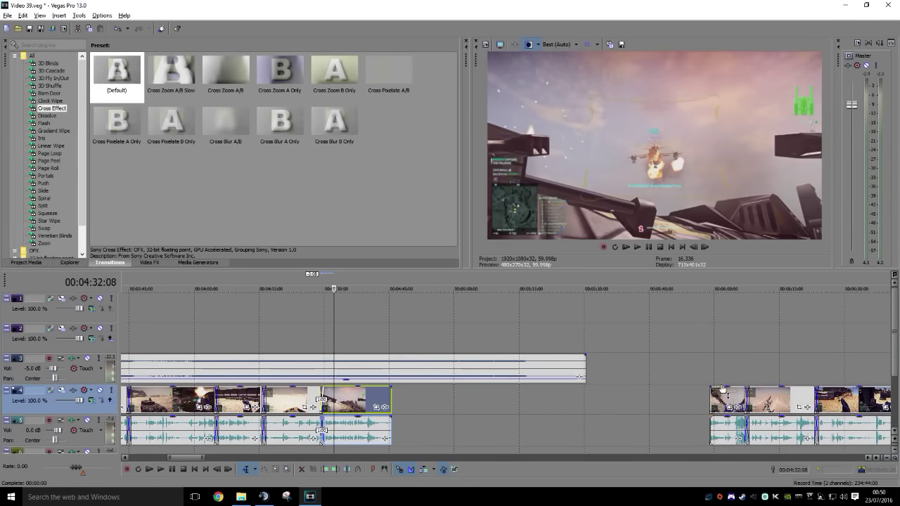
# Move the next four clips earlier one by one so each overlaps the clip before it by about one second
pyautogui.moveTo(730, 402); pyautogui.dragTo(408, 415)
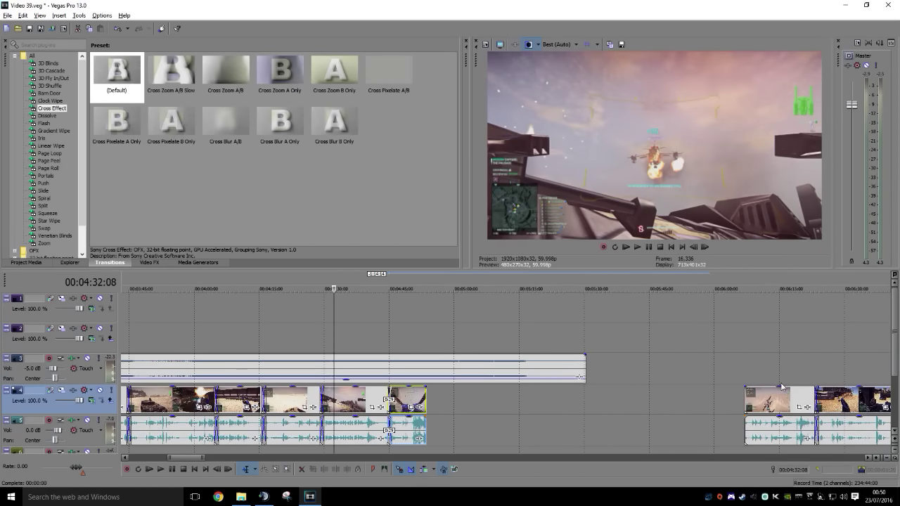
pyautogui.moveTo(782, 386); pyautogui.dragTo(460, 411)
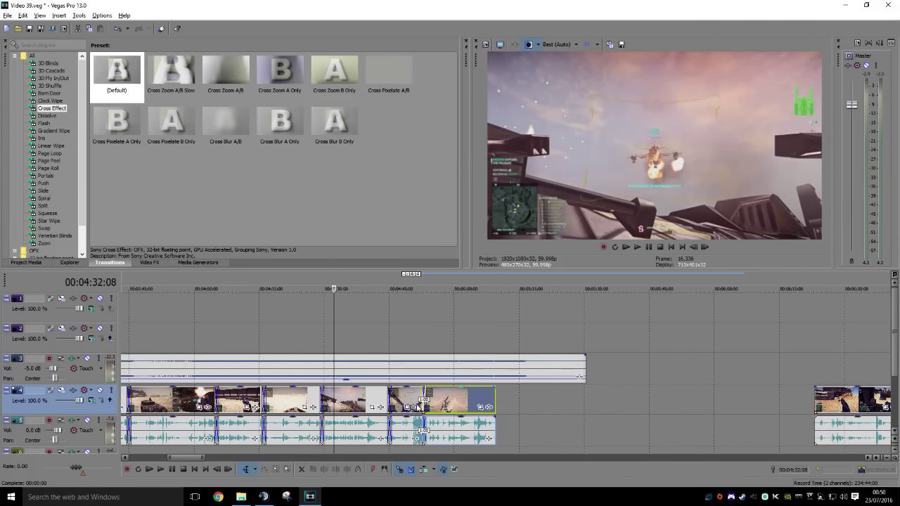
pyautogui.press('space')
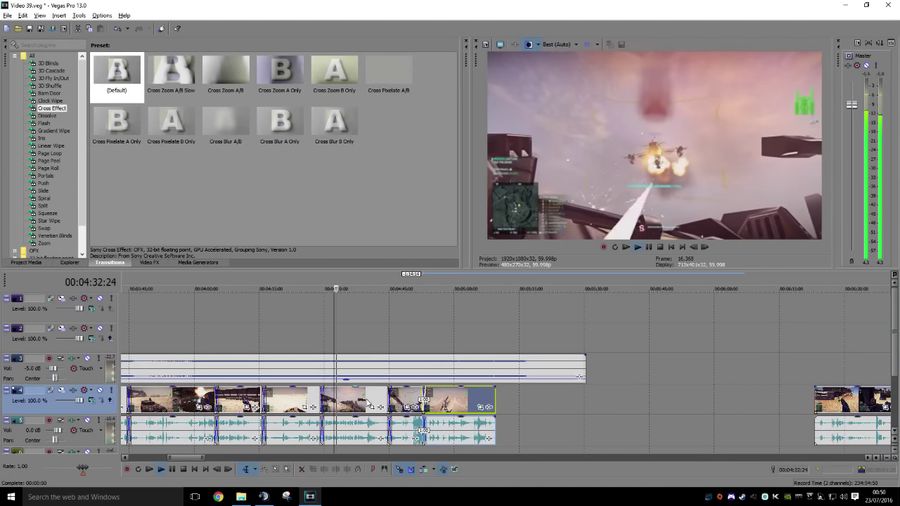
pyautogui.hscroll(1, 795, 408)
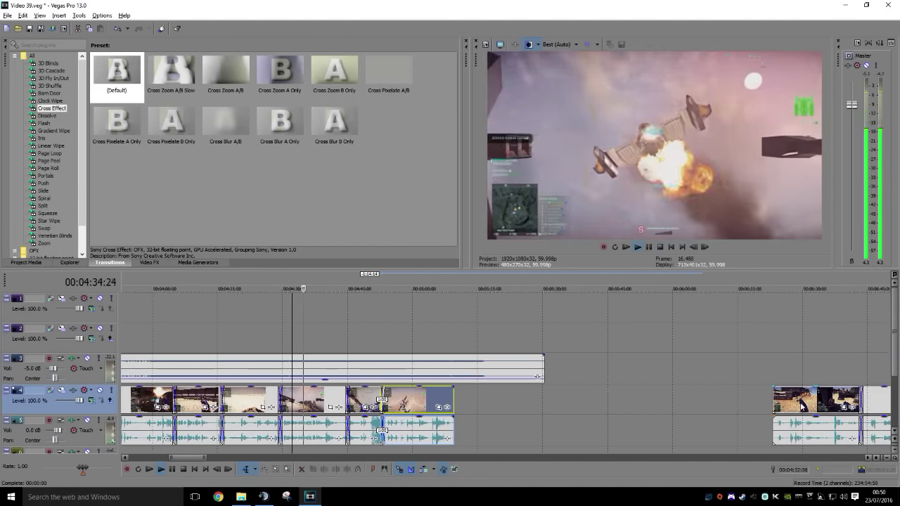
pyautogui.moveTo(795, 403); pyautogui.dragTo(451, 402)
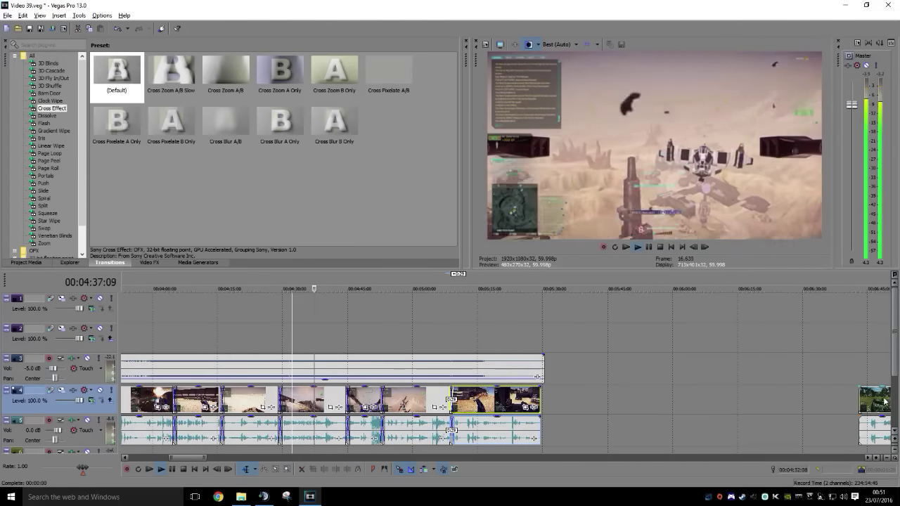
pyautogui.moveTo(884, 401); pyautogui.dragTo(556, 411)
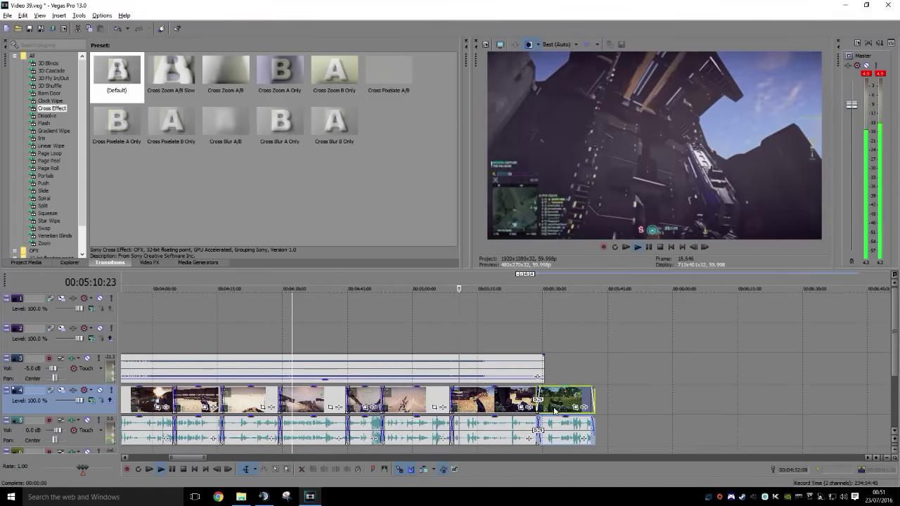
# Select all remaining clips after the gap, from about 00:07:00 to the end, and move them earlier to join the edited sequence
pyautogui.scroll(-6, 704, 396)
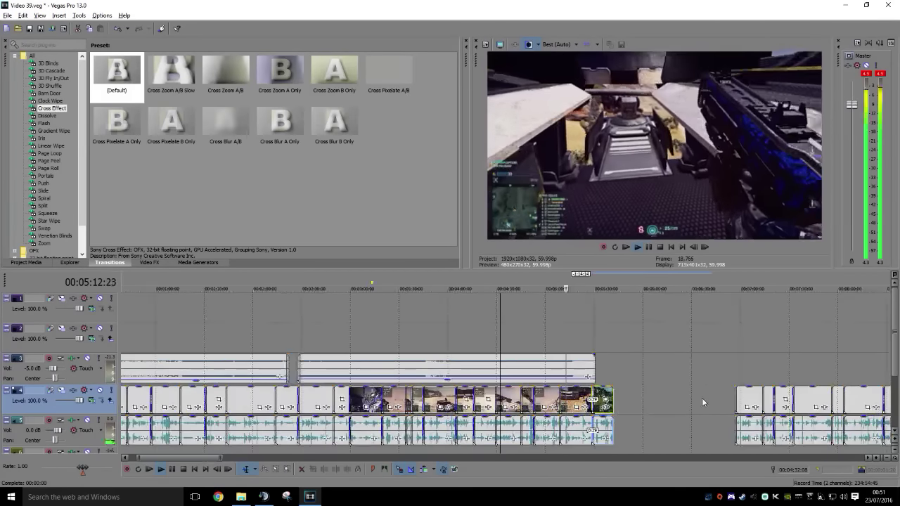
pyautogui.moveTo(567, 394); pyautogui.dragTo(372, 396)
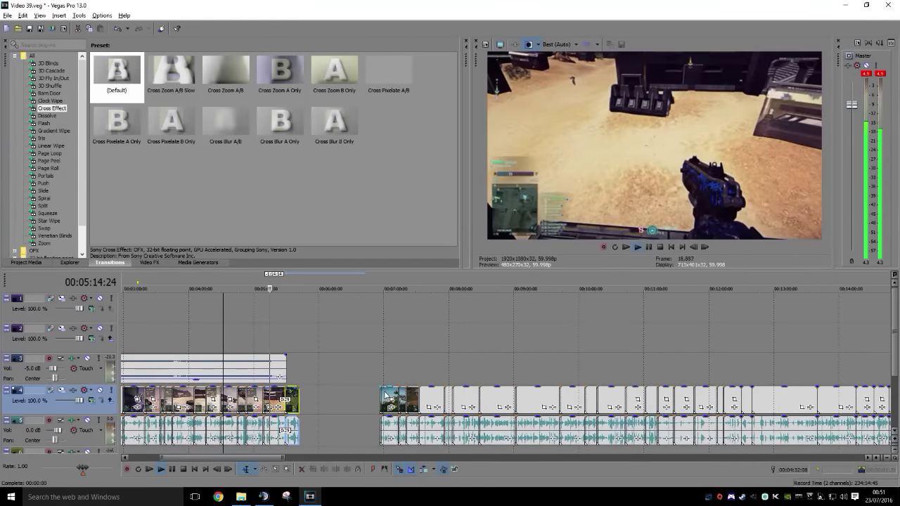
pyautogui.click(384, 394)
pyautogui.hscroll(8, 434, 374)
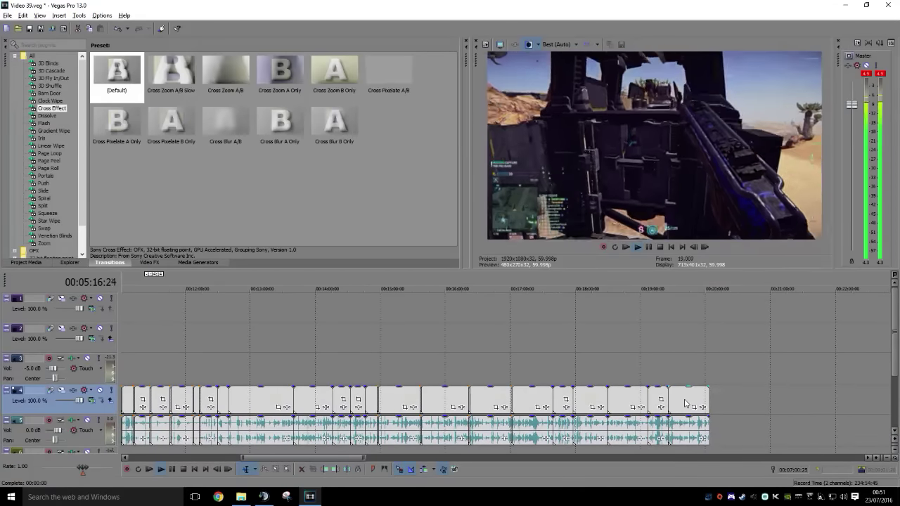
pyautogui.keyDown('shift'); pyautogui.click(686, 402); pyautogui.keyUp('shift')
pyautogui.hscroll(-10, 677, 372)
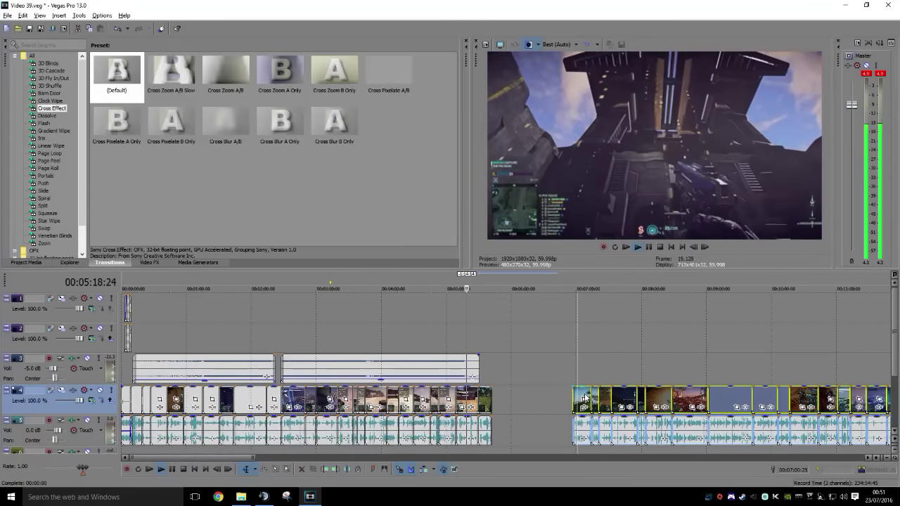
pyautogui.moveTo(583, 398); pyautogui.dragTo(500, 405)
# Insert the music file "Kevin MacLeod - Wounded" on the music track at 00:05:41:01, at the start of the tank clip
pyautogui.click(493, 367)
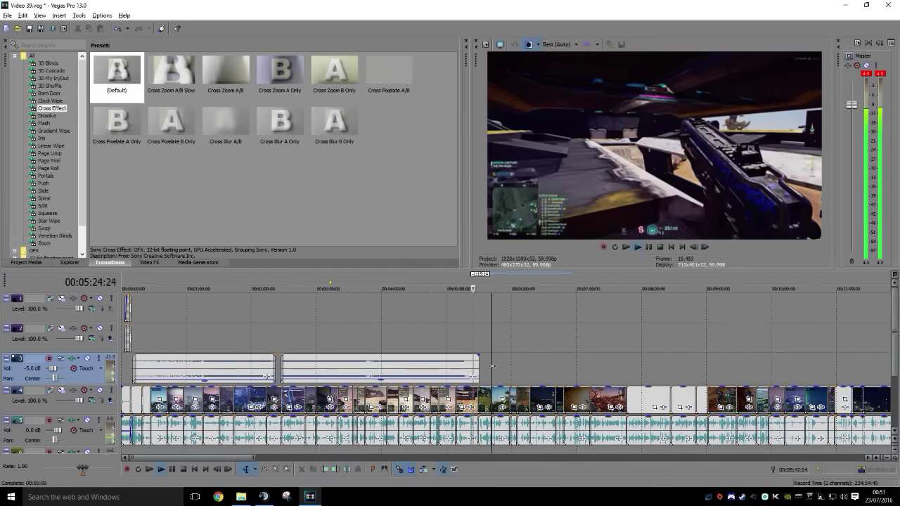
pyautogui.scroll(3, 486, 371)
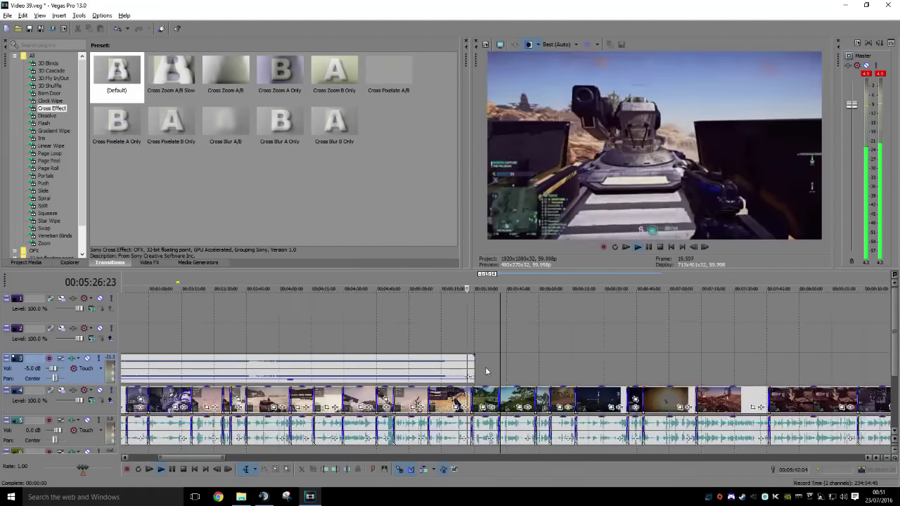
pyautogui.scroll(2, 486, 371)
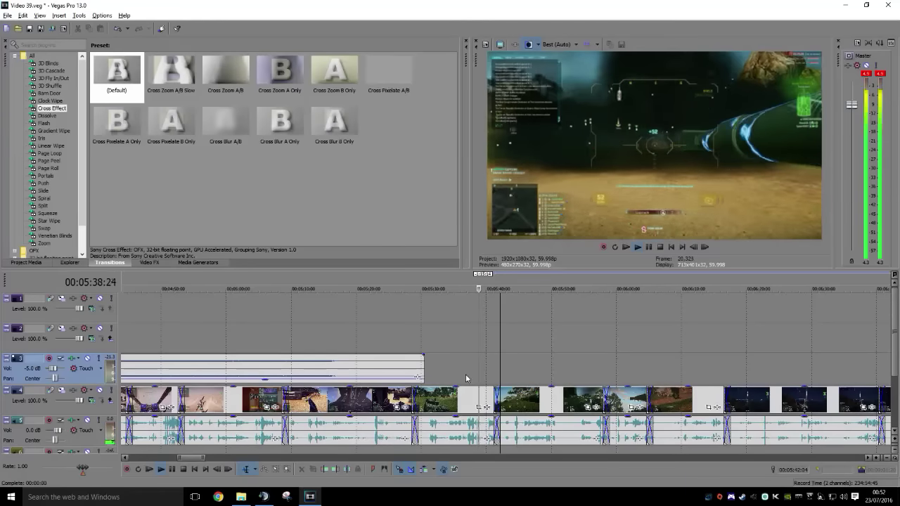
pyautogui.press('Return')
pyautogui.press('Return')
pyautogui.press('Return')
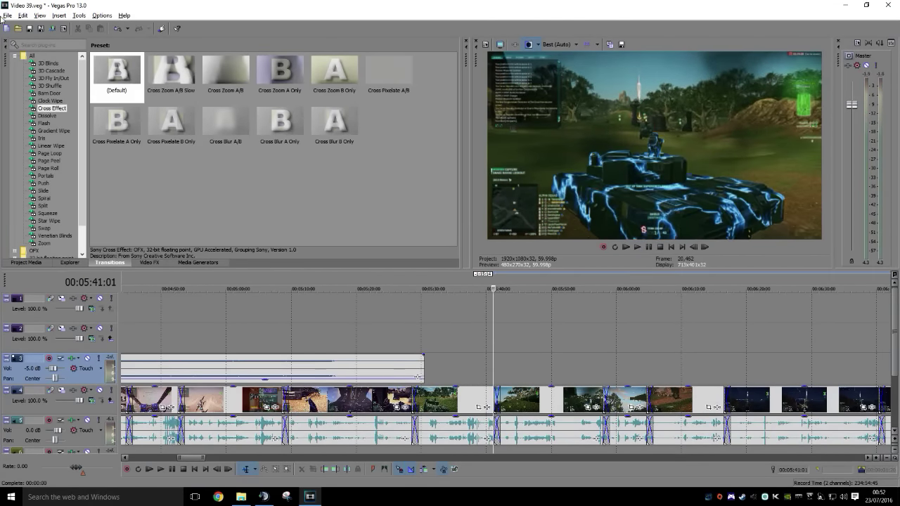
pyautogui.click(12, 17)
pyautogui.click(28, 37)
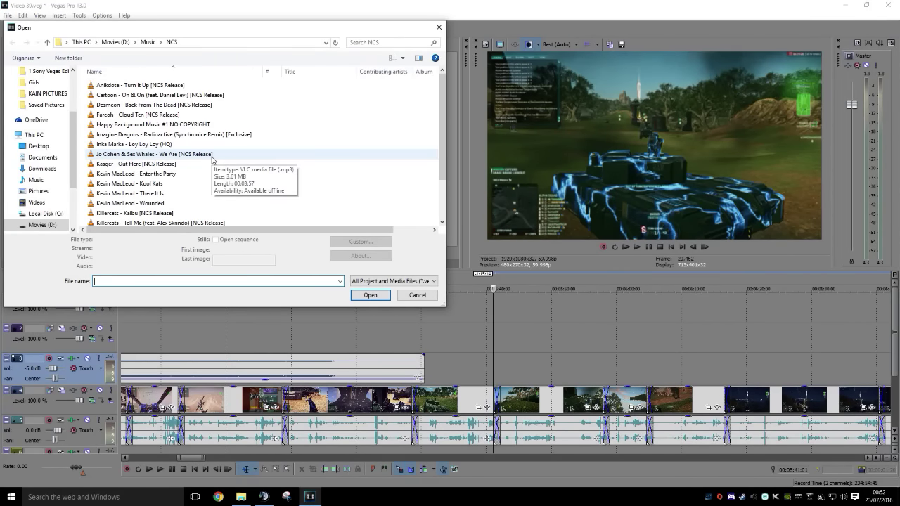
pyautogui.scroll(-2, 211, 161)
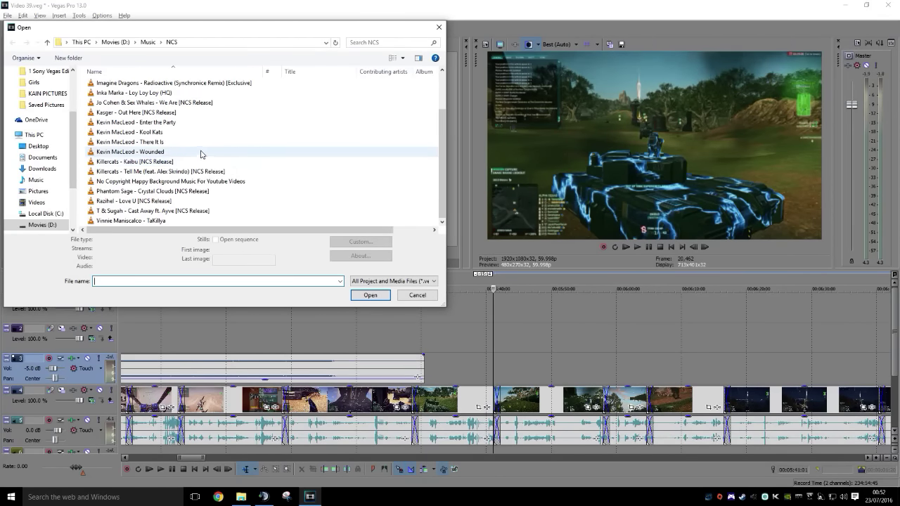
pyautogui.doubleClick(201, 152)
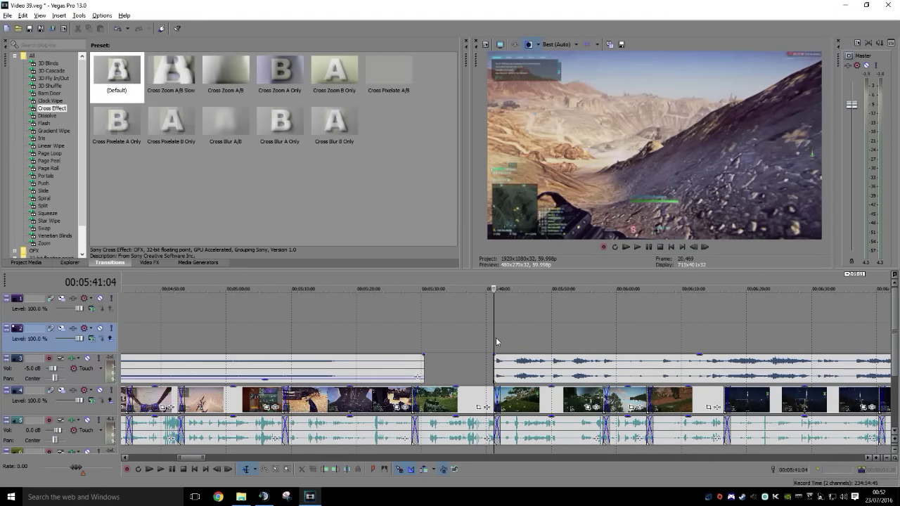
# Add a fade-in to the start of the new music and a short fade-out to the end of the previous music
pyautogui.moveTo(496, 355); pyautogui.dragTo(518, 357)
pyautogui.click(486, 342)
pyautogui.moveTo(424, 354); pyautogui.dragTo(412, 355)
# Play the new music from its start at about 00:05:41 and lower its gain to -15.7 dB
pyautogui.click(406, 335)
pyautogui.click(494, 344)
pyautogui.press('space')
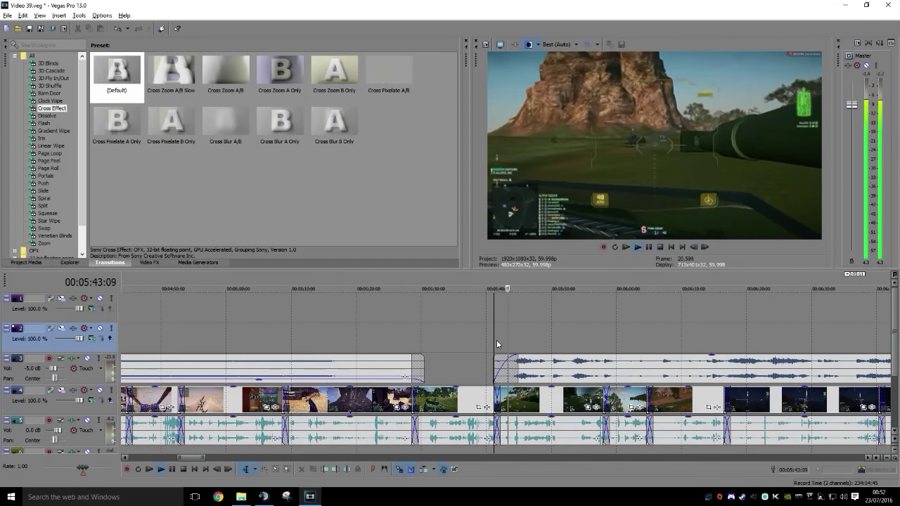
pyautogui.moveTo(715, 356); pyautogui.dragTo(718, 381)
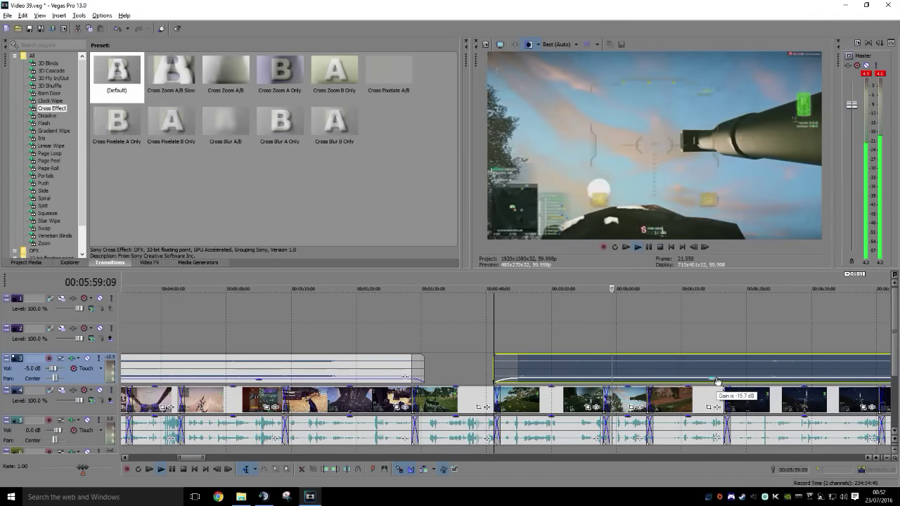
# Replay the tank clip from 00:05:41:01, and trim the ends of the clip and the music under it at 00:05:55:16
pyautogui.click(496, 343)
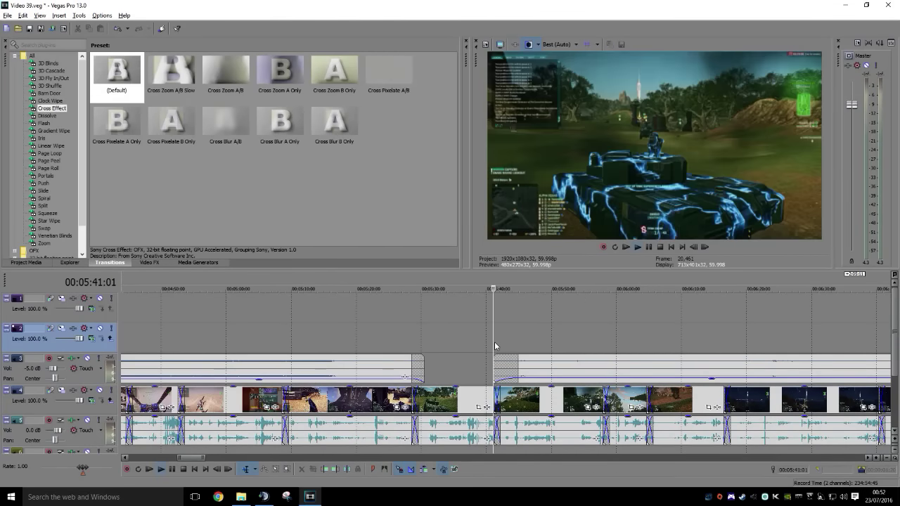
pyautogui.press('space')
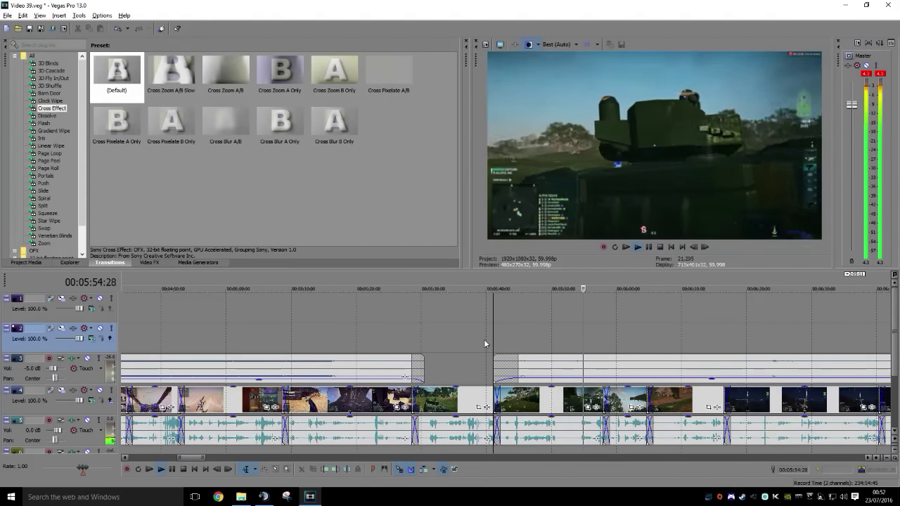
pyautogui.press('Return')
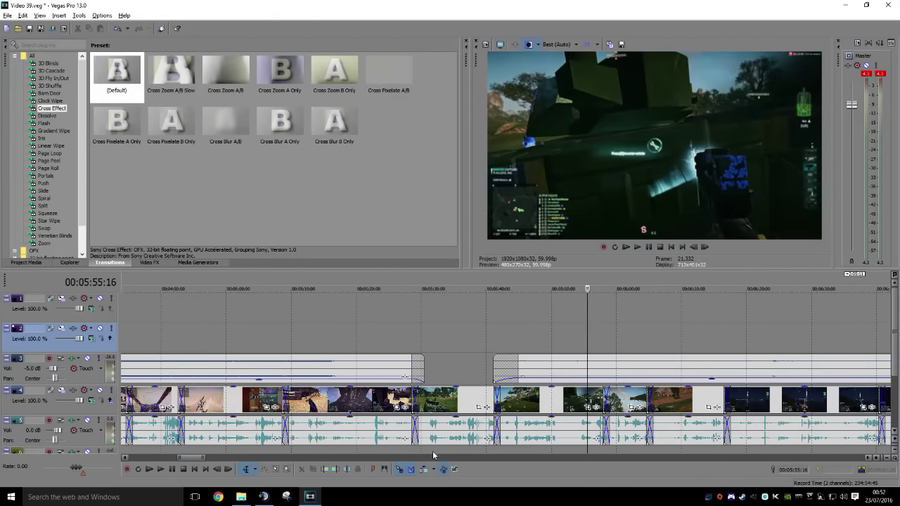
pyautogui.click(337, 471)
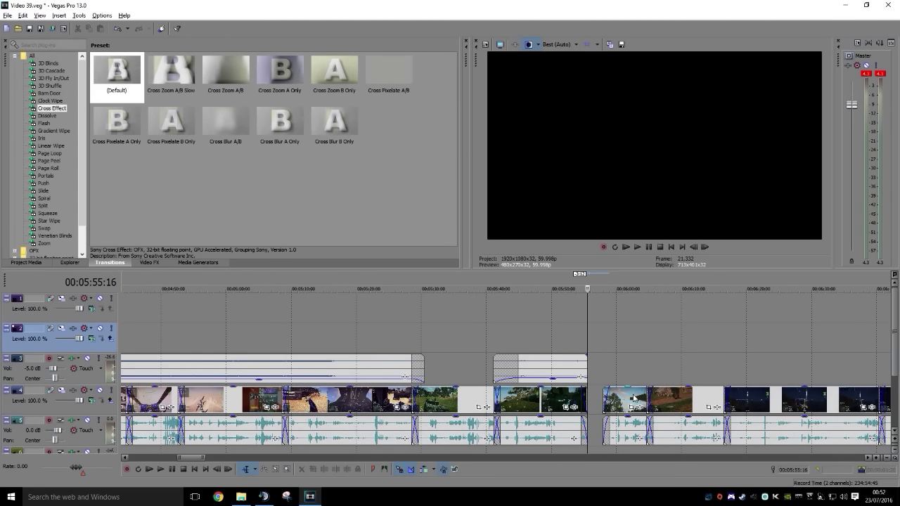
# Undo the combined trim of the tank clip and music, and trim only the tank clip's end at 00:05:55:16
pyautogui.hotkey('ctrl', 'z')
pyautogui.click(553, 404)
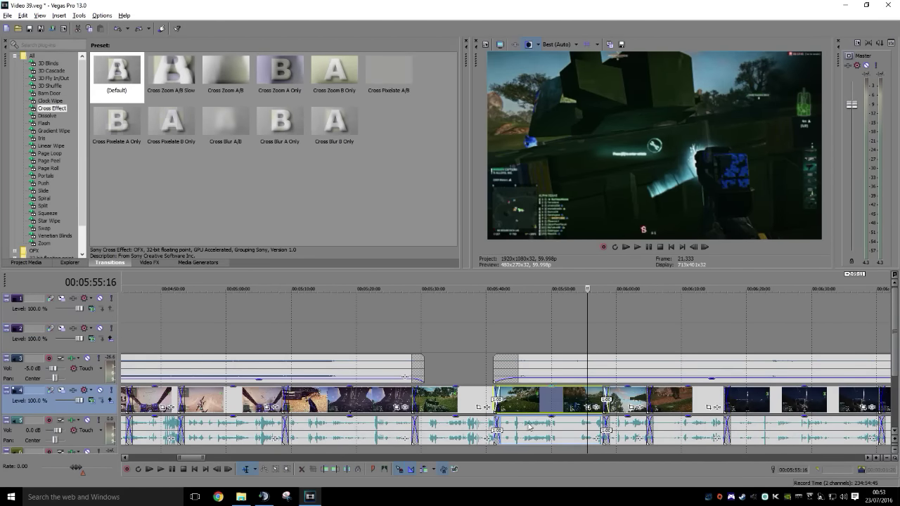
pyautogui.click(336, 471)
# Move the next two clips earlier so each slightly overlaps the end of the clip before it, and play the joins
pyautogui.moveTo(636, 406); pyautogui.dragTo(614, 406)
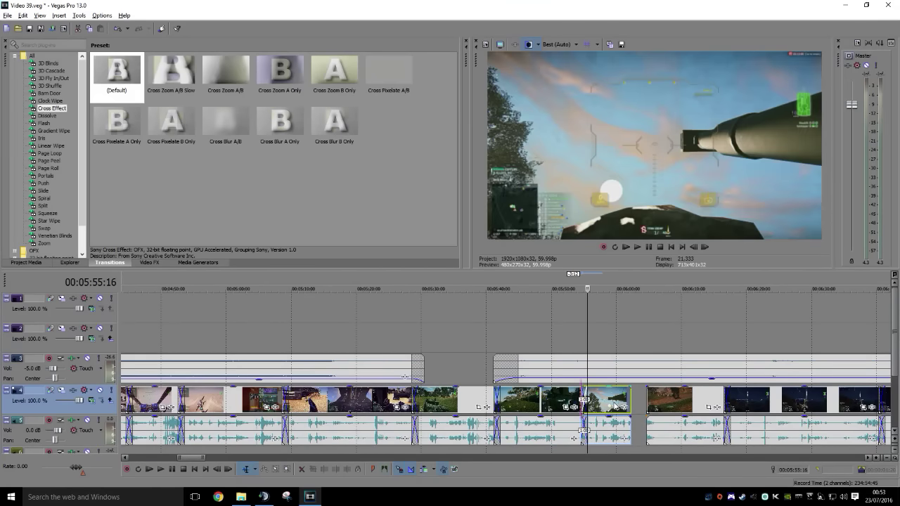
pyautogui.click(580, 396)
pyautogui.press('space')
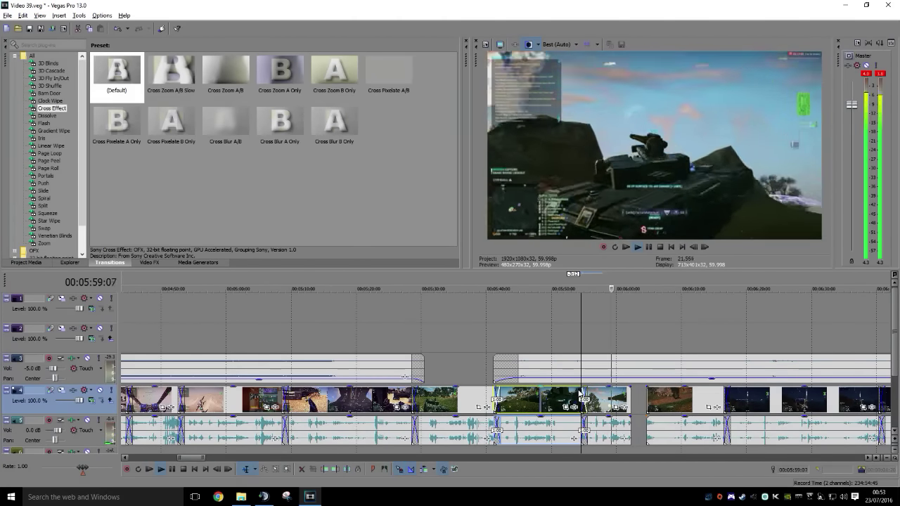
pyautogui.moveTo(667, 406); pyautogui.dragTo(646, 408)
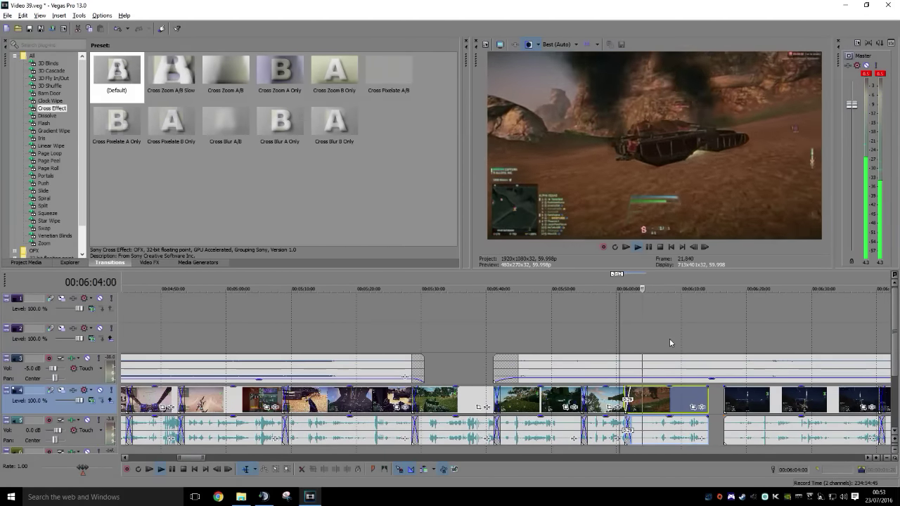
pyautogui.hscroll(4, 695, 342)
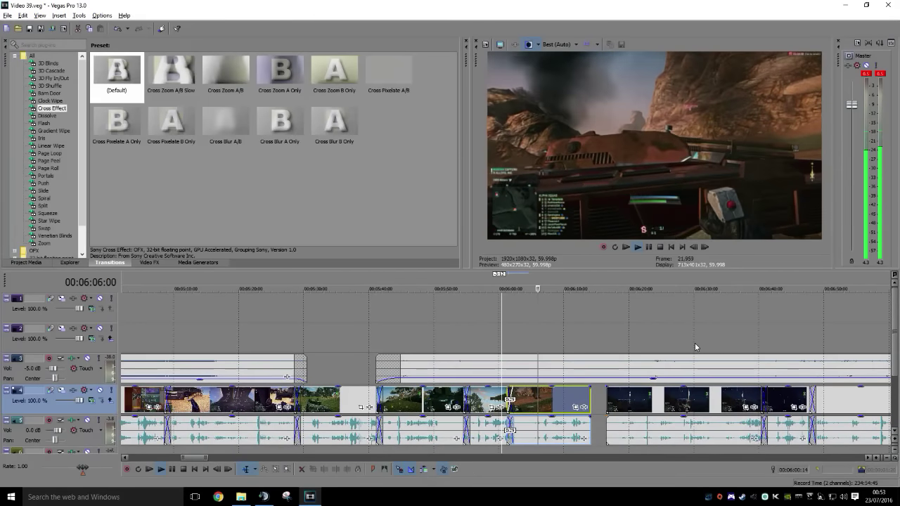
pyautogui.hscroll(7, 682, 350)
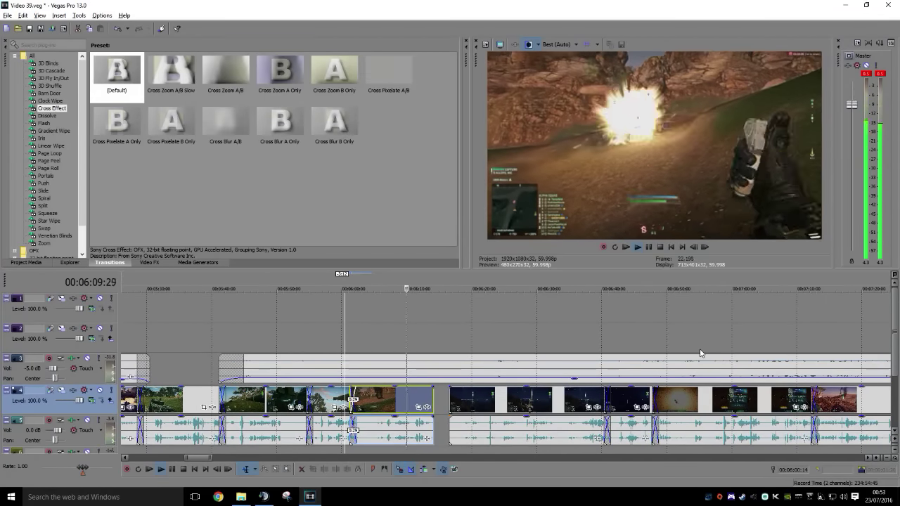
pyautogui.hscroll(2, 574, 349)
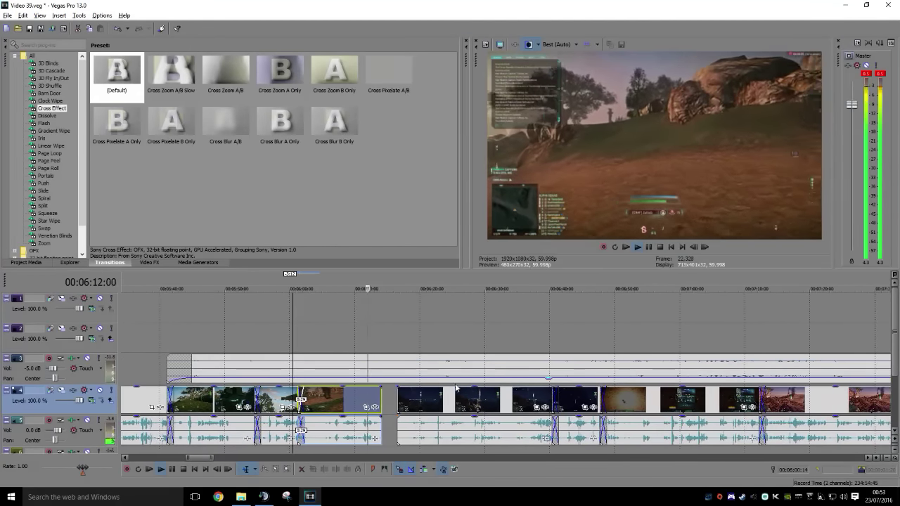
# Move the night clip and all clips after it about 1:51 later to open a gap in the sequence
pyautogui.press('Return')
pyautogui.click(451, 398)
pyautogui.hscroll(8, 562, 346)
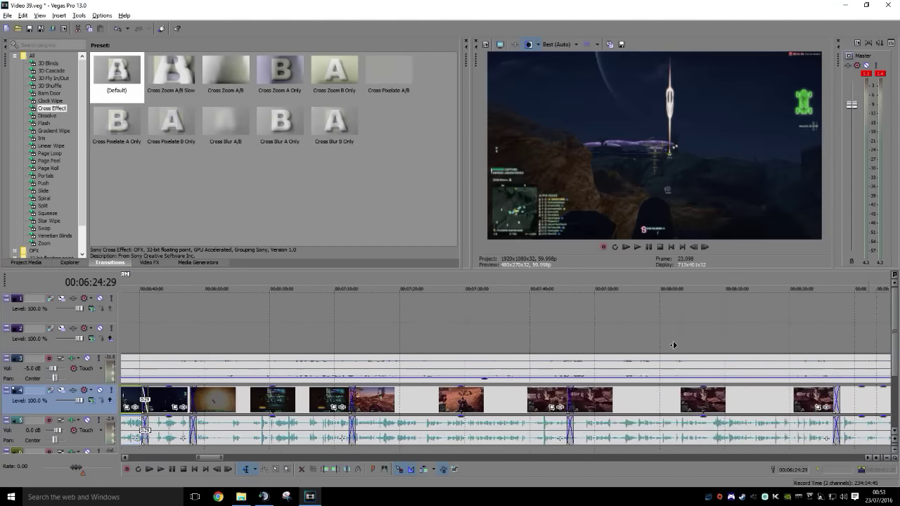
pyautogui.scroll(-1, 679, 345)
pyautogui.scroll(-6, 653, 338)
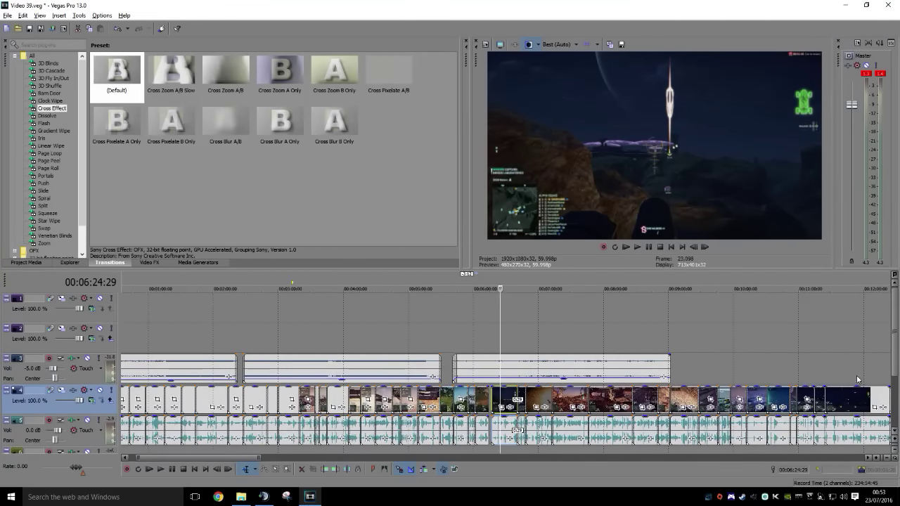
pyautogui.scroll(-4, 843, 364)
pyautogui.moveTo(722, 400); pyautogui.dragTo(783, 401)
# Skim the clips between about 00:11:00 and 00:12:45 to find one that suits the gap in the sequence
pyautogui.click(533, 372)
pyautogui.scroll(4, 524, 375)
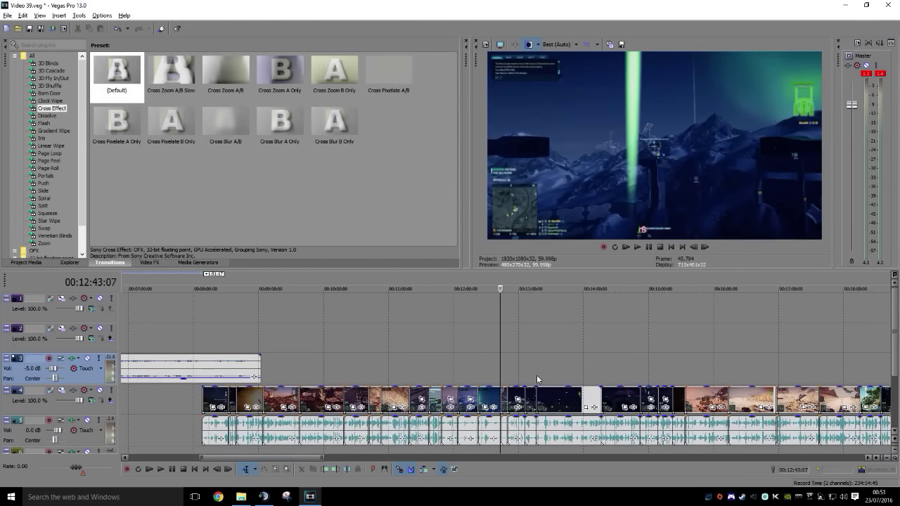
pyautogui.scroll(3, 537, 375)
pyautogui.press('space')
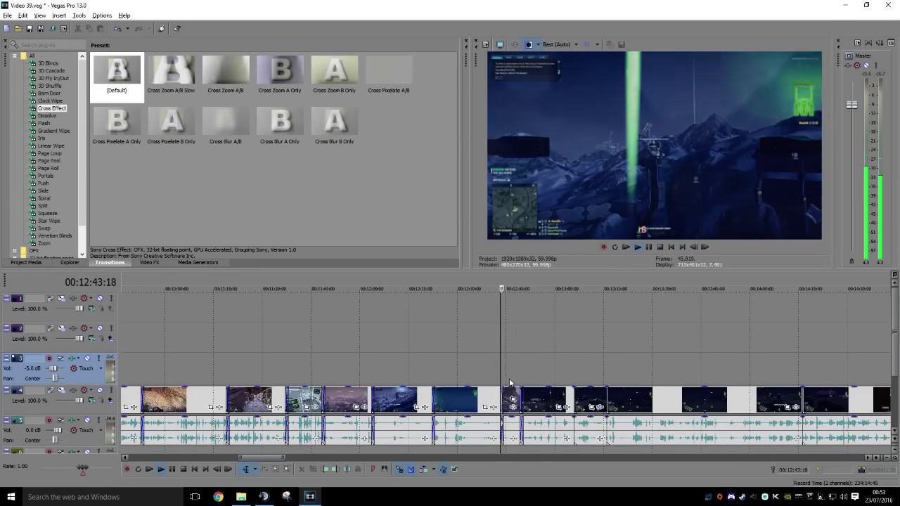
pyautogui.click(445, 377)
pyautogui.press('space')
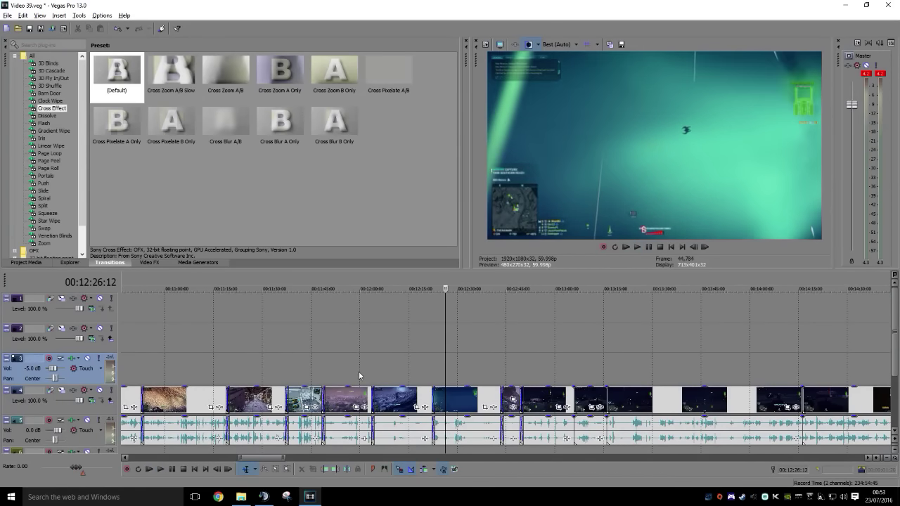
pyautogui.click(331, 371)
pyautogui.click(185, 367)
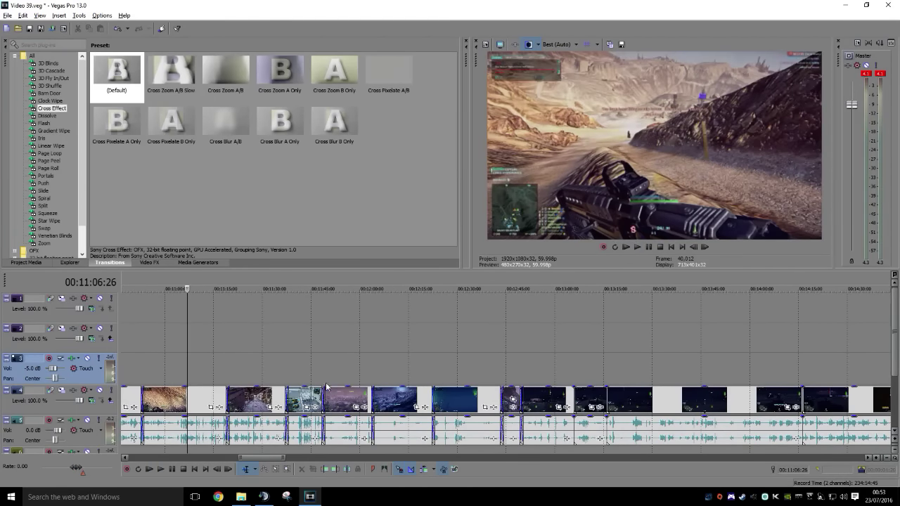
pyautogui.click(341, 380)
pyautogui.press('space')
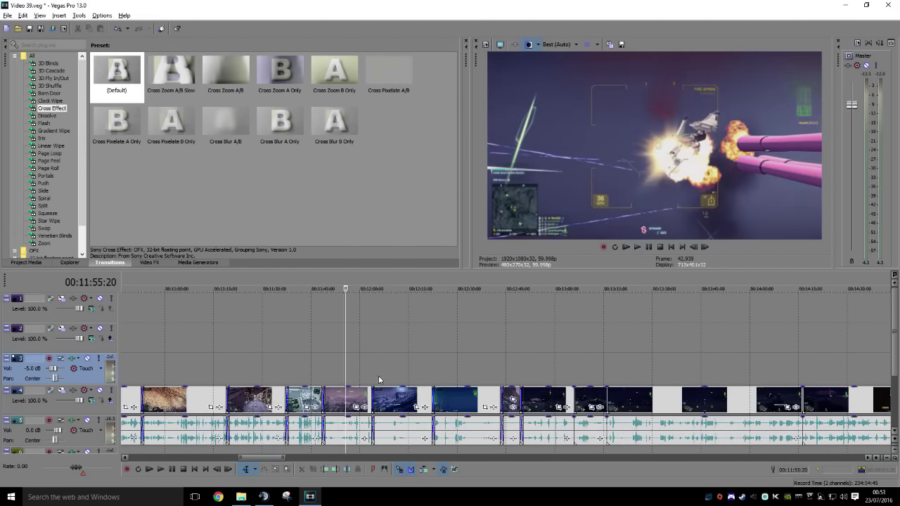
pyautogui.click(396, 374)
pyautogui.click(294, 369)
pyautogui.press('space')
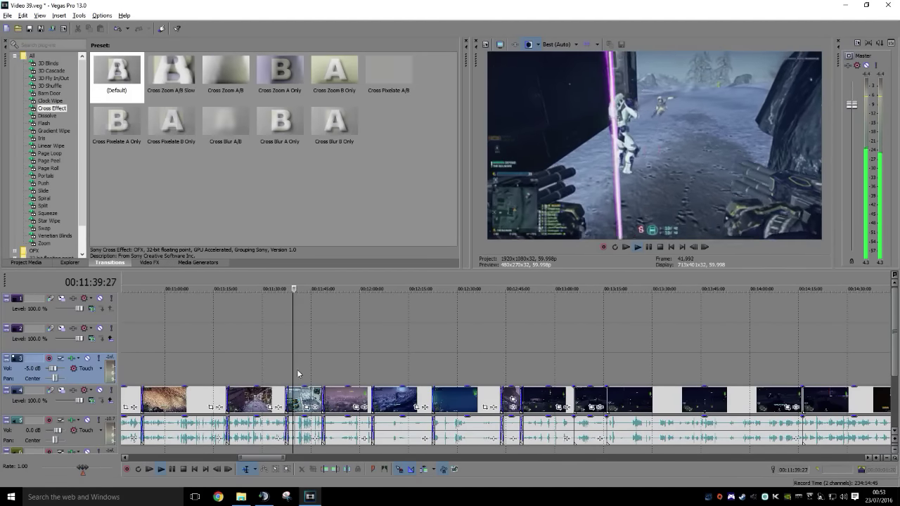
pyautogui.click(269, 366)
pyautogui.click(180, 368)
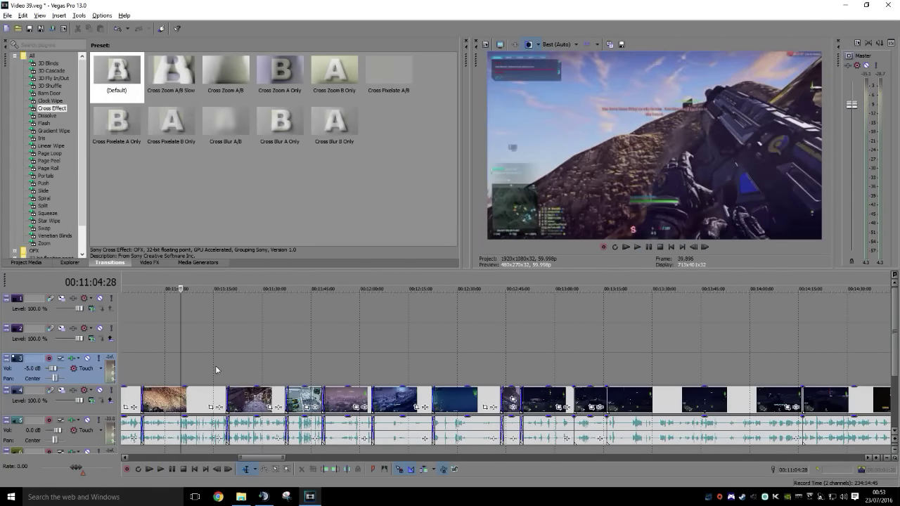
# Move the short desert clip at about 00:10:46 into the gap, overlapping the end of the edited sequence, and play the join
pyautogui.hscroll(-6, 241, 369)
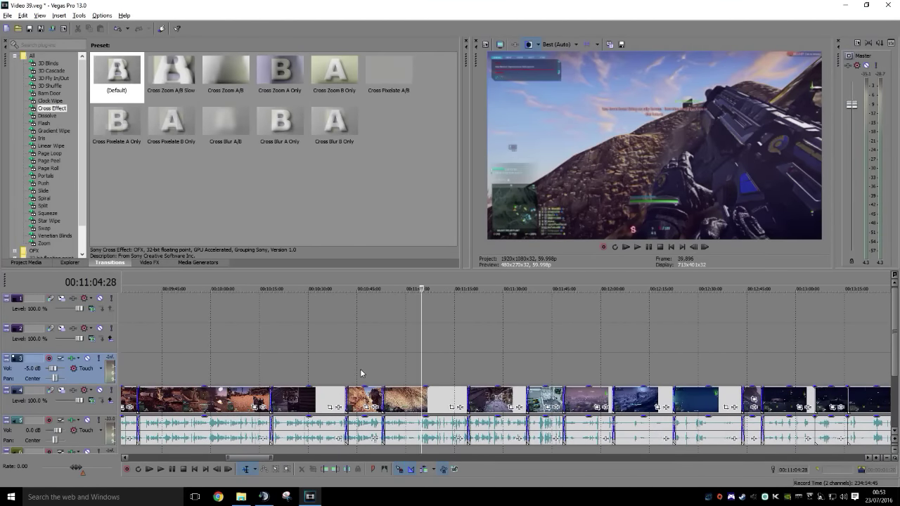
pyautogui.click(361, 373)
pyautogui.moveTo(360, 402); pyautogui.dragTo(219, 412)
pyautogui.hscroll(-15, 356, 404)
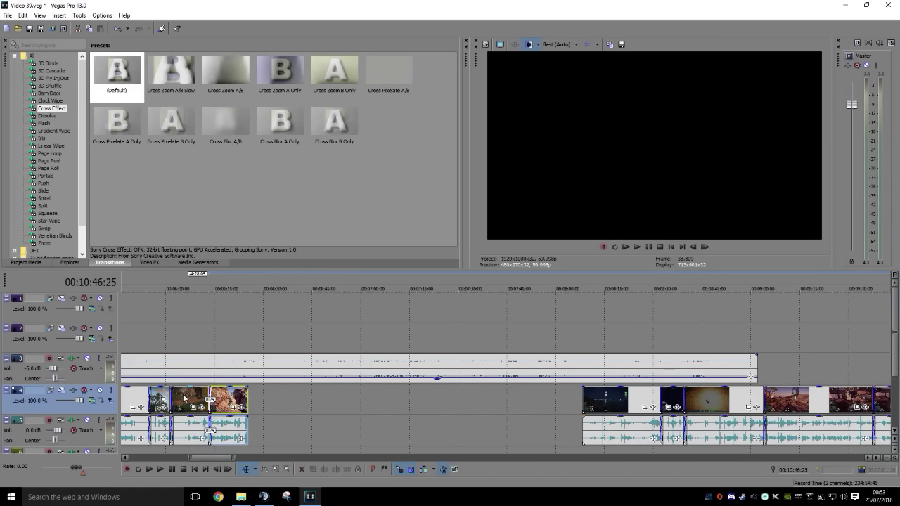
pyautogui.click(184, 398)
pyautogui.press('space')
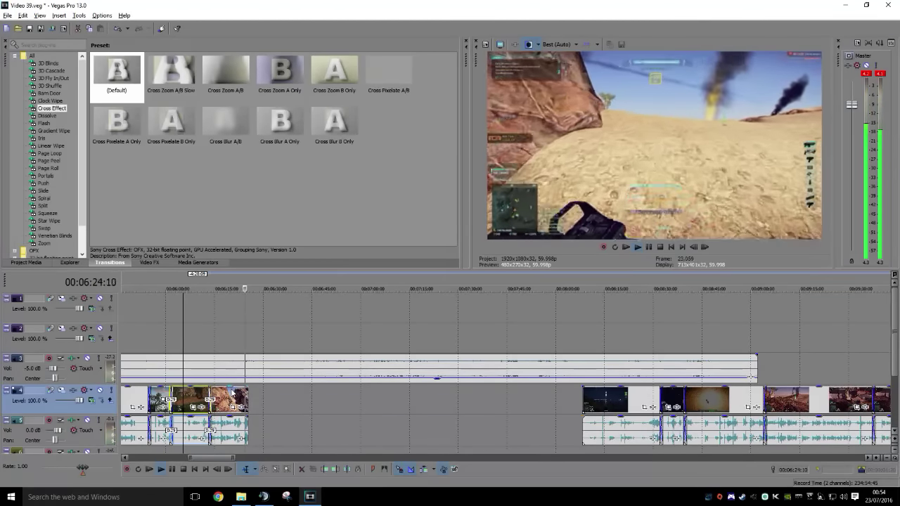
# Bring the long night clip up to the end of the edited sequence, play it, and delete it
pyautogui.moveTo(602, 410); pyautogui.dragTo(262, 410)
pyautogui.press('space')
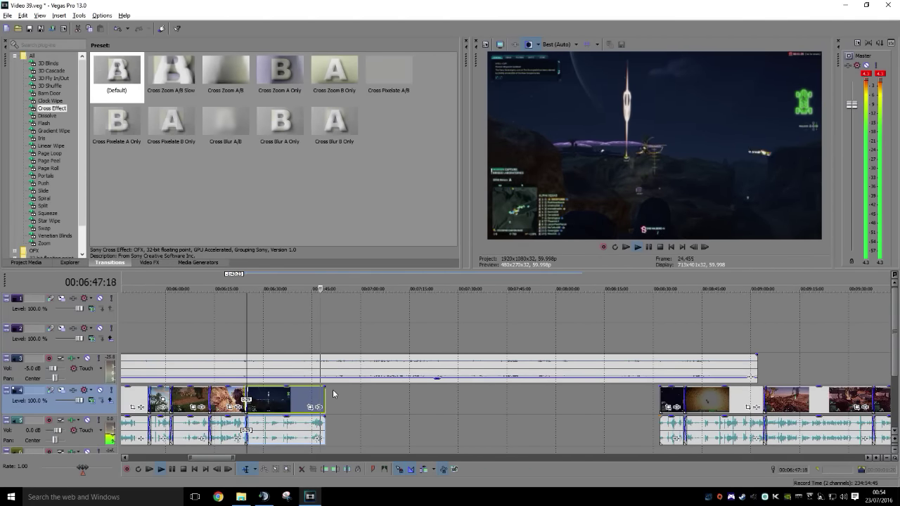
pyautogui.press('space')
pyautogui.press('Delete')
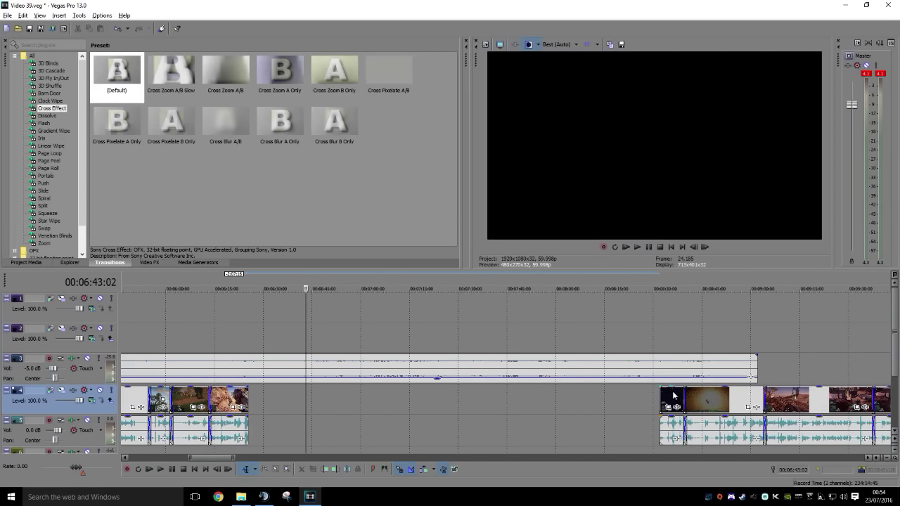
# Move the short night clip and the orange-brown clip earlier so each overlaps the clip before it, playing the joins
pyautogui.moveTo(673, 395); pyautogui.dragTo(256, 402)
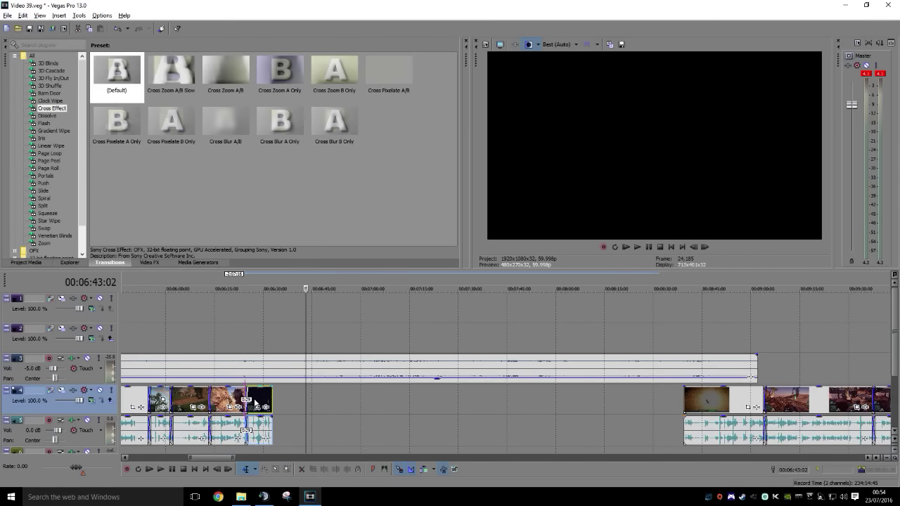
pyautogui.click(244, 400)
pyautogui.press('space')
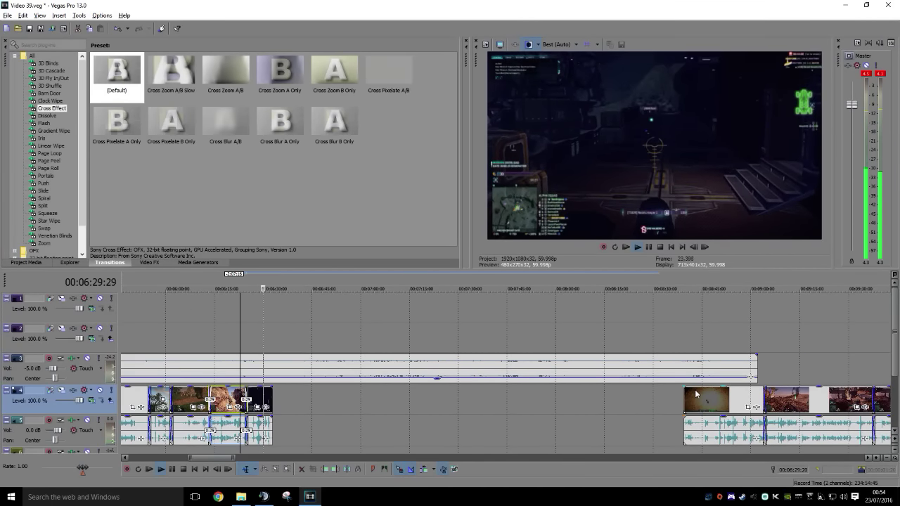
pyautogui.moveTo(696, 394); pyautogui.dragTo(282, 400)
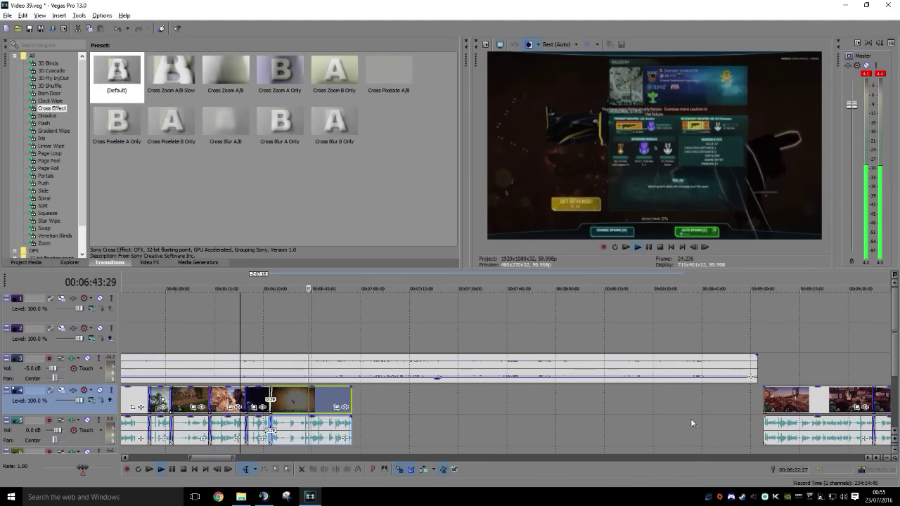
# Overlap the red desert clip with the end of the orange-brown clip, and place the following clip just after it
pyautogui.moveTo(785, 399); pyautogui.dragTo(370, 399)
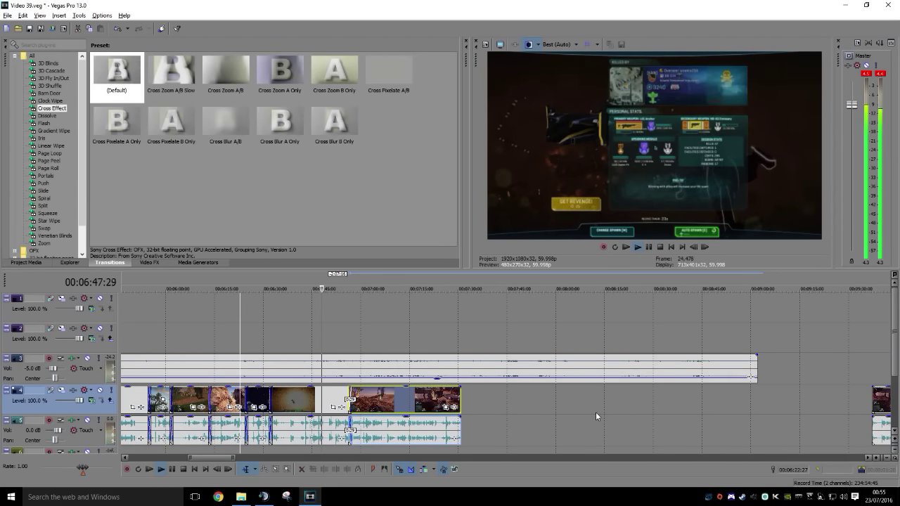
pyautogui.hscroll(3, 583, 399)
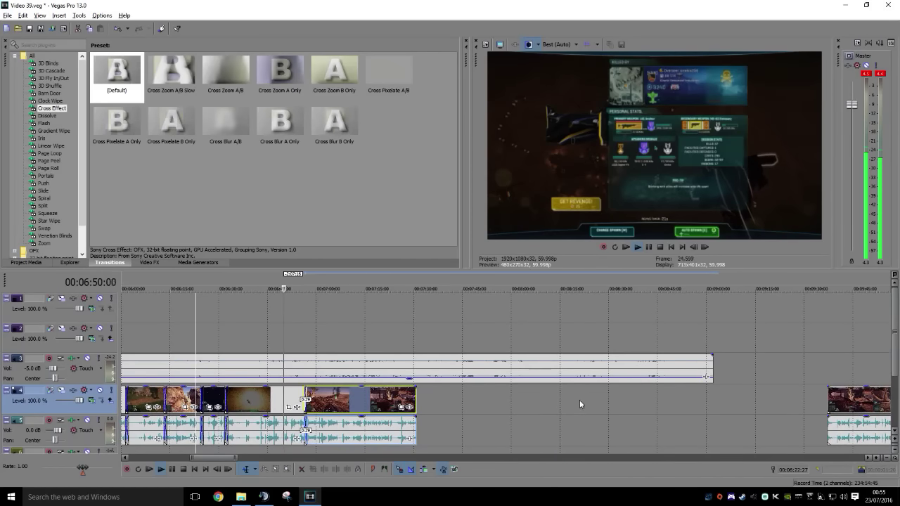
pyautogui.moveTo(840, 402); pyautogui.dragTo(433, 407)
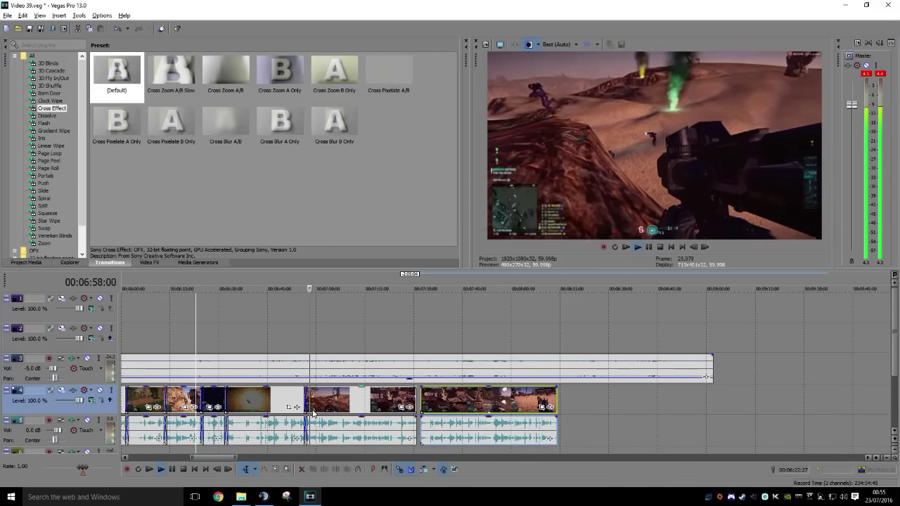
# Play the opening of the red desert clip and trim its start at 00:07:01:16
pyautogui.press('Return')
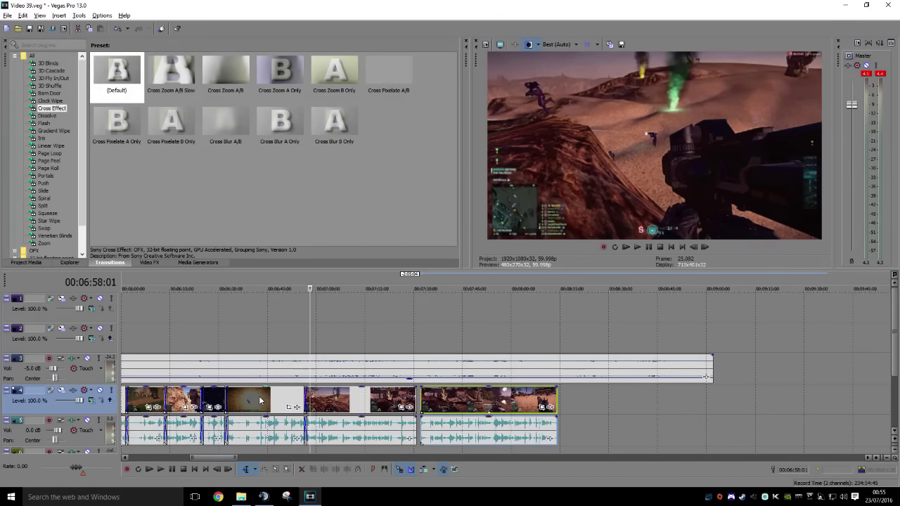
pyautogui.press('space')
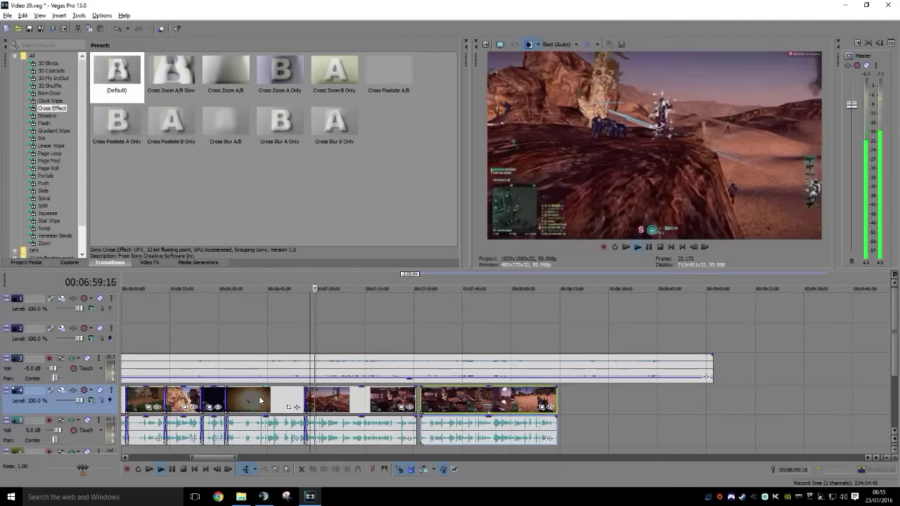
pyautogui.press('space')
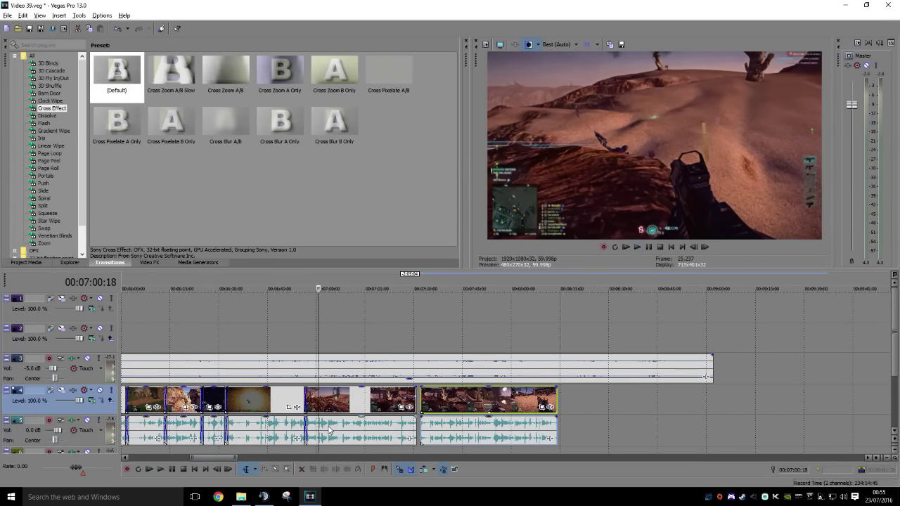
pyautogui.press('space')
pyautogui.click(323, 403)
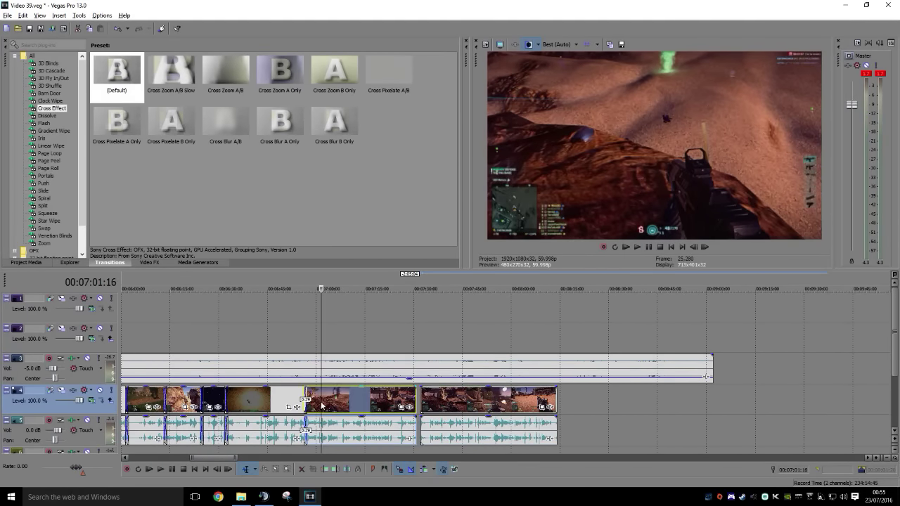
pyautogui.hotkey('alt', '[')
pyautogui.press('space')
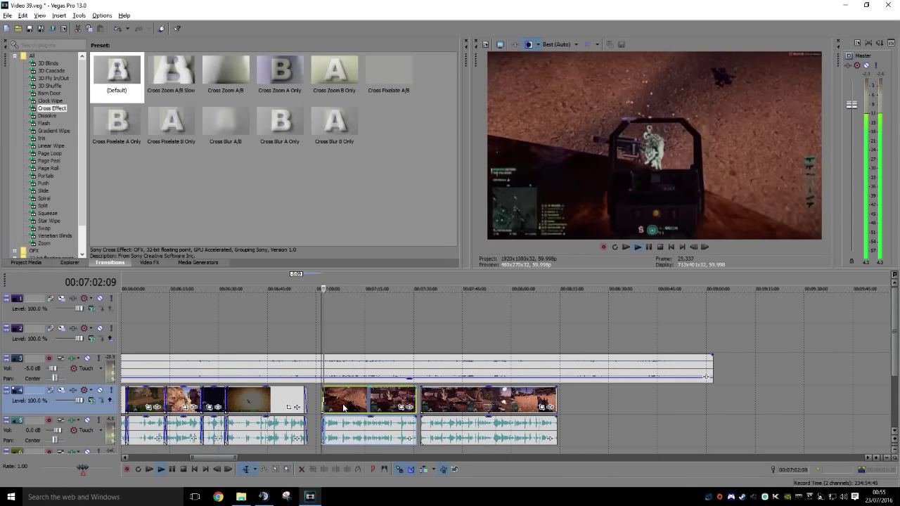
pyautogui.press('space')
# Move the trimmed red desert clip earlier so it overlaps the end of the orange-brown clip, and play the join
pyautogui.moveTo(352, 406); pyautogui.dragTo(335, 402)
pyautogui.click(304, 393)
pyautogui.press('space')
pyautogui.press('space')
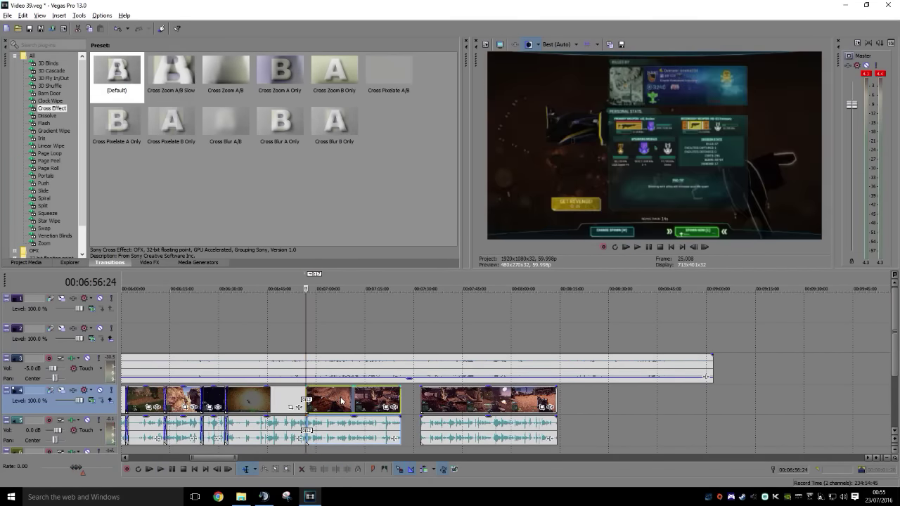
pyautogui.press('space')
pyautogui.press('space')
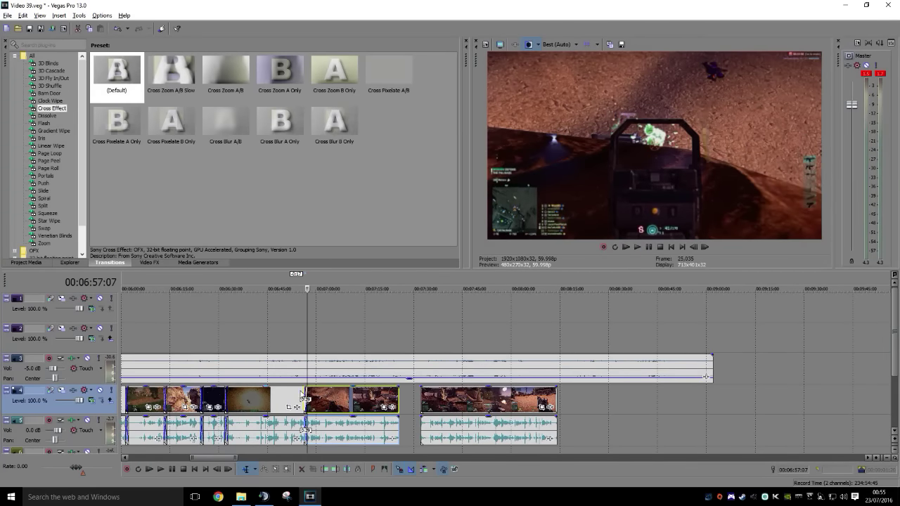
pyautogui.click(303, 397)
pyautogui.hscroll(-3, 248, 398)
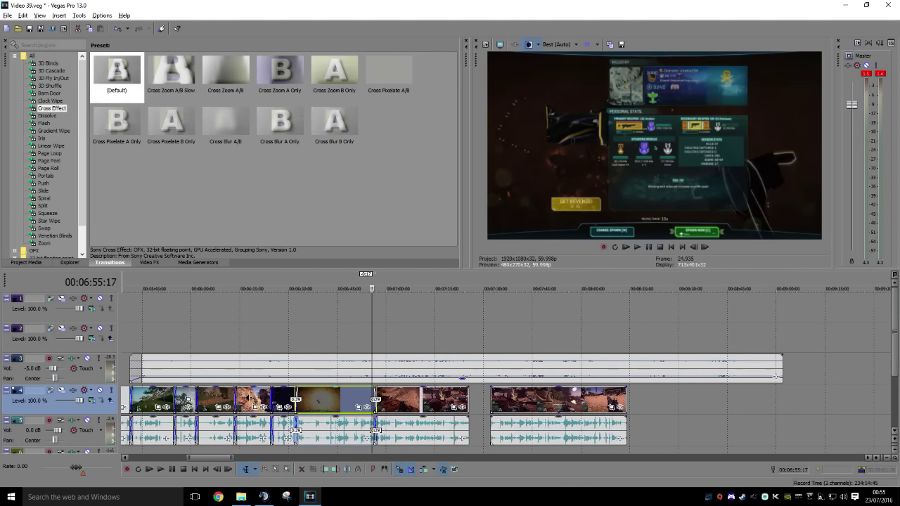
# Apply the Dissolve transition's Fade Through Black preset to the overlap between the orange-brown clip and the red desert clip
pyautogui.hscroll(-3, 248, 398)
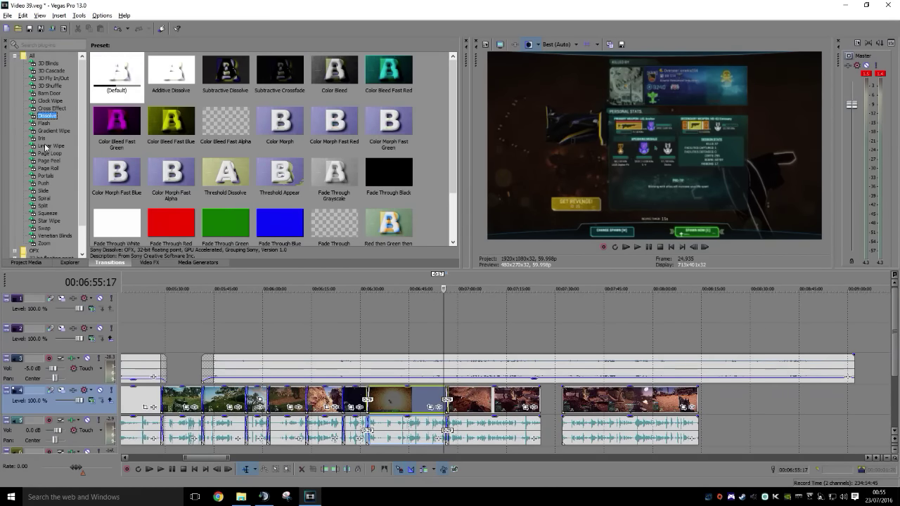
pyautogui.click(55, 108)
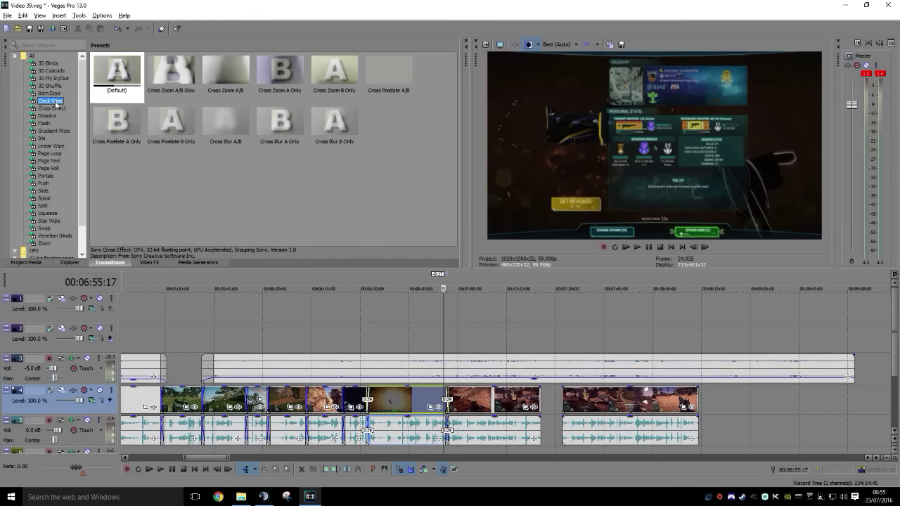
pyautogui.press('Up')
pyautogui.press('Up')
pyautogui.press('Up')
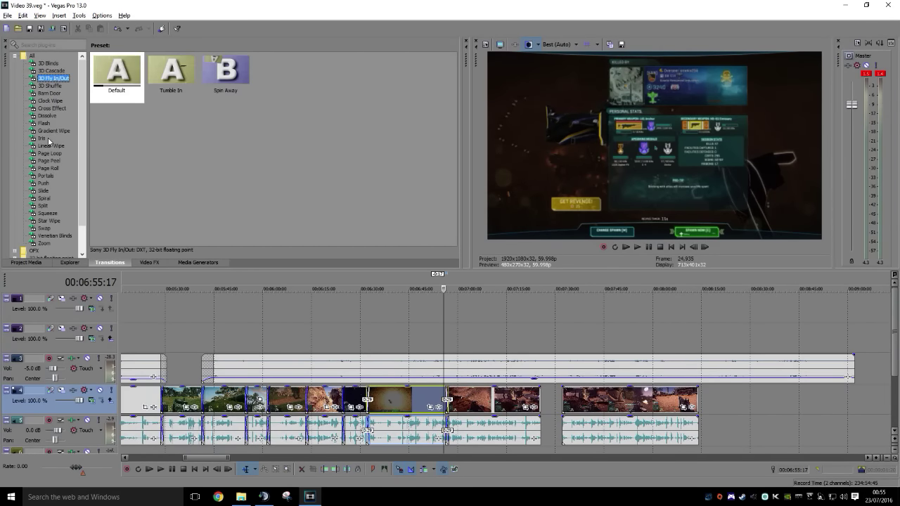
pyautogui.scroll(-1, 48, 201)
pyautogui.click(47, 93)
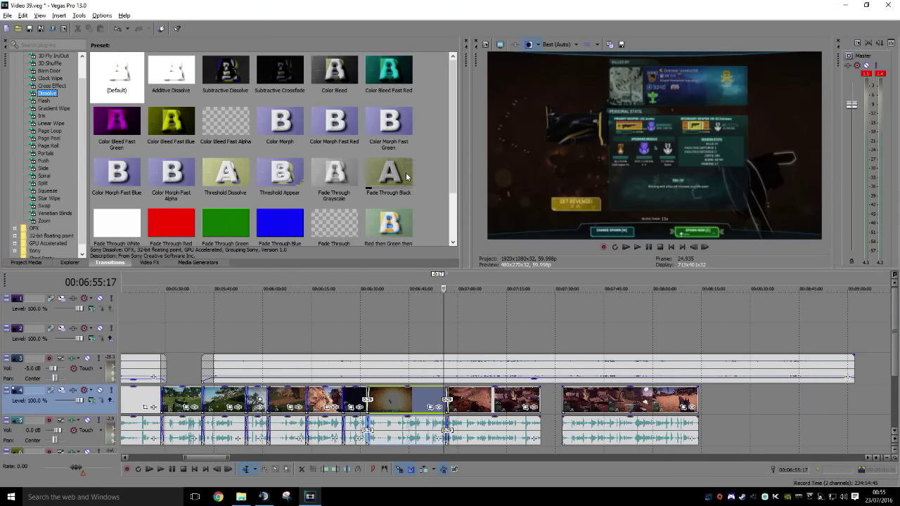
pyautogui.moveTo(413, 189); pyautogui.dragTo(447, 289)
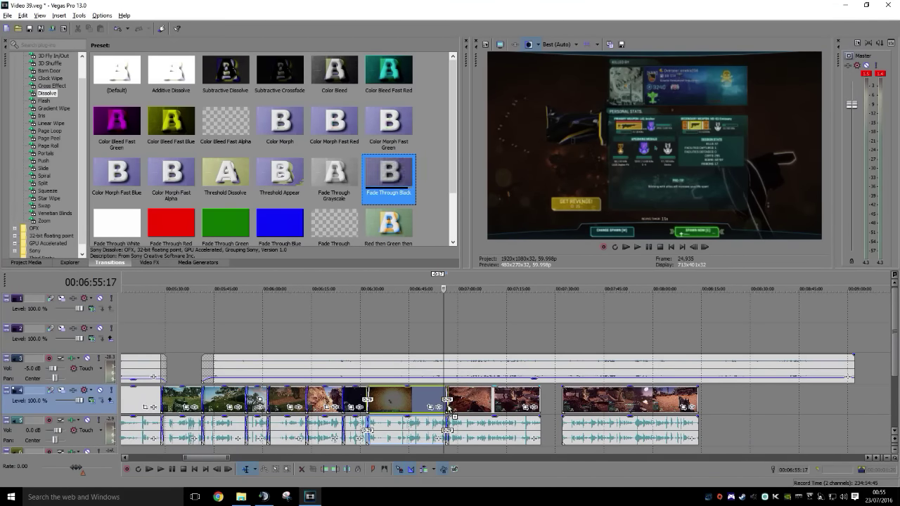
pyautogui.moveTo(448, 406); pyautogui.dragTo(448, 404)
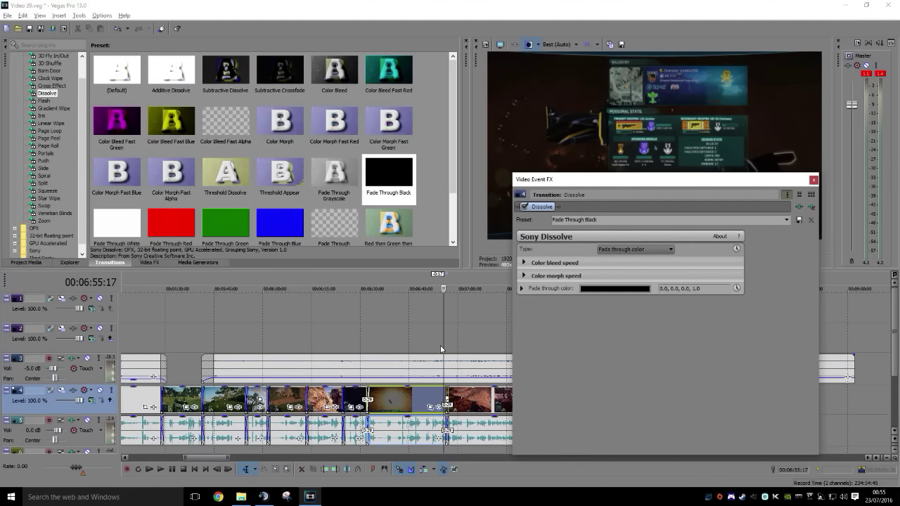
# Play the join between the orange-brown and red desert clips from 00:06:54:05, and close the transition settings
pyautogui.click(438, 340)
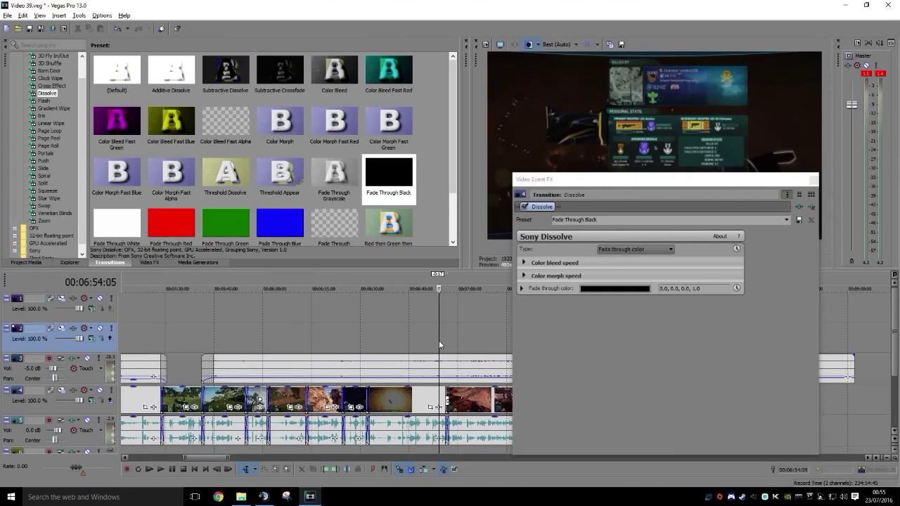
pyautogui.press('space')
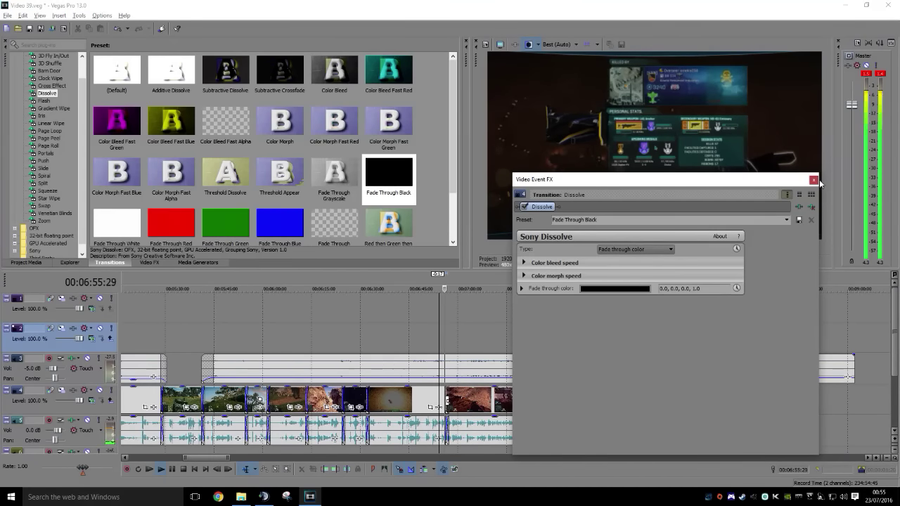
pyautogui.click(815, 179)
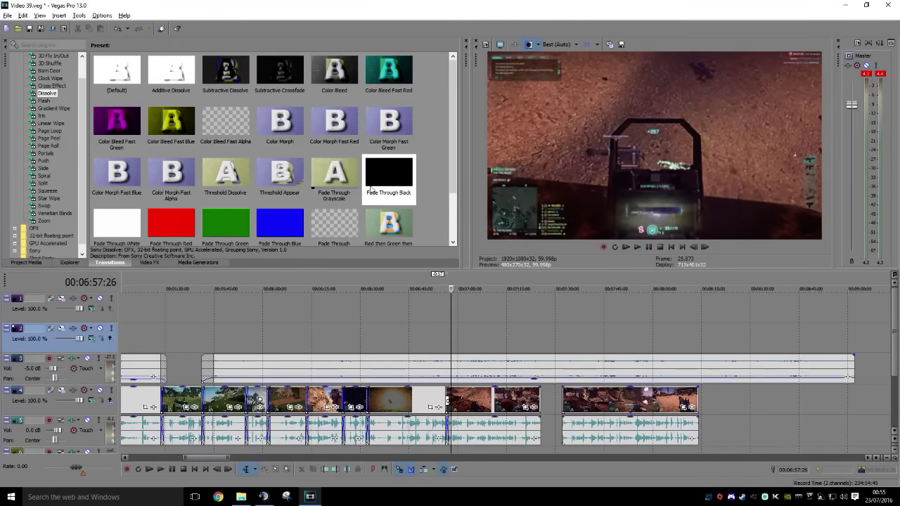
# Apply Fade Through Black to the end of the red desert clip, and move the last clip earlier so it overlaps that end
pyautogui.moveTo(389, 179); pyautogui.dragTo(482, 271)
pyautogui.moveTo(517, 392); pyautogui.dragTo(538, 401)
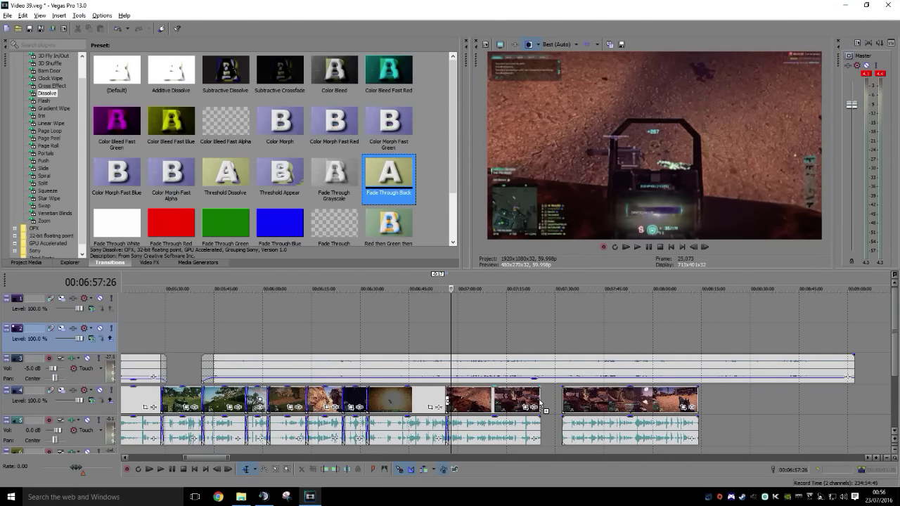
pyautogui.moveTo(540, 401); pyautogui.dragTo(560, 403)
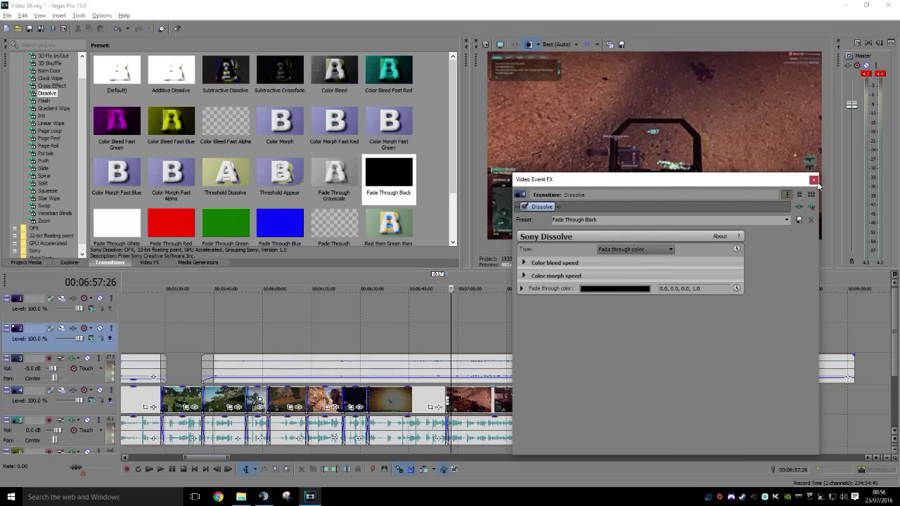
pyautogui.click(815, 181)
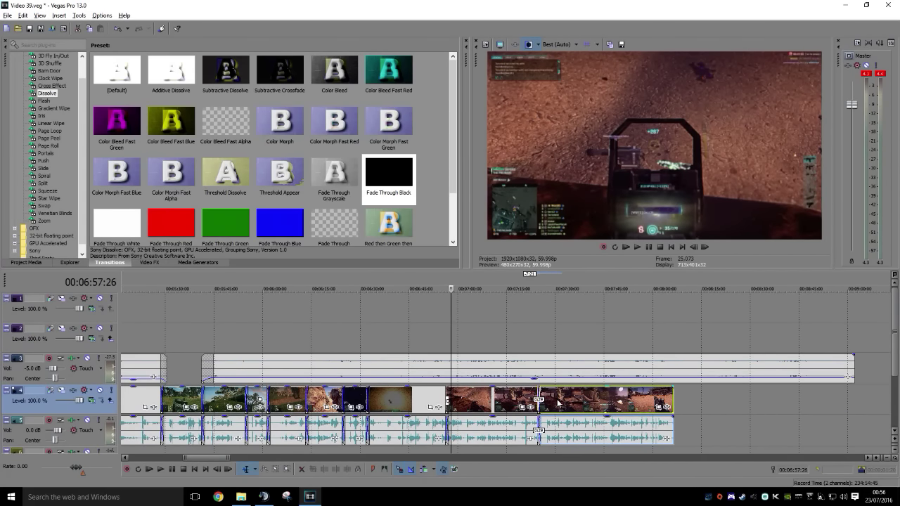
# Apply Fade Through Black to the new overlap between the red desert clip and the last clip
pyautogui.moveTo(389, 179); pyautogui.dragTo(529, 343)
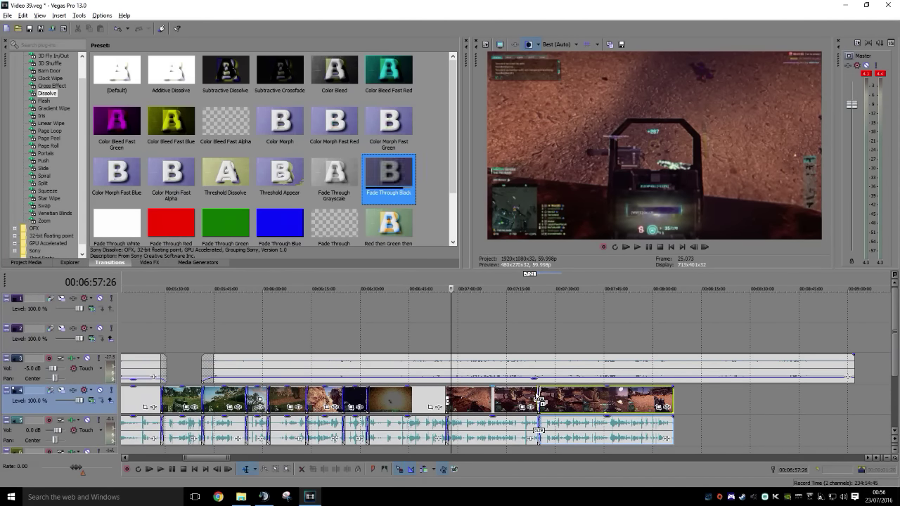
pyautogui.moveTo(538, 401); pyautogui.dragTo(539, 402)
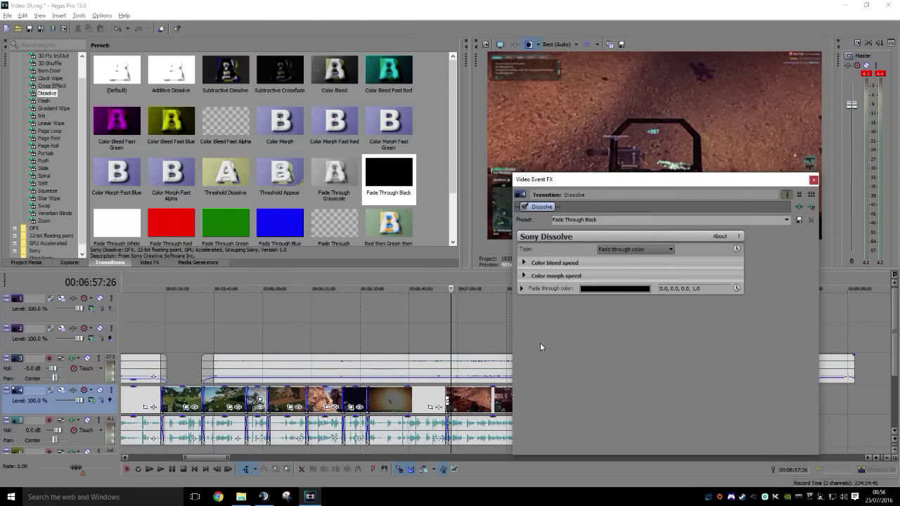
pyautogui.click(813, 180)
# Try to apply Fade Through Black to all selected clips from about 00:05:41 to the end at once, and play the result
pyautogui.click(227, 406)
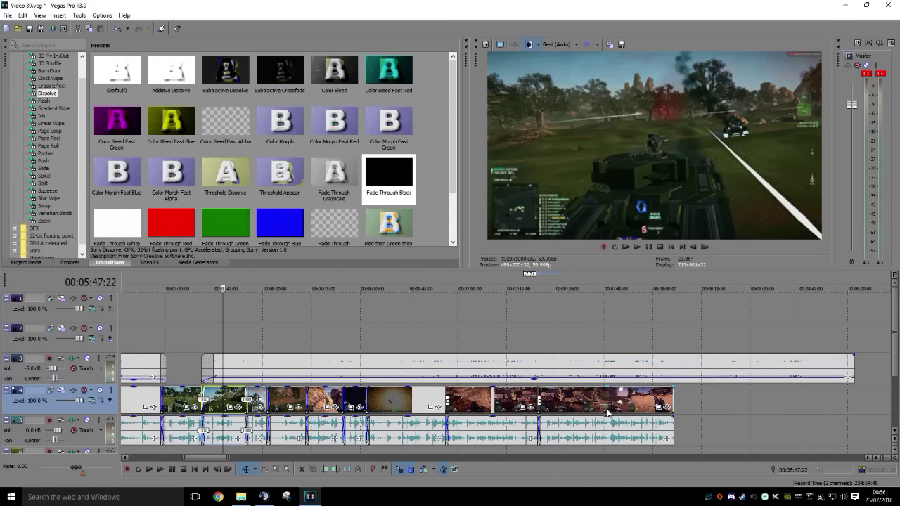
pyautogui.moveTo(389, 179); pyautogui.dragTo(404, 239)
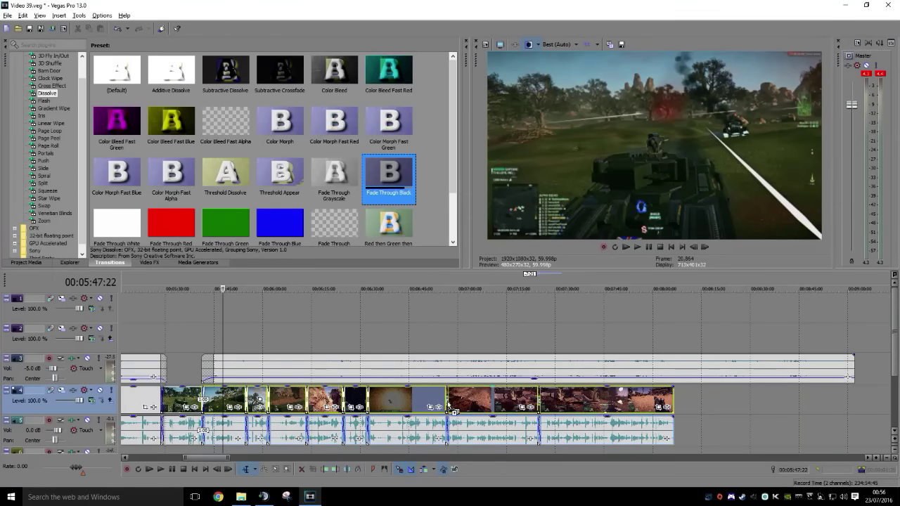
pyautogui.moveTo(454, 411); pyautogui.dragTo(454, 411)
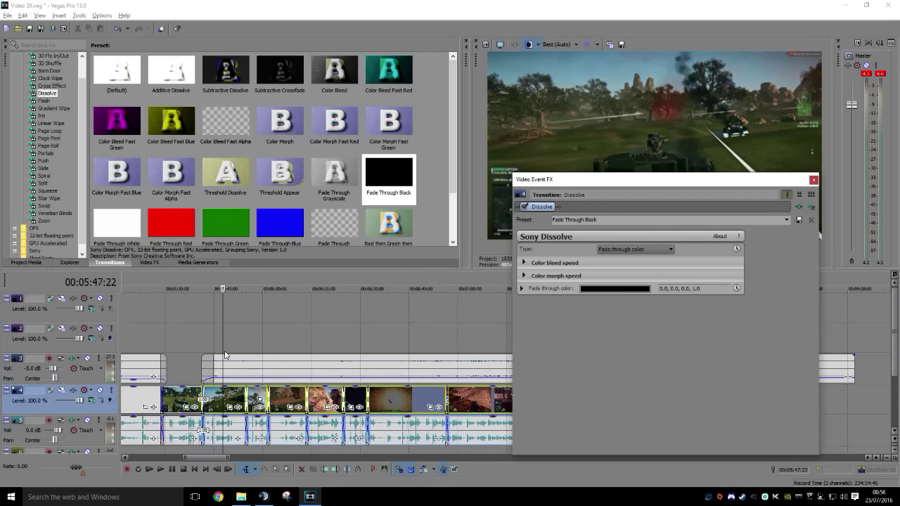
pyautogui.click(204, 344)
pyautogui.press('space')
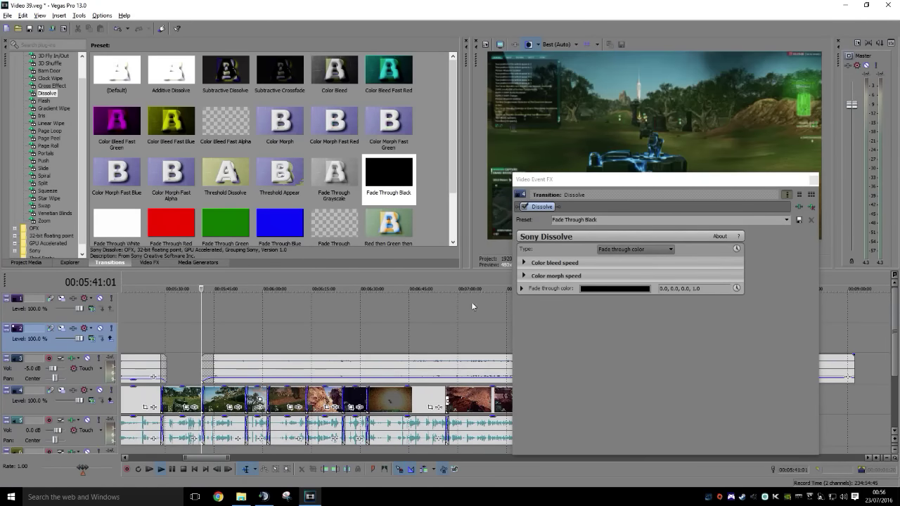
pyautogui.click(814, 180)
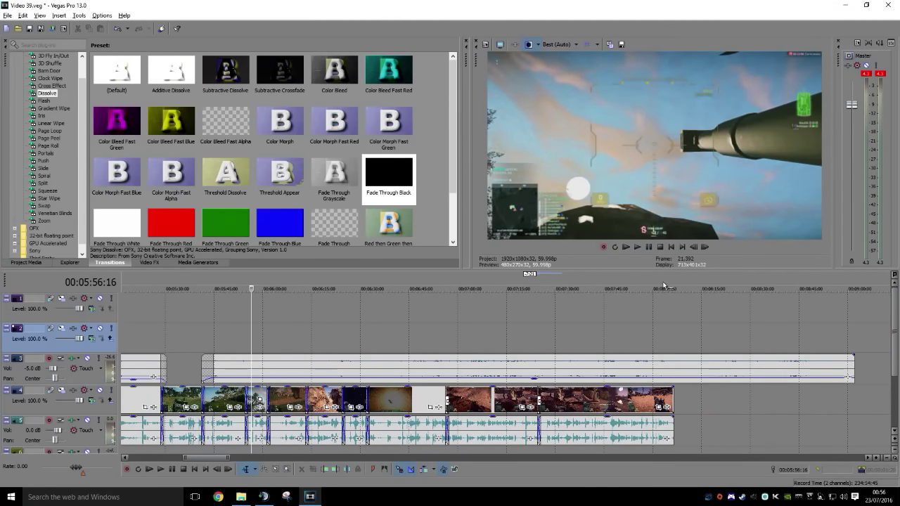
# Apply Fade Through Black to the overlap at about 00:05:55, between the green tank clip and the short sky clip
pyautogui.scroll(2, 251, 382)
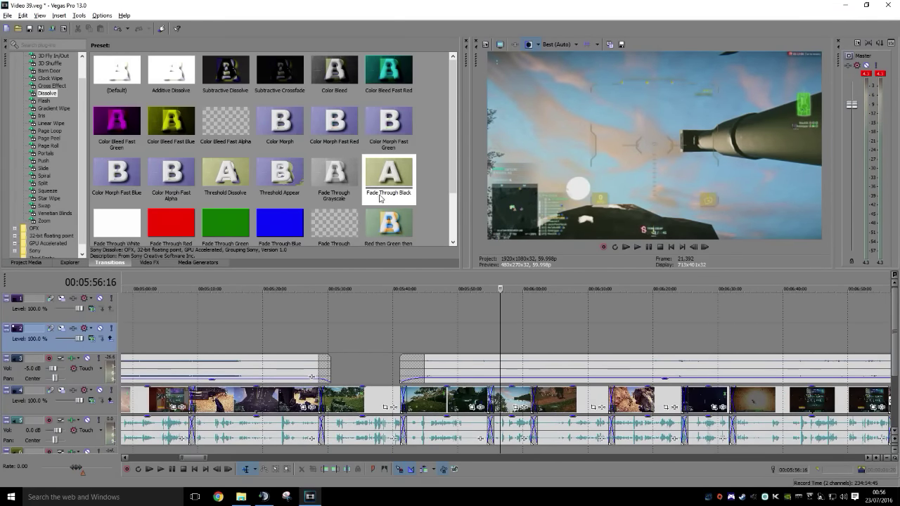
pyautogui.moveTo(383, 193); pyautogui.dragTo(492, 403)
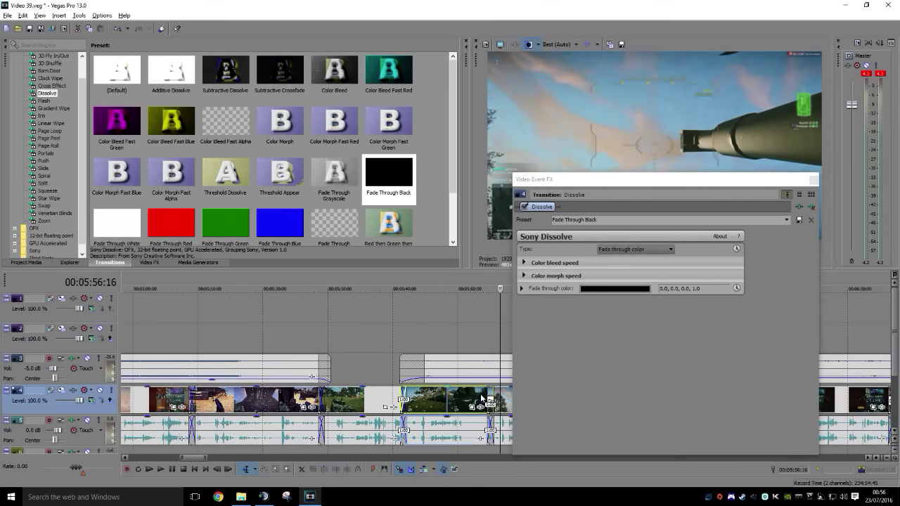
pyautogui.click(481, 329)
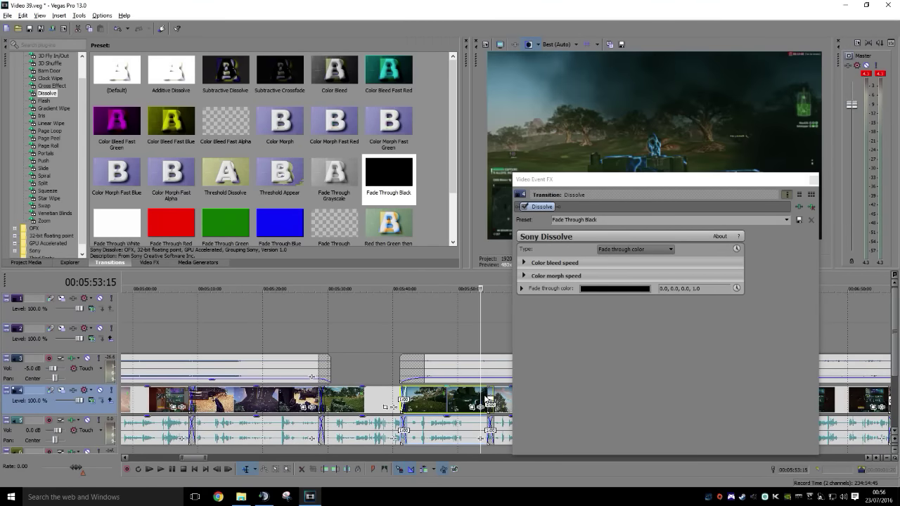
pyautogui.click(814, 179)
# Apply Fade Through Black to the next two clip overlaps, at about 00:06:02 and 00:06:13
pyautogui.moveTo(389, 179); pyautogui.dragTo(580, 379)
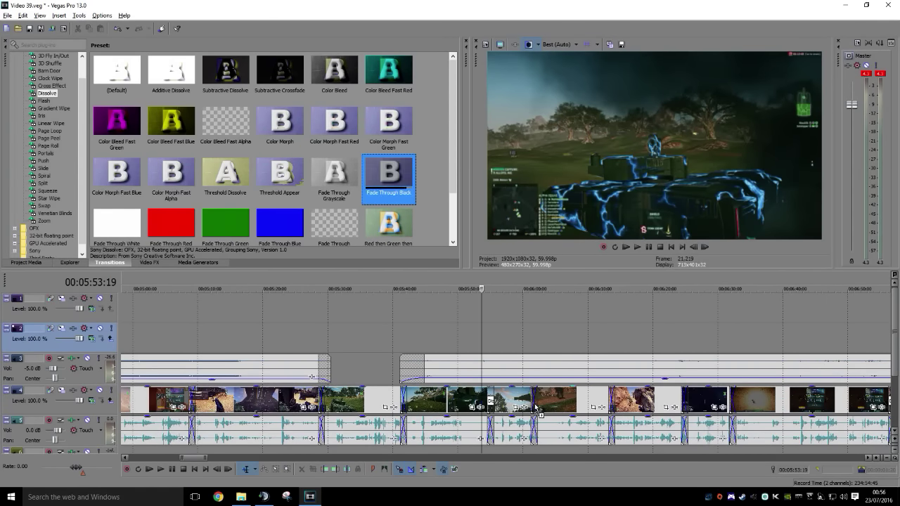
pyautogui.moveTo(536, 407); pyautogui.dragTo(536, 407)
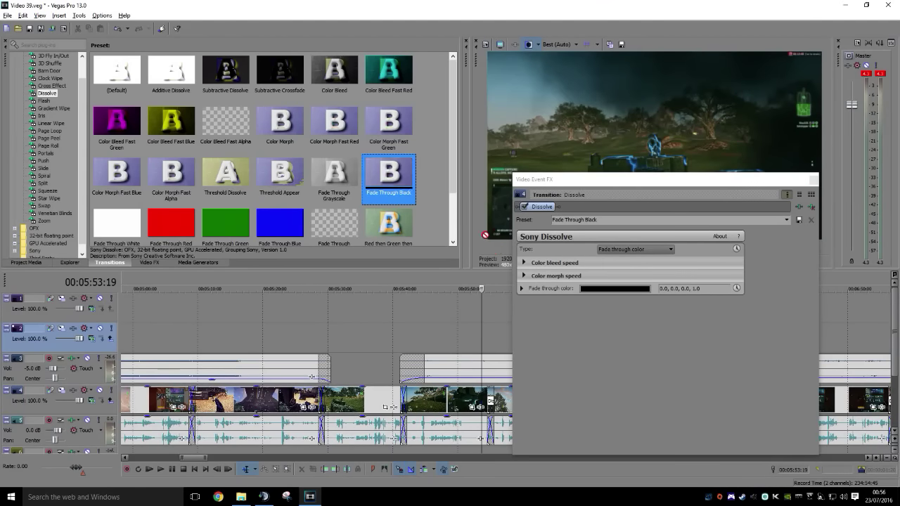
pyautogui.click(814, 181)
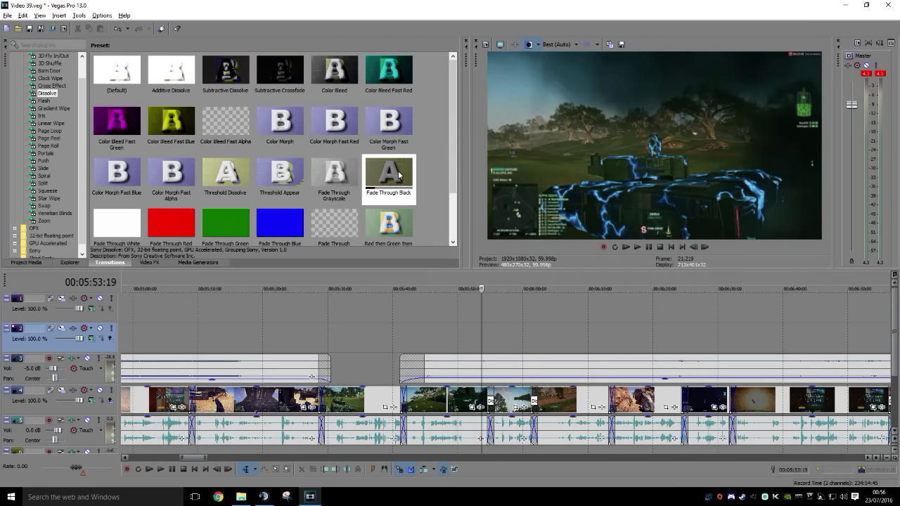
pyautogui.moveTo(595, 340); pyautogui.dragTo(611, 403)
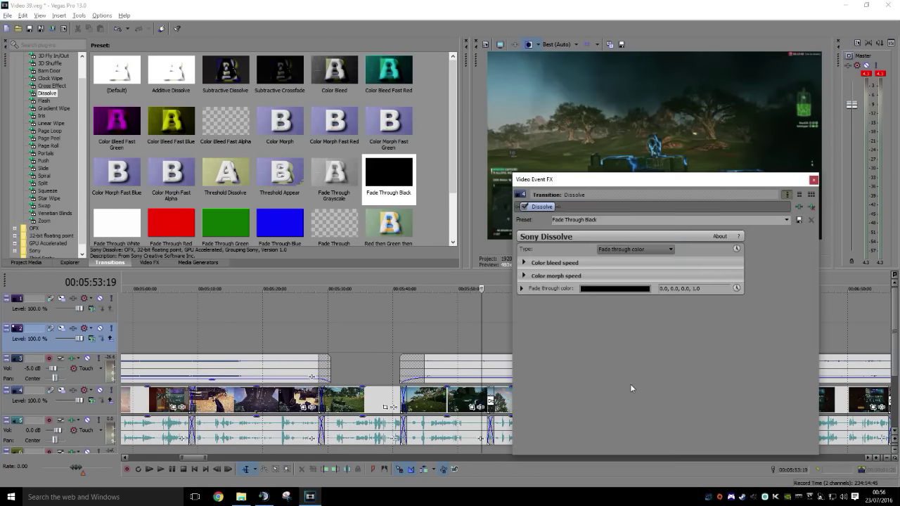
pyautogui.click(814, 180)
# Apply Fade Through Black to the overlaps on both sides of the short night clip, and again between the orange-brown and red desert clips
pyautogui.moveTo(389, 176); pyautogui.dragTo(659, 355)
pyautogui.moveTo(686, 403); pyautogui.dragTo(686, 403)
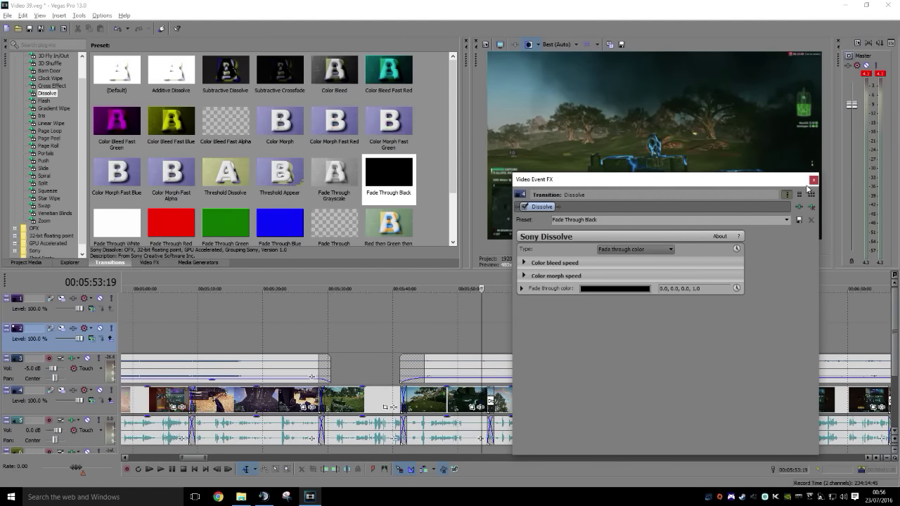
pyautogui.moveTo(809, 188); pyautogui.dragTo(208, 202)
pyautogui.moveTo(394, 176); pyautogui.dragTo(400, 179)
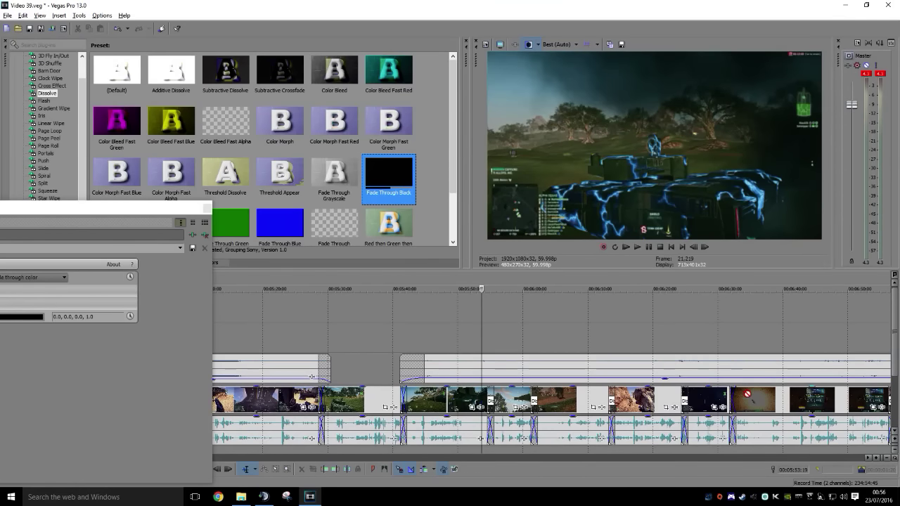
pyautogui.moveTo(736, 408); pyautogui.dragTo(736, 408)
pyautogui.moveTo(398, 184); pyautogui.dragTo(464, 204)
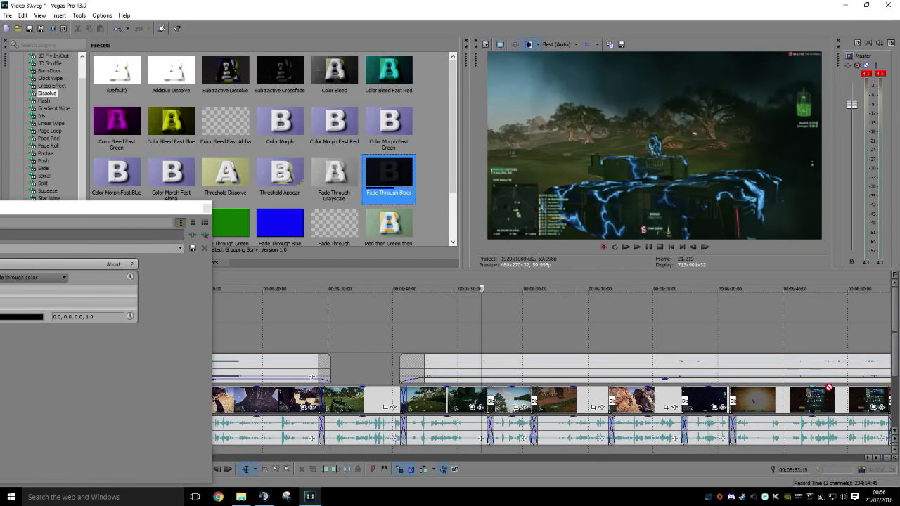
pyautogui.moveTo(890, 409); pyautogui.dragTo(889, 408)
# Play the montage from about 00:05:40 through the night clip's start to review the new fade transitions
pyautogui.middleClick(871, 383)
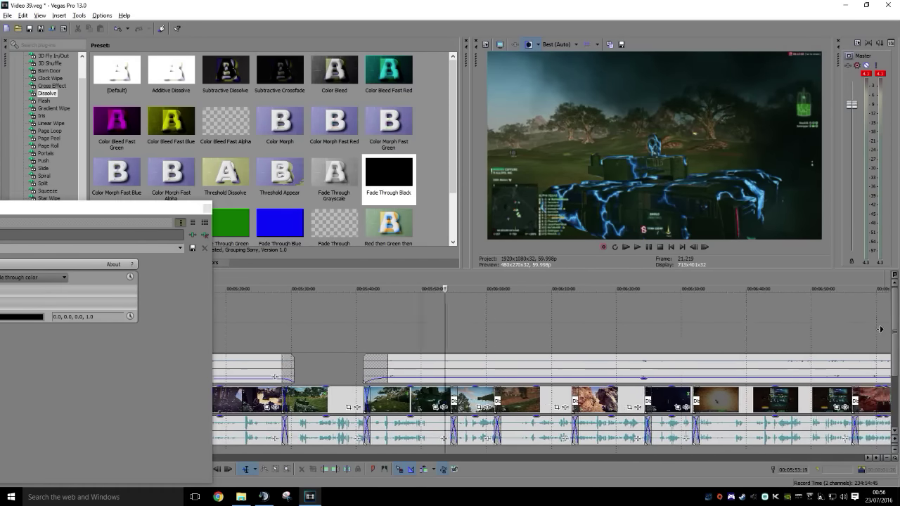
pyautogui.moveTo(882, 329); pyautogui.dragTo(683, 310)
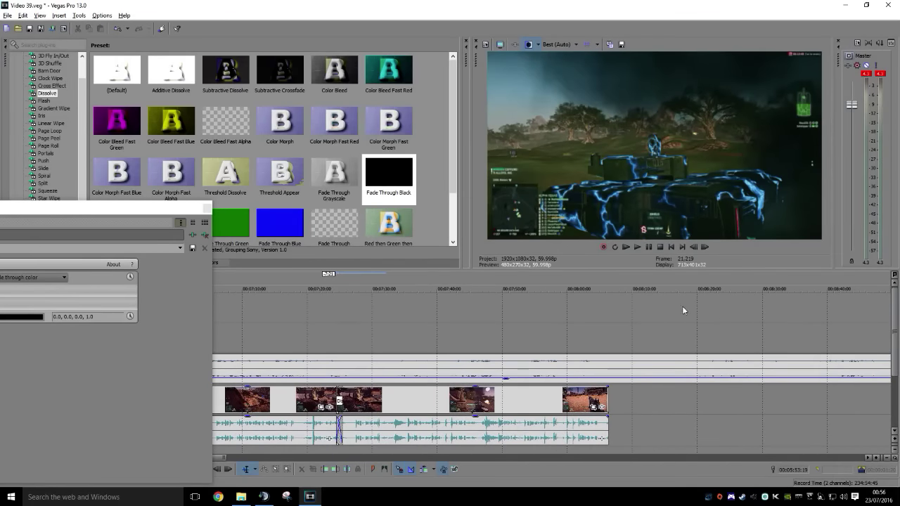
pyautogui.moveTo(367, 322)
pyautogui.mouseDown()
pyautogui.moveTo(222, 315)
pyautogui.moveTo(393, 336)
pyautogui.moveTo(377, 336)
pyautogui.mouseUp()
pyautogui.press('space')
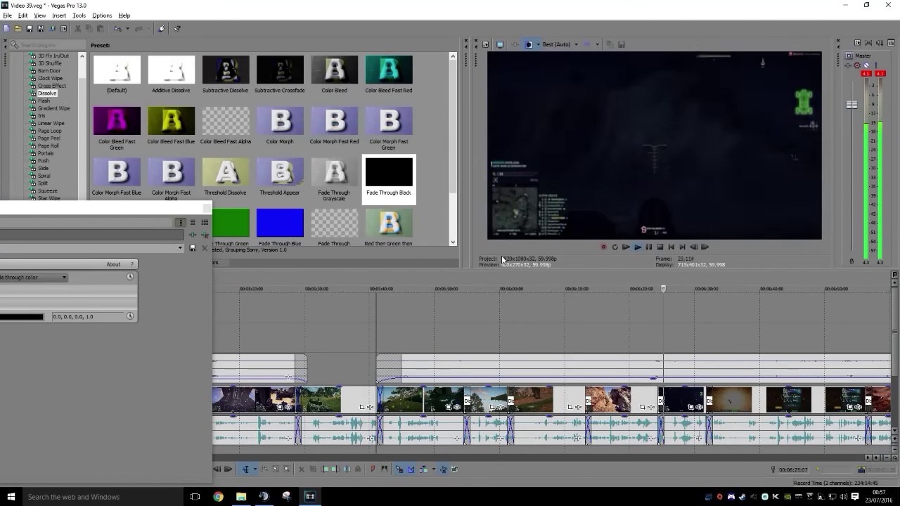
# Trim the end of the desert rock clip at 00:06:23:23, move the night clip earlier to overlap it, and play the join
pyautogui.click(648, 399)
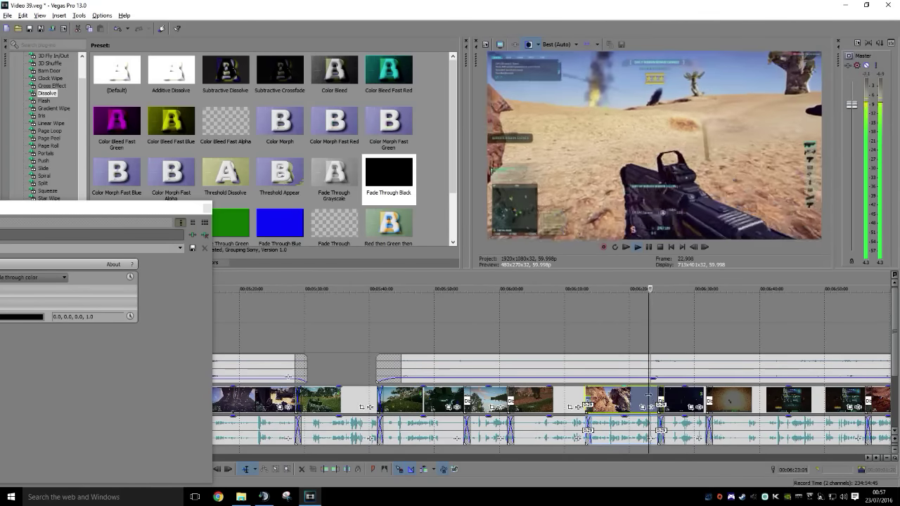
pyautogui.press('space')
pyautogui.click(337, 472)
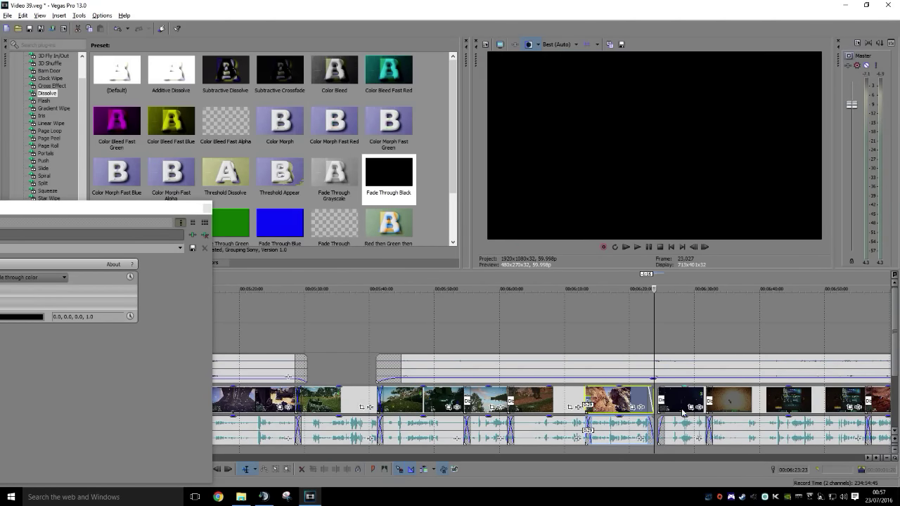
pyautogui.moveTo(680, 399); pyautogui.dragTo(669, 400)
pyautogui.press('space')
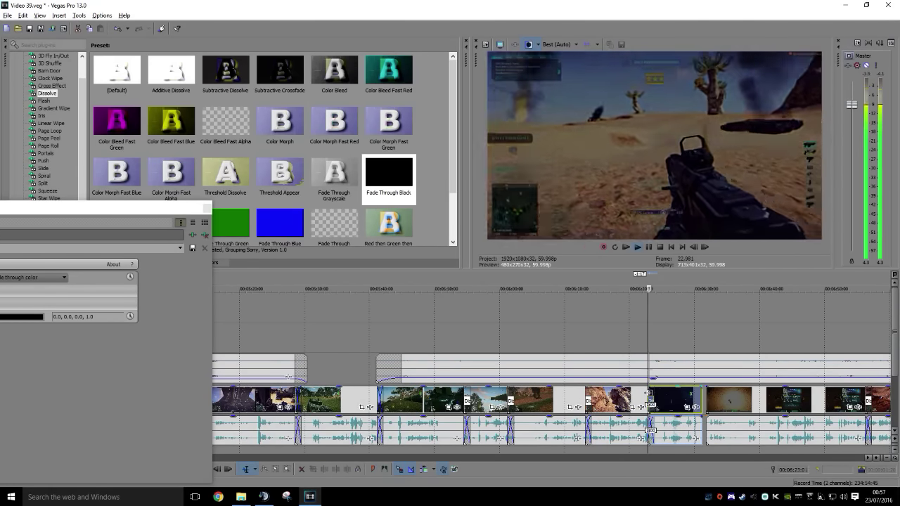
# Move the next three clips earlier so each overlaps the one before it, at about 00:06:30, 00:06:54 and 00:07:23
pyautogui.moveTo(724, 400); pyautogui.dragTo(714, 401)
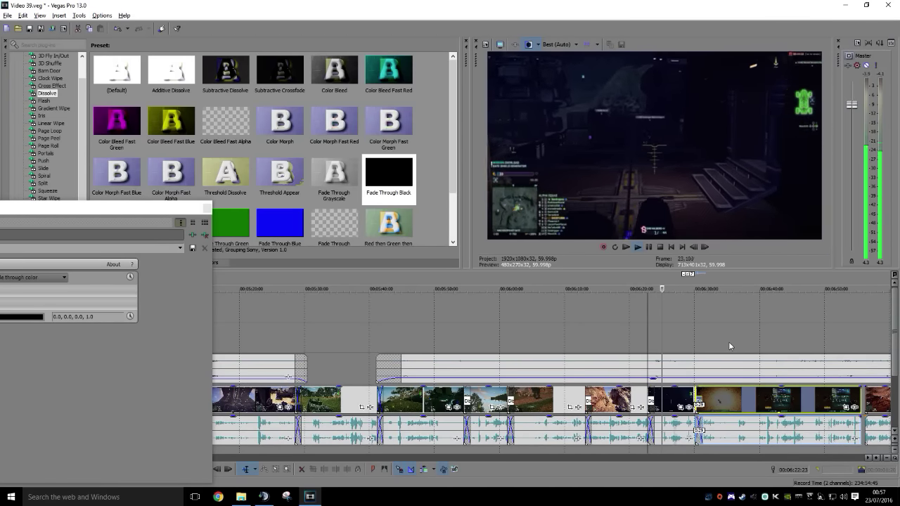
pyautogui.hscroll(2, 746, 343)
pyautogui.moveTo(806, 399); pyautogui.dragTo(796, 399)
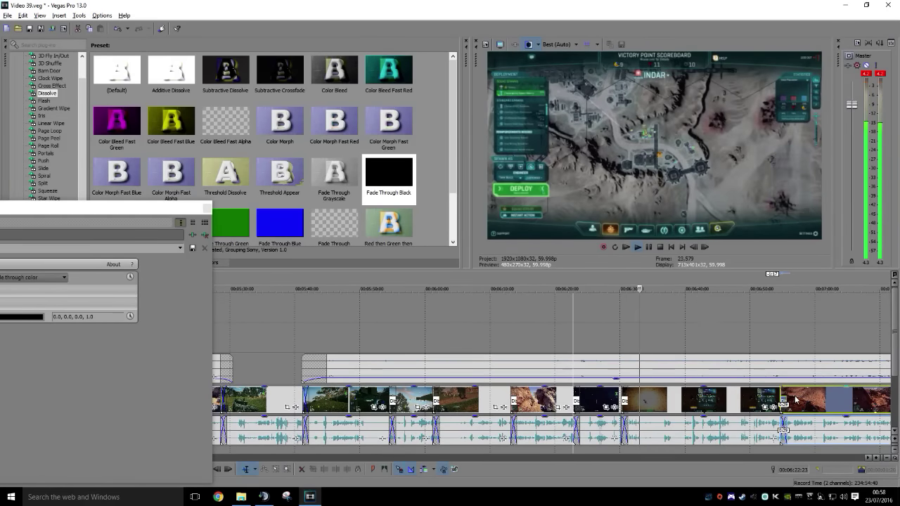
pyautogui.hscroll(5, 781, 343)
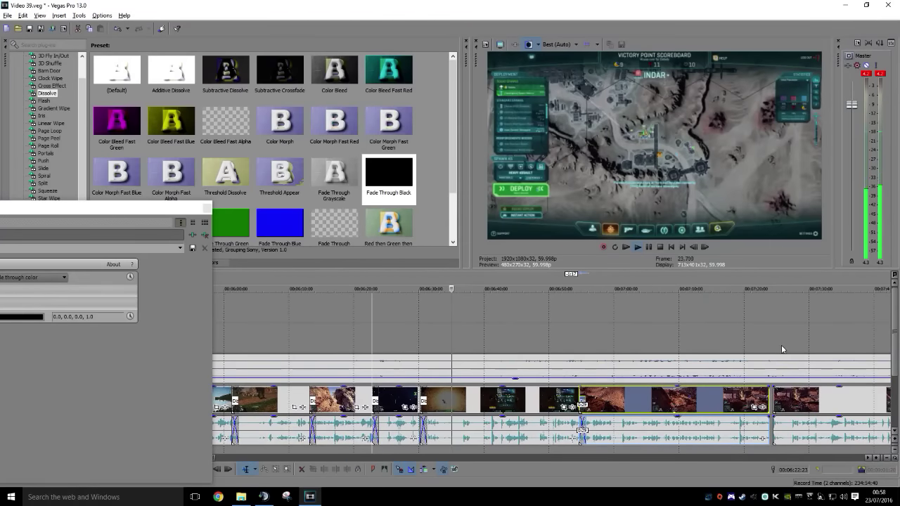
pyautogui.hscroll(2, 732, 338)
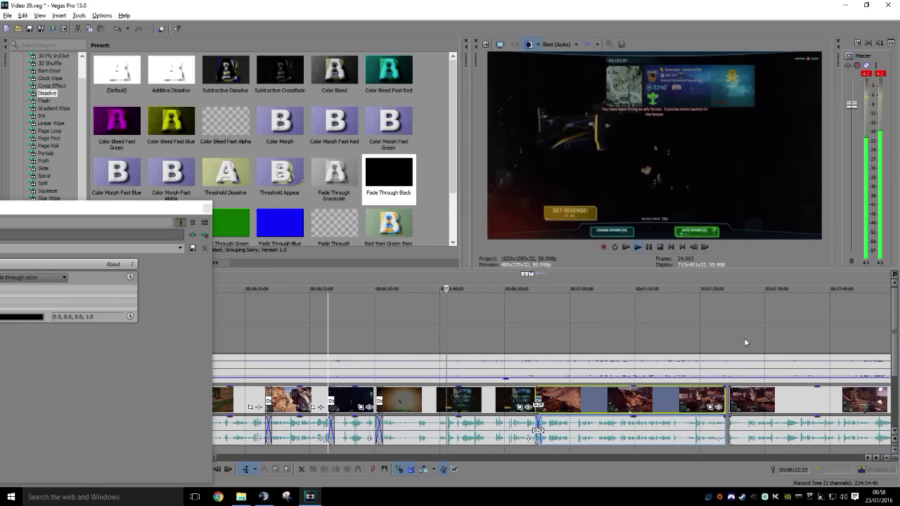
pyautogui.moveTo(749, 398); pyautogui.dragTo(738, 398)
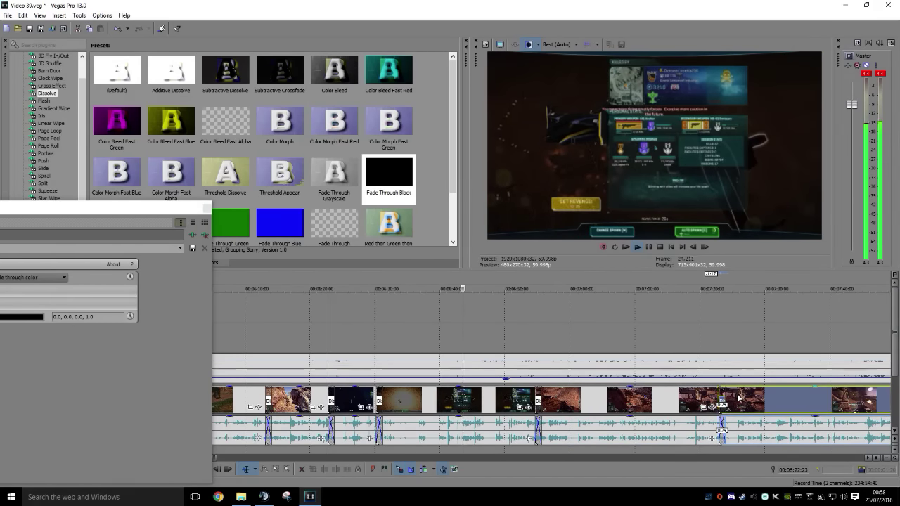
pyautogui.hscroll(5, 764, 337)
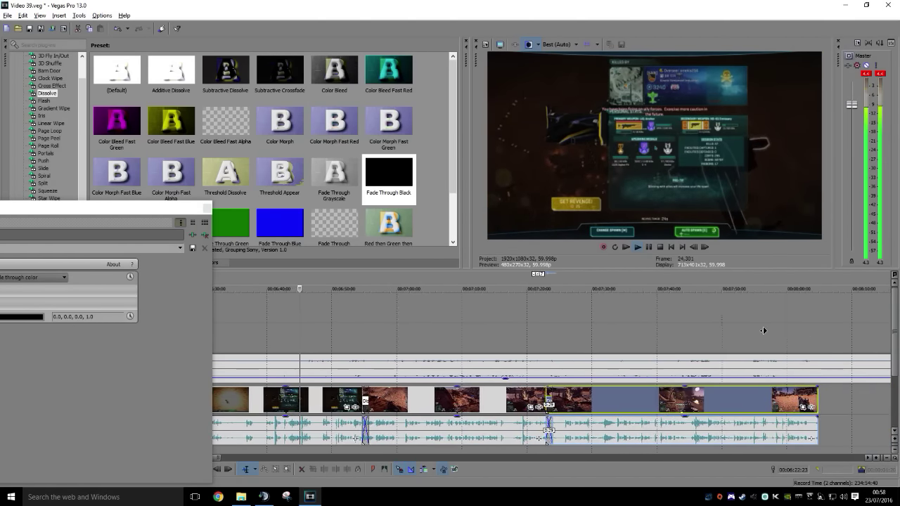
# Bring the next two separated clips back to the end of the sequence, overlapping the preceding clips at about 00:08:02 and 00:08:27
pyautogui.scroll(-2, 791, 335)
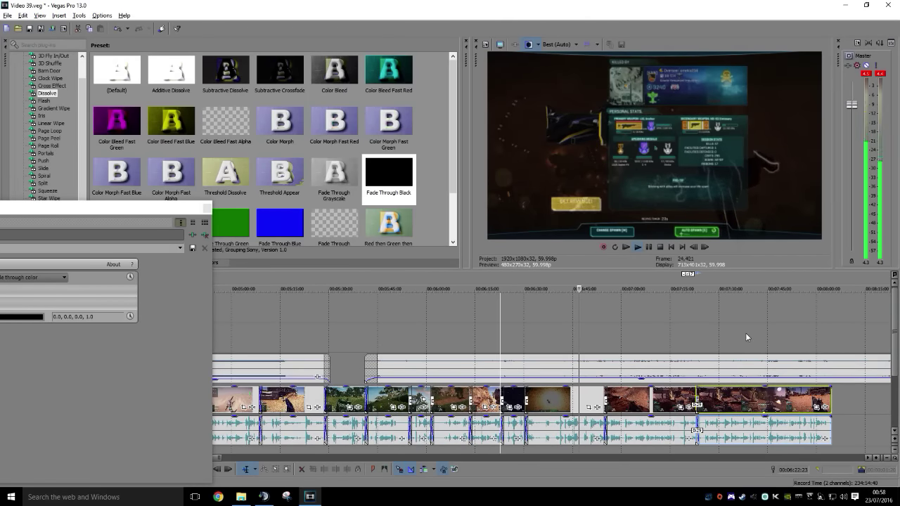
pyautogui.hscroll(6, 746, 333)
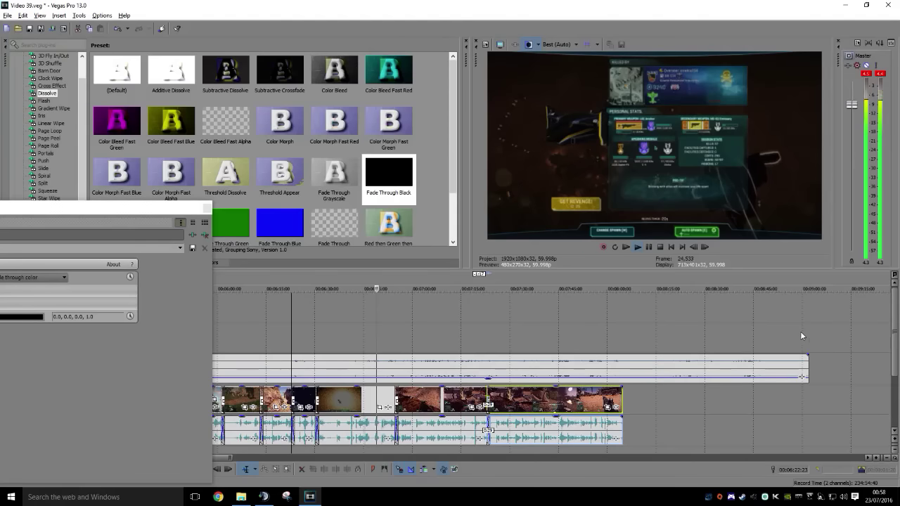
pyautogui.hscroll(4, 801, 337)
pyautogui.scroll(-2, 787, 351)
pyautogui.hscroll(3, 797, 379)
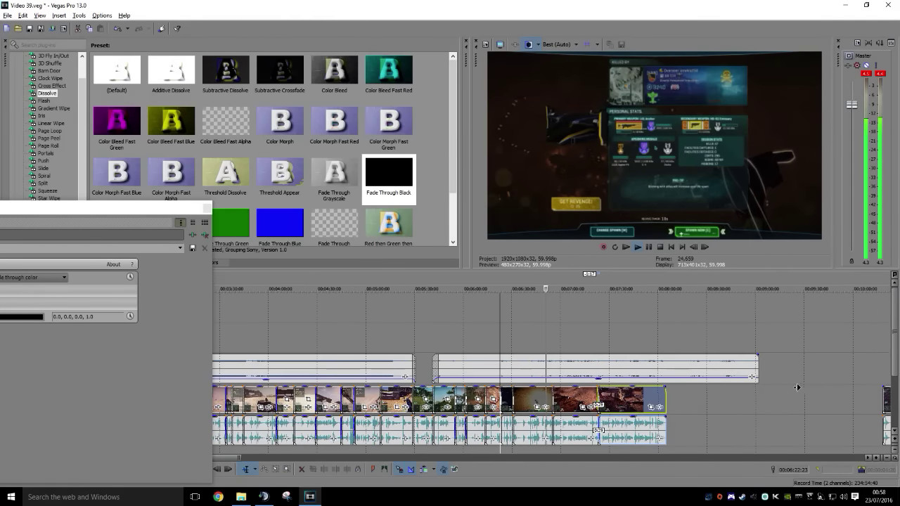
pyautogui.hscroll(2, 798, 387)
pyautogui.moveTo(809, 402); pyautogui.dragTo(588, 417)
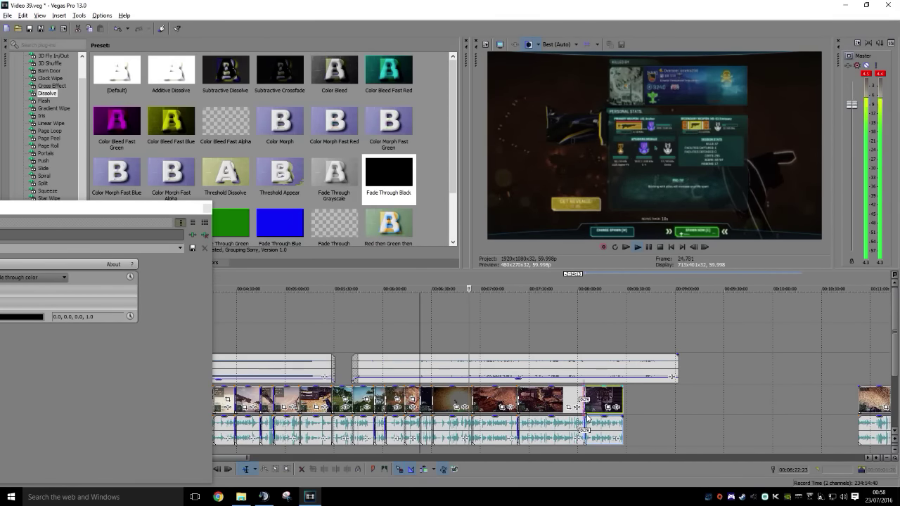
pyautogui.hscroll(2, 732, 401)
pyautogui.moveTo(785, 401); pyautogui.dragTo(553, 405)
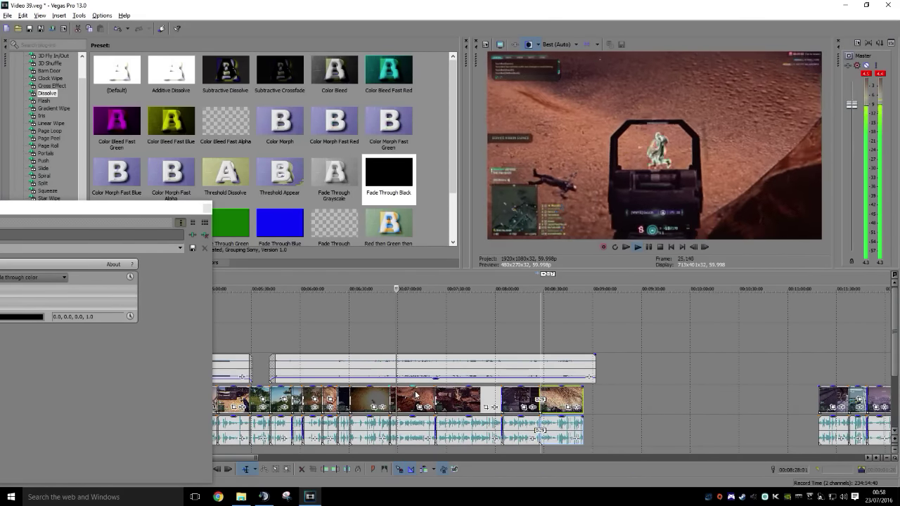
# Trim the end of the desert clip at about 00:07:50 and move the indoor base clip earlier to overlap it
pyautogui.scroll(5, 415, 396)
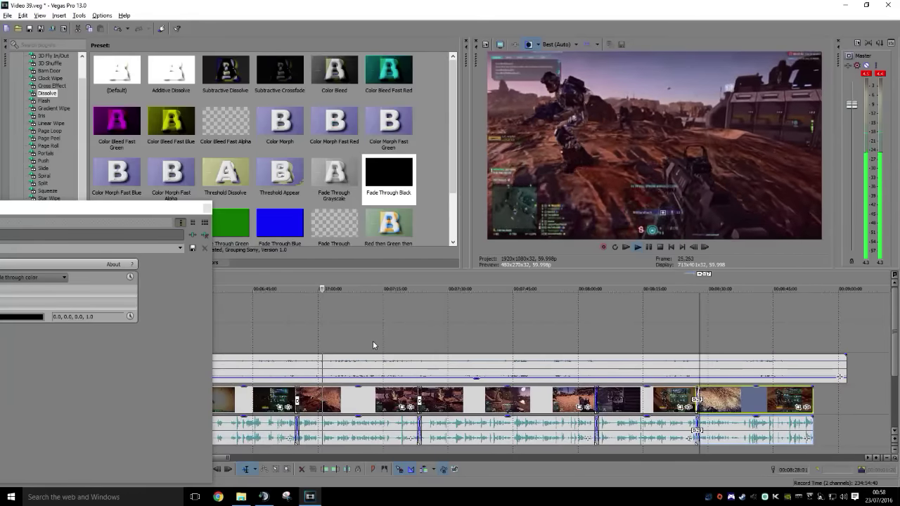
pyautogui.middleClick(368, 342)
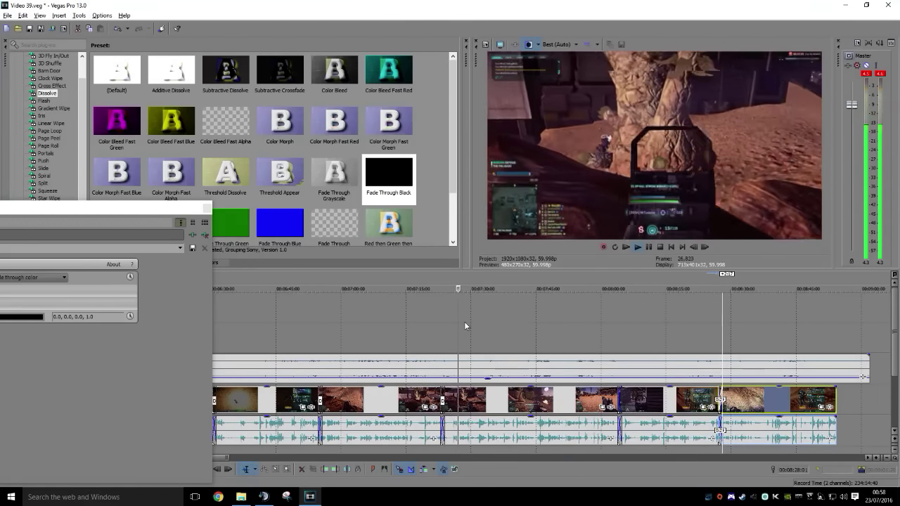
pyautogui.middleClick(482, 323)
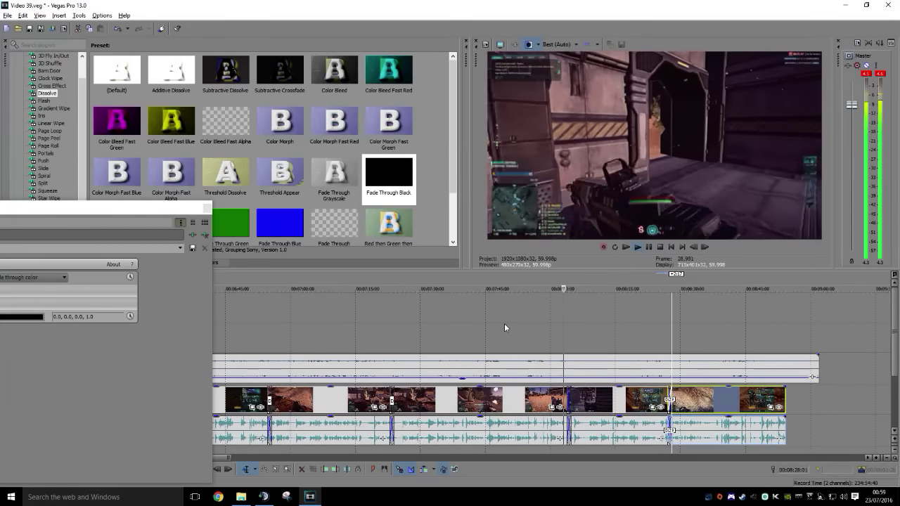
pyautogui.click(477, 401)
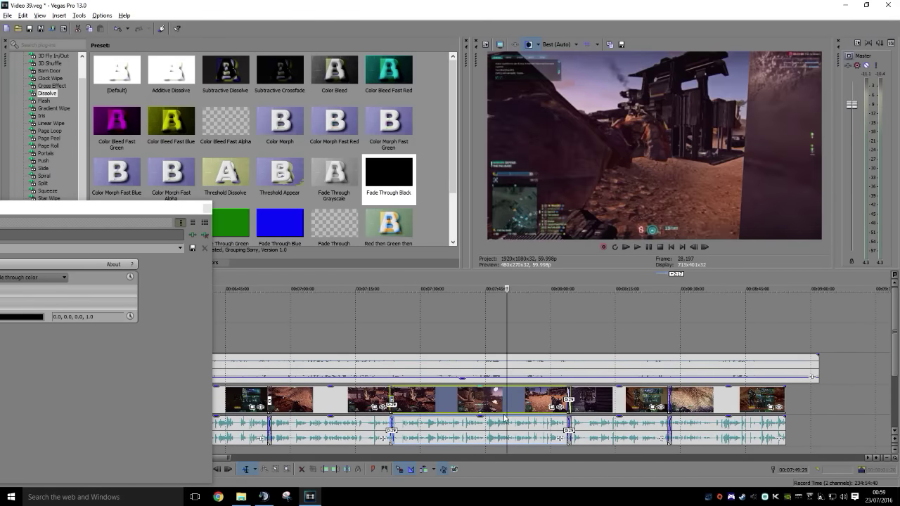
pyautogui.click(334, 469)
pyautogui.moveTo(601, 402); pyautogui.dragTo(540, 403)
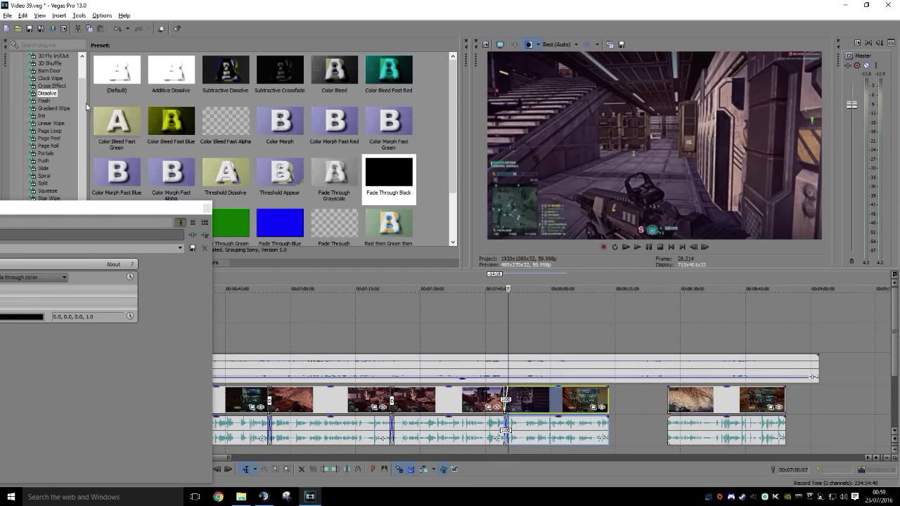
# Save the project and play the join at about 00:07:50 into the indoor base clip
pyautogui.click(7, 15)
pyautogui.click(20, 67)
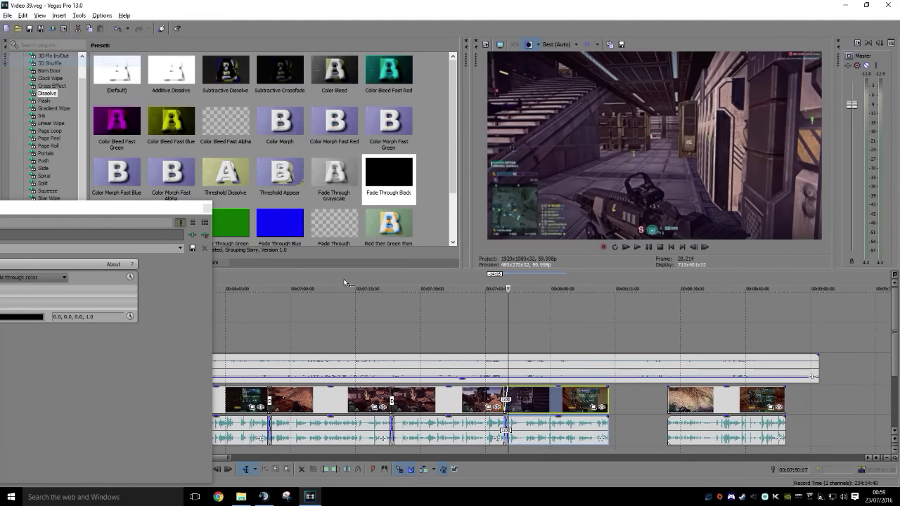
pyautogui.click(501, 342)
pyautogui.press('space')
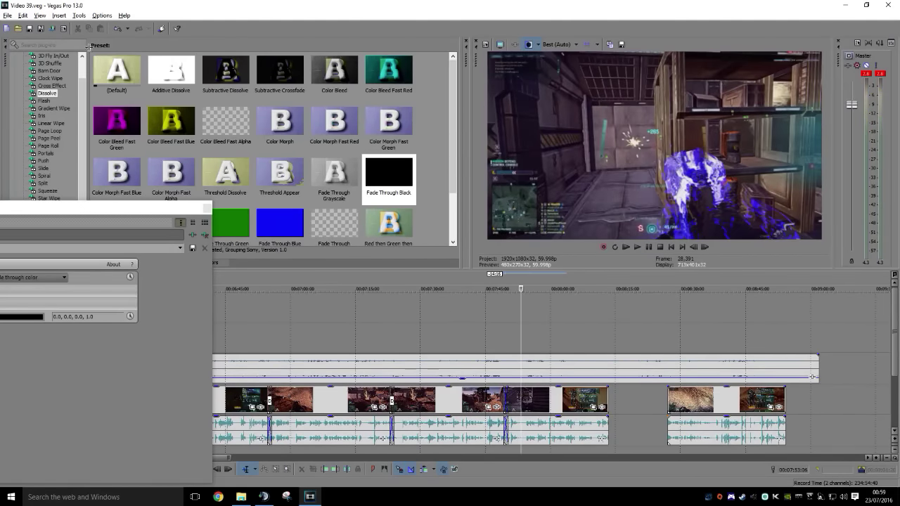
pyautogui.click(7, 15)
pyautogui.click(15, 62)
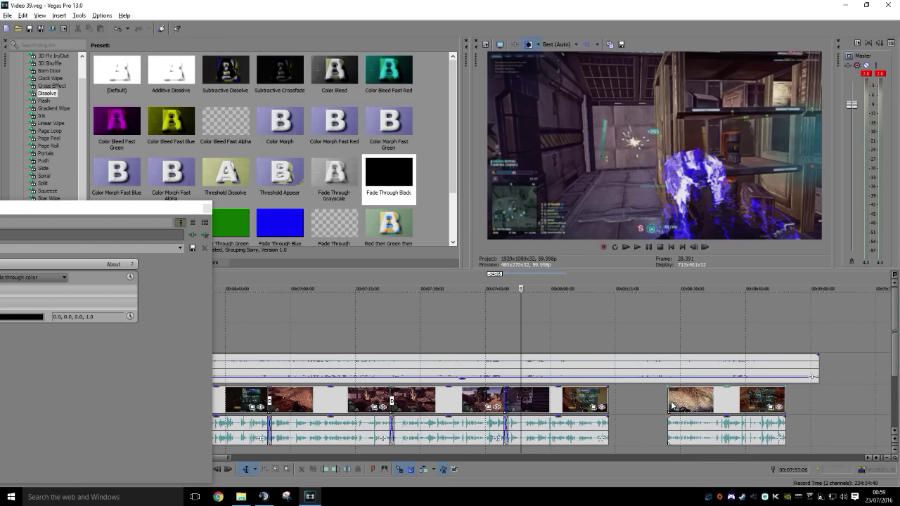
# Move the separated desert rock clip earlier to overlap the end of the indoor base clip at about 00:08:13
pyautogui.doubleClick(672, 405)
pyautogui.moveTo(686, 404); pyautogui.dragTo(624, 404)
pyautogui.middleClick(765, 419)
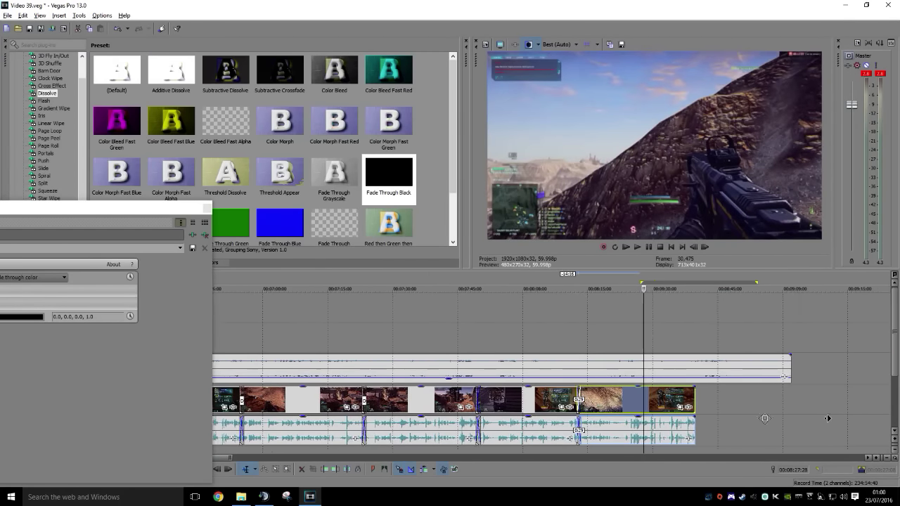
# Select all remaining gameplay clips after the gap and move them earlier together to overlap the desert rock clip at about 00:08:39
pyautogui.scroll(-5, 787, 413)
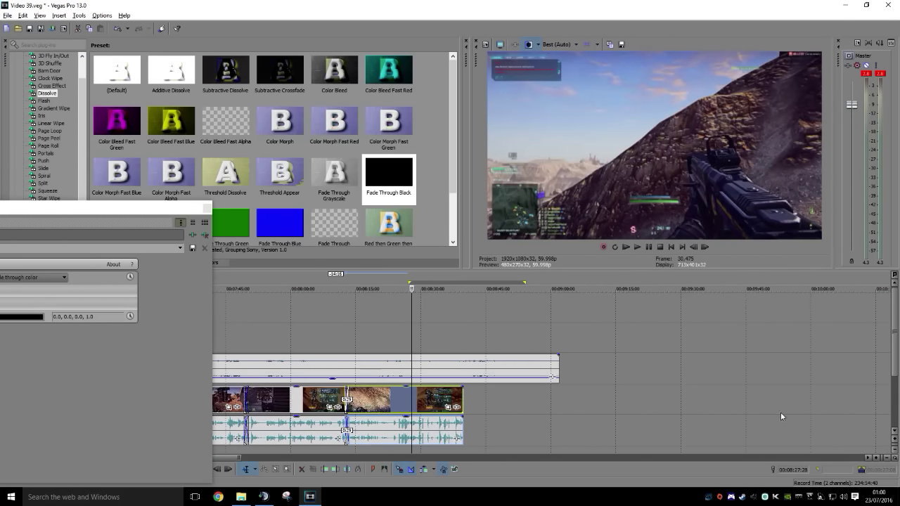
pyautogui.click(697, 396)
pyautogui.middleClick(700, 397)
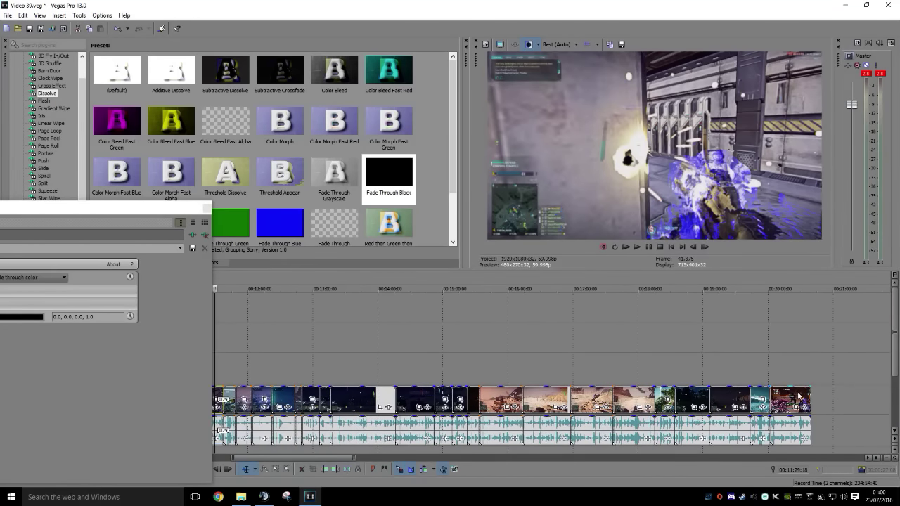
pyautogui.keyDown('shift'); pyautogui.click(797, 394); pyautogui.keyUp('shift')
pyautogui.middleClick(739, 366)
pyautogui.hscroll(-8, 739, 367)
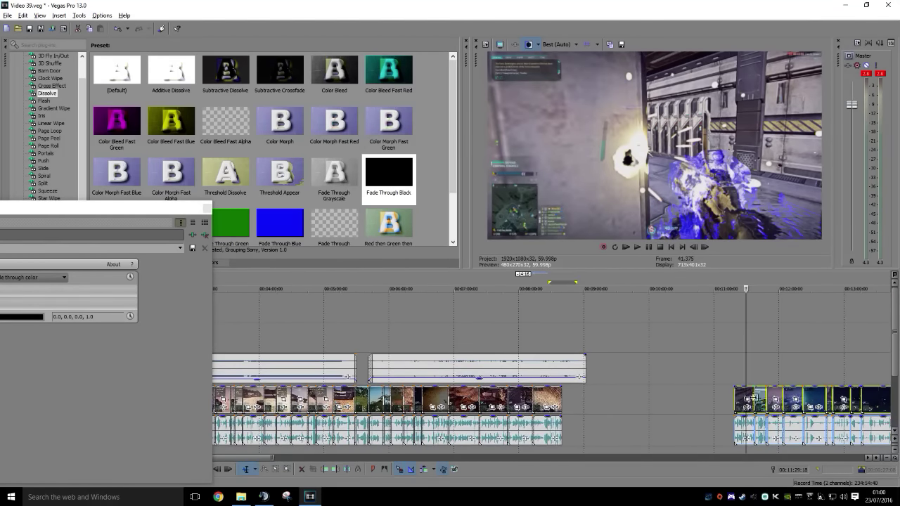
pyautogui.moveTo(759, 397); pyautogui.dragTo(586, 399)
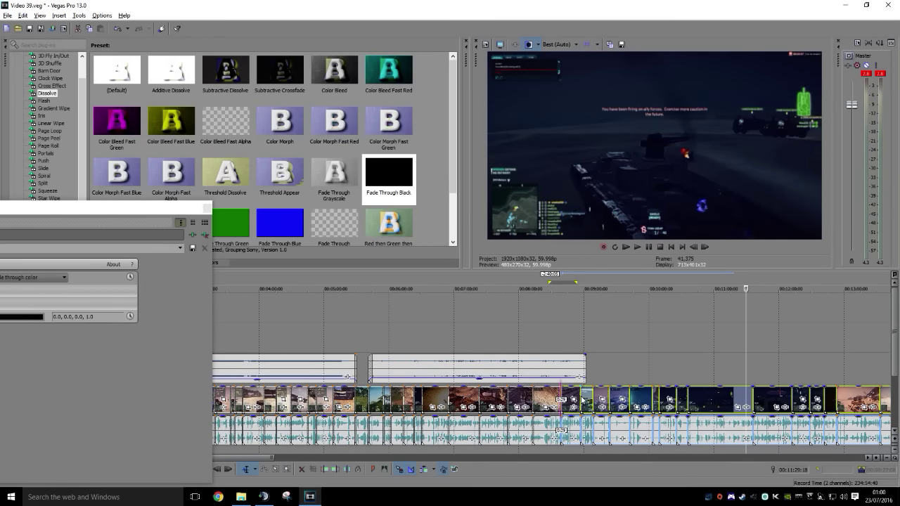
pyautogui.middleClick(622, 380)
pyautogui.click(662, 387)
pyautogui.scroll(-2, 663, 387)
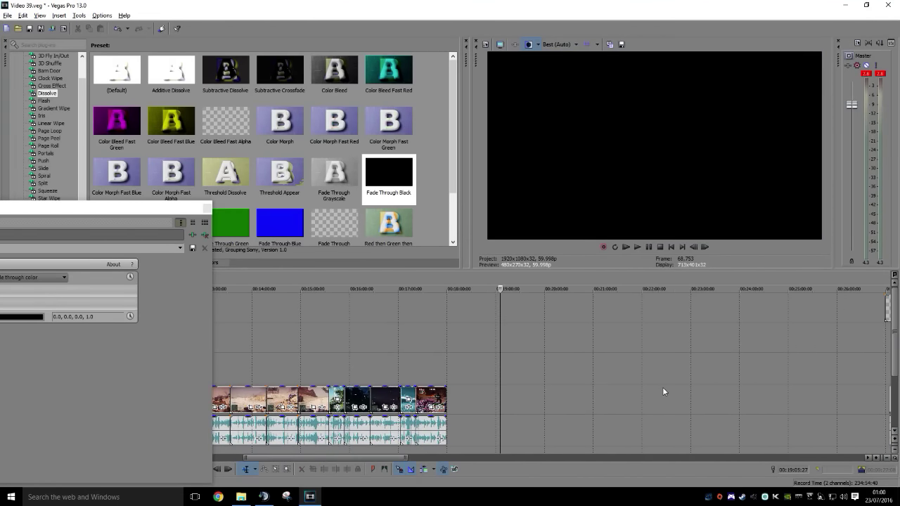
pyautogui.hscroll(2, 661, 392)
pyautogui.click(709, 320)
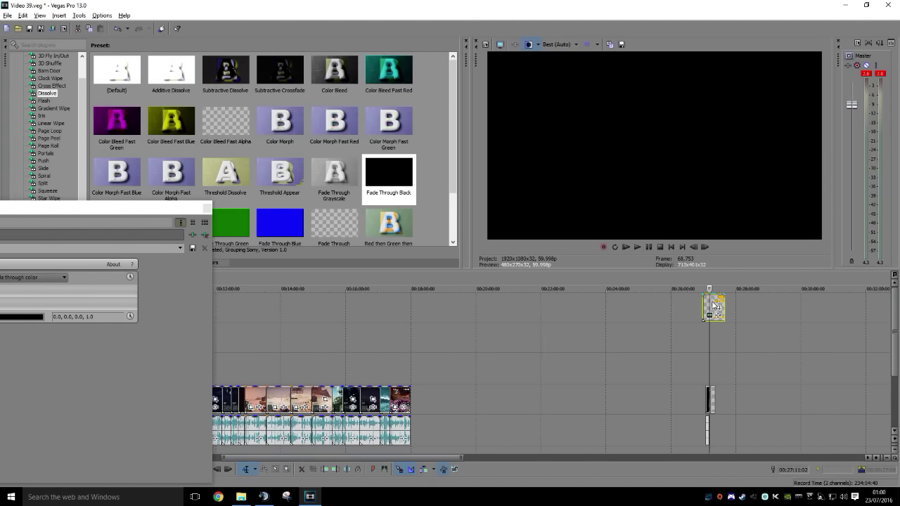
pyautogui.click(709, 398)
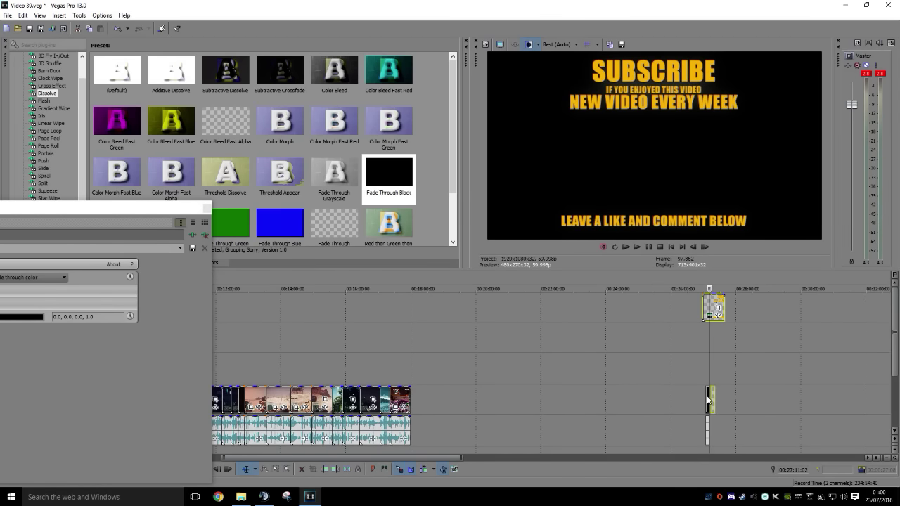
pyautogui.keyDown('ctrl'); pyautogui.click(707, 400); pyautogui.keyUp('ctrl')
pyautogui.click(710, 350)
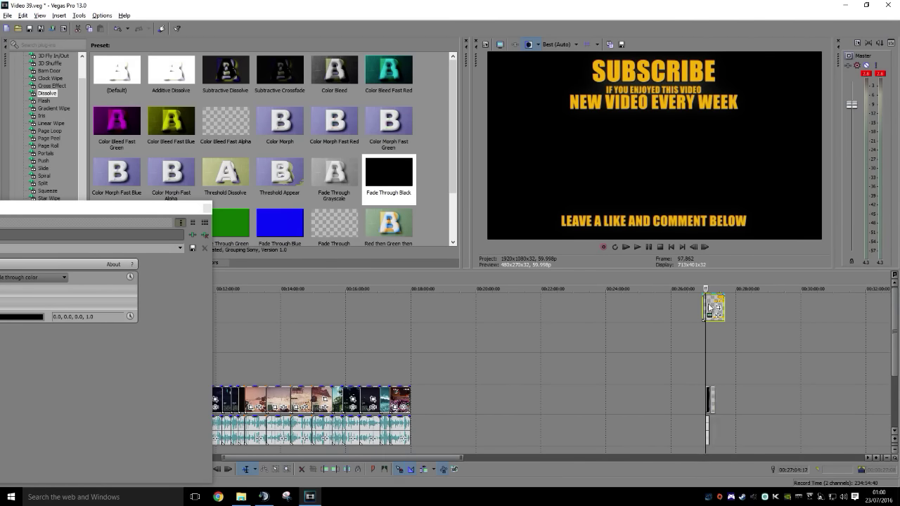
pyautogui.click(707, 395)
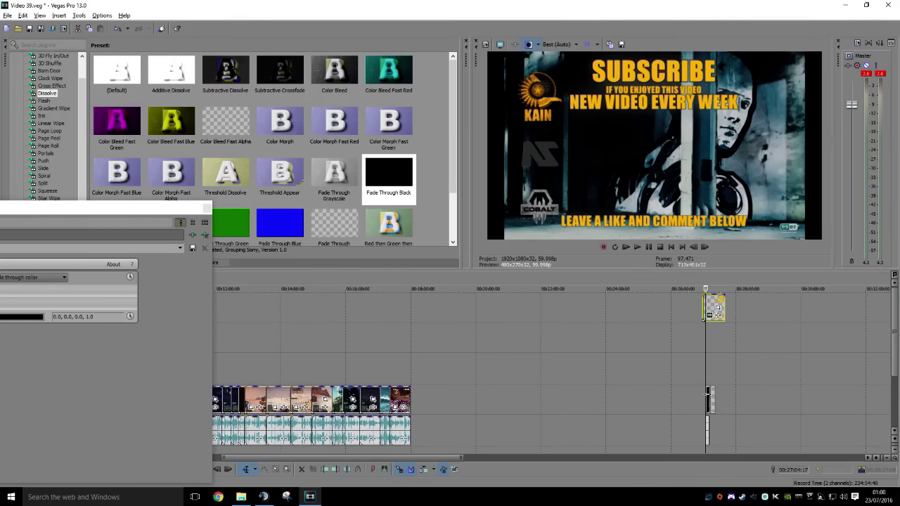
pyautogui.click(733, 394)
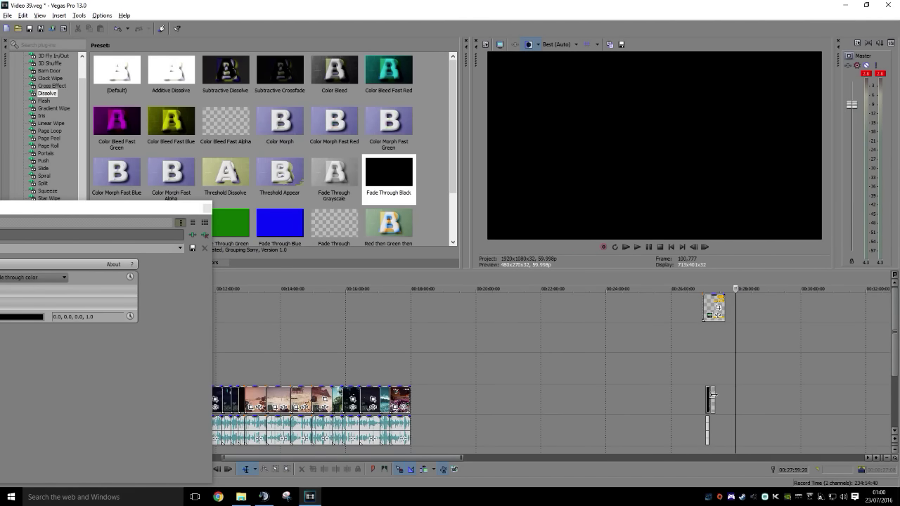
# Select the end-screen clips together with the Subscribe text overlay and move them to the end of the gameplay at about 00:18:00
pyautogui.click(711, 397)
pyautogui.click(708, 396)
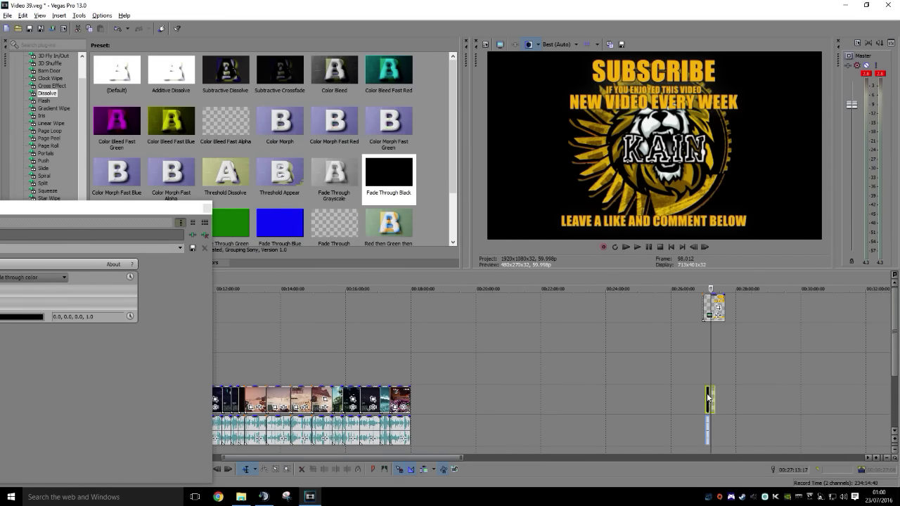
pyautogui.keyDown('ctrl'); pyautogui.click(708, 309); pyautogui.keyUp('ctrl')
pyautogui.moveTo(708, 310); pyautogui.dragTo(416, 327)
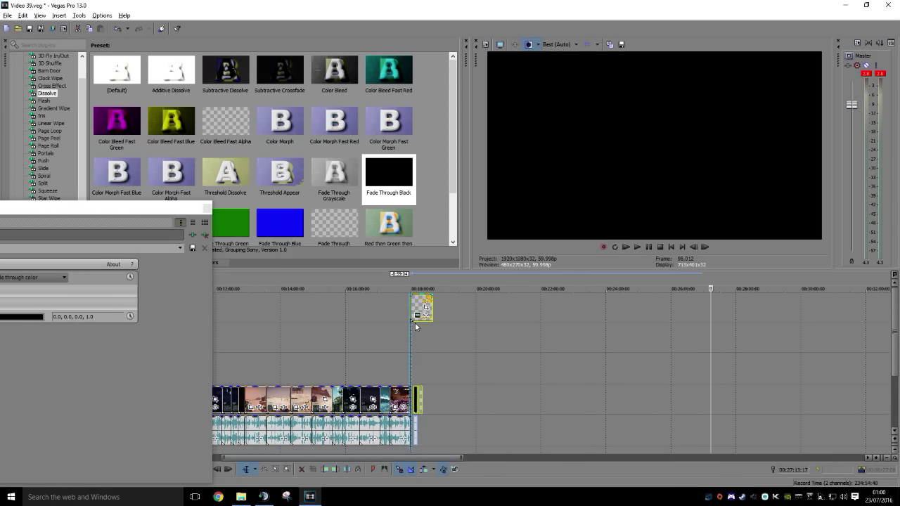
pyautogui.click(402, 361)
pyautogui.scroll(-3, 401, 368)
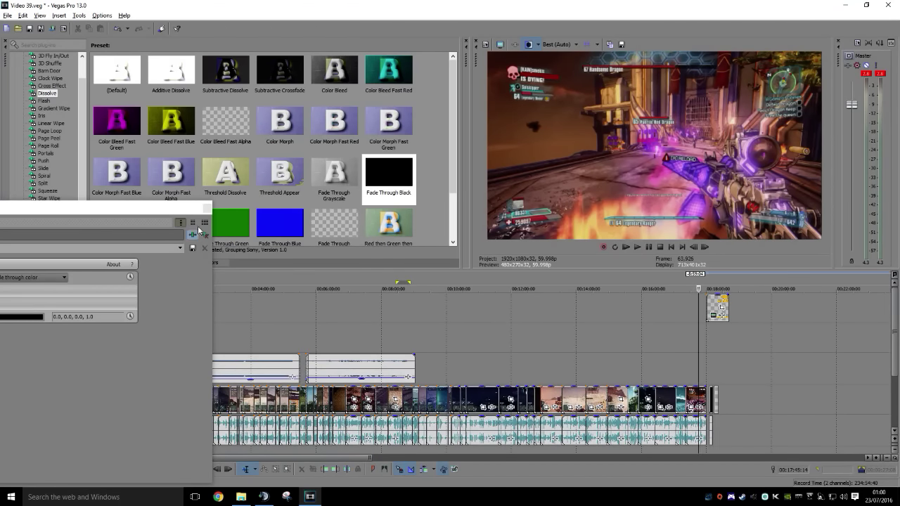
# Close the floating transition settings window and save the project
pyautogui.click(207, 210)
pyautogui.click(7, 15)
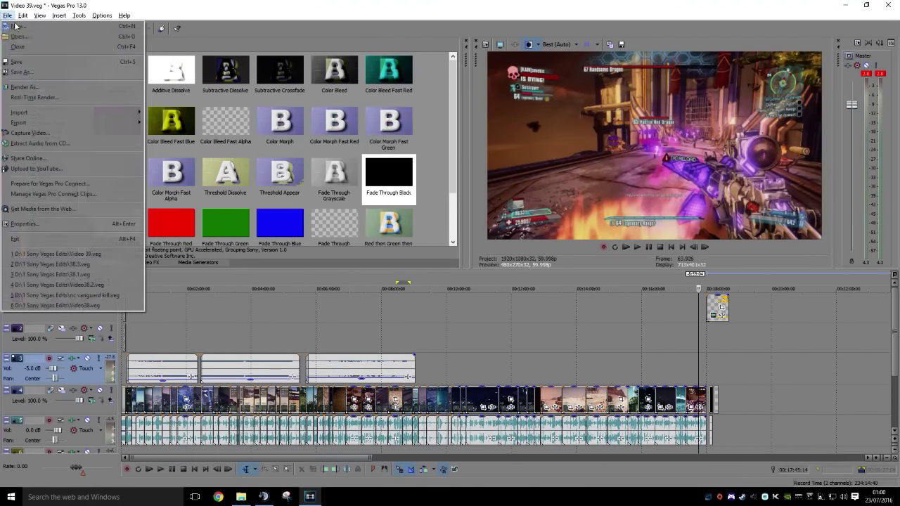
pyautogui.click(10, 63)
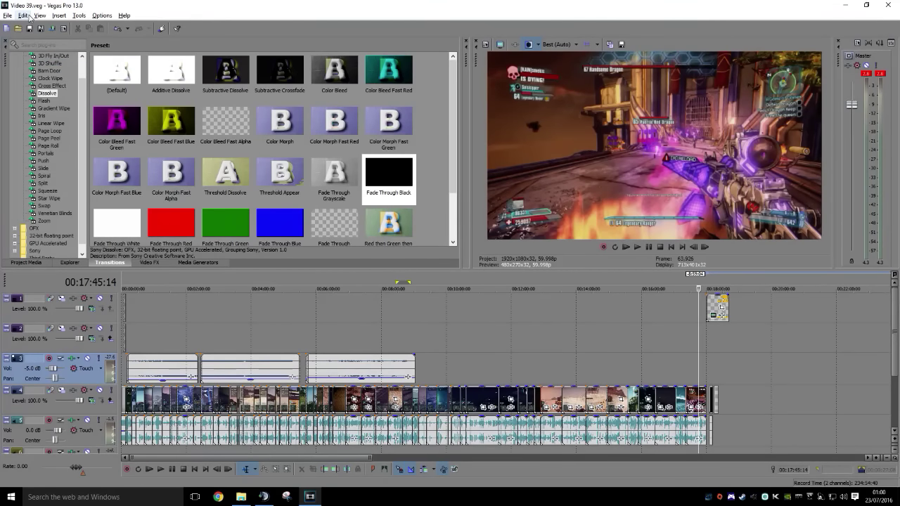